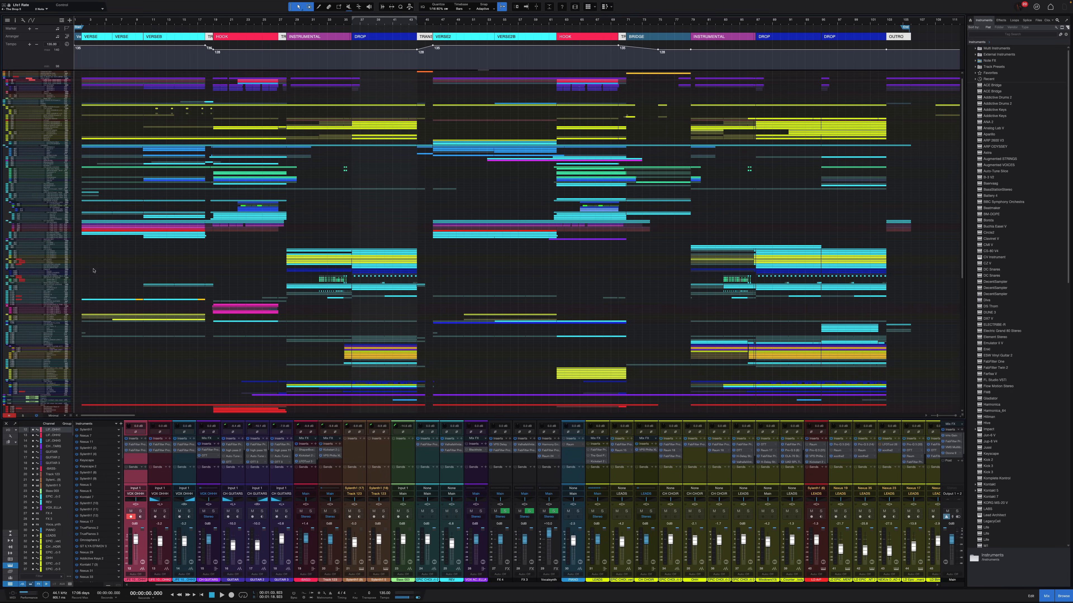
Step: Solo the outer GT GUITARS folder track that holds all the verse guitar parts
{"action": "key", "text": "e"}
{"action": "key", "text": "e"}
{"action": "scroll", "coordinate": [86, 287], "scroll_direction": "down", "scroll_amount": 5}
{"action": "scroll", "coordinate": [86, 287], "scroll_direction": "down", "scroll_amount": 5}
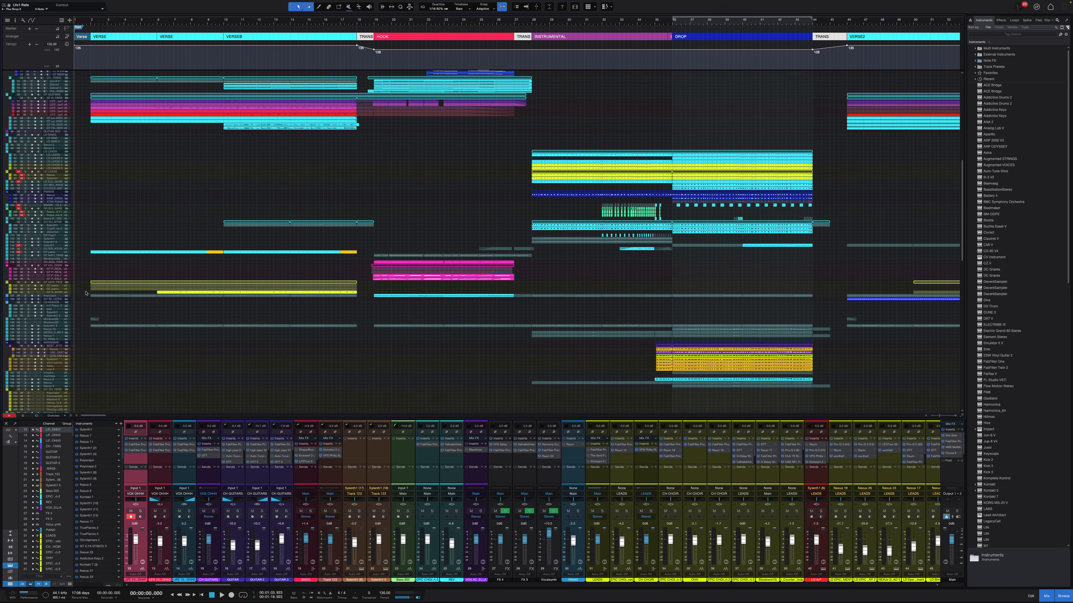
{"action": "scroll", "coordinate": [118, 169], "scroll_direction": "up", "scroll_amount": 2}
{"action": "scroll", "coordinate": [105, 180], "scroll_direction": "up", "scroll_amount": 4}
{"action": "scroll", "coordinate": [105, 180], "scroll_direction": "left", "scroll_amount": 2}
{"action": "scroll", "coordinate": [137, 240], "scroll_direction": "up", "scroll_amount": 5}
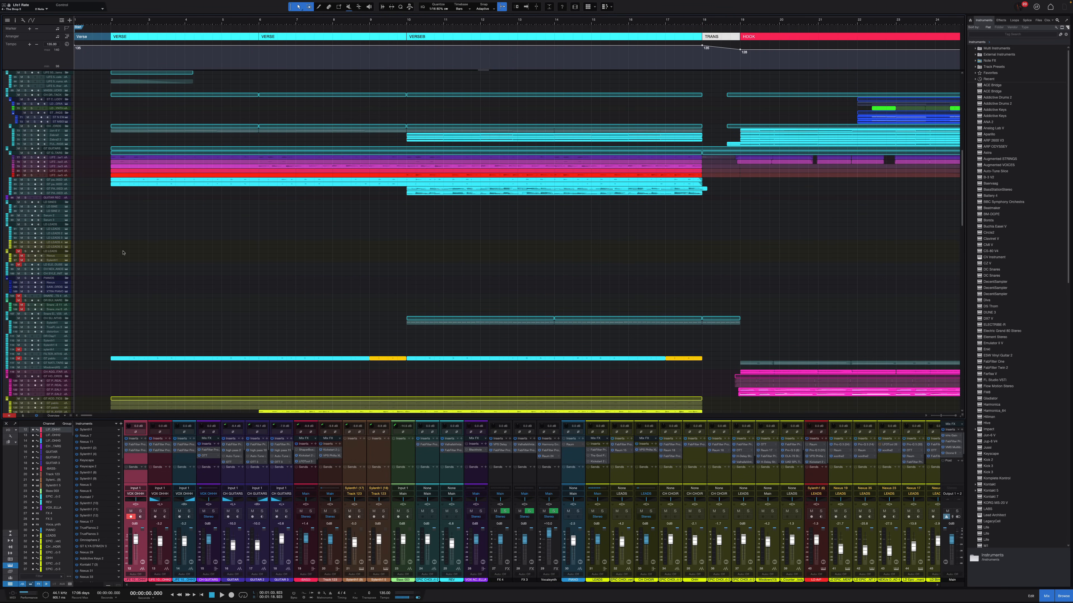
{"action": "key", "text": "shift+e"}
{"action": "key", "text": "shift+e"}
{"action": "scroll", "coordinate": [93, 209], "scroll_direction": "up", "scroll_amount": 5}
{"action": "left_click", "coordinate": [55, 208]}
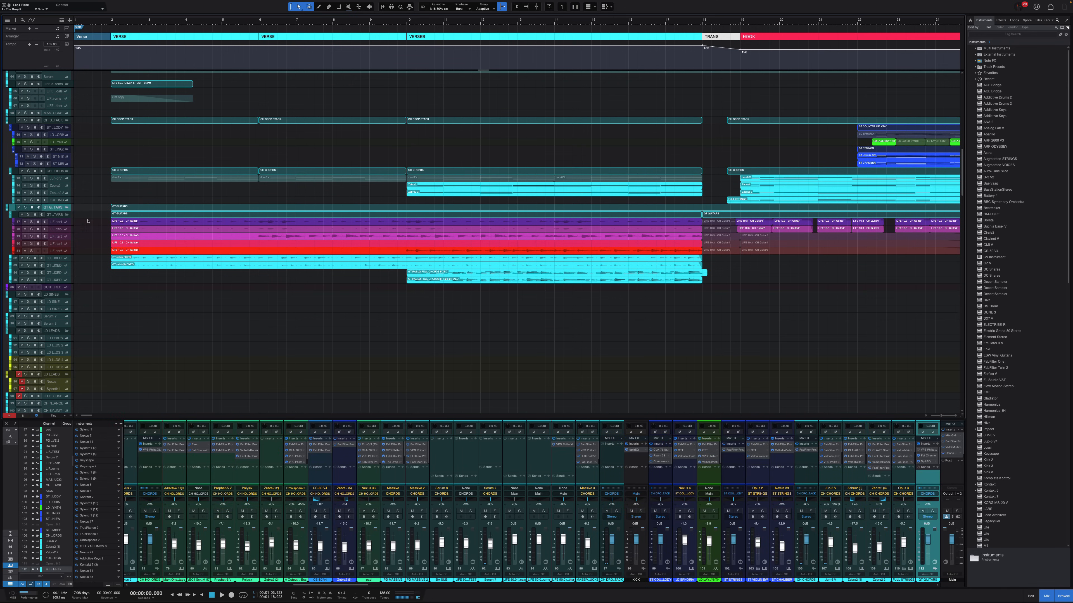
{"action": "key", "text": "s"}
Step: Play the soloed guitar parts from the start of the first VERSE with the tracks enlarged
{"action": "left_click", "coordinate": [109, 125]}
{"action": "key", "text": "shift+e"}
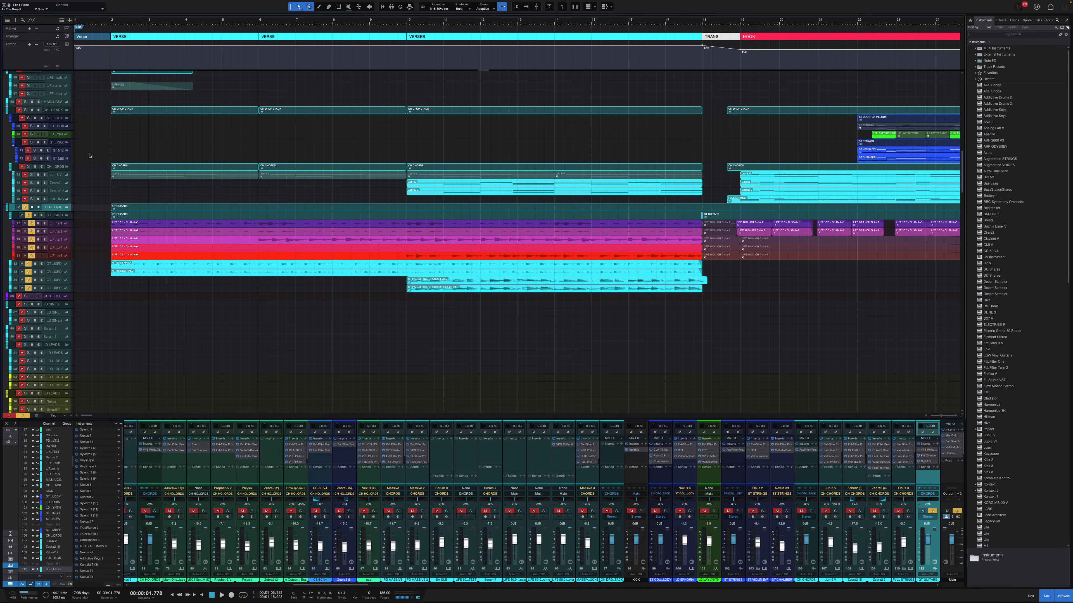
{"action": "key", "text": "shift+e"}
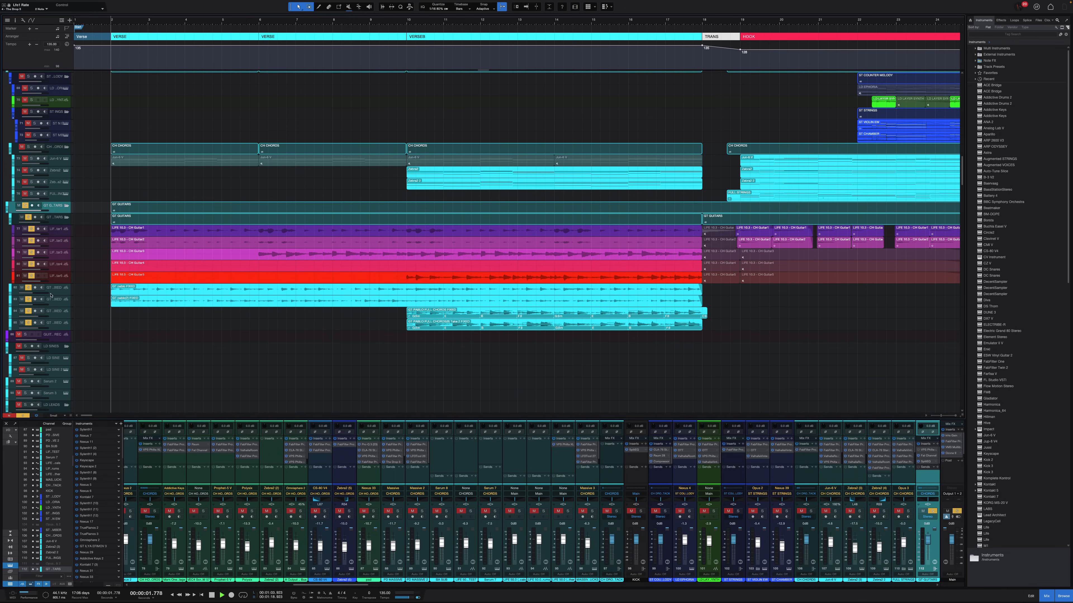
{"action": "key", "text": "space"}
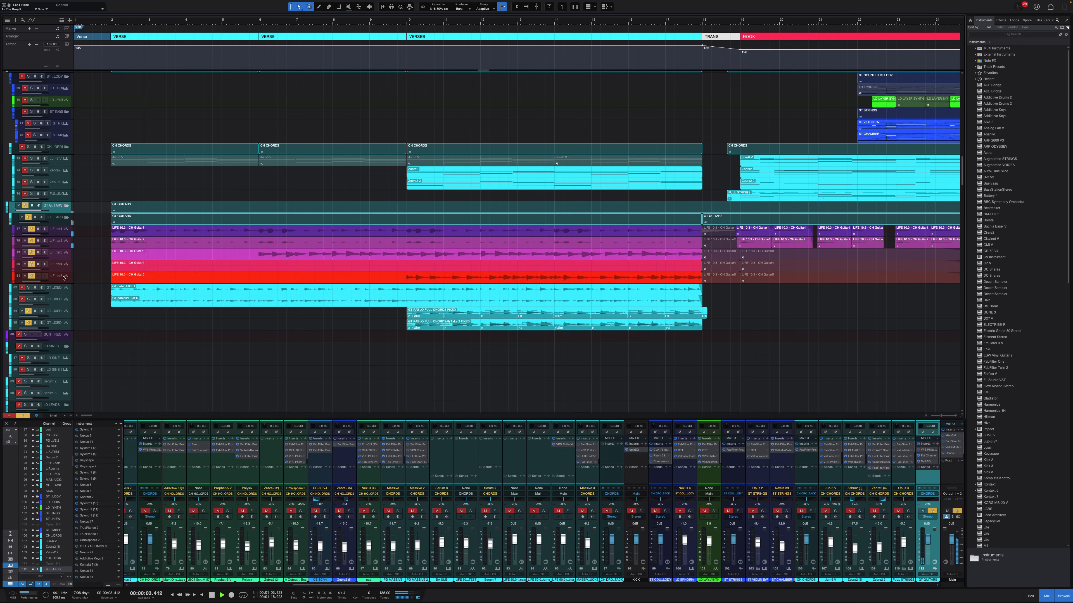
Step: Select the inner GT GUITARS folder track, enlarge its tracks, and select the third CH Guitar event in the verse
{"action": "left_click", "coordinate": [58, 219]}
{"action": "key", "text": "shift+e"}
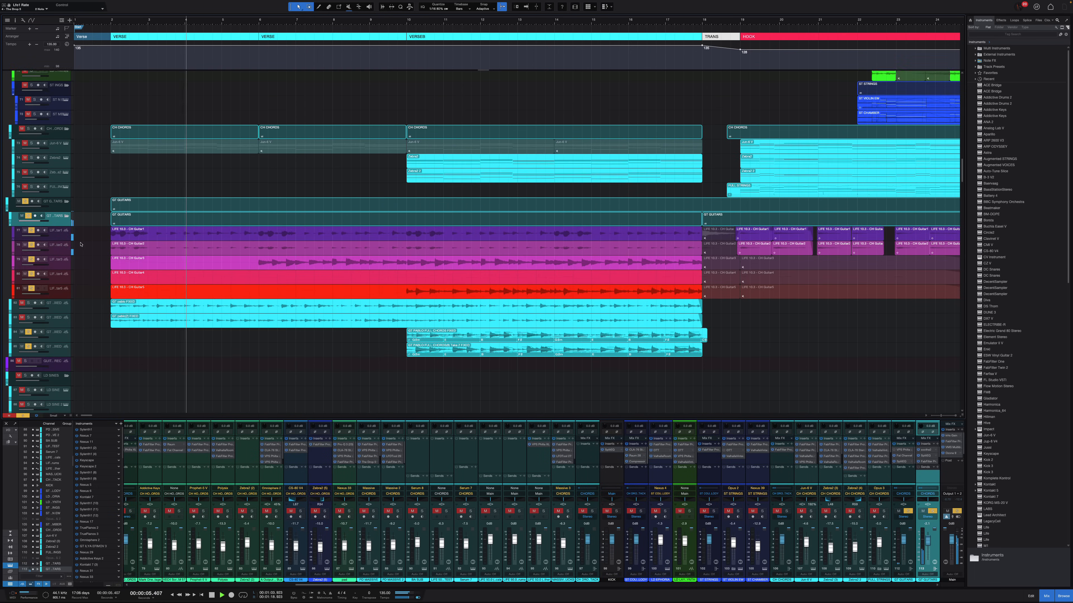
{"action": "key", "text": "shift+e"}
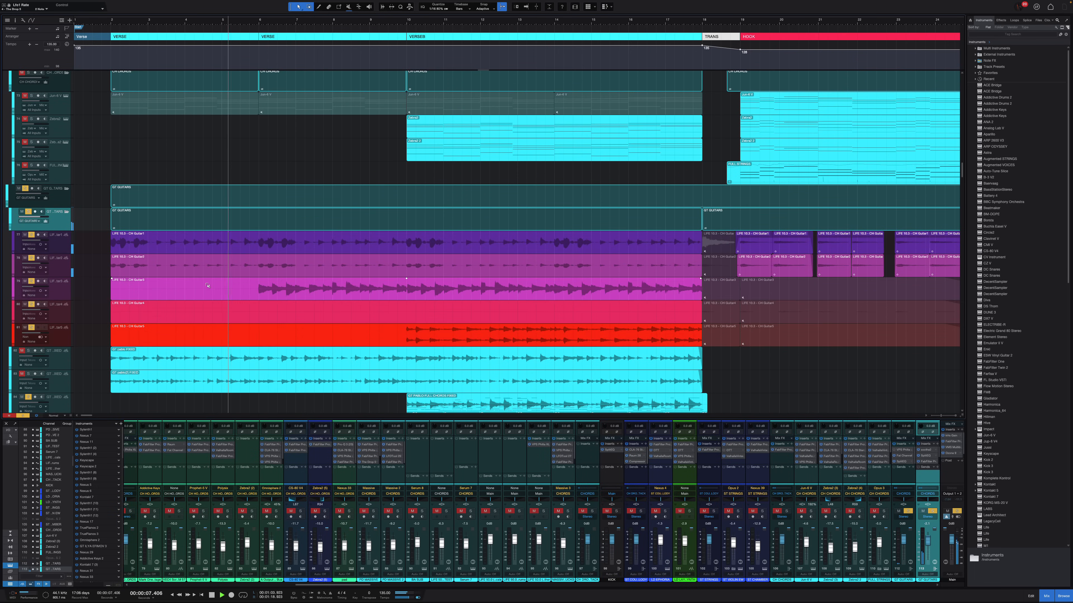
{"action": "key", "text": "e"}
{"action": "scroll", "coordinate": [207, 285], "scroll_direction": "left", "scroll_amount": 2}
{"action": "left_click", "coordinate": [352, 297]}
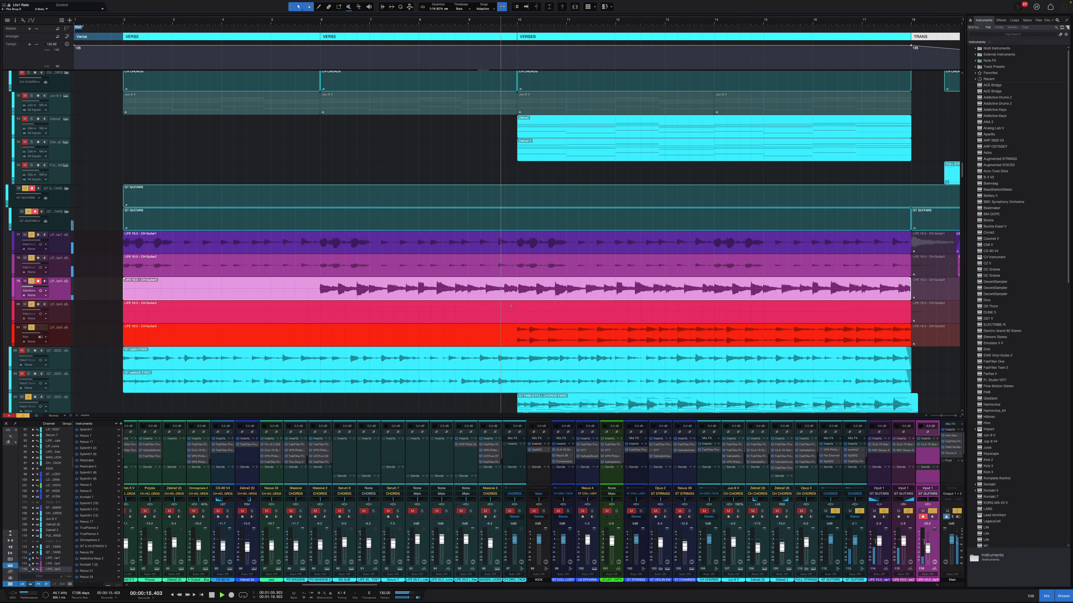
Step: Examine the guitar layers across the VERSE, VERSEB and HOOK sections during playback
{"action": "scroll", "coordinate": [570, 350], "scroll_direction": "down", "scroll_amount": 6}
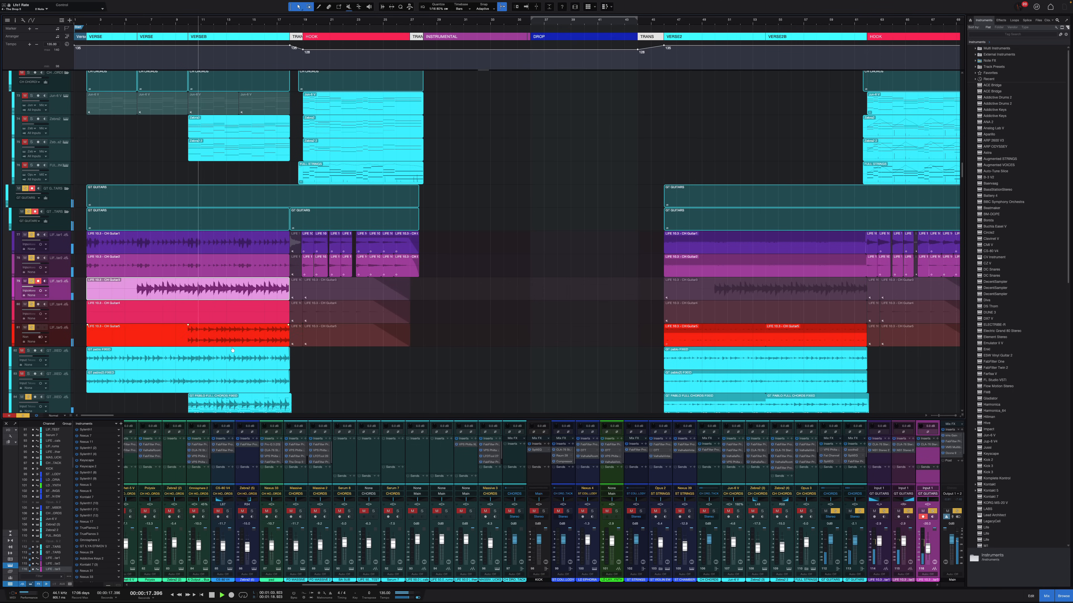
{"action": "scroll", "coordinate": [227, 345], "scroll_direction": "up", "scroll_amount": 4}
{"action": "scroll", "coordinate": [212, 342], "scroll_direction": "left", "scroll_amount": 3}
{"action": "scroll", "coordinate": [212, 343], "scroll_direction": "up", "scroll_amount": 1}
{"action": "scroll", "coordinate": [212, 343], "scroll_direction": "left", "scroll_amount": 4}
{"action": "scroll", "coordinate": [202, 342], "scroll_direction": "up", "scroll_amount": 1}
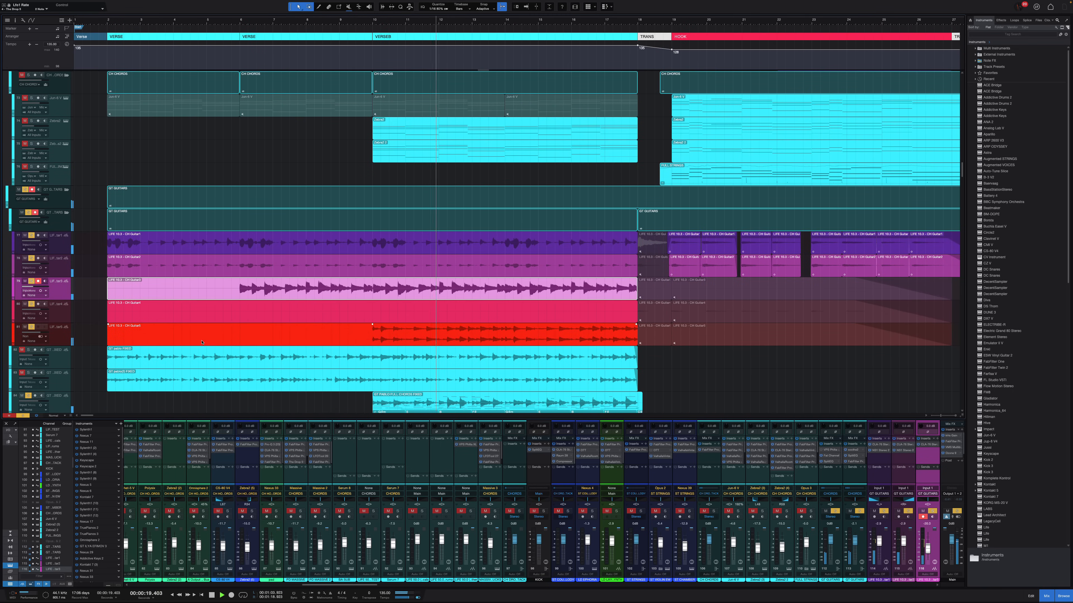
{"action": "scroll", "coordinate": [183, 342], "scroll_direction": "up", "scroll_amount": 3}
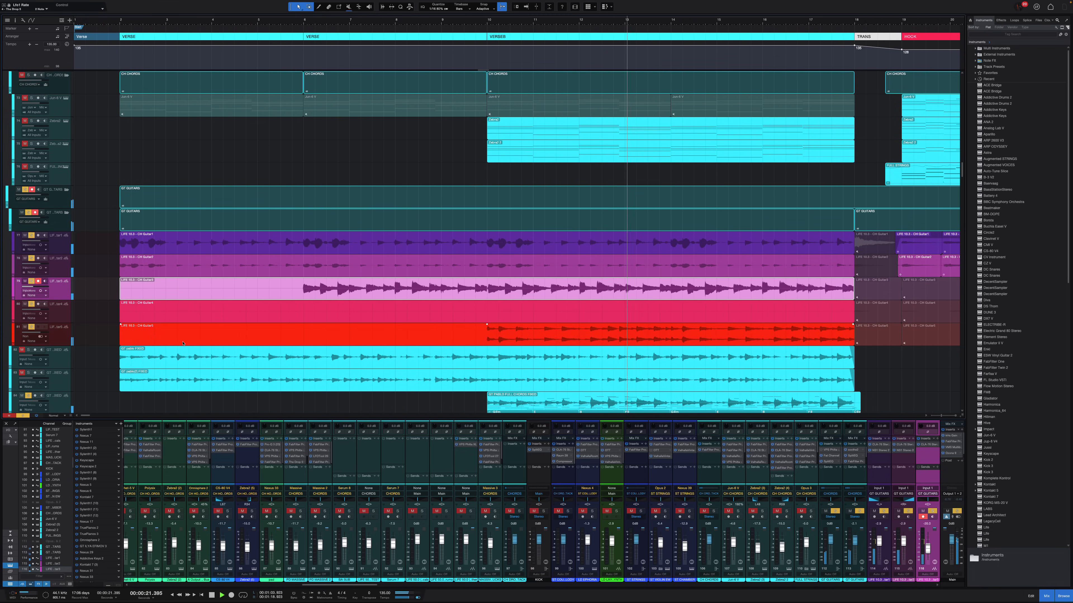
{"action": "scroll", "coordinate": [179, 342], "scroll_direction": "down", "scroll_amount": 2}
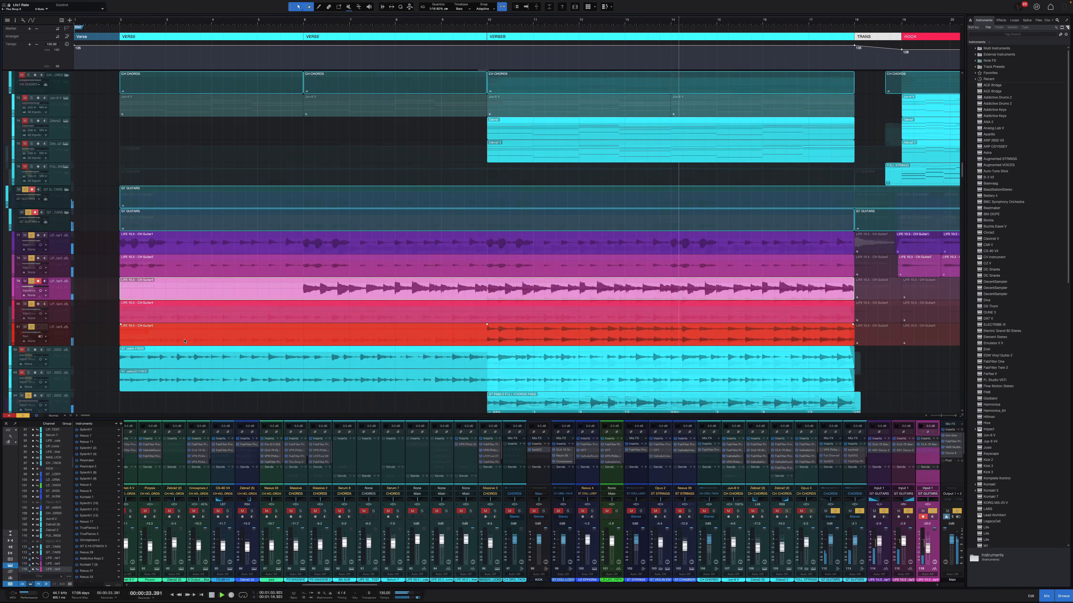
Step: Stop playback and select all five LIFE 10.0 - CH Guitar events in the verse
{"action": "left_click", "coordinate": [179, 340]}
{"action": "key", "text": "space"}
{"action": "left_click_drag", "start_coordinate": [111, 209], "coordinate": [332, 292]}
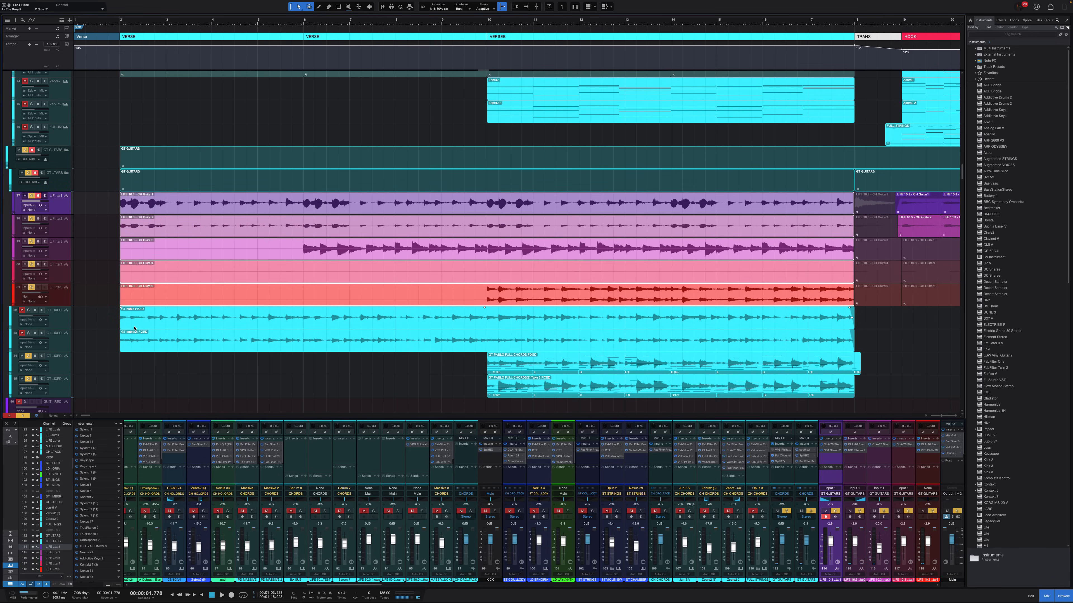
Step: Clear the existing solos and solo only the two full-verse cyan guitar tracks below the LIFE 10.0 guitars
{"action": "left_click", "coordinate": [66, 323]}
{"action": "left_click", "coordinate": [66, 337], "text": "shift"}
{"action": "key", "text": "shift+s"}
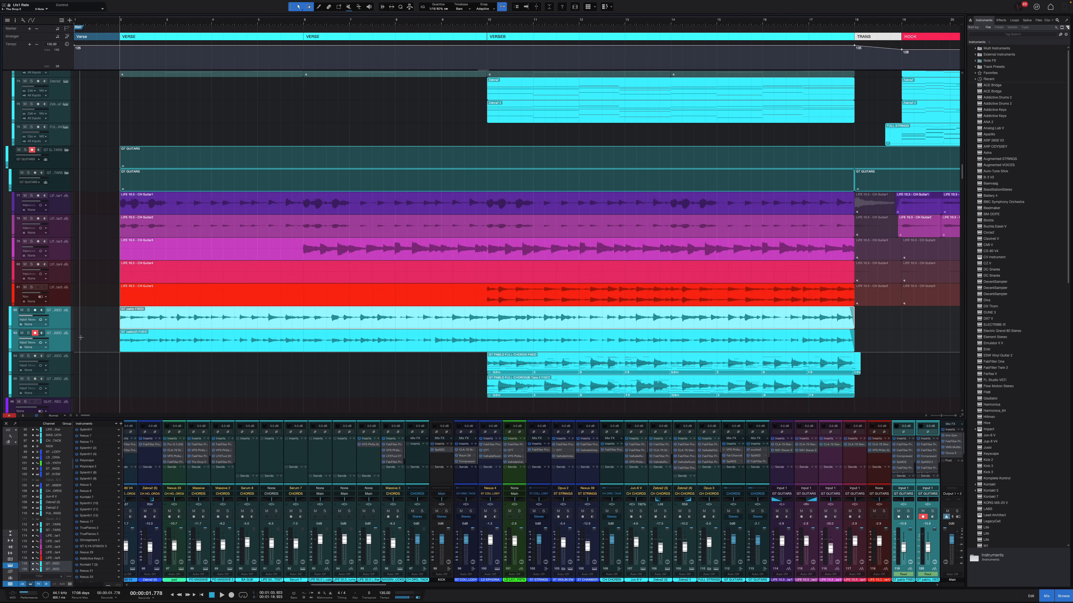
{"action": "key", "text": "s"}
{"action": "scroll", "coordinate": [83, 333], "scroll_direction": "up", "scroll_amount": 2}
{"action": "scroll", "coordinate": [108, 331], "scroll_direction": "up", "scroll_amount": 2}
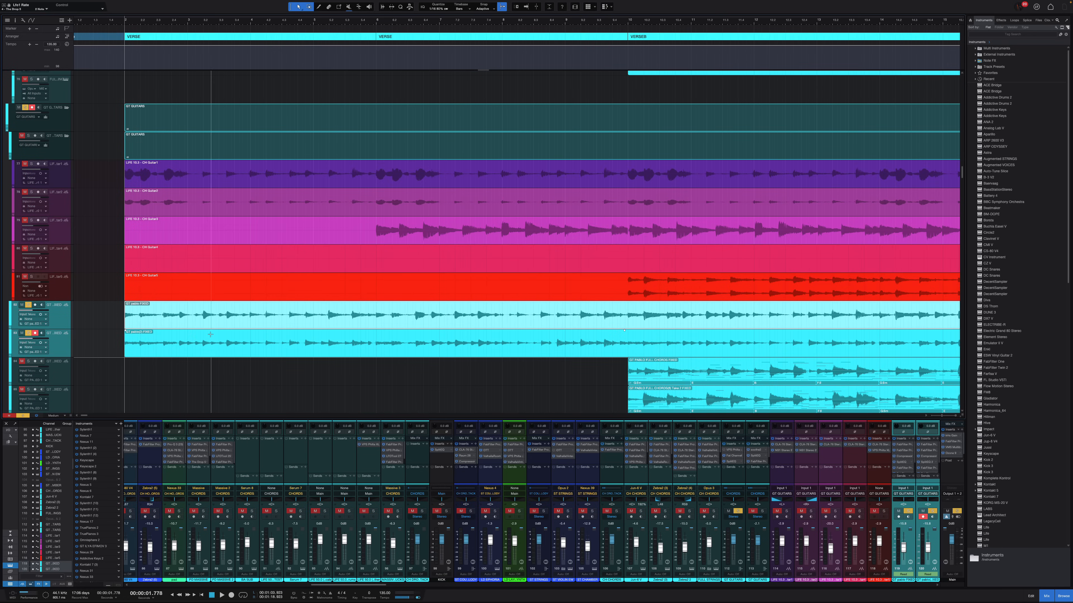
{"action": "scroll", "coordinate": [234, 324], "scroll_direction": "down", "scroll_amount": 2}
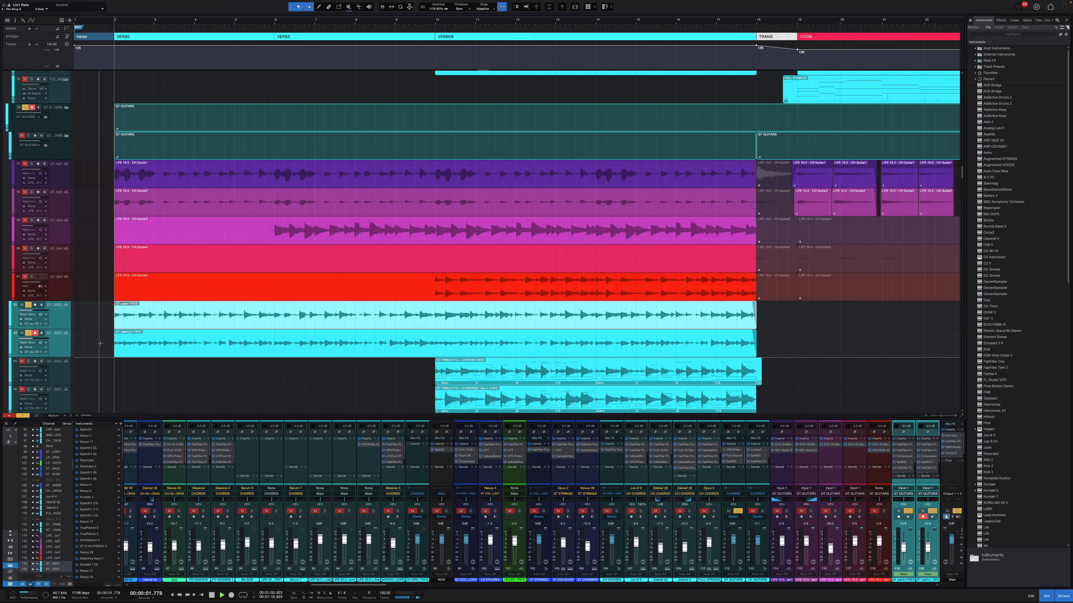
Step: Listen to the two soloed cyan guitar tracks from the start of the first VERSE and stop playback
{"action": "key", "text": "space"}
{"action": "left_click", "coordinate": [36, 311], "text": "super"}
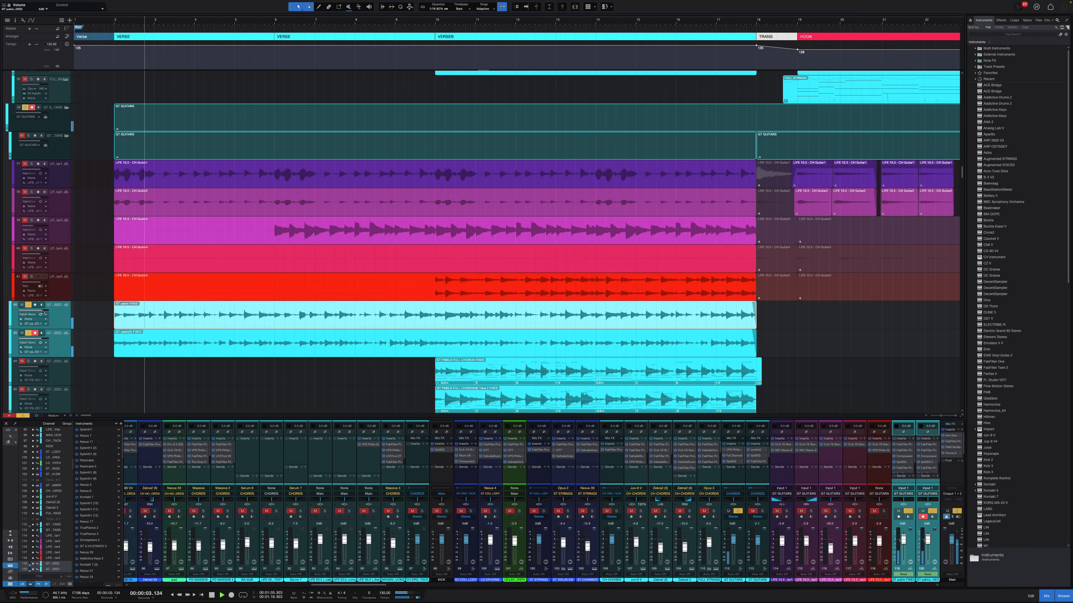
{"action": "scroll", "coordinate": [106, 319], "scroll_direction": "down", "scroll_amount": 2}
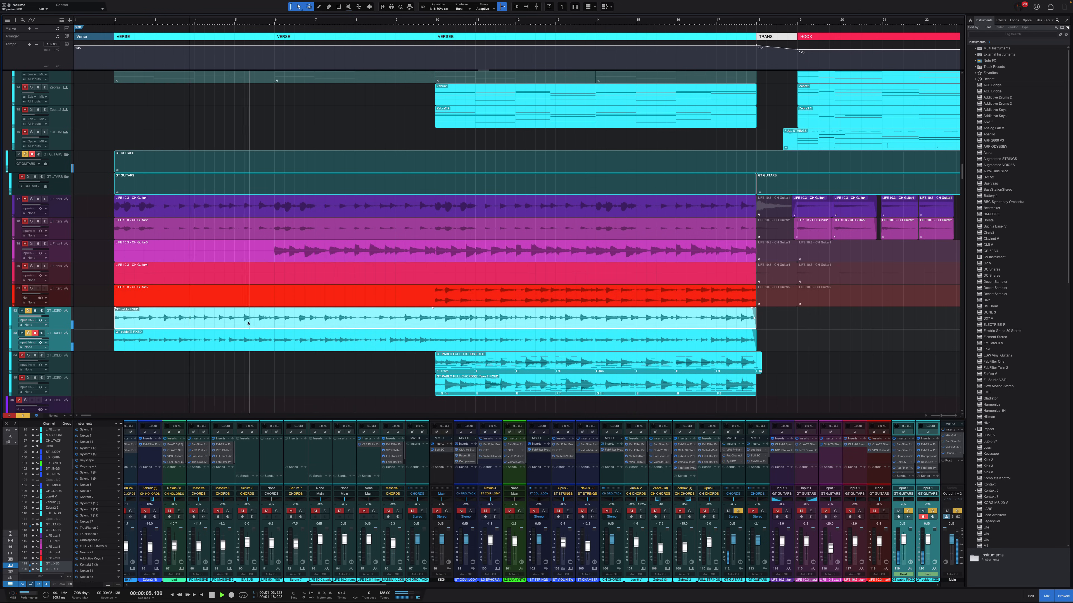
{"action": "scroll", "coordinate": [160, 307], "scroll_direction": "up", "scroll_amount": 2}
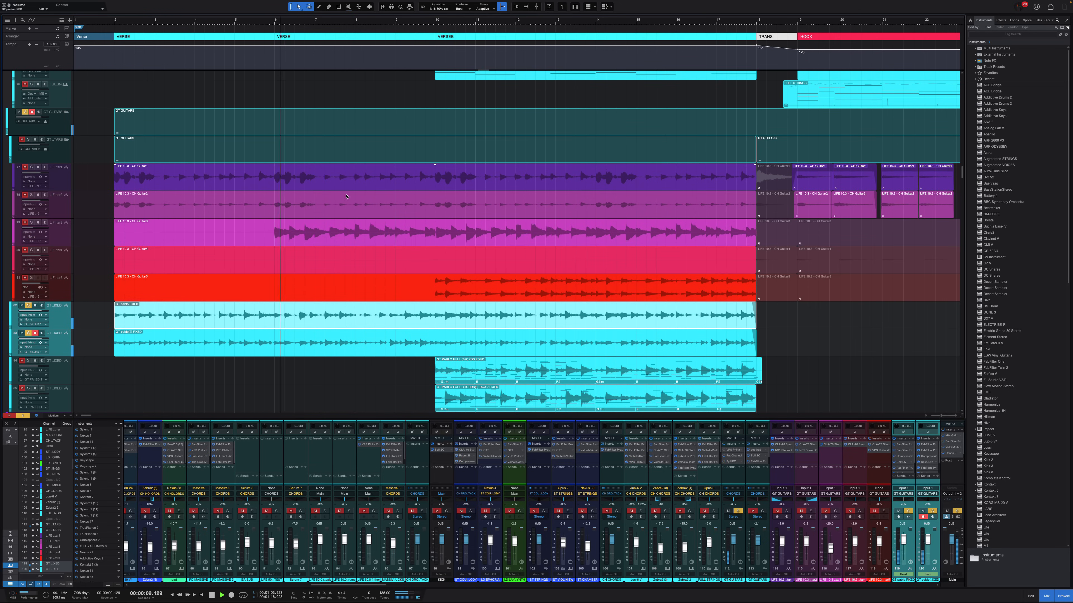
{"action": "key", "text": "space"}
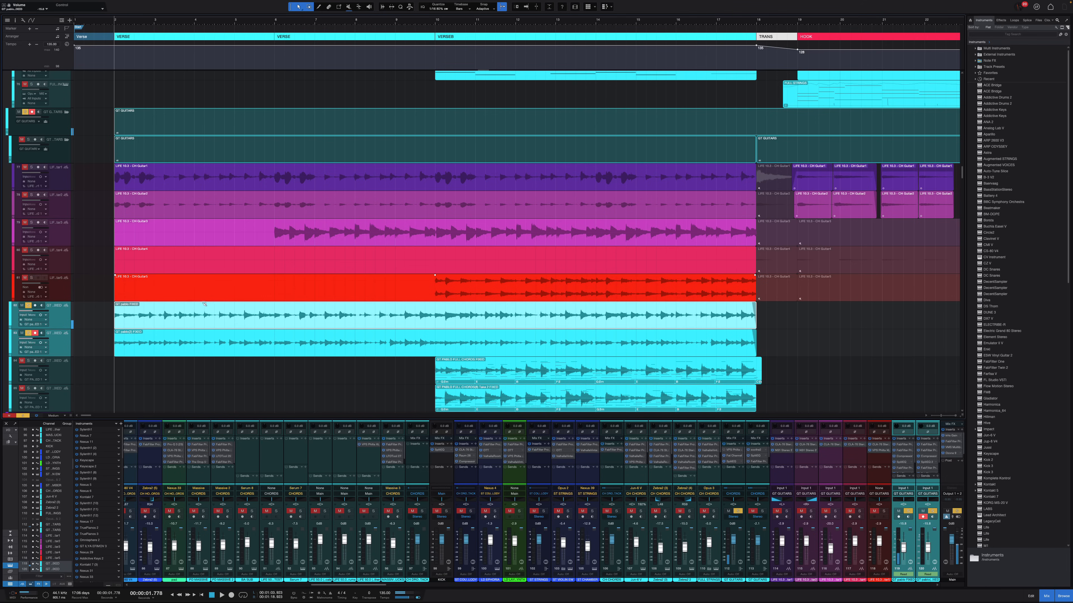
Step: Solo the inner GT GUITARS folder track together with the cyan guitar tracks beneath it
{"action": "left_click", "coordinate": [28, 305]}
{"action": "left_click", "coordinate": [60, 157]}
{"action": "key", "text": "s"}
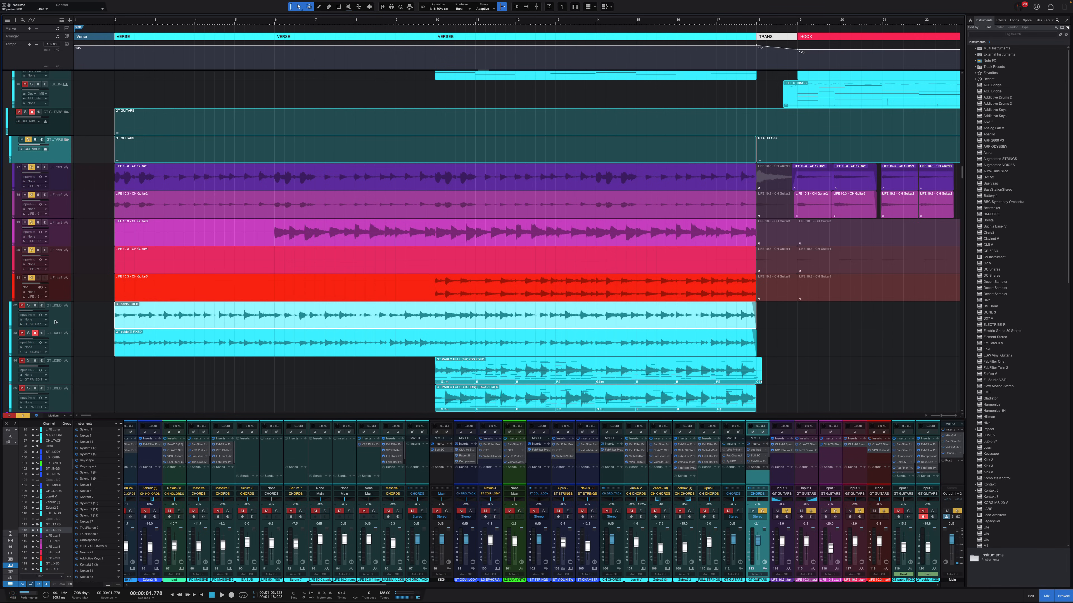
{"action": "left_click", "coordinate": [63, 324]}
{"action": "key", "text": "s"}
{"action": "left_click", "coordinate": [64, 354]}
{"action": "key", "text": "s"}
Step: Play all the soloed guitar layers together from the first VERSE and examine how they build through VERSEB
{"action": "key", "text": "space"}
{"action": "key", "text": "shift+w"}
{"action": "key", "text": "shift+w"}
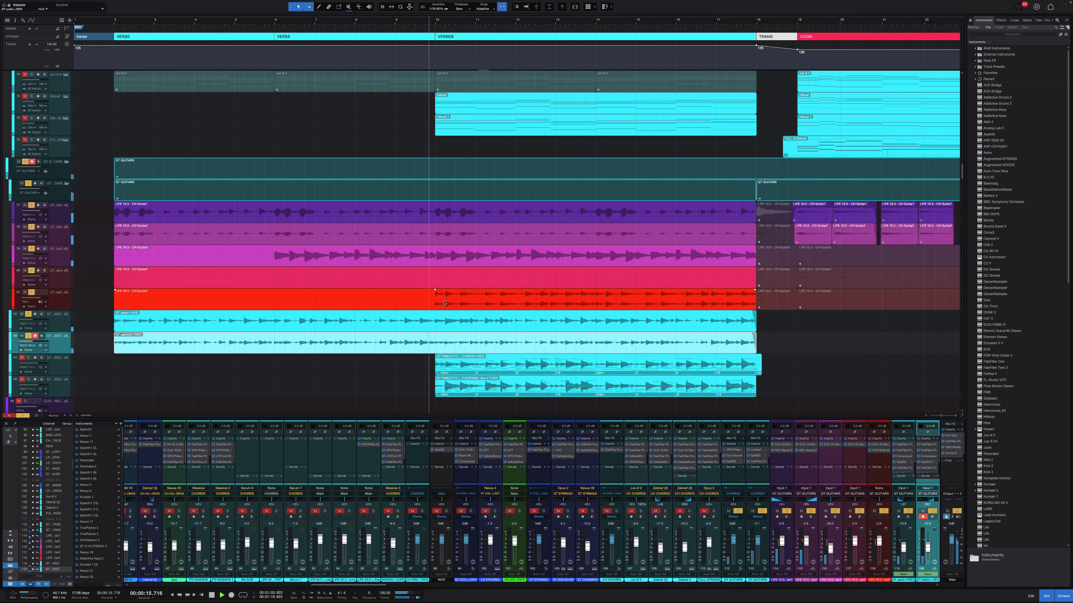
{"action": "scroll", "coordinate": [43, 312], "scroll_direction": "down", "scroll_amount": 3}
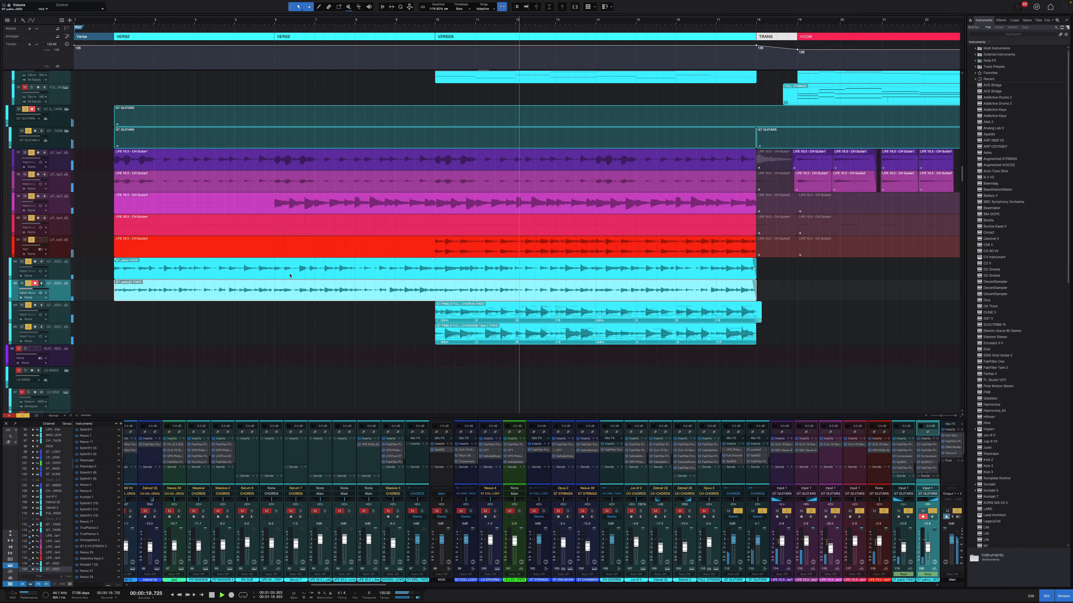
{"action": "scroll", "coordinate": [293, 273], "scroll_direction": "down", "scroll_amount": 1}
{"action": "scroll", "coordinate": [295, 275], "scroll_direction": "down", "scroll_amount": 1}
{"action": "scroll", "coordinate": [294, 275], "scroll_direction": "right", "scroll_amount": 1}
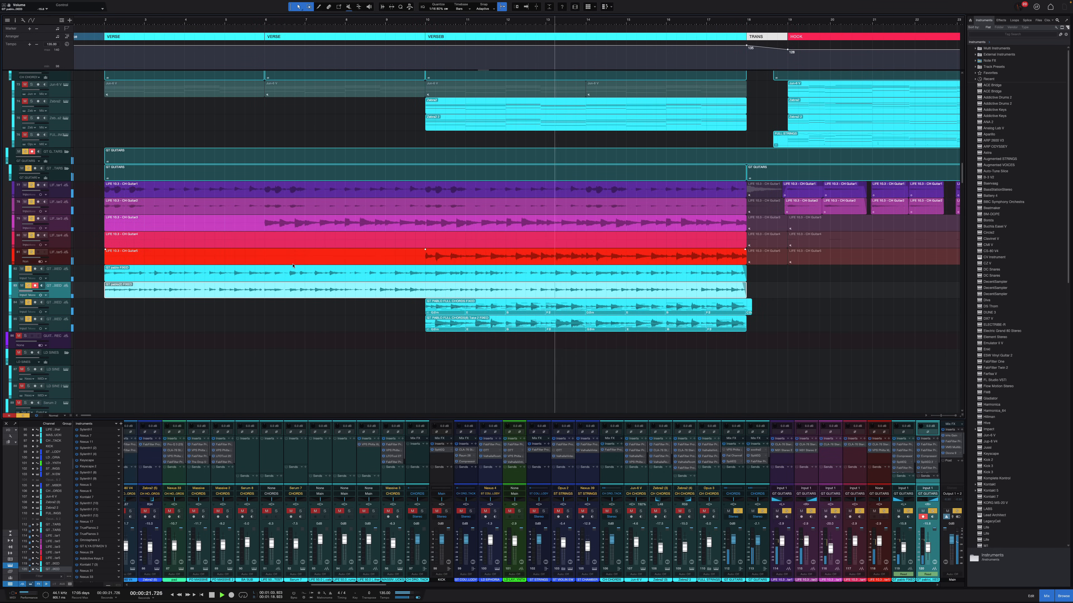
{"action": "scroll", "coordinate": [294, 275], "scroll_direction": "down", "scroll_amount": 2}
{"action": "scroll", "coordinate": [317, 212], "scroll_direction": "down", "scroll_amount": 1}
{"action": "scroll", "coordinate": [317, 212], "scroll_direction": "down", "scroll_amount": 1}
{"action": "scroll", "coordinate": [332, 210], "scroll_direction": "right", "scroll_amount": 3}
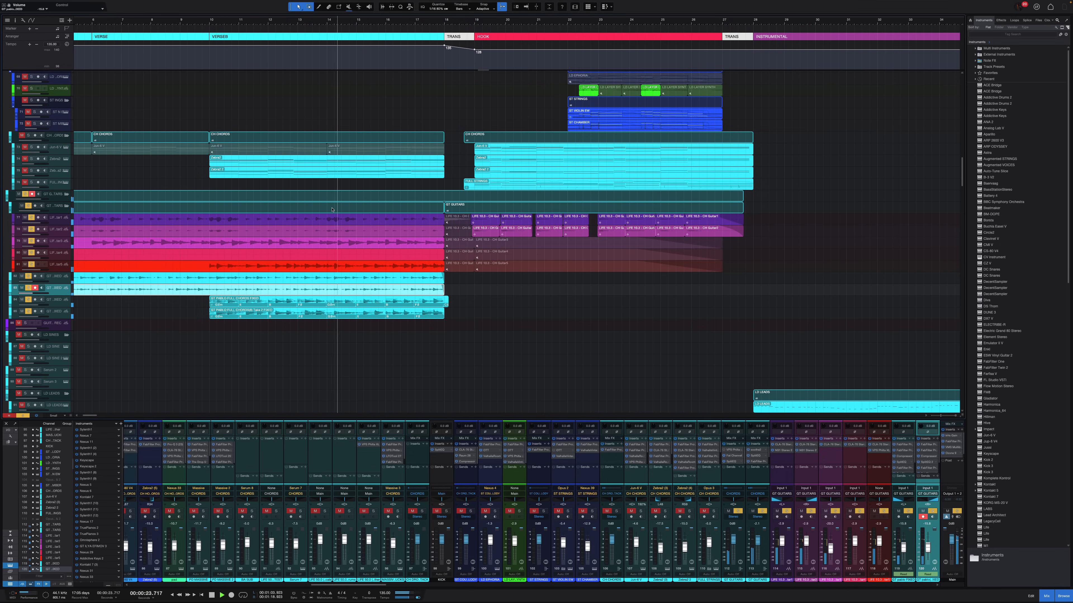
Step: Clear all solos and listen to the full mix through the TRANS section into the first HOOK
{"action": "key", "text": "shift+s"}
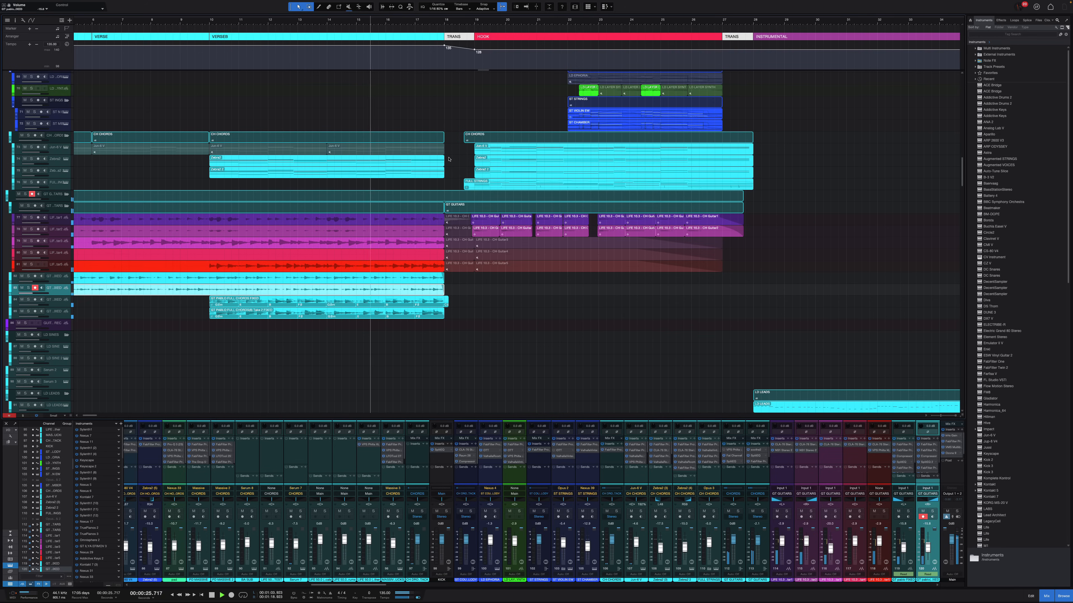
{"action": "scroll", "coordinate": [439, 254], "scroll_direction": "up", "scroll_amount": 1}
{"action": "scroll", "coordinate": [438, 247], "scroll_direction": "up", "scroll_amount": 3}
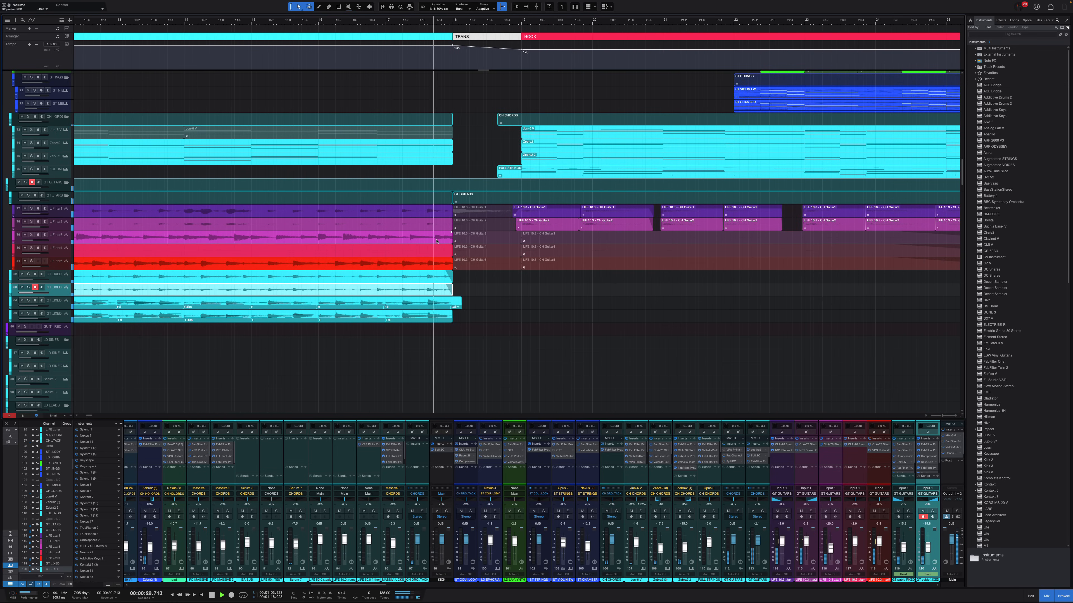
{"action": "scroll", "coordinate": [436, 241], "scroll_direction": "right", "scroll_amount": 3}
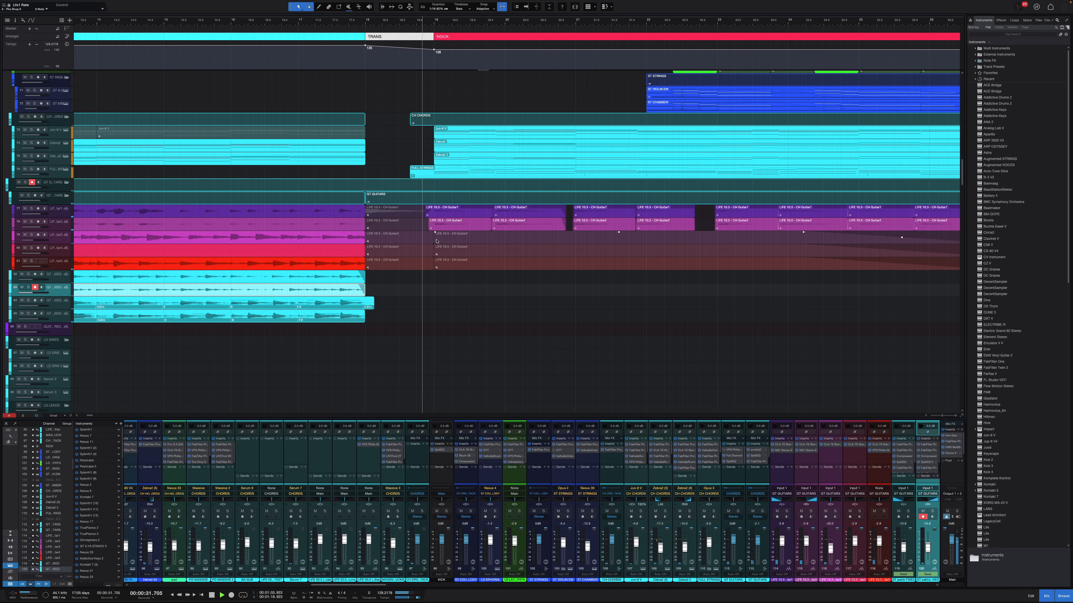
{"action": "scroll", "coordinate": [436, 241], "scroll_direction": "right", "scroll_amount": 1}
{"action": "scroll", "coordinate": [407, 241], "scroll_direction": "down", "scroll_amount": 1}
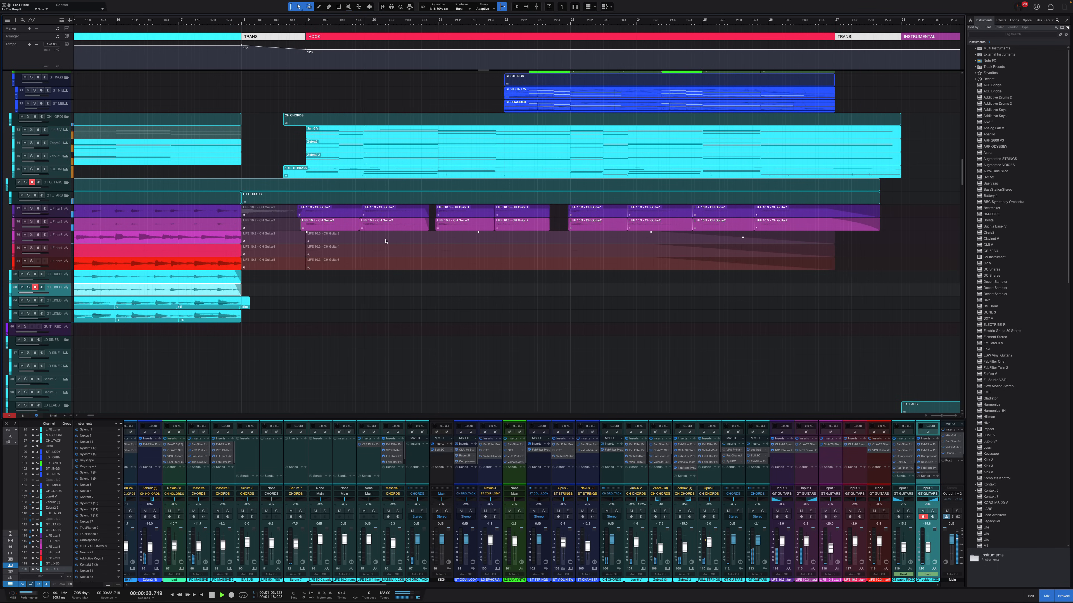
{"action": "scroll", "coordinate": [335, 241], "scroll_direction": "up", "scroll_amount": 1}
{"action": "scroll", "coordinate": [336, 240], "scroll_direction": "up", "scroll_amount": 1}
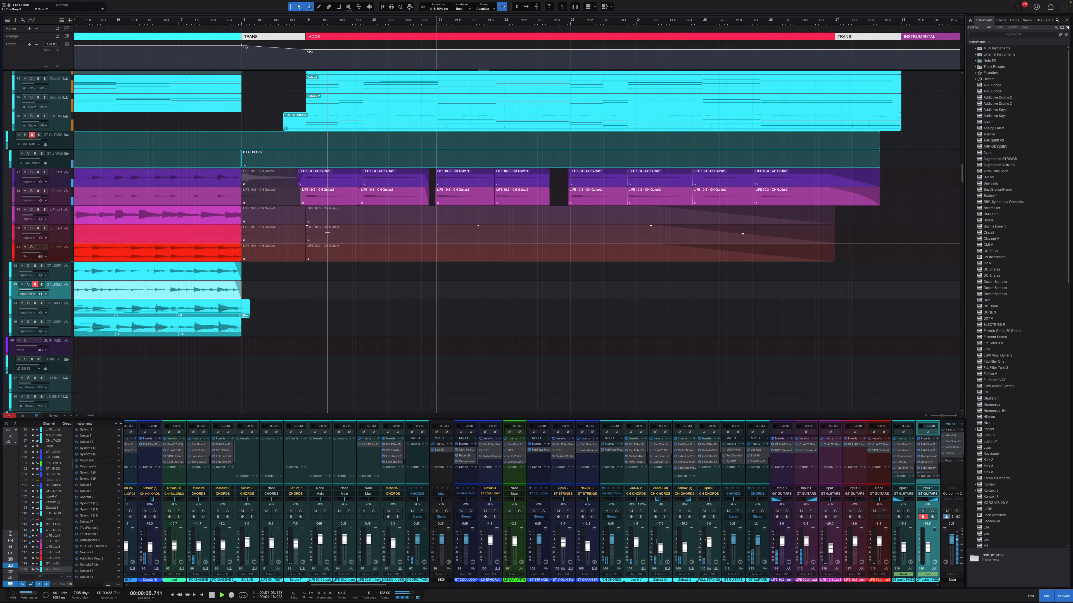
{"action": "scroll", "coordinate": [204, 213], "scroll_direction": "down", "scroll_amount": 1}
Step: Stop playback and select the chopped LIFE 10.0 - CH Guitar events on the first two guitar tracks in the first HOOK
{"action": "left_click", "coordinate": [96, 164]}
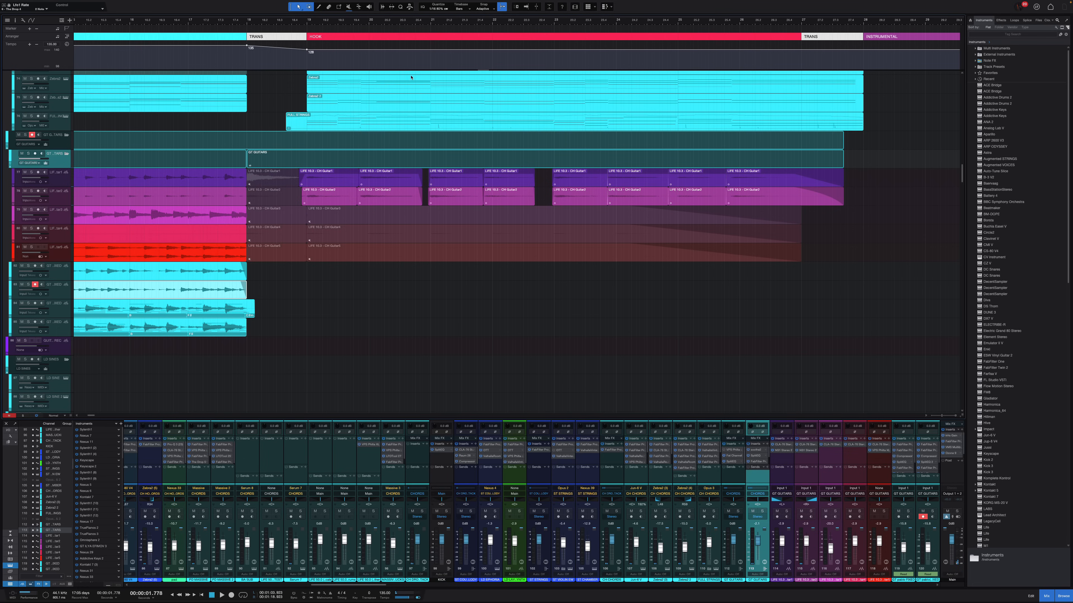
{"action": "scroll", "coordinate": [313, 161], "scroll_direction": "down", "scroll_amount": 2}
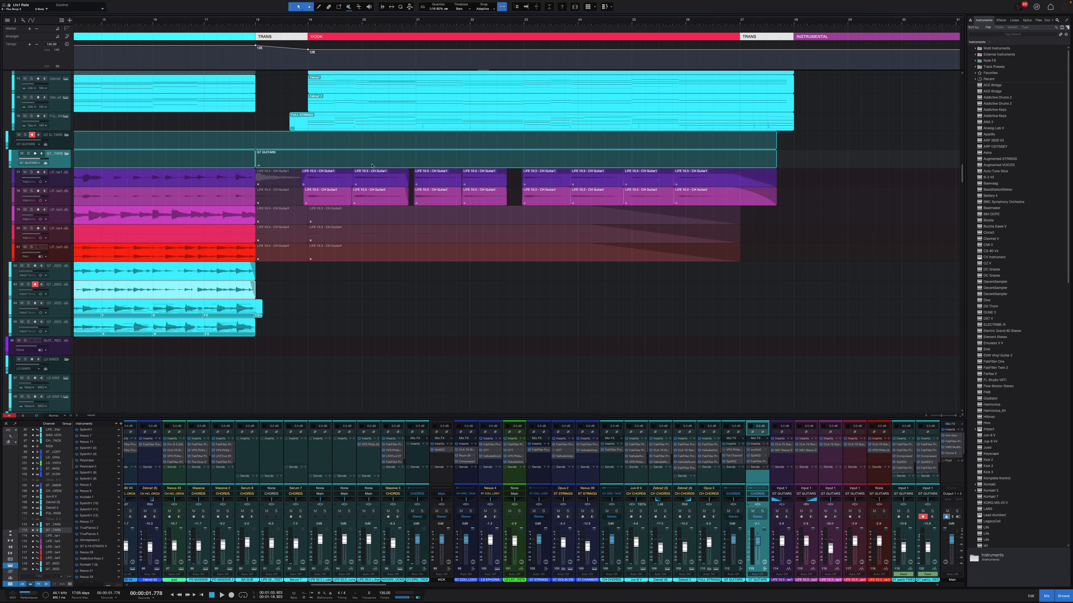
{"action": "left_click_drag", "start_coordinate": [784, 203], "coordinate": [304, 170]}
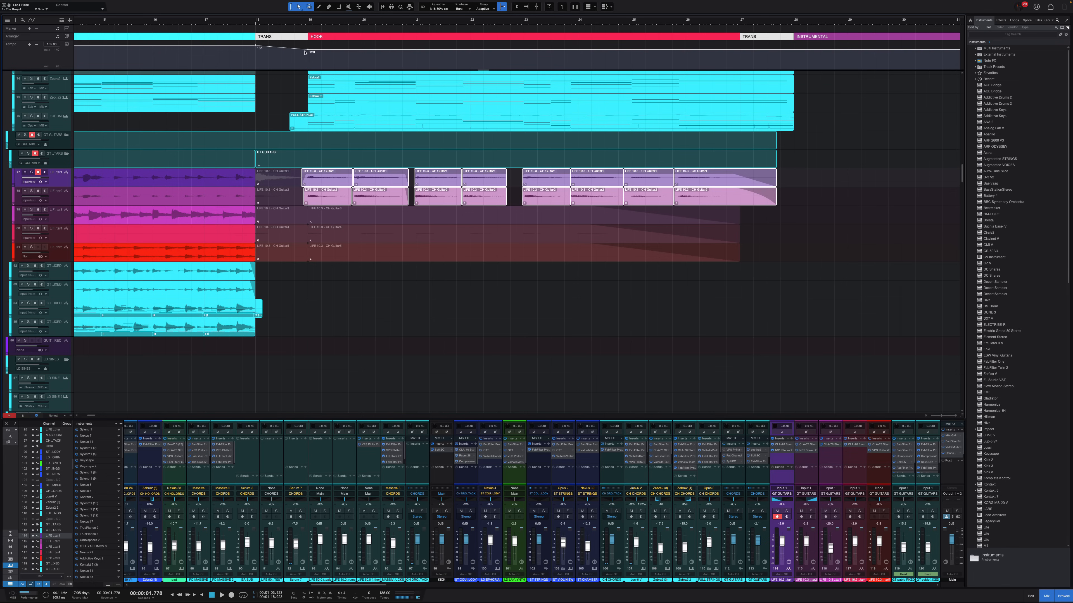
{"action": "scroll", "coordinate": [488, 236], "scroll_direction": "down", "scroll_amount": 10}
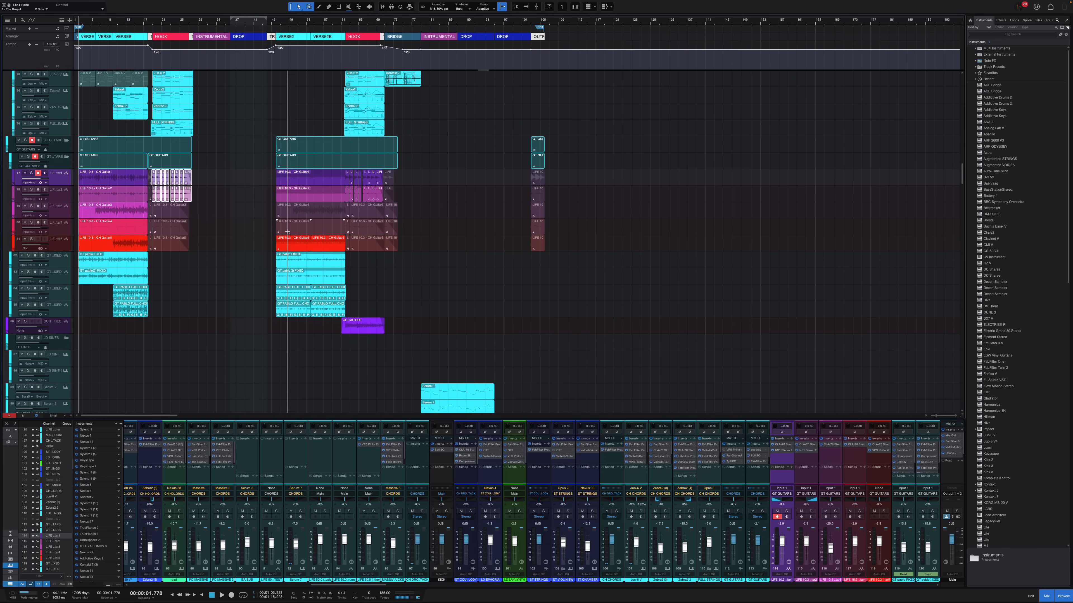
Step: Select all the guitar events across the first VERSE and VERSEB sections, including the cyan layers beneath the GT GUITARS tracks
{"action": "key", "text": "shift+w"}
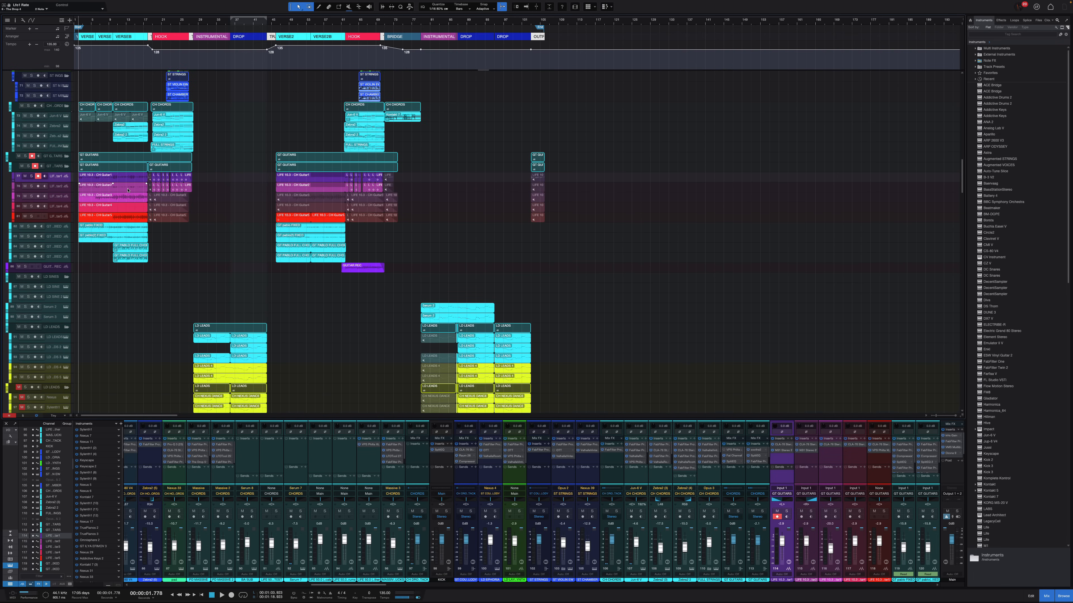
{"action": "scroll", "coordinate": [119, 176], "scroll_direction": "up", "scroll_amount": 10}
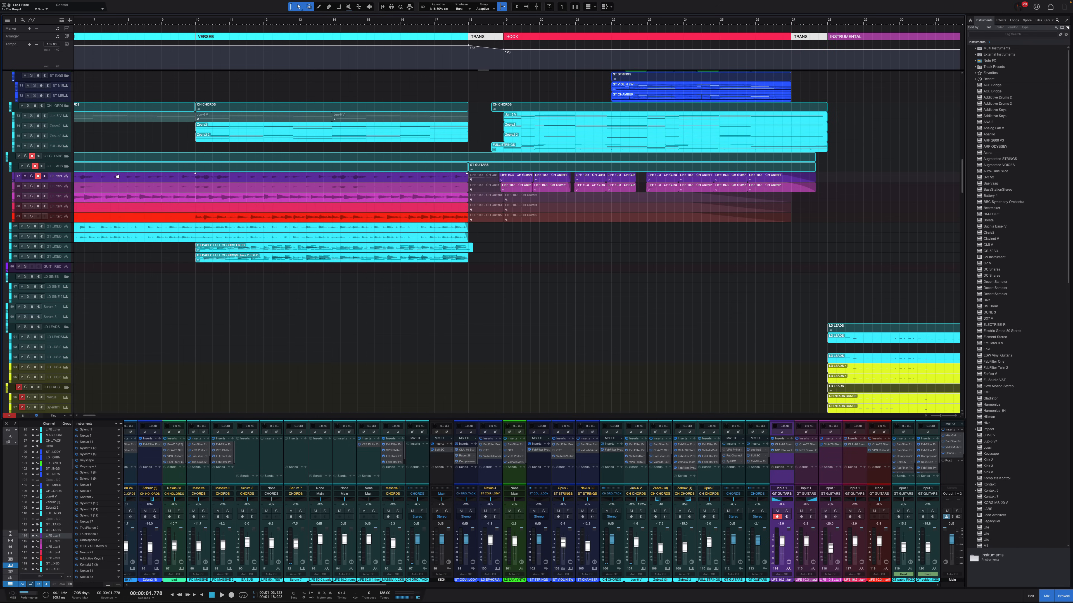
{"action": "key", "text": "shift+e"}
{"action": "left_click_drag", "start_coordinate": [455, 312], "coordinate": [82, 178]}
{"action": "scroll", "coordinate": [238, 220], "scroll_direction": "down", "scroll_amount": 10}
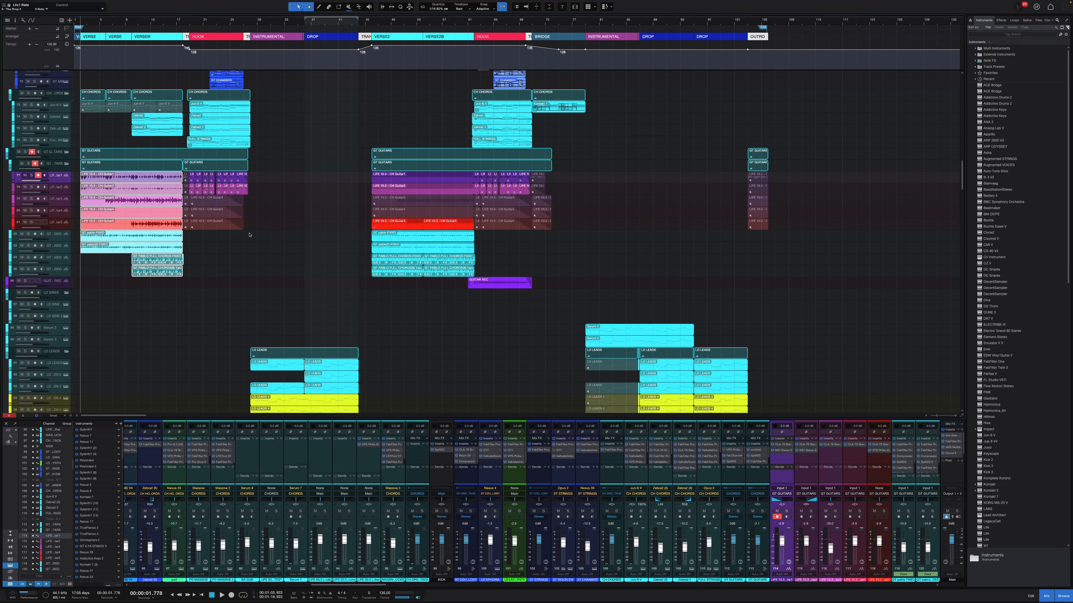
Step: Examine the lead, chord and synth tracks in the INSTRUMENTAL and DROP sections
{"action": "key", "text": "shift+w"}
{"action": "scroll", "coordinate": [290, 140], "scroll_direction": "up", "scroll_amount": 15}
{"action": "scroll", "coordinate": [290, 139], "scroll_direction": "down", "scroll_amount": 5}
{"action": "scroll", "coordinate": [291, 140], "scroll_direction": "down", "scroll_amount": 10}
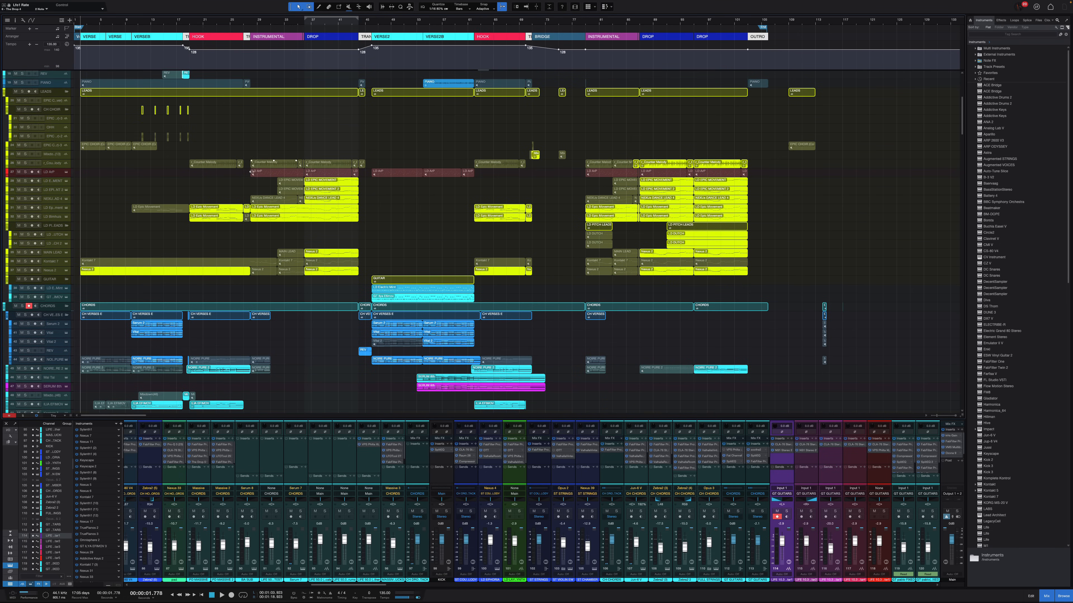
{"action": "scroll", "coordinate": [251, 220], "scroll_direction": "up", "scroll_amount": 10}
{"action": "scroll", "coordinate": [251, 220], "scroll_direction": "down", "scroll_amount": 10}
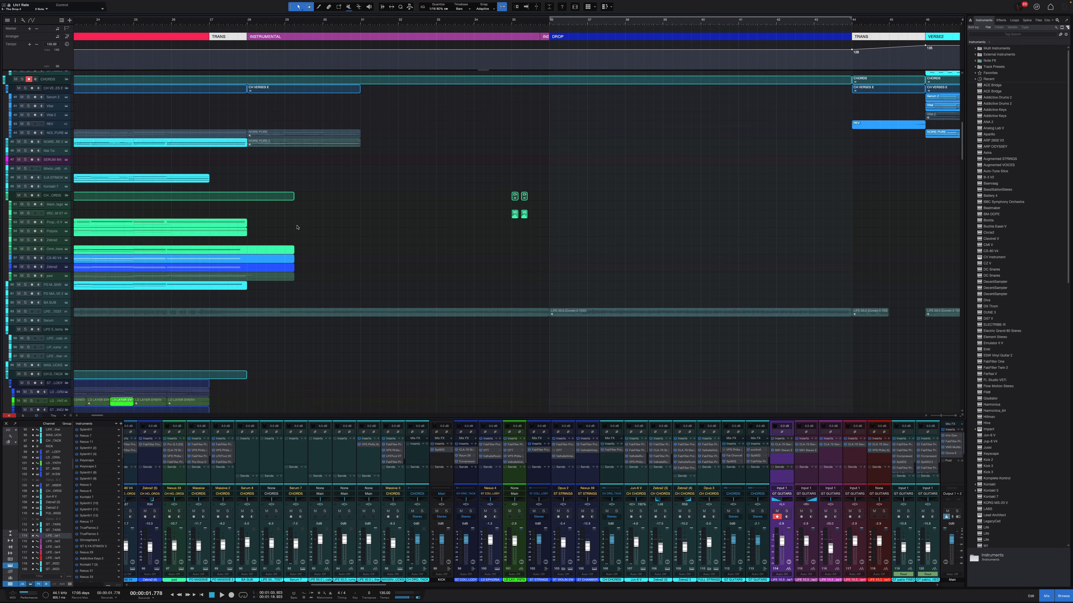
{"action": "scroll", "coordinate": [264, 258], "scroll_direction": "up", "scroll_amount": 3}
{"action": "scroll", "coordinate": [263, 258], "scroll_direction": "down", "scroll_amount": 3}
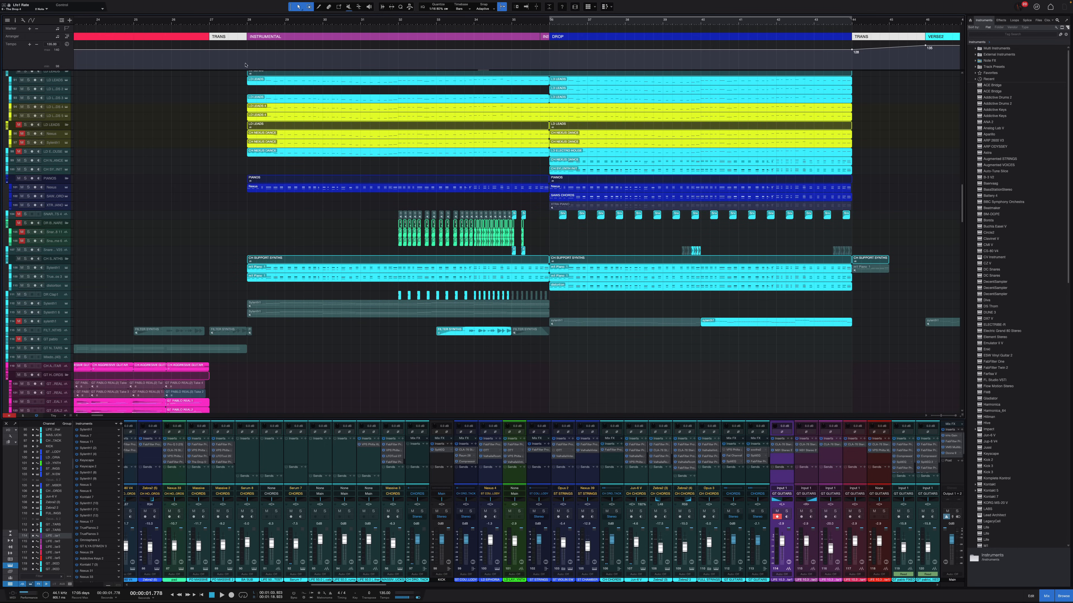
Step: Solo the PIANOS and CH SUPPORT SYNTHS folders and listen to them from the start of the first INSTRUMENTAL
{"action": "left_click", "coordinate": [51, 179]}
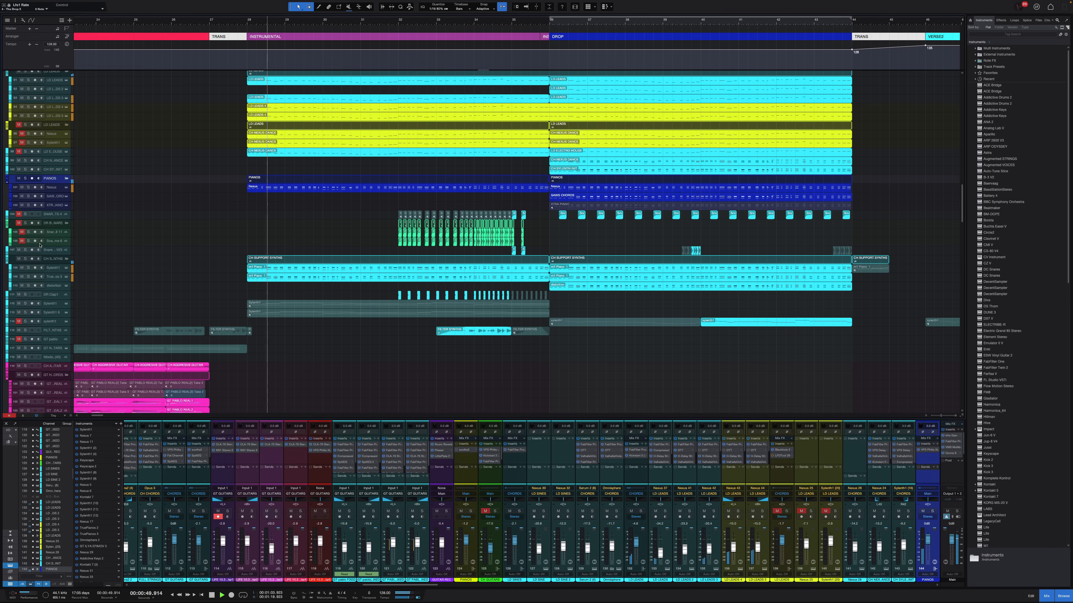
{"action": "left_click", "coordinate": [53, 260]}
{"action": "key", "text": "shift+e"}
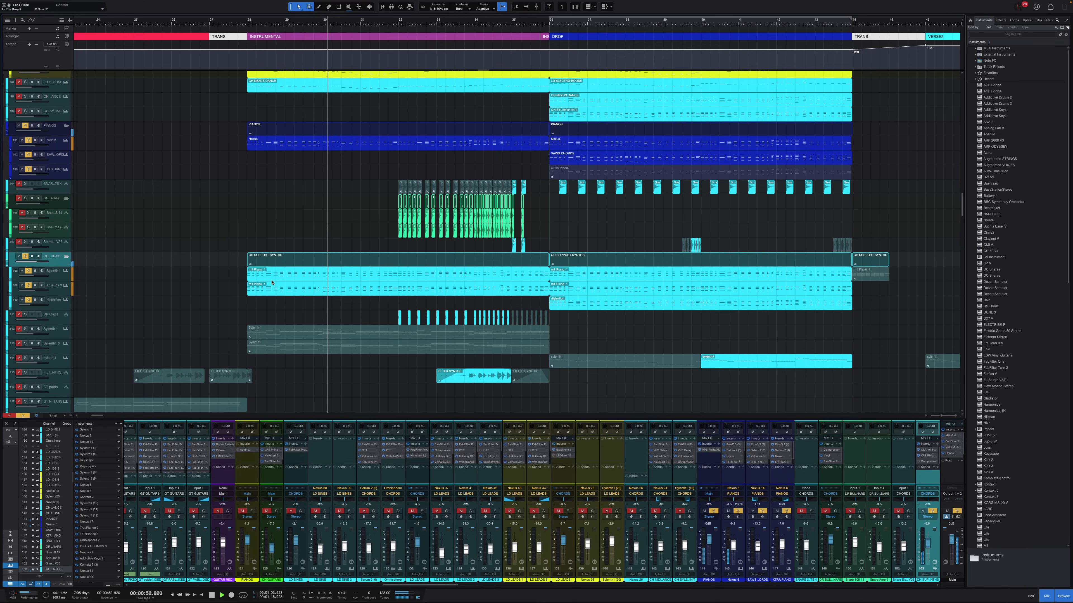
{"action": "key", "text": "space"}
{"action": "key", "text": "shift+w"}
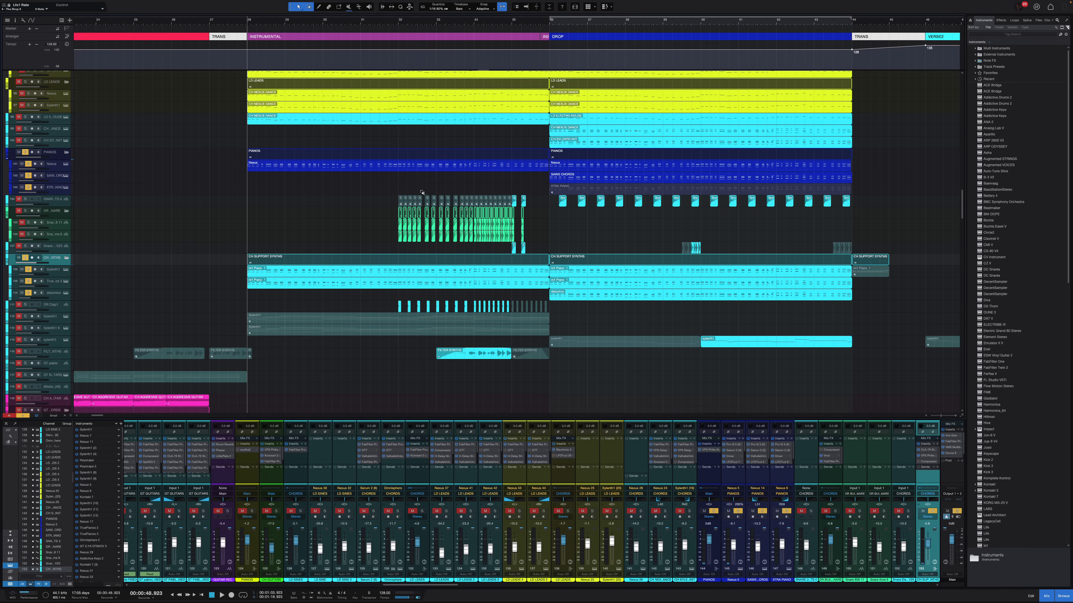
Step: Examine the arrangement from the INSTRUMENTAL back to the first HOOK, up to the acapella, VOX OHHH and CH GUITARS tracks
{"action": "scroll", "coordinate": [298, 209], "scroll_direction": "down", "scroll_amount": 5}
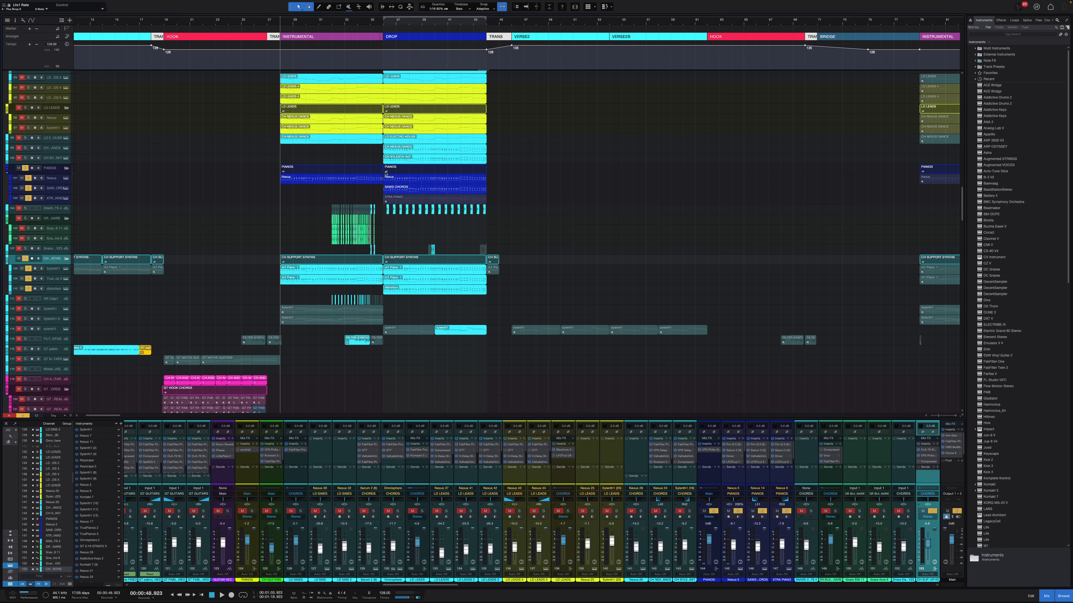
{"action": "scroll", "coordinate": [228, 161], "scroll_direction": "left", "scroll_amount": 5}
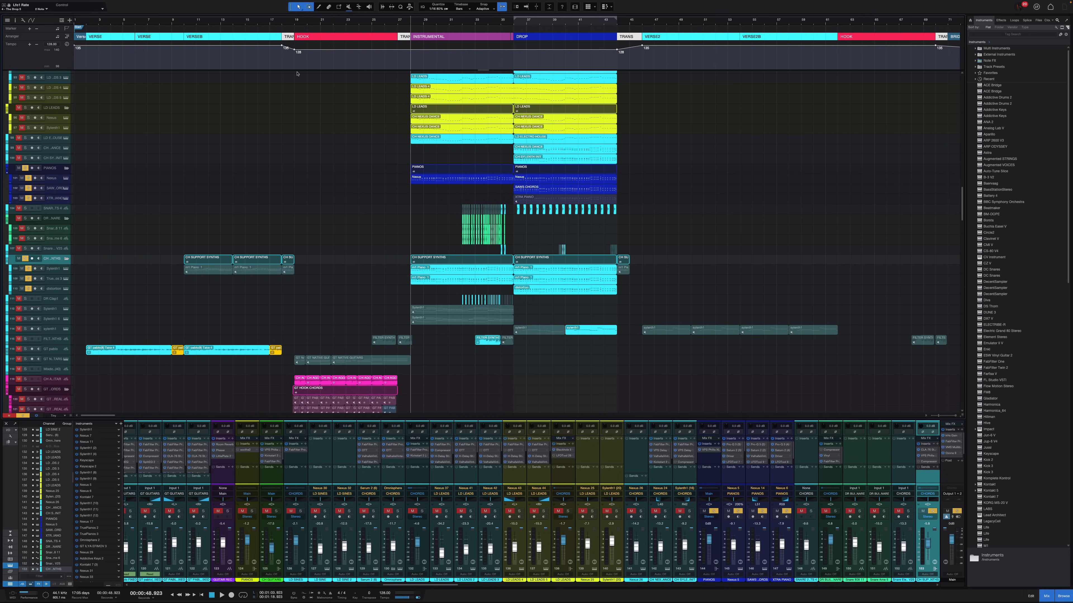
{"action": "key", "text": "shift+e"}
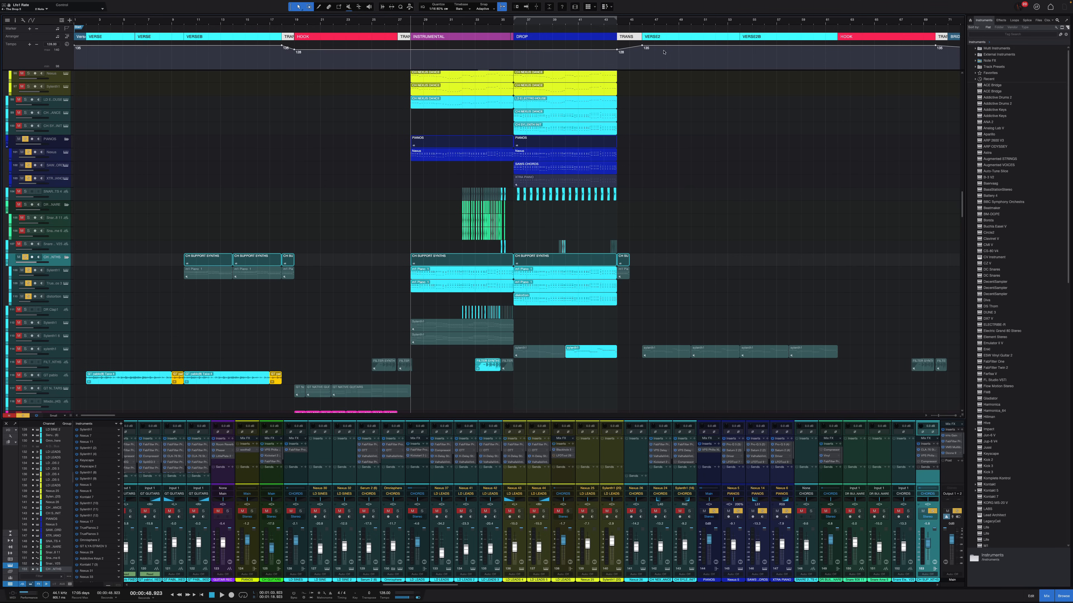
{"action": "scroll", "coordinate": [266, 83], "scroll_direction": "up", "scroll_amount": 2}
{"action": "scroll", "coordinate": [284, 101], "scroll_direction": "up", "scroll_amount": 8}
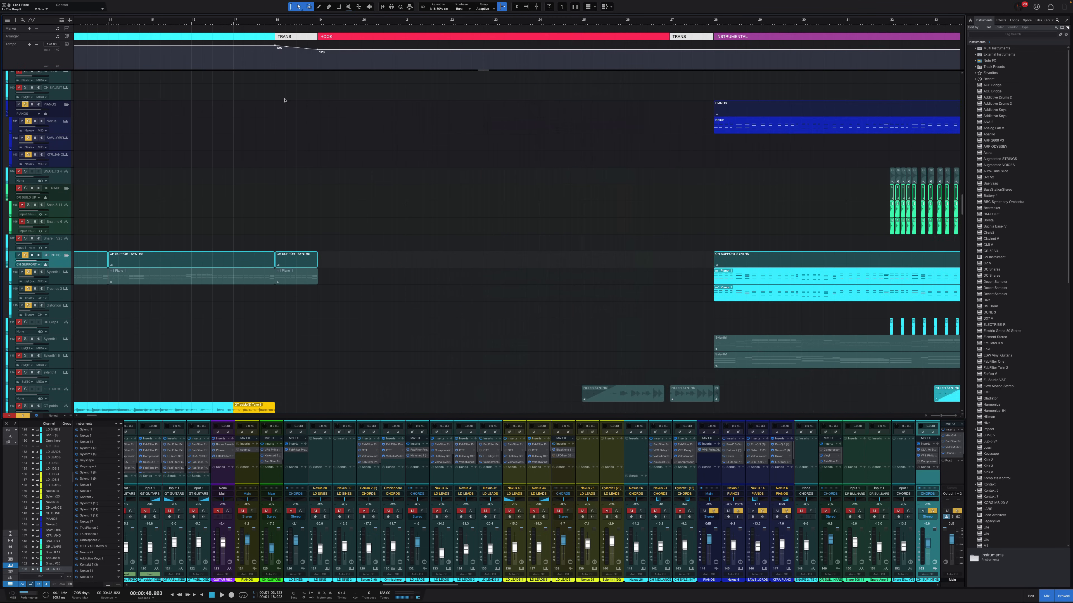
{"action": "scroll", "coordinate": [337, 100], "scroll_direction": "up", "scroll_amount": 20}
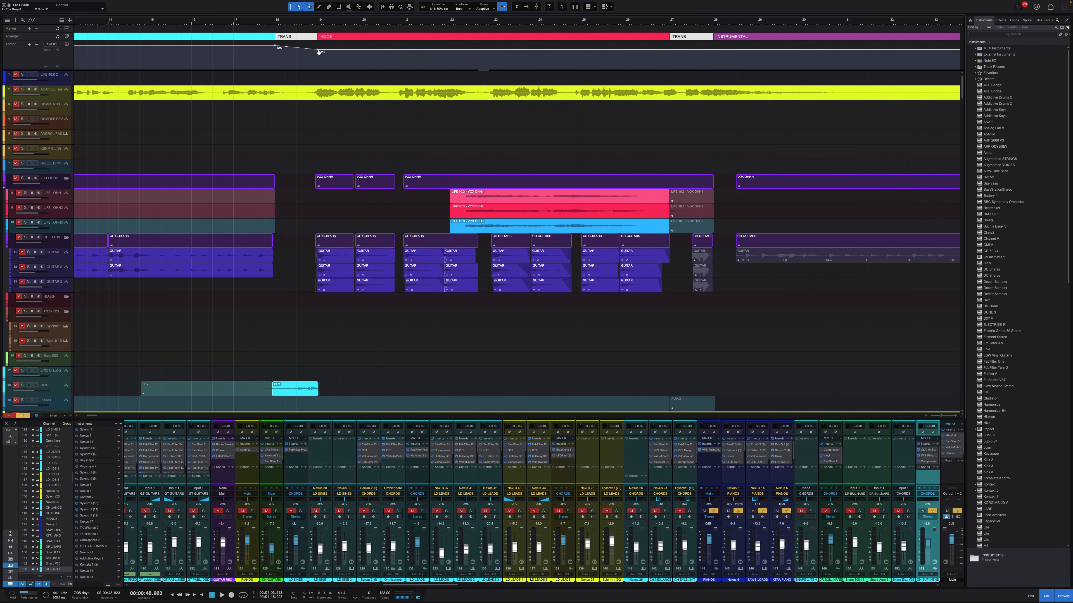
{"action": "scroll", "coordinate": [322, 127], "scroll_direction": "up", "scroll_amount": 3}
{"action": "scroll", "coordinate": [338, 128], "scroll_direction": "down", "scroll_amount": 3}
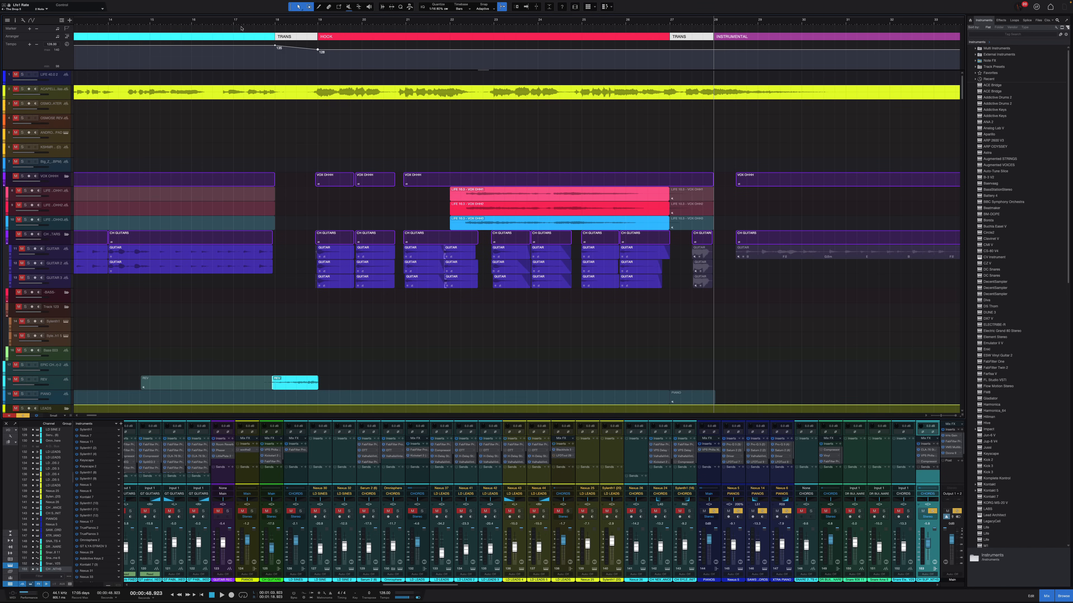
Step: Clear the solos, unmute the acapella track and play from the end of VERSEB before the first HOOK
{"action": "left_click", "coordinate": [223, 28]}
{"action": "key", "text": "shift+s"}
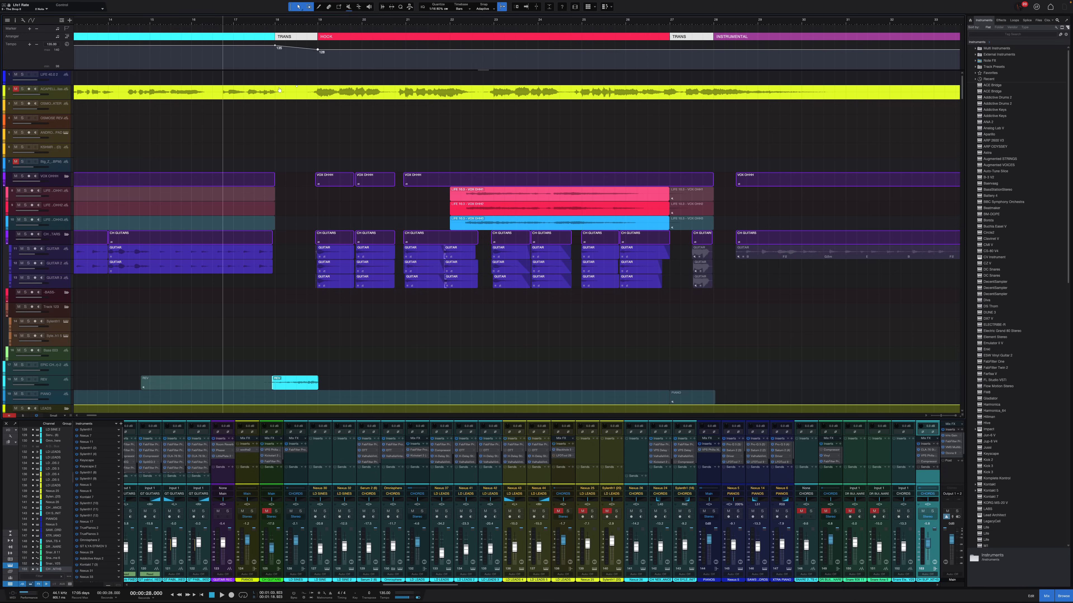
{"action": "left_click", "coordinate": [214, 22]}
{"action": "scroll", "coordinate": [287, 160], "scroll_direction": "up", "scroll_amount": 2}
{"action": "scroll", "coordinate": [283, 160], "scroll_direction": "up", "scroll_amount": 2}
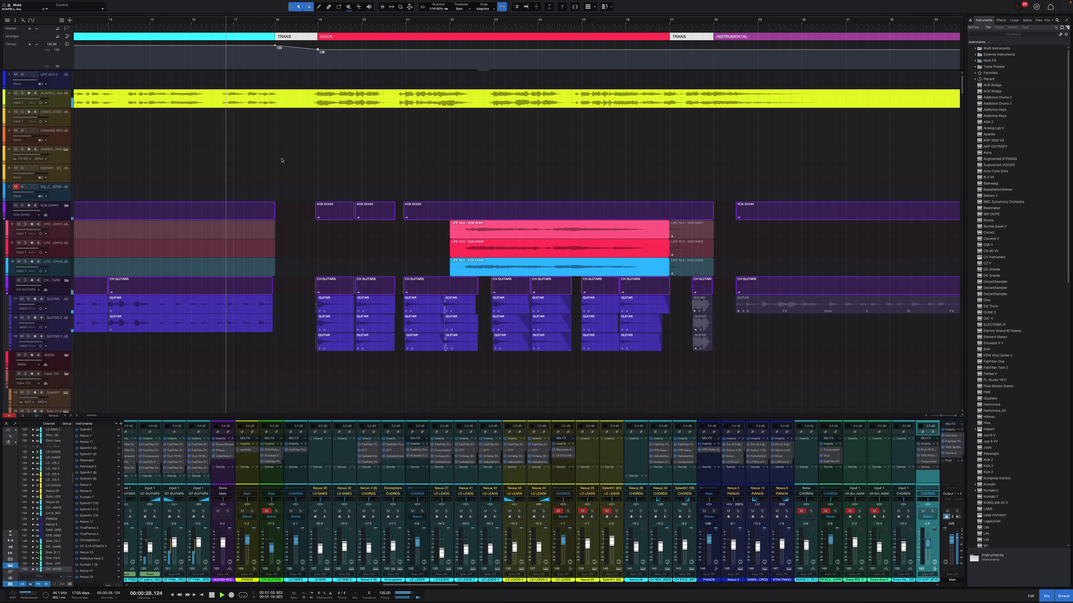
Step: Select the acapella event and listen to the full mix through TRANS into the first HOOK
{"action": "scroll", "coordinate": [280, 127], "scroll_direction": "down", "scroll_amount": 1}
{"action": "left_click", "coordinate": [280, 102]}
{"action": "scroll", "coordinate": [280, 102], "scroll_direction": "up", "scroll_amount": 1}
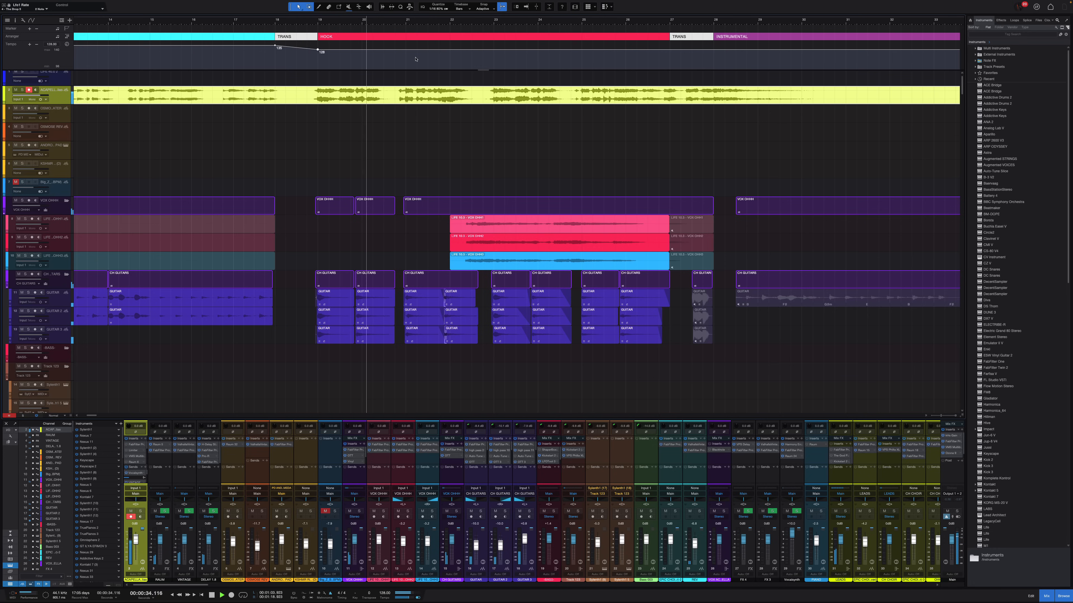
{"action": "scroll", "coordinate": [424, 128], "scroll_direction": "down", "scroll_amount": 1}
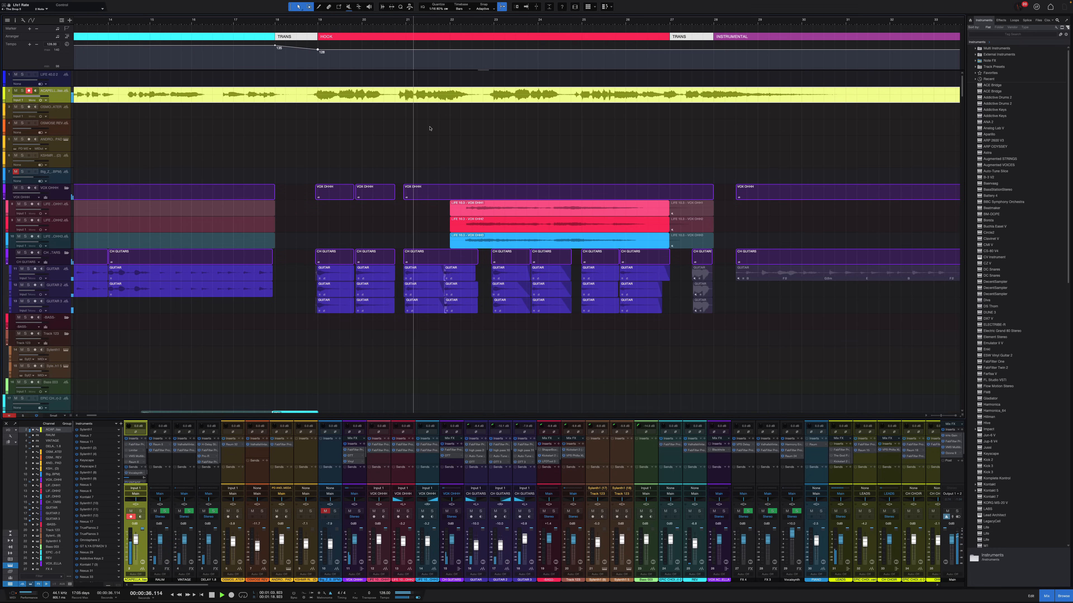
Step: Restart playback of the full mix from the TRANS section just before the first INSTRUMENTAL
{"action": "key", "text": "shift+f"}
{"action": "scroll", "coordinate": [430, 128], "scroll_direction": "up", "scroll_amount": 3}
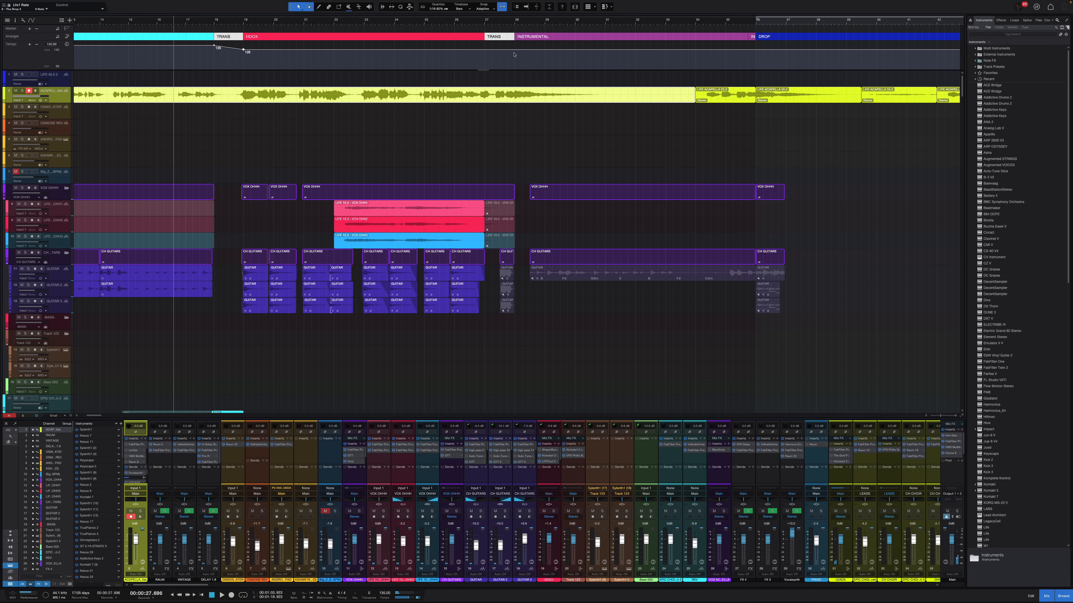
{"action": "left_click", "coordinate": [485, 23]}
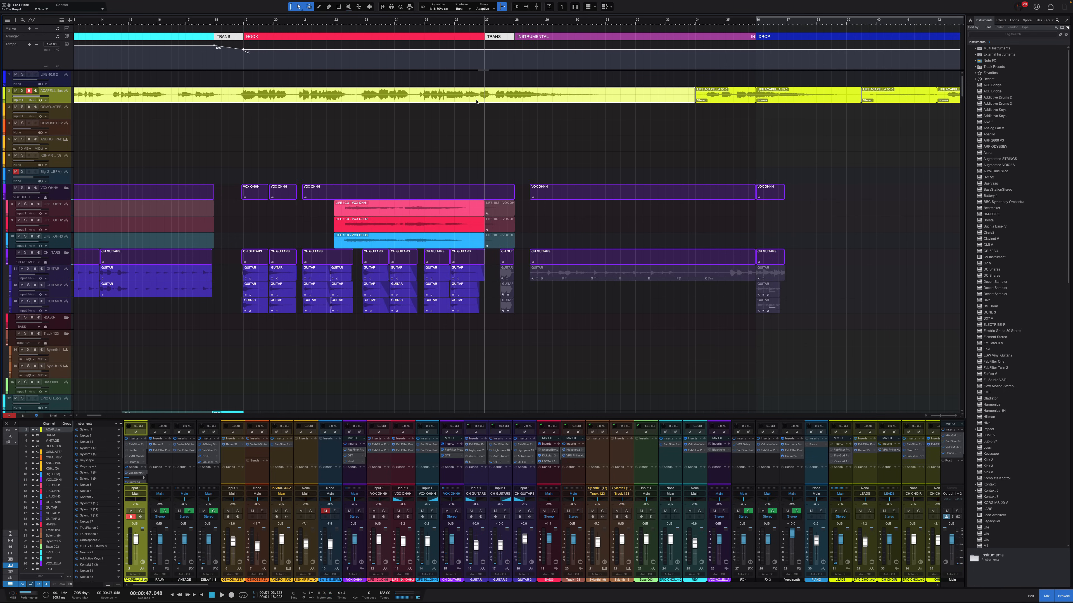
{"action": "scroll", "coordinate": [402, 216], "scroll_direction": "down", "scroll_amount": 10}
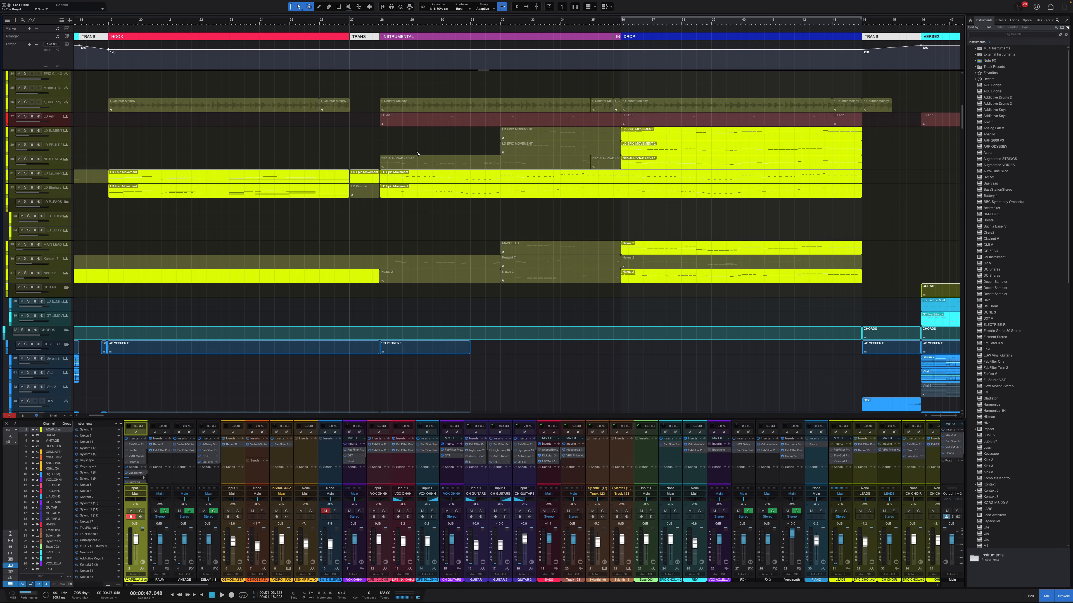
{"action": "scroll", "coordinate": [417, 154], "scroll_direction": "down", "scroll_amount": 20}
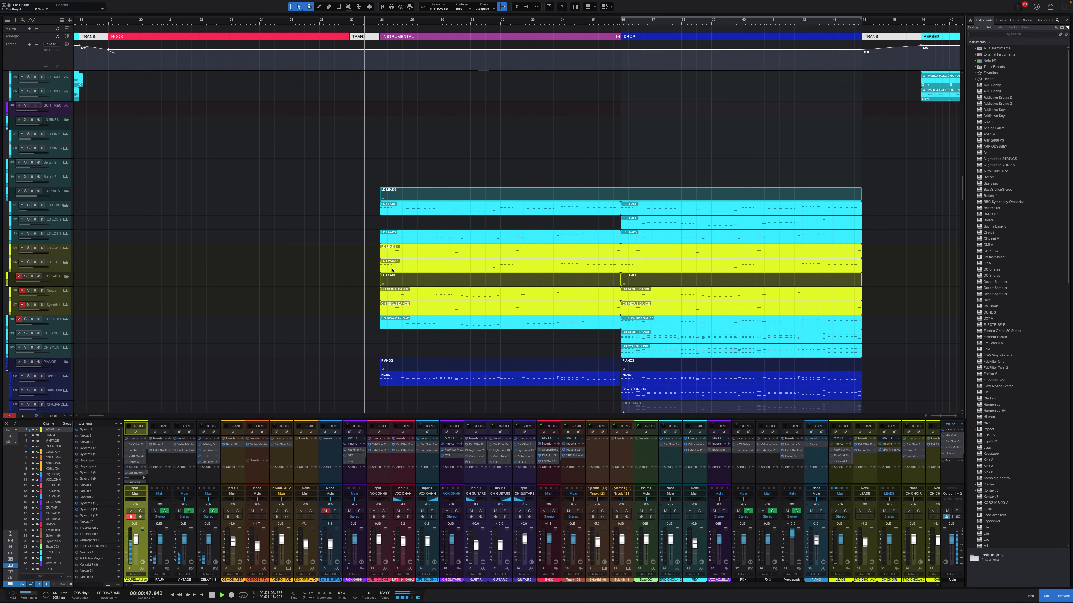
Step: Examine the support synth and hook guitar tracks while the INSTRUMENTAL plays, and stop playback
{"action": "scroll", "coordinate": [414, 211], "scroll_direction": "down", "scroll_amount": 5}
{"action": "scroll", "coordinate": [426, 249], "scroll_direction": "down", "scroll_amount": 3}
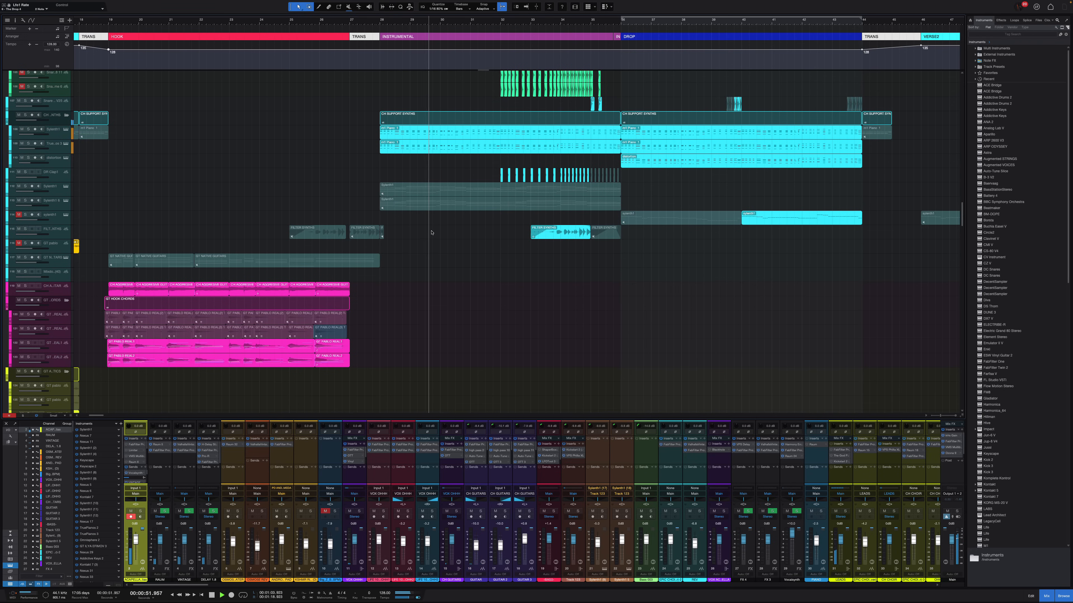
{"action": "key", "text": "shift+w"}
{"action": "key", "text": "shift+w"}
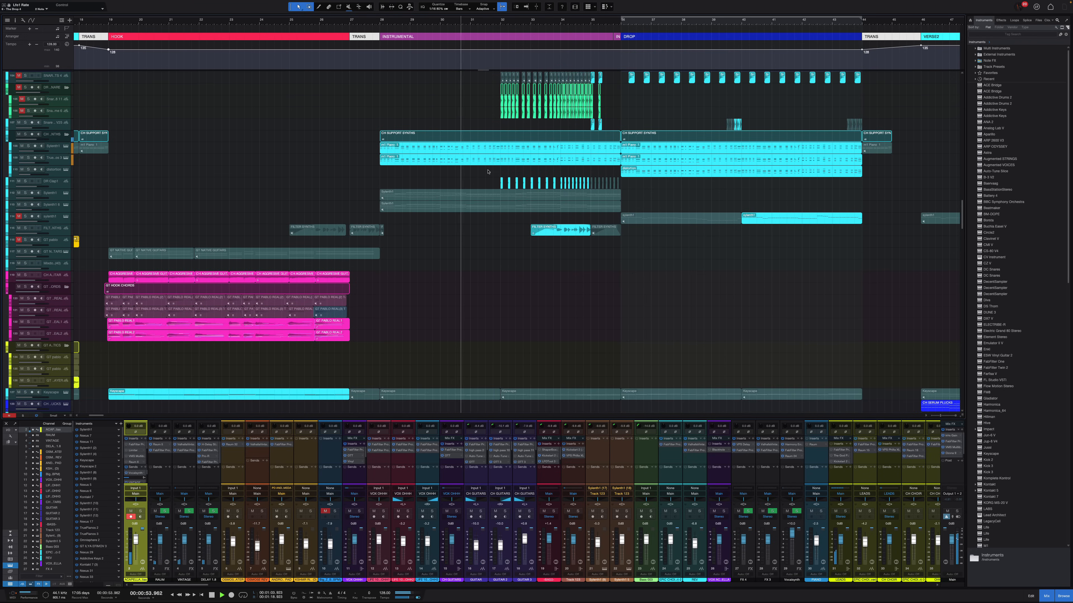
{"action": "key", "text": "shift+z"}
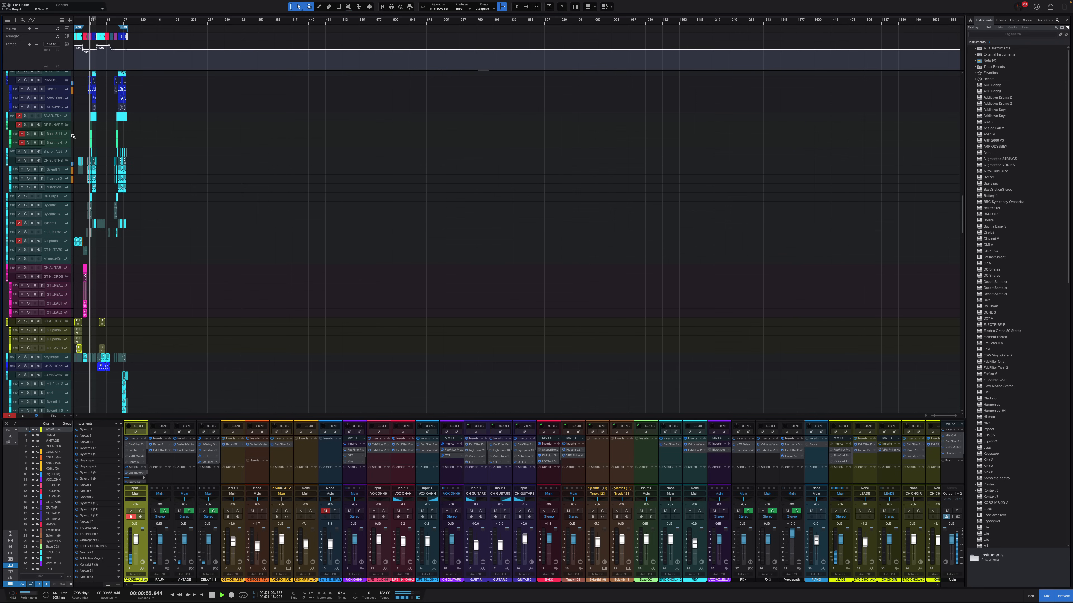
{"action": "key", "text": "shift+z"}
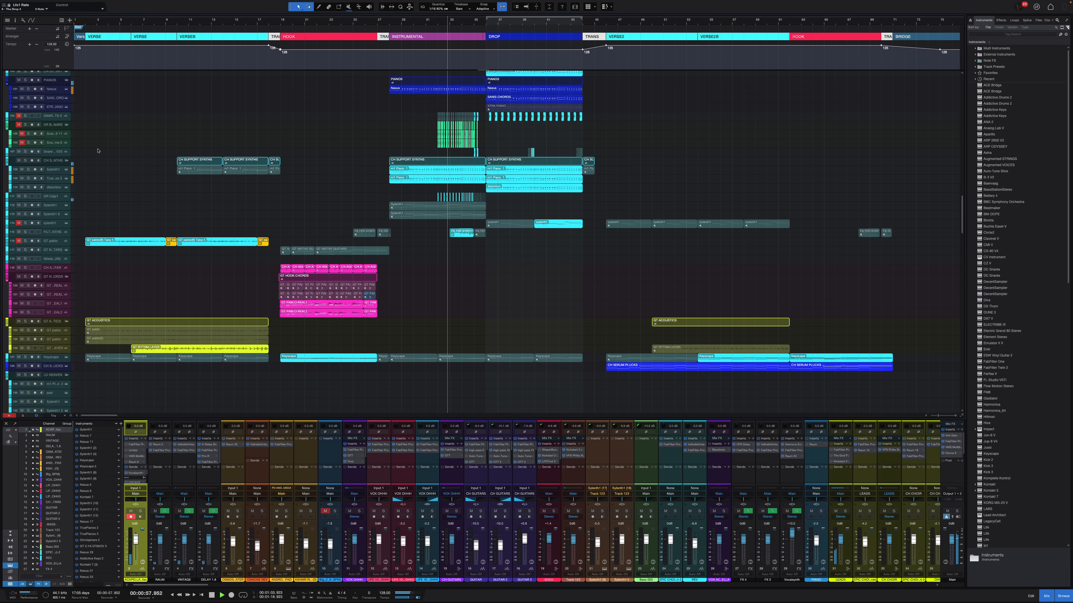
{"action": "key", "text": "space"}
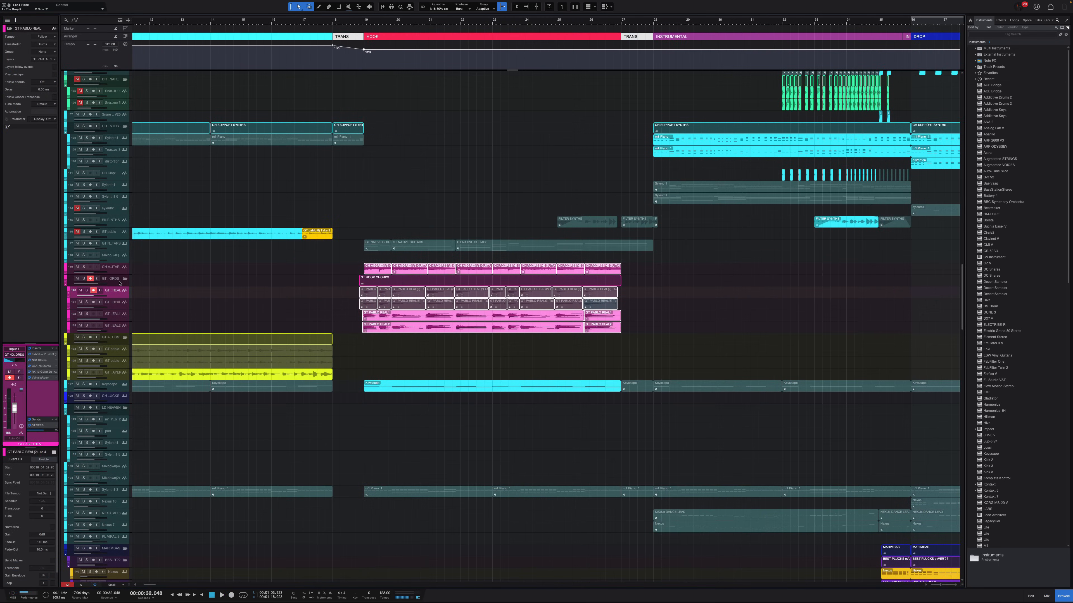
Step: Solo the pink GT HOOK CHORDS folder together with the CH AGGRESSIVE GUITAR track
{"action": "left_click", "coordinate": [118, 283]}
{"action": "left_click", "coordinate": [116, 270]}
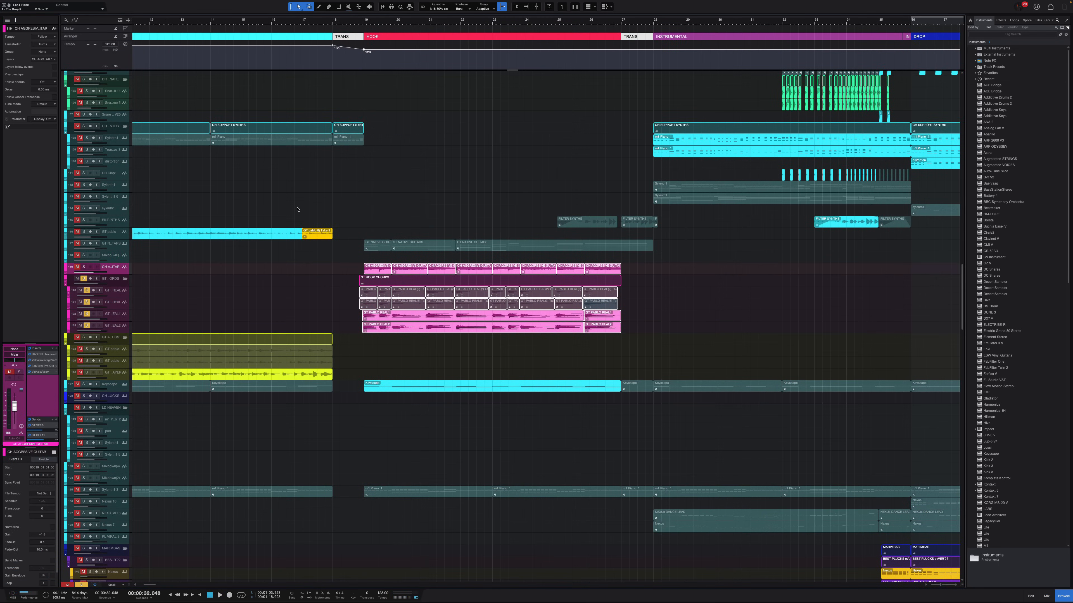
{"action": "key", "text": "s"}
{"action": "scroll", "coordinate": [441, 211], "scroll_direction": "up", "scroll_amount": 15}
{"action": "key", "text": "shift+w"}
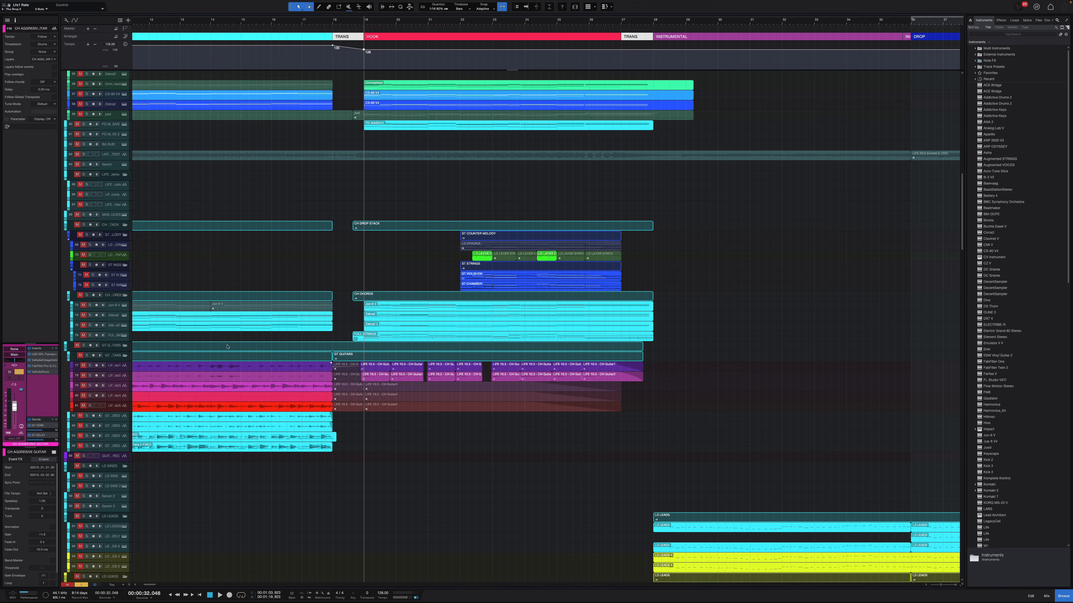
Step: Add the inner GT GUITARS folder and the purple CH GUITARS folder to the soloed tracks
{"action": "left_click", "coordinate": [114, 356]}
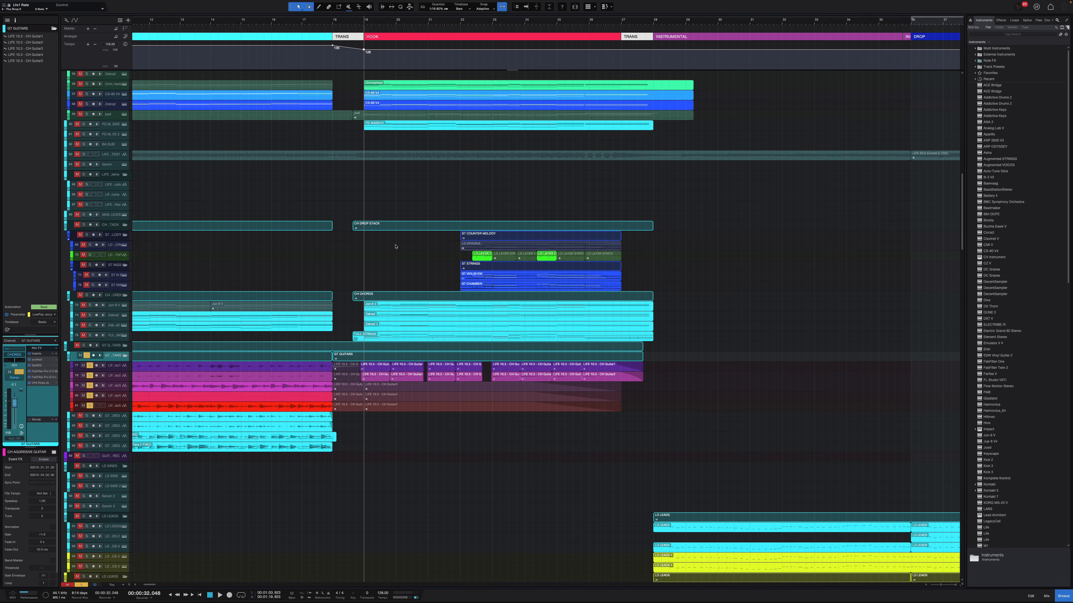
{"action": "scroll", "coordinate": [396, 247], "scroll_direction": "up", "scroll_amount": 15}
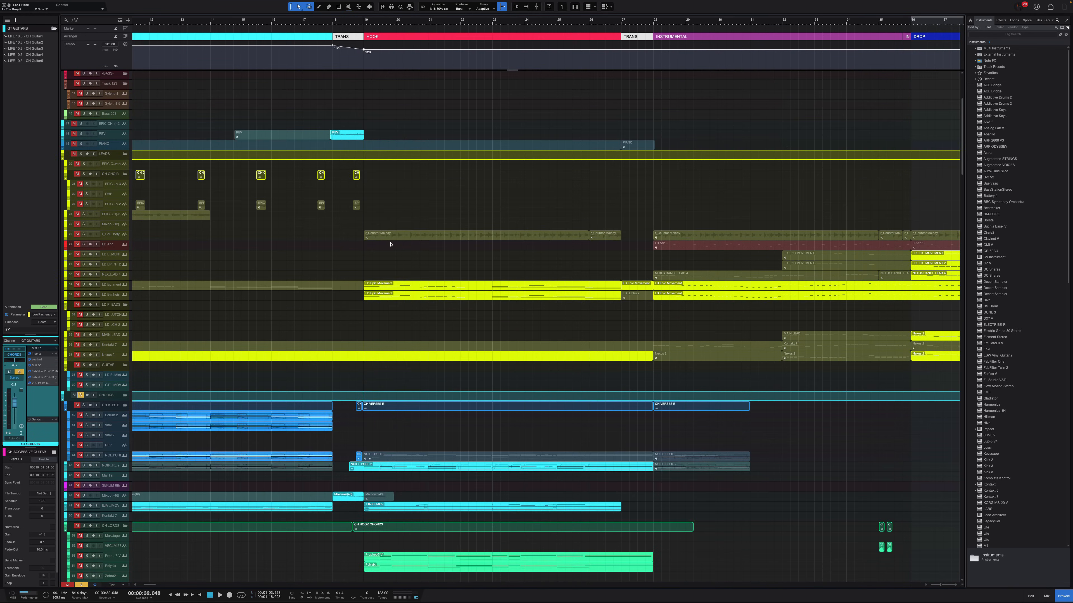
{"action": "scroll", "coordinate": [390, 244], "scroll_direction": "up", "scroll_amount": 5}
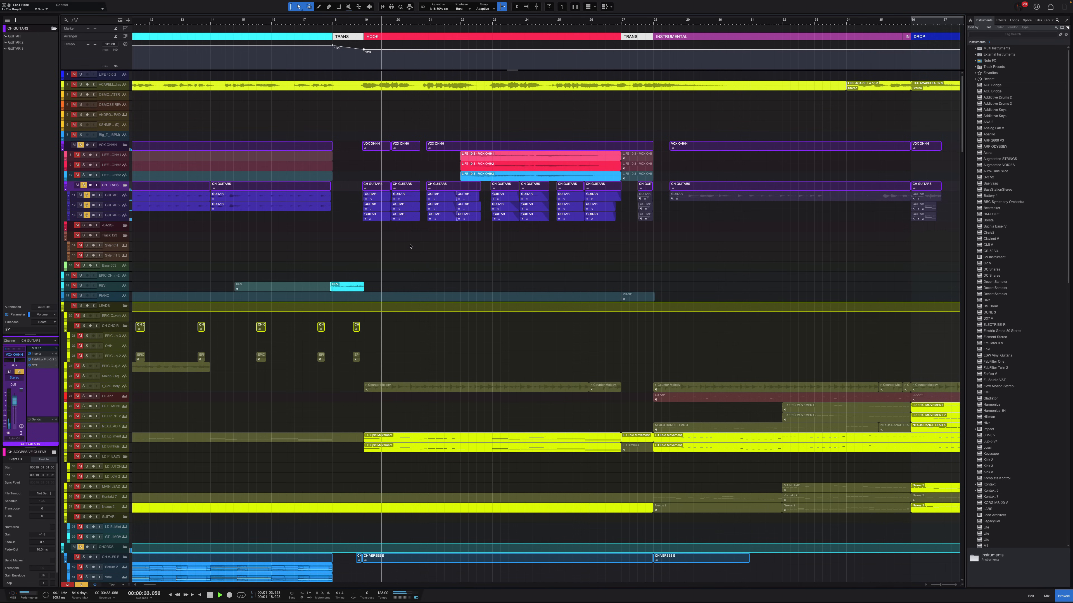
Step: Listen to the soloed guitar layers from the start of the first HOOK and examine their chopped events
{"action": "scroll", "coordinate": [408, 247], "scroll_direction": "down", "scroll_amount": 5}
{"action": "scroll", "coordinate": [409, 247], "scroll_direction": "down", "scroll_amount": 15}
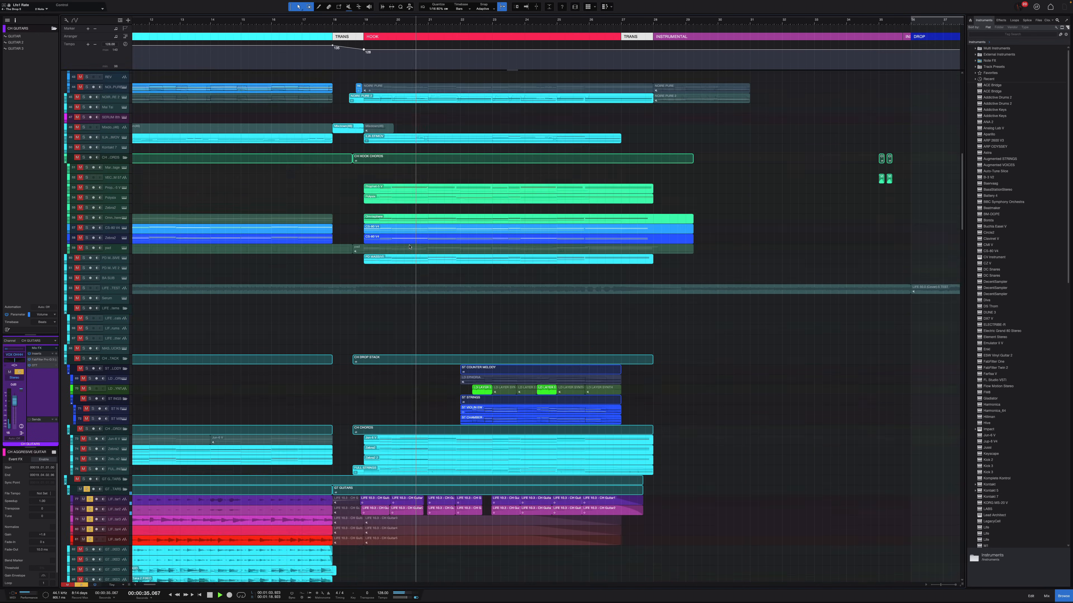
{"action": "scroll", "coordinate": [408, 247], "scroll_direction": "down", "scroll_amount": 10}
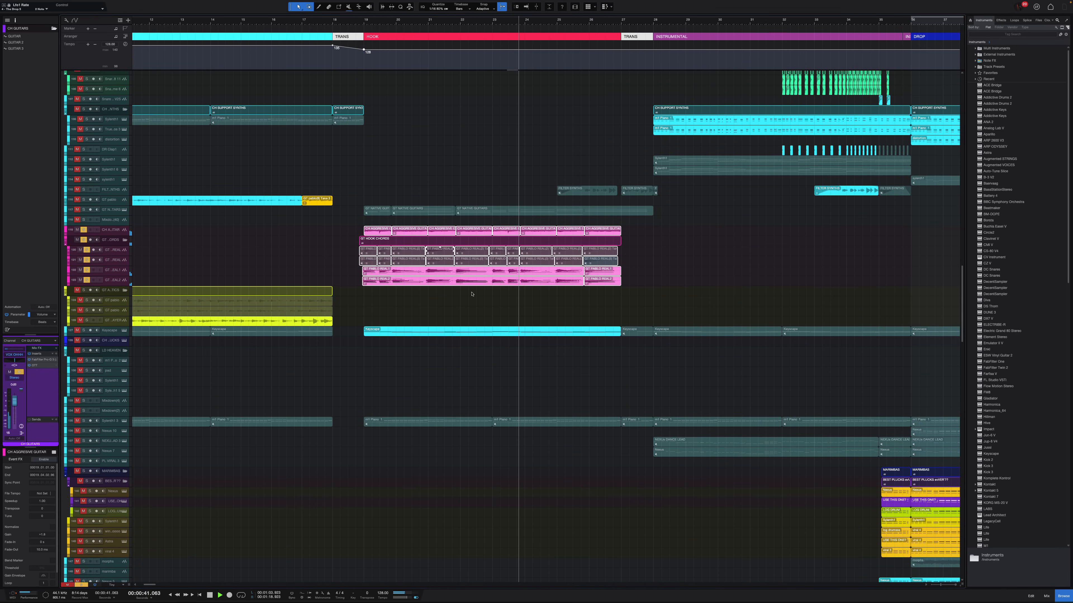
Step: Stop playback and select all the pink guitar events across the first HOOK
{"action": "key", "text": "space"}
{"action": "key", "text": "shift+e"}
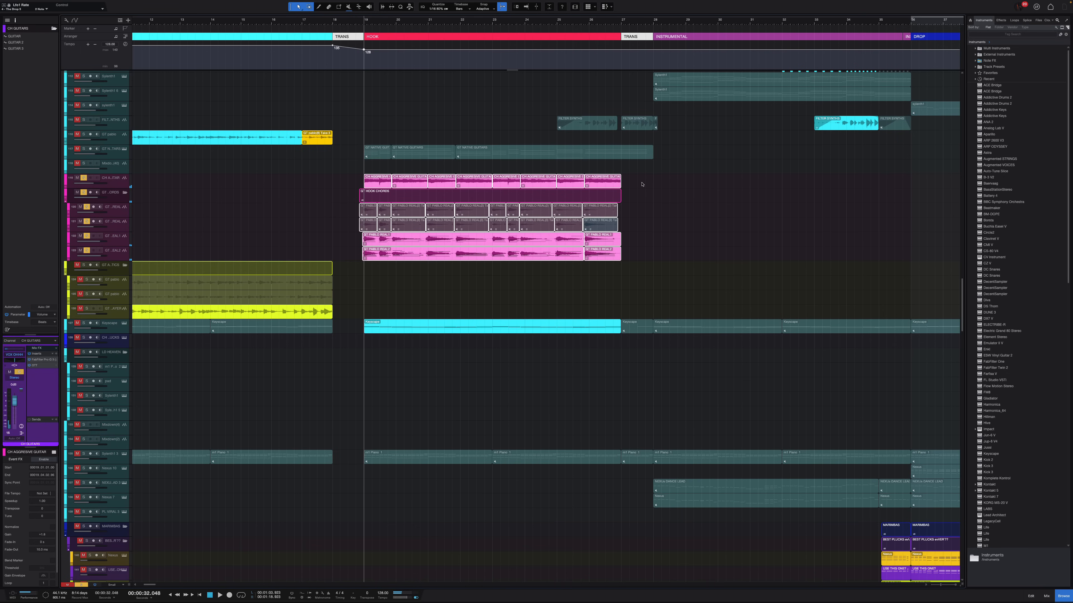
{"action": "mouse_move", "coordinate": [642, 173]}
{"action": "left_mouse_down"}
{"action": "mouse_move", "coordinate": [619, 202]}
{"action": "mouse_move", "coordinate": [350, 277]}
{"action": "left_mouse_up"}
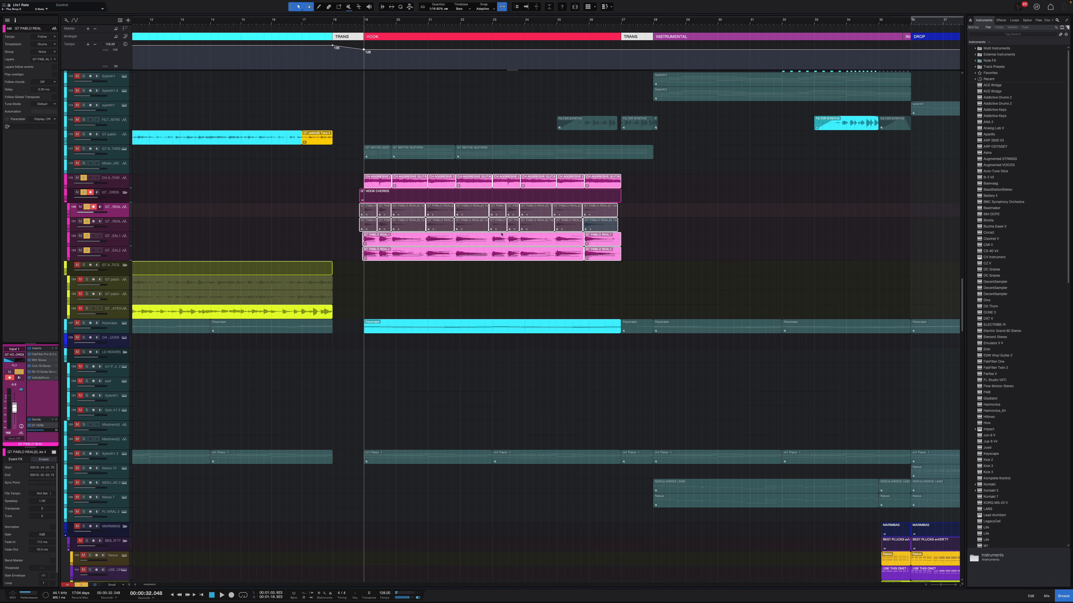
Step: Play the song from the start of the first HOOK while viewing the purple CH GUITARS tracks, and stop playback
{"action": "scroll", "coordinate": [405, 312], "scroll_direction": "up", "scroll_amount": 5}
{"action": "scroll", "coordinate": [420, 317], "scroll_direction": "down", "scroll_amount": 3}
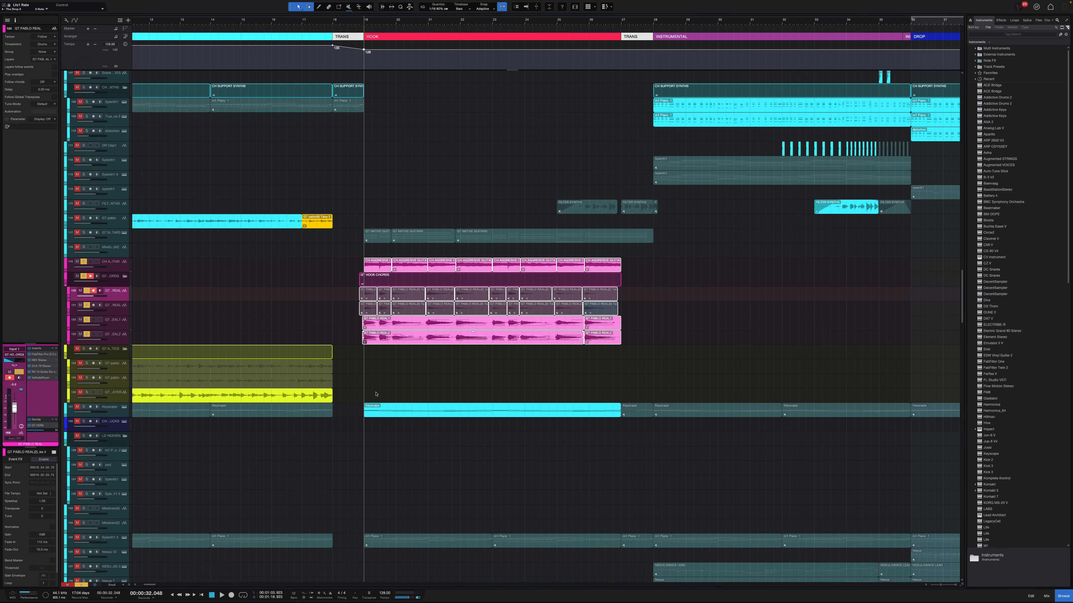
{"action": "scroll", "coordinate": [433, 383], "scroll_direction": "down", "scroll_amount": 2}
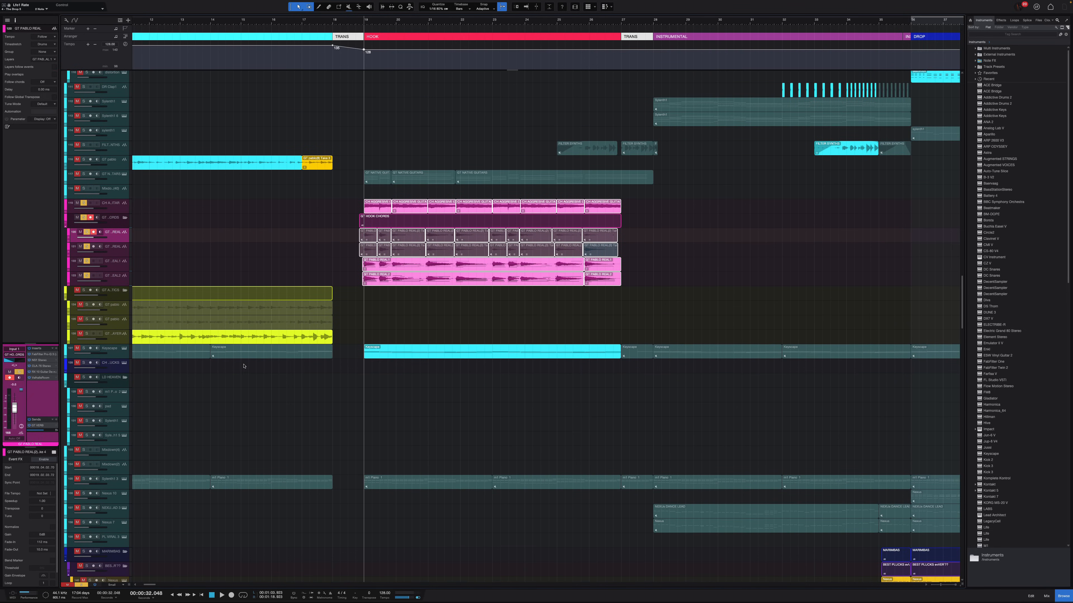
{"action": "key", "text": "shift+w"}
{"action": "scroll", "coordinate": [423, 144], "scroll_direction": "up", "scroll_amount": 10}
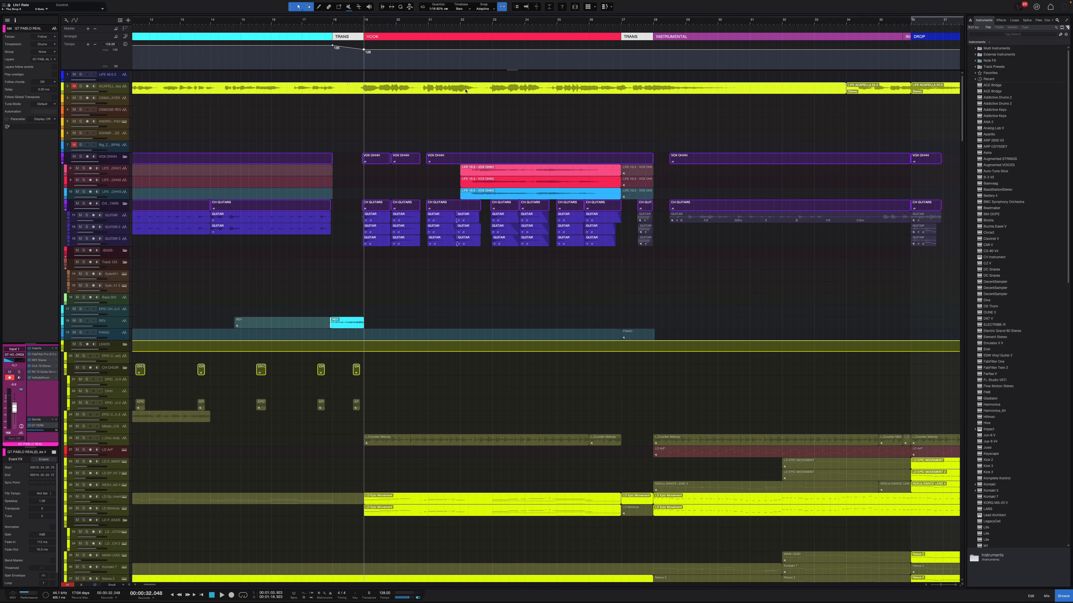
{"action": "key", "text": "space"}
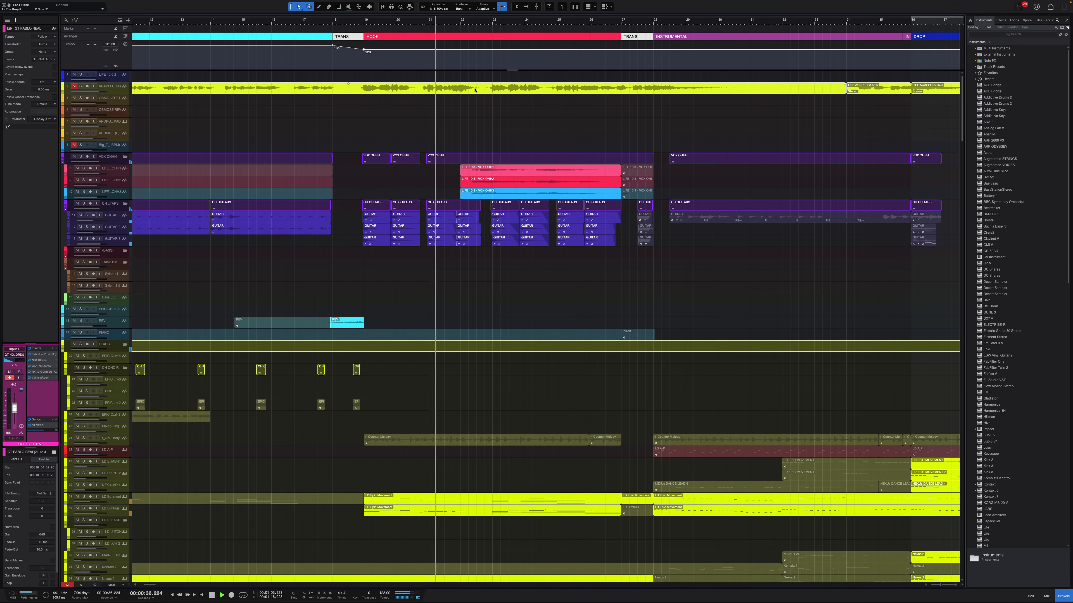
{"action": "key", "text": "space"}
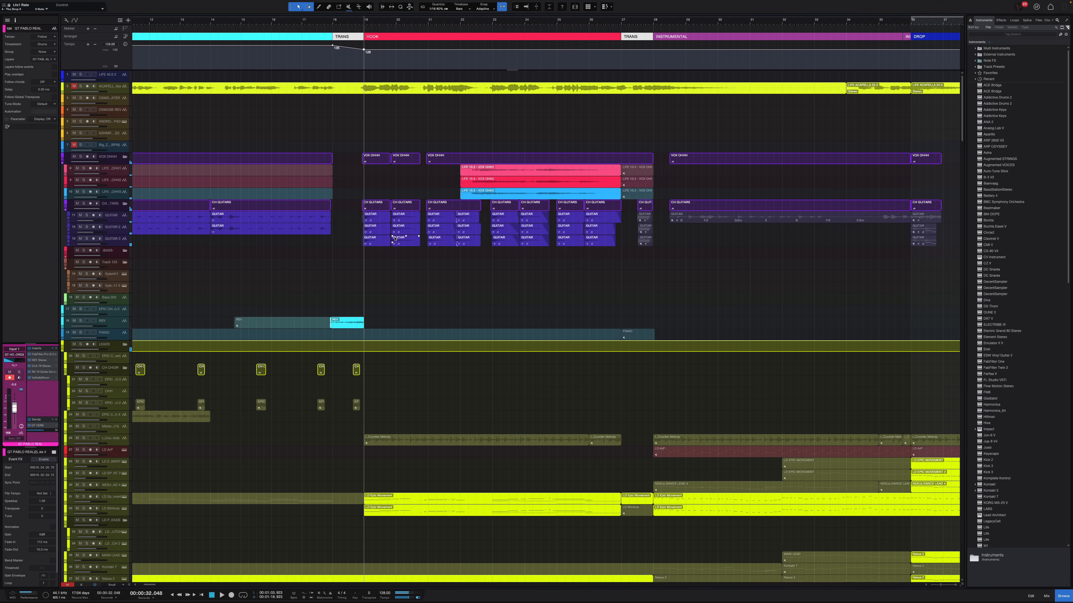
Step: Examine the start of the CH GUITARS events at the first HOOK up close
{"action": "key", "text": "shift+e"}
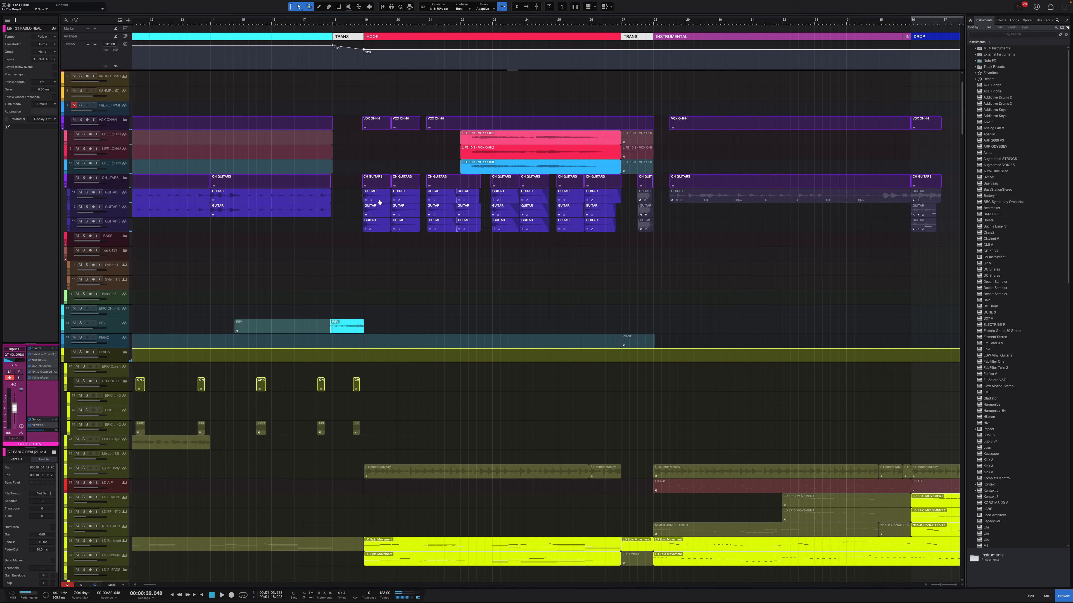
{"action": "scroll", "coordinate": [365, 215], "scroll_direction": "up", "scroll_amount": 5}
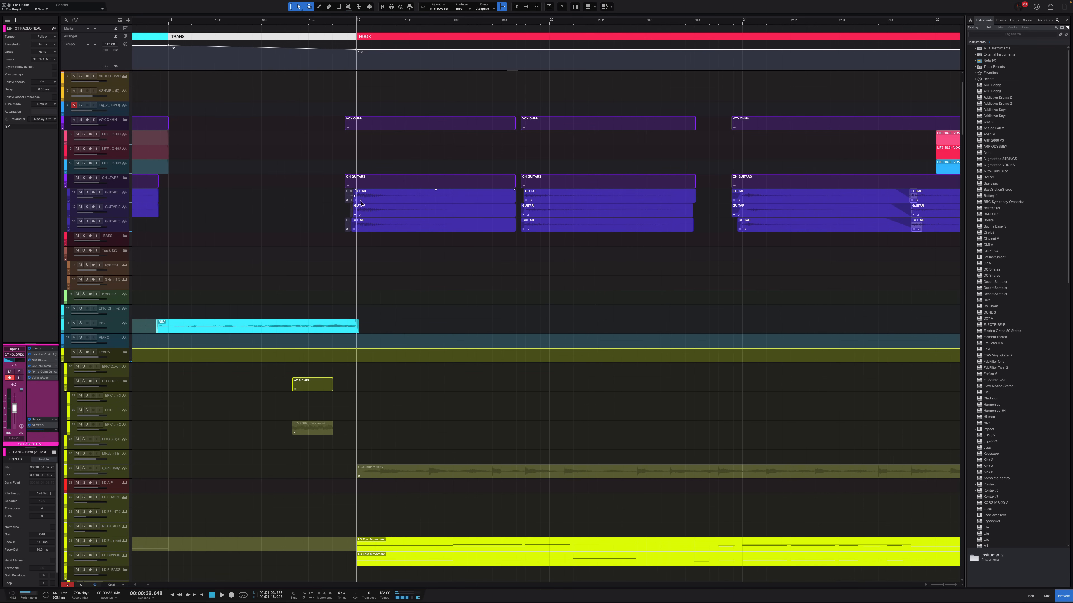
{"action": "left_click", "coordinate": [370, 206]}
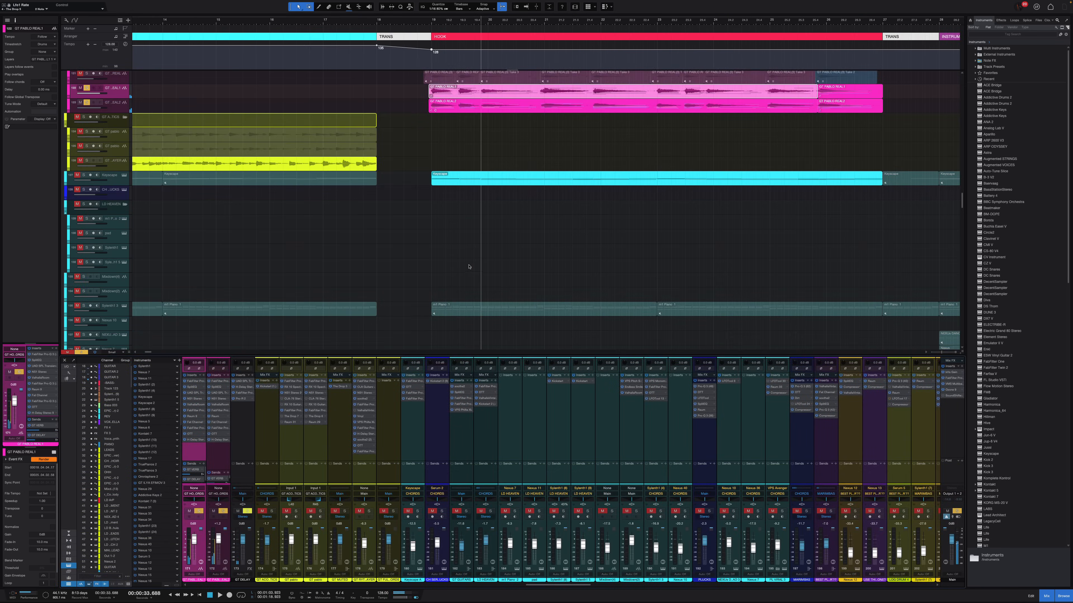
Step: Start from just before the HOOK and open SplitEQ on the first rendered GT HOOK CHORDS guitar channel
{"action": "scroll", "coordinate": [449, 179], "scroll_direction": "up", "scroll_amount": 3}
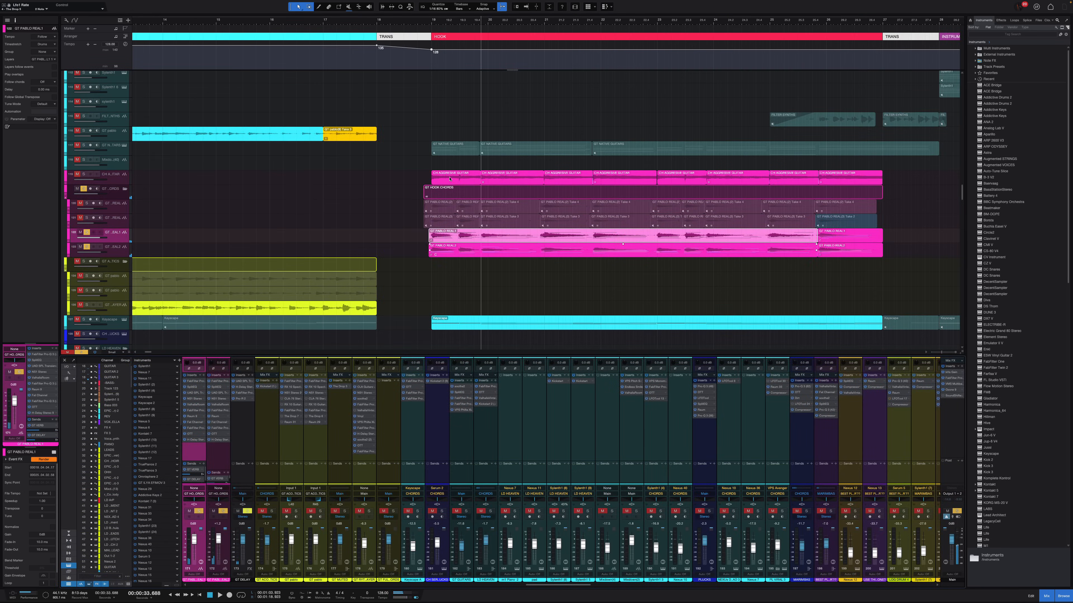
{"action": "left_click", "coordinate": [426, 24]}
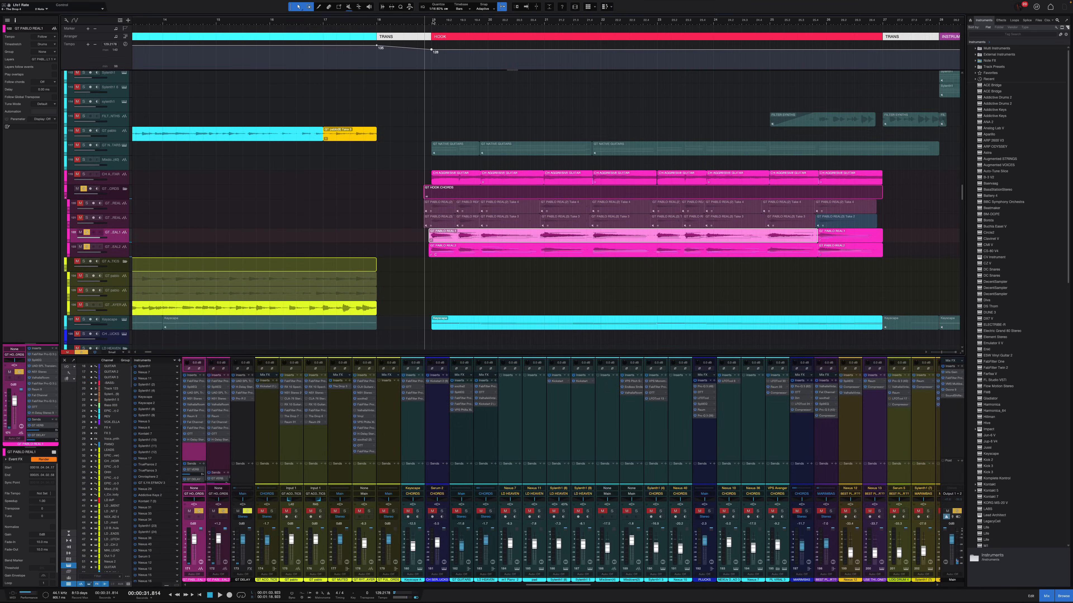
{"action": "left_click", "coordinate": [193, 387]}
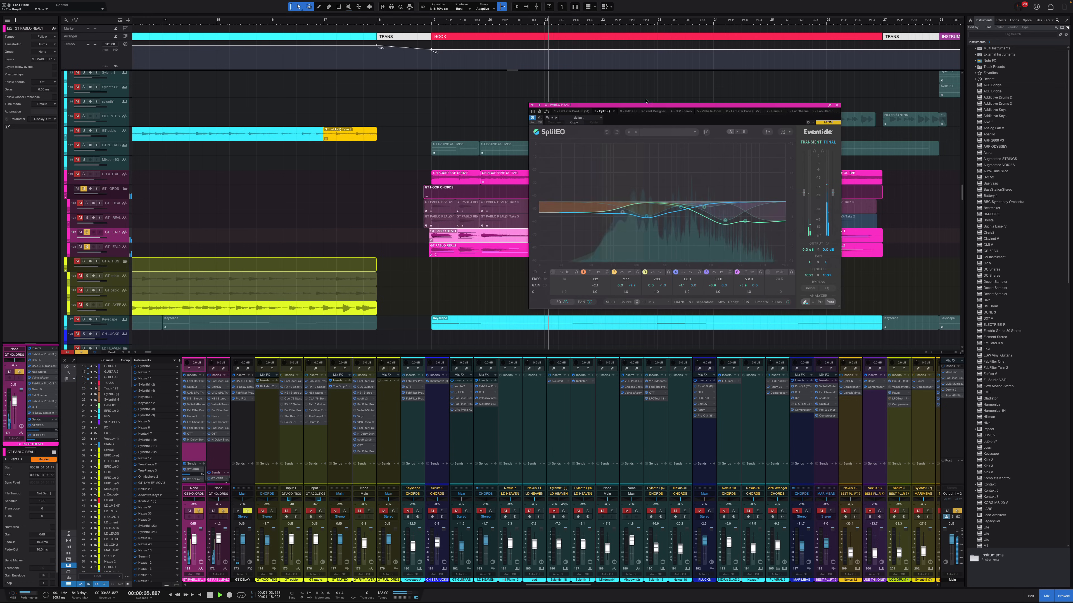
Step: Inspect the NS1 and OTT inserts and expand the sends area of the same guitar channel, and resume playback
{"action": "key", "text": "space"}
{"action": "left_click", "coordinate": [194, 399]}
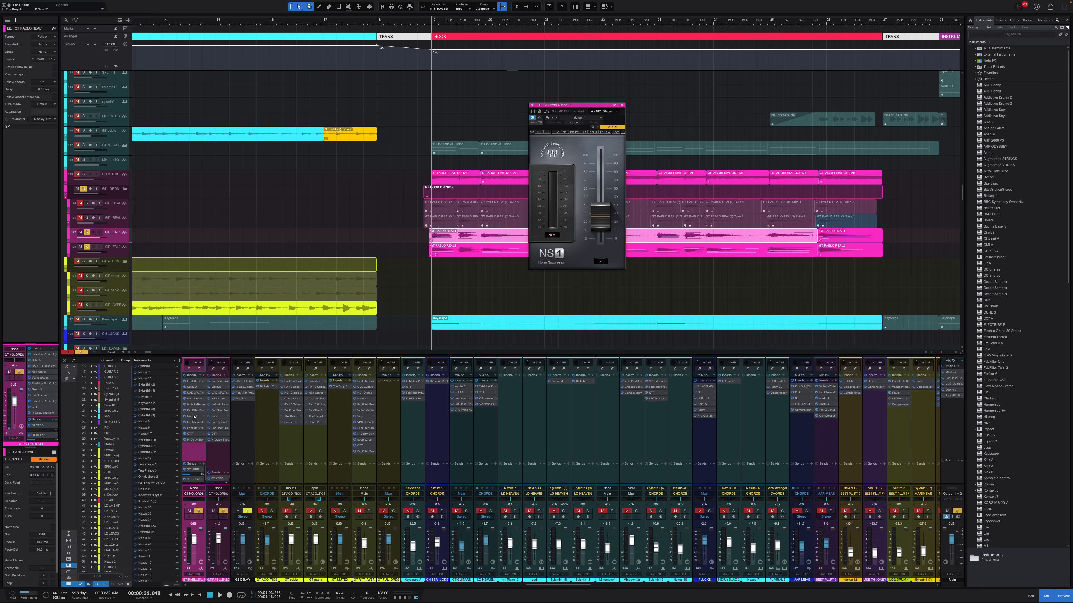
{"action": "left_click", "coordinate": [192, 434]}
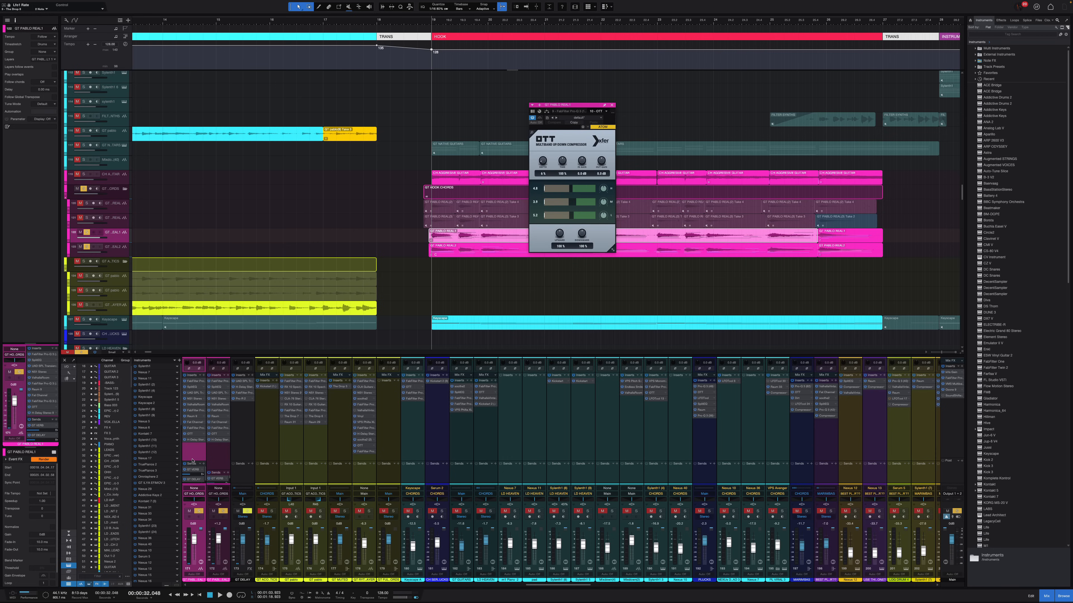
{"action": "left_click_drag", "start_coordinate": [192, 460], "coordinate": [194, 447]}
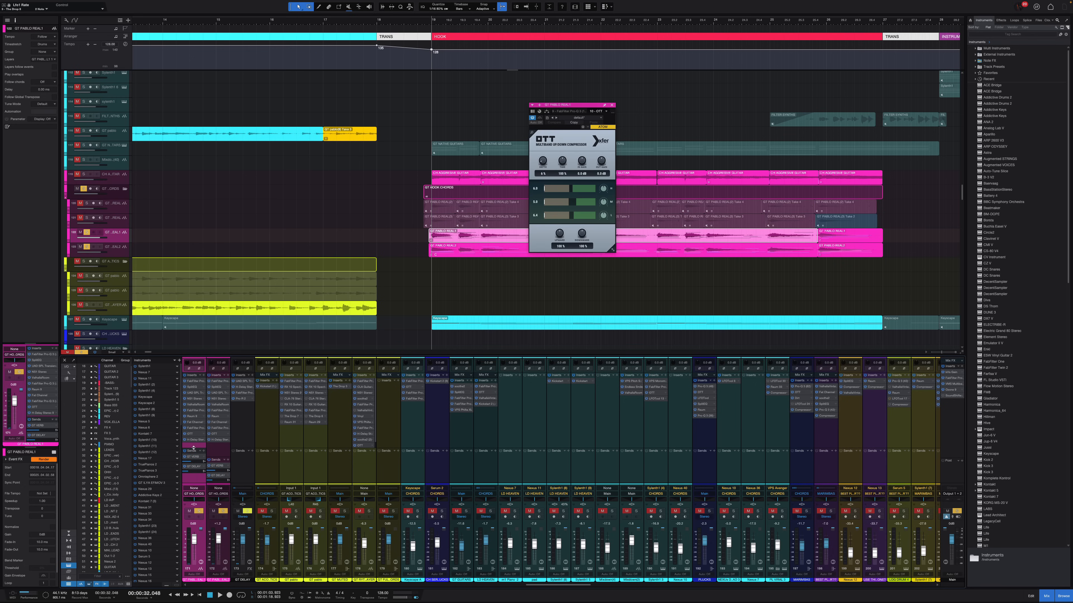
{"action": "key", "text": "space"}
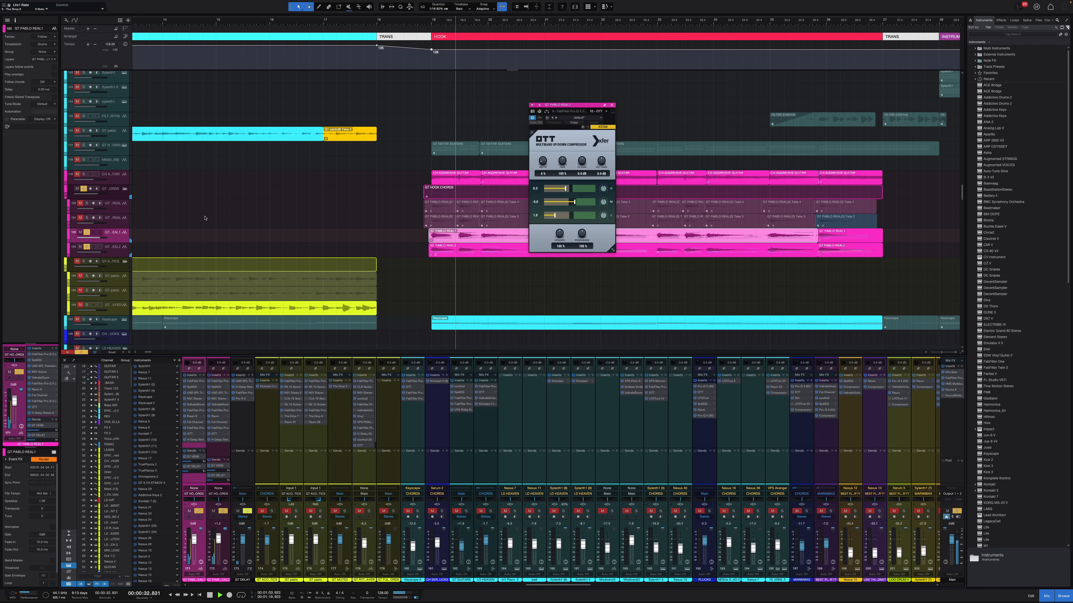
Step: Close the CH AGGRESSIVE GUITAR track's Transient Designer and select all of that track's events in the HOOK
{"action": "left_click", "coordinate": [114, 180]}
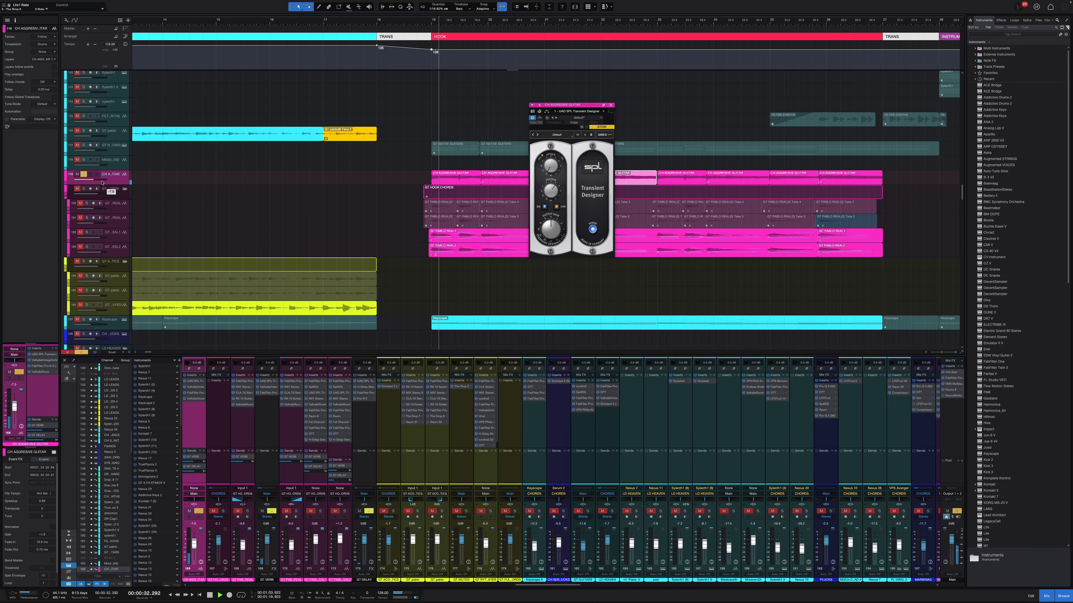
{"action": "left_click", "coordinate": [610, 105]}
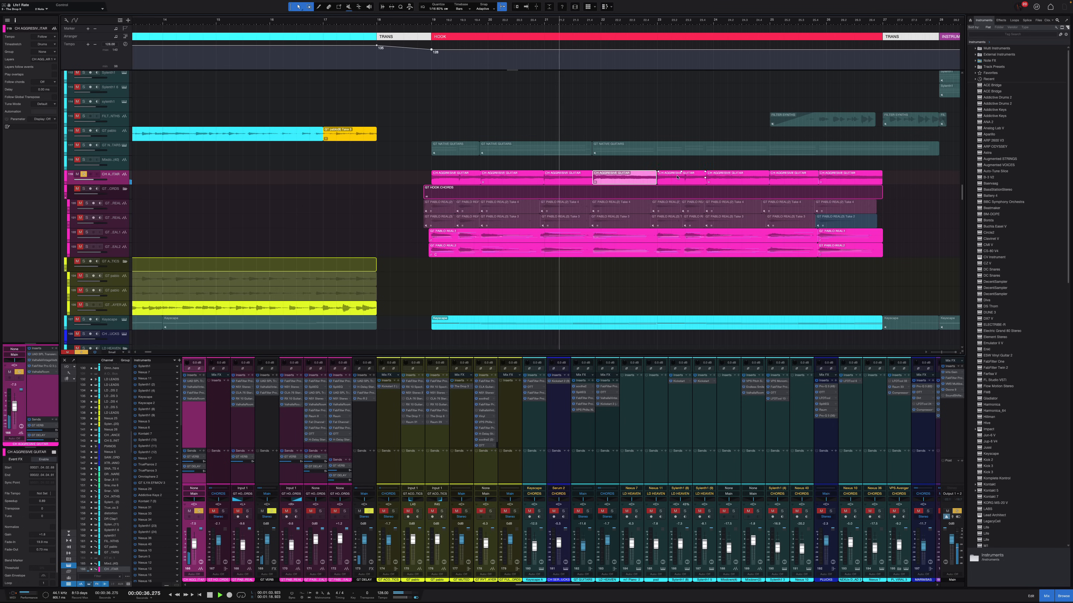
{"action": "left_click_drag", "start_coordinate": [892, 182], "coordinate": [453, 181]}
{"action": "scroll", "coordinate": [452, 199], "scroll_direction": "right", "scroll_amount": 5}
{"action": "scroll", "coordinate": [416, 211], "scroll_direction": "left", "scroll_amount": 5}
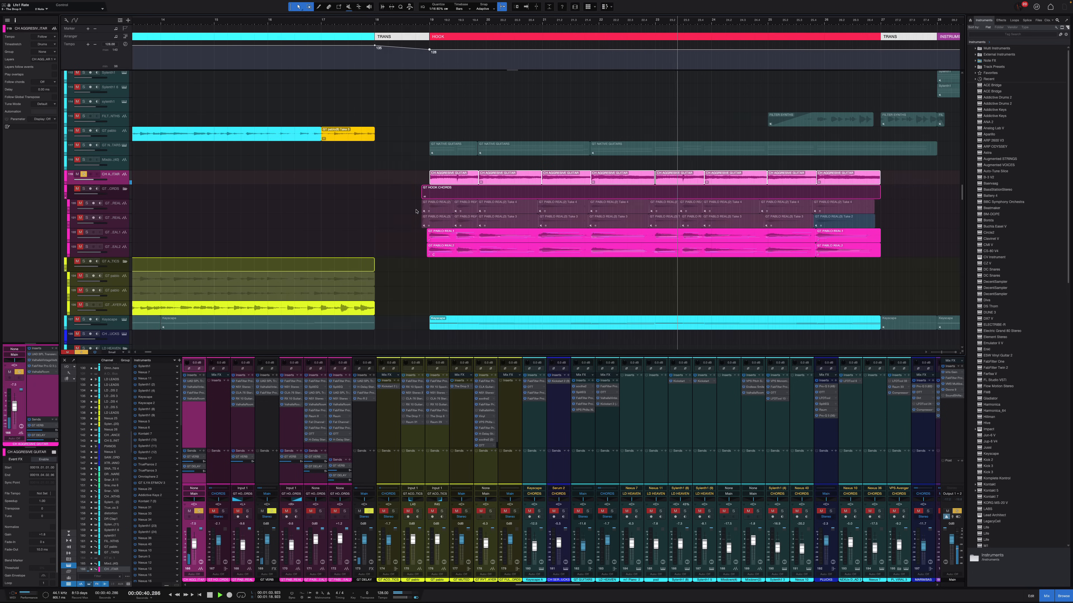
{"action": "scroll", "coordinate": [416, 211], "scroll_direction": "right", "scroll_amount": 2}
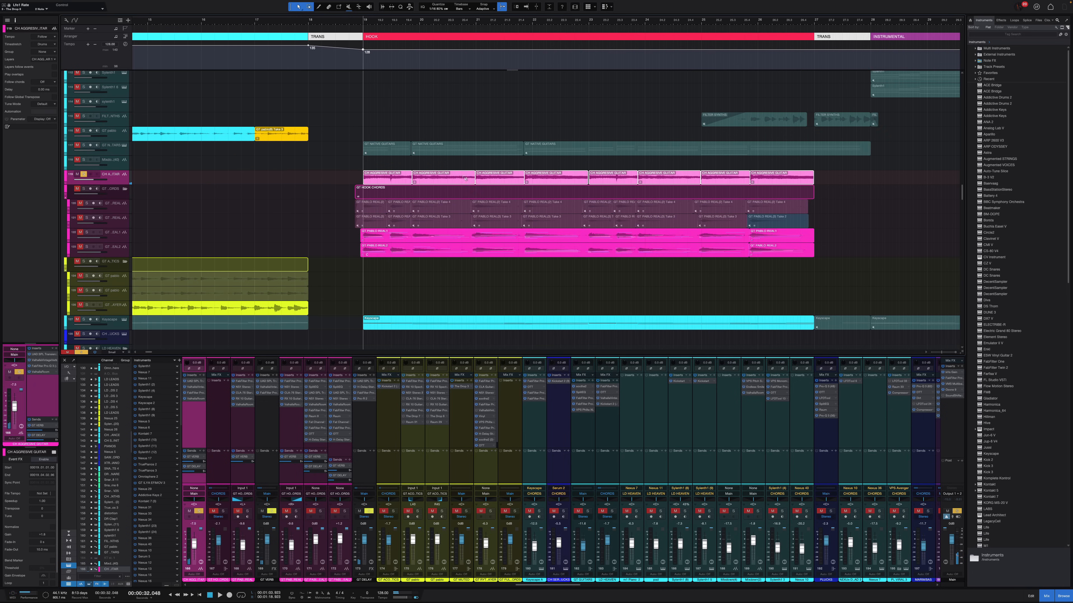
Step: Unsolo the CH AGGRESSIVE GUITAR track and select all the pink guitar events in the HOOK
{"action": "key", "text": "s"}
{"action": "left_click_drag", "start_coordinate": [337, 156], "coordinate": [823, 285]}
{"action": "key", "text": "shift+e"}
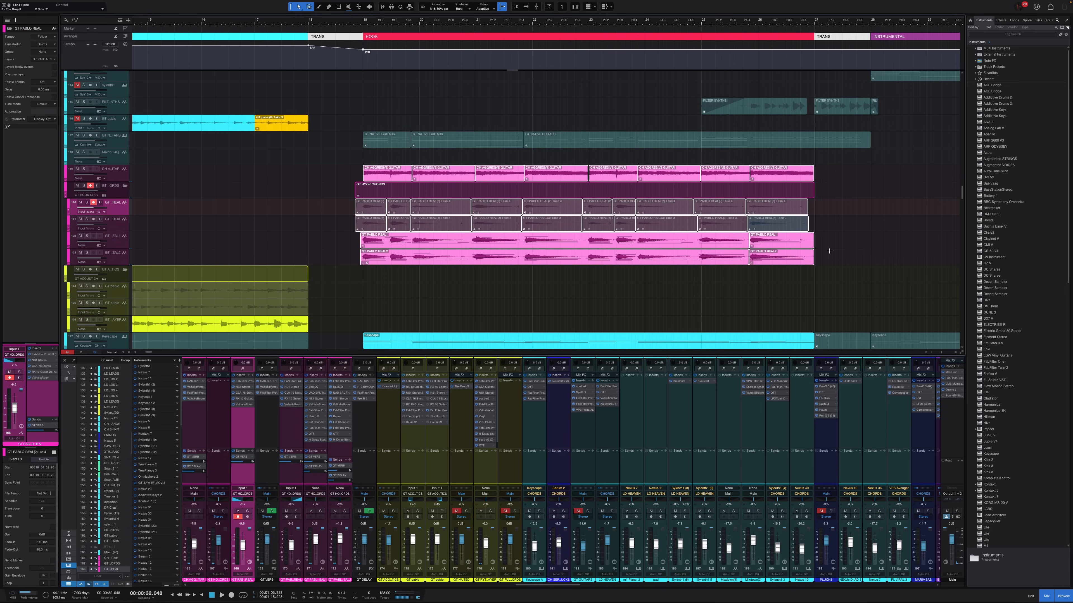
{"action": "key", "text": "shift+w"}
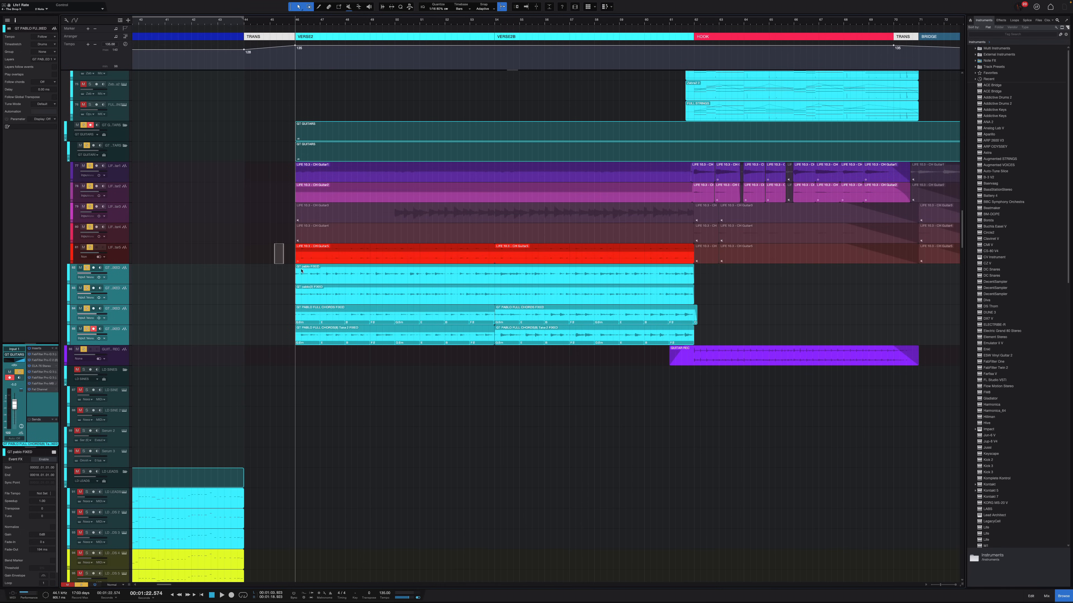
Step: Select the red CH Guitar5 events and the cyan guitar events across VERSE2 and VERSE2B
{"action": "left_click_drag", "start_coordinate": [696, 244], "coordinate": [233, 322]}
{"action": "key", "text": "shift+w"}
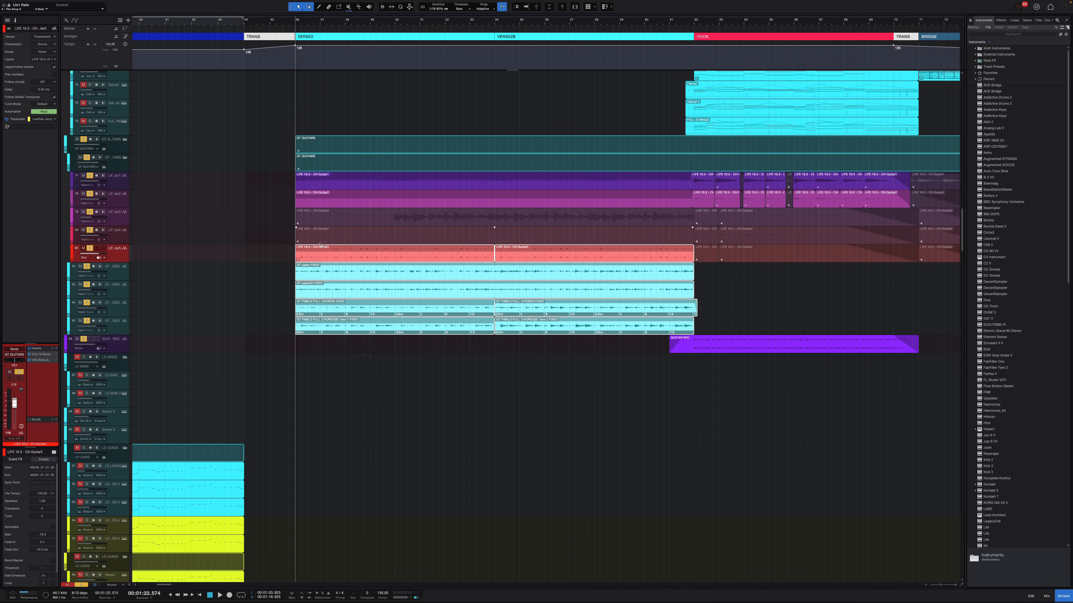
{"action": "key", "text": "shift+w"}
{"action": "key", "text": "w"}
{"action": "scroll", "coordinate": [289, 234], "scroll_direction": "left", "scroll_amount": 5}
{"action": "key", "text": "w"}
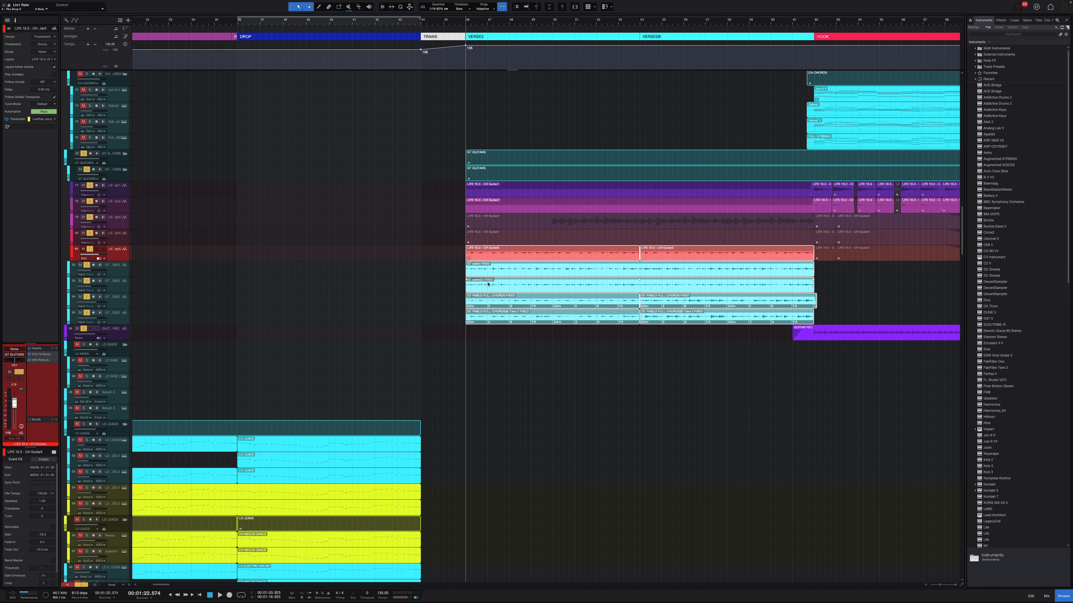
Step: Enlarge the track heights and magnify the waveforms of the VERSE2 guitar events
{"action": "key", "text": "shift+e"}
{"action": "key", "text": "e"}
{"action": "key", "text": "shift+e"}
{"action": "key", "text": "shift+e"}
{"action": "key", "text": "shift+e"}
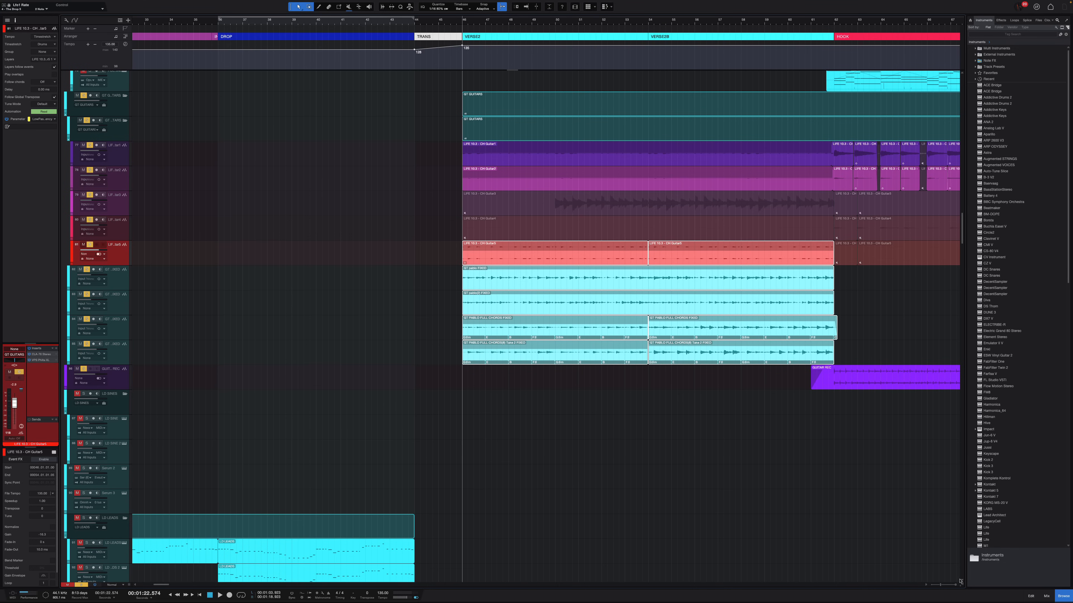
{"action": "left_click_drag", "start_coordinate": [961, 584], "coordinate": [961, 579]}
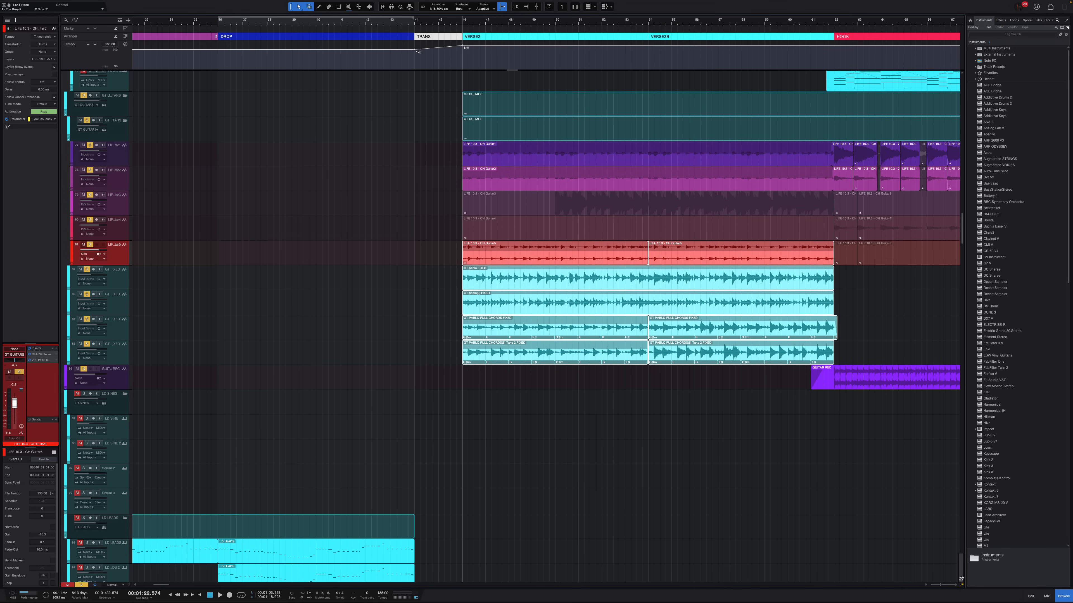
Step: Listen to the soloed guitar layers from the start of VERSE2 and examine their waveforms
{"action": "scroll", "coordinate": [731, 429], "scroll_direction": "up", "scroll_amount": 5}
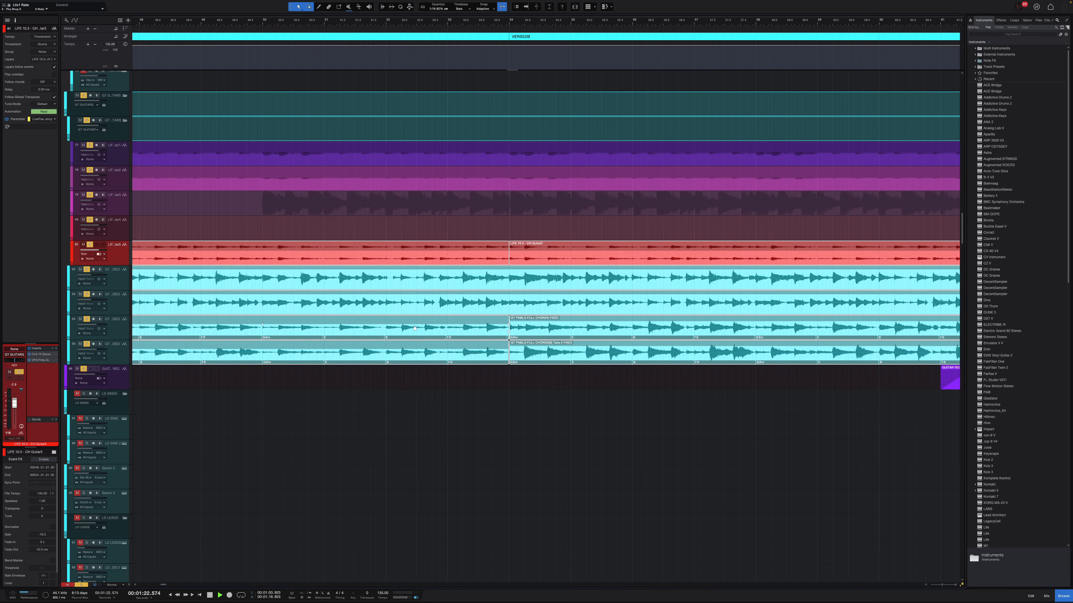
{"action": "scroll", "coordinate": [338, 328], "scroll_direction": "down", "scroll_amount": 6}
{"action": "key", "text": "shift+w"}
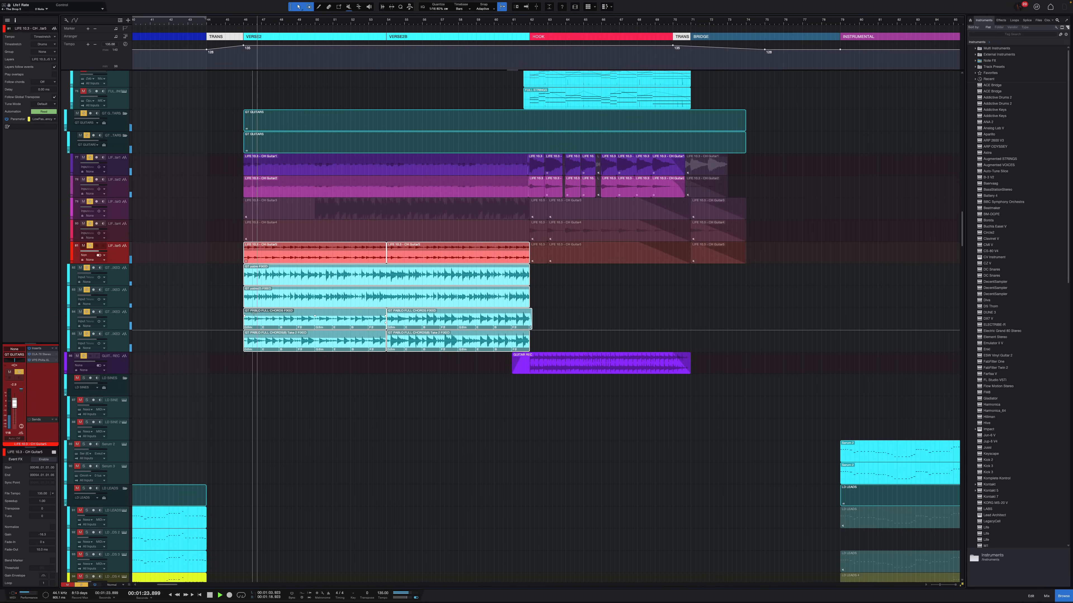
{"action": "scroll", "coordinate": [248, 316], "scroll_direction": "up", "scroll_amount": 4}
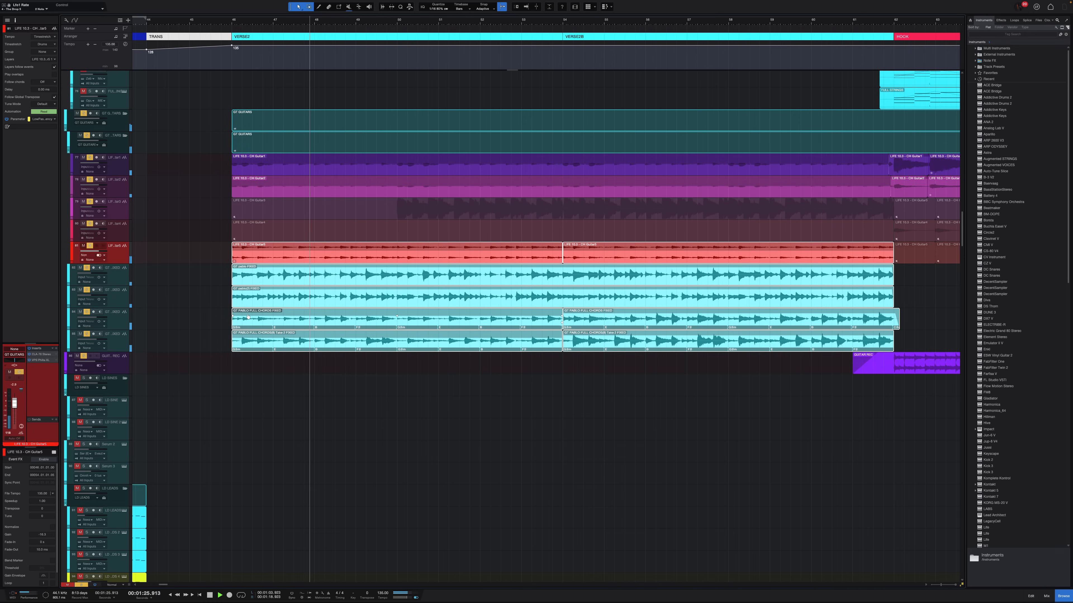
{"action": "scroll", "coordinate": [248, 317], "scroll_direction": "down", "scroll_amount": 2}
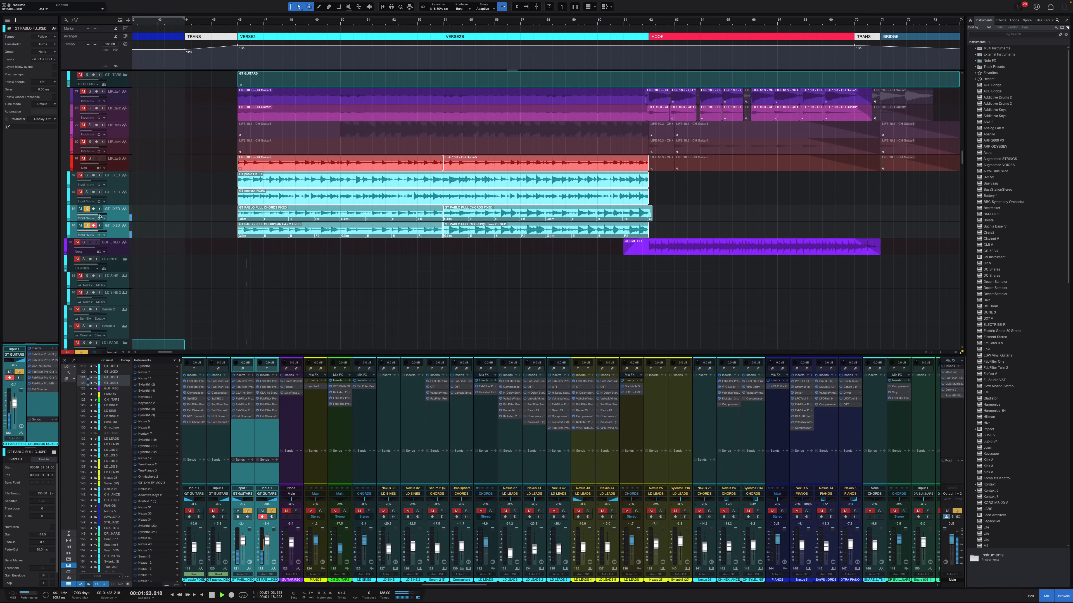
Step: Inspect the Pro-Q 3, CLA-76 and Pro-C 2 inserts on the upper full-chords guitar track while VERSE2 plays
{"action": "left_click_drag", "start_coordinate": [99, 215], "coordinate": [102, 217]}
{"action": "left_click", "coordinate": [244, 435]}
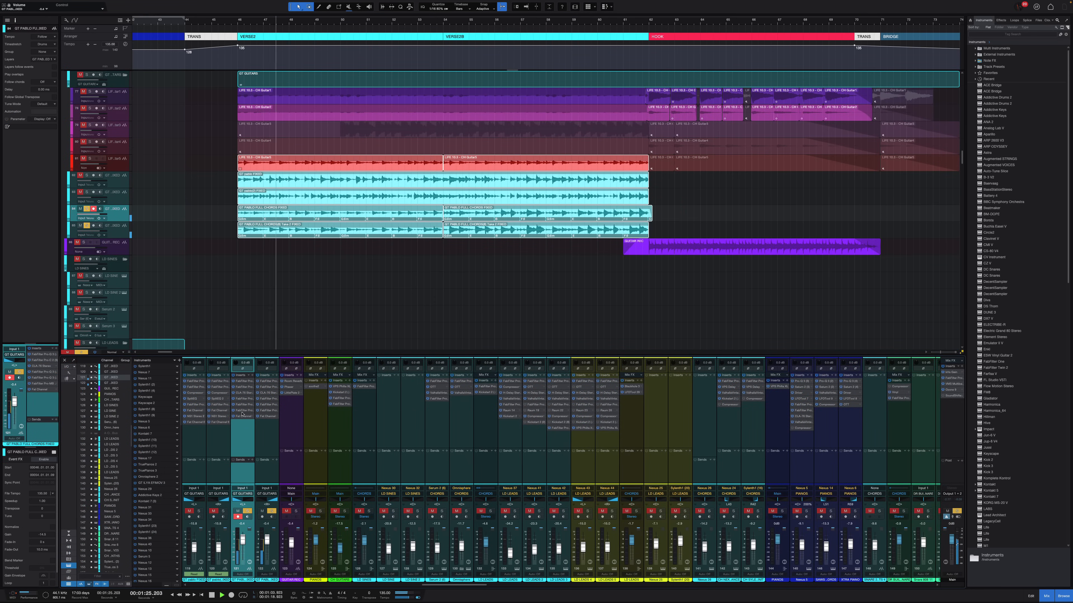
{"action": "left_click", "coordinate": [243, 411]}
{"action": "left_click", "coordinate": [243, 405]}
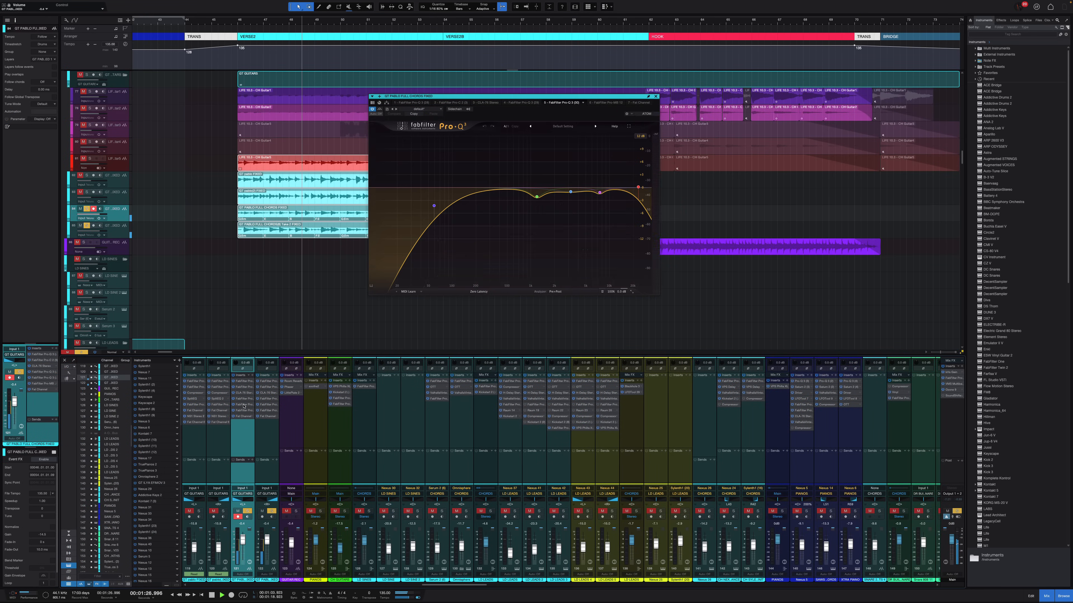
{"action": "left_click", "coordinate": [243, 394]}
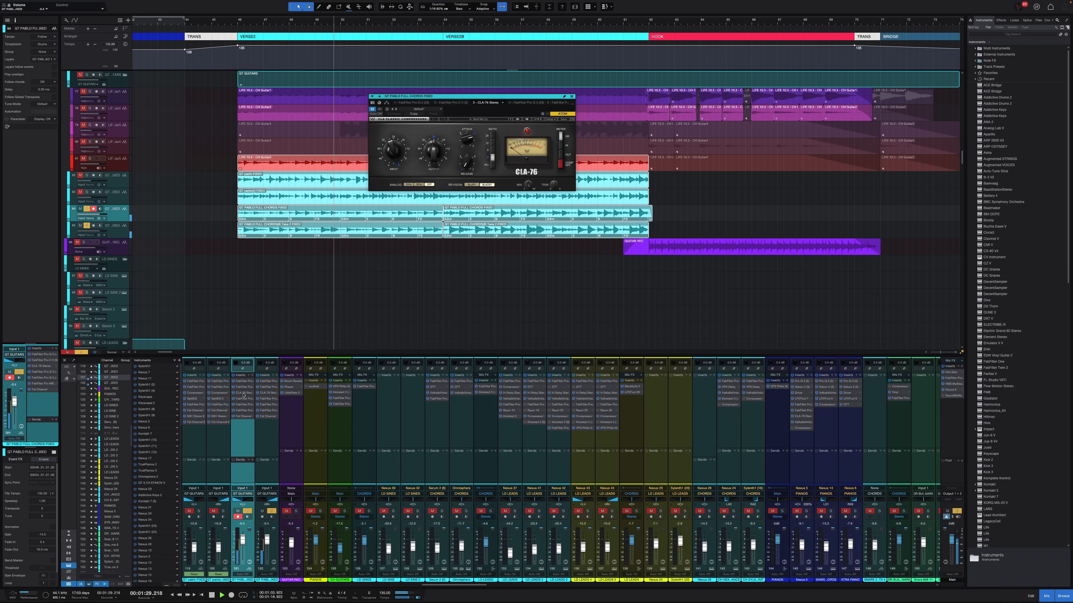
{"action": "left_click", "coordinate": [244, 387]}
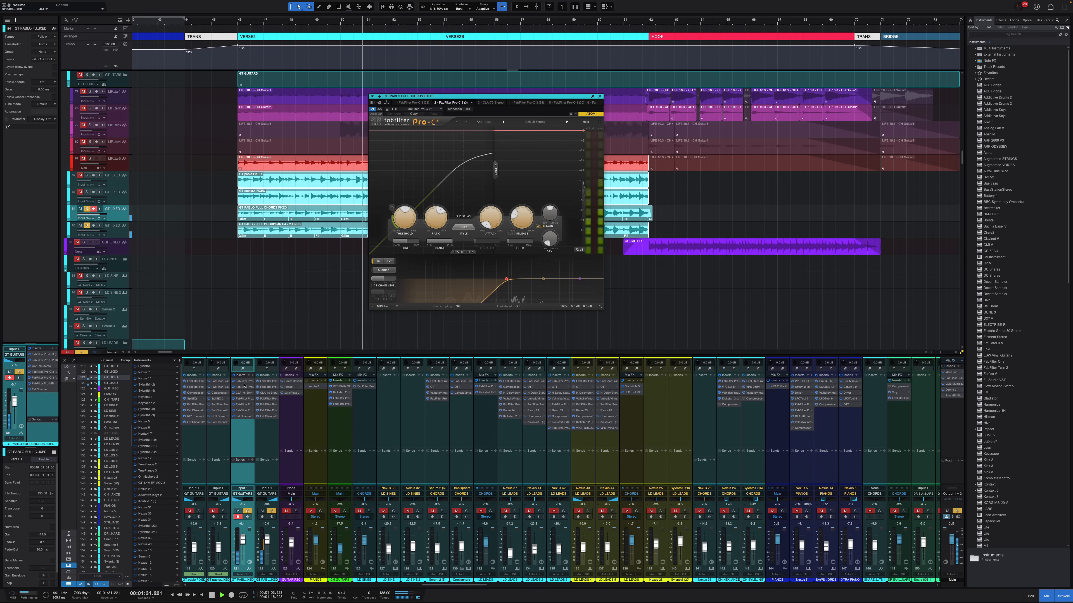
Step: Inspect the Pro-Q 3 equalizer on both full-chords guitar channels and the first cyan guitar channel, soloing the guitars during VERSE2 playback
{"action": "left_click", "coordinate": [244, 381]}
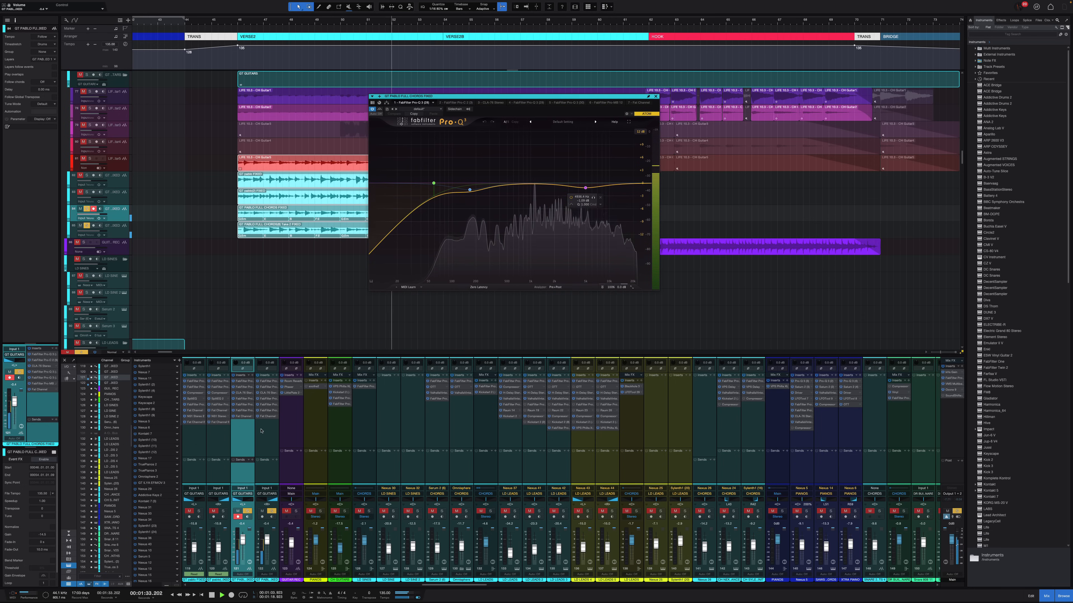
{"action": "left_click", "coordinate": [274, 443]}
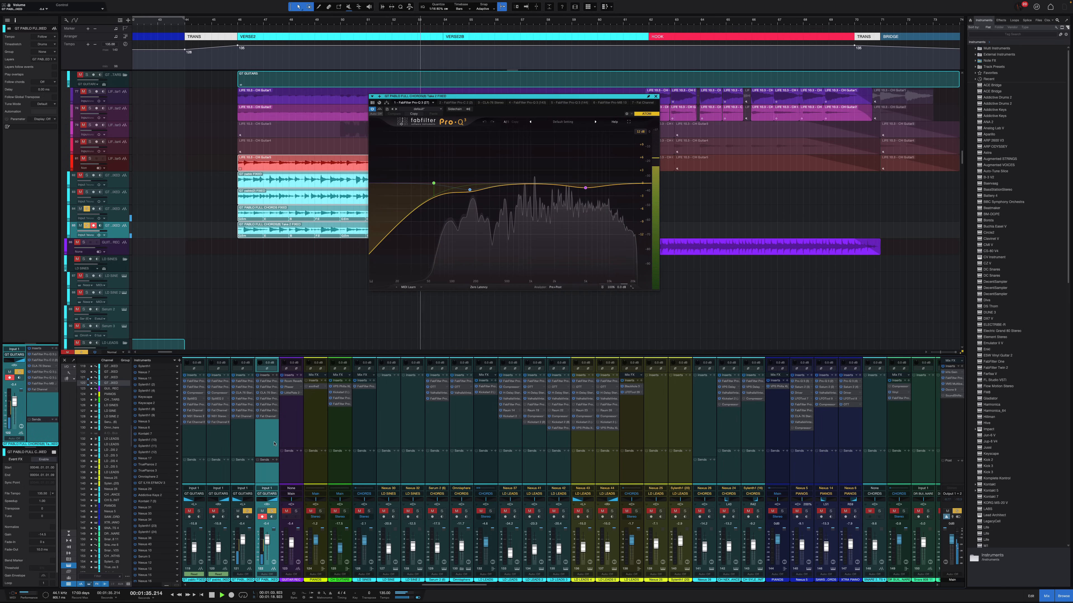
{"action": "left_click", "coordinate": [218, 446]}
{"action": "left_click", "coordinate": [194, 447]}
{"action": "key", "text": "alt+s"}
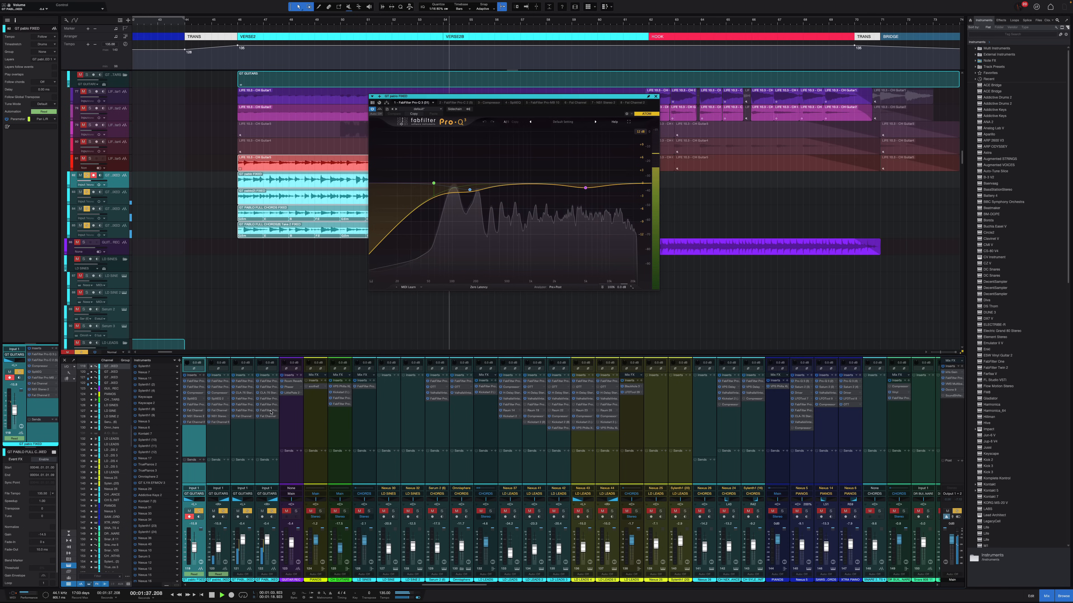
Step: Solo the second cyan guitar channel, close the equalizer and mixer, and stop playback
{"action": "left_click", "coordinate": [223, 443]}
{"action": "key", "text": "s"}
{"action": "key", "text": "Escape"}
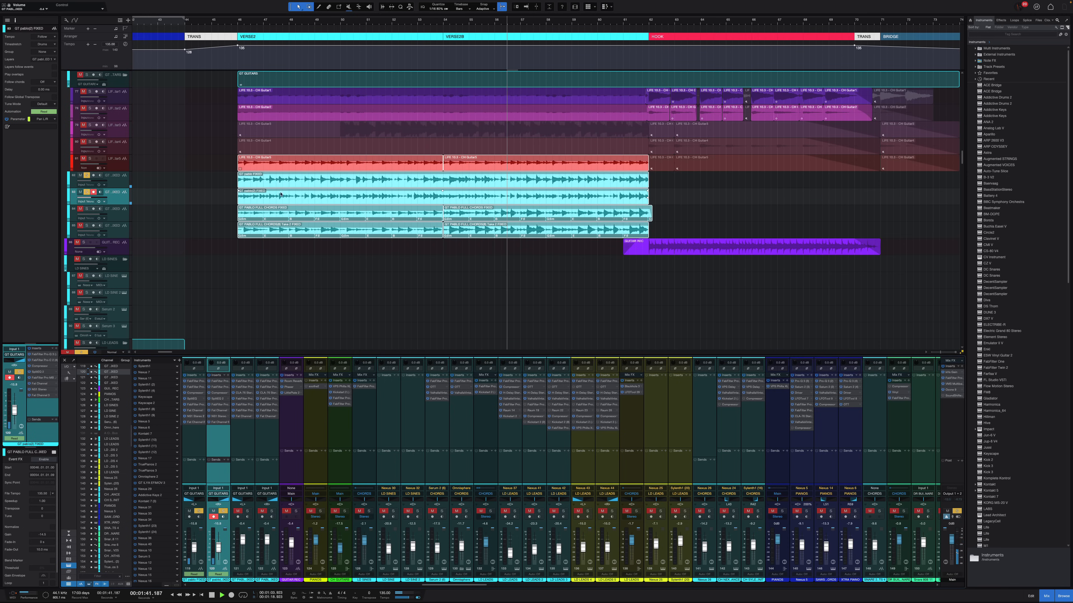
{"action": "key", "text": "F3"}
{"action": "key", "text": "space"}
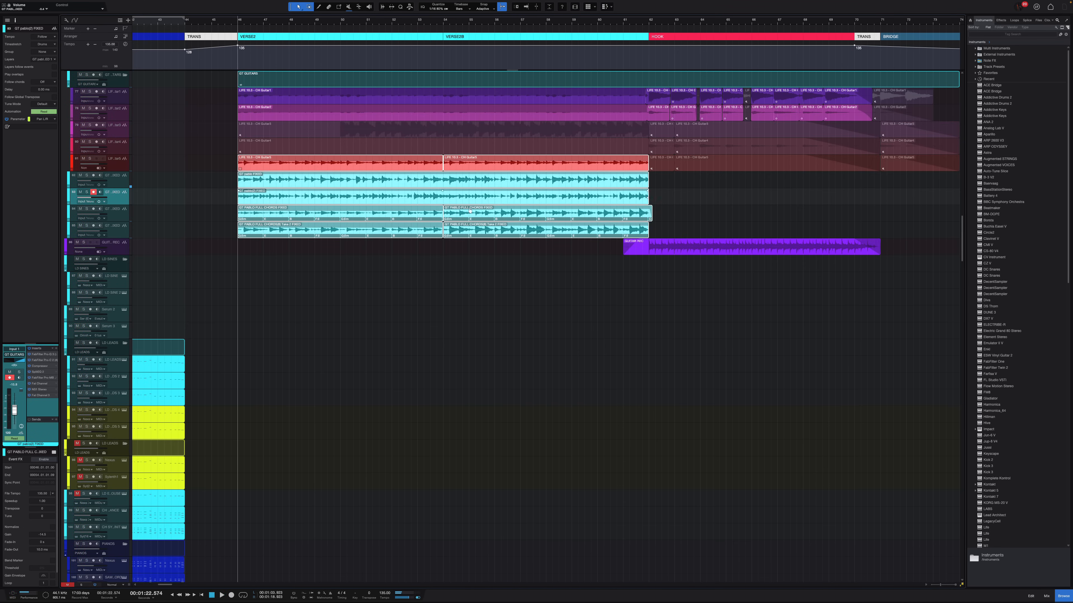
Step: Clear the VERSE2 guitar event selection and move the playback position to just before the HOOK
{"action": "key", "text": "shift+w"}
{"action": "scroll", "coordinate": [509, 228], "scroll_direction": "down", "scroll_amount": 1}
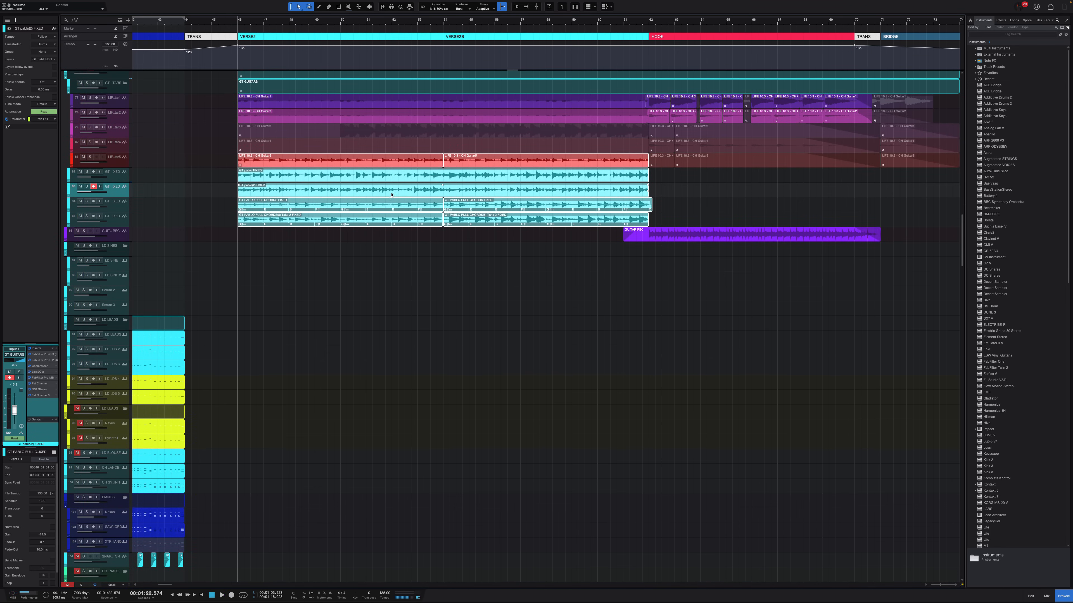
{"action": "scroll", "coordinate": [386, 114], "scroll_direction": "right", "scroll_amount": 5}
{"action": "left_click_drag", "start_coordinate": [533, 228], "coordinate": [493, 173]}
{"action": "left_click", "coordinate": [561, 194]}
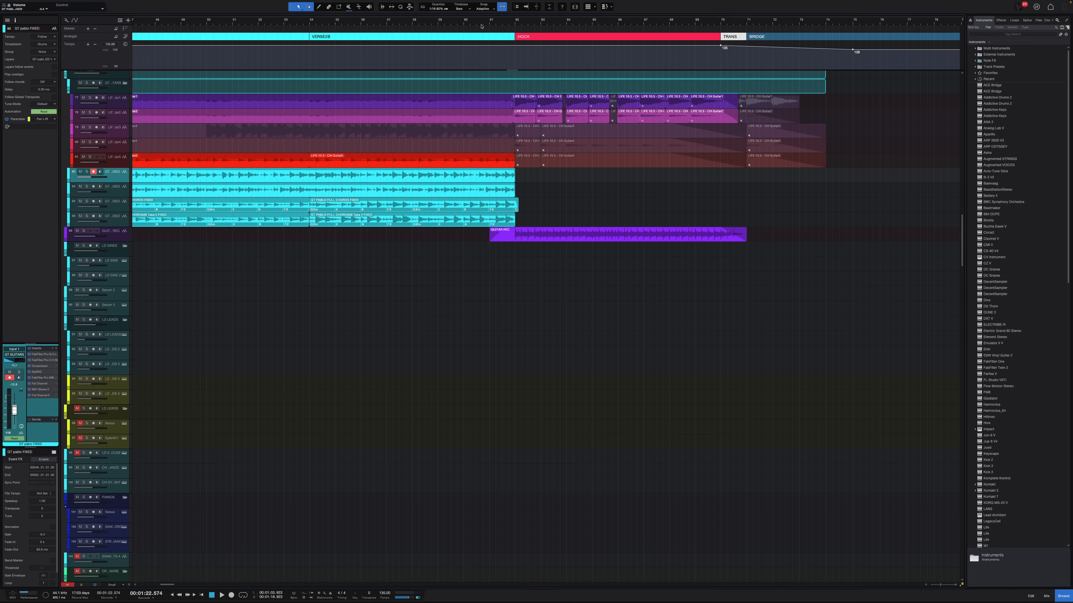
{"action": "scroll", "coordinate": [387, 236], "scroll_direction": "right", "scroll_amount": 7}
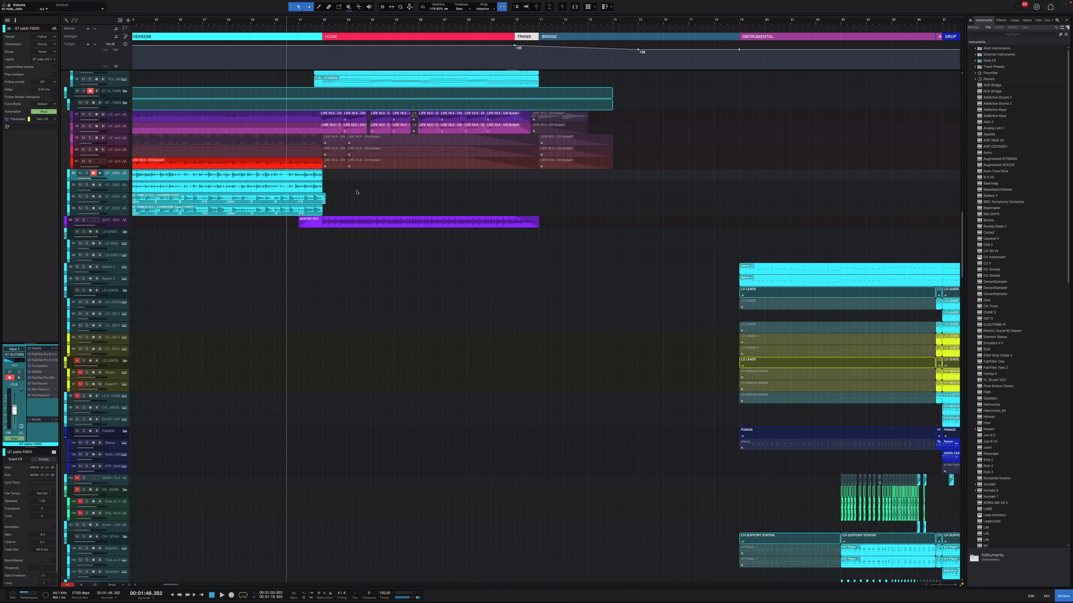
Step: Select the purple GUITAR REC event spanning the HOOK
{"action": "key", "text": "e"}
{"action": "key", "text": "shift+e"}
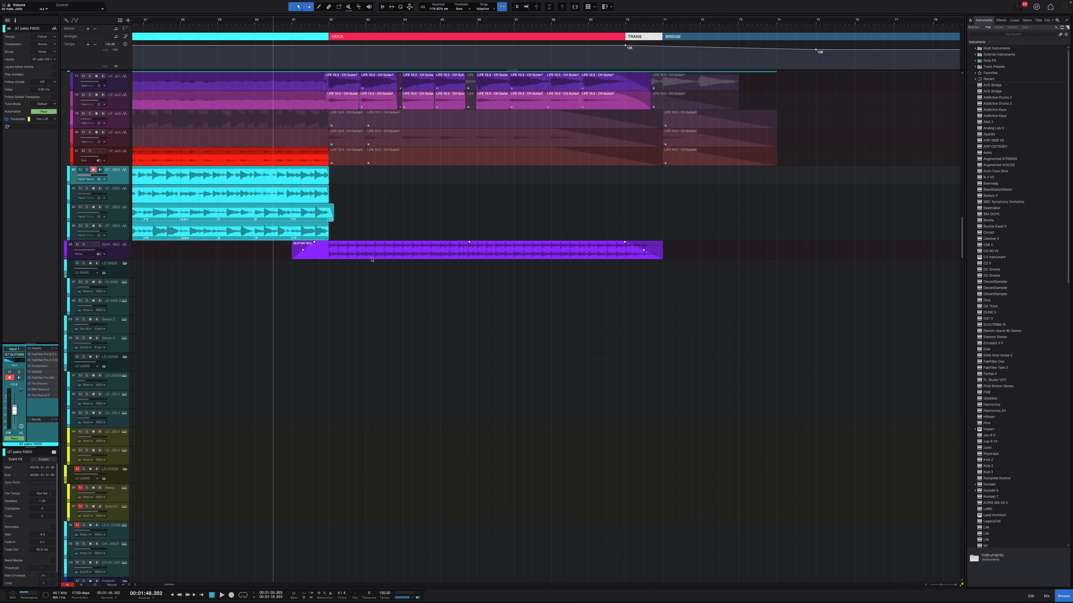
{"action": "left_click", "coordinate": [370, 252]}
{"action": "key", "text": "shift+w"}
{"action": "key", "text": "shift+w"}
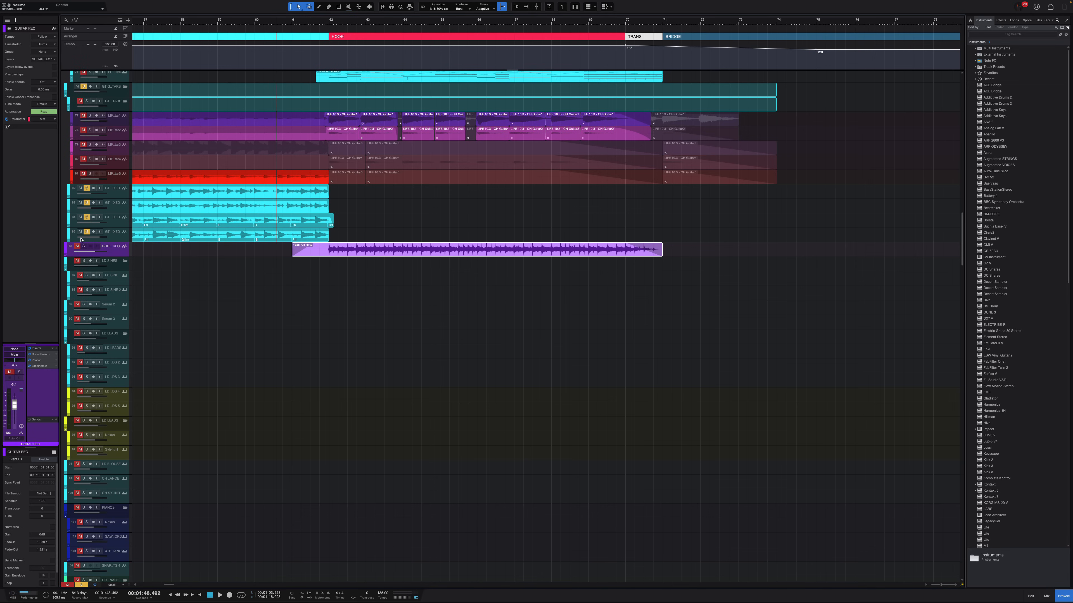
Step: Listen to the soloed GUITAR REC track through the HOOK with enlarged tracks and a raised track volume
{"action": "key", "text": "shift+w"}
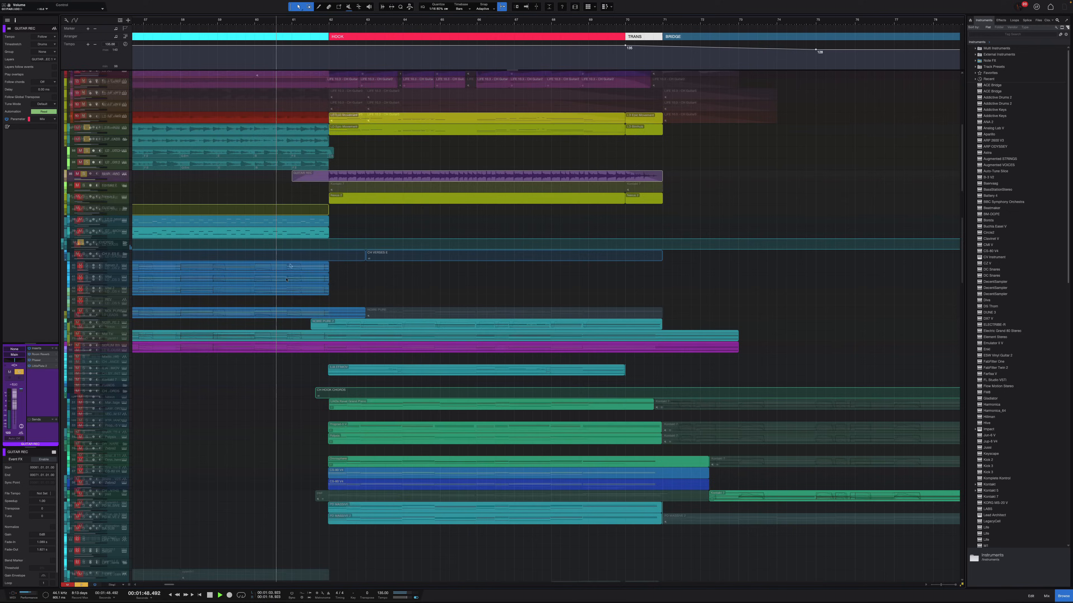
{"action": "scroll", "coordinate": [286, 279], "scroll_direction": "down", "scroll_amount": 2}
{"action": "key", "text": "space"}
{"action": "scroll", "coordinate": [286, 279], "scroll_direction": "down", "scroll_amount": 10}
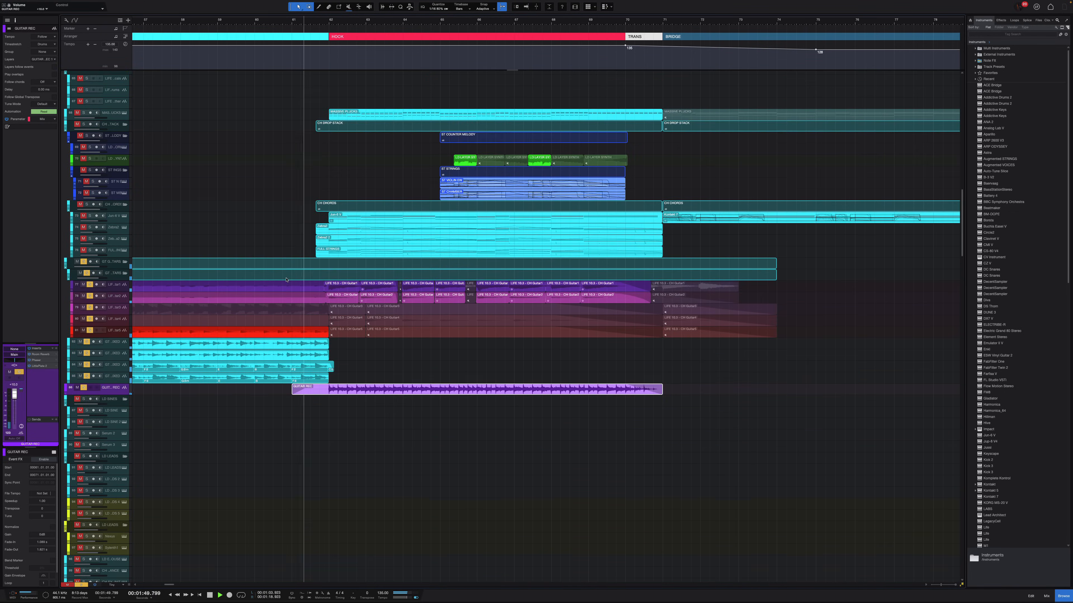
{"action": "key", "text": "shift+e"}
{"action": "key", "text": "shift+e"}
{"action": "key", "text": "shift+e"}
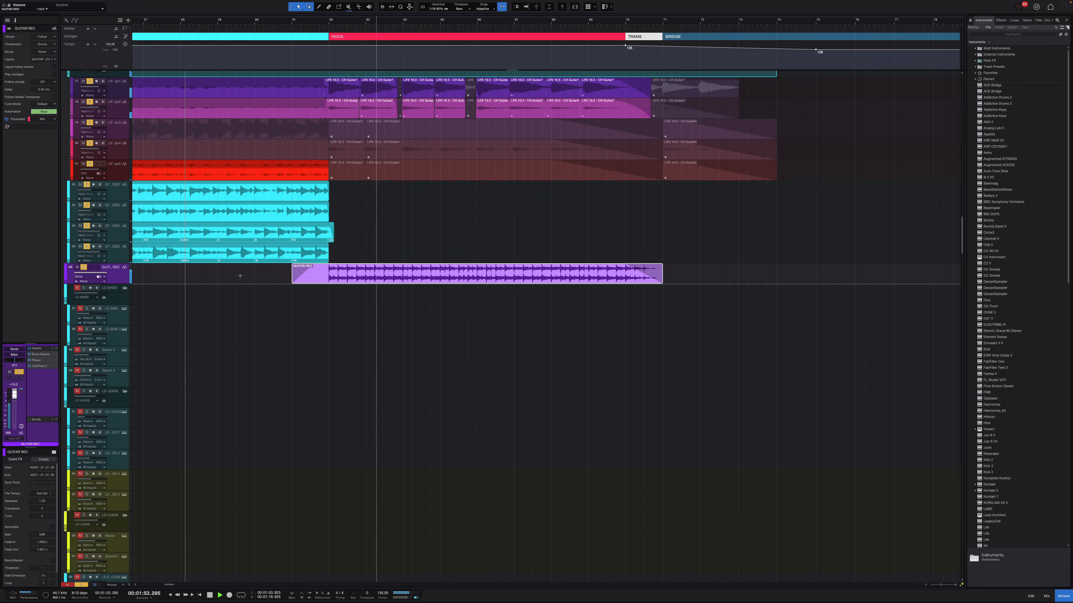
{"action": "left_click_drag", "start_coordinate": [112, 275], "coordinate": [105, 275]}
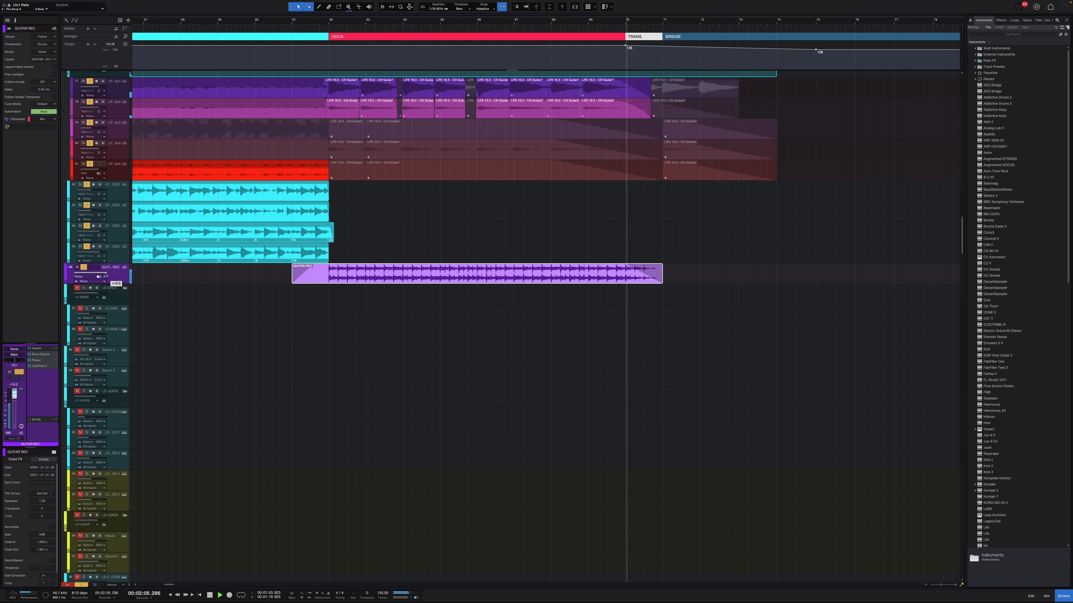
{"action": "key", "text": "space"}
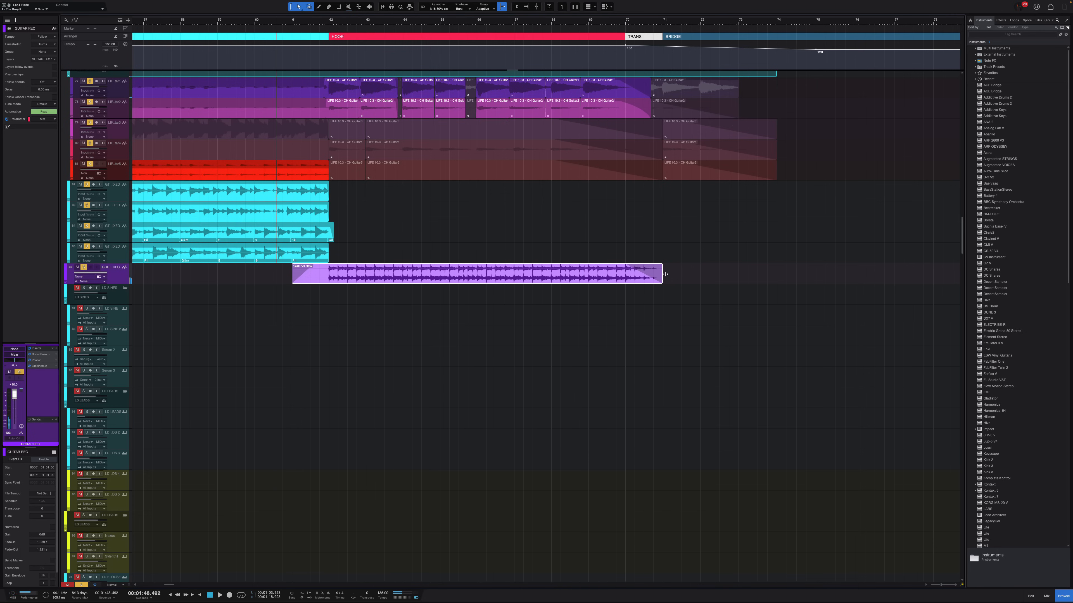
Step: Examine the enlarged GUITAR REC waveform across the HOOK and bring its track volume back down
{"action": "left_click_drag", "start_coordinate": [671, 281], "coordinate": [462, 268]}
{"action": "key", "text": "shift+e"}
{"action": "key", "text": "shift+e"}
{"action": "key", "text": "shift+e"}
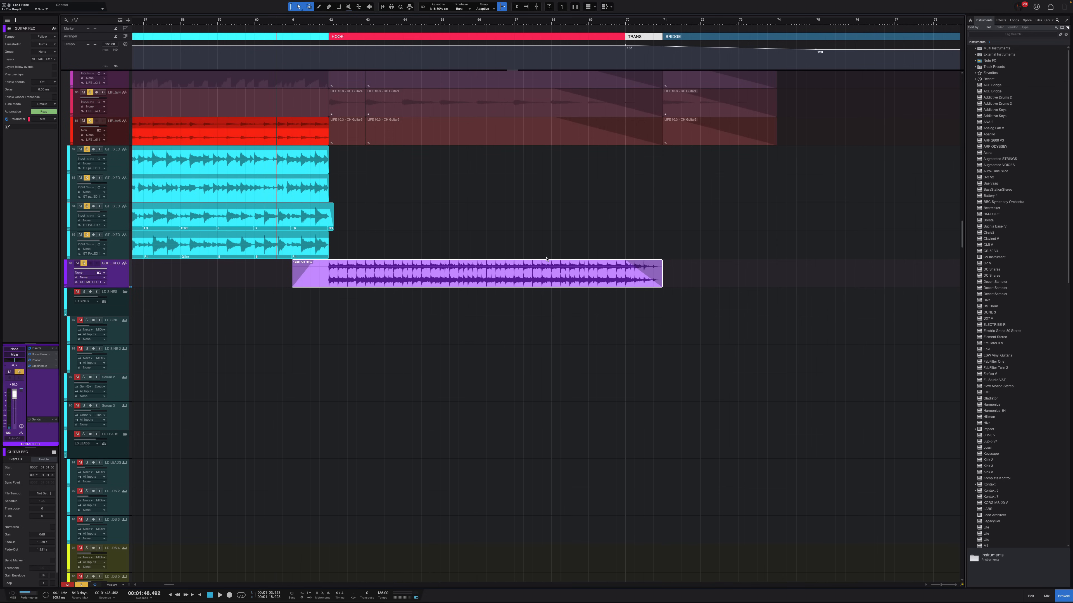
{"action": "key", "text": "shift+w"}
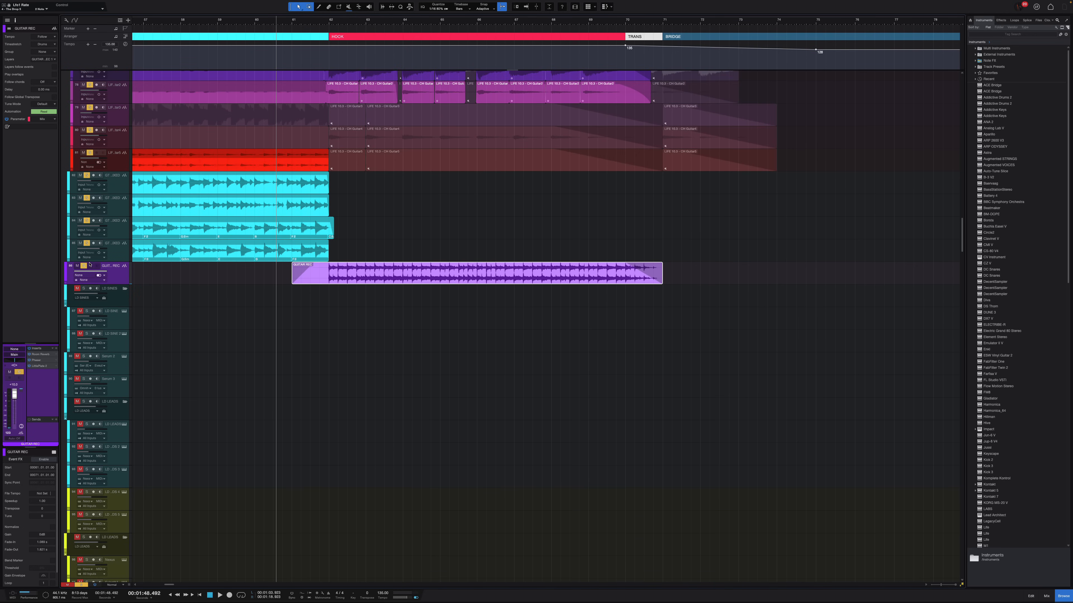
{"action": "key", "text": "shift+w"}
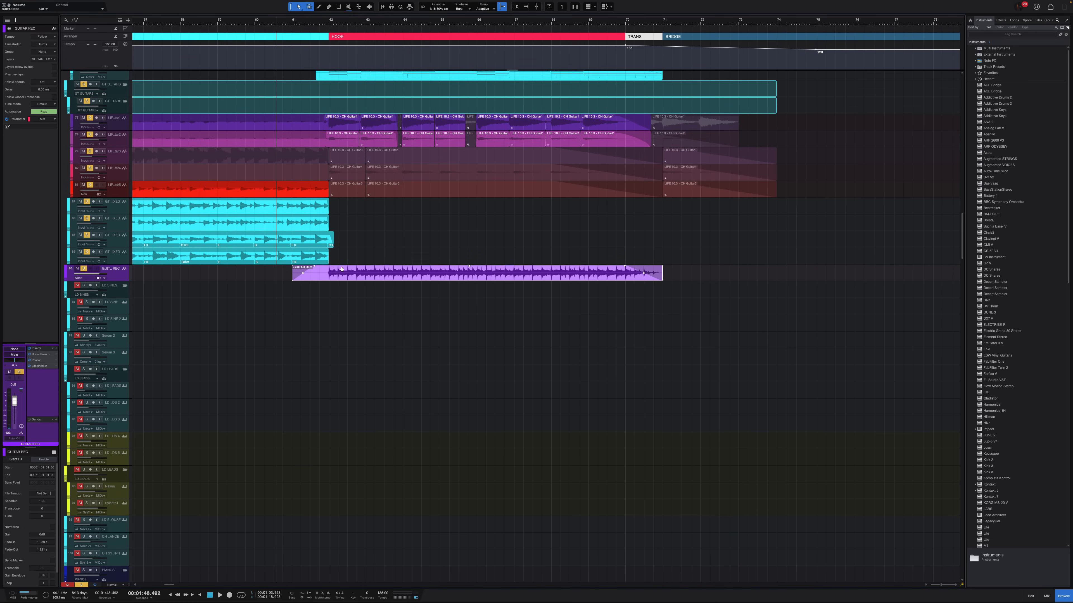
Step: Turn off solo on the GUITAR REC track and the other guitar tracks
{"action": "scroll", "coordinate": [353, 228], "scroll_direction": "up", "scroll_amount": 5}
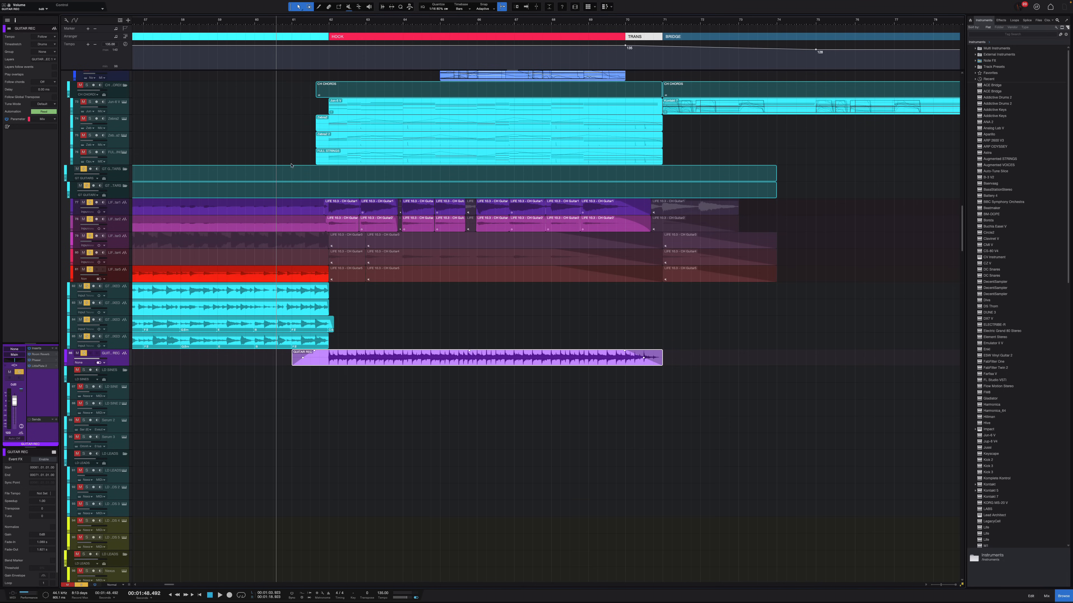
{"action": "key", "text": "shift+w"}
{"action": "scroll", "coordinate": [310, 287], "scroll_direction": "up", "scroll_amount": 5}
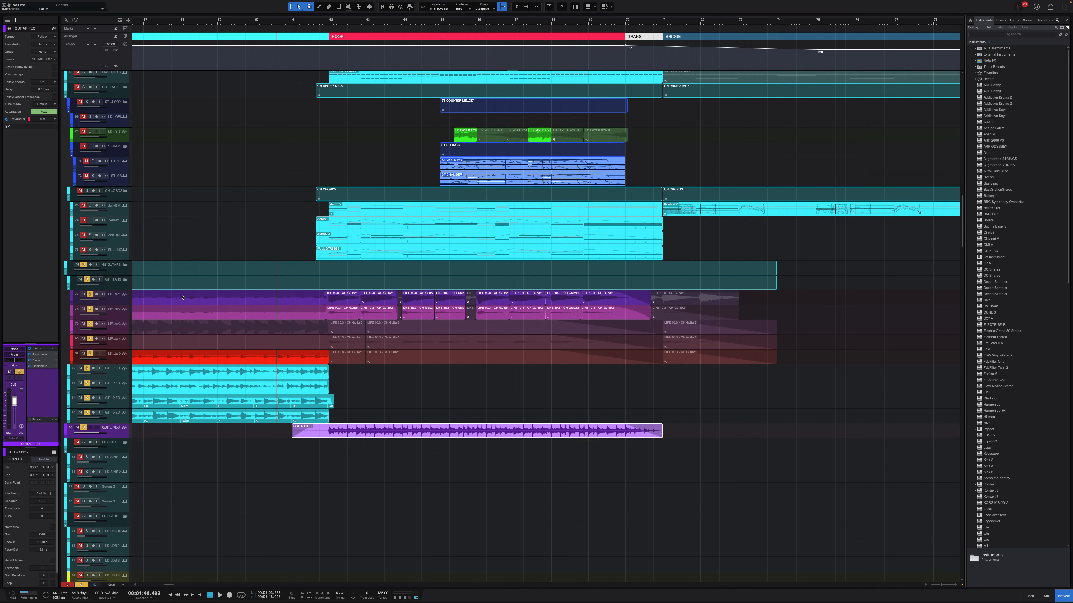
{"action": "key", "text": "s"}
Step: Survey the layers of the whole arrangement from VERSE2 through the HOOK, INSTRUMENTAL and DROP sections to the OUTRO
{"action": "scroll", "coordinate": [265, 301], "scroll_direction": "right", "scroll_amount": 6}
{"action": "key", "text": "shift+w"}
{"action": "key", "text": "w"}
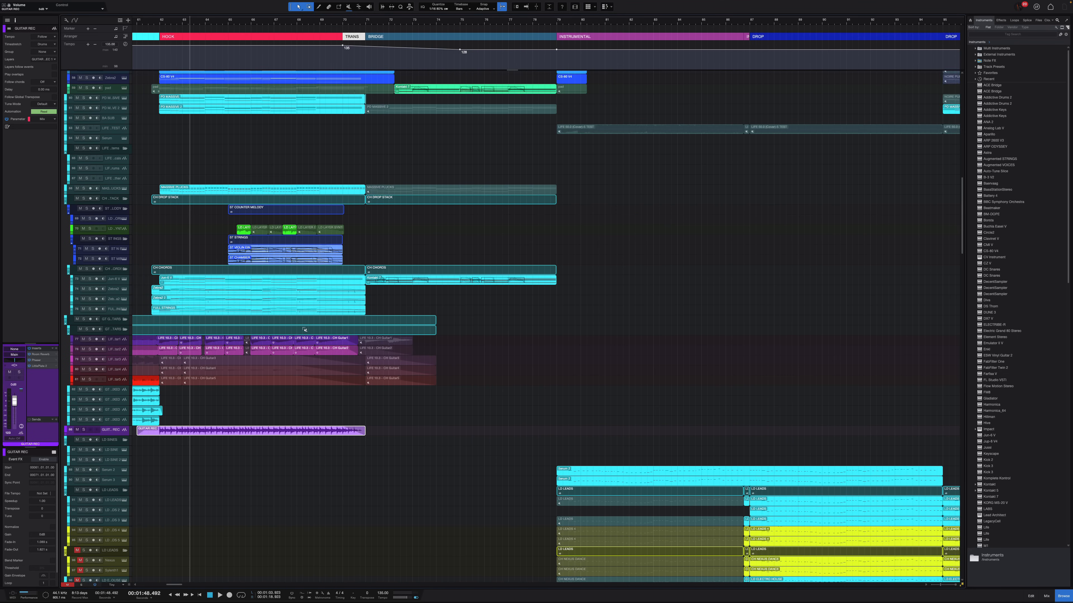
{"action": "scroll", "coordinate": [304, 330], "scroll_direction": "down", "scroll_amount": 5}
{"action": "key", "text": "shift+w"}
{"action": "scroll", "coordinate": [301, 331], "scroll_direction": "up", "scroll_amount": 5}
{"action": "scroll", "coordinate": [288, 353], "scroll_direction": "down", "scroll_amount": 4}
{"action": "scroll", "coordinate": [262, 343], "scroll_direction": "up", "scroll_amount": 3}
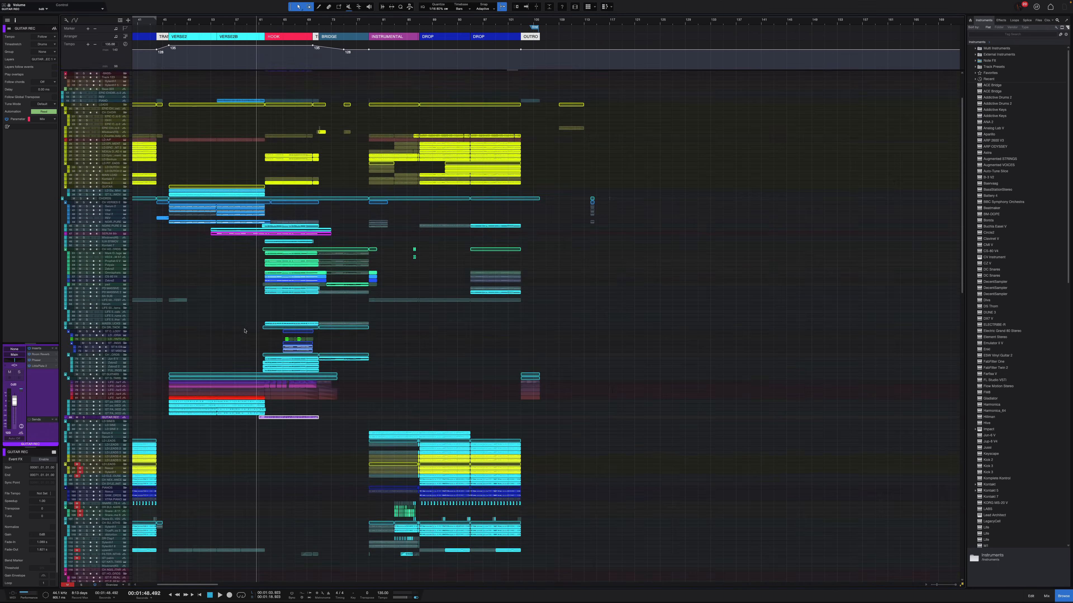
{"action": "key", "text": "shift+e"}
{"action": "key", "text": "shift+e"}
{"action": "key", "text": "e"}
{"action": "key", "text": "shift+w"}
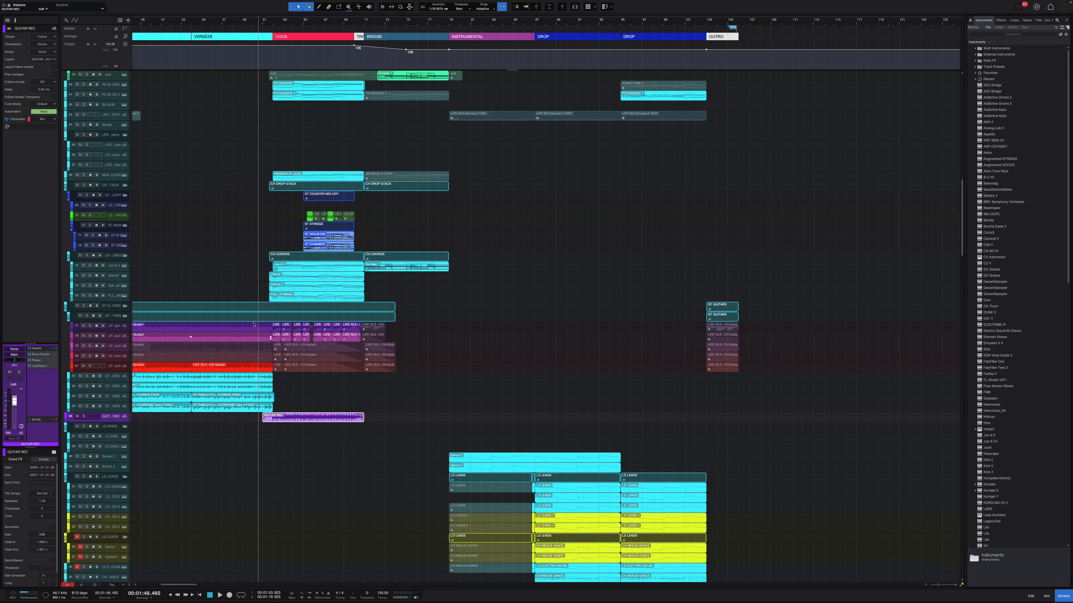
{"action": "scroll", "coordinate": [254, 325], "scroll_direction": "left", "scroll_amount": 6}
{"action": "key", "text": "shift+w"}
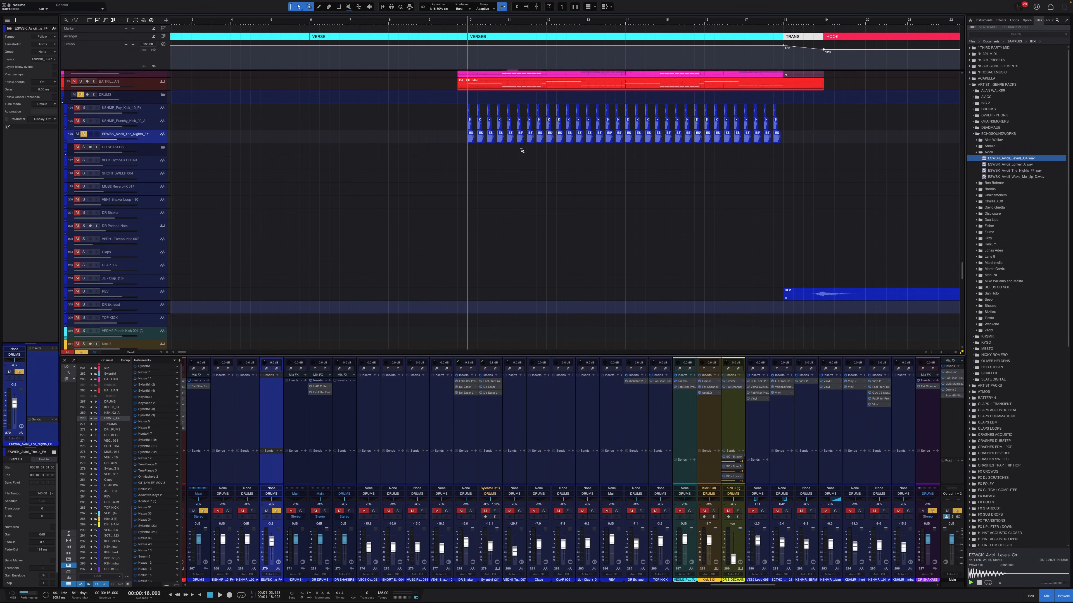
Step: Play the soloed drums from the start of VERSEB and examine the layered kick tracks down to the shakers
{"action": "scroll", "coordinate": [520, 150], "scroll_direction": "up", "scroll_amount": 3}
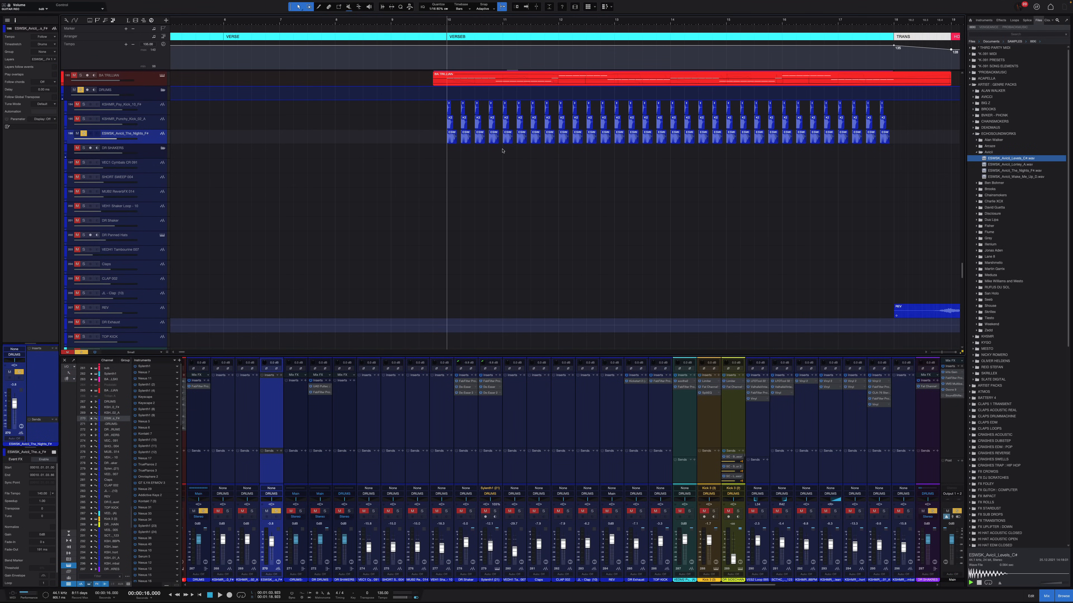
{"action": "scroll", "coordinate": [502, 151], "scroll_direction": "right", "scroll_amount": 3}
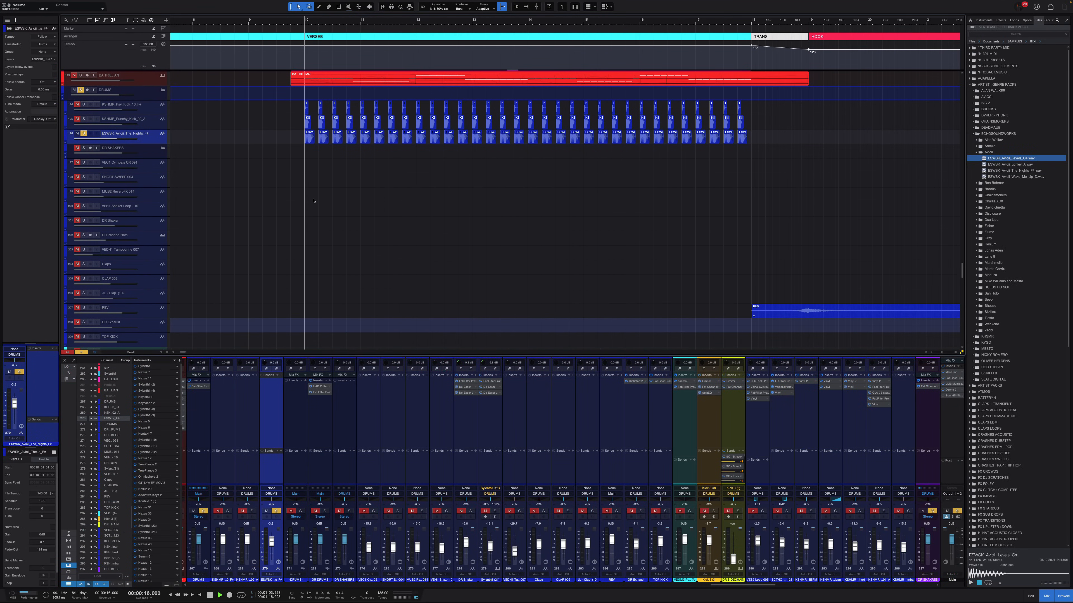
{"action": "scroll", "coordinate": [312, 201], "scroll_direction": "down", "scroll_amount": 2}
{"action": "scroll", "coordinate": [380, 203], "scroll_direction": "left", "scroll_amount": 2}
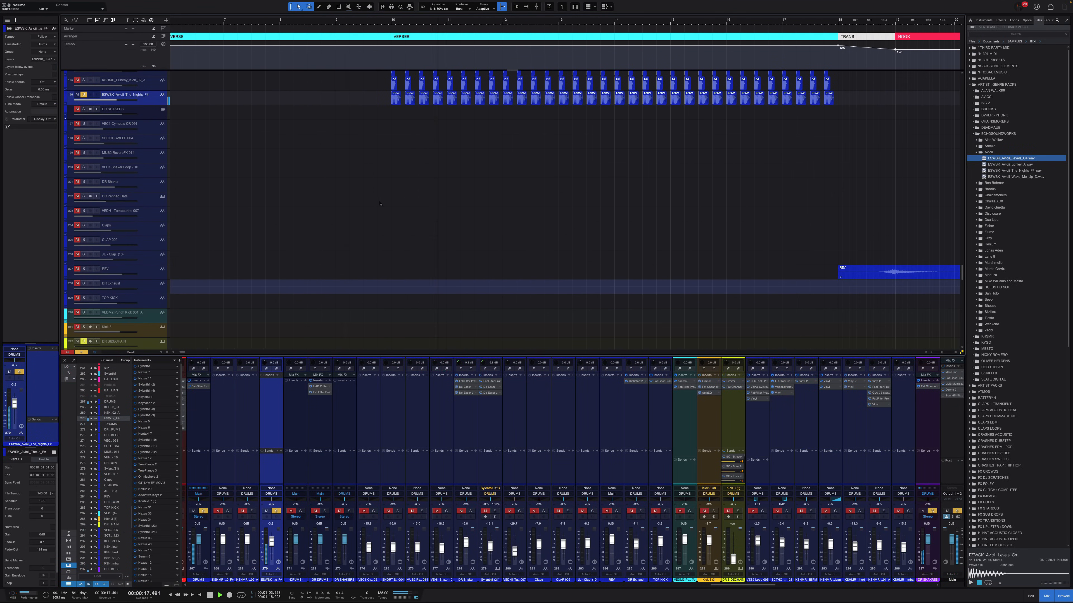
{"action": "scroll", "coordinate": [390, 211], "scroll_direction": "down", "scroll_amount": 2}
{"action": "scroll", "coordinate": [401, 220], "scroll_direction": "down", "scroll_amount": 10}
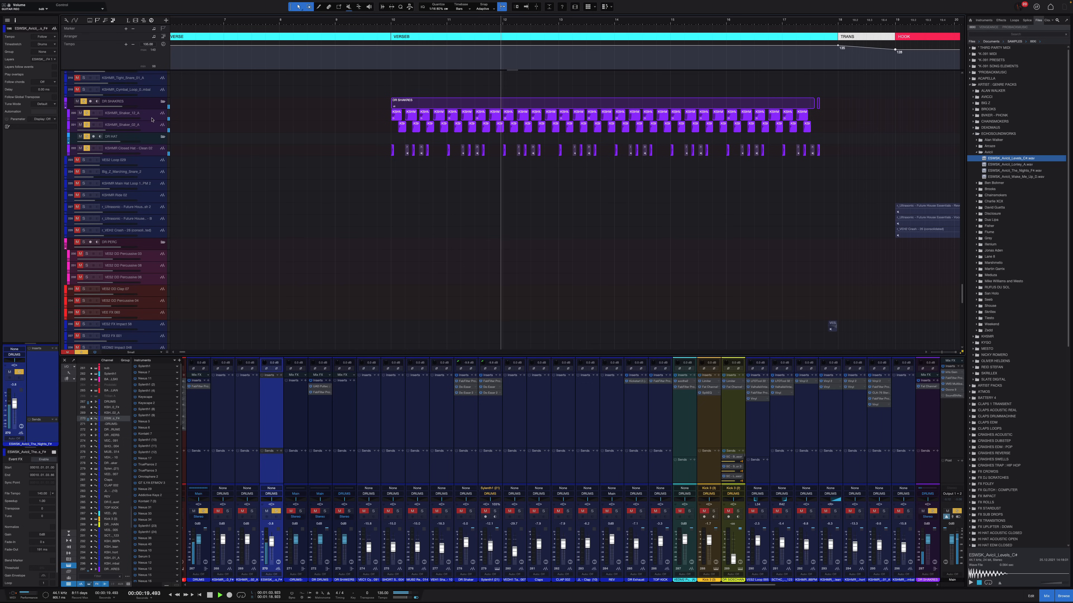
Step: Select the drum shakers folder track and examine its shaker and closed-hat events in VERSEB
{"action": "left_click", "coordinate": [141, 102]}
{"action": "scroll", "coordinate": [333, 196], "scroll_direction": "right", "scroll_amount": 4}
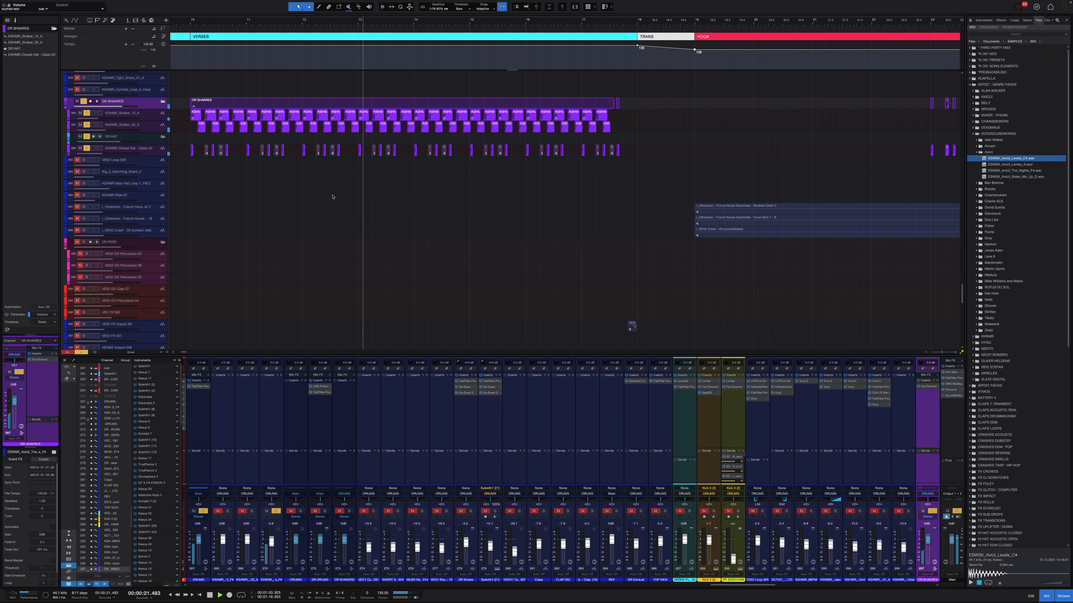
{"action": "scroll", "coordinate": [293, 208], "scroll_direction": "down", "scroll_amount": 1}
{"action": "scroll", "coordinate": [295, 210], "scroll_direction": "left", "scroll_amount": 3}
{"action": "scroll", "coordinate": [304, 215], "scroll_direction": "up", "scroll_amount": 10}
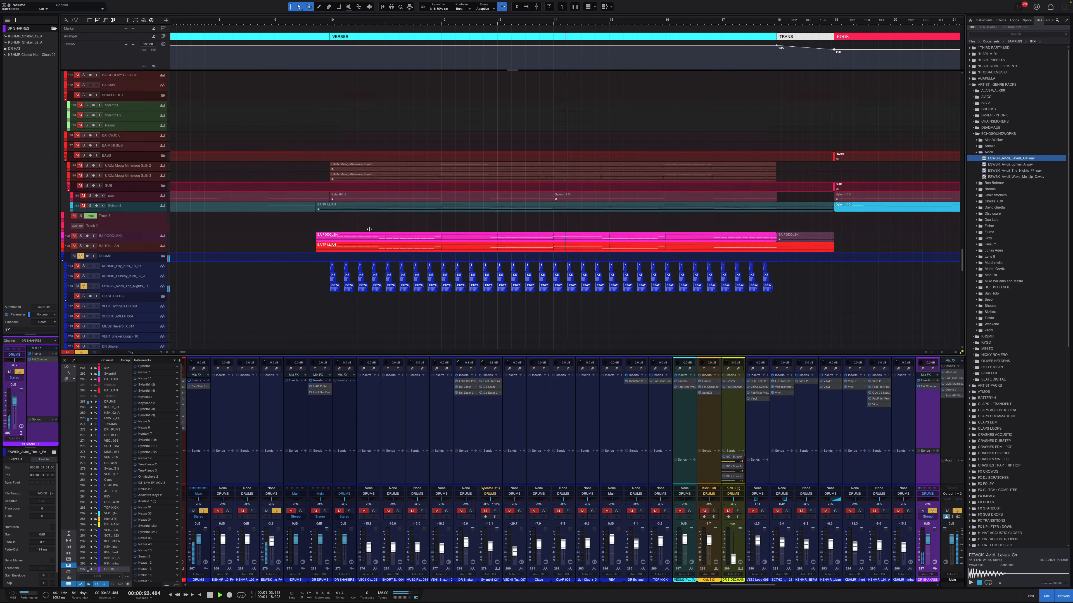
Step: Select the Avicii The Nights kick track and magnify its events in VERSEB
{"action": "key", "text": "shift+e"}
{"action": "scroll", "coordinate": [321, 203], "scroll_direction": "down", "scroll_amount": 5}
{"action": "left_click", "coordinate": [155, 114]}
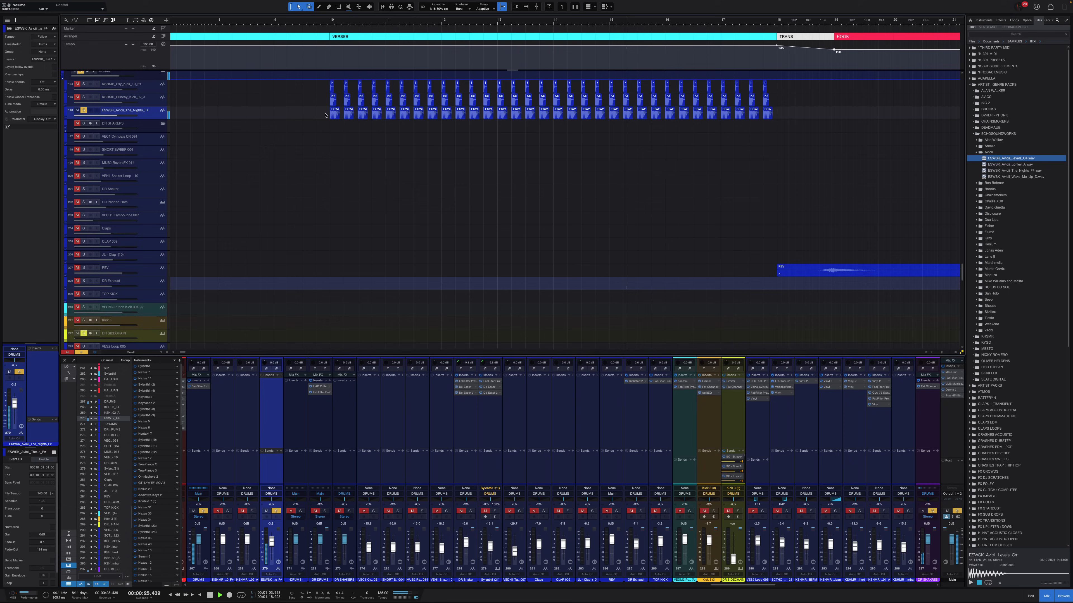
{"action": "scroll", "coordinate": [327, 113], "scroll_direction": "up", "scroll_amount": 1}
{"action": "scroll", "coordinate": [346, 119], "scroll_direction": "up", "scroll_amount": 3}
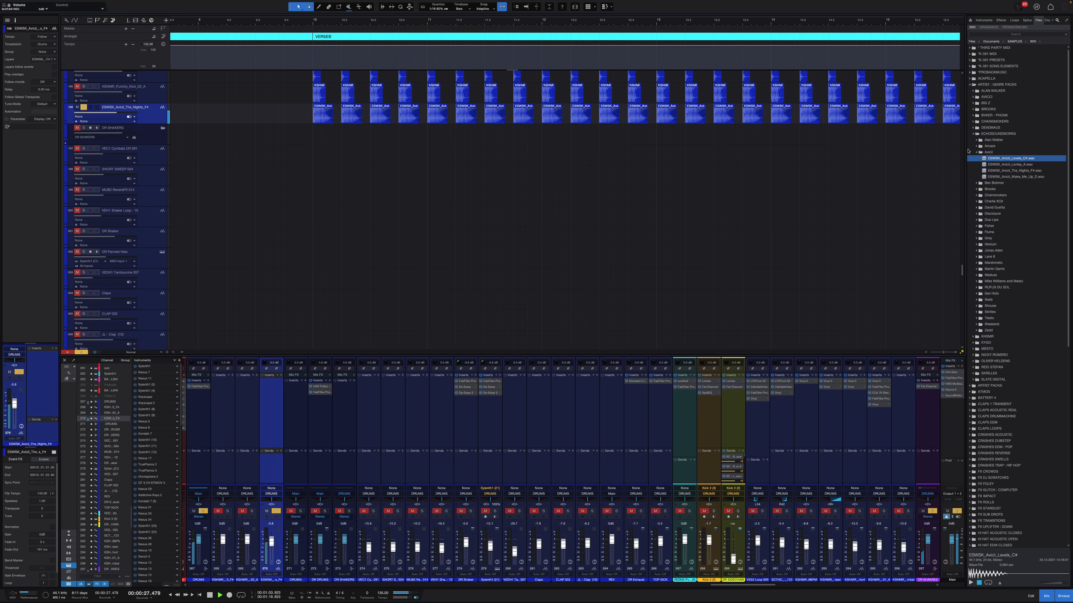
Step: Collapse the Avicii sample folder in the file browser and examine the three layered kick tracks
{"action": "left_click", "coordinate": [996, 153]}
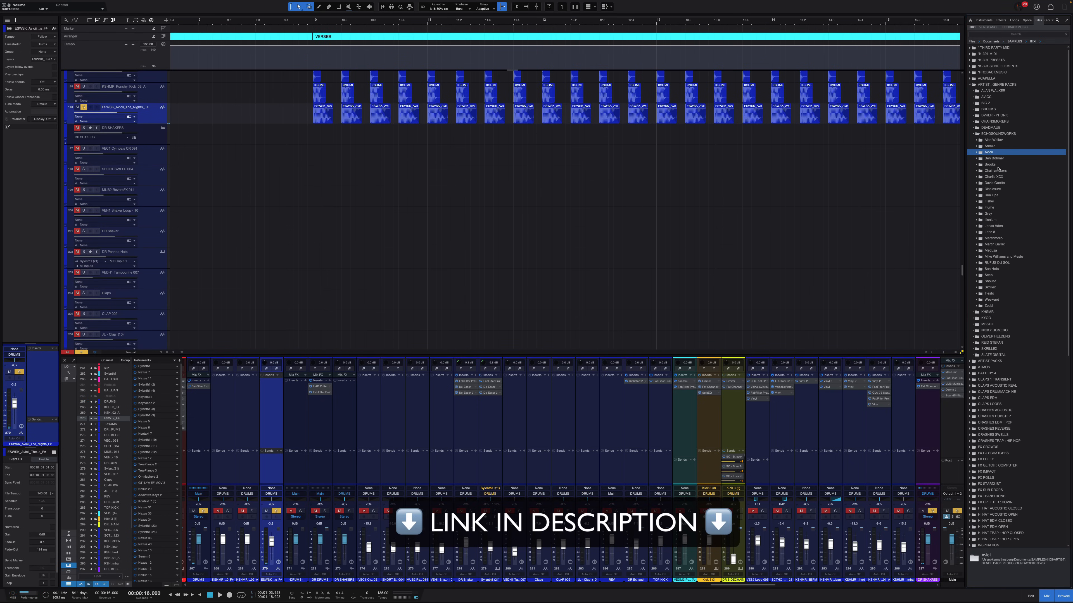
{"action": "scroll", "coordinate": [381, 111], "scroll_direction": "up", "scroll_amount": 2}
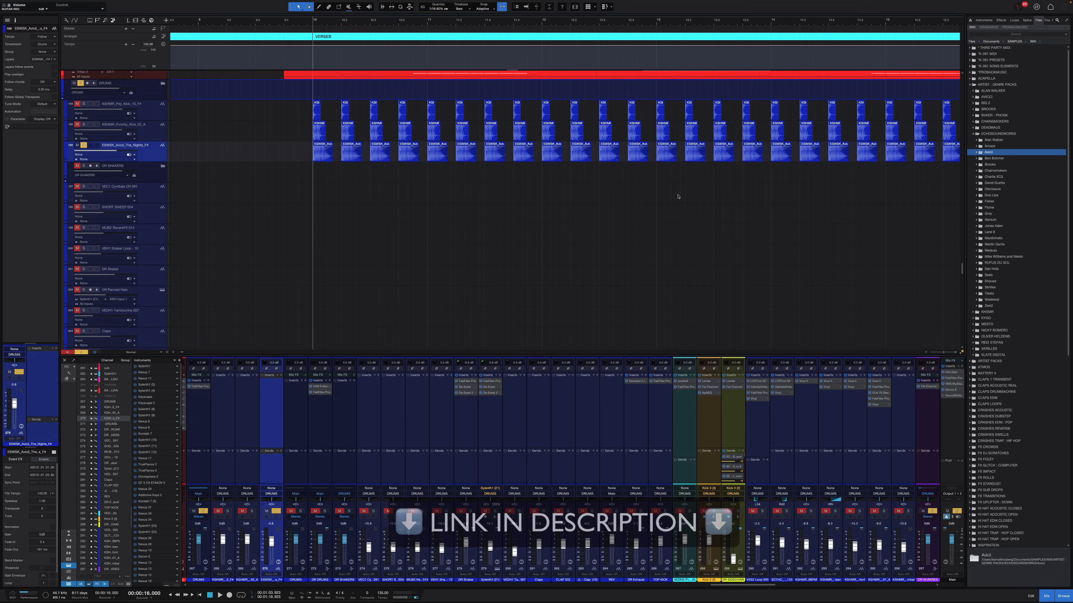
{"action": "scroll", "coordinate": [367, 184], "scroll_direction": "right", "scroll_amount": 3}
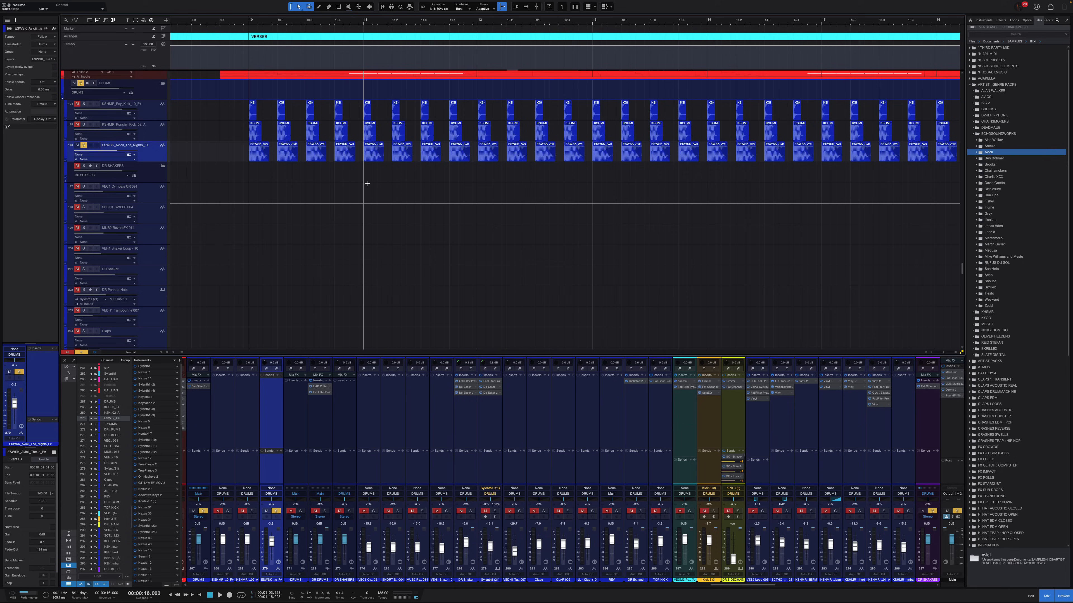
Step: Select the reverse (REV) audio event in the TRANS section following VERSEB
{"action": "key", "text": "shift+w"}
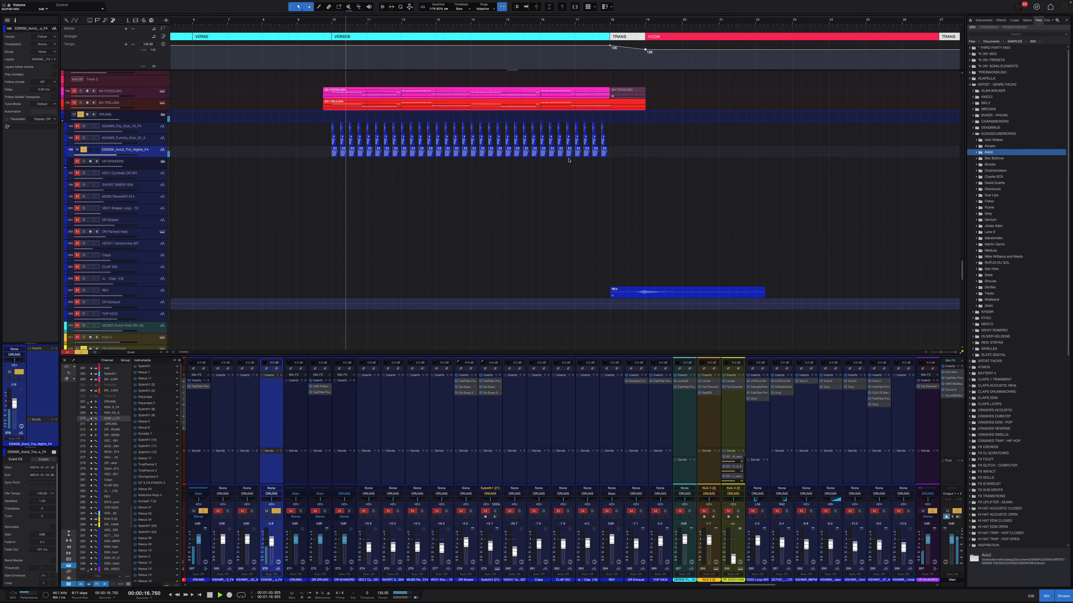
{"action": "scroll", "coordinate": [572, 160], "scroll_direction": "right", "scroll_amount": 5}
{"action": "left_click", "coordinate": [395, 292]}
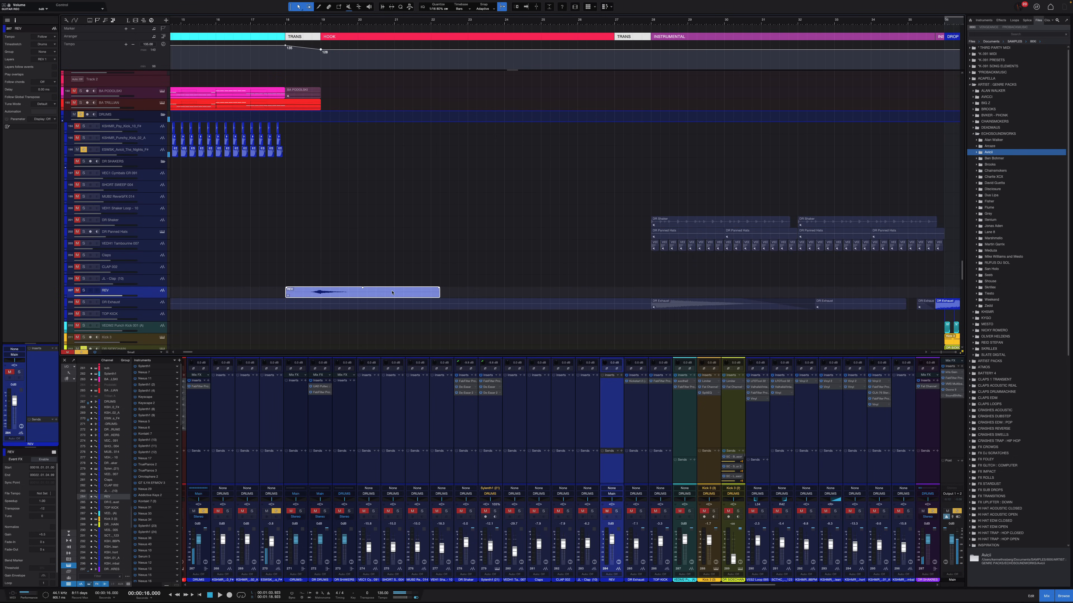
Step: Select the Shaka instrument part in the second half of the HOOK section
{"action": "scroll", "coordinate": [337, 138], "scroll_direction": "down", "scroll_amount": 10}
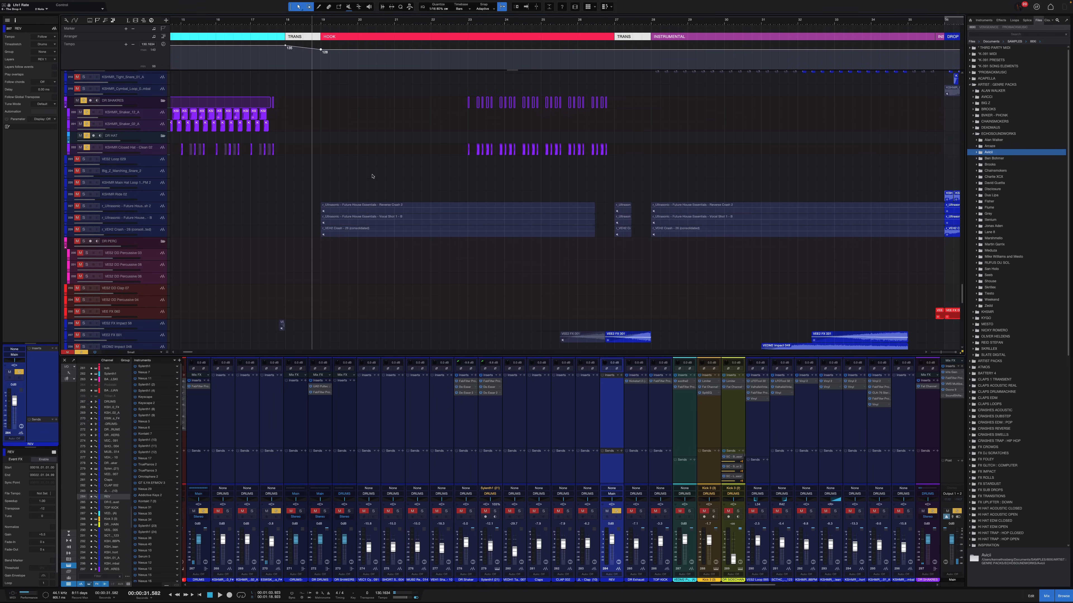
{"action": "key", "text": "shift+w"}
{"action": "key", "text": "shift+w"}
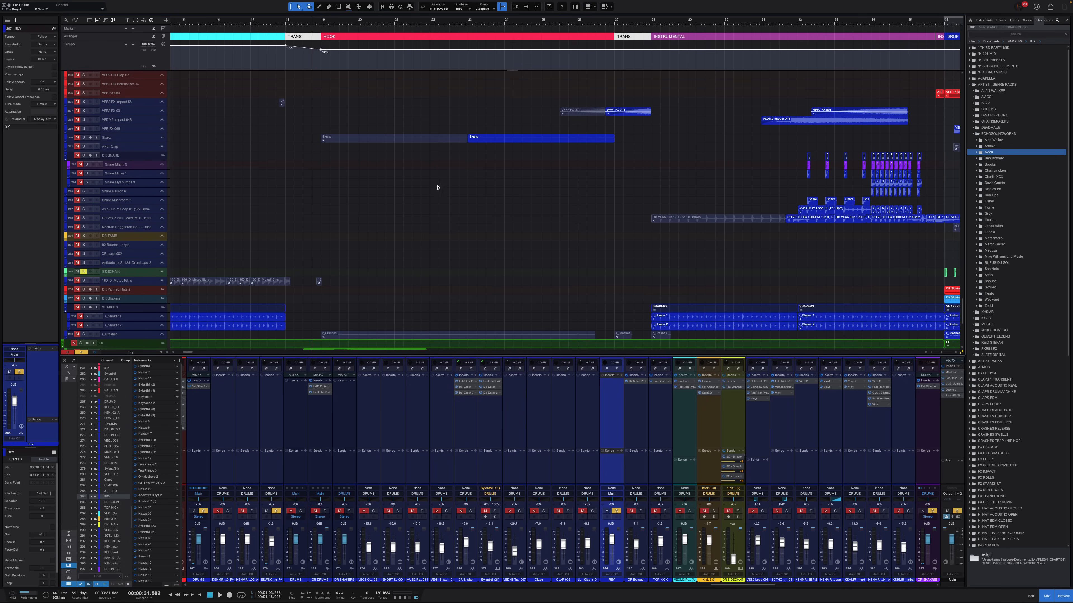
{"action": "left_click", "coordinate": [486, 141]}
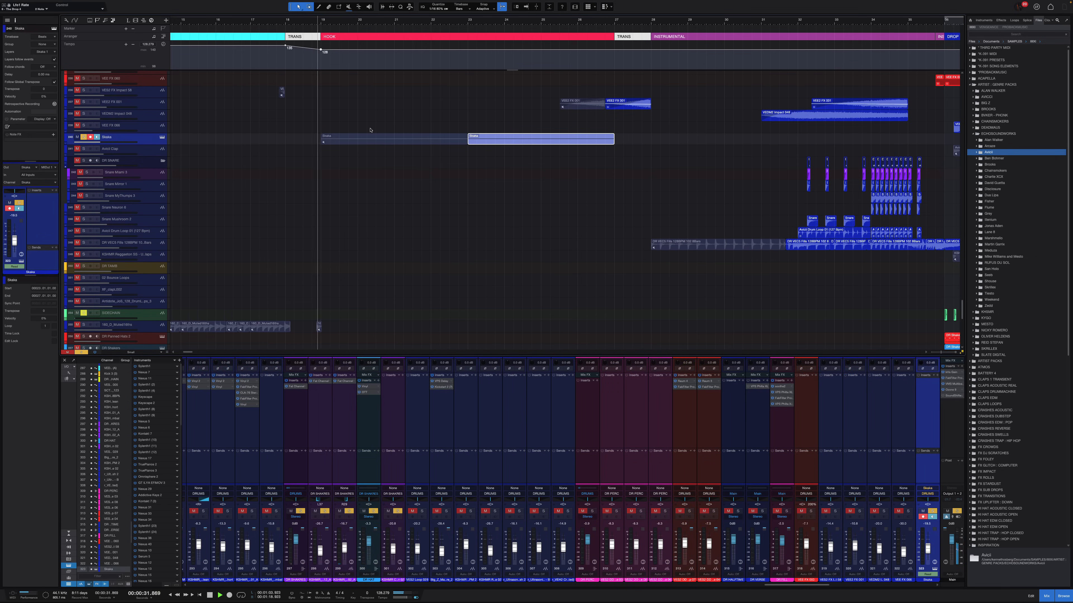
Step: Solo the green FX folder track together with the already soloed drums
{"action": "key", "text": "shift+e"}
{"action": "scroll", "coordinate": [372, 181], "scroll_direction": "down", "scroll_amount": 5}
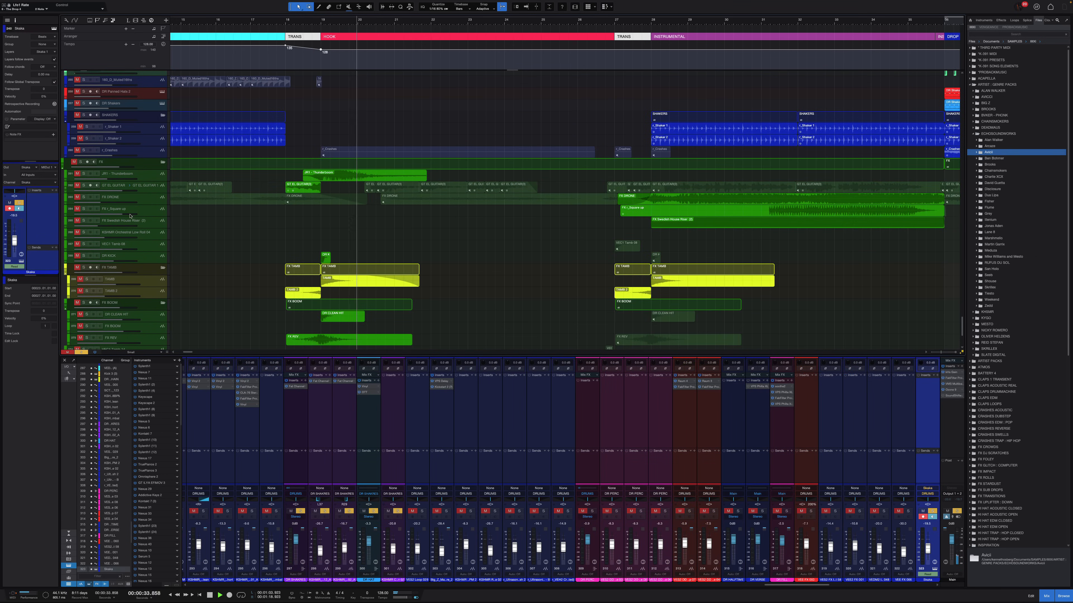
{"action": "left_click", "coordinate": [86, 162]}
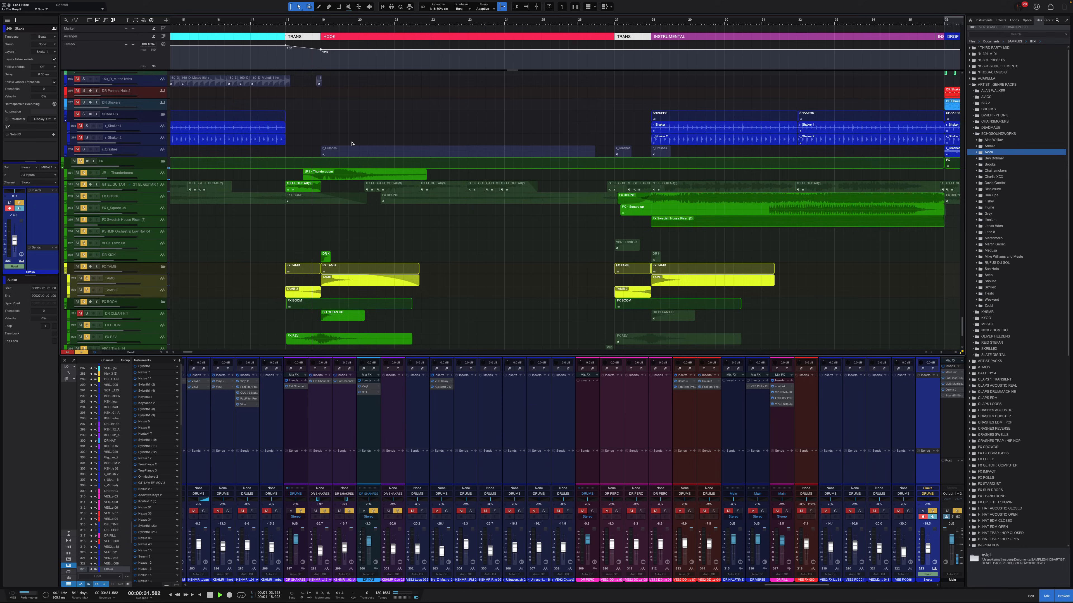
Step: Play the HOOK and examine its effects, closed-hat and Shaka events across the soloed tracks
{"action": "scroll", "coordinate": [334, 130], "scroll_direction": "down", "scroll_amount": 3}
{"action": "scroll", "coordinate": [352, 143], "scroll_direction": "up", "scroll_amount": 8}
{"action": "scroll", "coordinate": [351, 144], "scroll_direction": "up", "scroll_amount": 10}
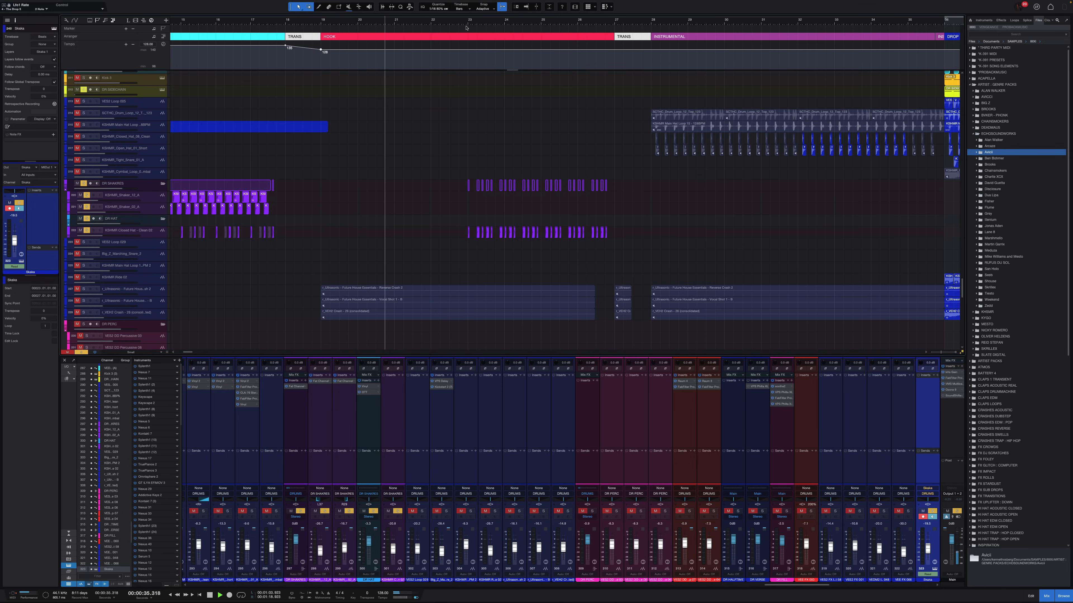
{"action": "scroll", "coordinate": [463, 166], "scroll_direction": "down", "scroll_amount": 2}
{"action": "scroll", "coordinate": [466, 166], "scroll_direction": "up", "scroll_amount": 8}
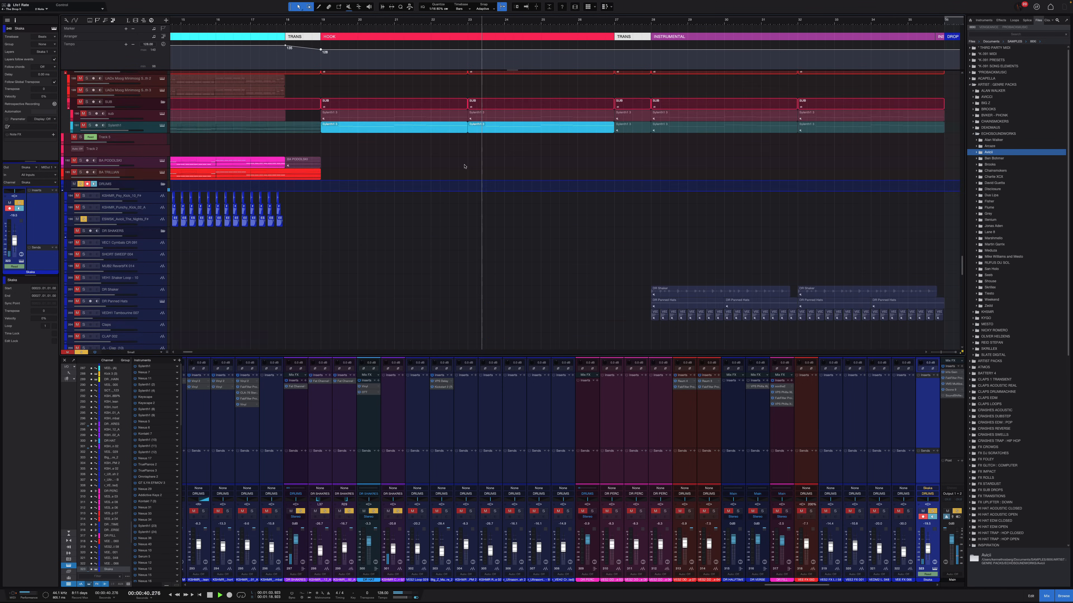
{"action": "scroll", "coordinate": [467, 213], "scroll_direction": "down", "scroll_amount": 9}
{"action": "scroll", "coordinate": [467, 212], "scroll_direction": "down", "scroll_amount": 5}
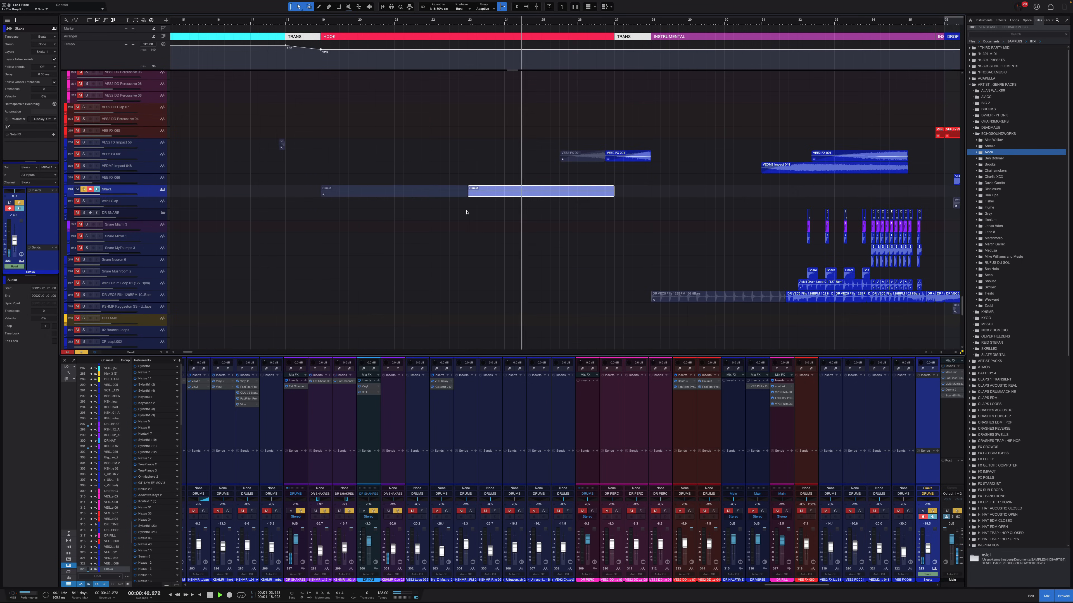
Step: Stop playback, open the Shaka track's instrument plugin and move its window clear of the track list
{"action": "key", "text": "space"}
{"action": "left_click", "coordinate": [164, 190]}
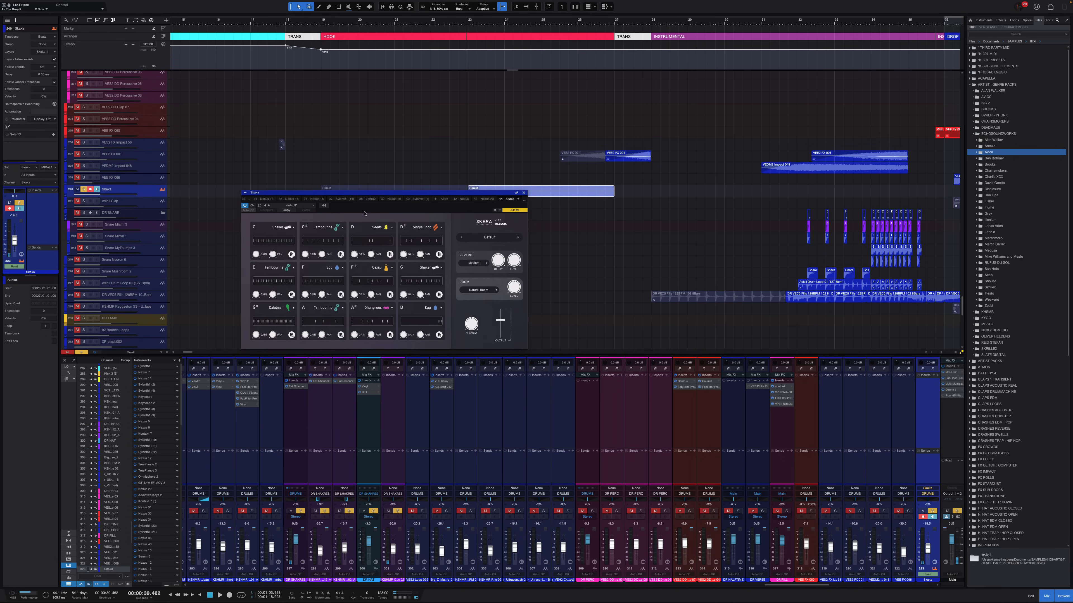
{"action": "scroll", "coordinate": [545, 169], "scroll_direction": "down", "scroll_amount": 2}
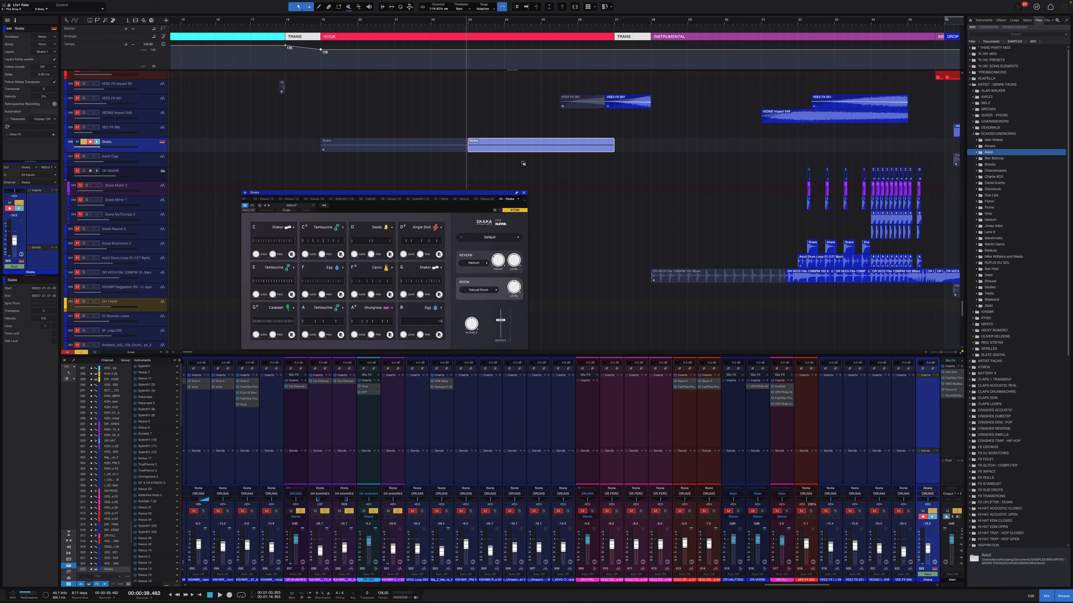
{"action": "left_click_drag", "start_coordinate": [478, 193], "coordinate": [547, 194]}
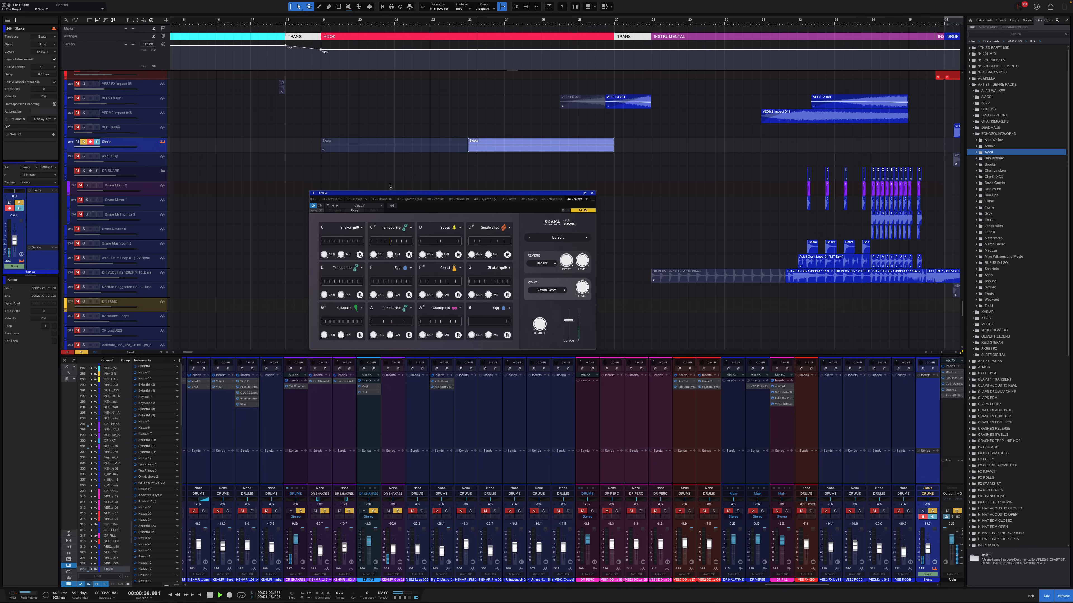
Step: Raise the Shaka track's volume to its maximum during playback and compare it with the shaker and closed-hat tracks
{"action": "left_click_drag", "start_coordinate": [125, 147], "coordinate": [160, 147]}
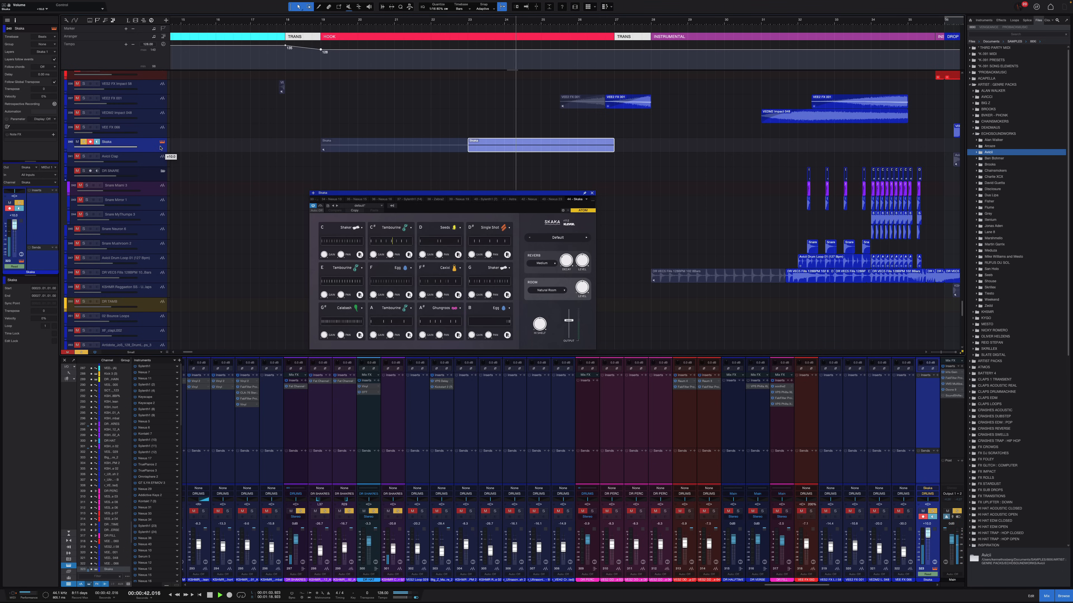
{"action": "scroll", "coordinate": [238, 146], "scroll_direction": "up", "scroll_amount": 5}
{"action": "scroll", "coordinate": [237, 146], "scroll_direction": "right", "scroll_amount": 3}
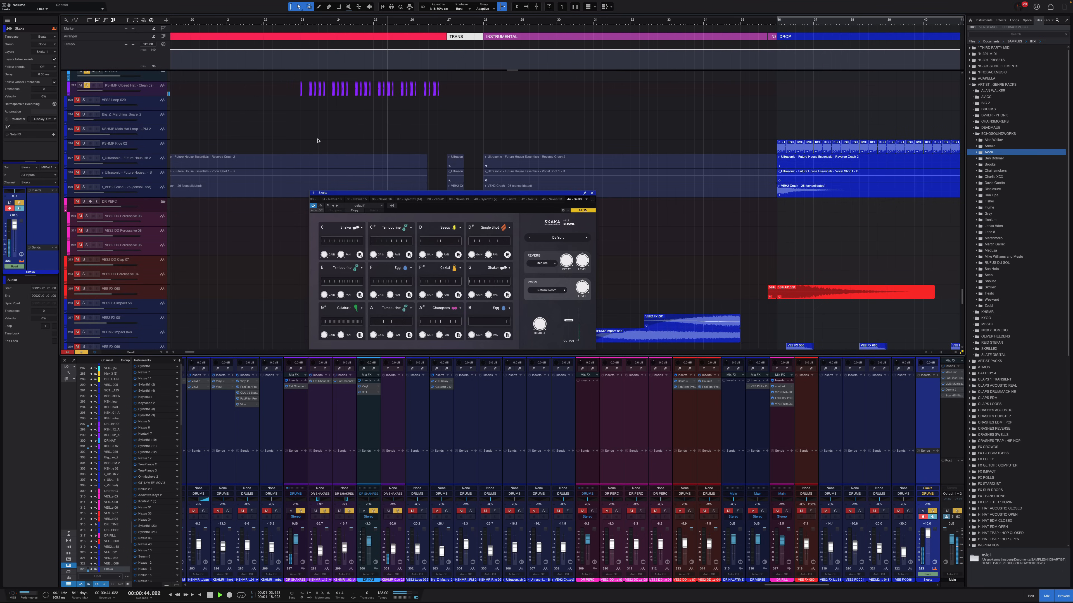
{"action": "scroll", "coordinate": [178, 167], "scroll_direction": "up", "scroll_amount": 5}
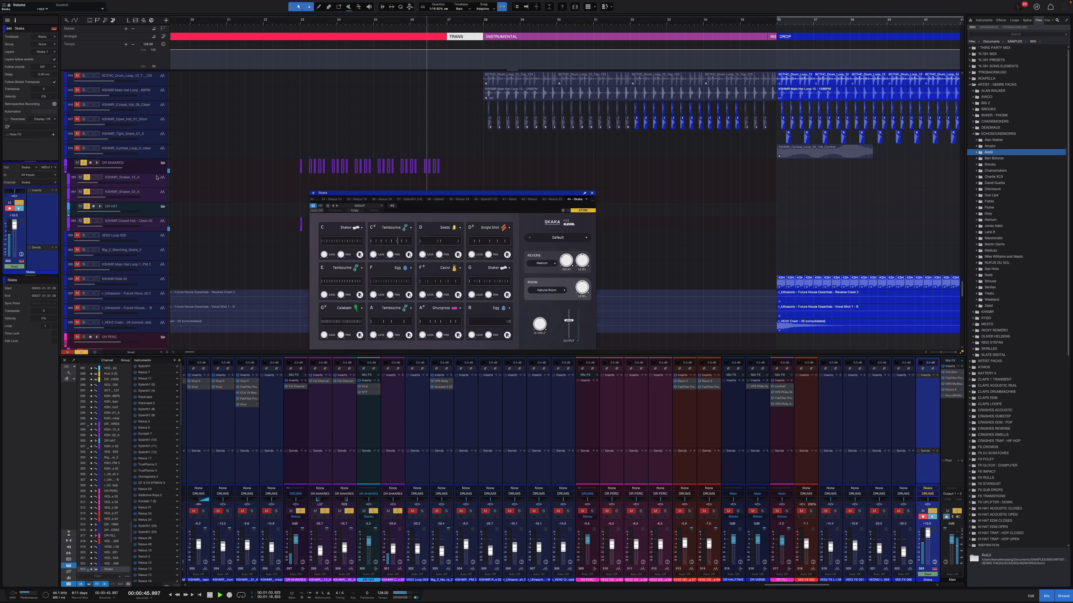
Step: Play the end of the INSTRUMENTAL section and examine the layered snare build-up leading into the DROP
{"action": "scroll", "coordinate": [455, 146], "scroll_direction": "down", "scroll_amount": 5}
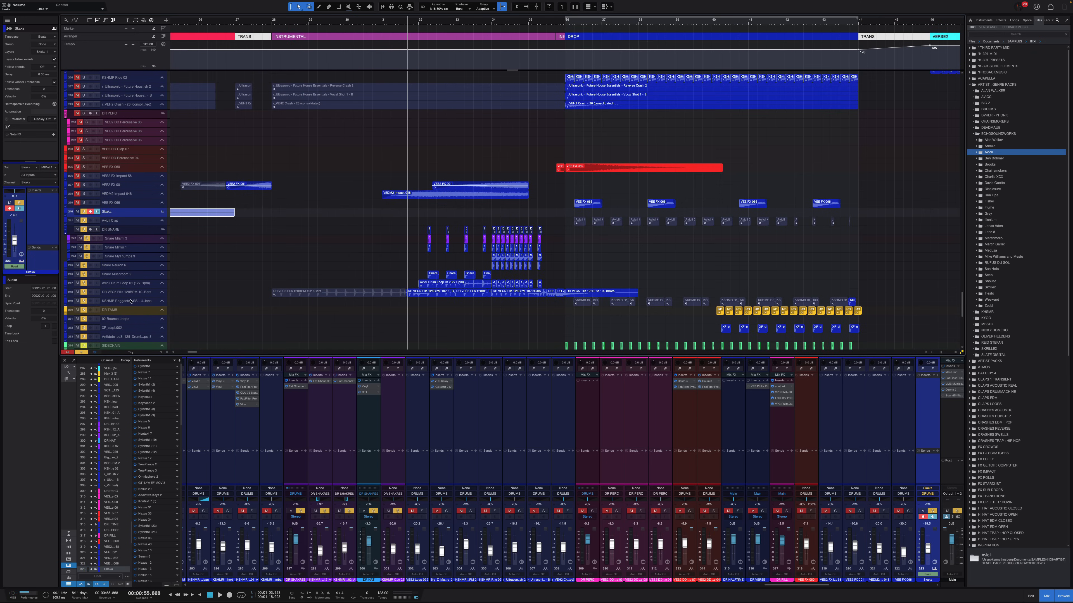
{"action": "scroll", "coordinate": [130, 300], "scroll_direction": "down", "scroll_amount": 5}
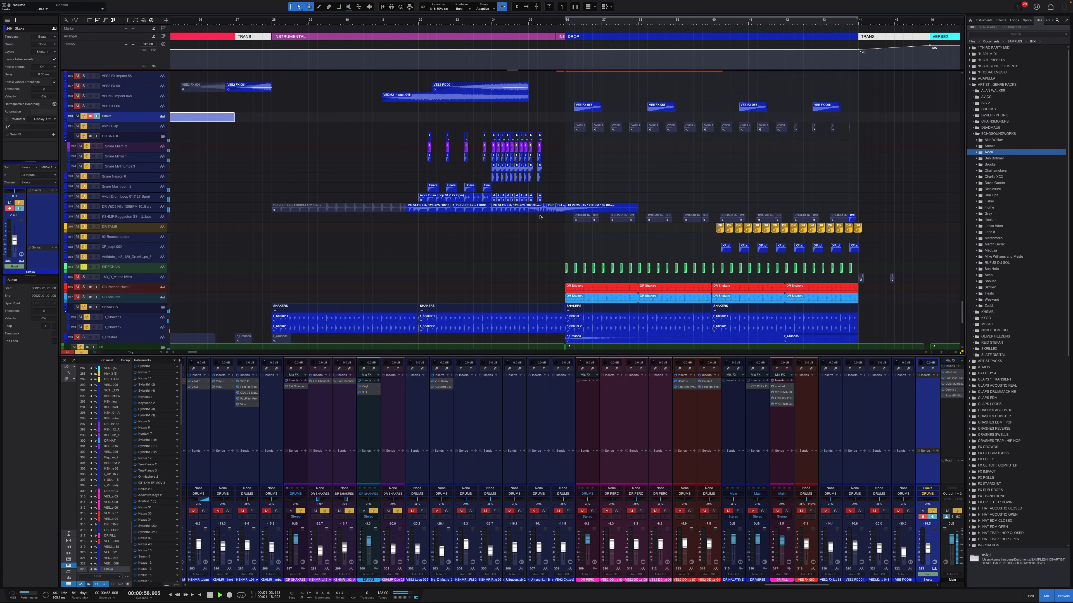
{"action": "scroll", "coordinate": [539, 217], "scroll_direction": "up", "scroll_amount": 3}
{"action": "scroll", "coordinate": [539, 224], "scroll_direction": "left", "scroll_amount": 1}
{"action": "scroll", "coordinate": [536, 236], "scroll_direction": "up", "scroll_amount": 5}
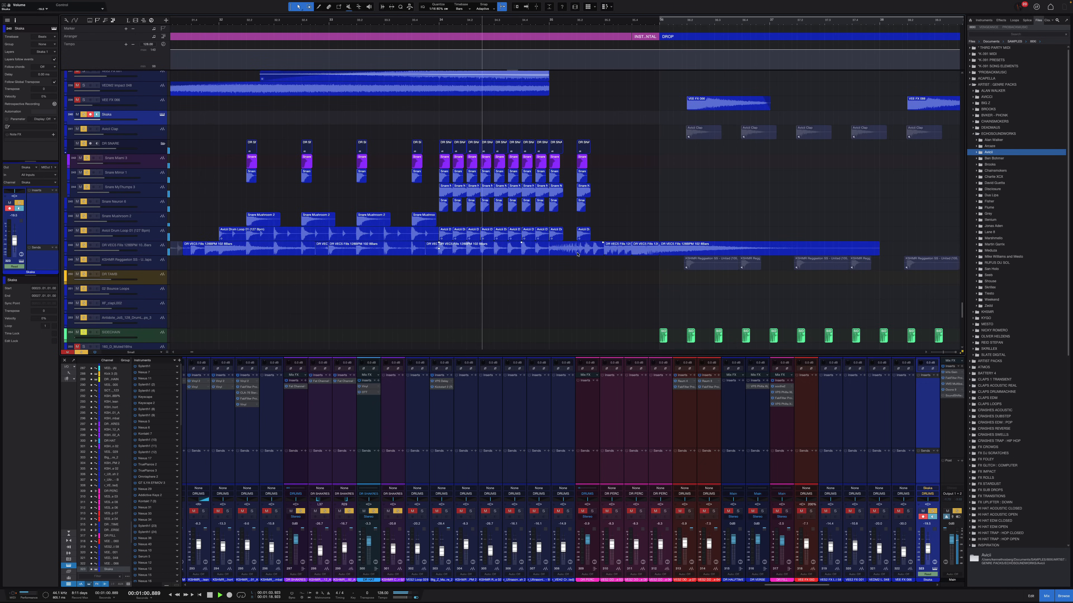
{"action": "scroll", "coordinate": [520, 262], "scroll_direction": "right", "scroll_amount": 3}
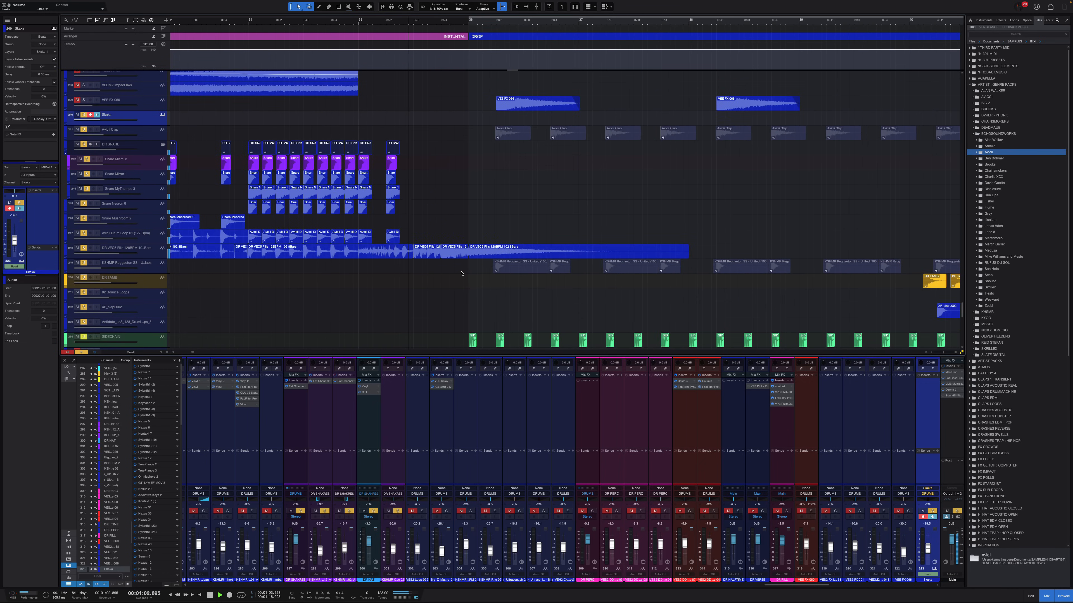
Step: Play into the DROP and examine its claps, shakers, hat loops and layered kick tracks
{"action": "scroll", "coordinate": [461, 273], "scroll_direction": "down", "scroll_amount": 5}
{"action": "scroll", "coordinate": [488, 257], "scroll_direction": "right", "scroll_amount": 3}
{"action": "scroll", "coordinate": [380, 224], "scroll_direction": "down", "scroll_amount": 3}
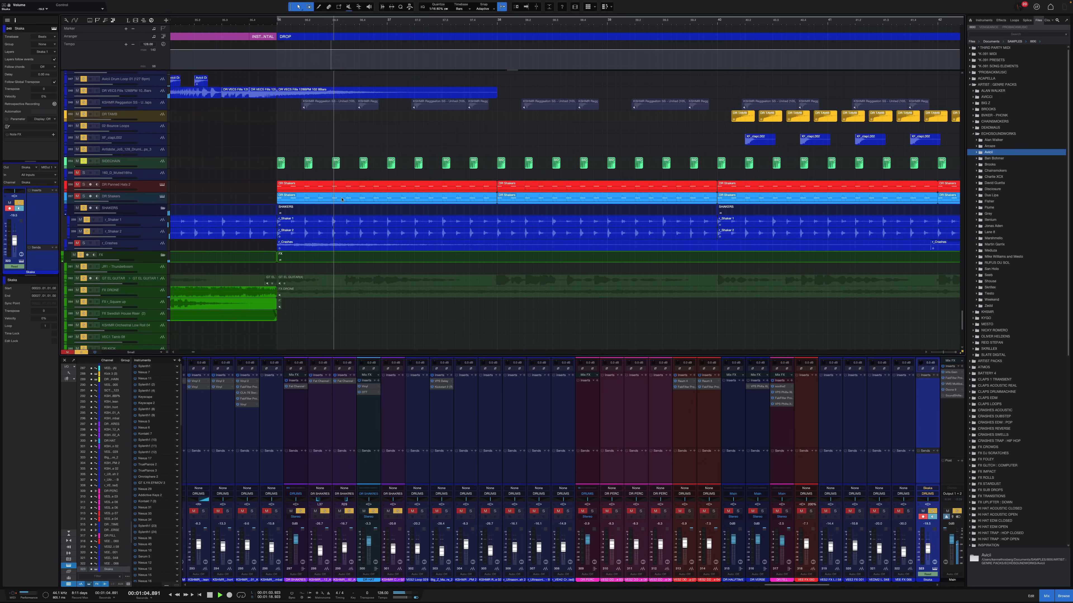
{"action": "scroll", "coordinate": [274, 192], "scroll_direction": "up", "scroll_amount": 5}
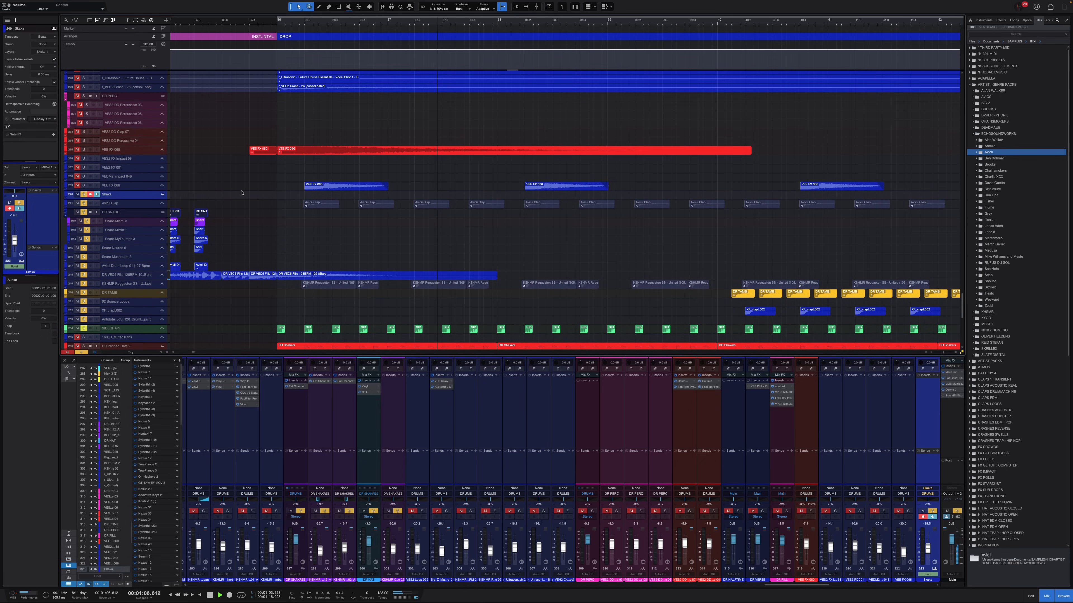
{"action": "scroll", "coordinate": [228, 195], "scroll_direction": "up", "scroll_amount": 8}
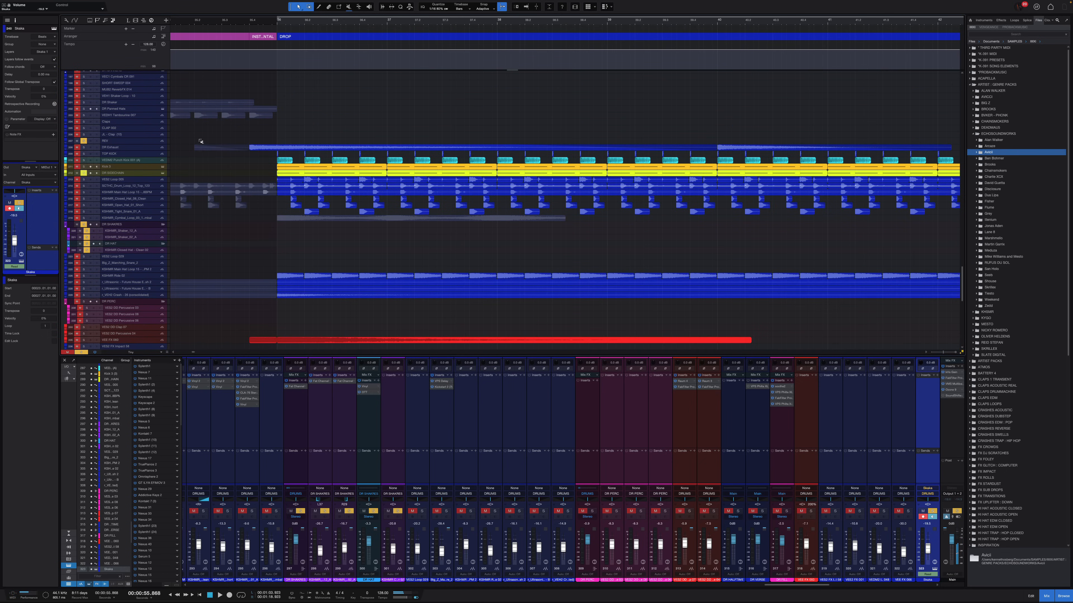
Step: Stop playback, solo the DRUMS folder track and place the playhead at the start of the DROP
{"action": "key", "text": "space"}
{"action": "scroll", "coordinate": [216, 194], "scroll_direction": "up", "scroll_amount": 2}
{"action": "left_click", "coordinate": [140, 144]}
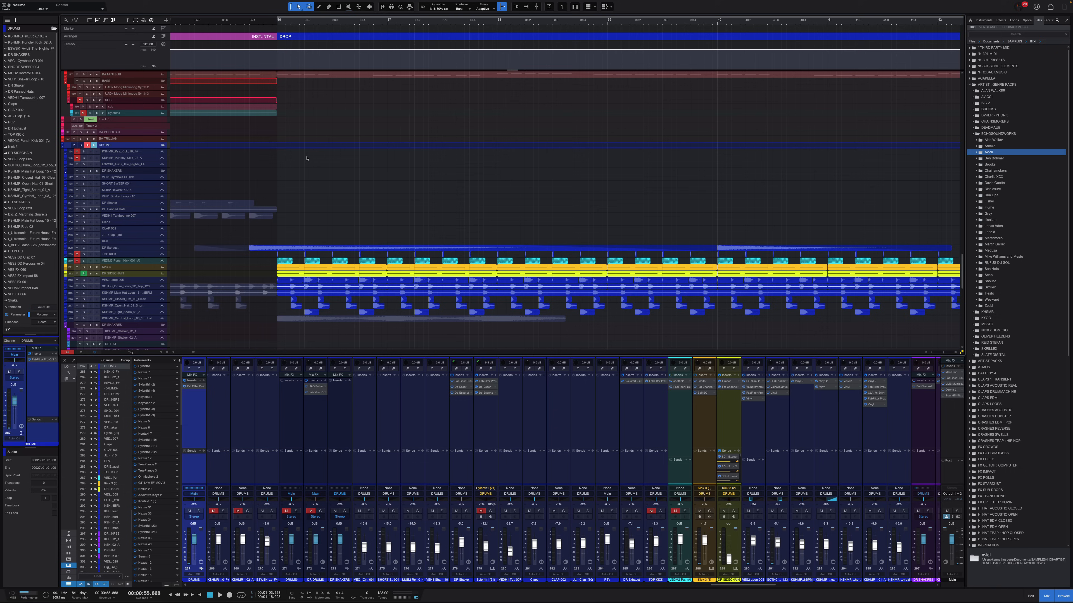
{"action": "scroll", "coordinate": [308, 161], "scroll_direction": "down", "scroll_amount": 4}
{"action": "key", "text": "shift+e"}
{"action": "left_click", "coordinate": [277, 24]}
{"action": "key", "text": "shift+e"}
{"action": "key", "text": "shift+e"}
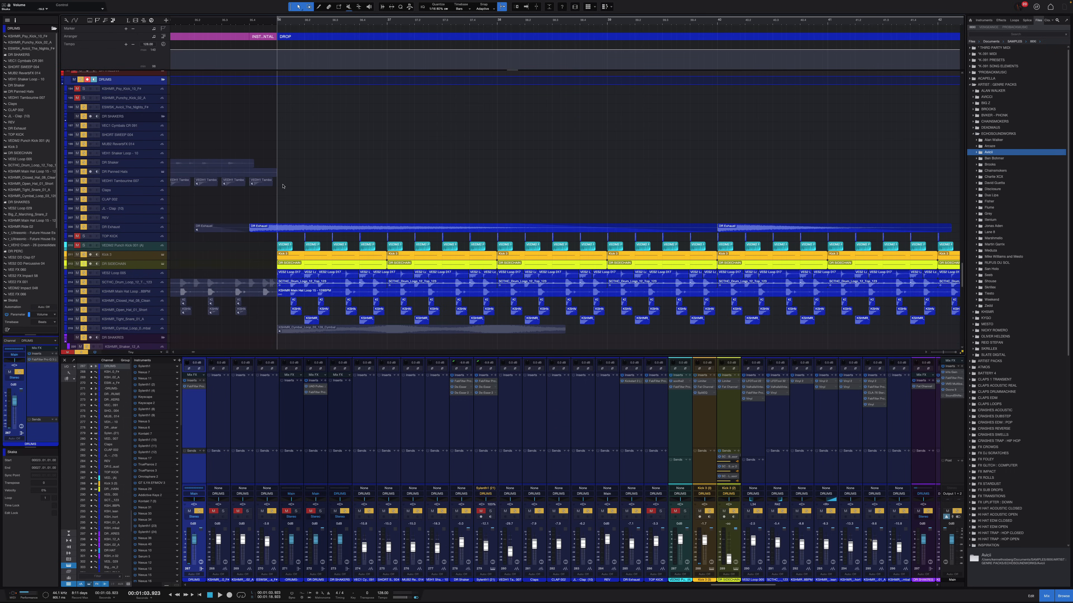
Step: Open the KICK 3 plugin on the orange kick track, play the DROP and move the plugin window aside
{"action": "left_click", "coordinate": [164, 303]}
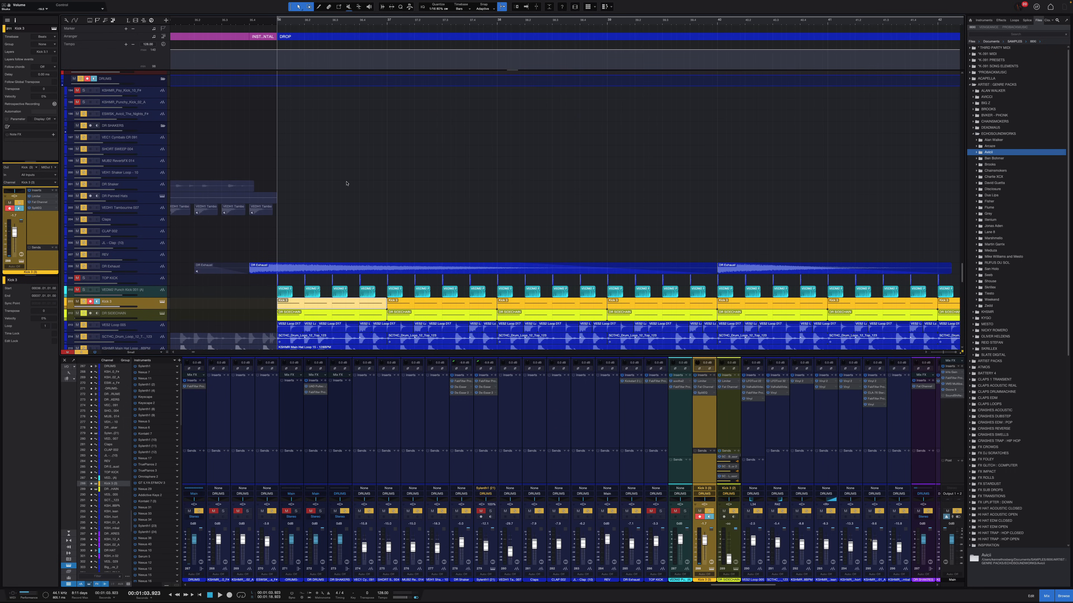
{"action": "key", "text": "shift+w"}
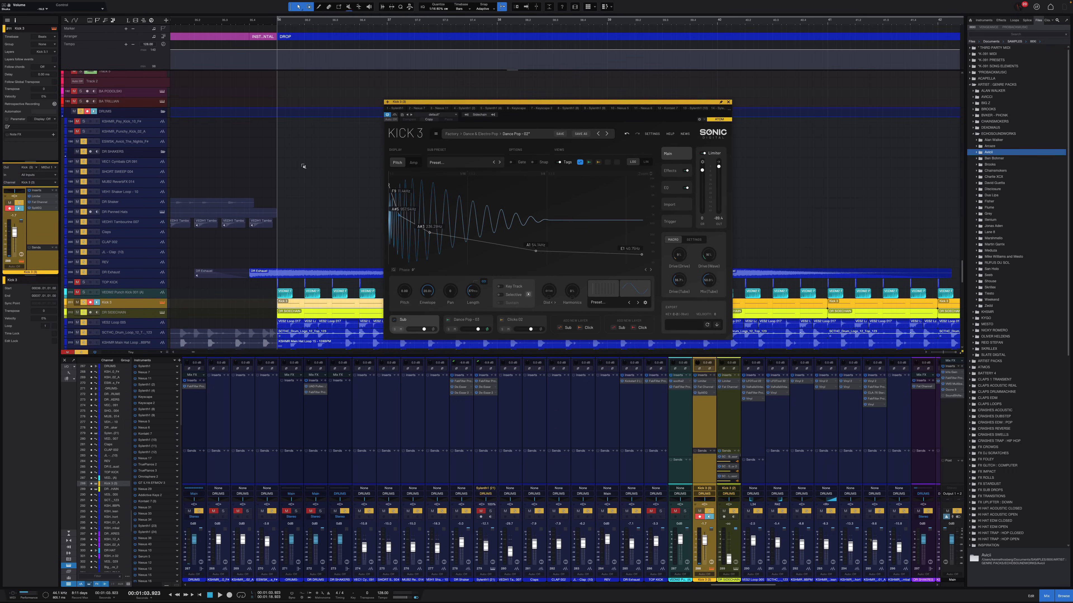
{"action": "key", "text": "w"}
{"action": "key", "text": "shift+w"}
{"action": "scroll", "coordinate": [317, 209], "scroll_direction": "down", "scroll_amount": 4}
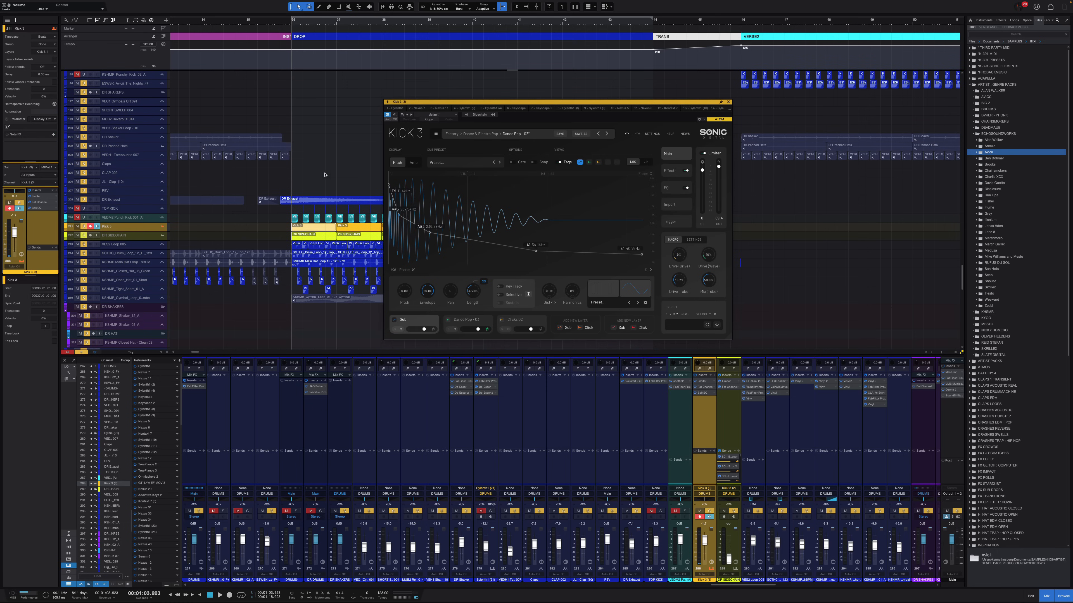
{"action": "scroll", "coordinate": [318, 139], "scroll_direction": "down", "scroll_amount": 3}
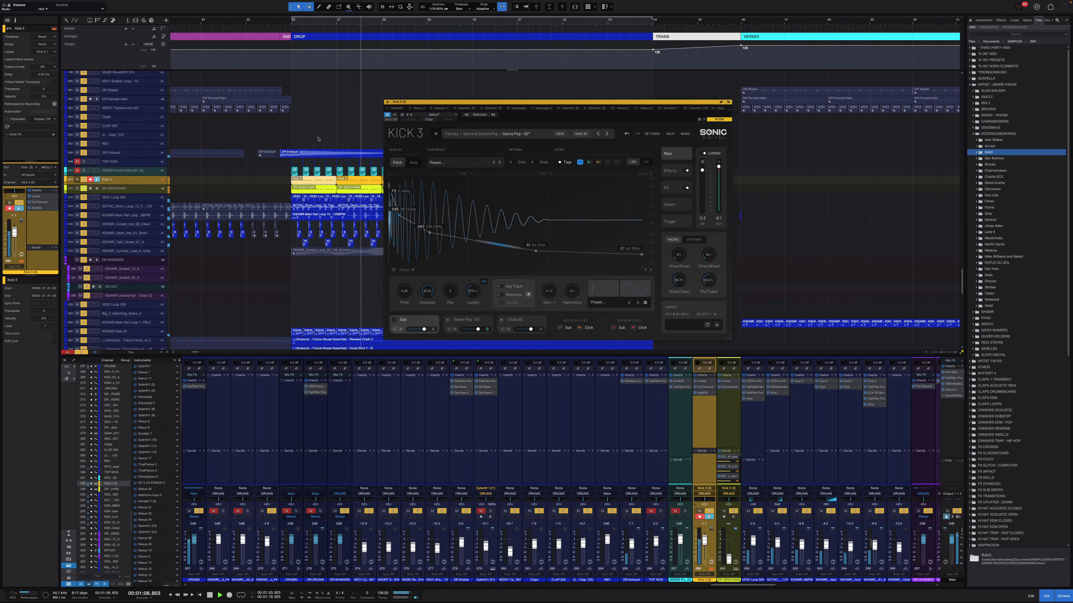
{"action": "left_click_drag", "start_coordinate": [468, 104], "coordinate": [717, 94]}
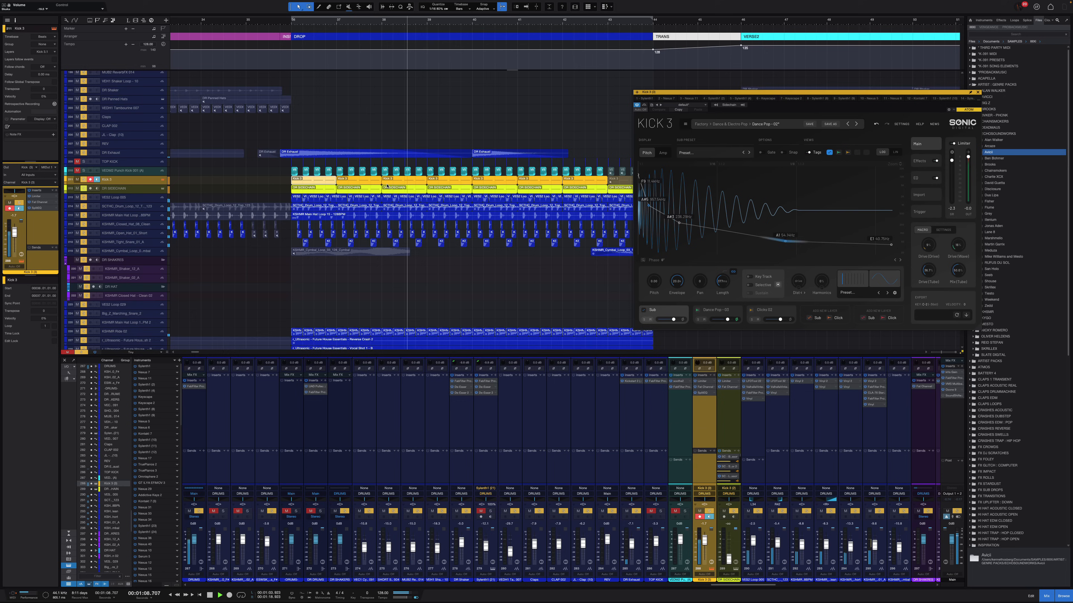
Step: Examine the kick, drum loop, hat and snare tracks during playback of the DROP
{"action": "scroll", "coordinate": [348, 199], "scroll_direction": "up", "scroll_amount": 1}
{"action": "scroll", "coordinate": [348, 199], "scroll_direction": "down", "scroll_amount": 3}
{"action": "scroll", "coordinate": [302, 168], "scroll_direction": "up", "scroll_amount": 4}
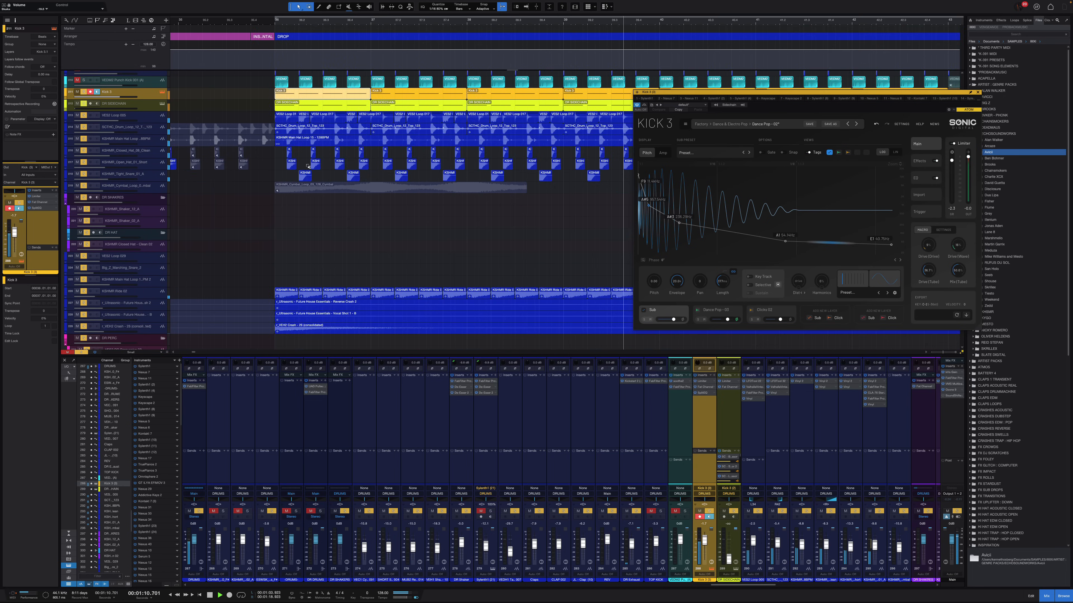
{"action": "scroll", "coordinate": [301, 168], "scroll_direction": "down", "scroll_amount": 3}
{"action": "scroll", "coordinate": [302, 168], "scroll_direction": "down", "scroll_amount": 3}
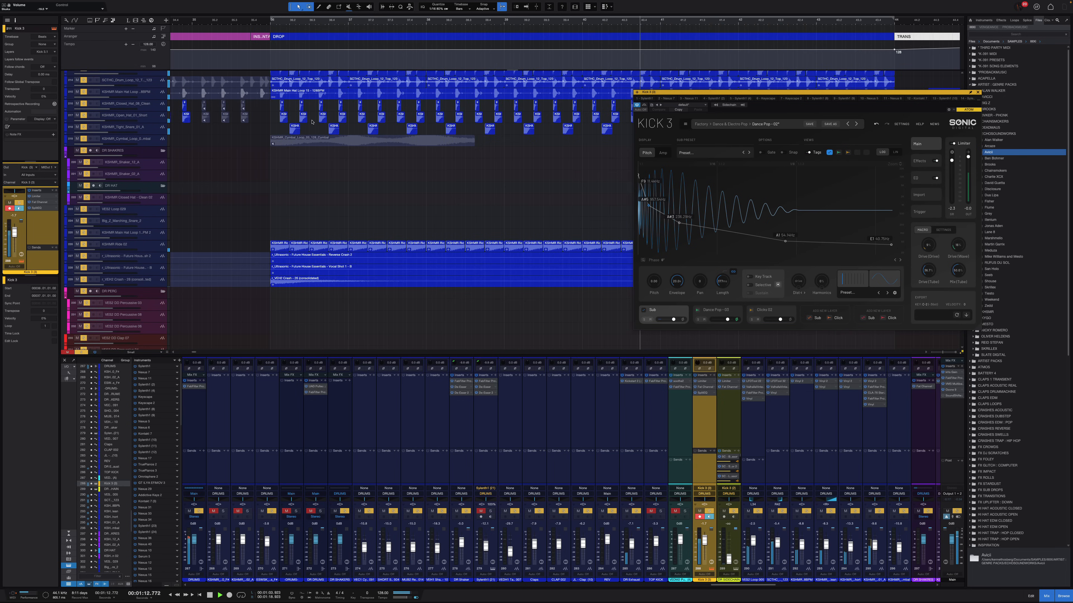
Step: Return to the start of the DROP and examine its ride, crash, FX and clap events
{"action": "scroll", "coordinate": [282, 119], "scroll_direction": "up", "scroll_amount": 4}
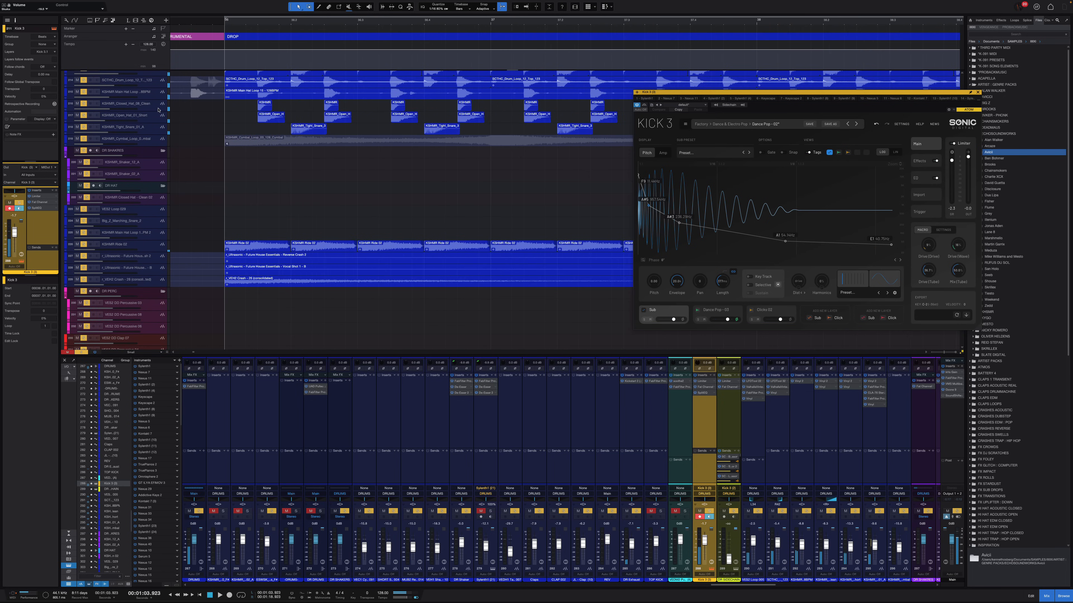
{"action": "scroll", "coordinate": [245, 139], "scroll_direction": "down", "scroll_amount": 3}
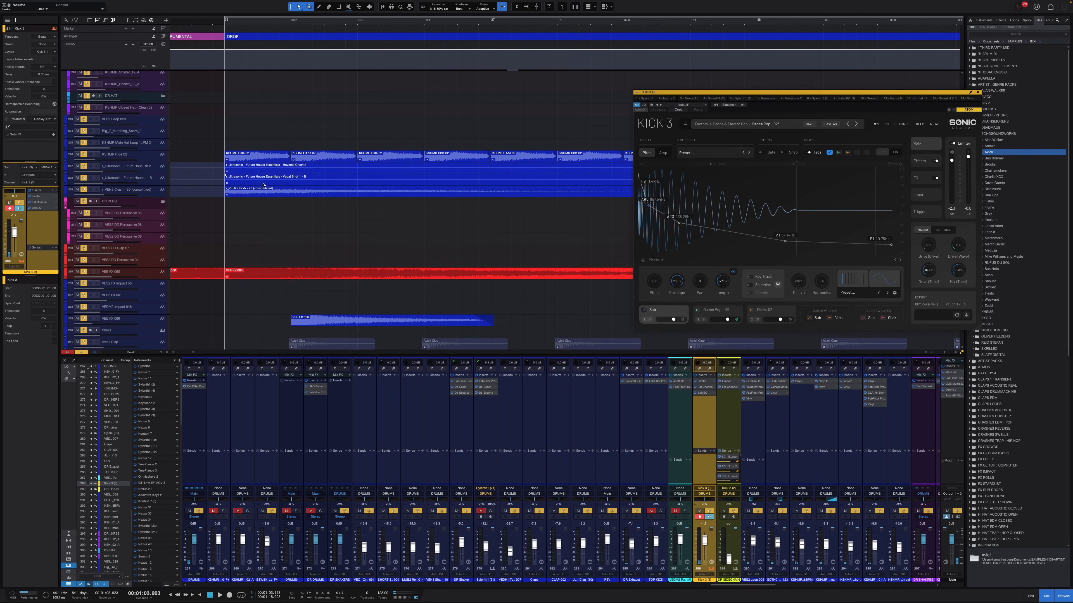
{"action": "scroll", "coordinate": [252, 196], "scroll_direction": "down", "scroll_amount": 5}
{"action": "scroll", "coordinate": [262, 203], "scroll_direction": "down", "scroll_amount": 5}
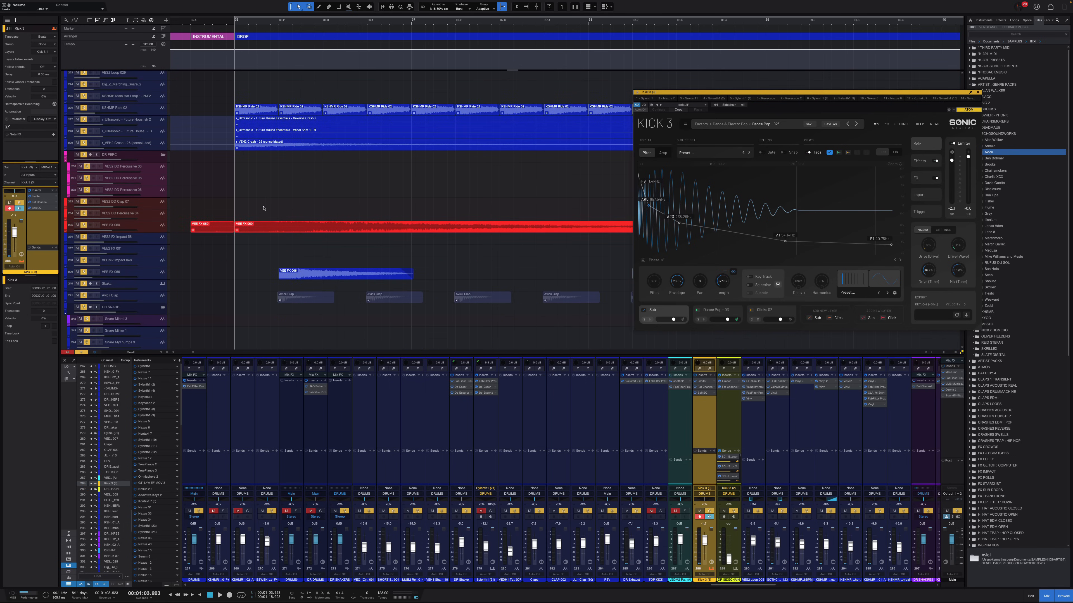
Step: Play from the end of the INSTRUMENTAL section into the DROP and examine the snare build-up, sidechain and shaker tracks
{"action": "scroll", "coordinate": [243, 108], "scroll_direction": "down", "scroll_amount": 3}
{"action": "scroll", "coordinate": [242, 113], "scroll_direction": "left", "scroll_amount": 2}
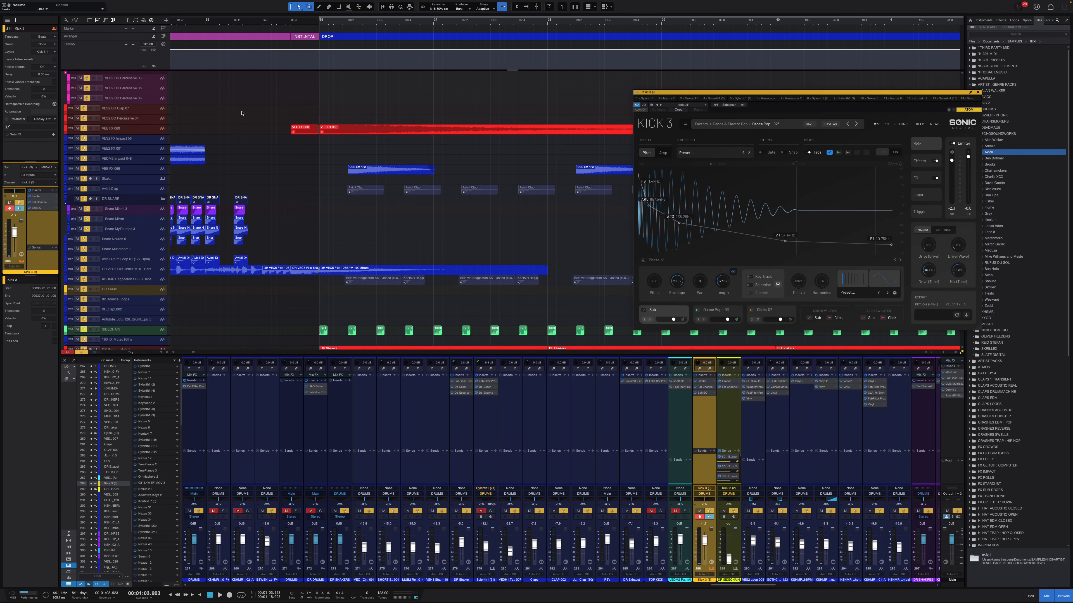
{"action": "scroll", "coordinate": [197, 38], "scroll_direction": "left", "scroll_amount": 5}
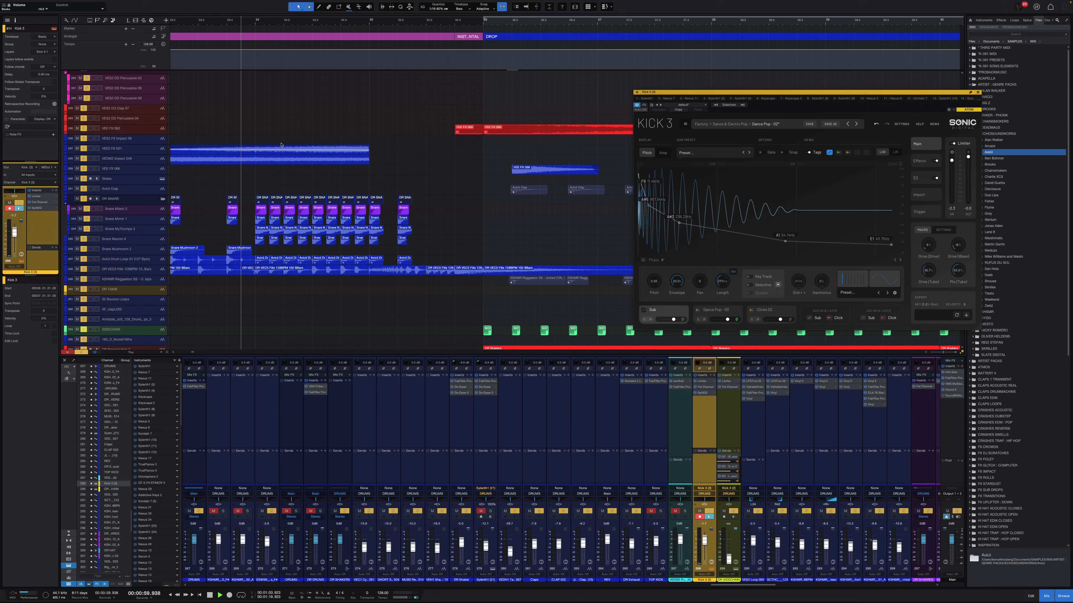
{"action": "scroll", "coordinate": [389, 153], "scroll_direction": "down", "scroll_amount": 5}
{"action": "scroll", "coordinate": [387, 161], "scroll_direction": "right", "scroll_amount": 1}
{"action": "scroll", "coordinate": [386, 177], "scroll_direction": "down", "scroll_amount": 2}
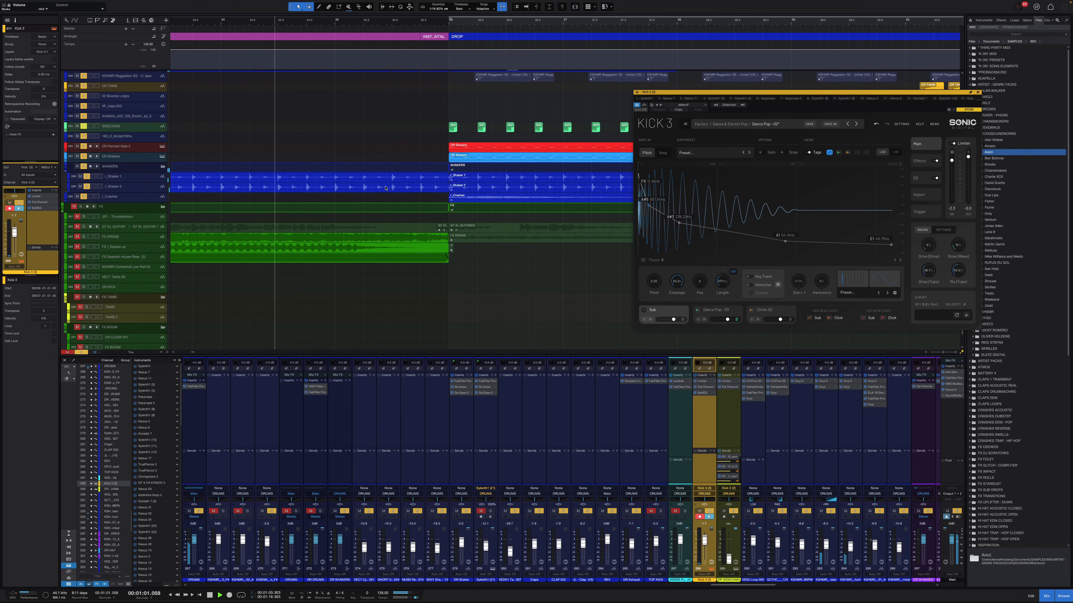
{"action": "scroll", "coordinate": [385, 188], "scroll_direction": "down", "scroll_amount": 2}
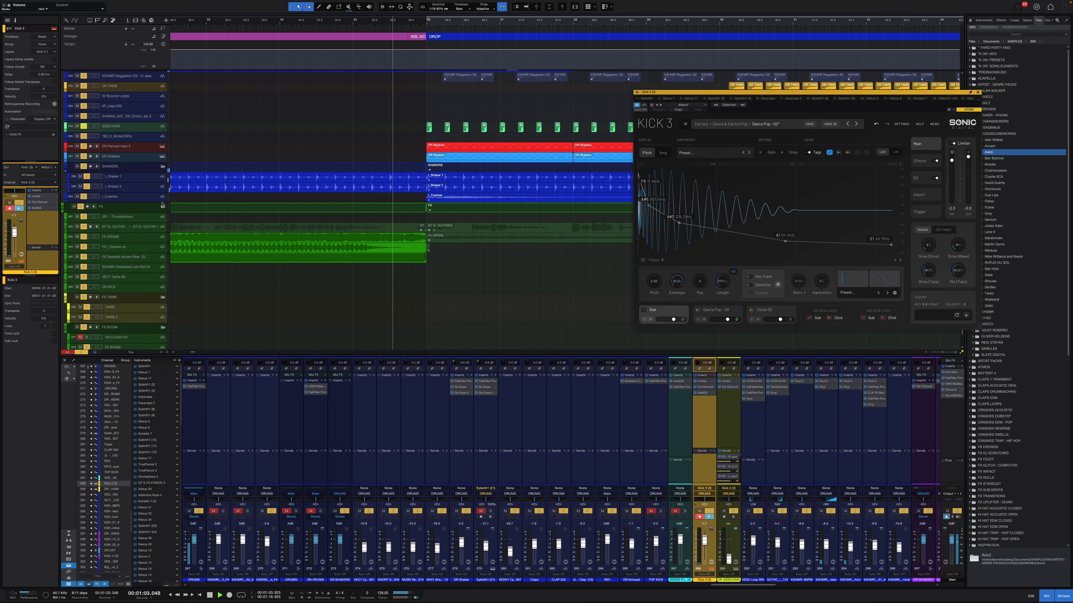
{"action": "scroll", "coordinate": [327, 191], "scroll_direction": "right", "scroll_amount": 2}
{"action": "scroll", "coordinate": [327, 191], "scroll_direction": "down", "scroll_amount": 2}
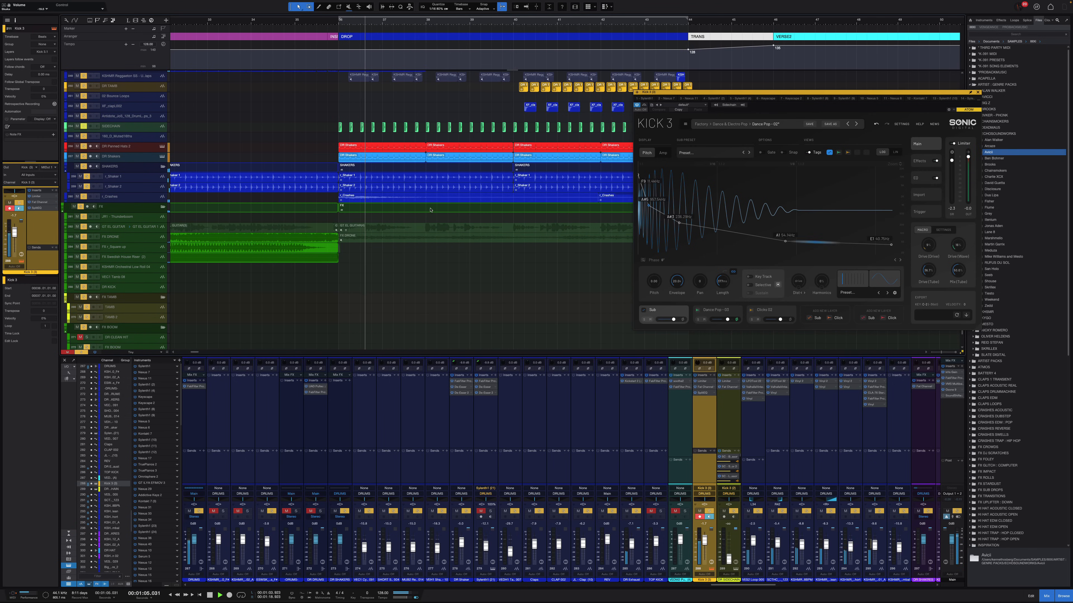
Step: Examine the ride, crash, kick, drum loop, FX and clap tracks while the DROP plays on
{"action": "scroll", "coordinate": [430, 210], "scroll_direction": "up", "scroll_amount": 3}
{"action": "scroll", "coordinate": [431, 210], "scroll_direction": "up", "scroll_amount": 14}
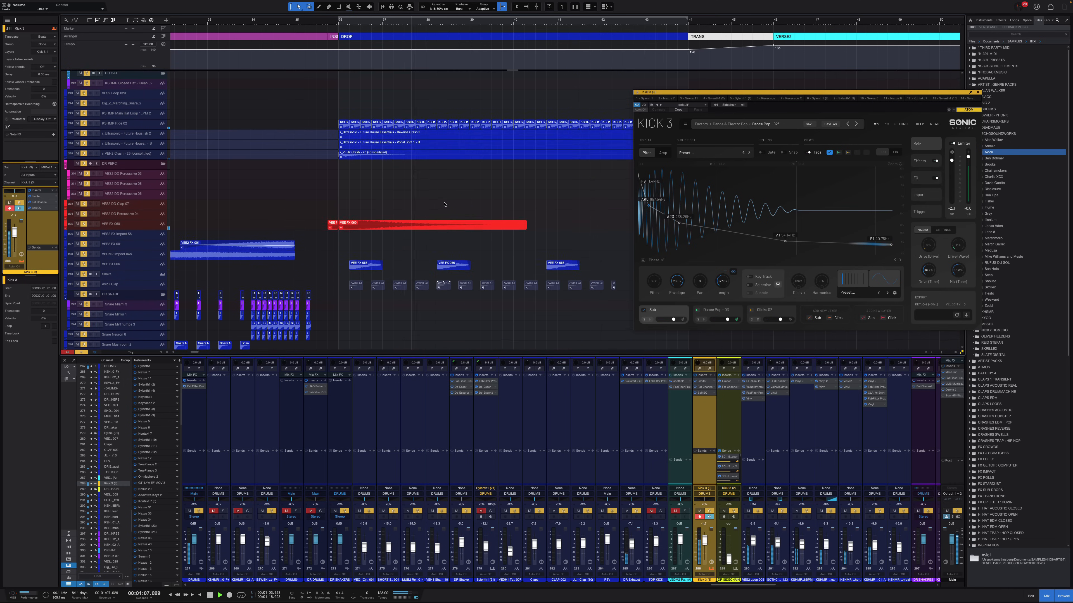
{"action": "scroll", "coordinate": [444, 204], "scroll_direction": "up", "scroll_amount": 2}
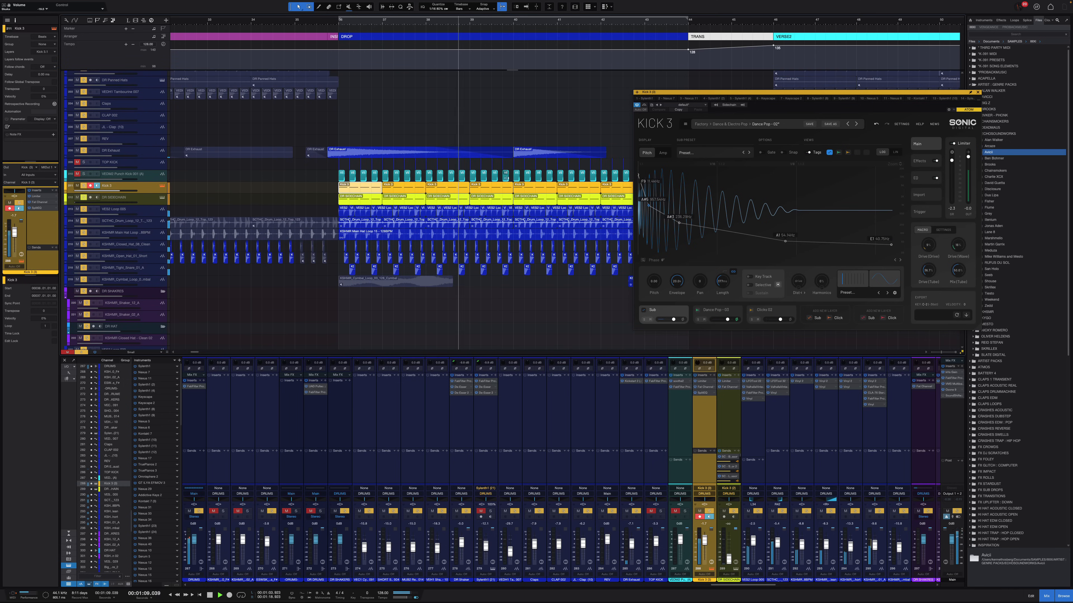
{"action": "scroll", "coordinate": [489, 181], "scroll_direction": "down", "scroll_amount": 1}
{"action": "scroll", "coordinate": [489, 181], "scroll_direction": "right", "scroll_amount": 3}
{"action": "scroll", "coordinate": [357, 171], "scroll_direction": "down", "scroll_amount": 1}
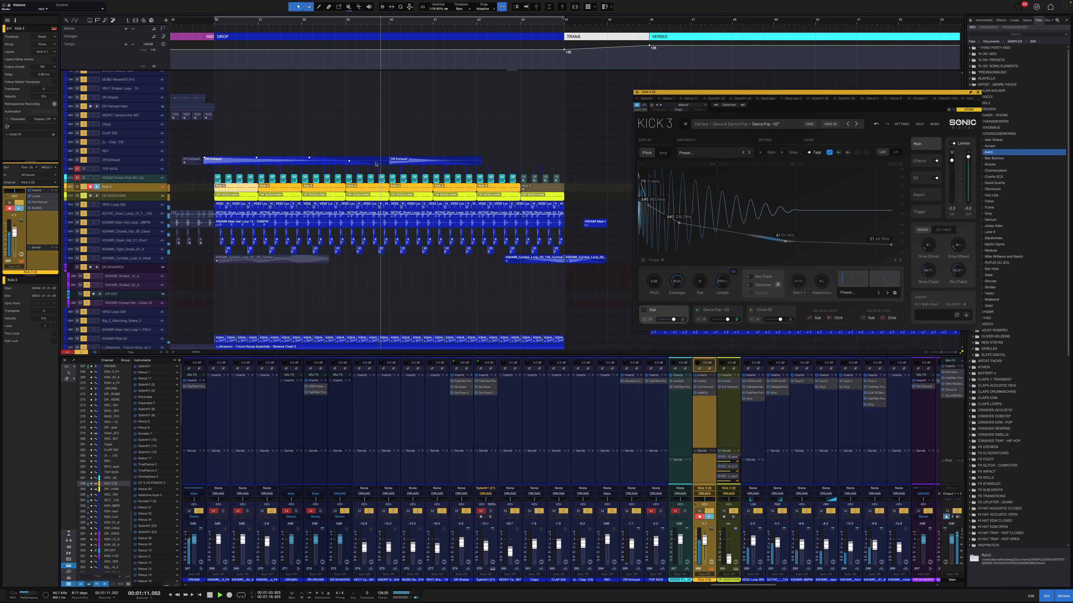
{"action": "scroll", "coordinate": [357, 172], "scroll_direction": "up", "scroll_amount": 1}
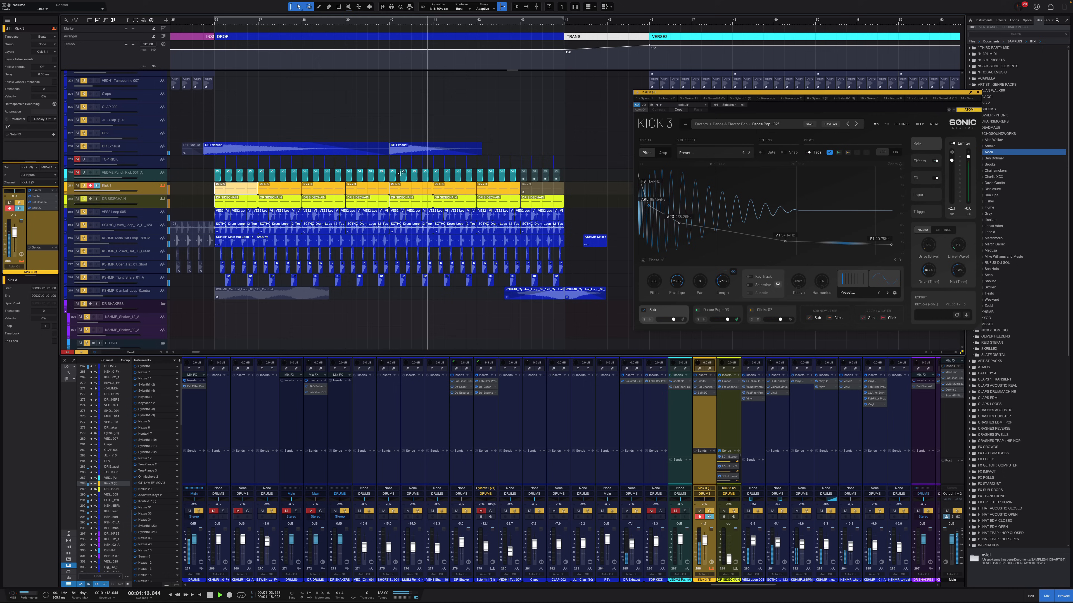
{"action": "scroll", "coordinate": [399, 250], "scroll_direction": "down", "scroll_amount": 10}
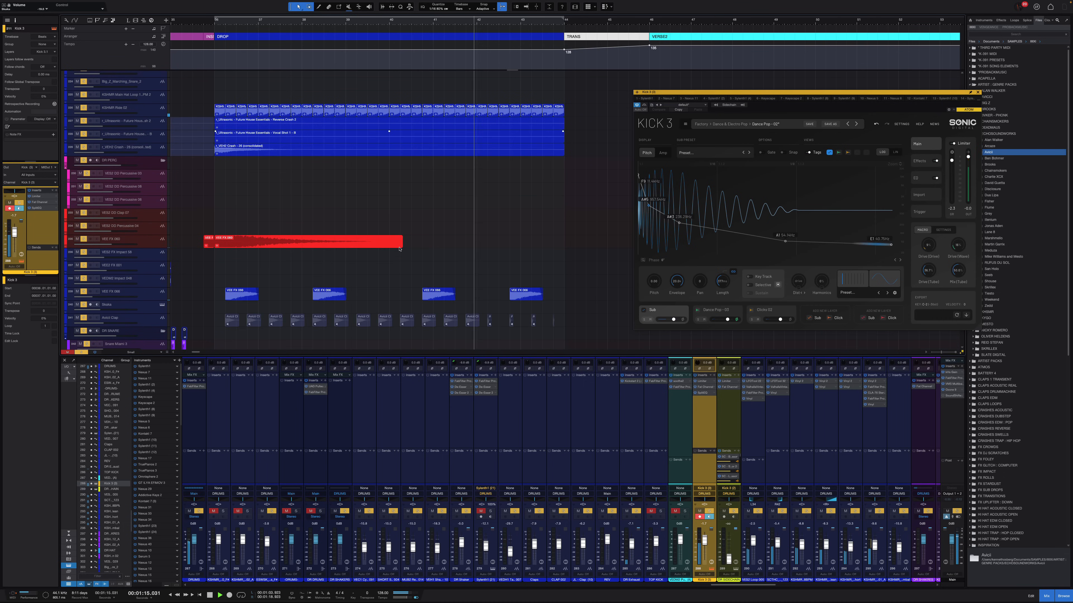
{"action": "scroll", "coordinate": [399, 250], "scroll_direction": "down", "scroll_amount": 3}
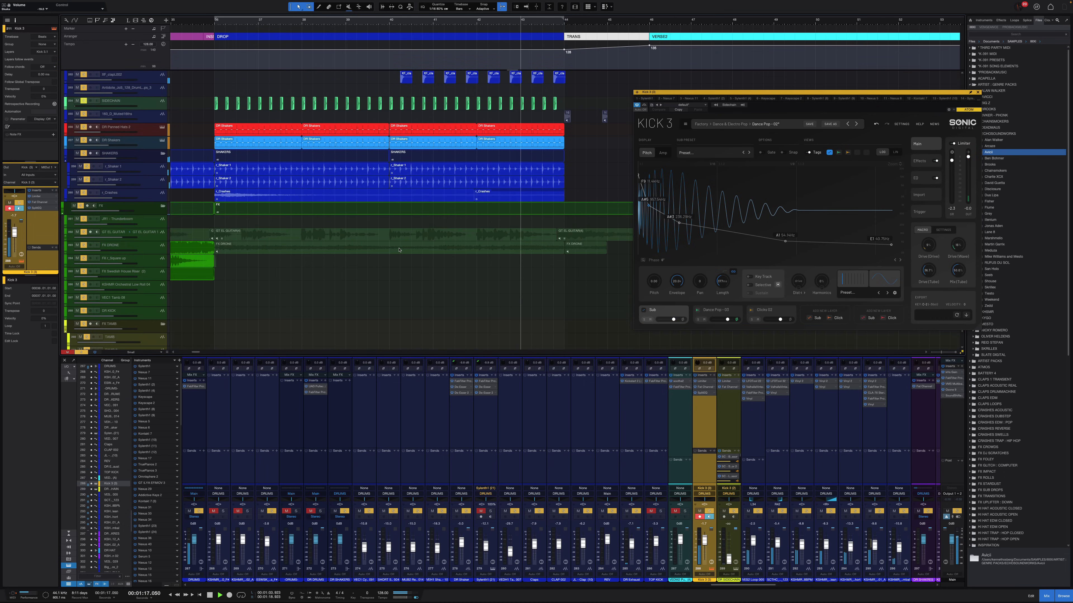
Step: Stop playback and clear the solo on the DRUMS tracks
{"action": "scroll", "coordinate": [399, 250], "scroll_direction": "up", "scroll_amount": 5}
{"action": "key", "text": "space"}
{"action": "scroll", "coordinate": [387, 131], "scroll_direction": "down", "scroll_amount": 1}
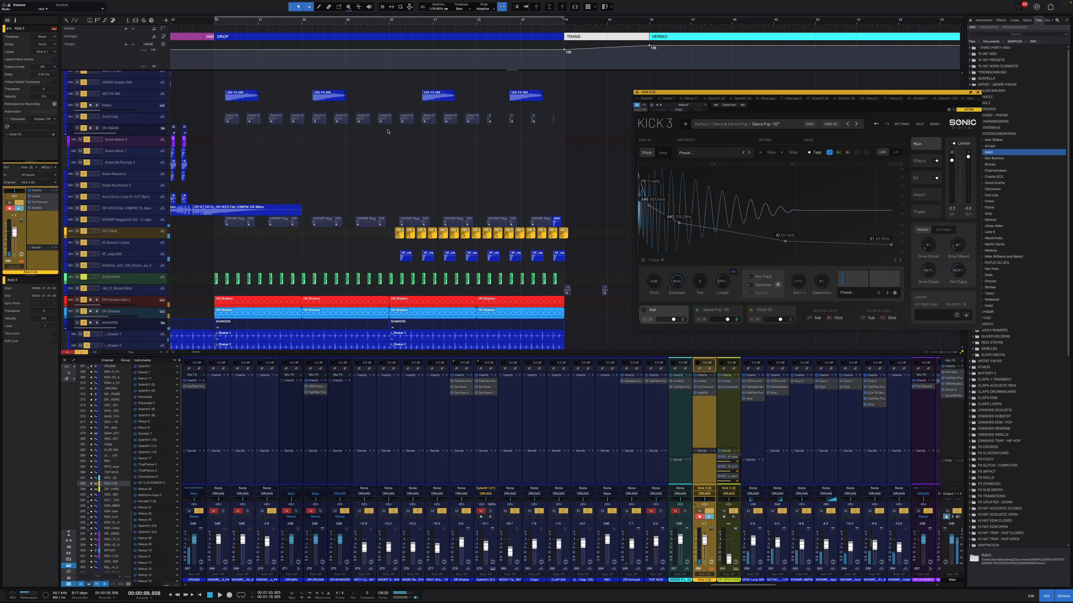
{"action": "key", "text": "shift+s"}
{"action": "scroll", "coordinate": [332, 148], "scroll_direction": "left", "scroll_amount": 4}
{"action": "scroll", "coordinate": [428, 171], "scroll_direction": "down", "scroll_amount": 1}
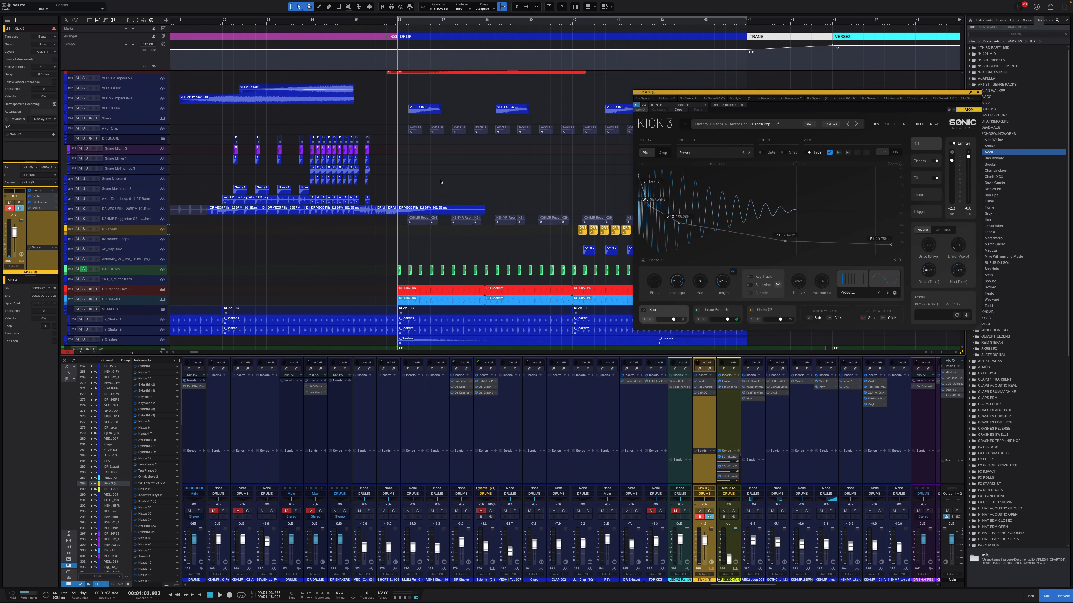
Step: Close the KICK 3 plugin window and select the ride and crash events in the DROP
{"action": "scroll", "coordinate": [480, 239], "scroll_direction": "up", "scroll_amount": 2}
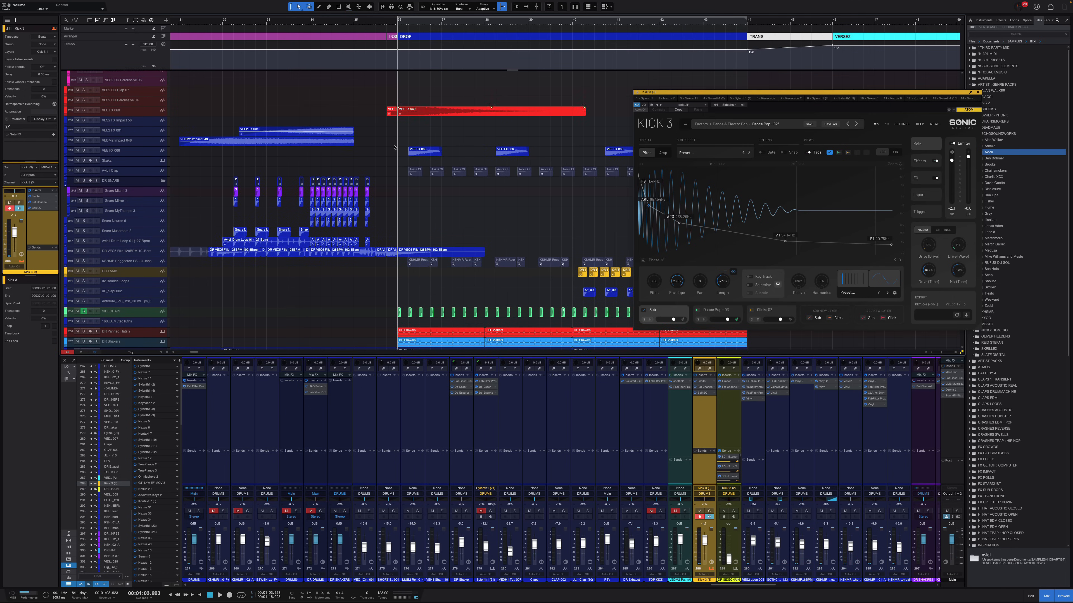
{"action": "scroll", "coordinate": [443, 186], "scroll_direction": "up", "scroll_amount": 5}
{"action": "scroll", "coordinate": [438, 149], "scroll_direction": "up", "scroll_amount": 3}
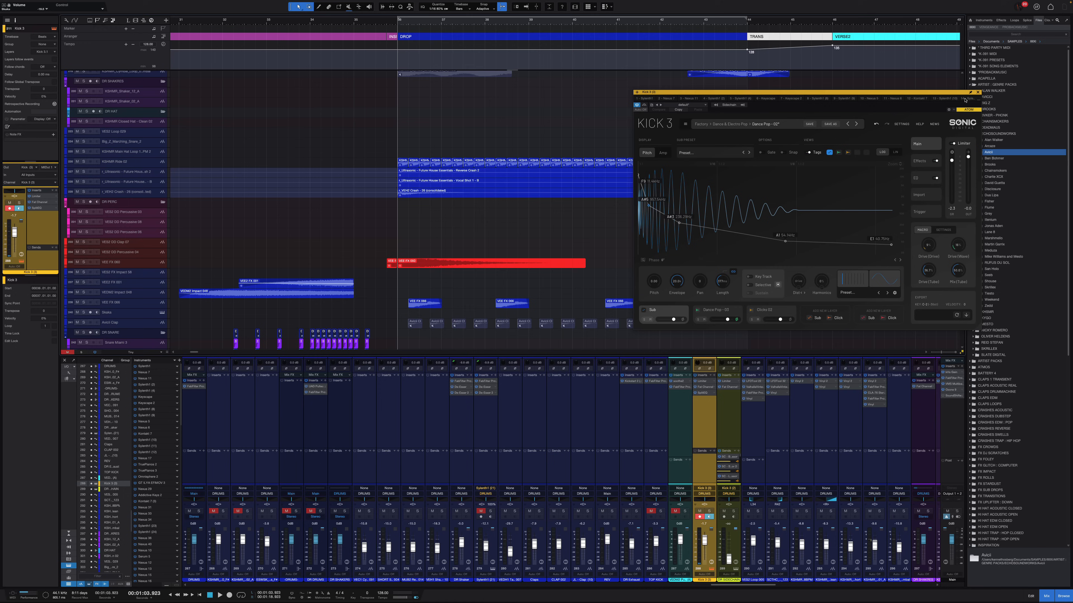
{"action": "left_click", "coordinate": [978, 92]}
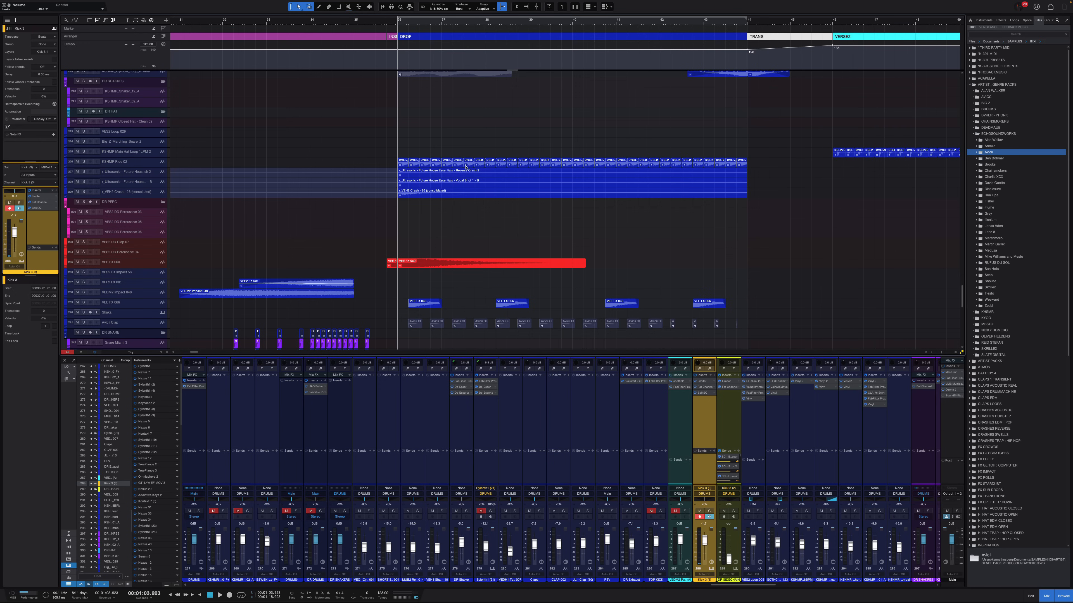
{"action": "left_click_drag", "start_coordinate": [401, 147], "coordinate": [778, 240]}
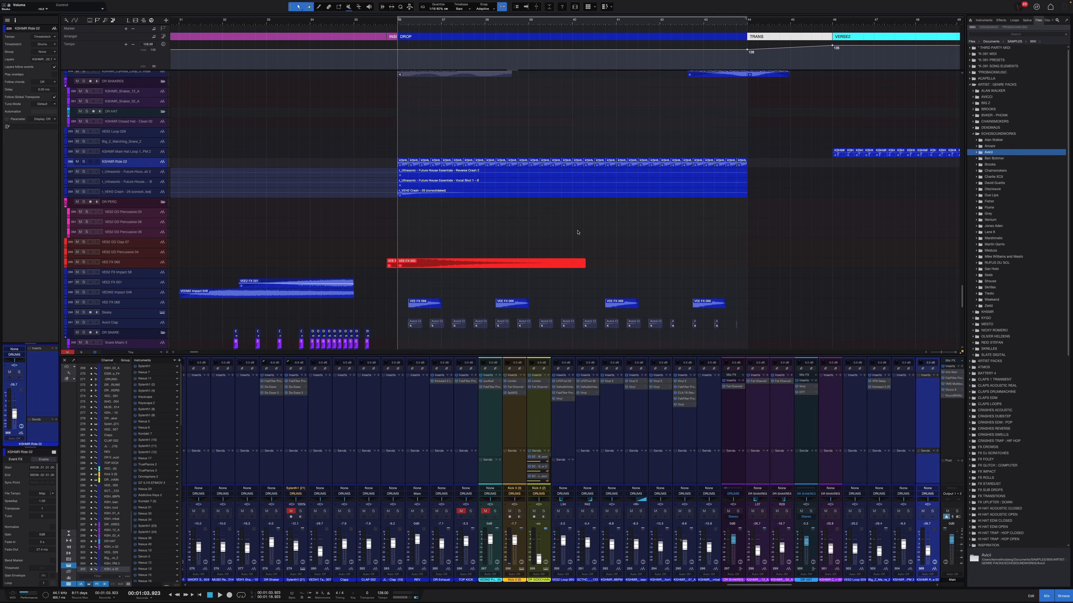
Step: Place the playhead at the start of the VERSE2 section
{"action": "scroll", "coordinate": [576, 230], "scroll_direction": "up", "scroll_amount": 10}
{"action": "scroll", "coordinate": [575, 230], "scroll_direction": "right", "scroll_amount": 6}
{"action": "key", "text": "w"}
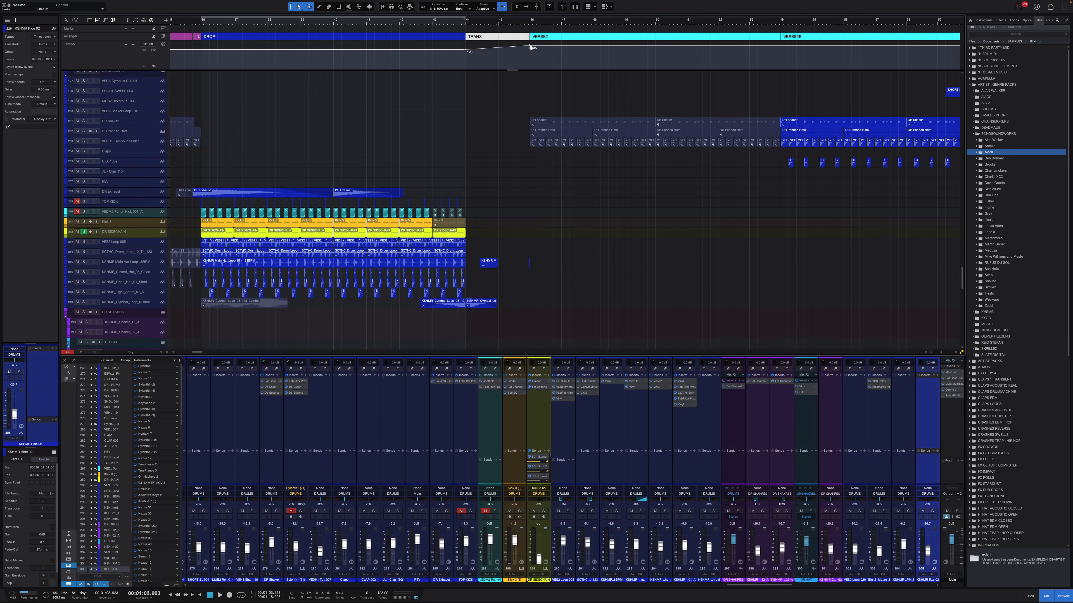
{"action": "left_click", "coordinate": [531, 22]}
{"action": "scroll", "coordinate": [373, 211], "scroll_direction": "right", "scroll_amount": 7}
{"action": "scroll", "coordinate": [373, 211], "scroll_direction": "down", "scroll_amount": 7}
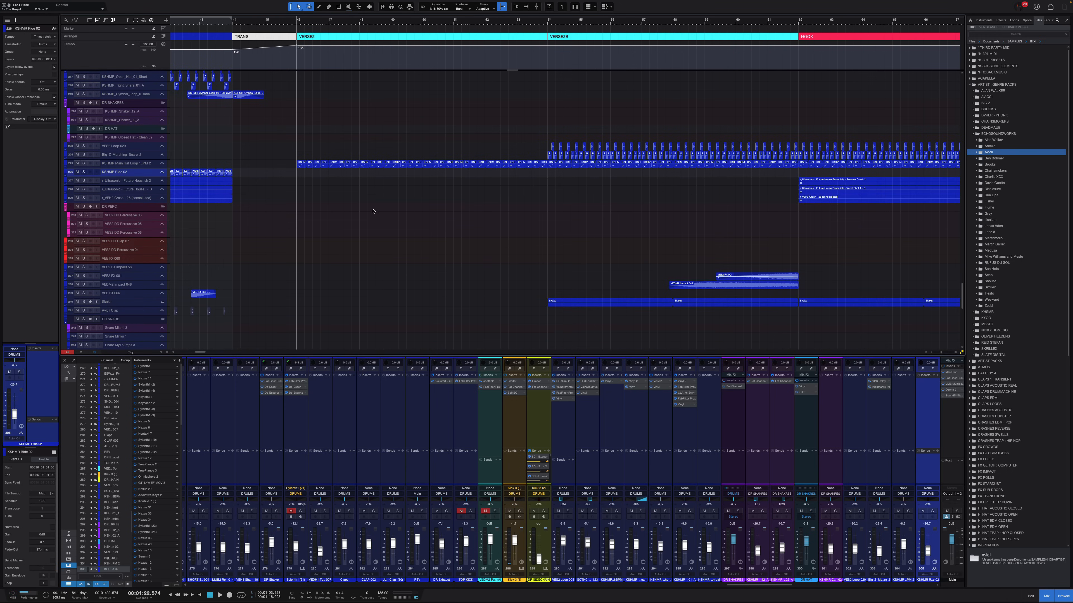
Step: Solo the KSHMR Main Hat Loop track used in VERSE2 and play the section
{"action": "left_click", "coordinate": [157, 166]}
{"action": "key", "text": "s"}
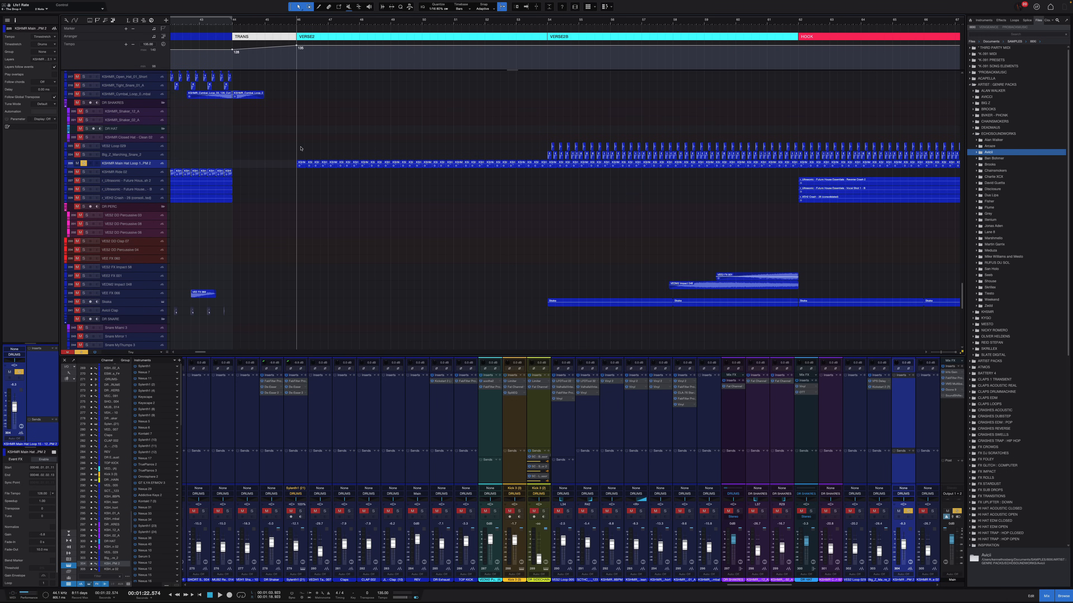
{"action": "scroll", "coordinate": [300, 148], "scroll_direction": "up", "scroll_amount": 5}
{"action": "key", "text": "shift+e"}
{"action": "scroll", "coordinate": [311, 182], "scroll_direction": "up", "scroll_amount": 12}
{"action": "key", "text": "space"}
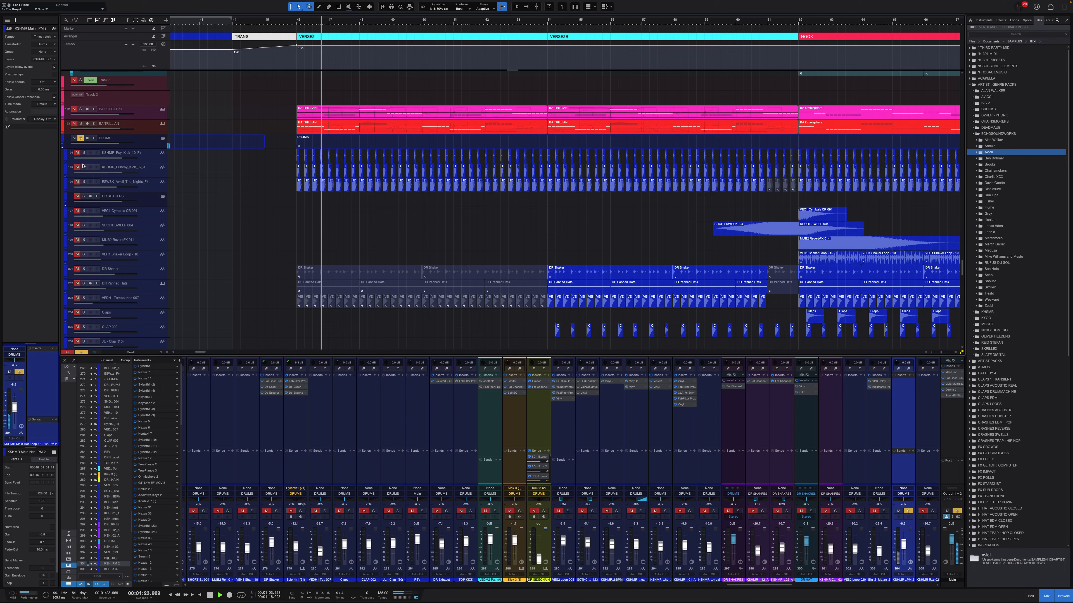
Step: Add the third kick track under DRUMS to the solo during playback, and extend the solo to the whole DRUMS folder
{"action": "left_click", "coordinate": [84, 181]}
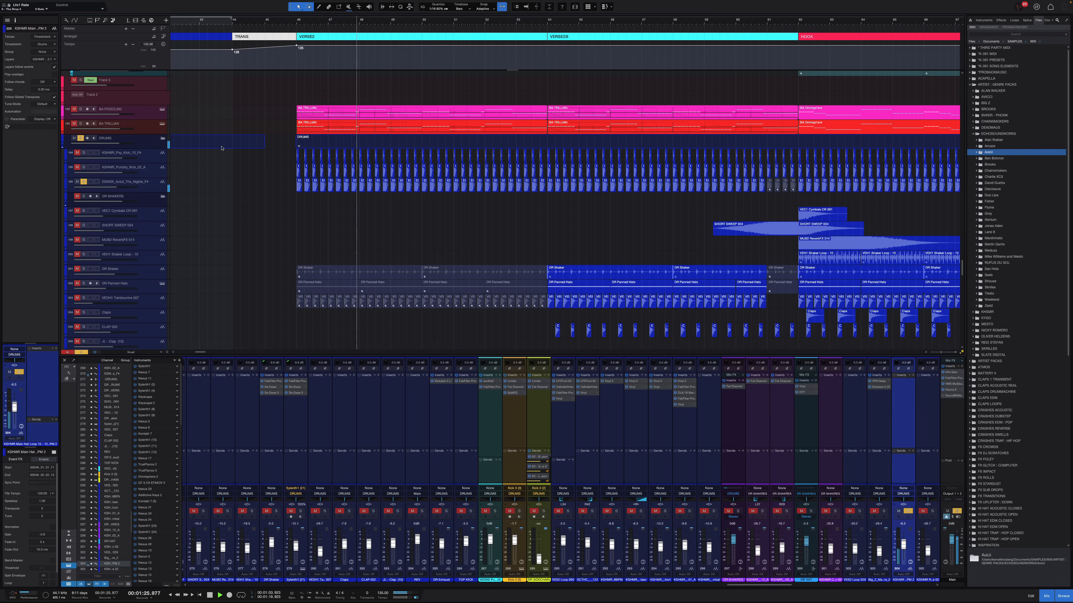
{"action": "scroll", "coordinate": [156, 176], "scroll_direction": "down", "scroll_amount": 5}
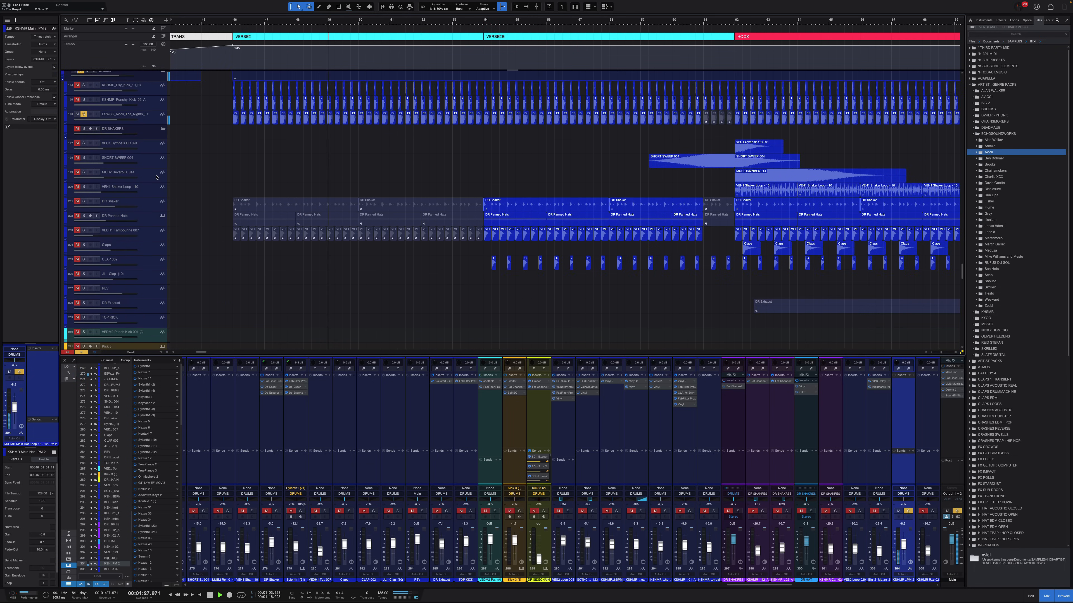
{"action": "key", "text": "shift+w"}
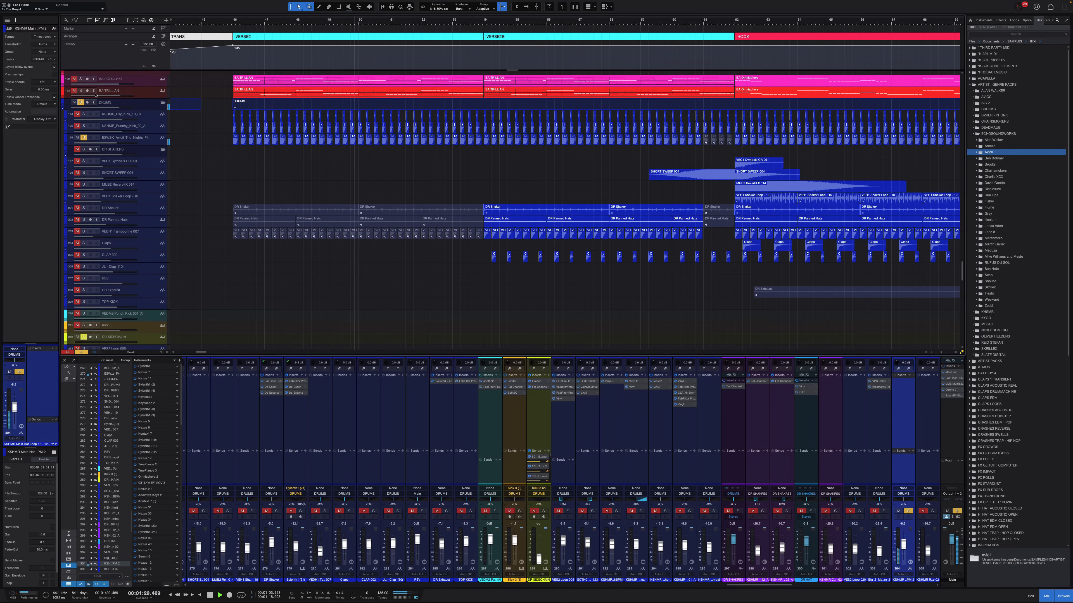
{"action": "left_click", "coordinate": [134, 105]}
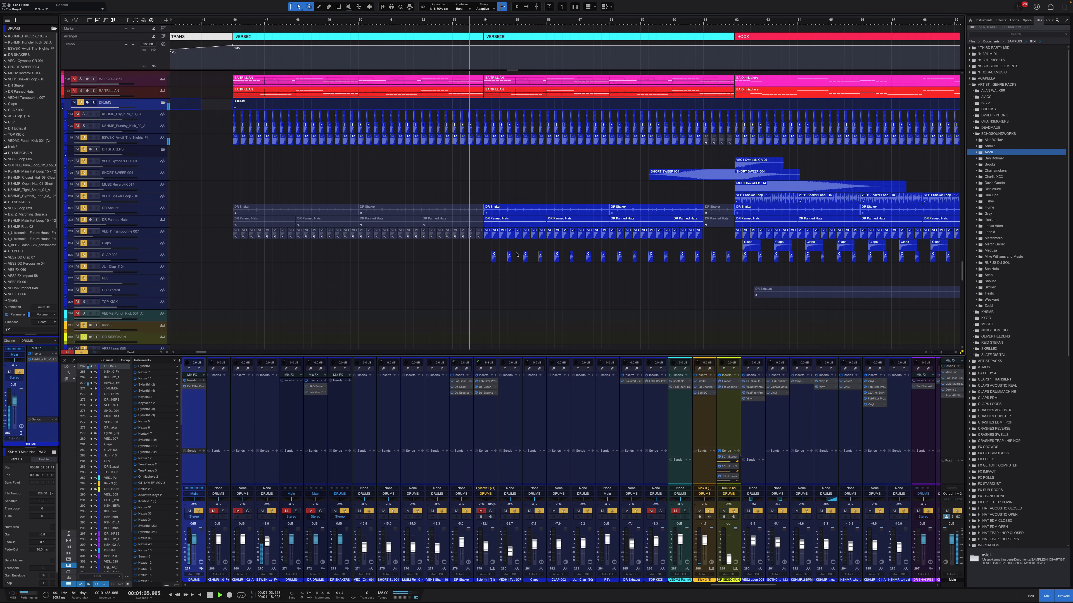
Step: Examine the kick, shaker, panned hats, tambourine, clap and sweep tracks as VERSE2B plays into the HOOK
{"action": "scroll", "coordinate": [525, 237], "scroll_direction": "right", "scroll_amount": 2}
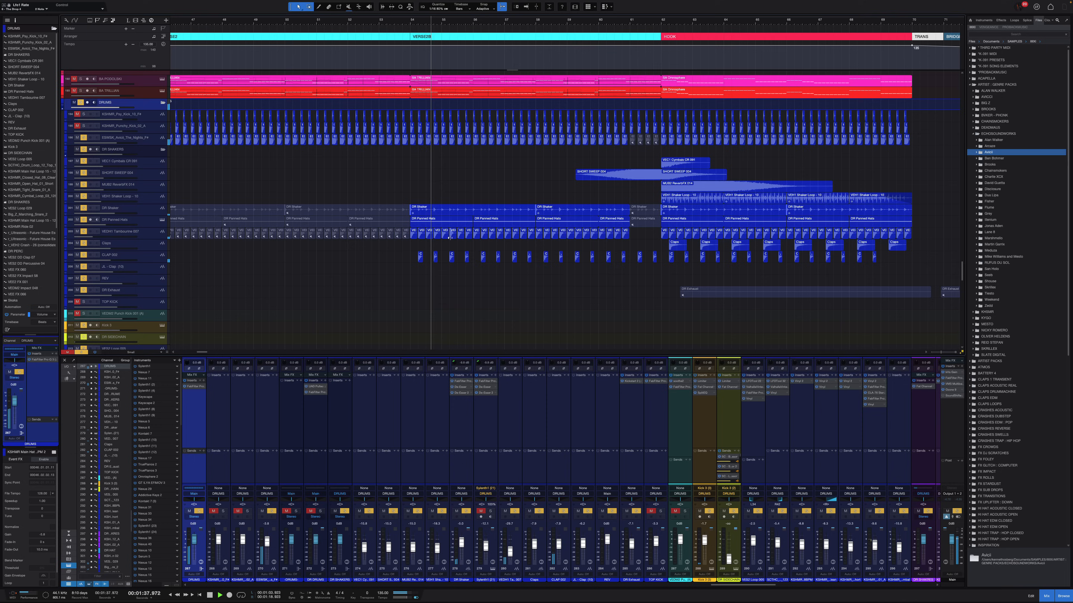
{"action": "scroll", "coordinate": [450, 238], "scroll_direction": "down", "scroll_amount": 3}
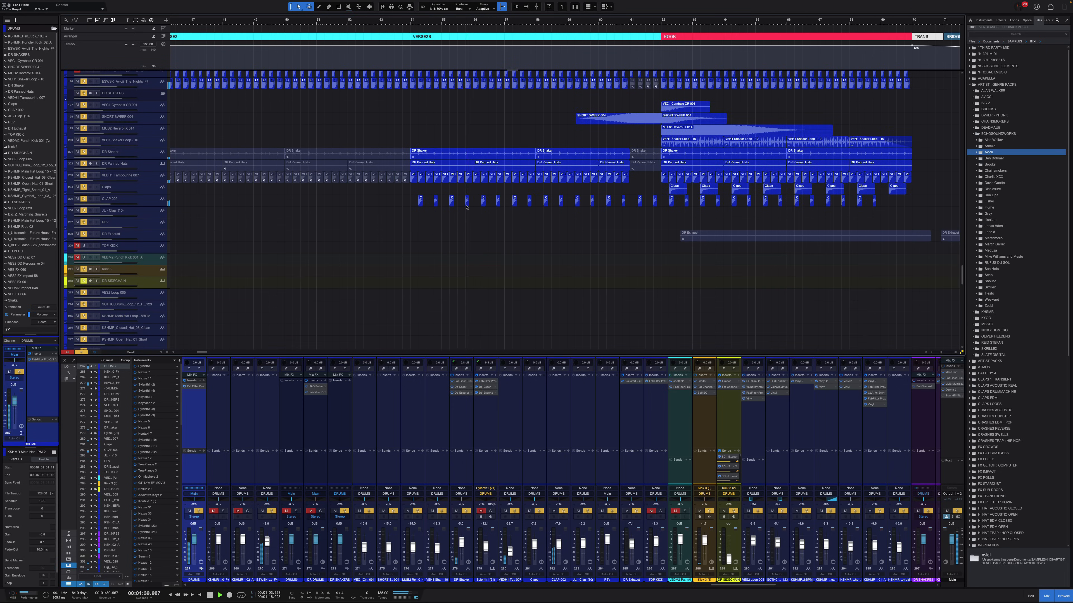
{"action": "scroll", "coordinate": [471, 207], "scroll_direction": "up", "scroll_amount": 2}
{"action": "scroll", "coordinate": [492, 204], "scroll_direction": "up", "scroll_amount": 5}
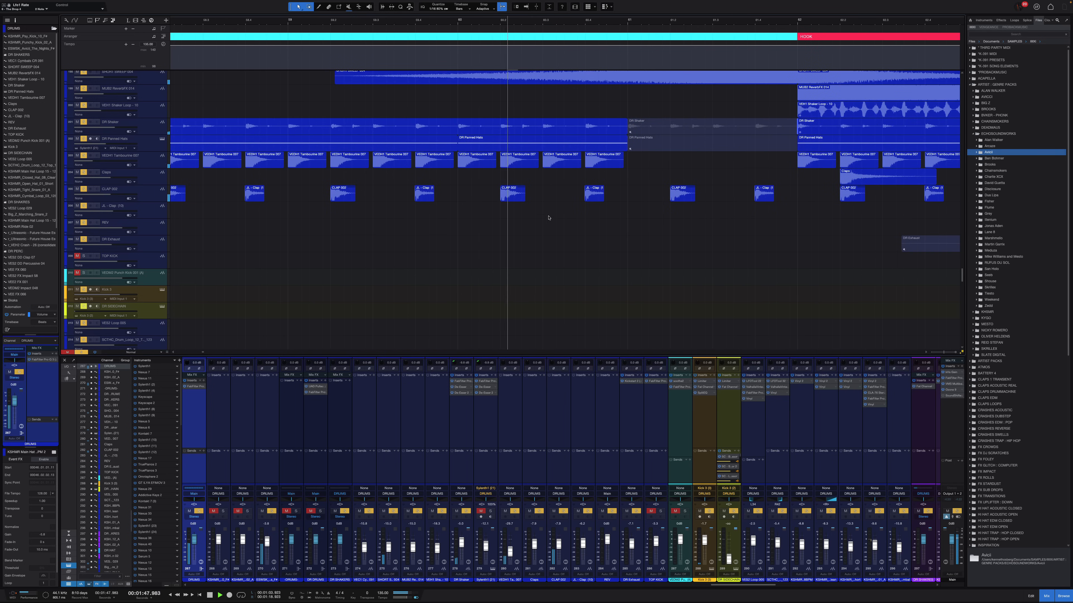
{"action": "scroll", "coordinate": [570, 216], "scroll_direction": "down", "scroll_amount": 5}
{"action": "scroll", "coordinate": [634, 211], "scroll_direction": "down", "scroll_amount": 4}
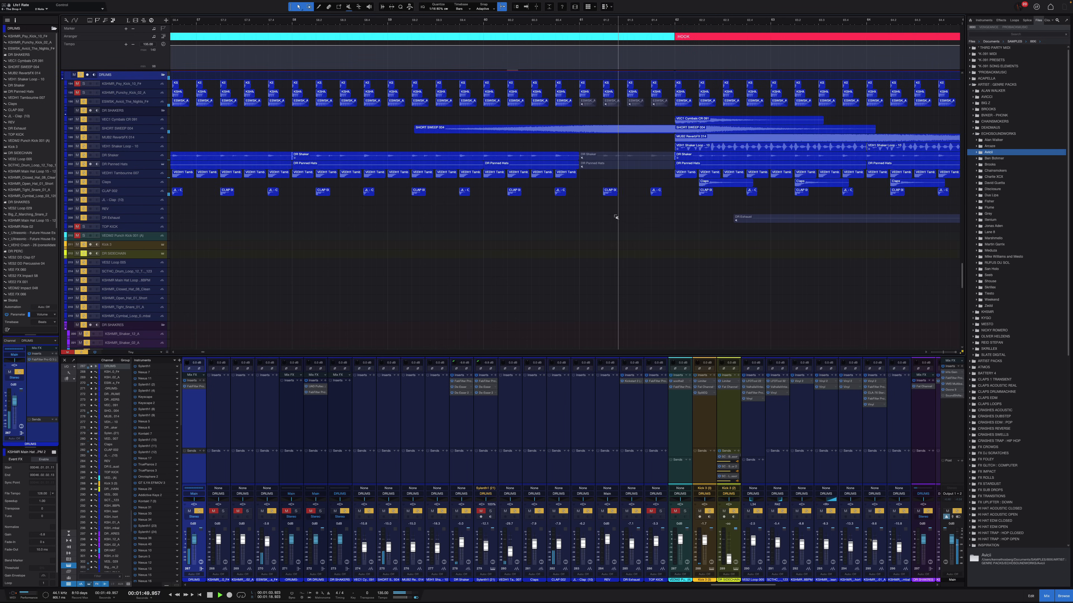
{"action": "scroll", "coordinate": [616, 217], "scroll_direction": "down", "scroll_amount": 4}
{"action": "scroll", "coordinate": [589, 215], "scroll_direction": "down", "scroll_amount": 2}
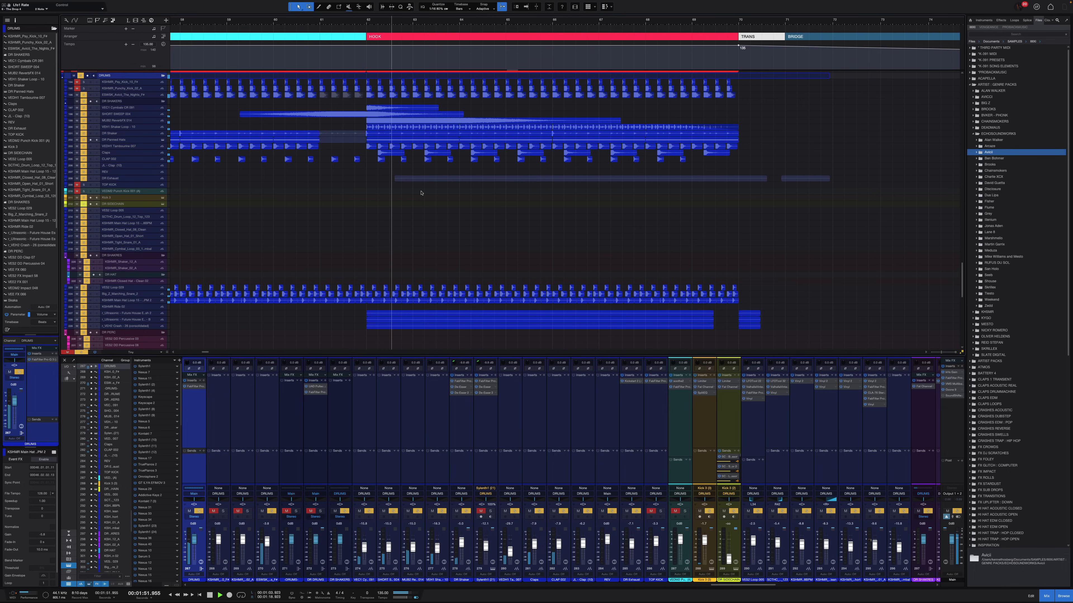
Step: Select the first Claps event in the HOOK and add the pink and red bass tracks above DRUMS to the solo
{"action": "scroll", "coordinate": [421, 192], "scroll_direction": "up", "scroll_amount": 3}
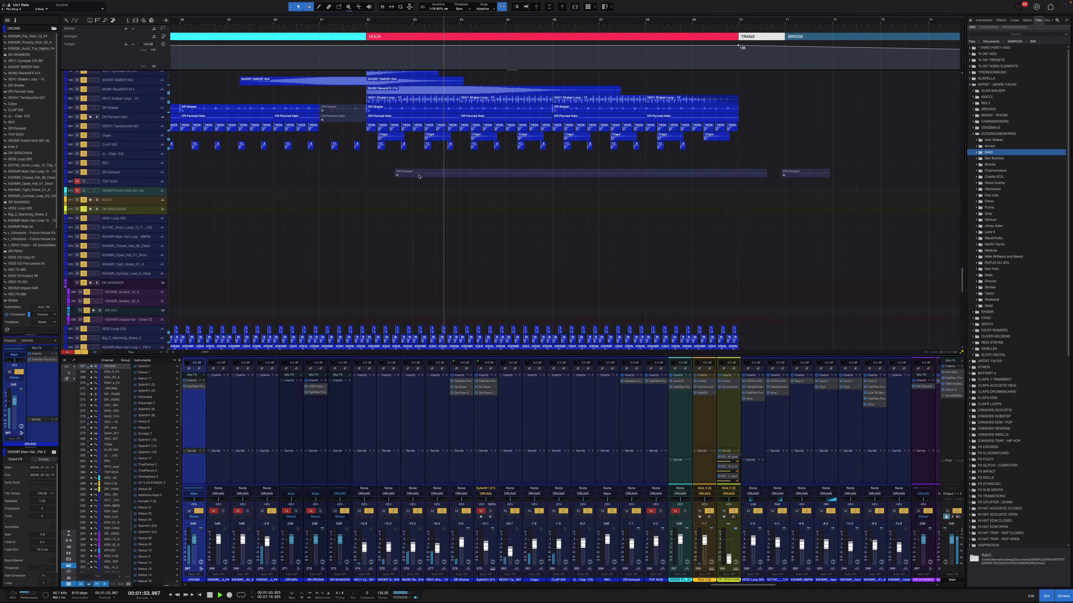
{"action": "left_click", "coordinate": [395, 137]}
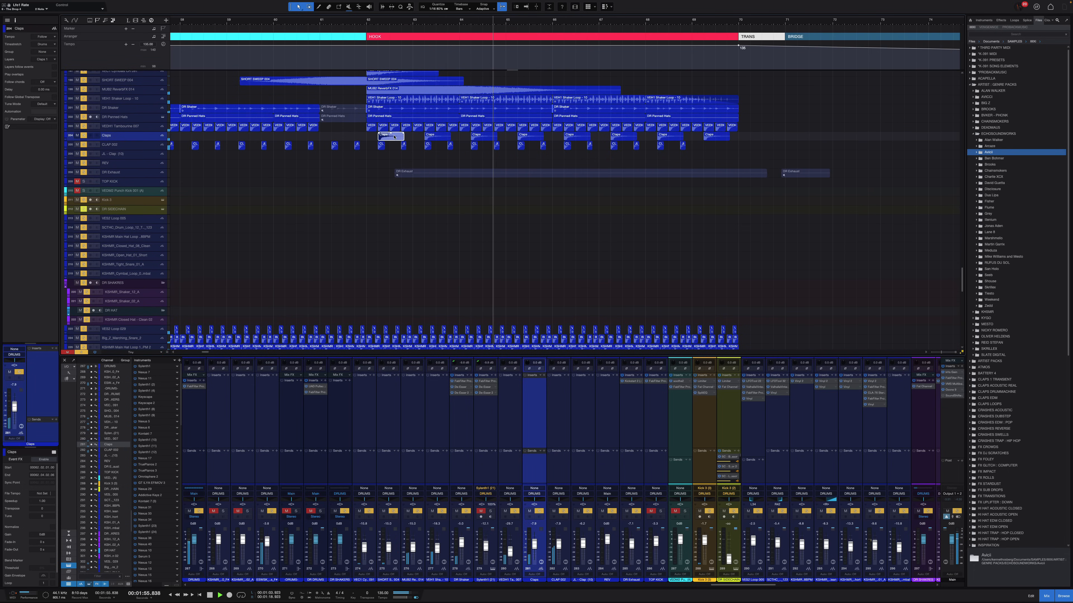
{"action": "scroll", "coordinate": [401, 177], "scroll_direction": "up", "scroll_amount": 3}
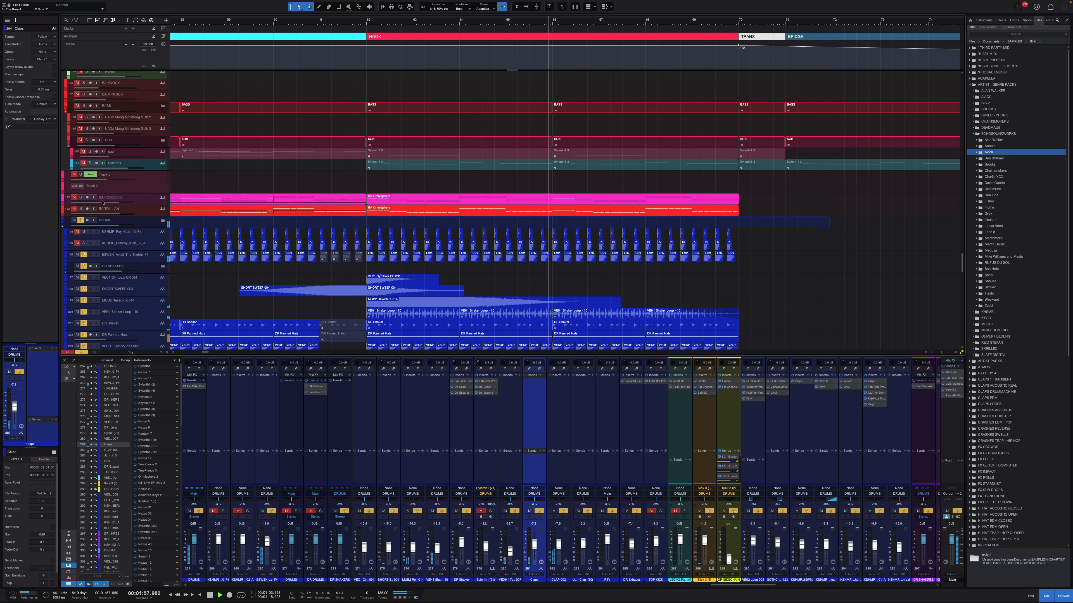
{"action": "scroll", "coordinate": [370, 224], "scroll_direction": "down", "scroll_amount": 6}
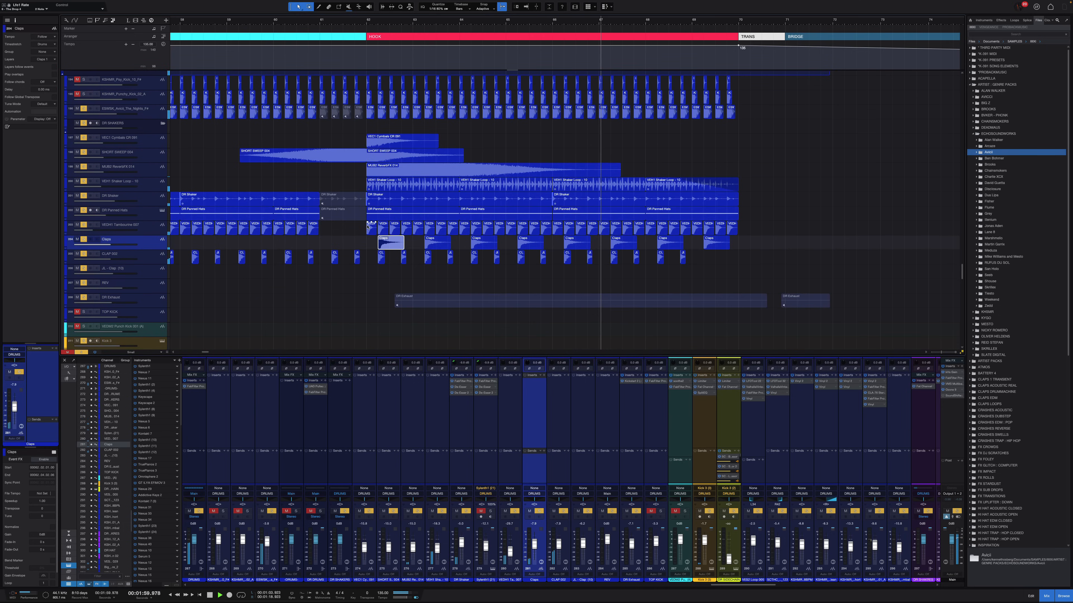
{"action": "key", "text": "shift+w"}
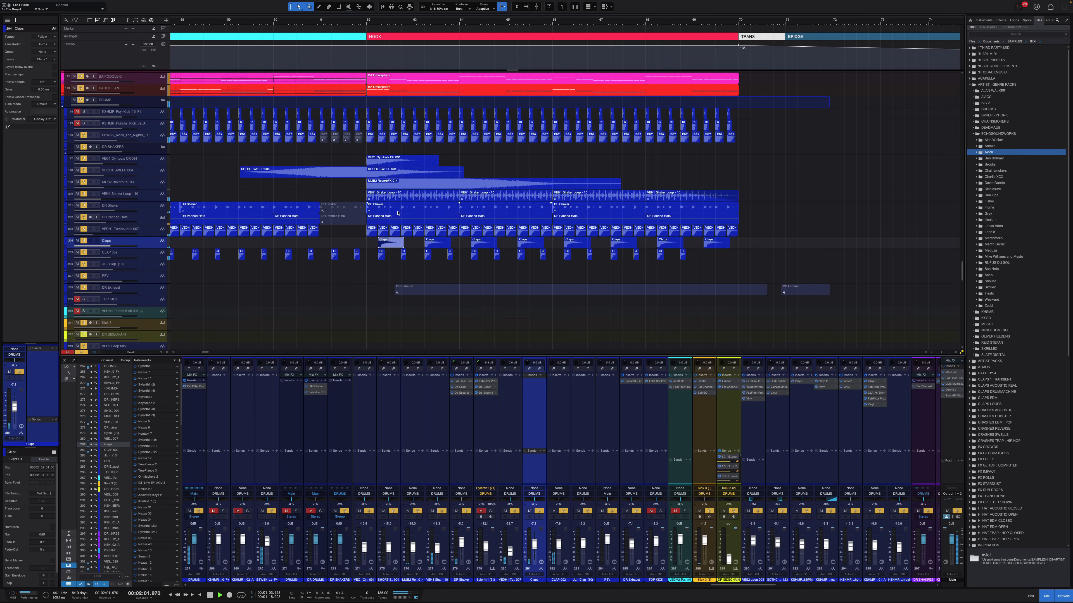
Step: Arrange BA PODOLSKI's Podolski window and BA TRILLIAN's Trilian window next to each other for viewing
{"action": "key", "text": "shift+e"}
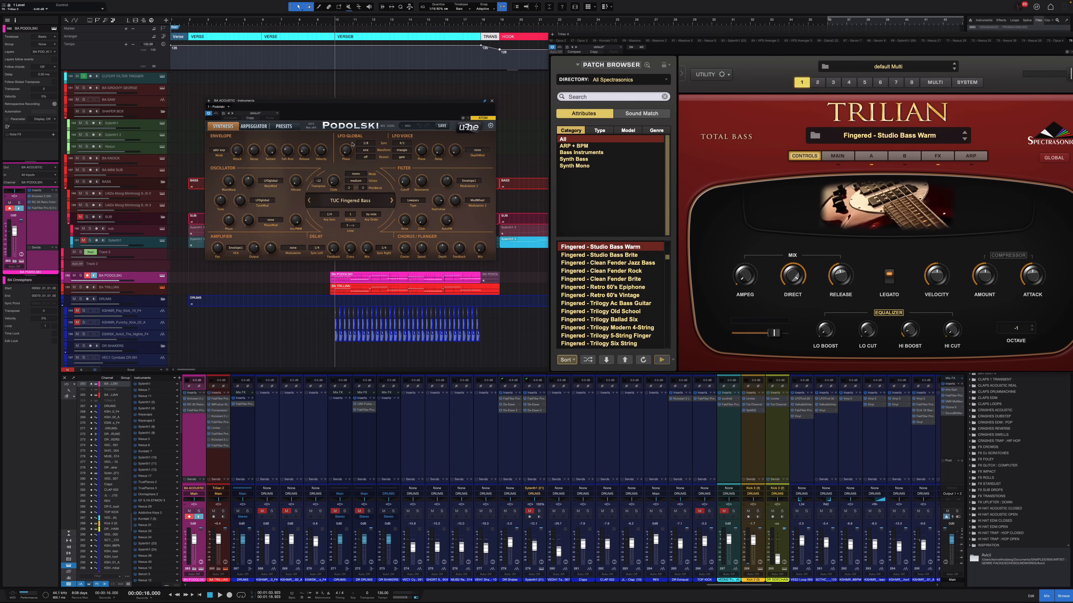
{"action": "left_click_drag", "start_coordinate": [319, 118], "coordinate": [326, 70]}
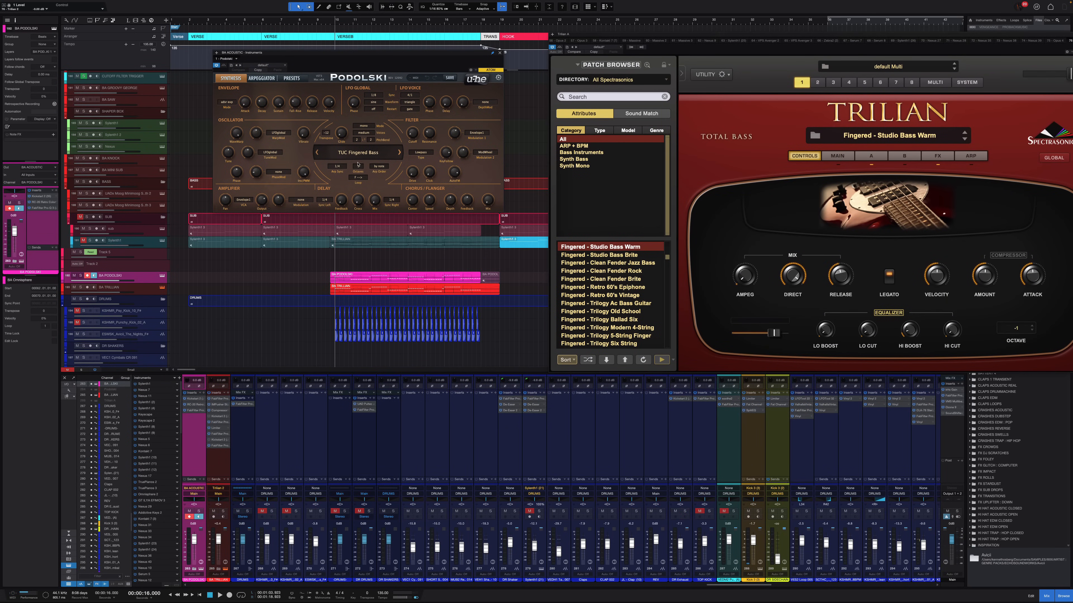
{"action": "left_click_drag", "start_coordinate": [379, 59], "coordinate": [366, 86]}
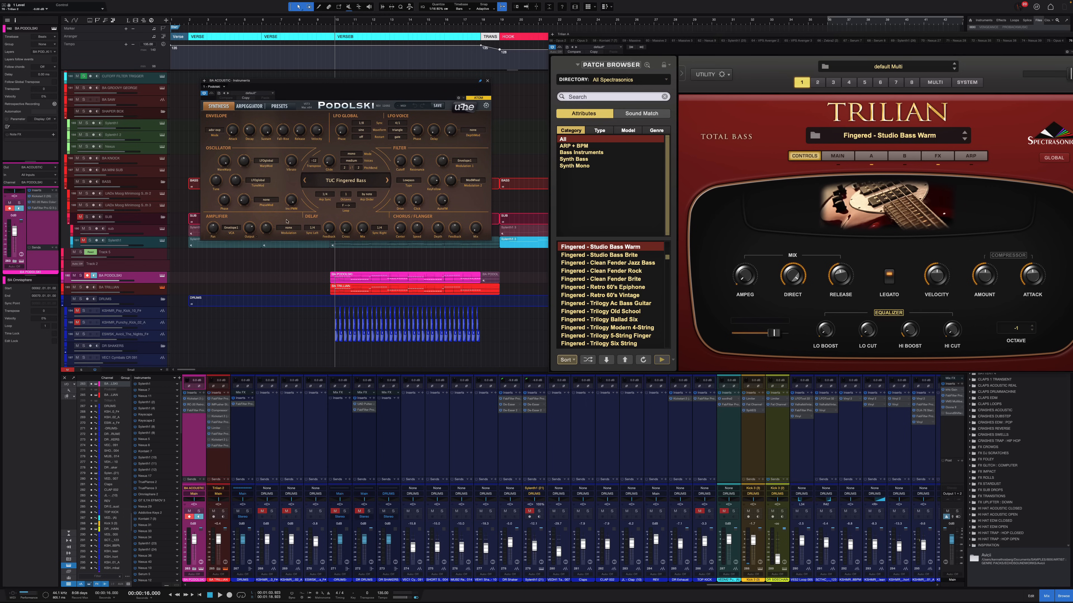
{"action": "left_click", "coordinate": [150, 292]}
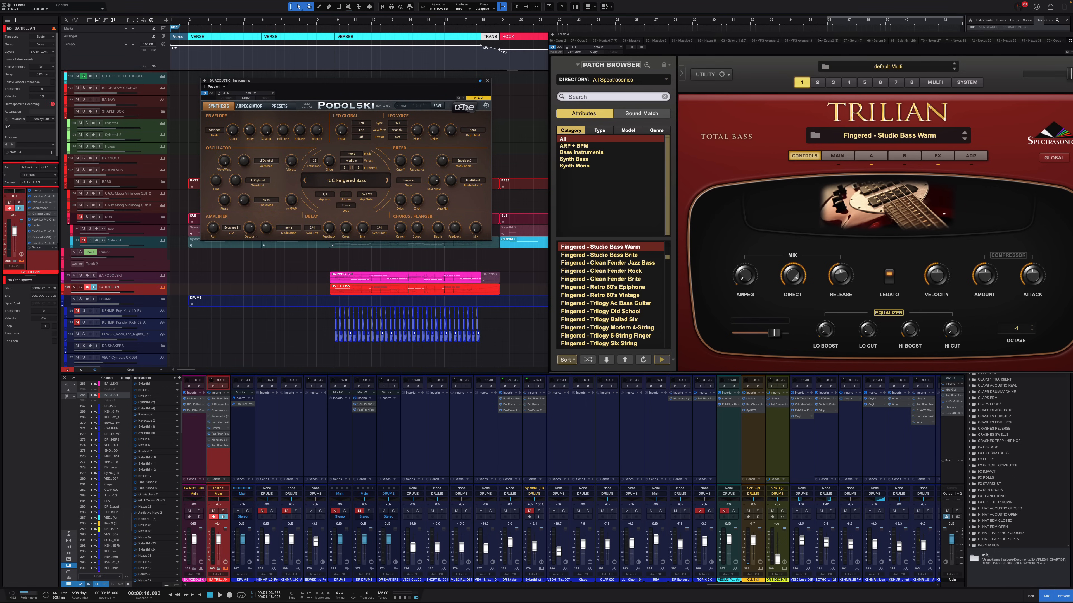
{"action": "left_click_drag", "start_coordinate": [819, 39], "coordinate": [769, 36]}
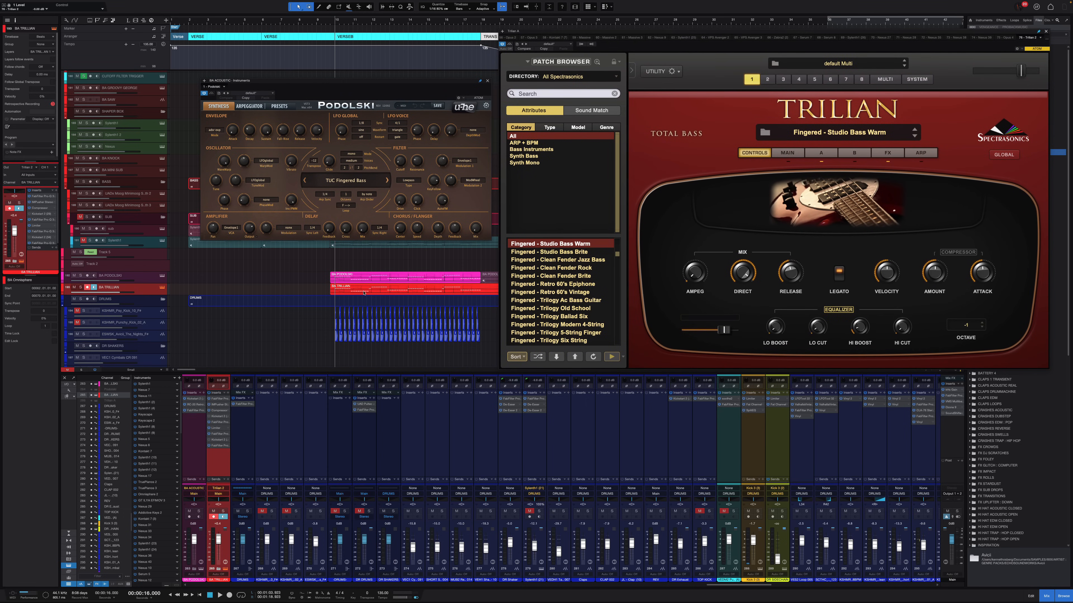
Step: Open the VERSEB BA TRILLIAN part in the note editor and play it with both bass tracks soloed
{"action": "left_click", "coordinate": [353, 294]}
{"action": "double_click", "coordinate": [351, 294]}
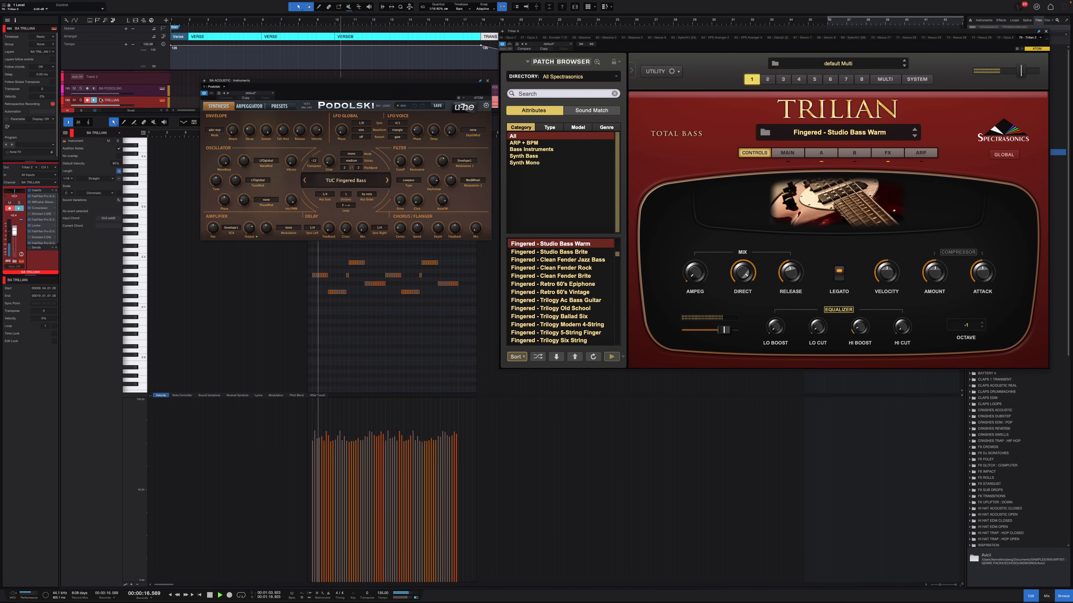
{"action": "key", "text": "s"}
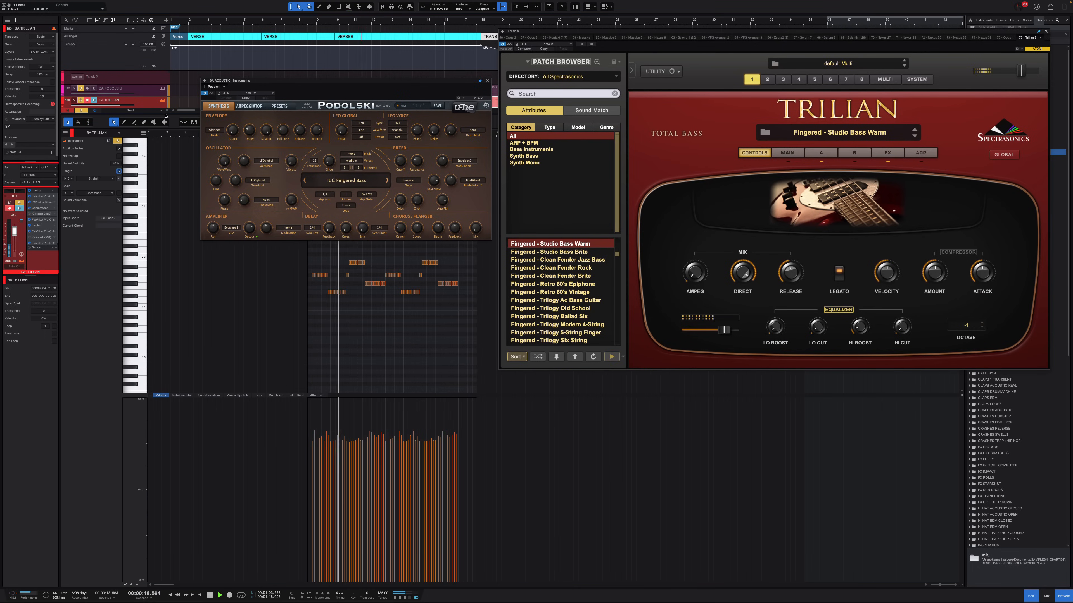
Step: Shrink the note editor to reveal more tracks and add the DRUMS folder to the bass solo
{"action": "left_click_drag", "start_coordinate": [164, 115], "coordinate": [164, 255]}
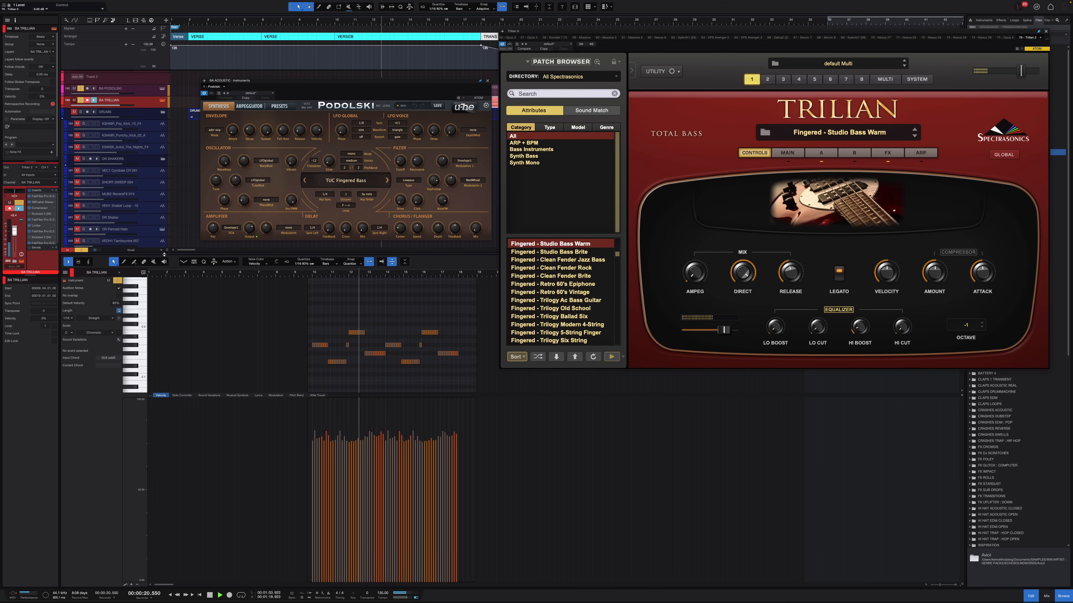
{"action": "left_click", "coordinate": [148, 118]}
{"action": "key", "text": "s"}
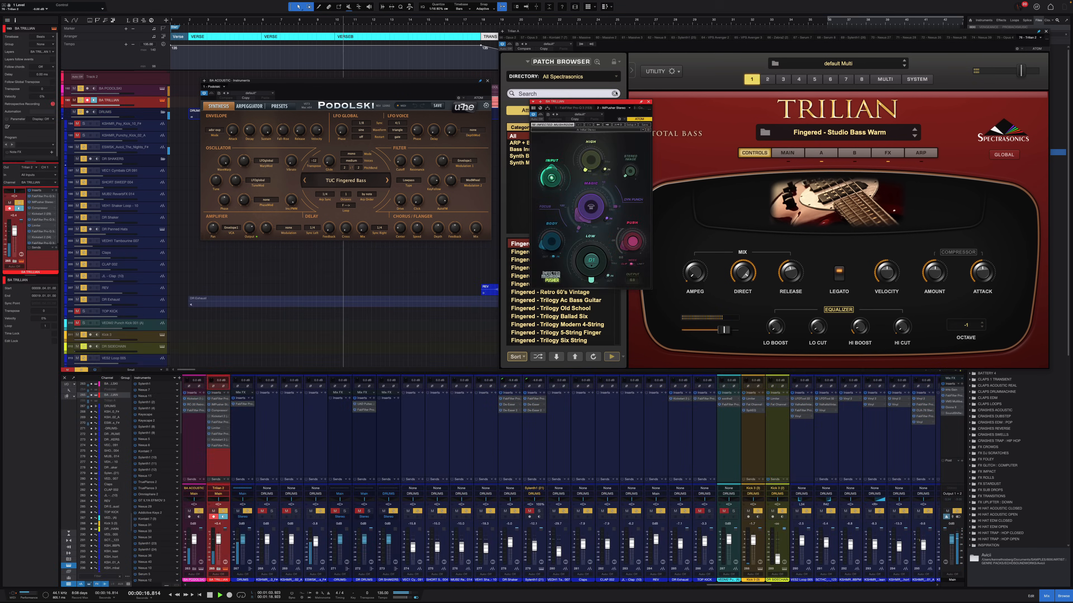
Step: Inspect the Pusher insert on BA TRILLIAN and the RC-20 Retro Color and Kickstart 2 inserts on BA PODOLSKI, and close the plugin windows
{"action": "left_click_drag", "start_coordinate": [587, 86], "coordinate": [502, 140]}
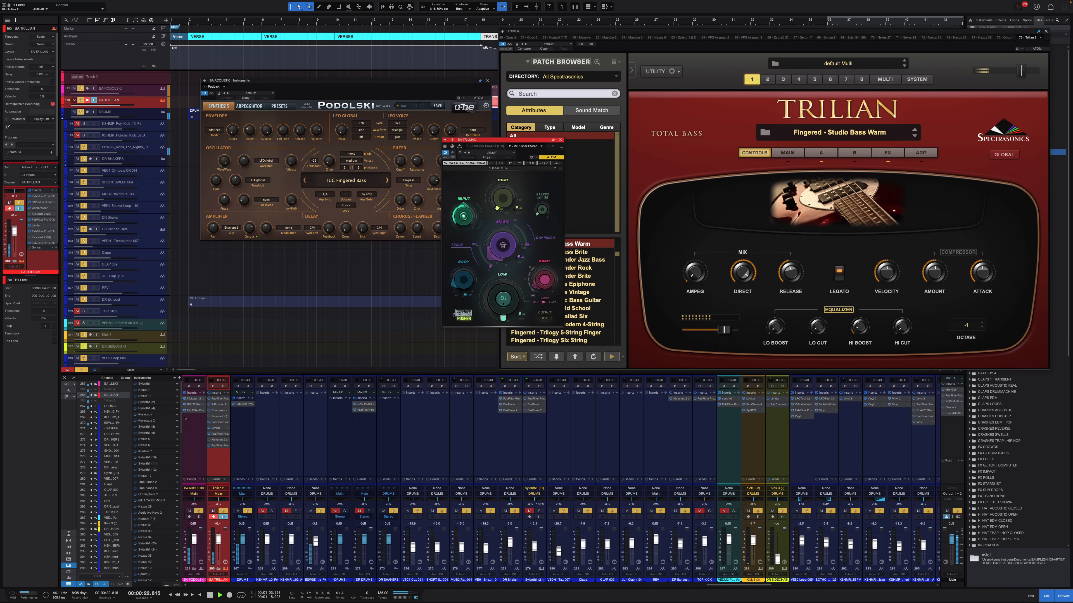
{"action": "left_click", "coordinate": [196, 439]}
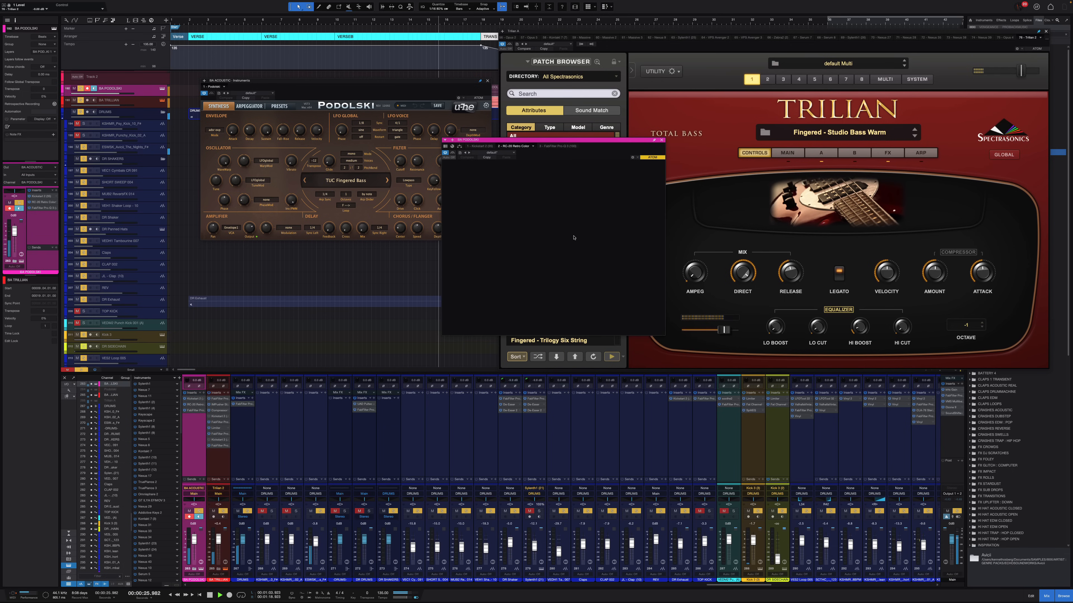
{"action": "left_click", "coordinate": [195, 400]}
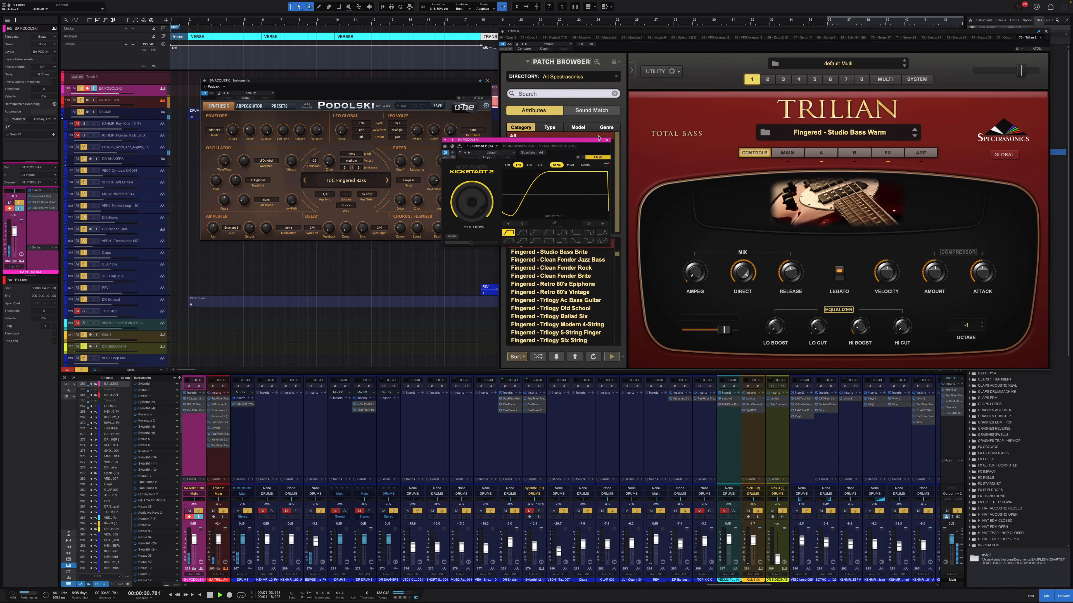
{"action": "left_click", "coordinate": [607, 141]}
{"action": "key", "text": "Escape"}
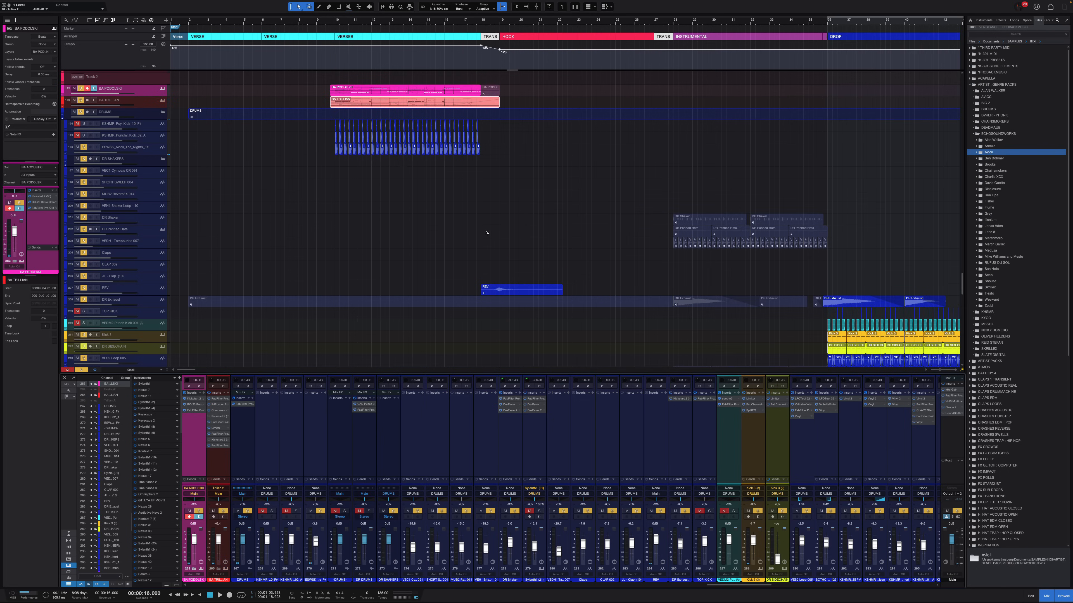
Step: Select the first cyan Sylenth1 event in the HOOK and place the playhead just before that section
{"action": "scroll", "coordinate": [483, 232], "scroll_direction": "right", "scroll_amount": 3}
{"action": "key", "text": "shift+w"}
{"action": "scroll", "coordinate": [464, 224], "scroll_direction": "up", "scroll_amount": 5}
{"action": "key", "text": "shift+e"}
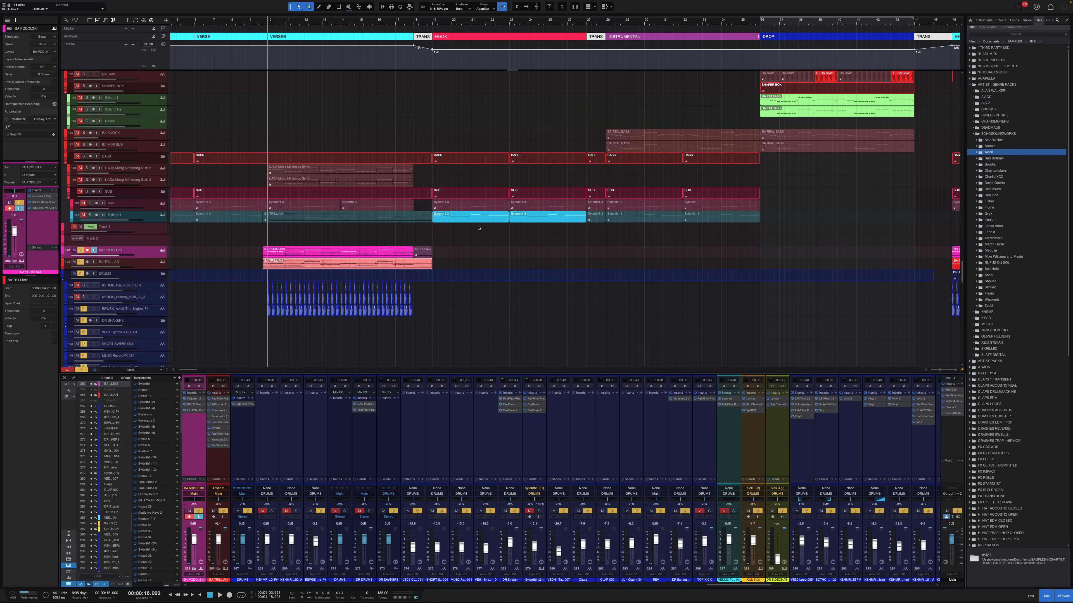
{"action": "left_click", "coordinate": [474, 220]}
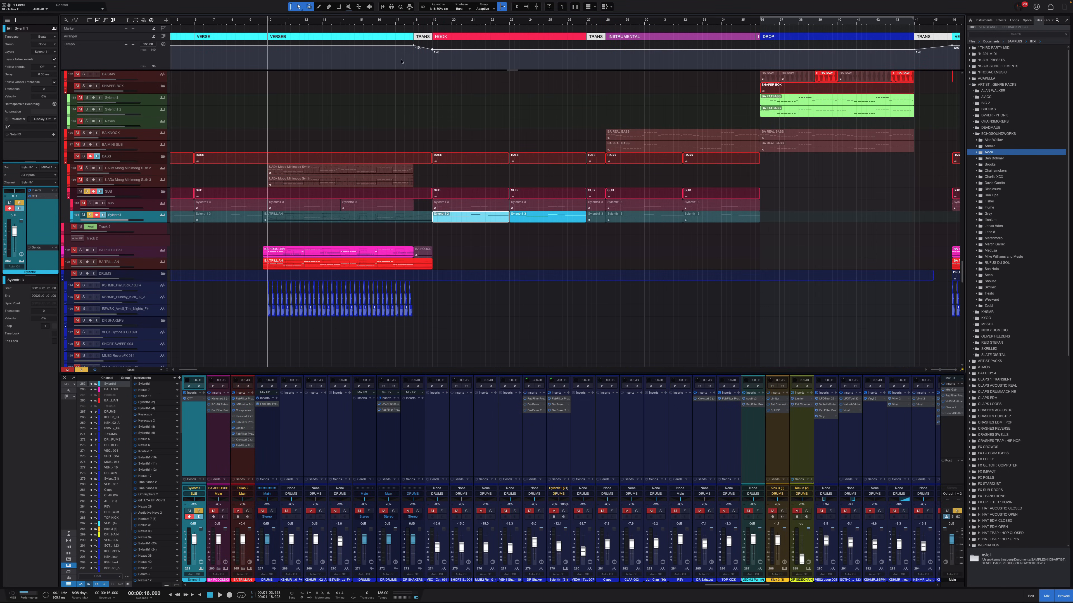
{"action": "left_click", "coordinate": [429, 114]}
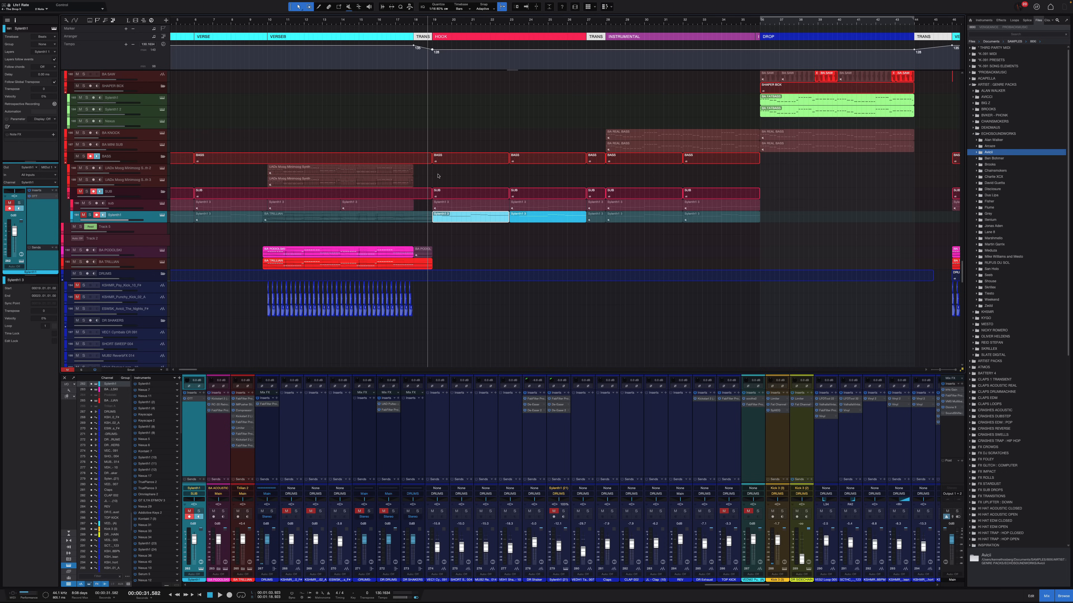
Step: Select the HOOK event on BA REESE and play the section with BA REESE and BA SUB soloed
{"action": "scroll", "coordinate": [456, 202], "scroll_direction": "up", "scroll_amount": 5}
{"action": "scroll", "coordinate": [456, 202], "scroll_direction": "up", "scroll_amount": 3}
{"action": "left_click", "coordinate": [455, 131]}
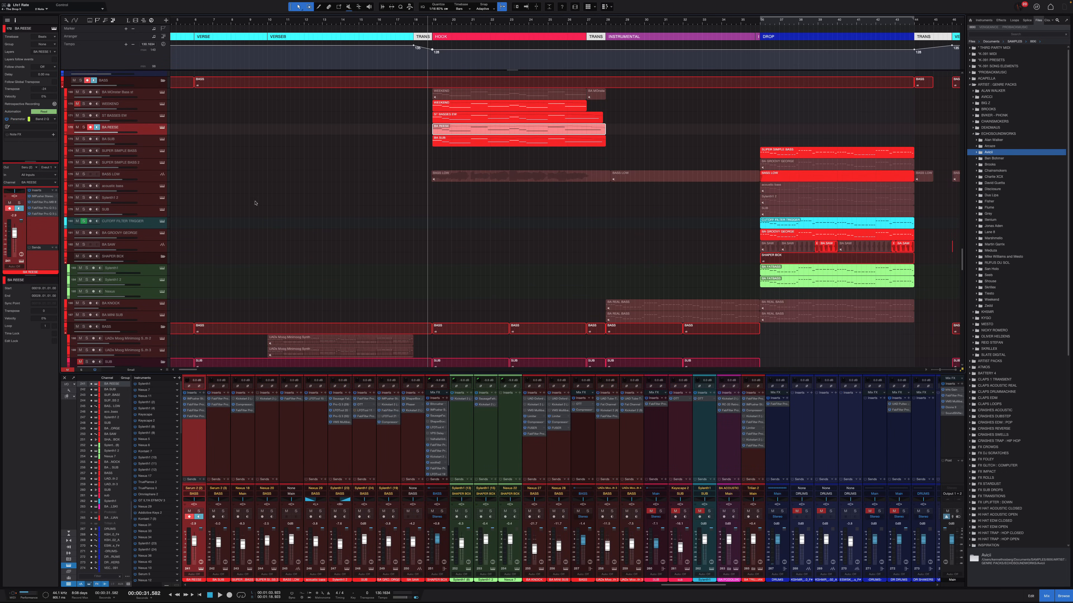
{"action": "key", "text": "shift+e"}
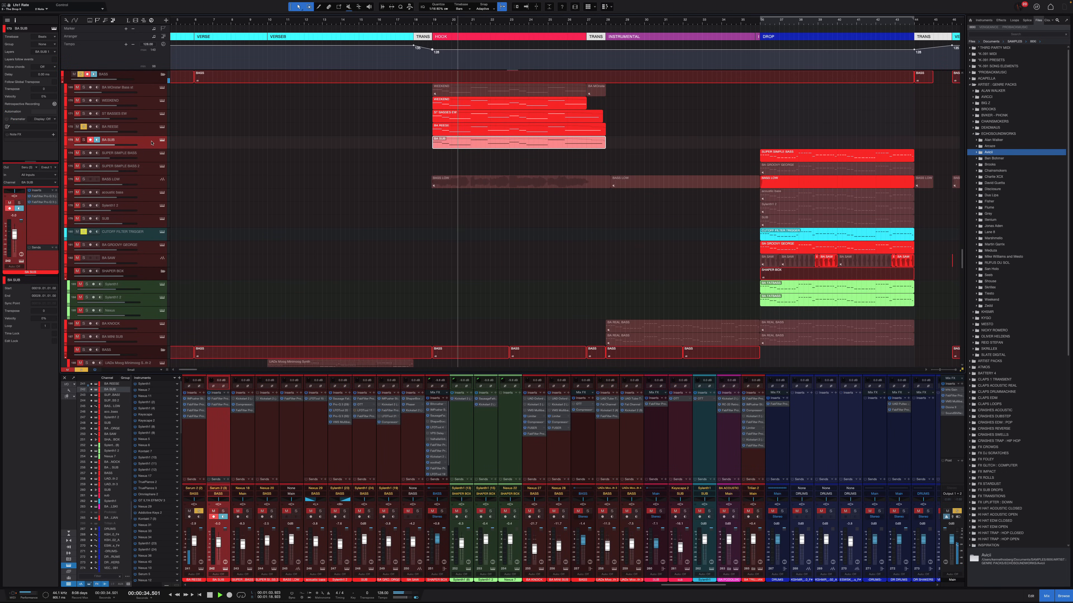
{"action": "key", "text": "Down"}
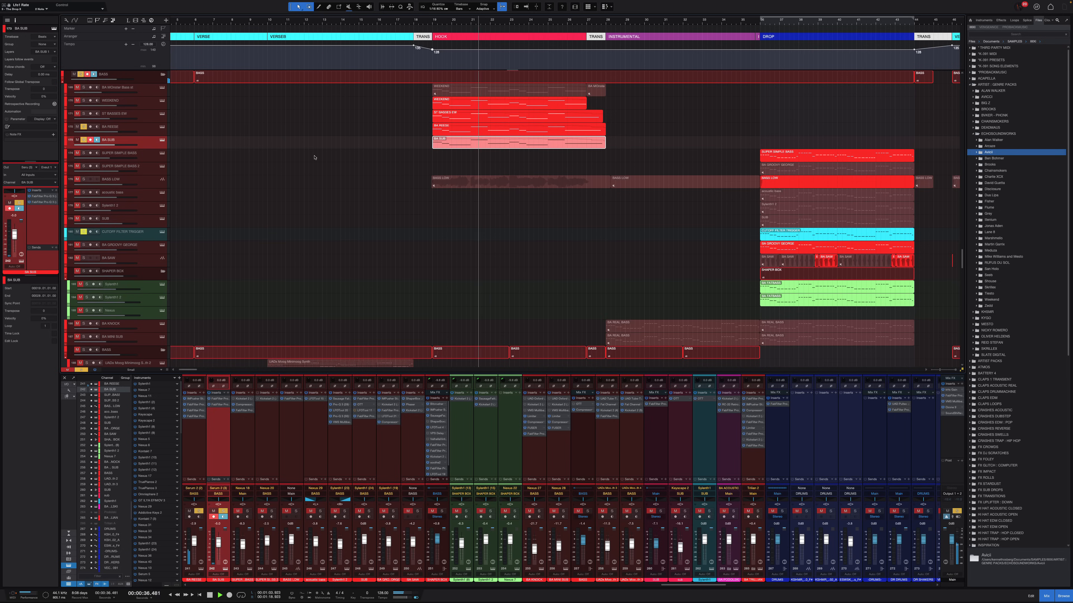
Step: Enlarge the track rows and inspect both FabFilter Pro-Q 3 equalizers on BA SUB during playback
{"action": "key", "text": "shift+e"}
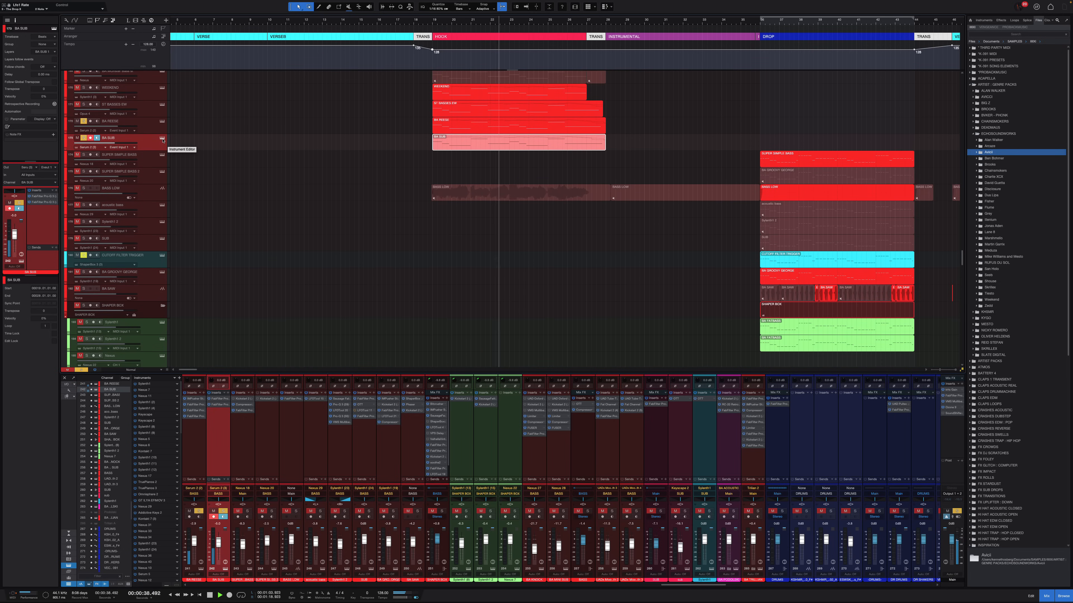
{"action": "left_click", "coordinate": [216, 405]}
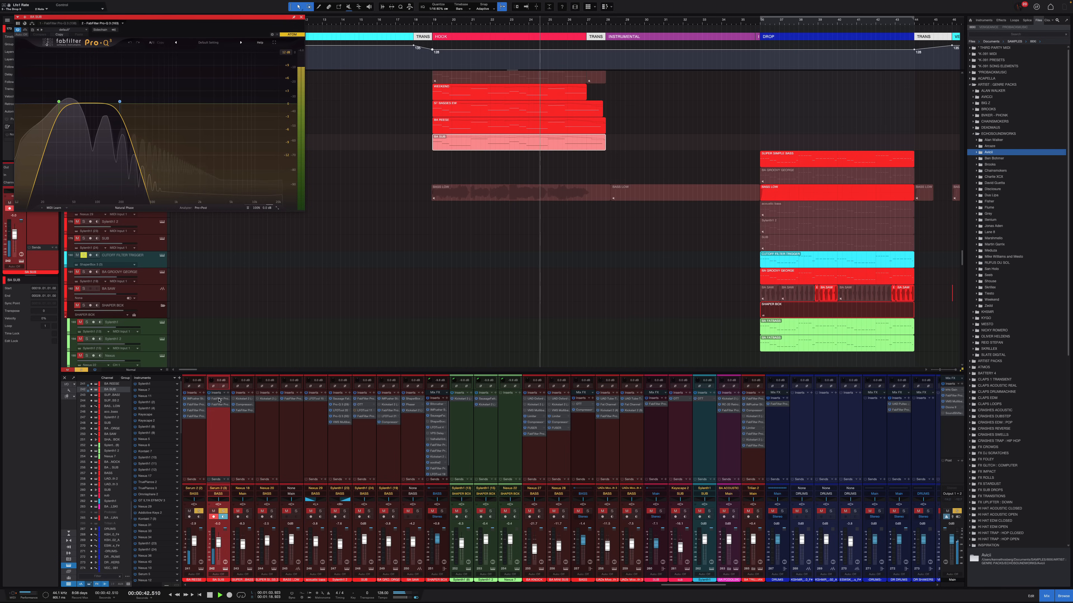
{"action": "left_click", "coordinate": [219, 399]}
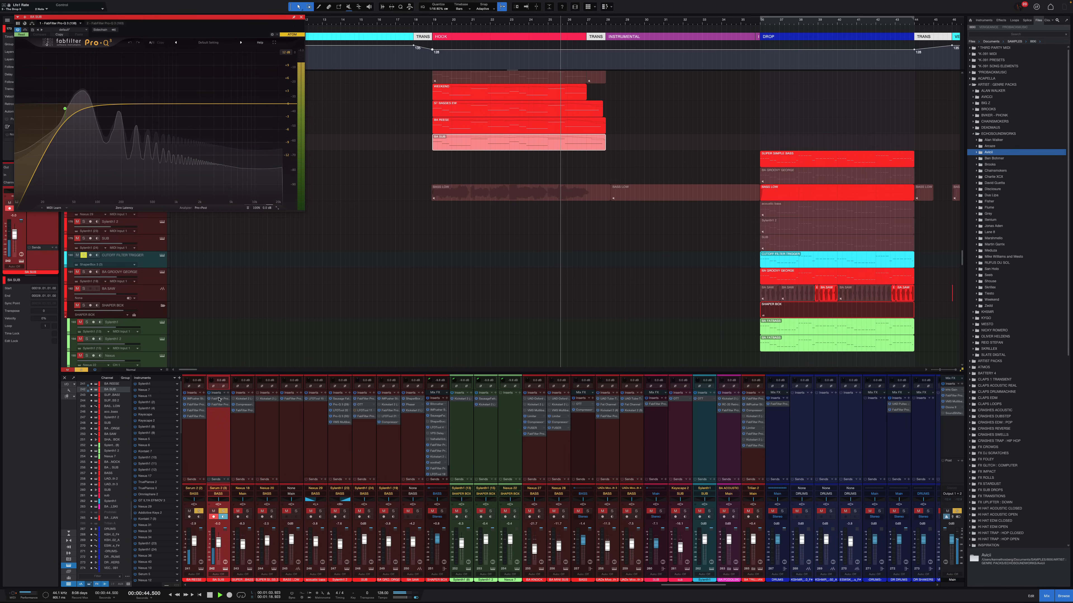
Step: Inspect the Pusher, last Pro-Q 3 and Pro-MB inserts on BA REESE while replaying the HOOK, and close the plugin window
{"action": "left_click", "coordinate": [194, 399]}
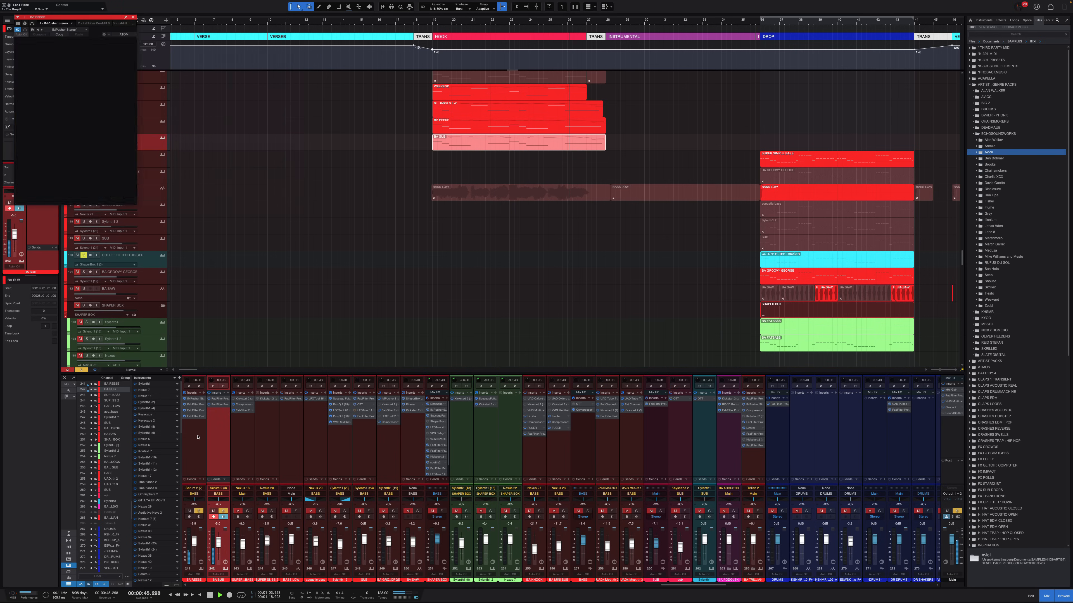
{"action": "key", "text": "space"}
{"action": "left_click", "coordinate": [195, 416]}
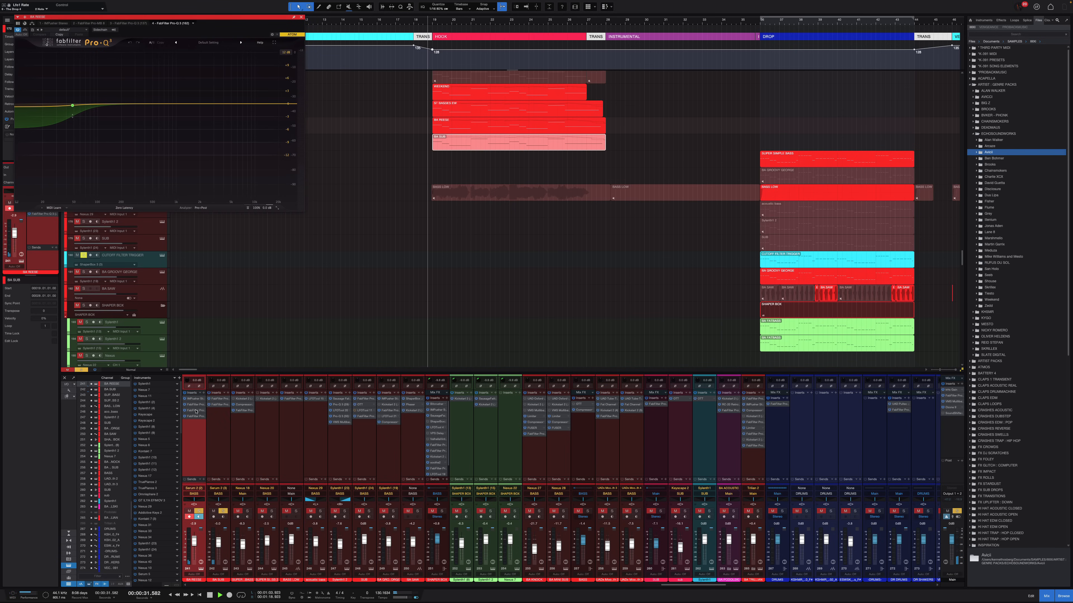
{"action": "key", "text": "space"}
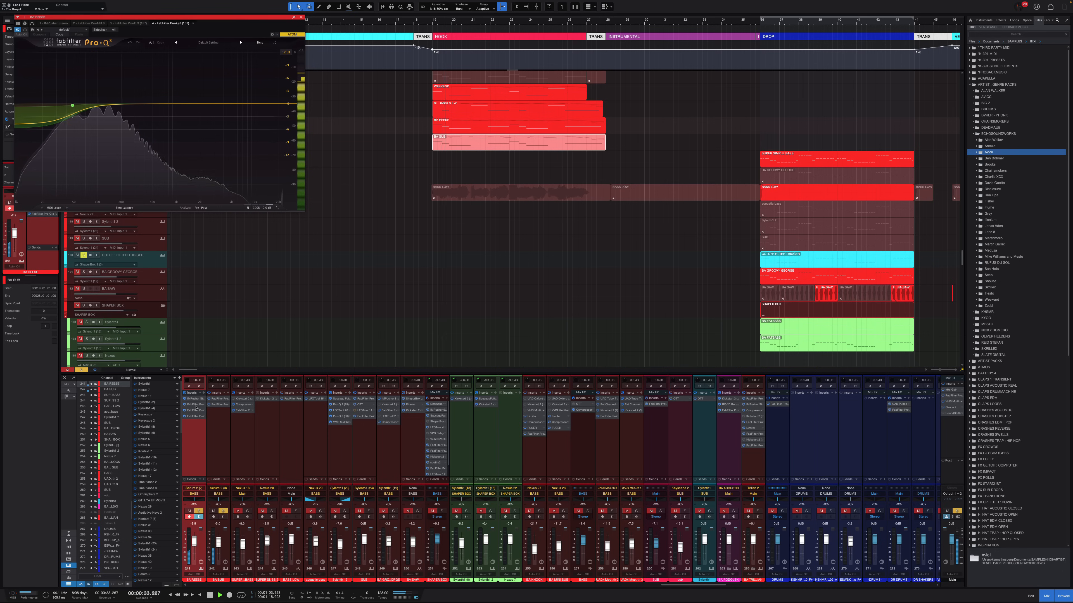
{"action": "left_click", "coordinate": [194, 405]}
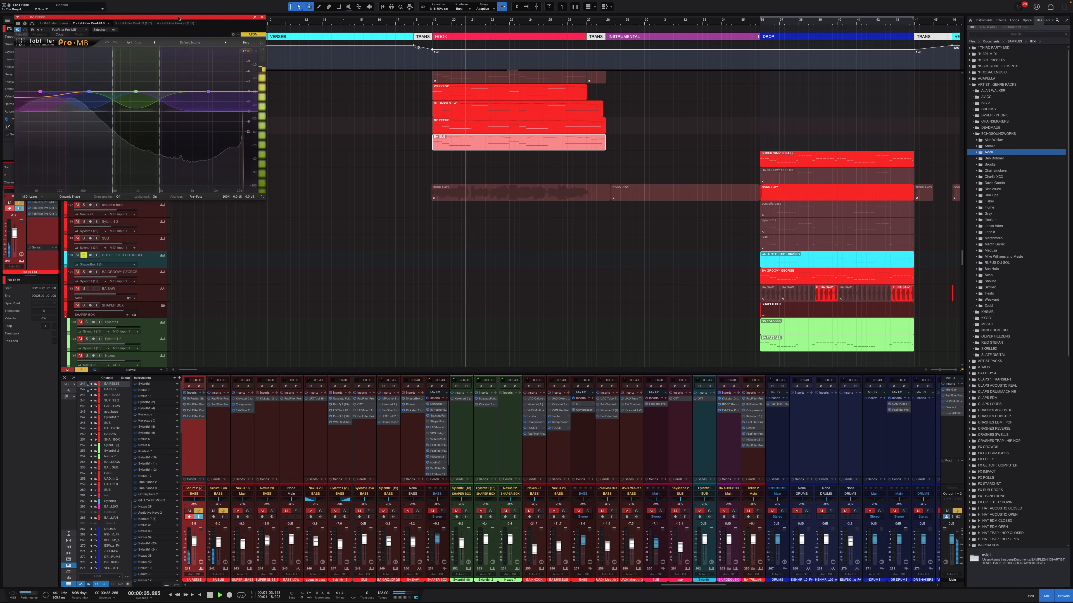
{"action": "left_click_drag", "start_coordinate": [178, 18], "coordinate": [565, 142]}
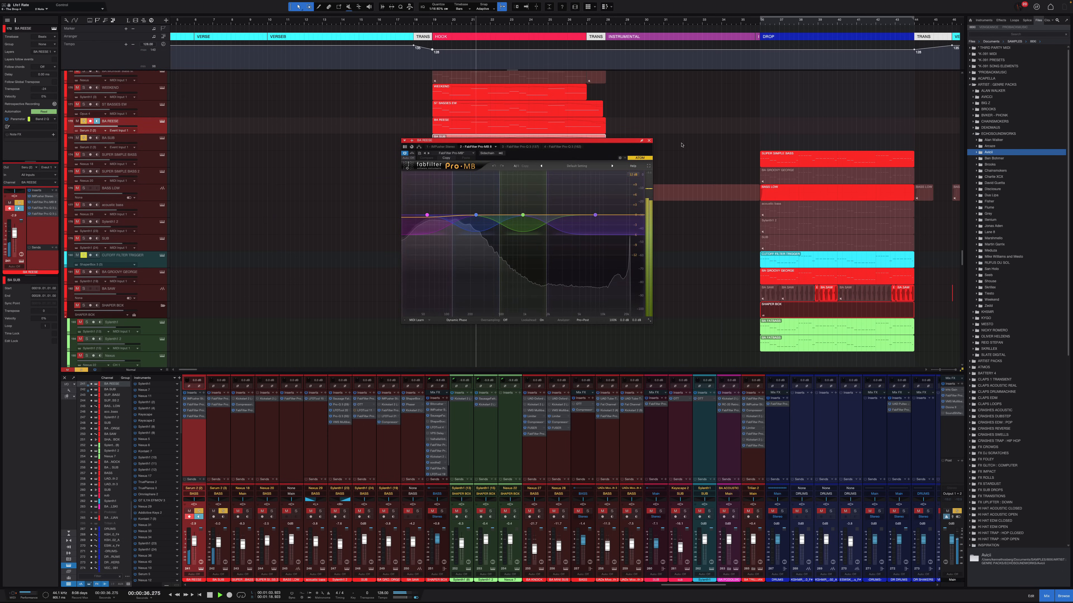
{"action": "left_click", "coordinate": [649, 141]}
Step: Examine the Serum 2 patches of BA REESE and BA SUB during playback, and close the instrument window
{"action": "left_click", "coordinate": [163, 121]}
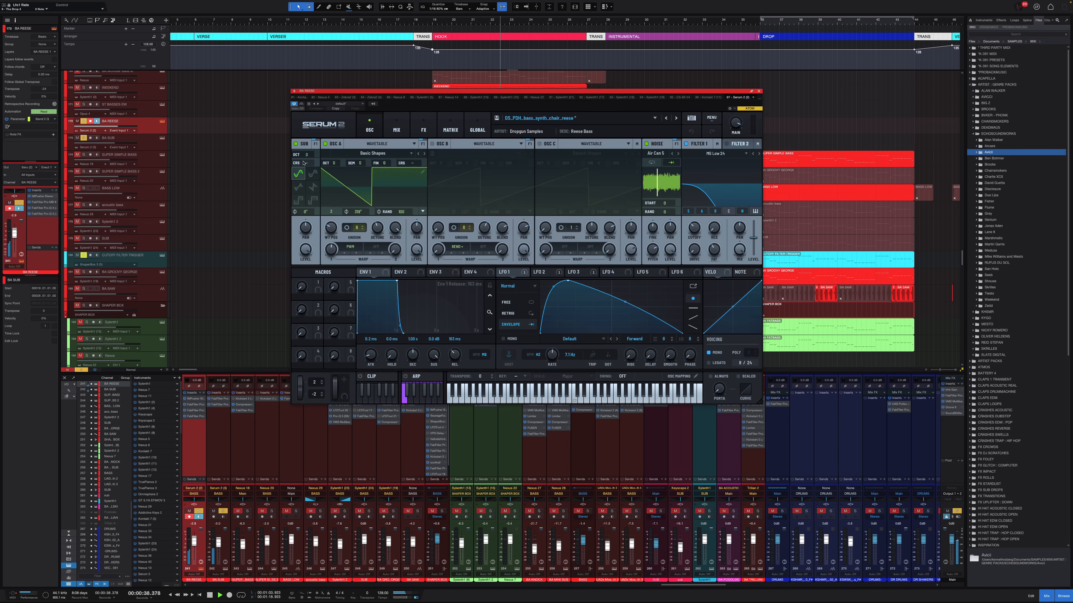
{"action": "left_click", "coordinate": [551, 306]}
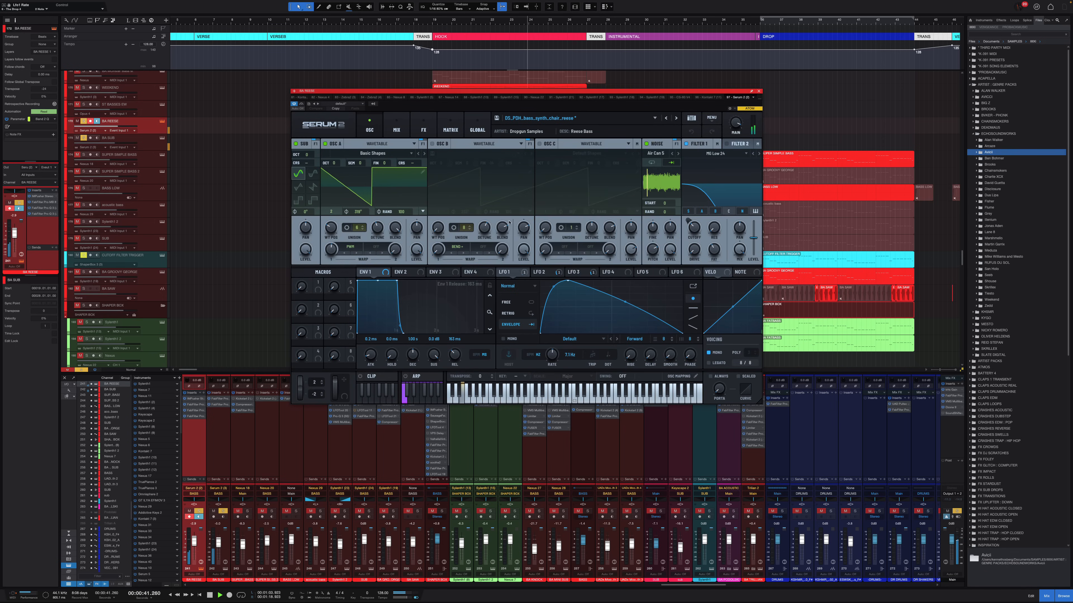
{"action": "left_click", "coordinate": [162, 138]}
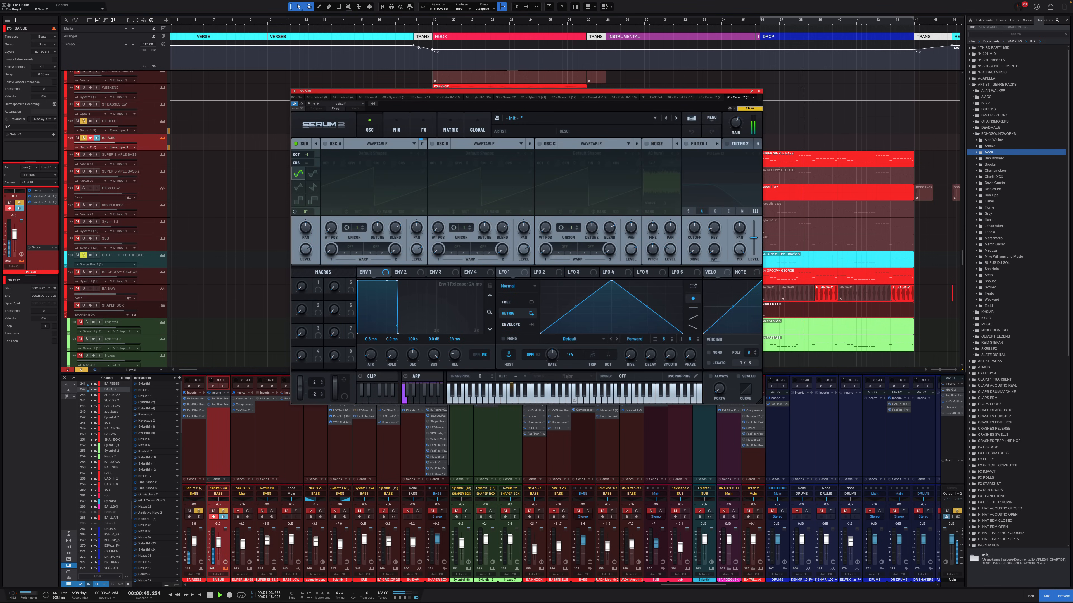
{"action": "left_click", "coordinate": [759, 92]}
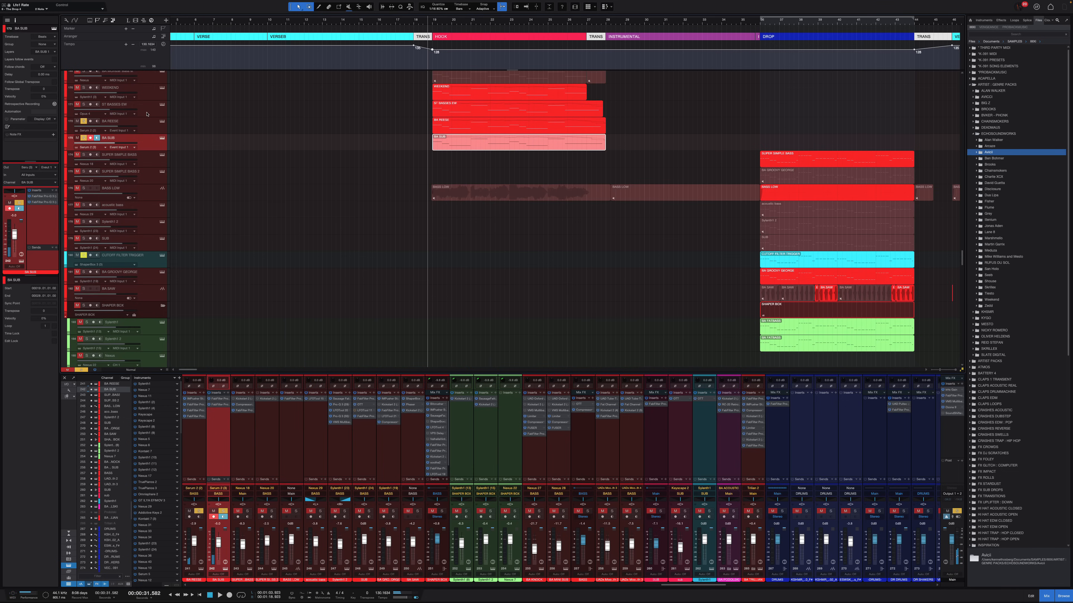
Step: Solo ST BASSES EW and play the HOOK with its Opus instrument open beside the tracks, declining the offered update
{"action": "left_click", "coordinate": [156, 112]}
{"action": "key", "text": "s"}
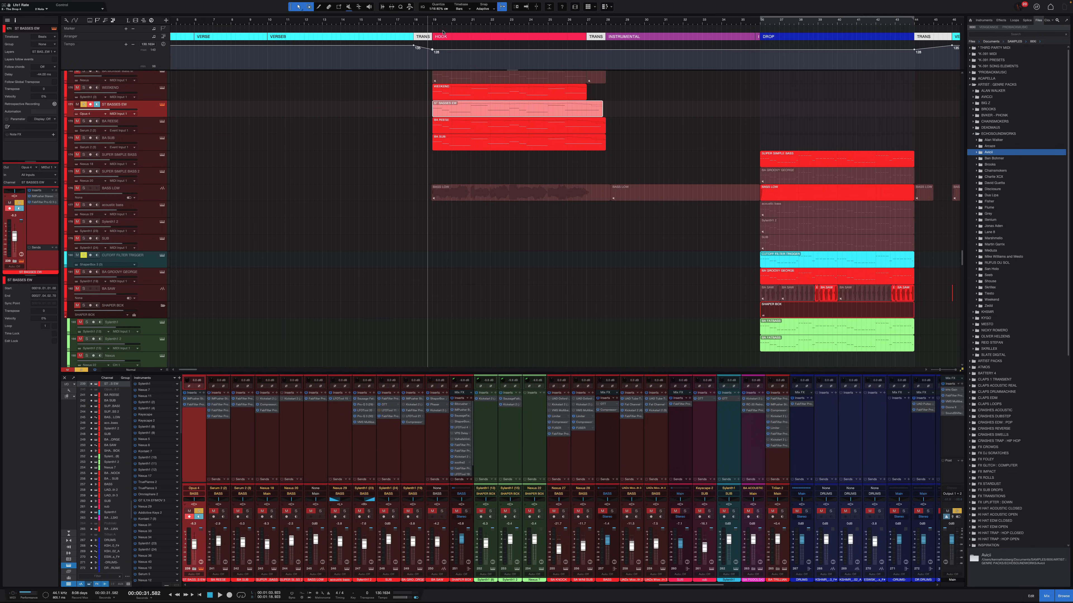
{"action": "key", "text": "shift+F11"}
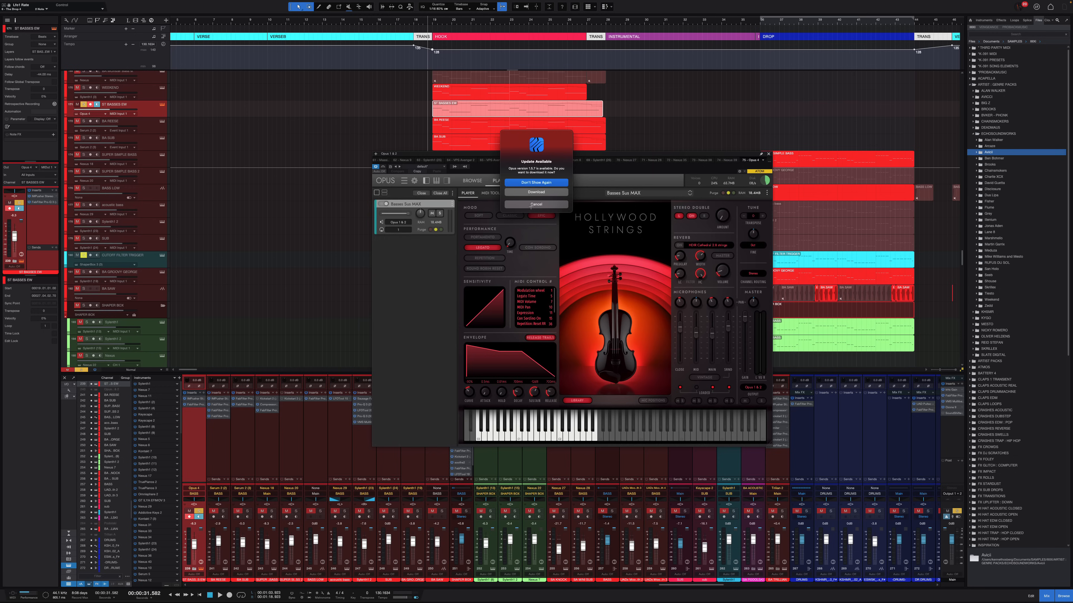
{"action": "left_click", "coordinate": [536, 204]}
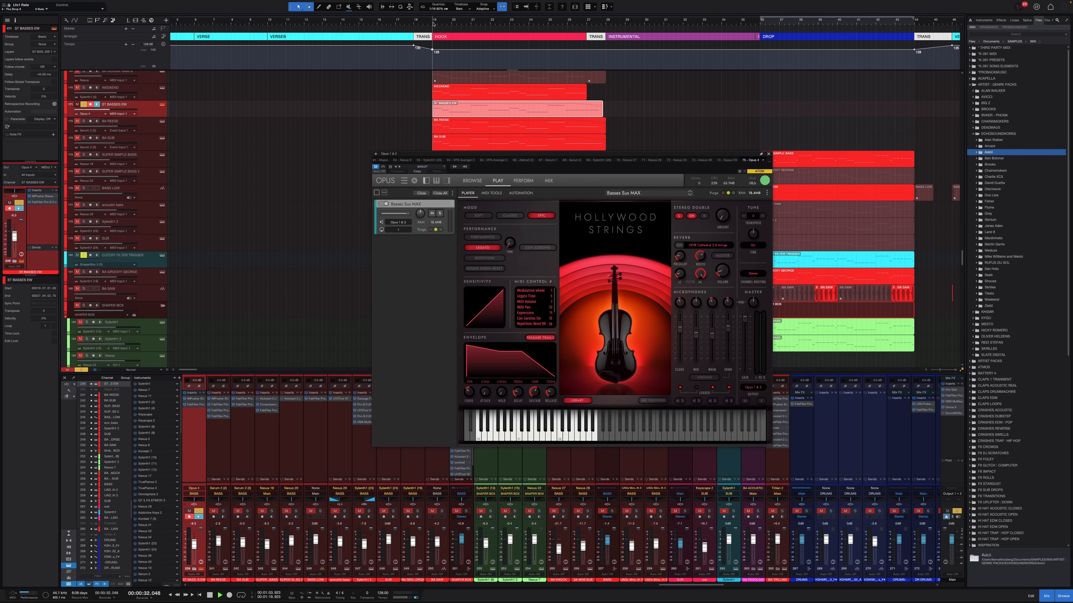
{"action": "left_click_drag", "start_coordinate": [516, 159], "coordinate": [668, 58]}
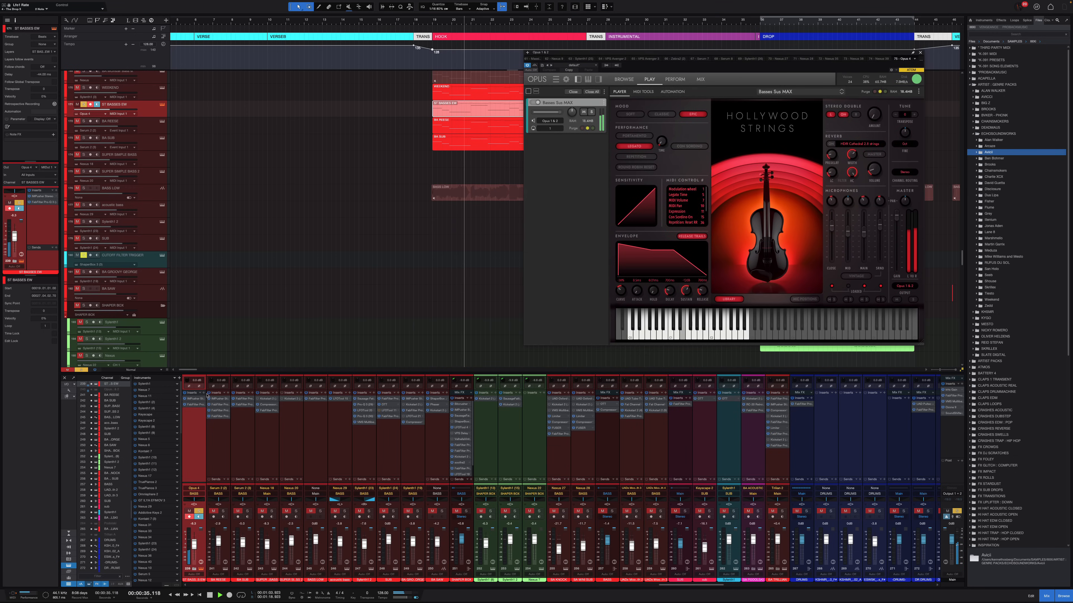
Step: Open the Pusher insert on ST BASSES EW beside the track list and resize the track rows to show the HOOK bass layers
{"action": "double_click", "coordinate": [194, 399]}
{"action": "left_click_drag", "start_coordinate": [593, 105], "coordinate": [565, 127]}
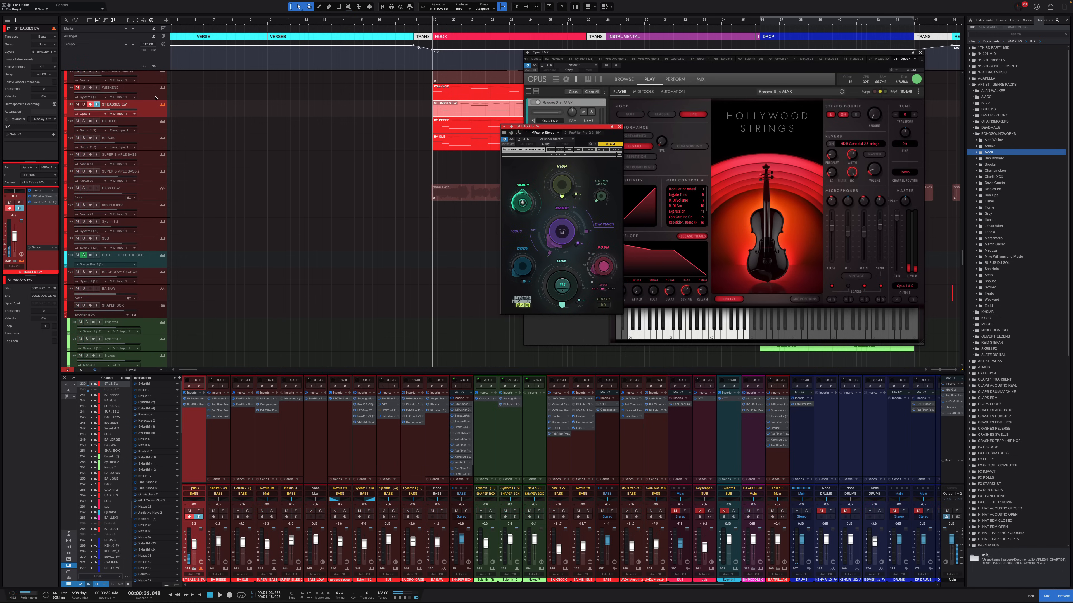
{"action": "scroll", "coordinate": [333, 267], "scroll_direction": "up", "scroll_amount": 5}
{"action": "key", "text": "shift+e"}
{"action": "key", "text": "shift+e"}
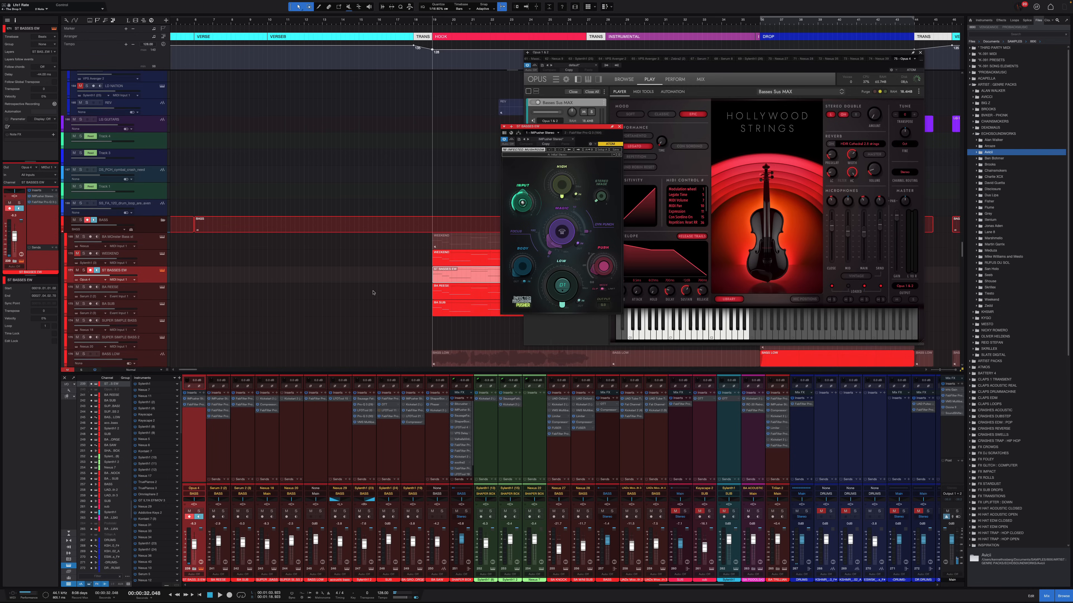
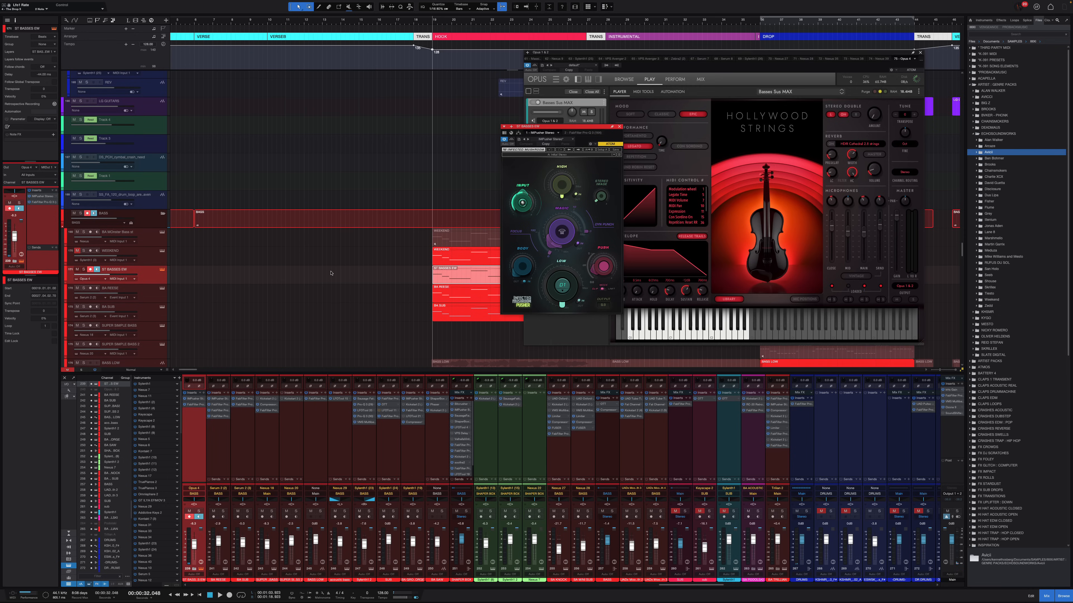
Step: Solo the bass tracks from ST BASSES EW to BA SUB with the acapella, play the HOOK and close the plugin windows
{"action": "left_click", "coordinate": [167, 313], "text": "shift"}
{"action": "key", "text": "s"}
{"action": "scroll", "coordinate": [349, 158], "scroll_direction": "up", "scroll_amount": 20}
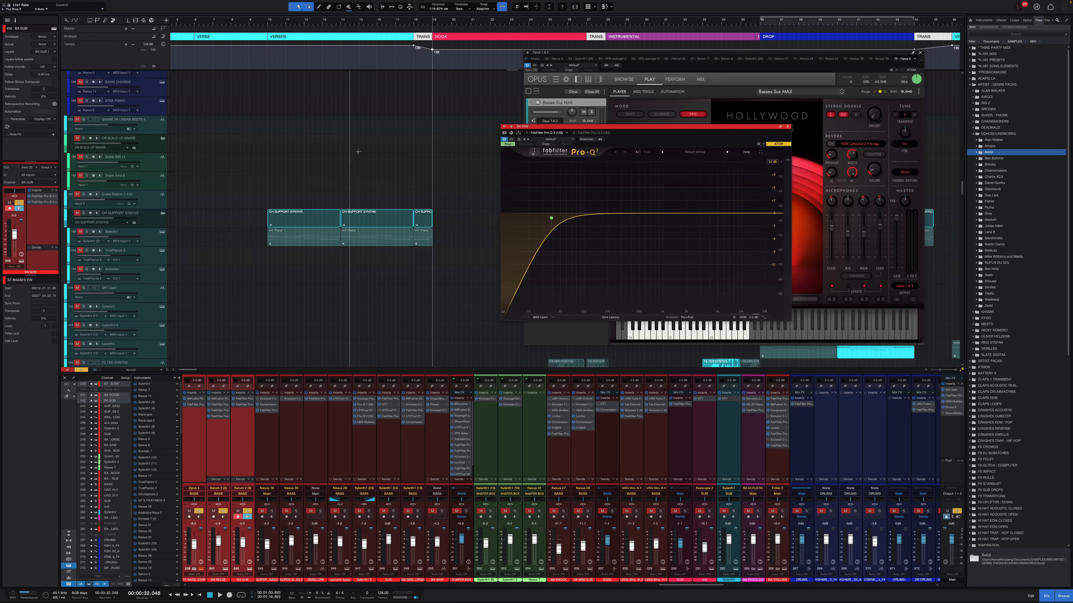
{"action": "scroll", "coordinate": [357, 151], "scroll_direction": "up", "scroll_amount": 15}
{"action": "left_click", "coordinate": [436, 104]}
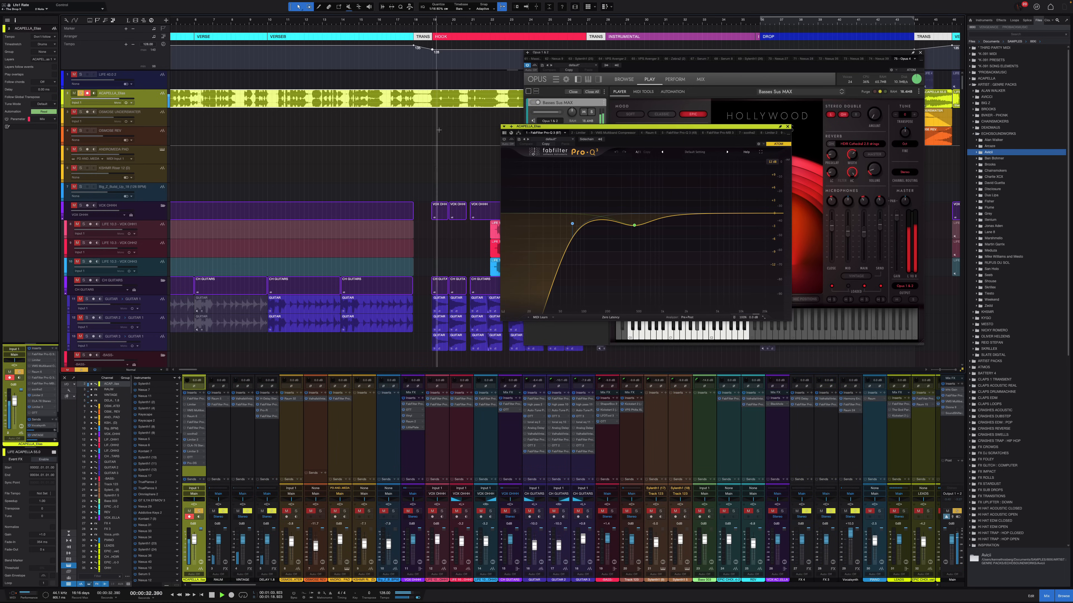
{"action": "scroll", "coordinate": [438, 133], "scroll_direction": "down", "scroll_amount": 4}
{"action": "scroll", "coordinate": [439, 134], "scroll_direction": "down", "scroll_amount": 1}
{"action": "left_click", "coordinate": [787, 126]}
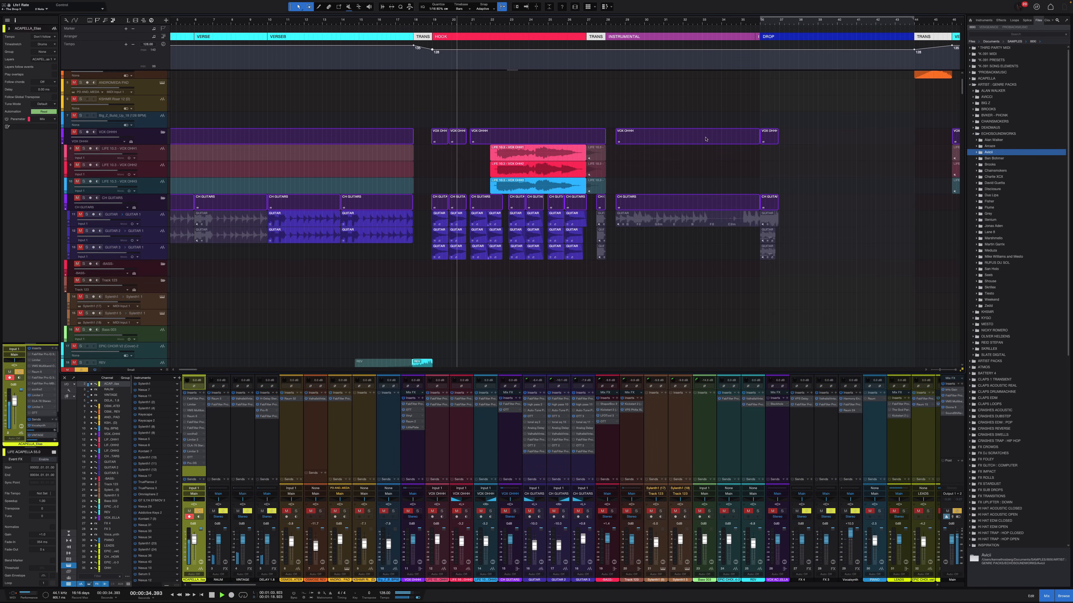
Step: Solo the tracks from VOX OHHH down to Bass 003 and examine the HOOK layers down to the basses during playback
{"action": "scroll", "coordinate": [589, 206], "scroll_direction": "down", "scroll_amount": 4}
{"action": "scroll", "coordinate": [589, 206], "scroll_direction": "down", "scroll_amount": 2}
{"action": "left_click_drag", "start_coordinate": [83, 112], "coordinate": [84, 252]}
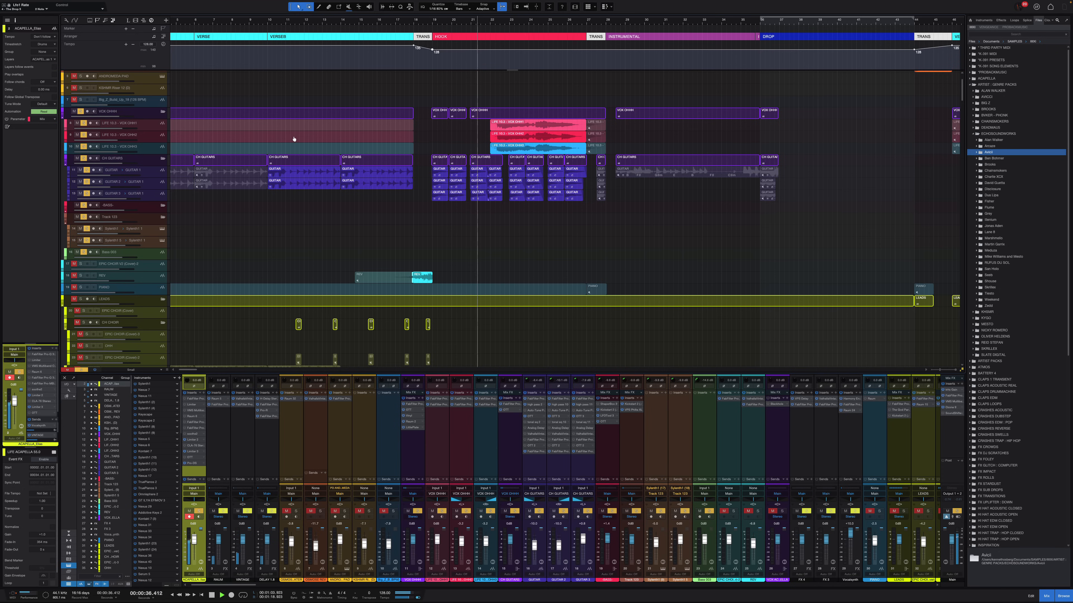
{"action": "scroll", "coordinate": [295, 139], "scroll_direction": "up", "scroll_amount": 2}
{"action": "scroll", "coordinate": [504, 152], "scroll_direction": "up", "scroll_amount": 3}
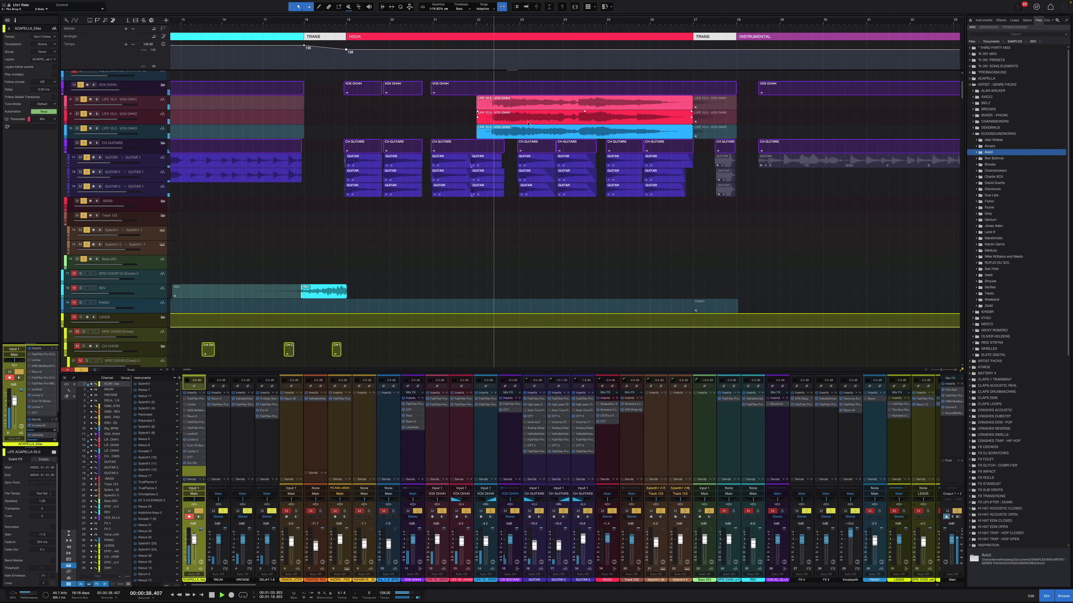
{"action": "scroll", "coordinate": [529, 134], "scroll_direction": "up", "scroll_amount": 3}
{"action": "scroll", "coordinate": [540, 144], "scroll_direction": "down", "scroll_amount": 15}
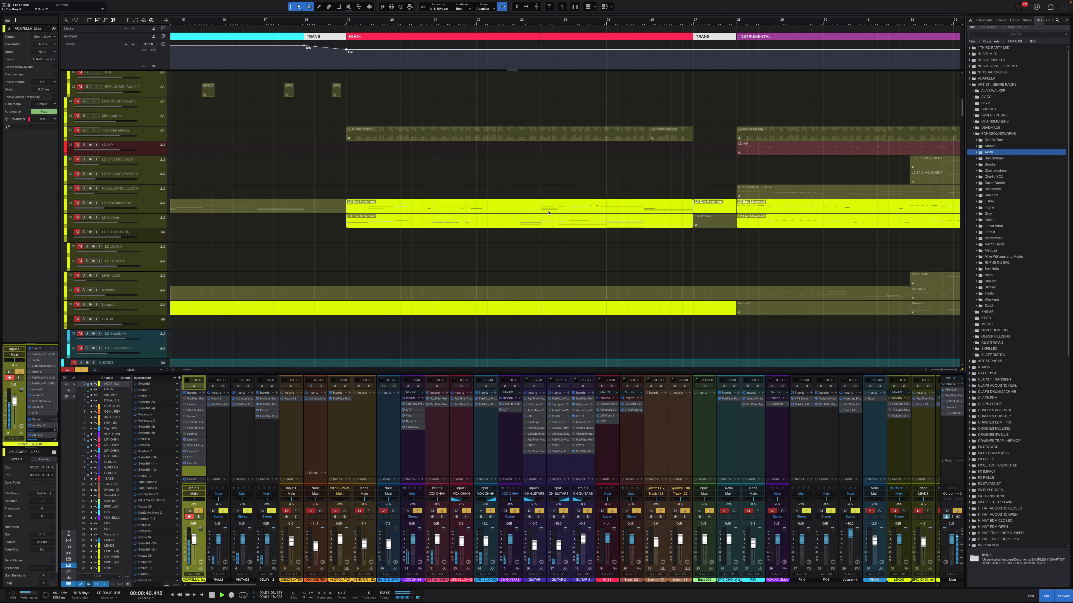
{"action": "scroll", "coordinate": [548, 213], "scroll_direction": "down", "scroll_amount": 20}
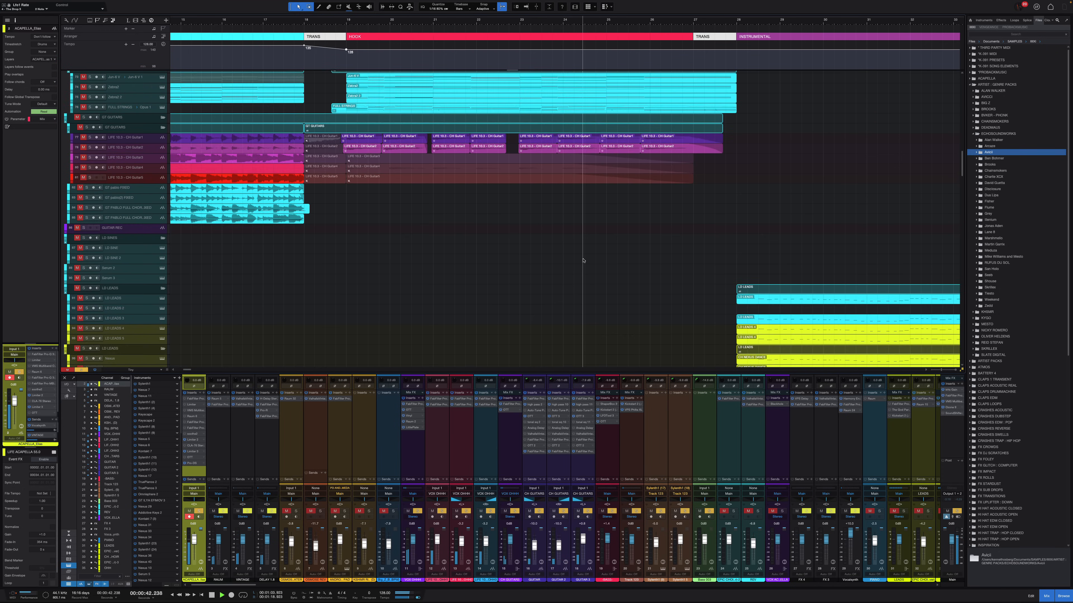
{"action": "scroll", "coordinate": [583, 262], "scroll_direction": "down", "scroll_amount": 10}
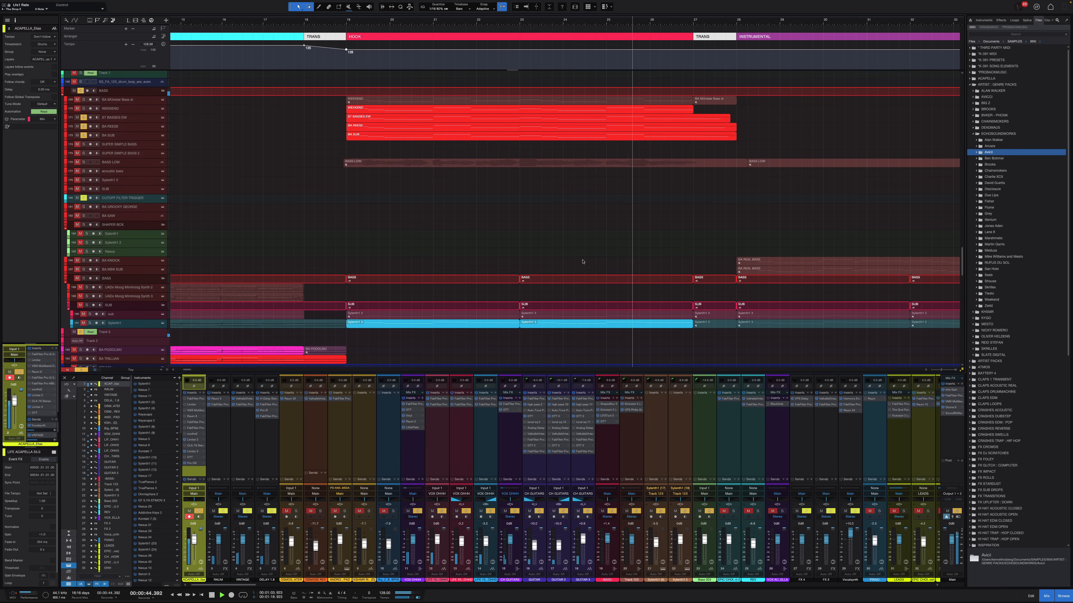
Step: Finish playing the HOOK basses, clear the solos and show the arrangement around the DROP
{"action": "key", "text": "shift+e"}
{"action": "scroll", "coordinate": [620, 126], "scroll_direction": "up", "scroll_amount": 5}
{"action": "scroll", "coordinate": [619, 126], "scroll_direction": "down", "scroll_amount": 3}
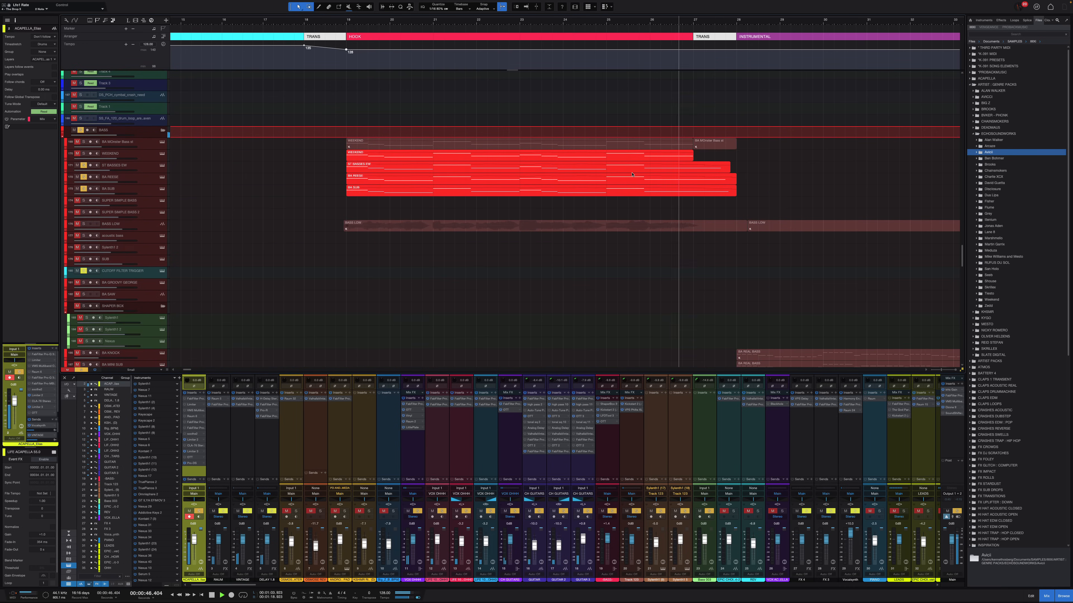
{"action": "key", "text": "w"}
{"action": "key", "text": "w"}
{"action": "scroll", "coordinate": [549, 176], "scroll_direction": "right", "scroll_amount": 4}
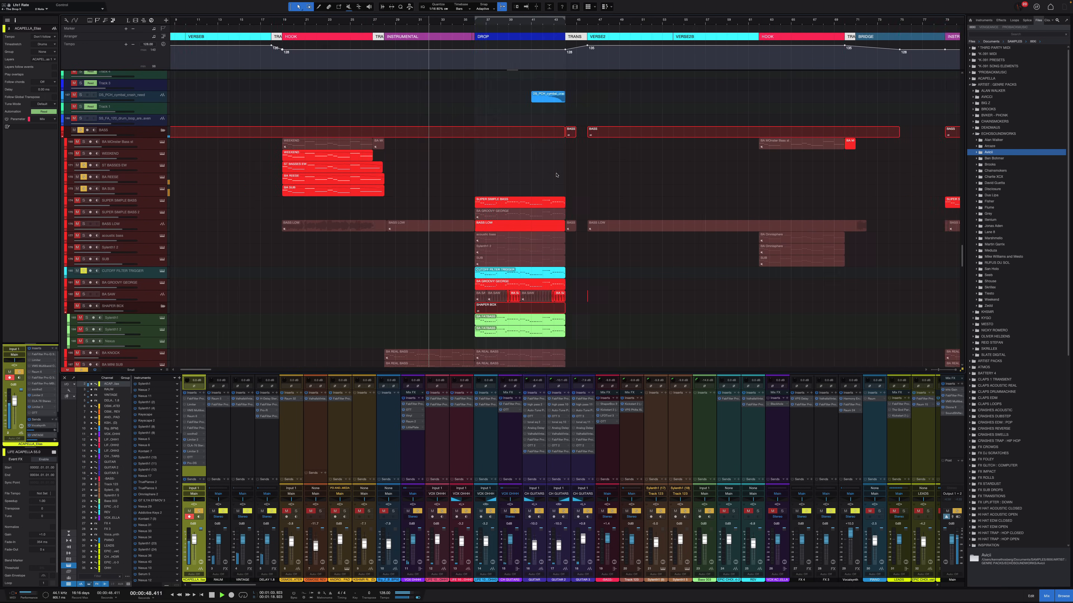
{"action": "key", "text": "e"}
{"action": "key", "text": "space"}
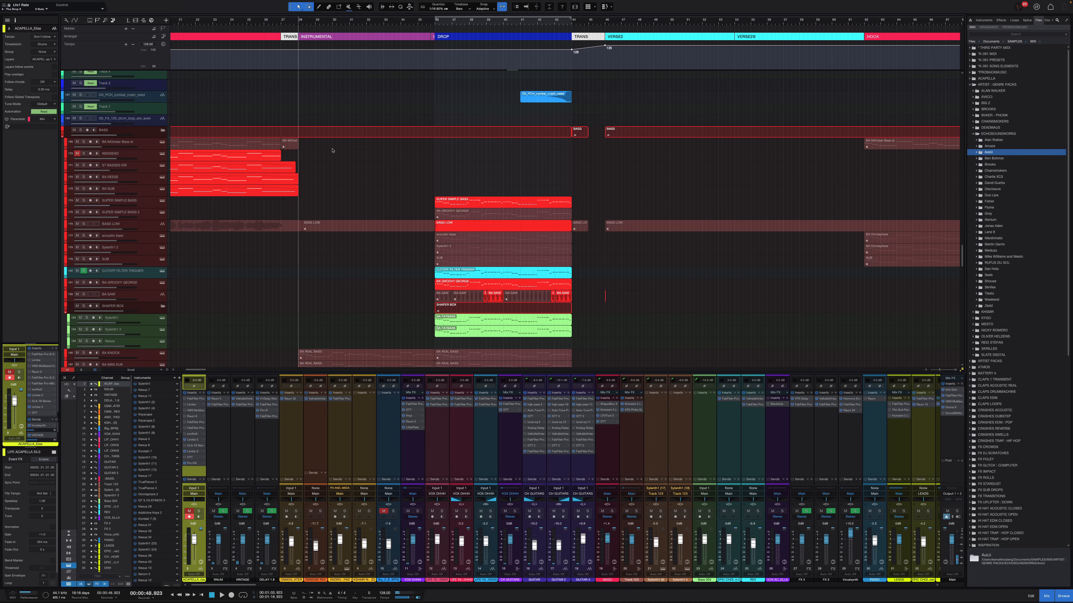
Step: Place the playhead in the INSTRUMENTAL section and examine the bass and drum tracks up to the DROP
{"action": "scroll", "coordinate": [337, 218], "scroll_direction": "down", "scroll_amount": 5}
{"action": "scroll", "coordinate": [370, 188], "scroll_direction": "down", "scroll_amount": 6}
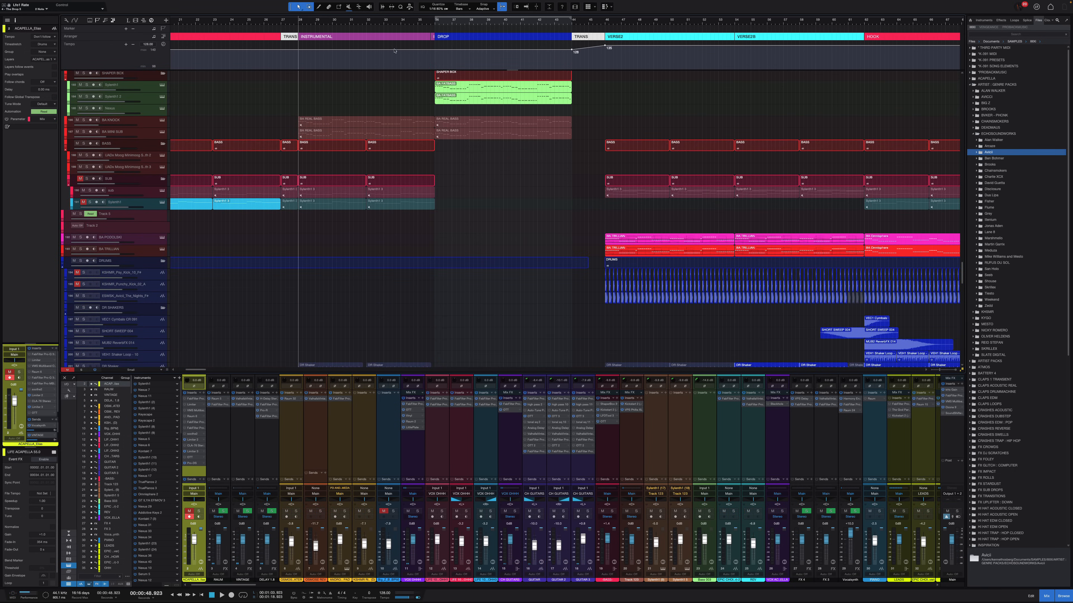
{"action": "left_click", "coordinate": [398, 20]}
{"action": "scroll", "coordinate": [394, 240], "scroll_direction": "up", "scroll_amount": 4}
{"action": "scroll", "coordinate": [422, 237], "scroll_direction": "down", "scroll_amount": 9}
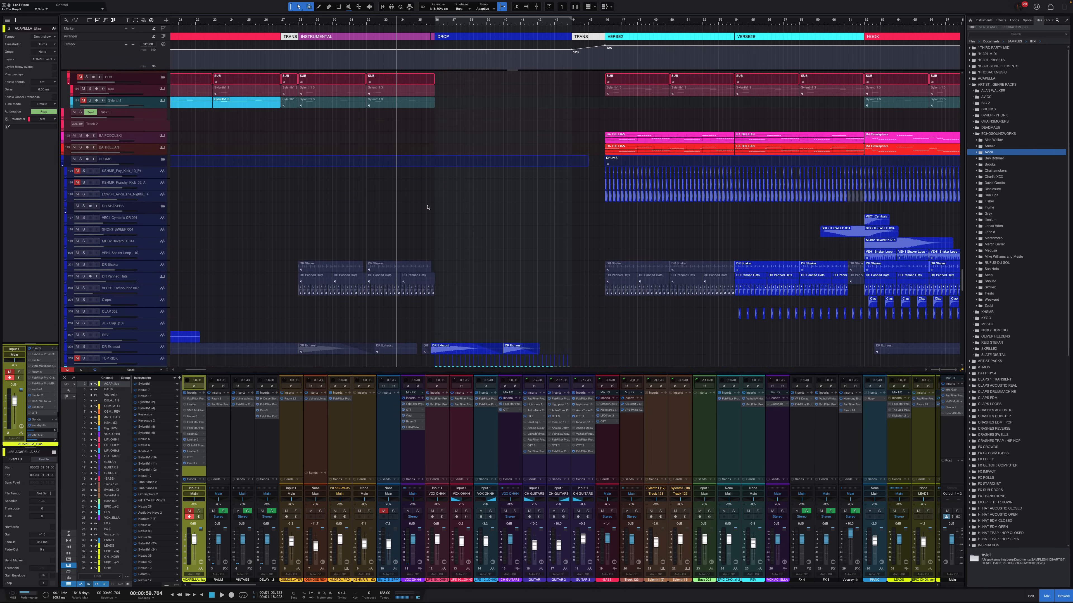
{"action": "scroll", "coordinate": [458, 231], "scroll_direction": "up", "scroll_amount": 12}
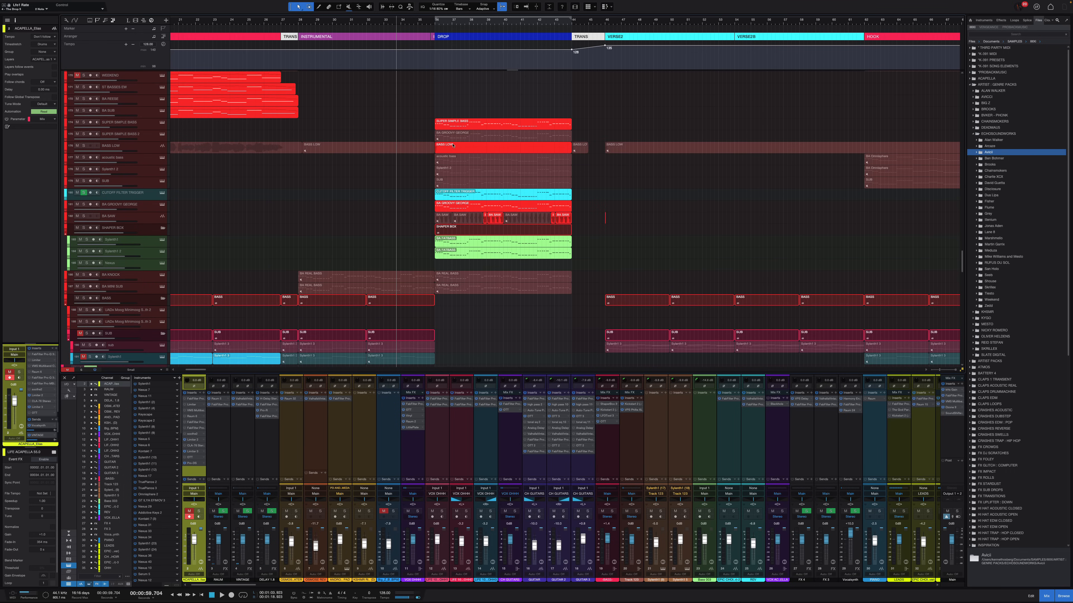
Step: Solo the DROP bass layers, including SUPER SIMPLE BASS and CUTOFF FILTER TRIGGER, and play the DROP section in a loop
{"action": "left_click", "coordinate": [454, 127]}
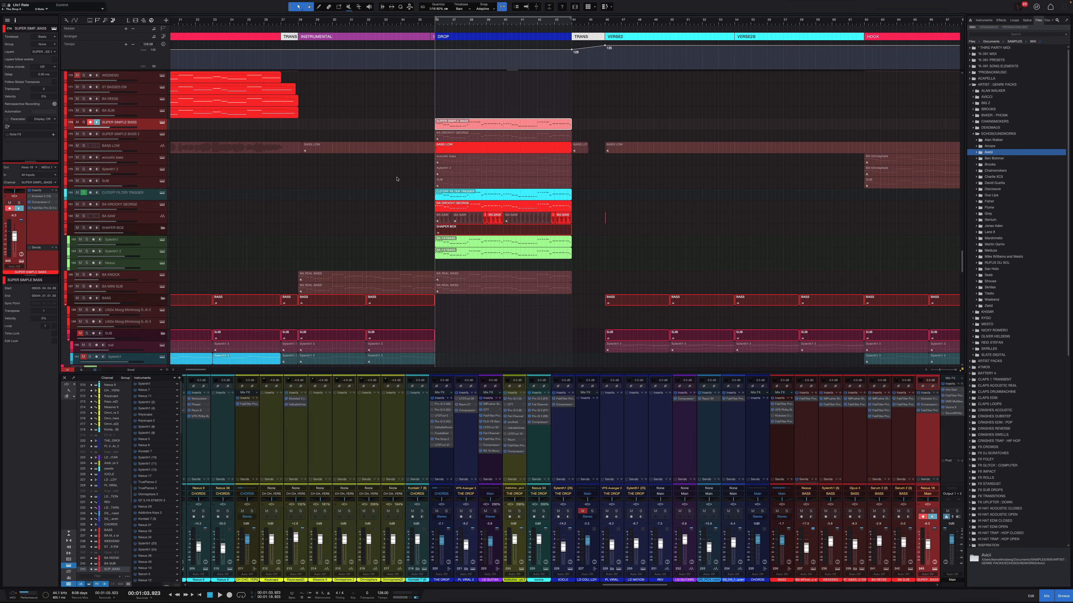
{"action": "scroll", "coordinate": [361, 253], "scroll_direction": "up", "scroll_amount": 3}
{"action": "left_click", "coordinate": [485, 250]}
{"action": "key", "text": "s"}
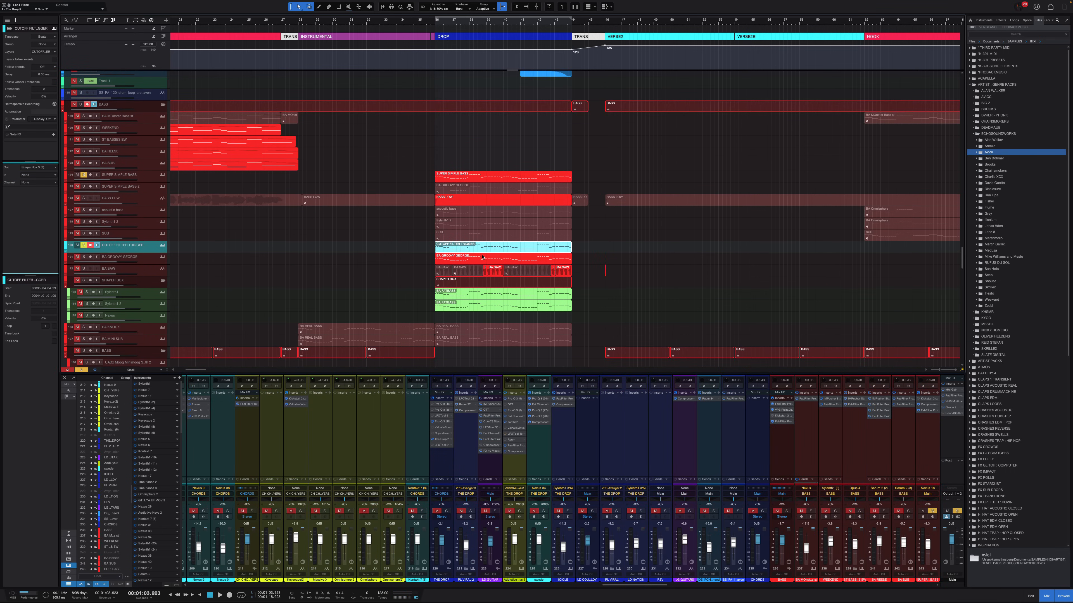
{"action": "left_click", "coordinate": [483, 256]}
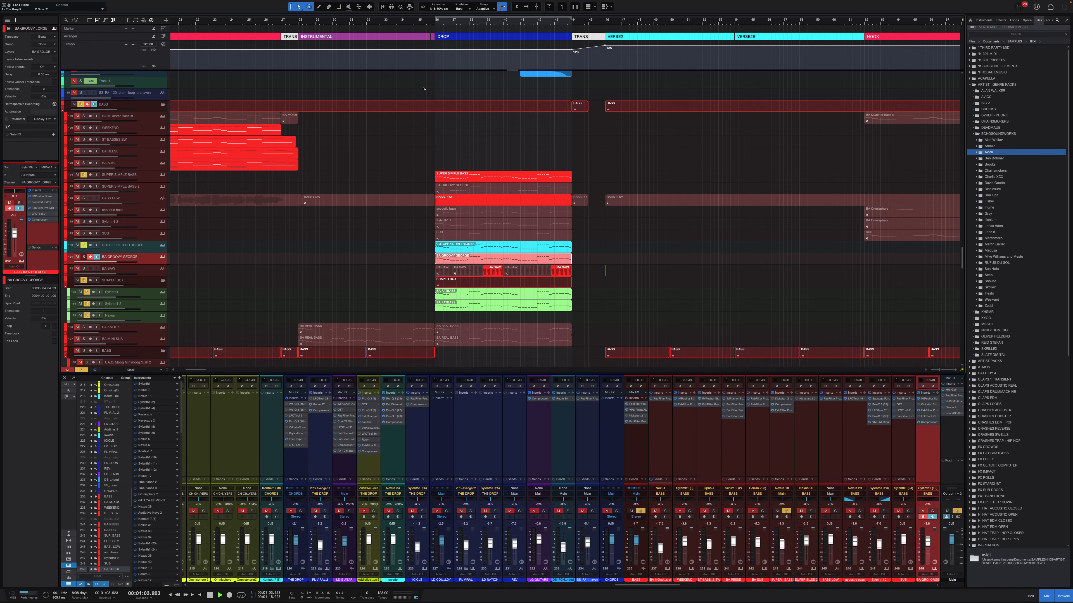
{"action": "scroll", "coordinate": [493, 207], "scroll_direction": "up", "scroll_amount": 1}
{"action": "scroll", "coordinate": [493, 208], "scroll_direction": "up", "scroll_amount": 3}
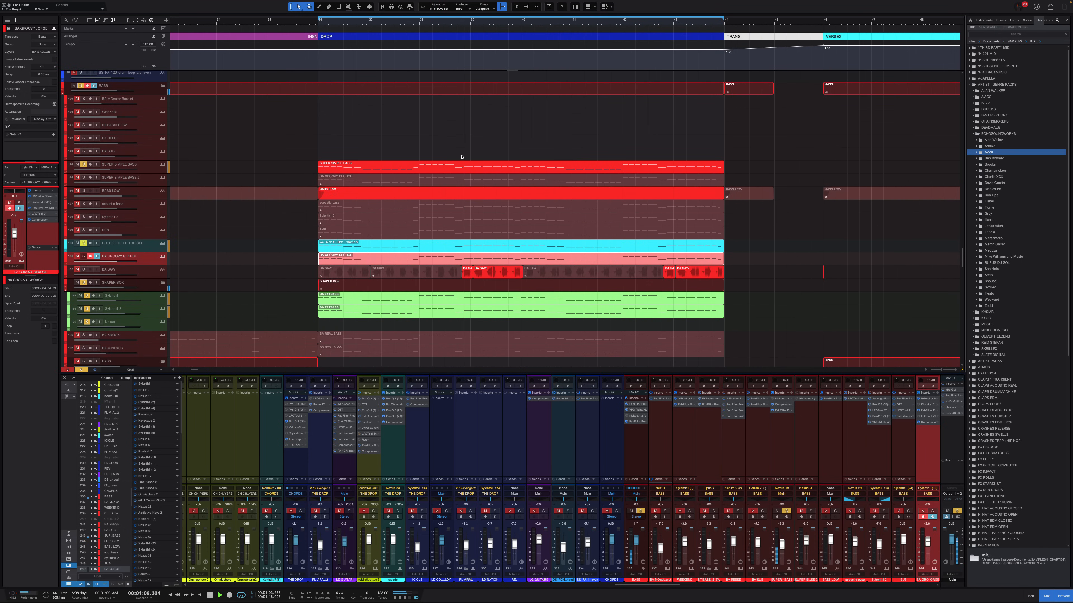
{"action": "left_click", "coordinate": [393, 149]}
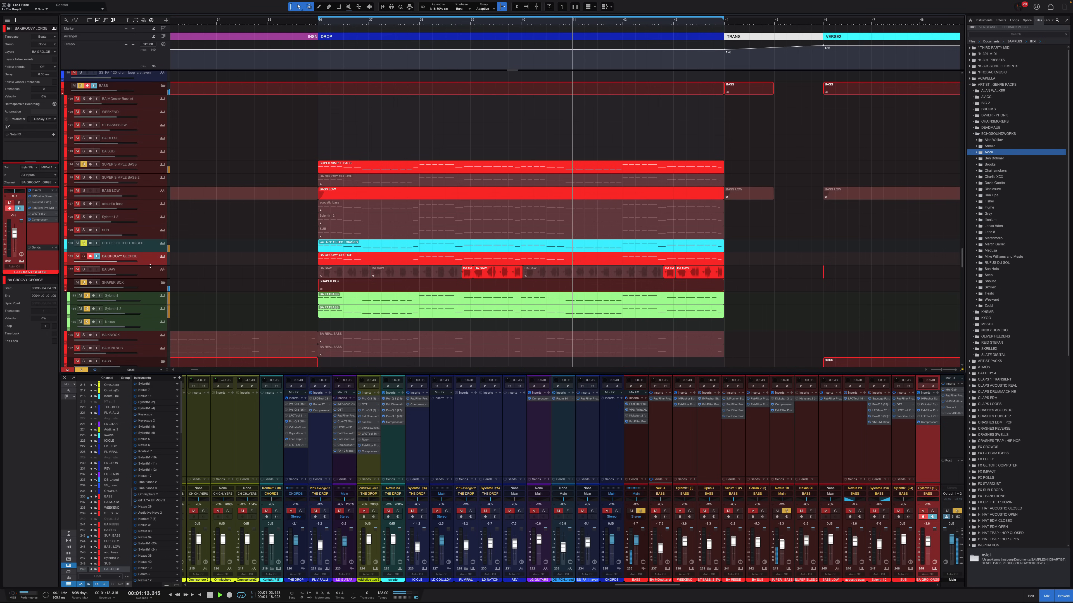
Step: Solo all tracks of the BASS folder and select the bass layers at the start of the DROP
{"action": "left_click", "coordinate": [149, 92]}
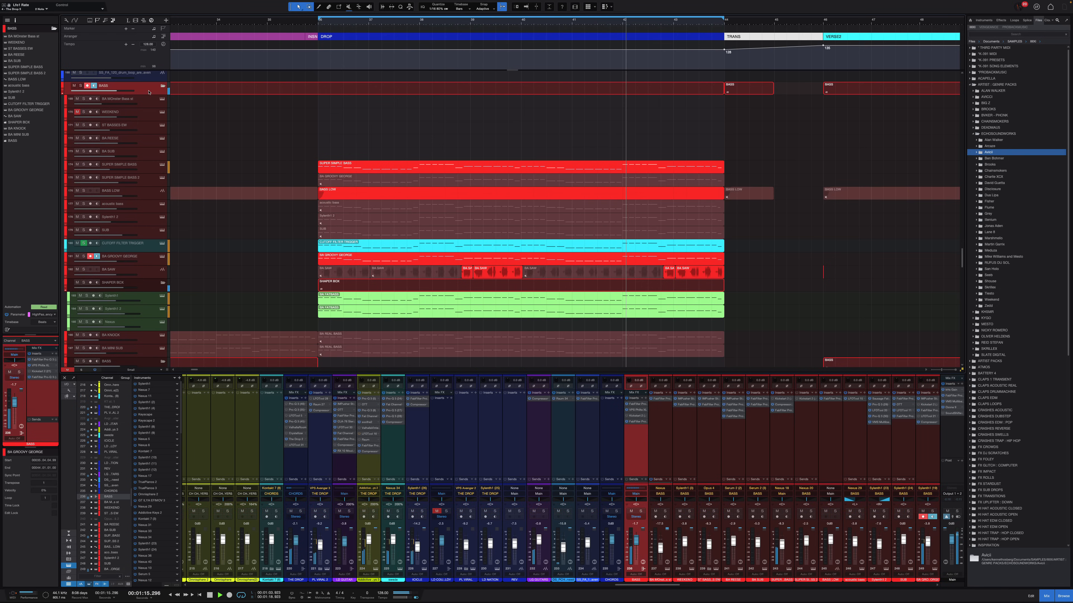
{"action": "key", "text": "s"}
{"action": "scroll", "coordinate": [407, 213], "scroll_direction": "down", "scroll_amount": 1}
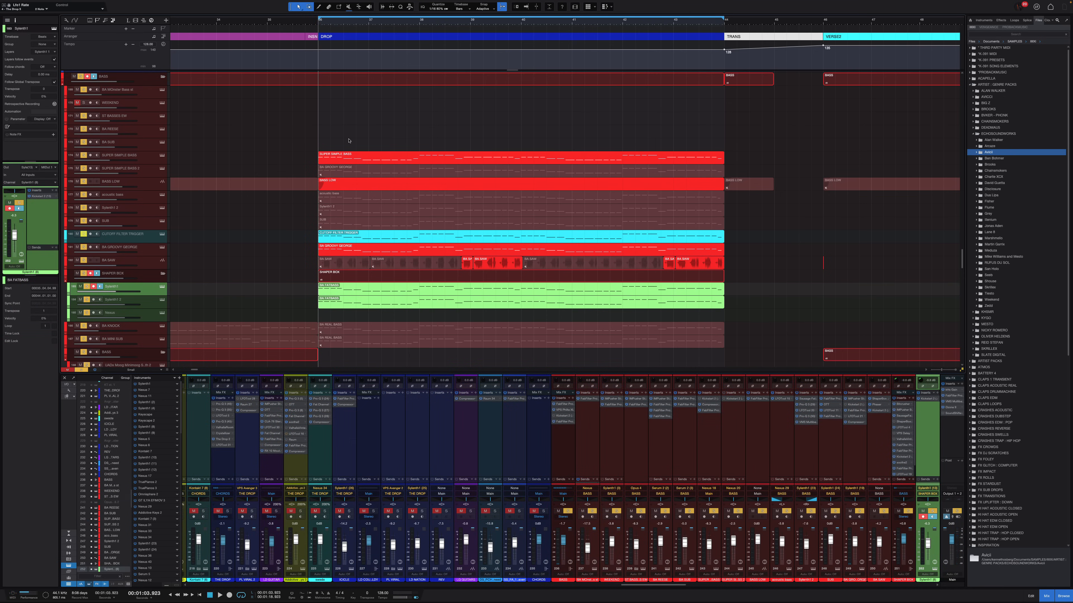
{"action": "left_click_drag", "start_coordinate": [348, 139], "coordinate": [373, 323]}
{"action": "left_click", "coordinate": [276, 311]}
{"action": "left_click", "coordinate": [151, 293]}
Step: Inspect the Nexus 5 preset Punch Bass on SUPER SIMPLE BASS and close the instrument window
{"action": "left_click", "coordinate": [146, 160]}
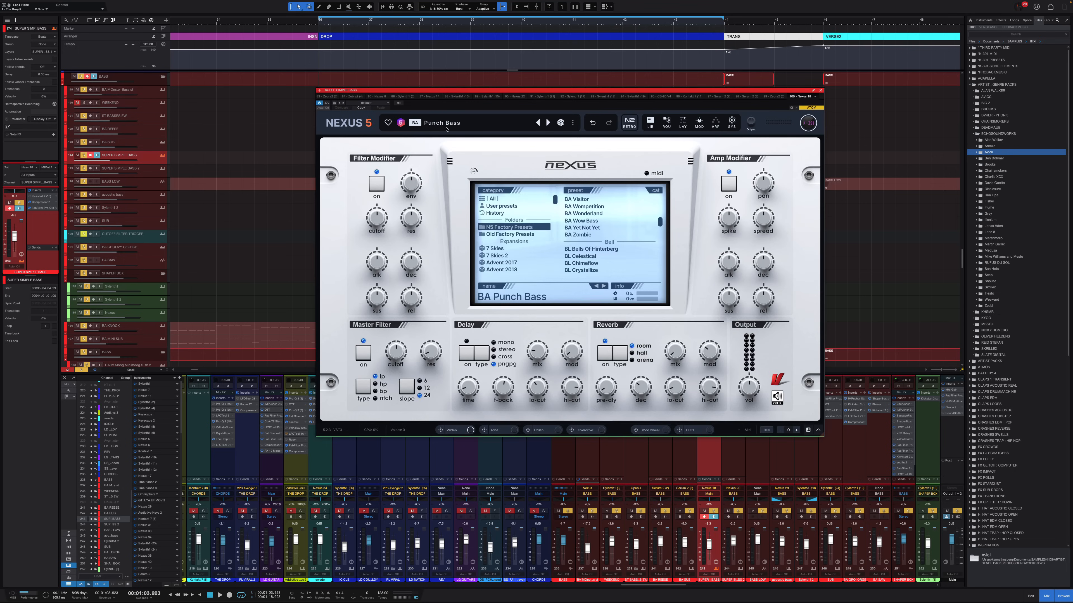
{"action": "left_click_drag", "start_coordinate": [501, 90], "coordinate": [497, 72]}
{"action": "left_click", "coordinate": [816, 74]}
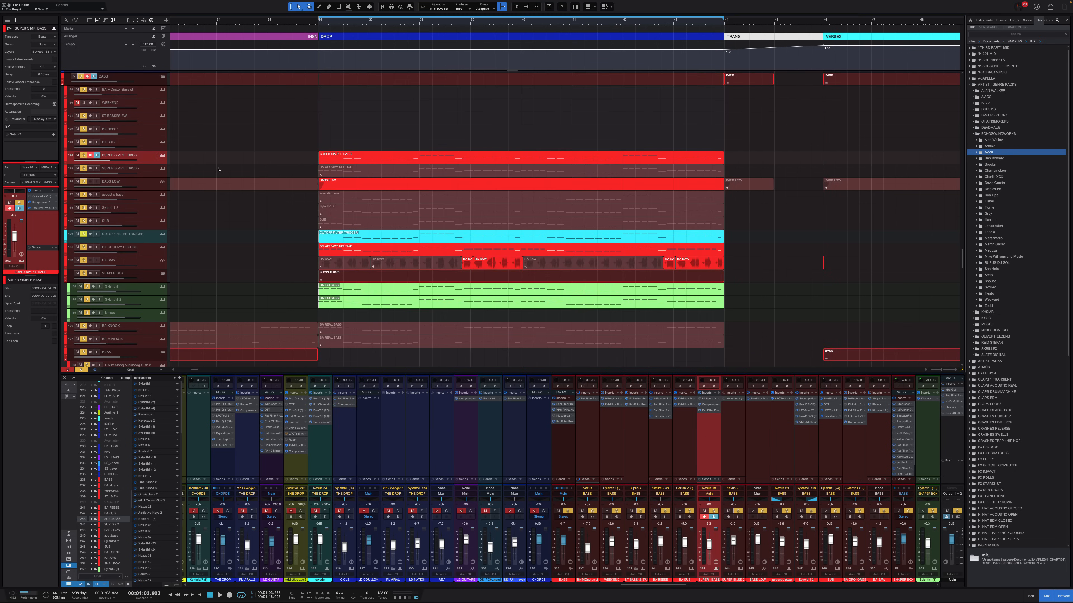
Step: Open the Sylenth1 instrument of BA GROOVY GEORGE, play the track soloed in the DROP and close the instrument window
{"action": "left_click", "coordinate": [149, 245]}
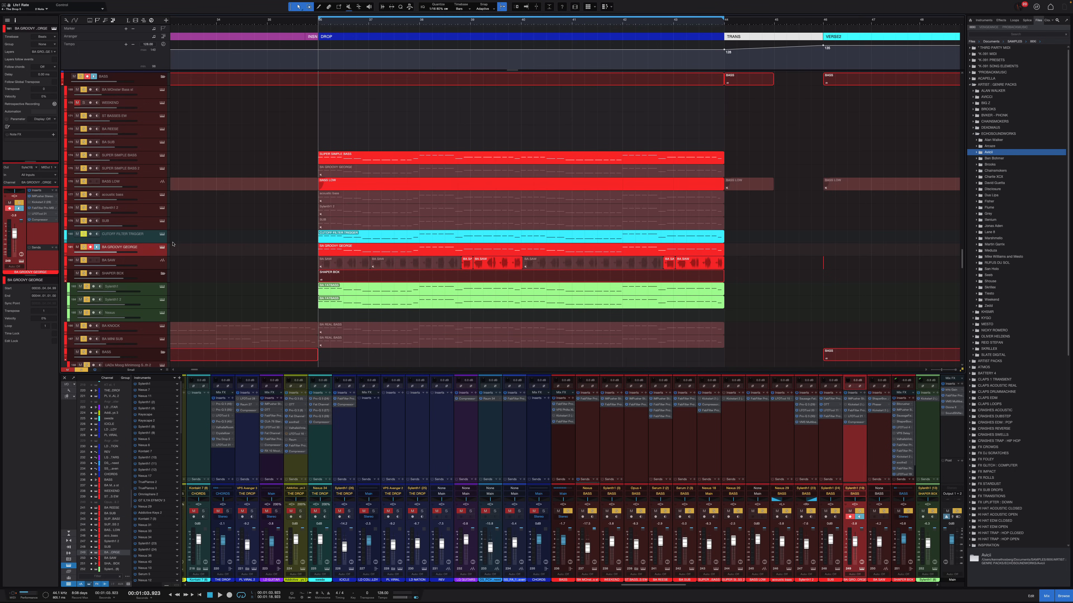
{"action": "left_click", "coordinate": [162, 247]}
{"action": "key", "text": "shift+s"}
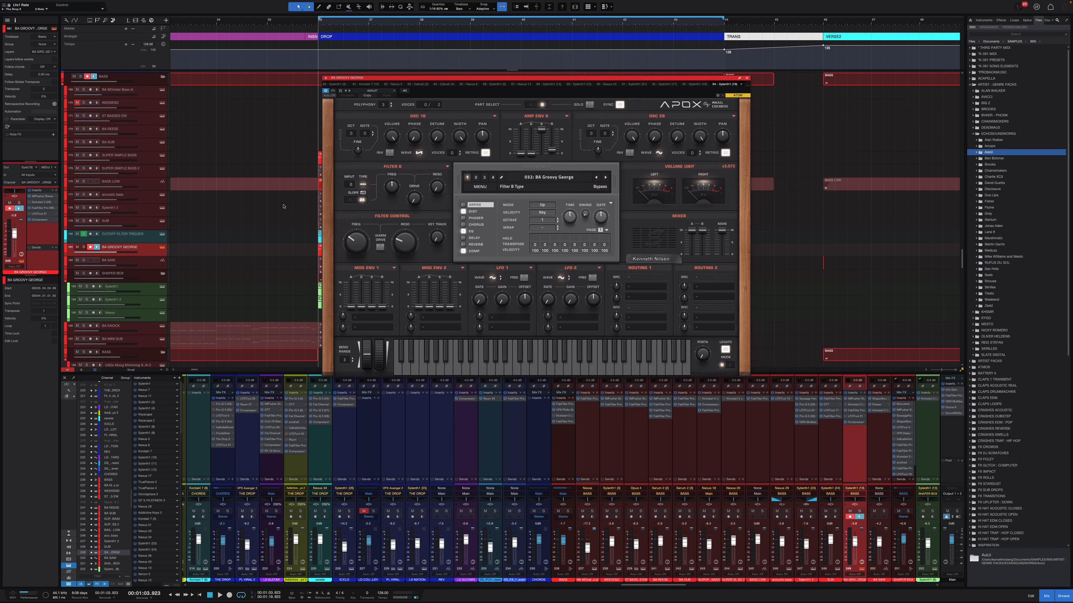
{"action": "key", "text": "s"}
{"action": "key", "text": "shift+e"}
{"action": "key", "text": "space"}
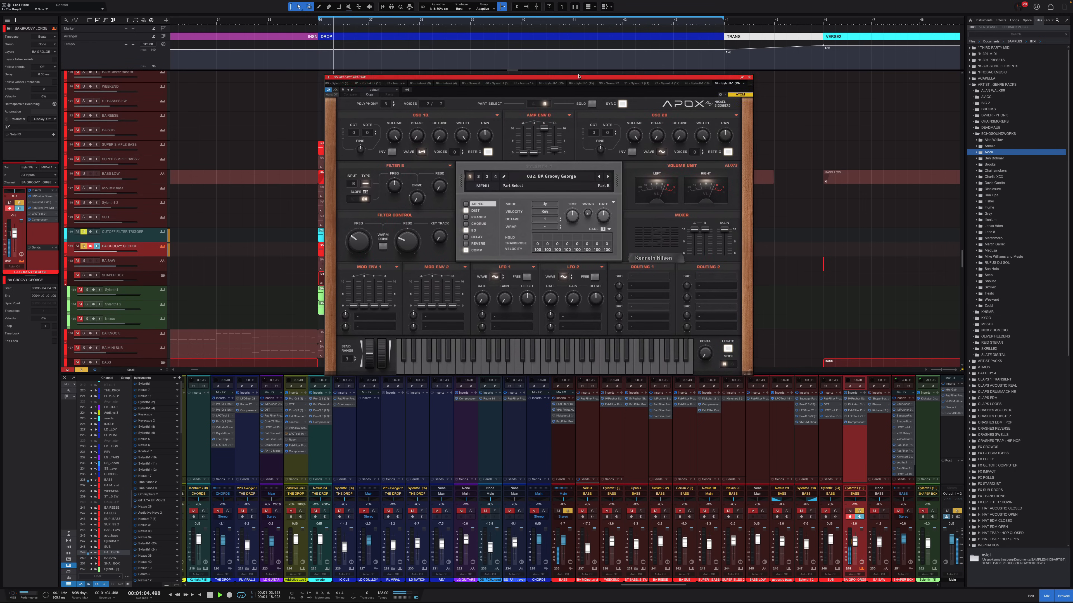
{"action": "left_click_drag", "start_coordinate": [560, 83], "coordinate": [828, 70]}
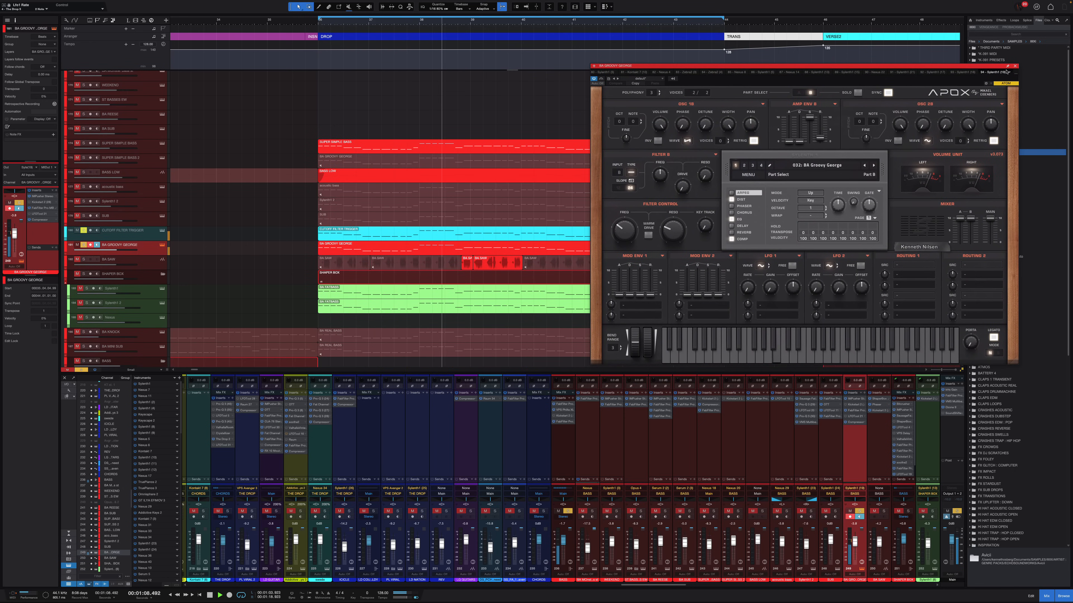
{"action": "key", "text": "Escape"}
Step: Play BASS LOW soloed in the DROP, stop playback and clear the solo
{"action": "left_click", "coordinate": [489, 175]}
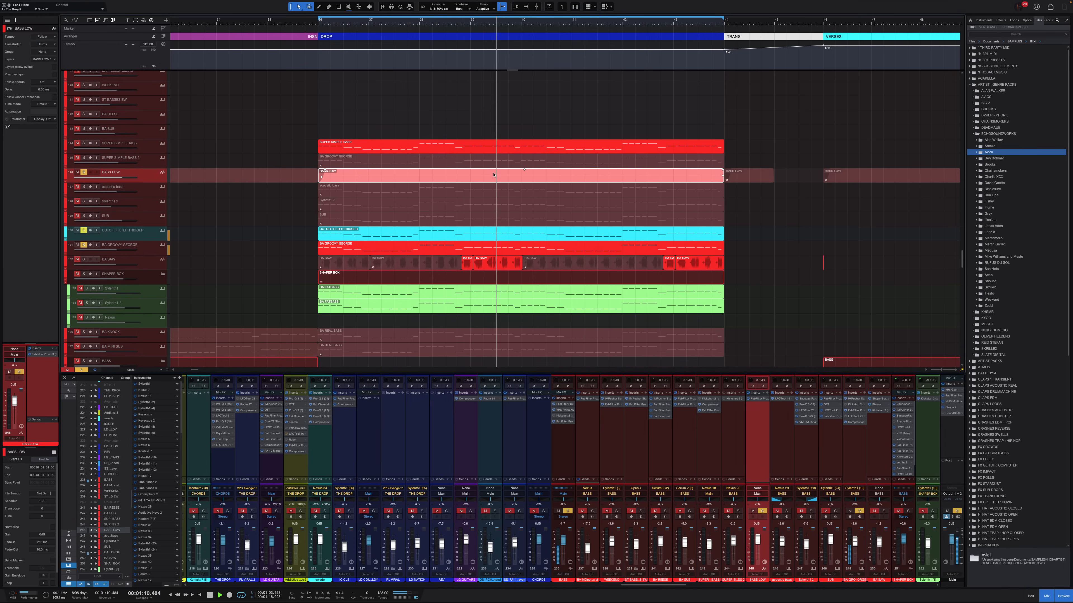
{"action": "key", "text": "space"}
{"action": "key", "text": "shift+s"}
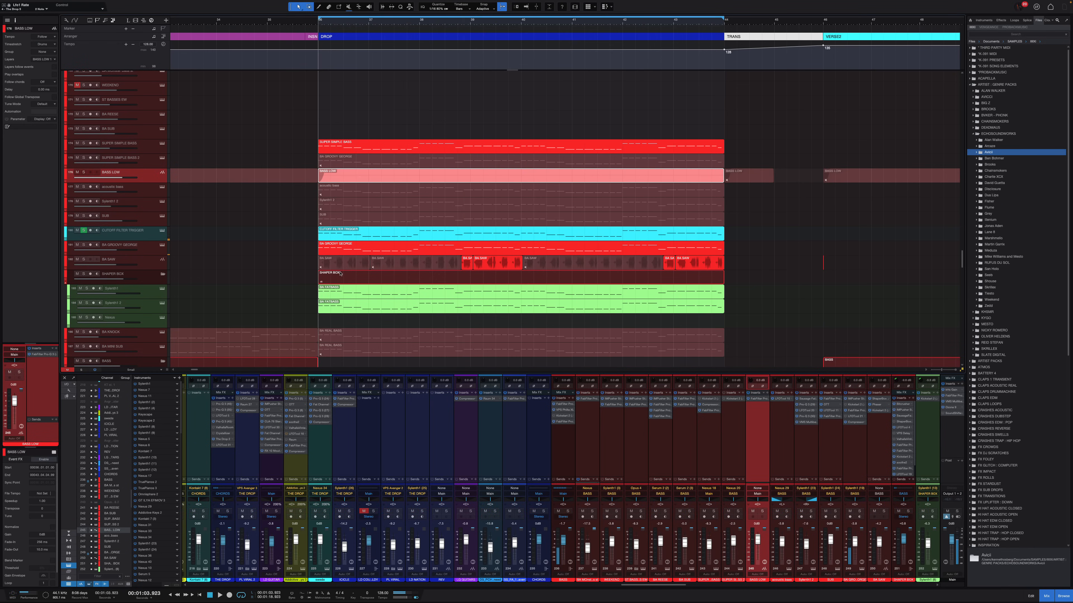
Step: Solo BA SAW, play its clip in the DROP with enlarged track rows, and open its Phaser insert
{"action": "left_click", "coordinate": [492, 268]}
{"action": "key", "text": "s"}
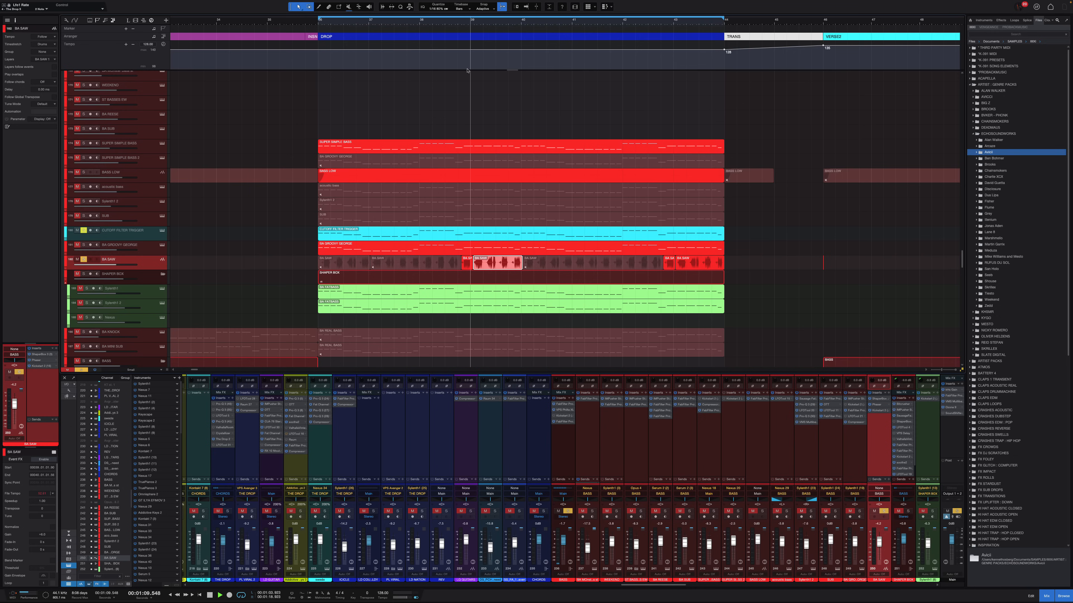
{"action": "key", "text": "shift+e"}
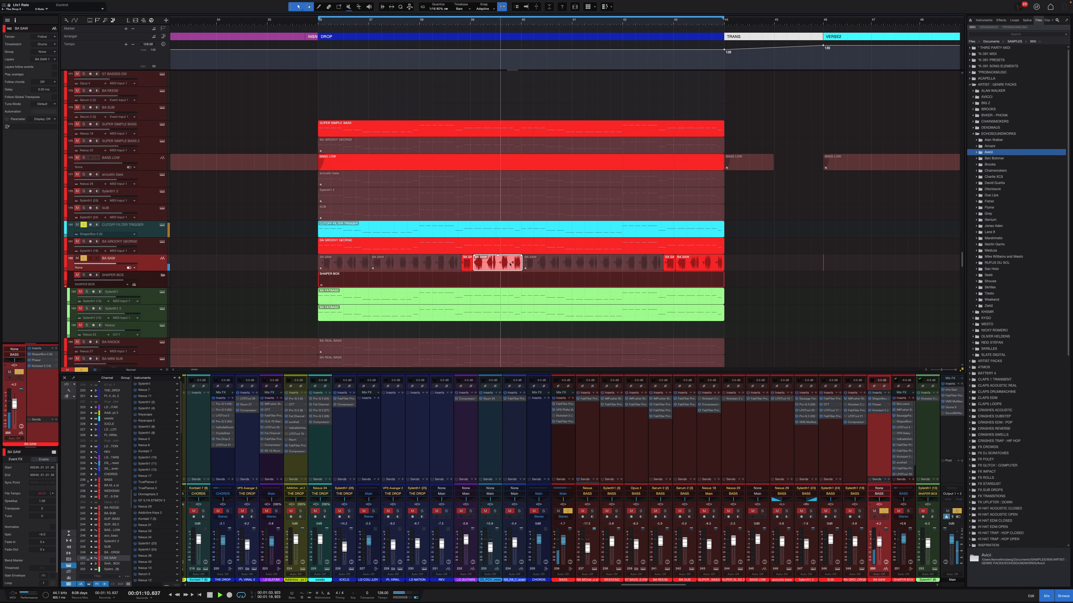
{"action": "key", "text": "space"}
{"action": "left_click", "coordinate": [879, 405]}
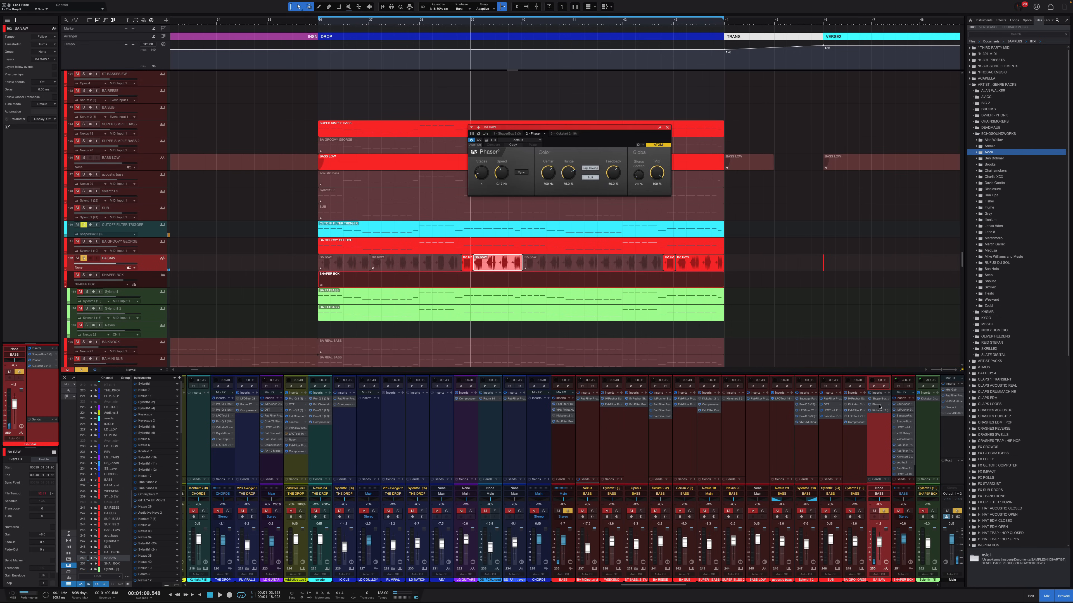
Step: Play the soloed BA SAW clip in the DROP, inspect its ShaperBox 3 insert, stop playback and close the plugin window
{"action": "left_click", "coordinate": [462, 26]}
{"action": "key", "text": "space"}
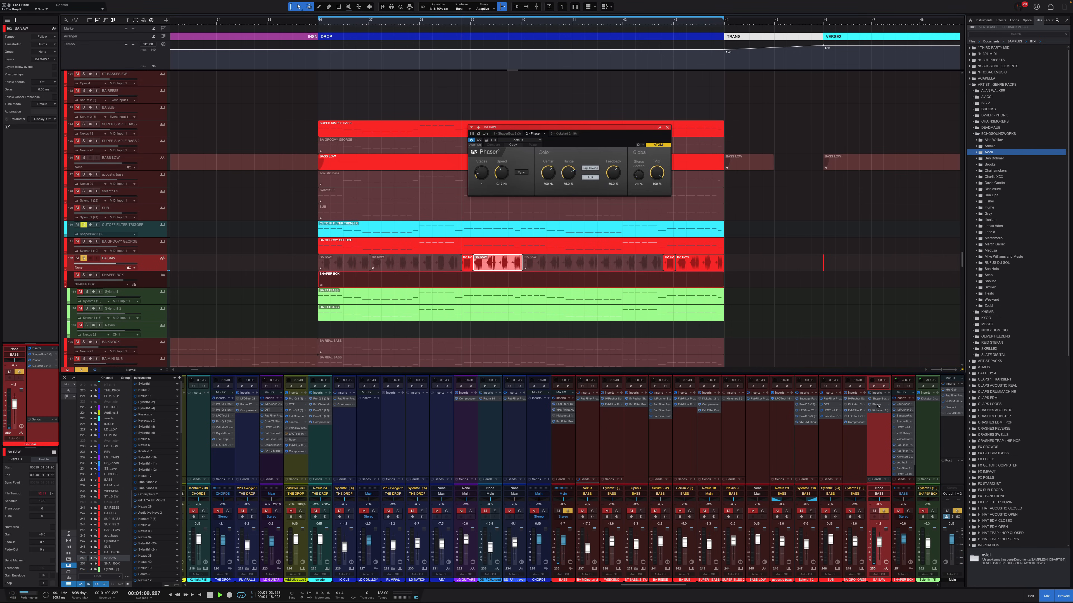
{"action": "left_click", "coordinate": [507, 134]}
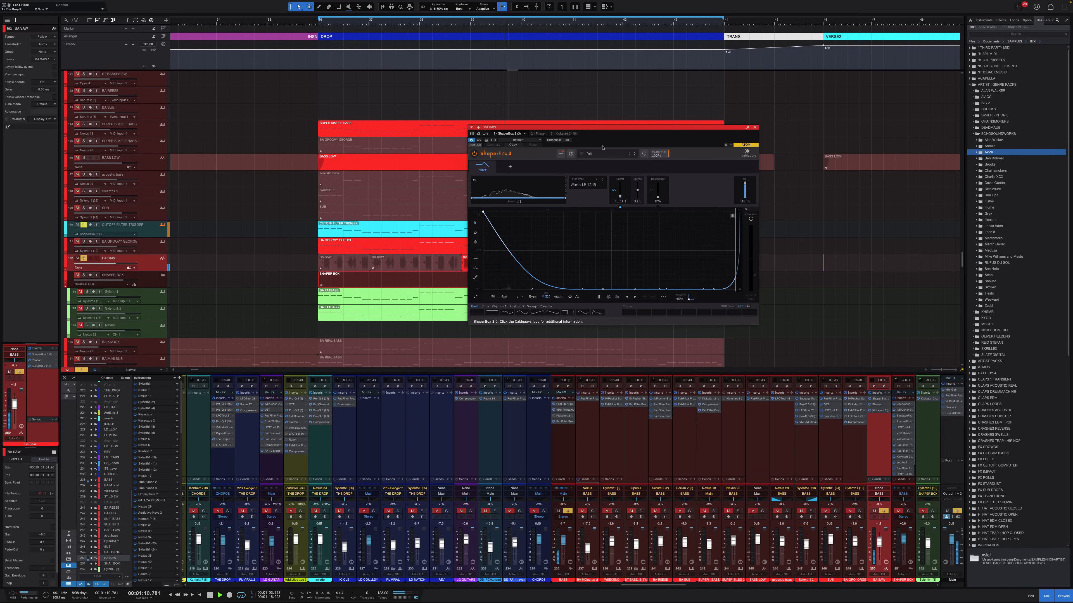
{"action": "key", "text": "space"}
{"action": "key", "text": "Escape"}
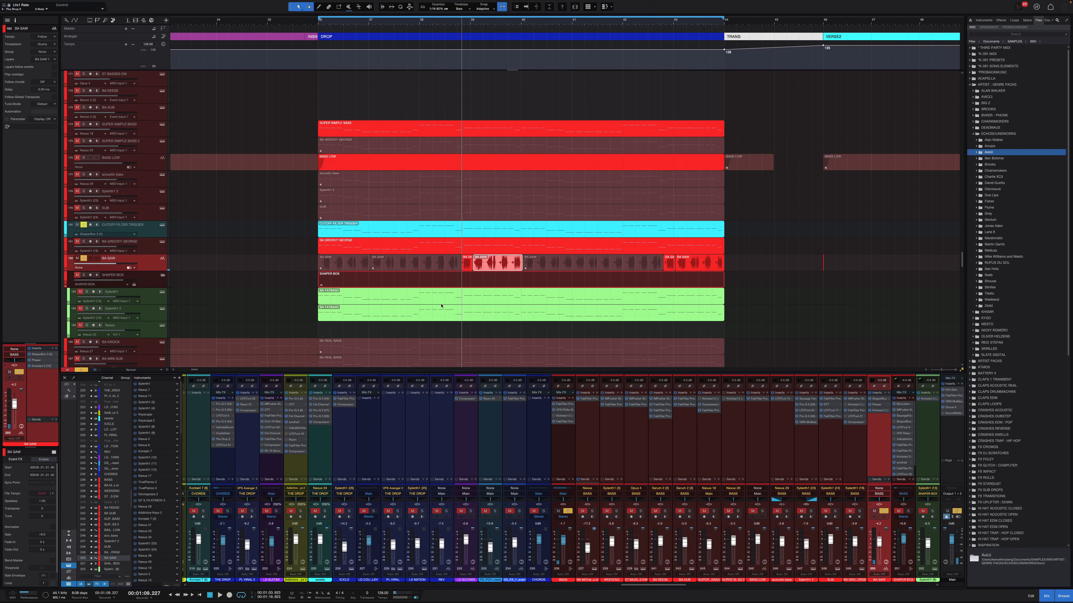
Step: Clear the BA SAW solo, solo the SHAPER BOX folder track and set the playback position to the start of the DROP
{"action": "left_click", "coordinate": [146, 277]}
{"action": "key", "text": "shift+s"}
{"action": "key", "text": "s"}
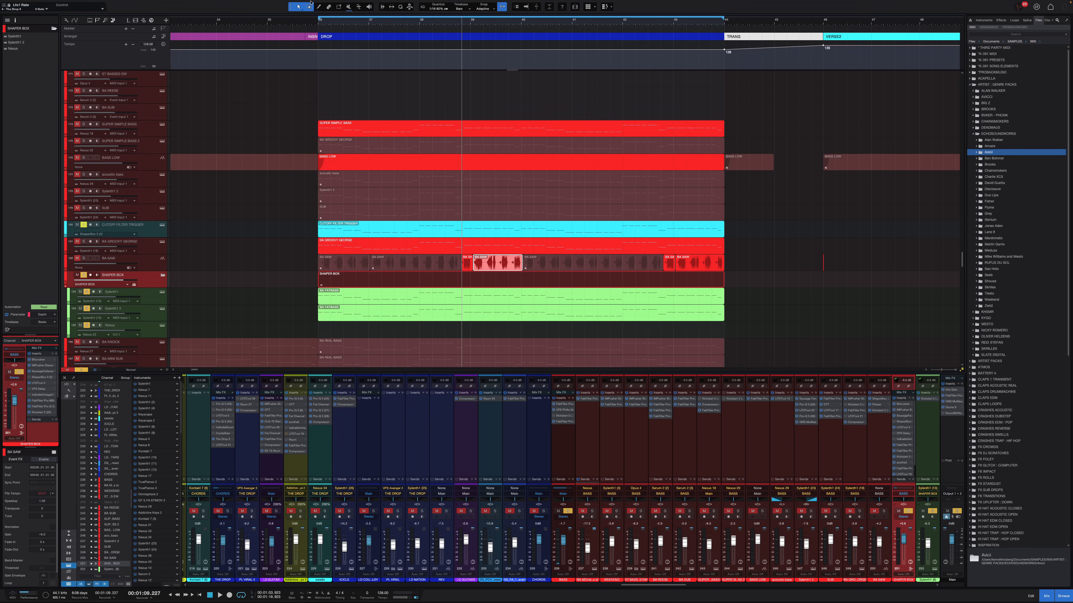
{"action": "left_click", "coordinate": [318, 22]}
Step: Play the soloed SHAPER BOX folder and open the Sylenth1 instruments of its first two BA FATBASS tracks
{"action": "left_click", "coordinate": [153, 301]}
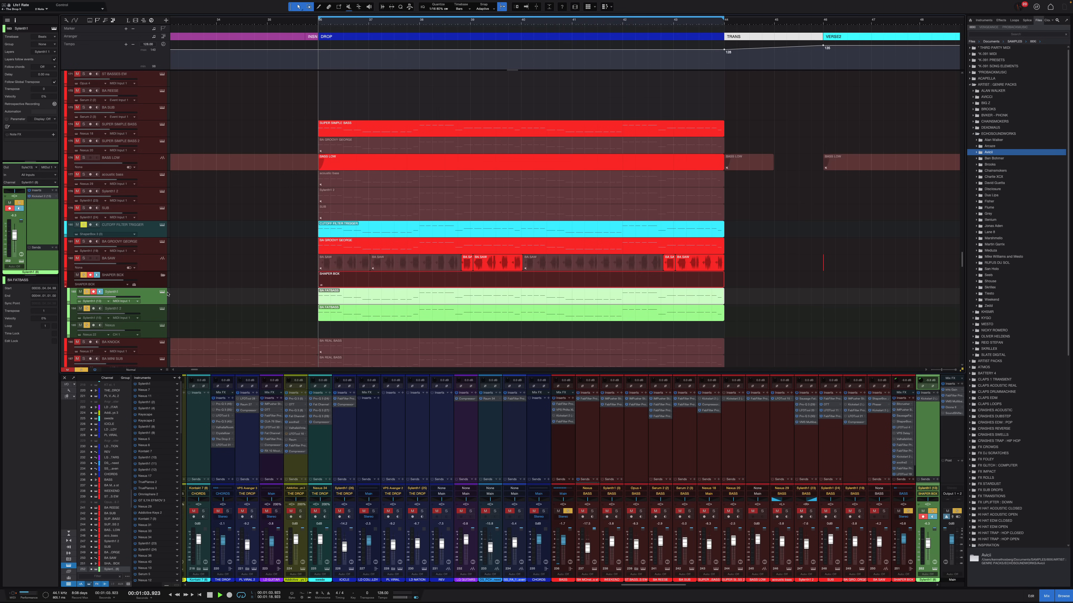
{"action": "left_click", "coordinate": [162, 292]}
{"action": "key", "text": "space"}
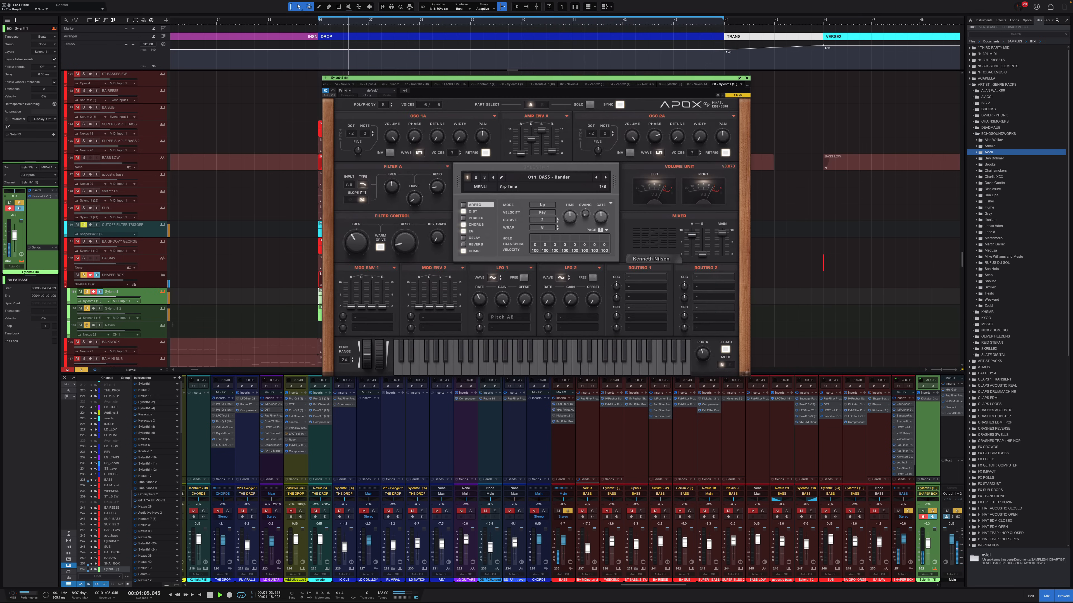
{"action": "left_click", "coordinate": [161, 320]}
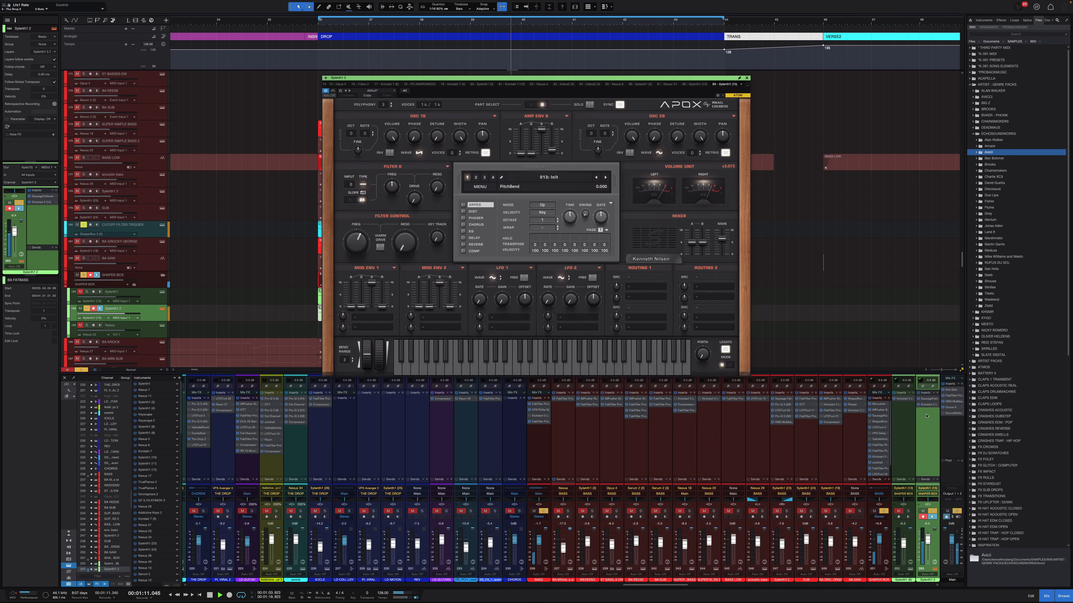
Step: Compare the synth patches on the Sylenth1 and Sylenth1 2 bass channels
{"action": "left_click", "coordinate": [899, 439]}
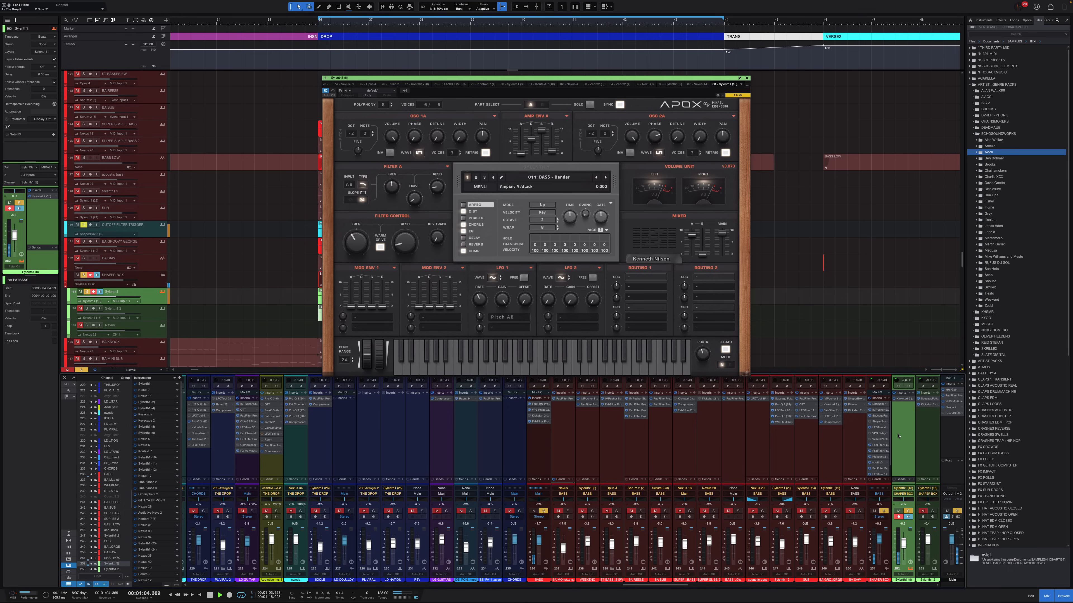
{"action": "scroll", "coordinate": [899, 436], "scroll_direction": "right", "scroll_amount": 4}
{"action": "left_click", "coordinate": [839, 451]}
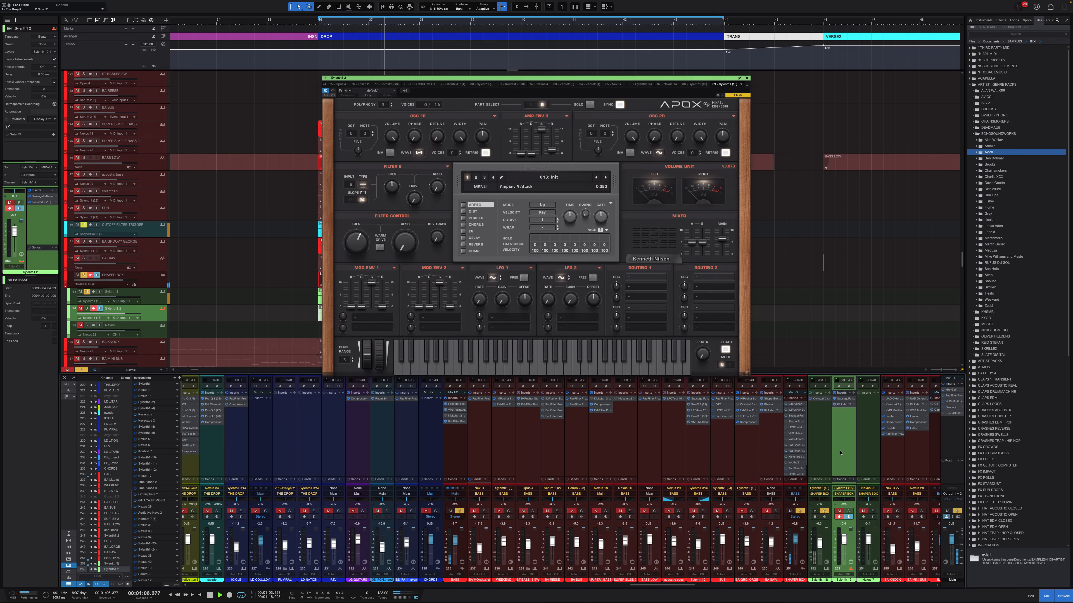
Step: View the SHAPER BOX channel's Bitcrusher and the rest of its insert chain, and close the plug-in windows
{"action": "left_click", "coordinate": [794, 404]}
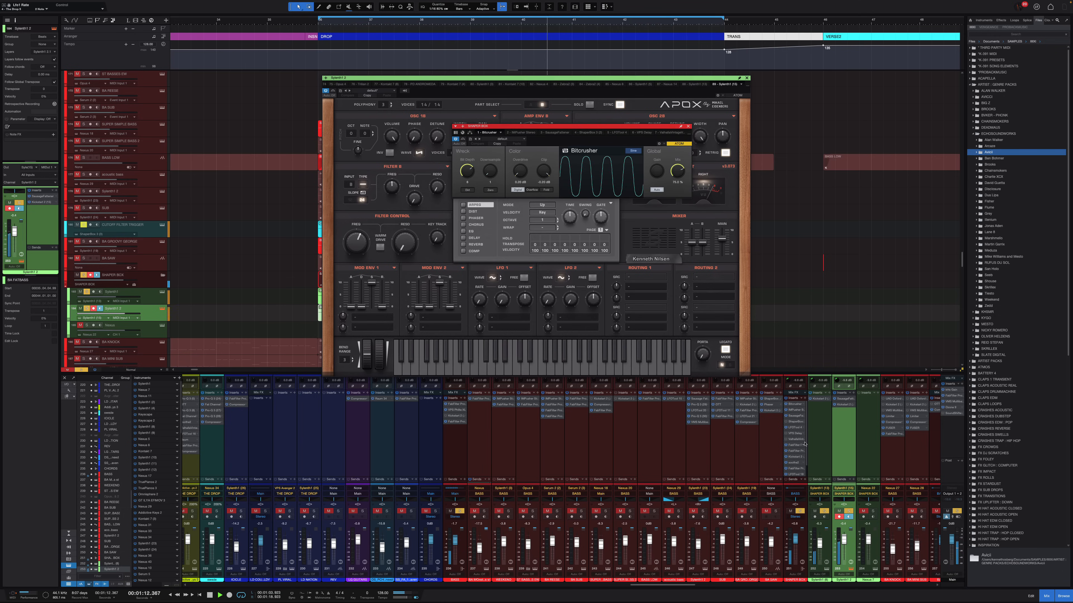
{"action": "scroll", "coordinate": [804, 443], "scroll_direction": "down", "scroll_amount": 2}
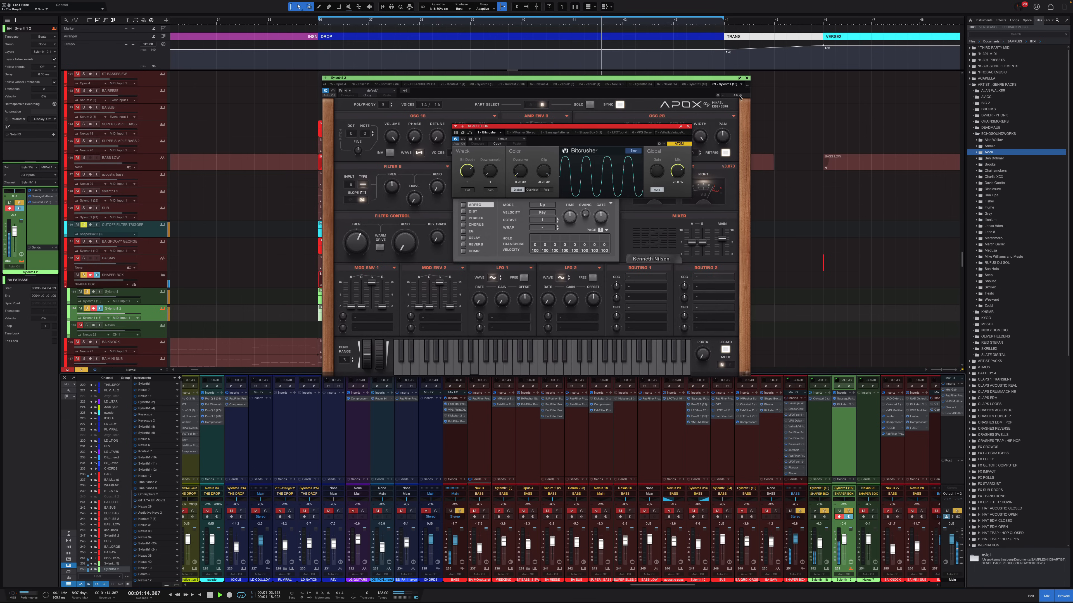
{"action": "left_click", "coordinate": [733, 89]}
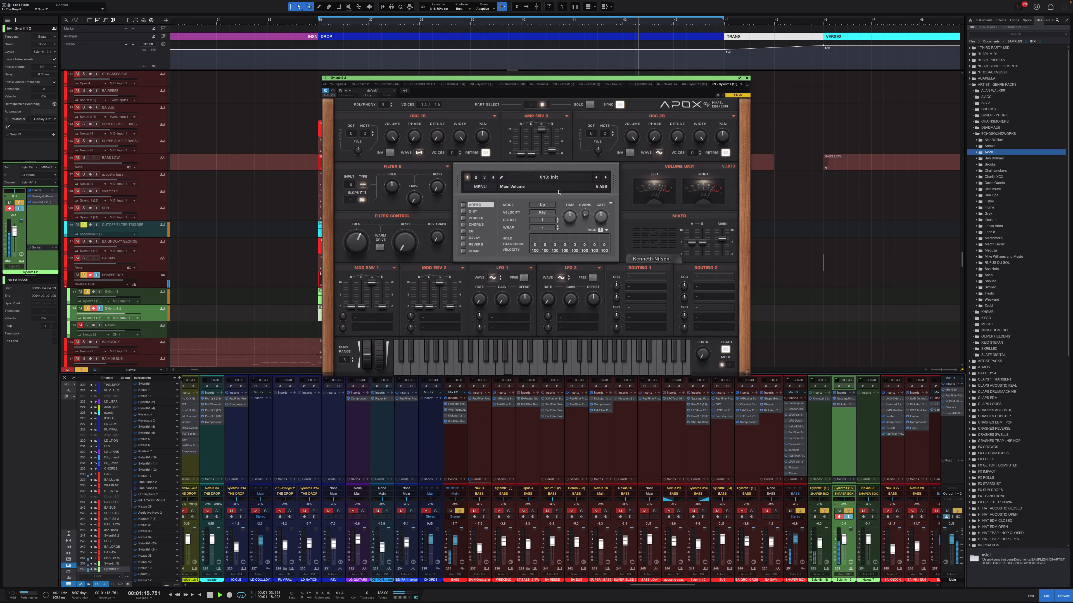
{"action": "left_click", "coordinate": [746, 78]}
{"action": "key", "text": "space"}
{"action": "left_click", "coordinate": [688, 127]}
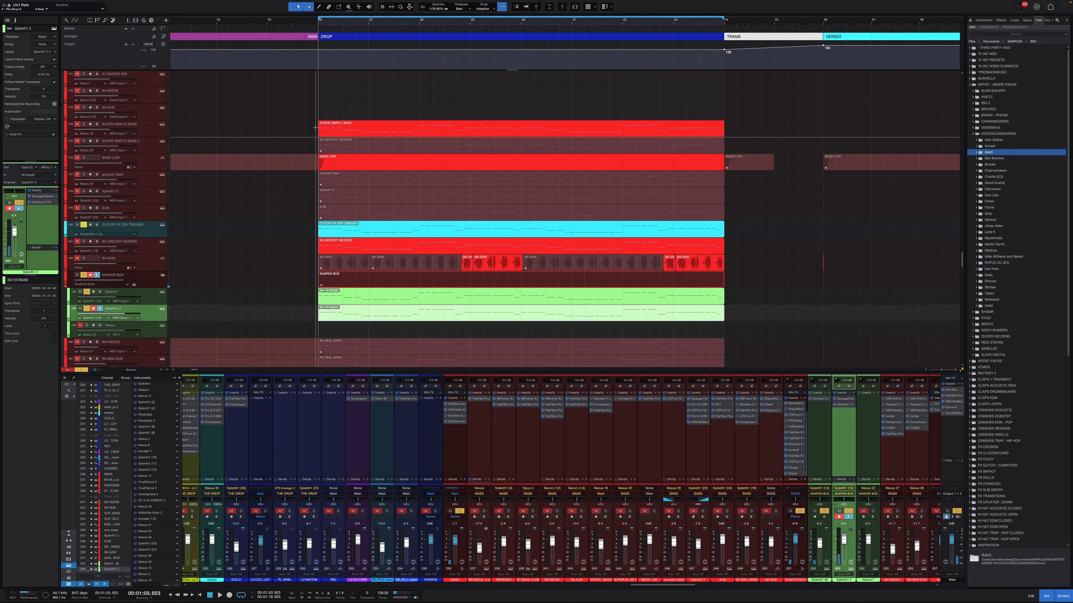
Step: Unsolo the SHAPER BOX tracks and play the DROP section, with the BASS folder selected
{"action": "key", "text": "s"}
{"action": "key", "text": "shift+w"}
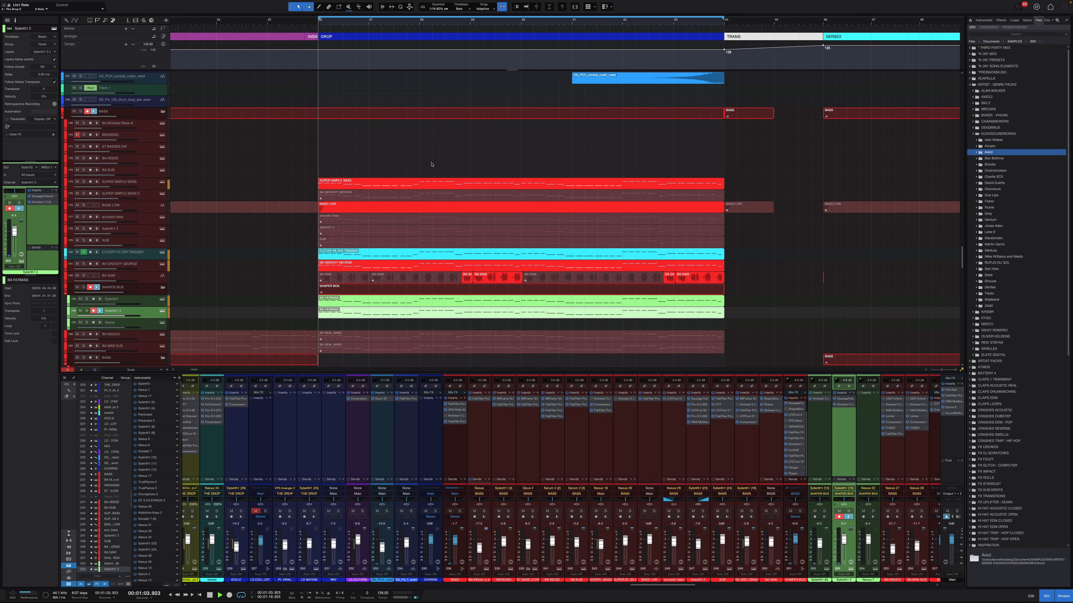
{"action": "key", "text": "space"}
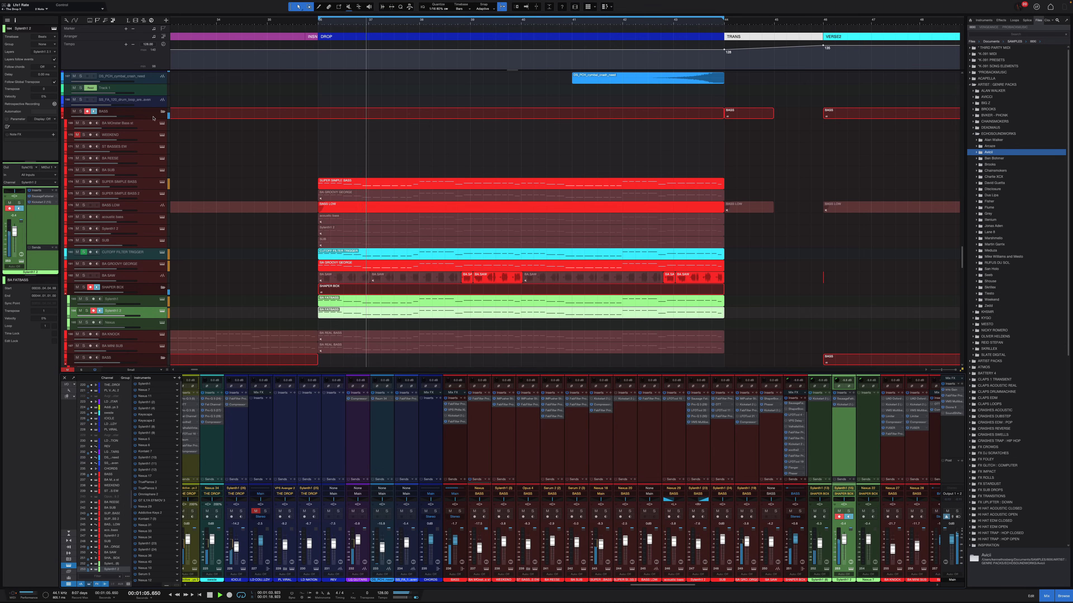
{"action": "left_click", "coordinate": [153, 119]}
{"action": "key", "text": "shift+e"}
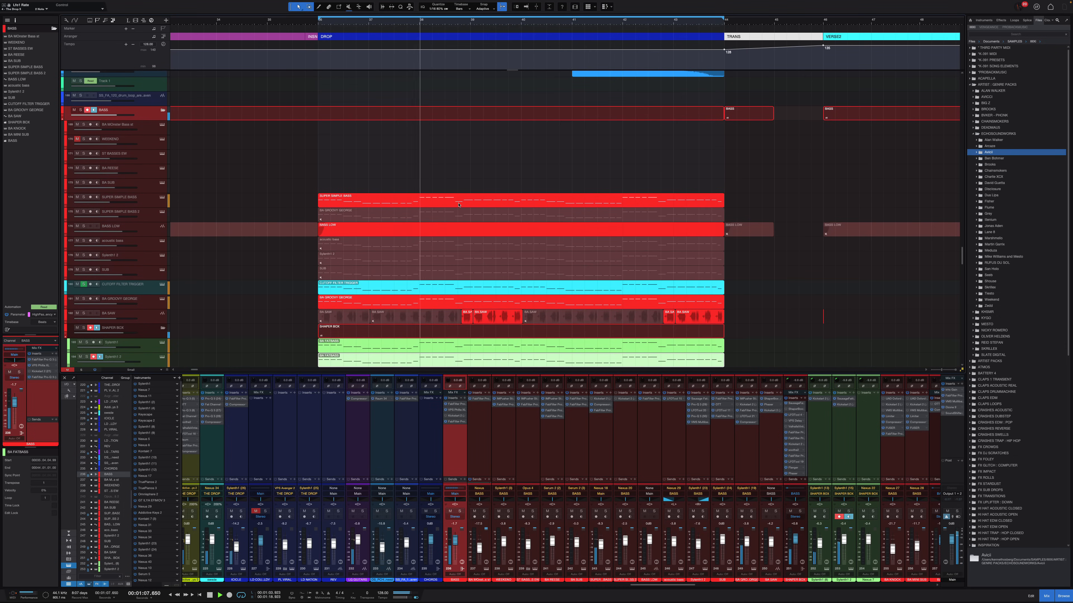
Step: Inspect the notes of the SUPER SIMPLE BASS part in the DROP section and close the note editor
{"action": "double_click", "coordinate": [459, 204]}
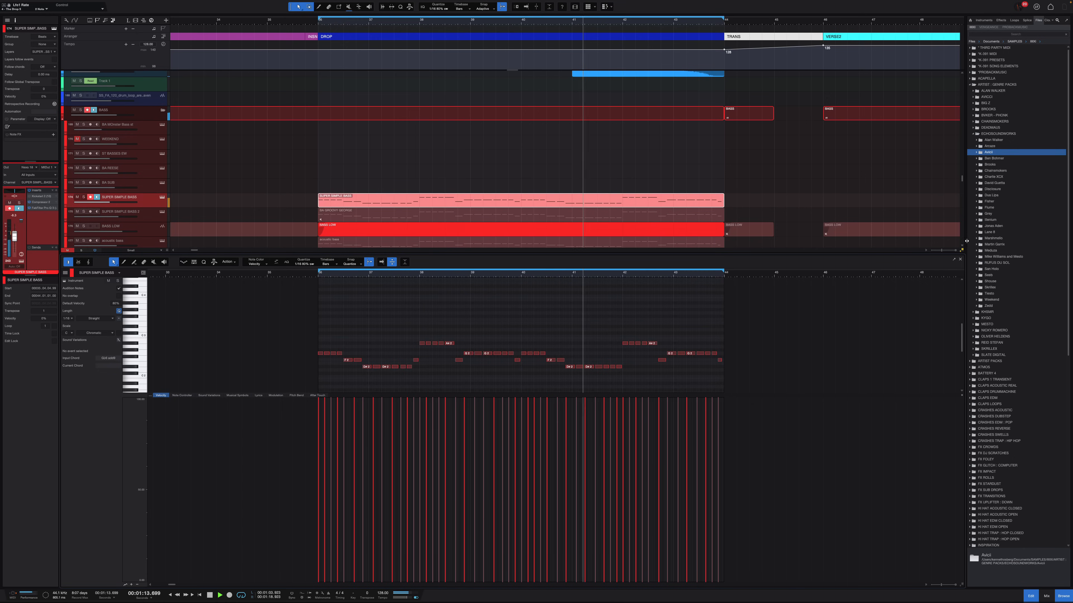
{"action": "key", "text": "F2"}
Step: Turn off looping so playback continues past the DROP into the second verse
{"action": "scroll", "coordinate": [680, 261], "scroll_direction": "down", "scroll_amount": 3}
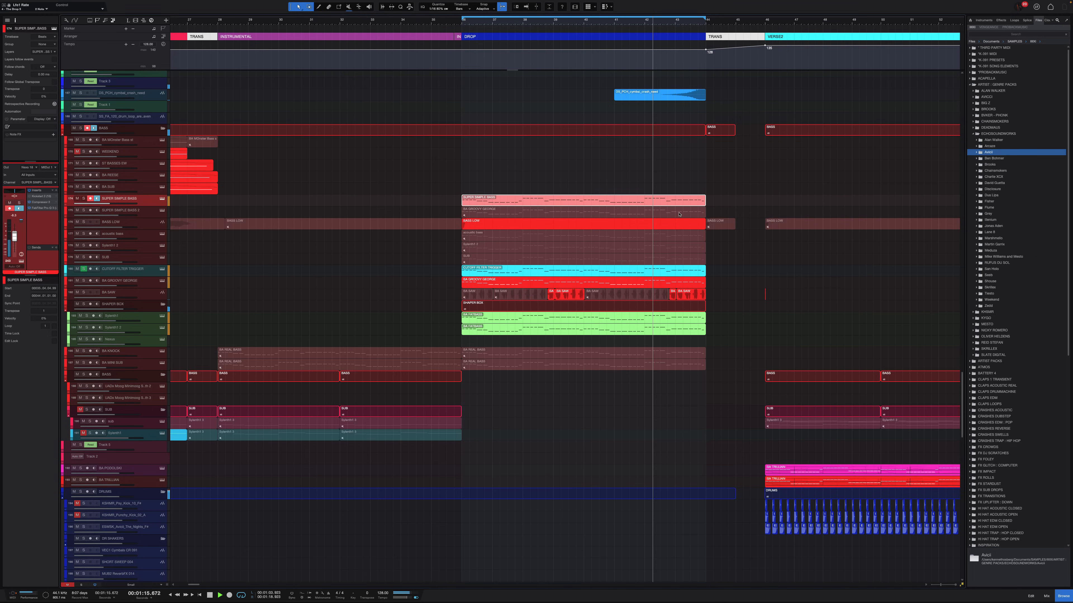
{"action": "key", "text": "slash"}
{"action": "scroll", "coordinate": [613, 241], "scroll_direction": "right", "scroll_amount": 6}
{"action": "scroll", "coordinate": [612, 241], "scroll_direction": "down", "scroll_amount": 2}
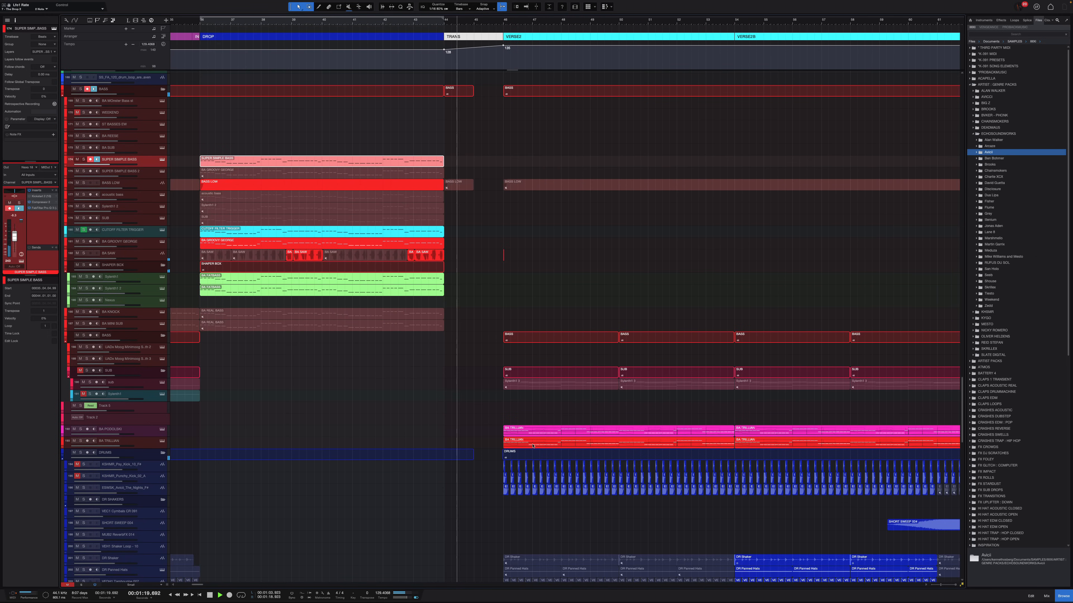
{"action": "scroll", "coordinate": [532, 446], "scroll_direction": "right", "scroll_amount": 3}
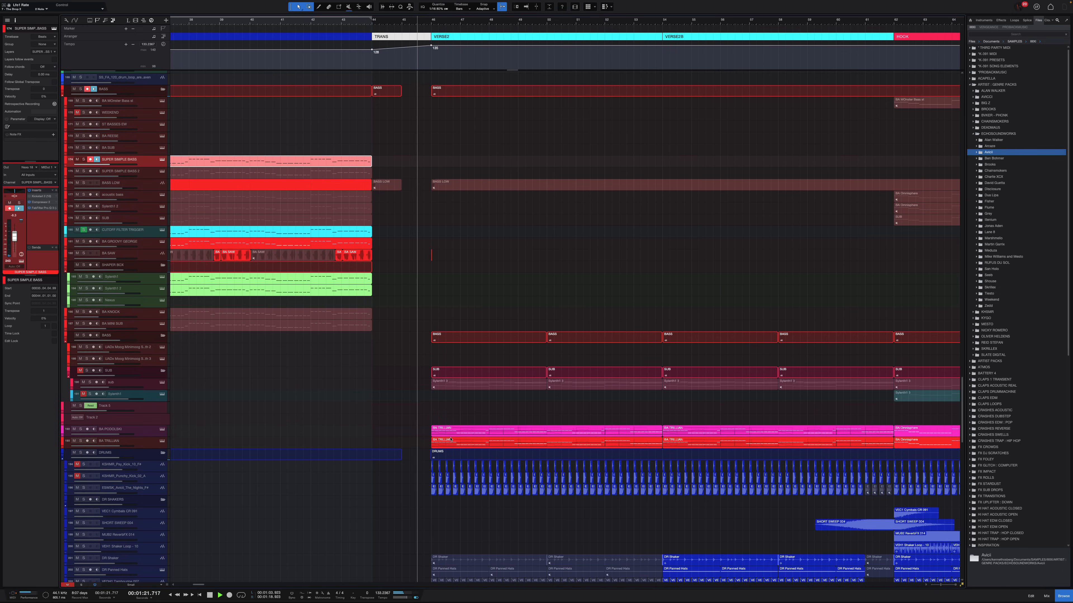
Step: Audition the second verse with the BA PODOLSKI, BA TRILLIAN and DRUMS tracks soloed
{"action": "left_click", "coordinate": [502, 431]}
{"action": "scroll", "coordinate": [493, 448], "scroll_direction": "down", "scroll_amount": 5}
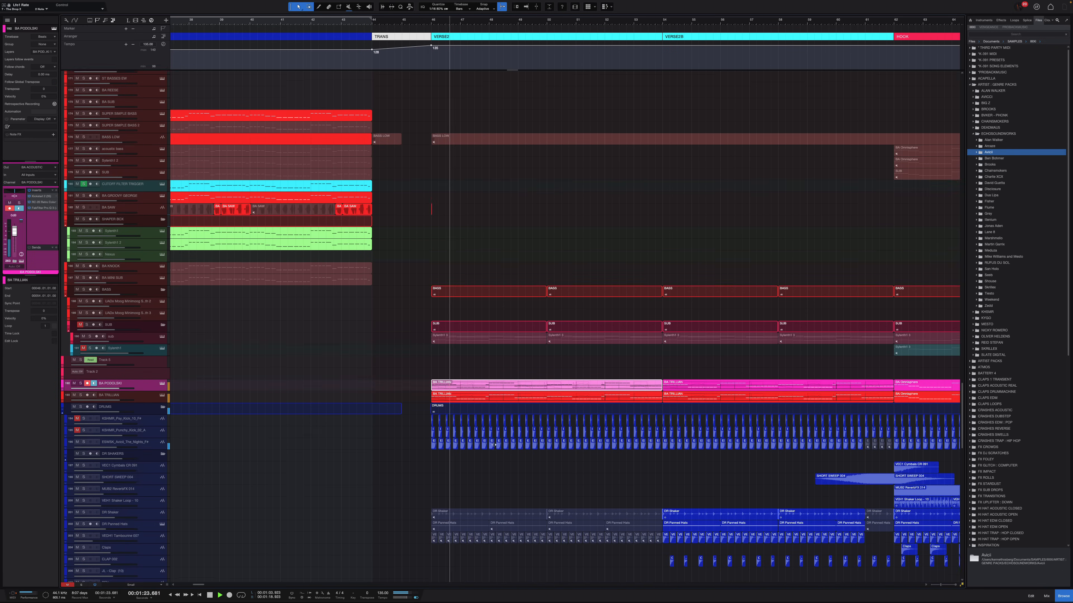
{"action": "left_click", "coordinate": [141, 335]}
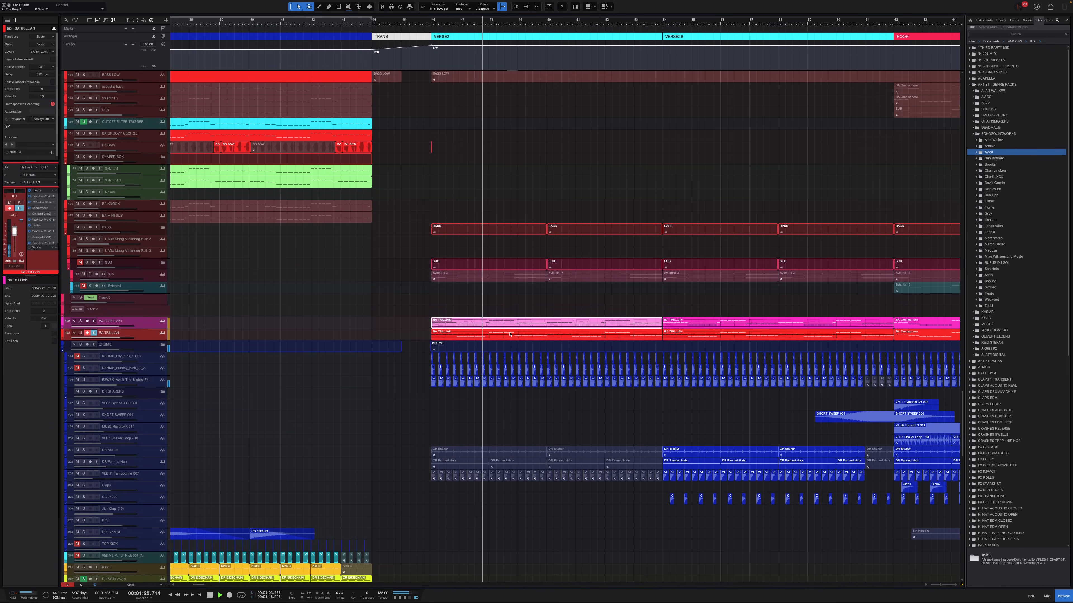
{"action": "key", "text": "s"}
{"action": "scroll", "coordinate": [592, 331], "scroll_direction": "right", "scroll_amount": 3}
{"action": "key", "text": "shift+e"}
{"action": "scroll", "coordinate": [591, 331], "scroll_direction": "right", "scroll_amount": 3}
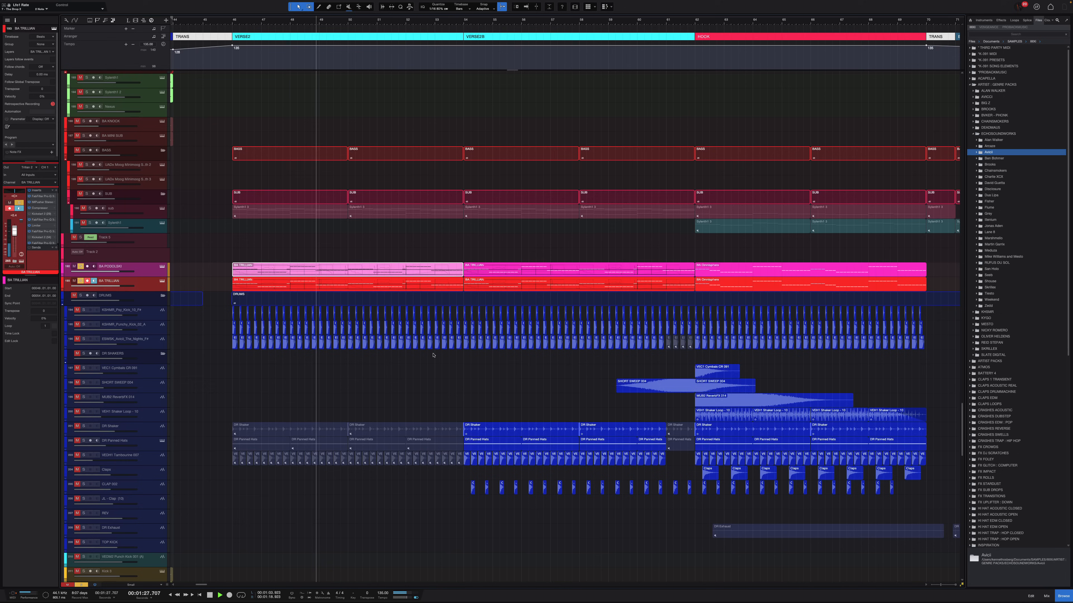
{"action": "left_click", "coordinate": [159, 299]}
{"action": "key", "text": "s"}
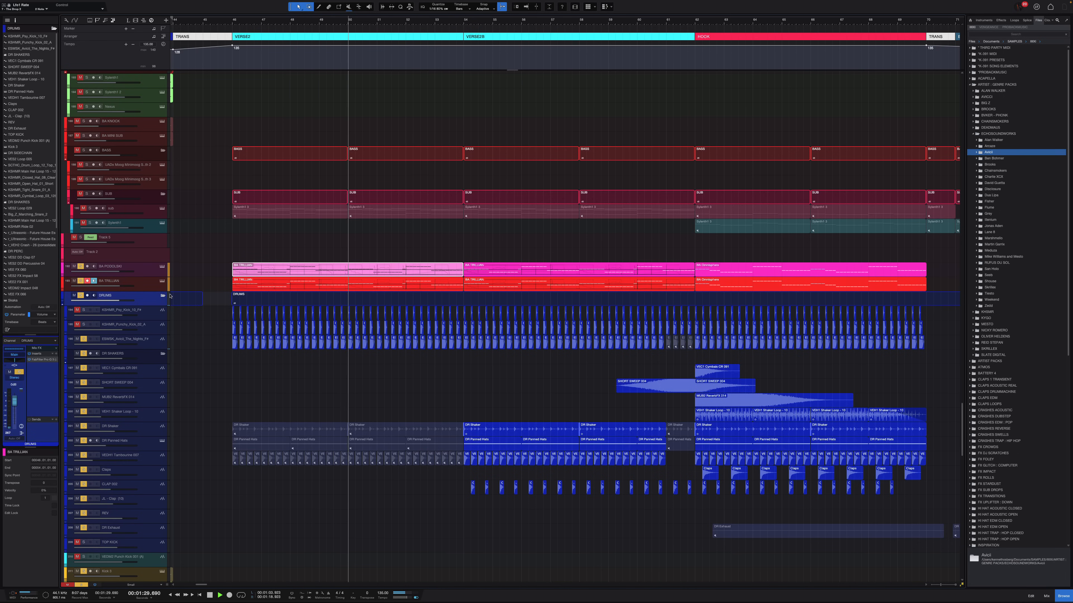
Step: Examine how the bass and drum tracks are arranged across the second verse and into the HOOK and BRIDGE
{"action": "scroll", "coordinate": [515, 245], "scroll_direction": "down", "scroll_amount": 2}
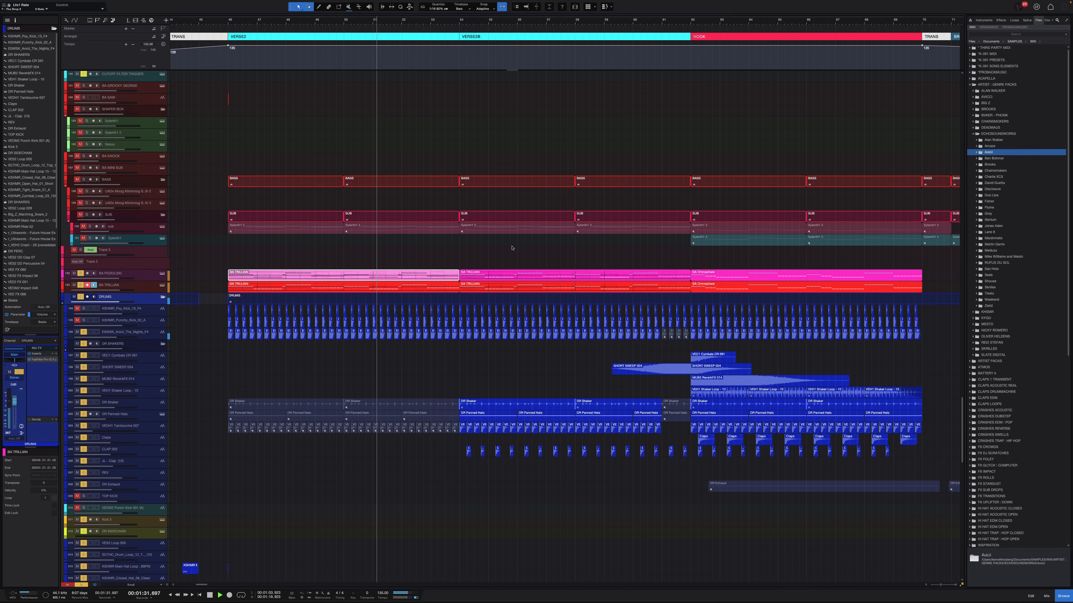
{"action": "scroll", "coordinate": [486, 215], "scroll_direction": "up", "scroll_amount": 5}
{"action": "scroll", "coordinate": [486, 215], "scroll_direction": "up", "scroll_amount": 5}
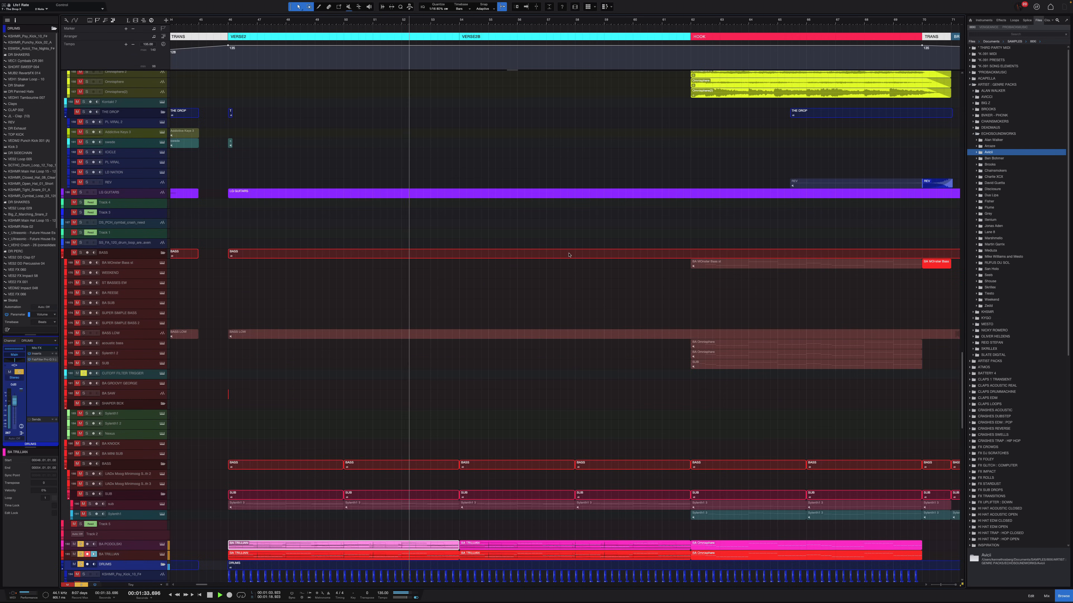
{"action": "scroll", "coordinate": [506, 216], "scroll_direction": "down", "scroll_amount": 6}
{"action": "scroll", "coordinate": [537, 216], "scroll_direction": "right", "scroll_amount": 3}
{"action": "scroll", "coordinate": [536, 215], "scroll_direction": "down", "scroll_amount": 3}
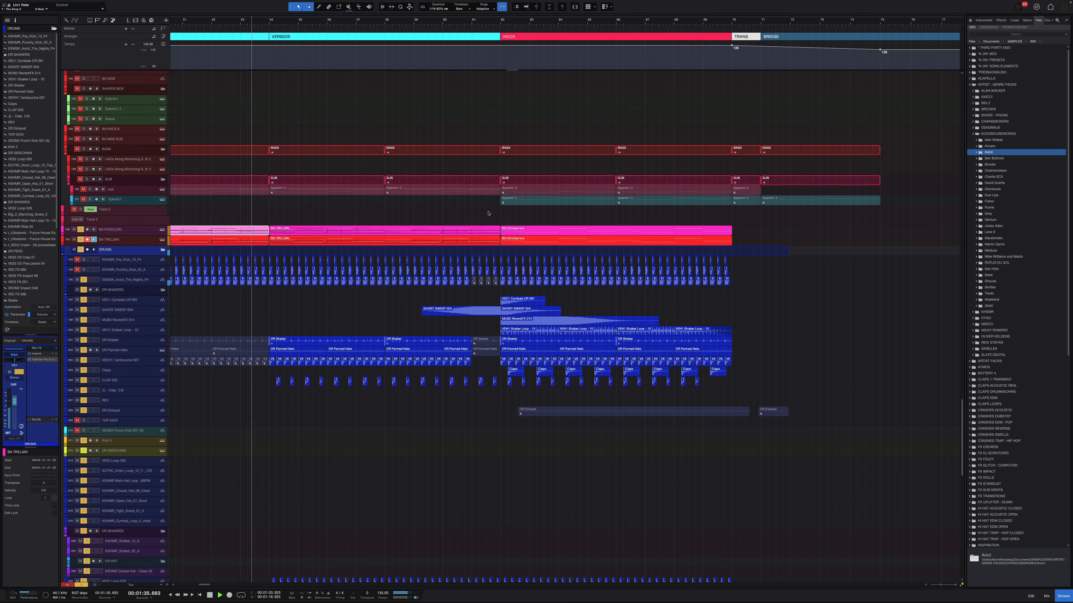
{"action": "scroll", "coordinate": [361, 148], "scroll_direction": "right", "scroll_amount": 2}
{"action": "scroll", "coordinate": [320, 100], "scroll_direction": "left", "scroll_amount": 4}
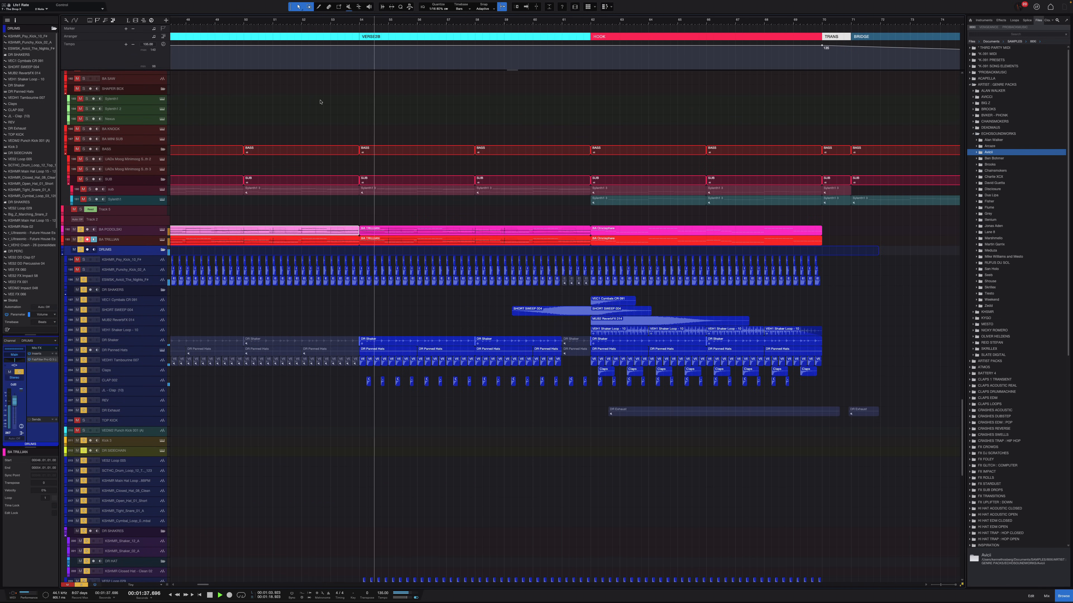
{"action": "scroll", "coordinate": [641, 103], "scroll_direction": "right", "scroll_amount": 4}
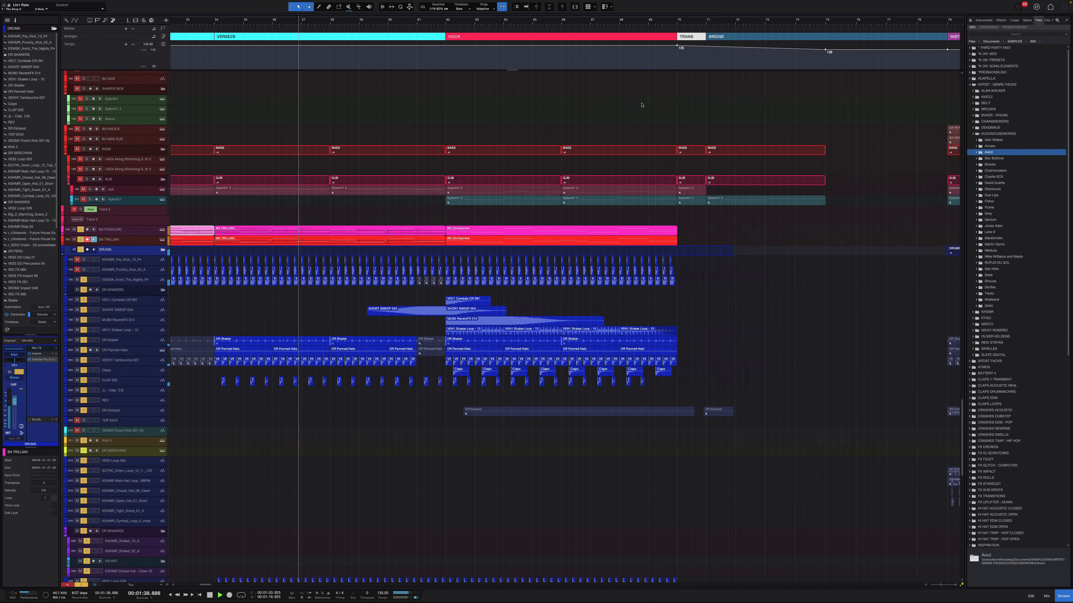
Step: Jump playback into the second HOOK and look over the bass tracks in the following INSTRUMENTAL and DROP sections
{"action": "left_click", "coordinate": [576, 21]}
{"action": "scroll", "coordinate": [586, 122], "scroll_direction": "down", "scroll_amount": 4}
{"action": "scroll", "coordinate": [593, 139], "scroll_direction": "right", "scroll_amount": 6}
{"action": "scroll", "coordinate": [590, 138], "scroll_direction": "right", "scroll_amount": 3}
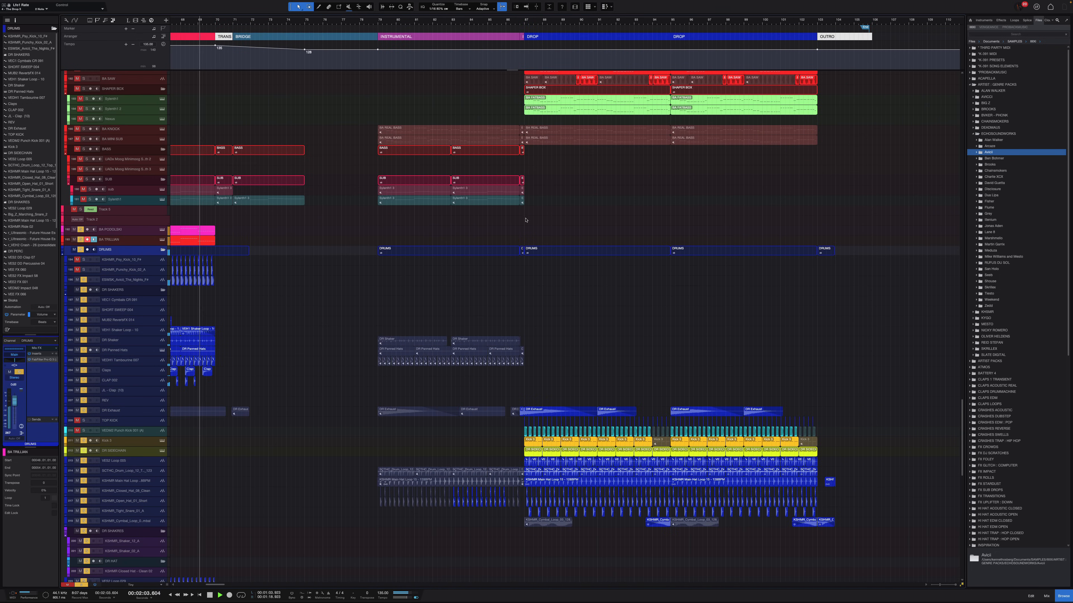
{"action": "scroll", "coordinate": [502, 258], "scroll_direction": "up", "scroll_amount": 4}
{"action": "scroll", "coordinate": [502, 258], "scroll_direction": "up", "scroll_amount": 3}
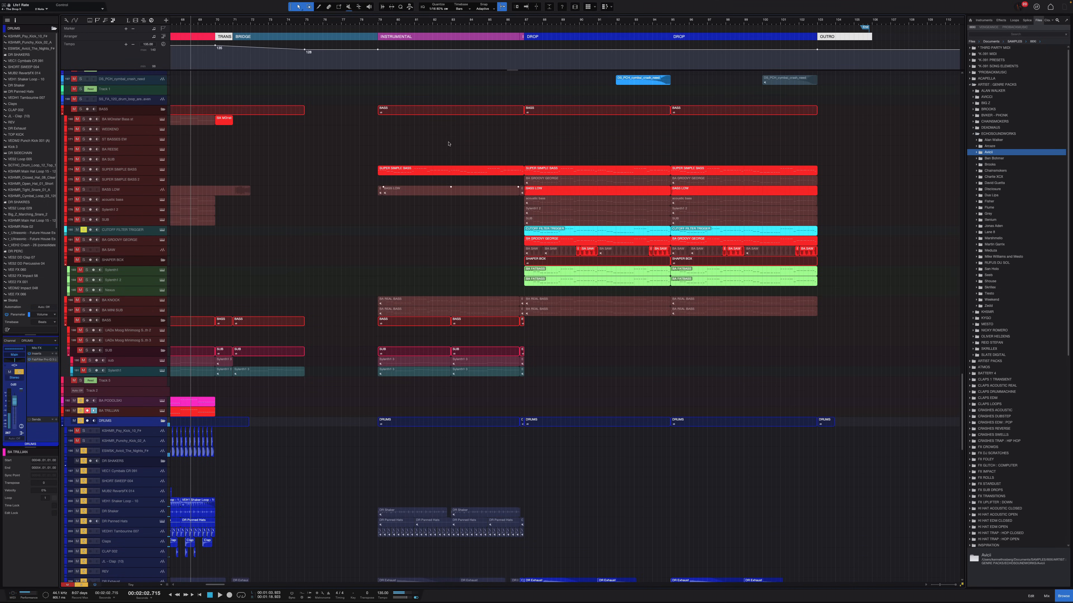
Step: Play the second INSTRUMENTAL section from its start without solos to review its SUPER SIMPLE BASS part, and stop playback
{"action": "left_click", "coordinate": [401, 170]}
{"action": "key", "text": "shift+e"}
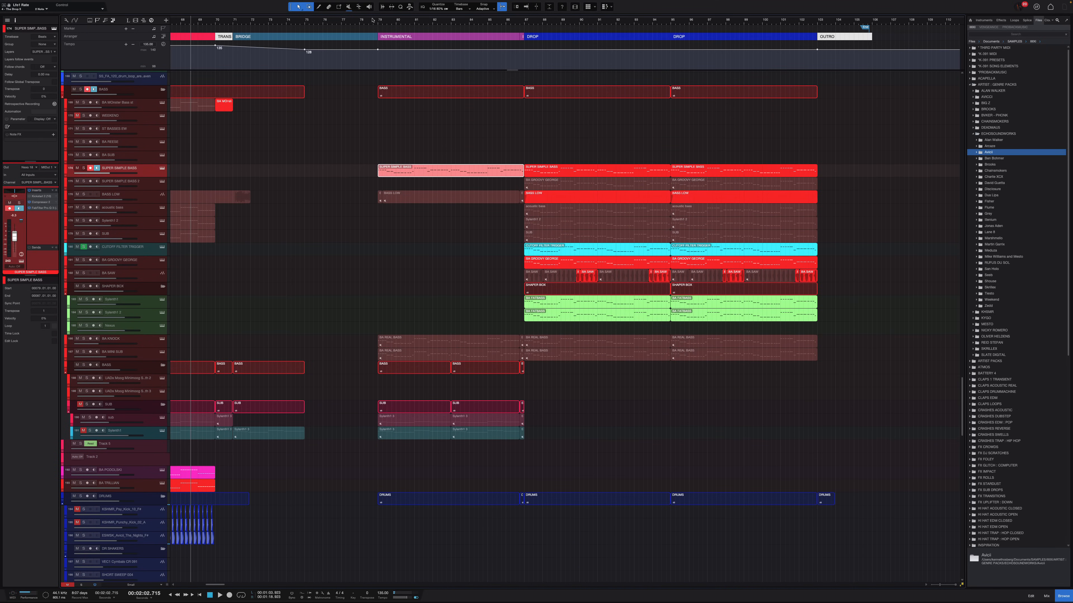
{"action": "left_click", "coordinate": [375, 22]}
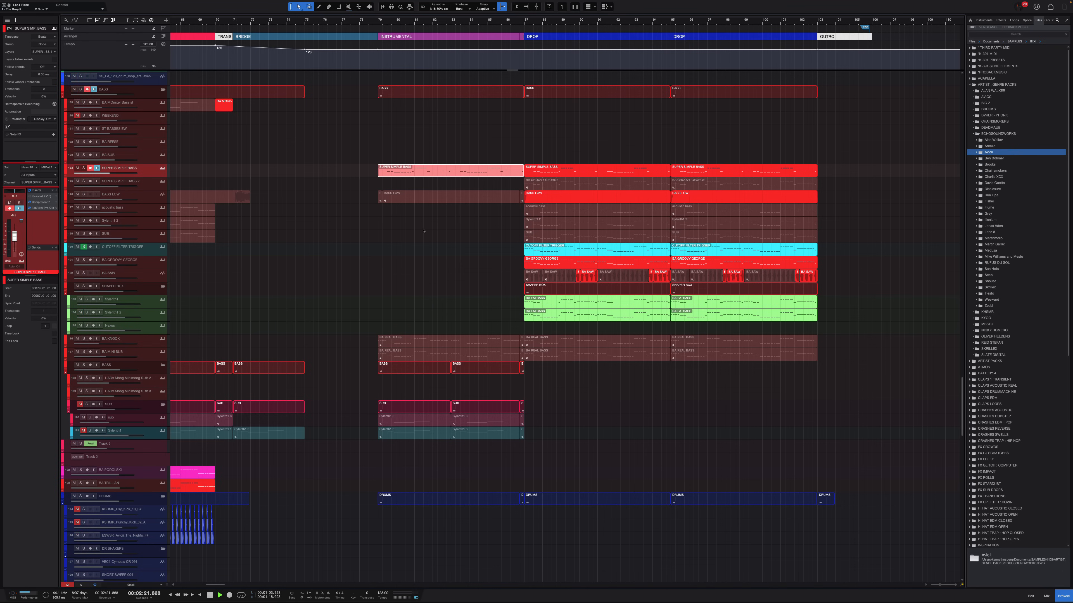
{"action": "scroll", "coordinate": [423, 231], "scroll_direction": "down", "scroll_amount": 20}
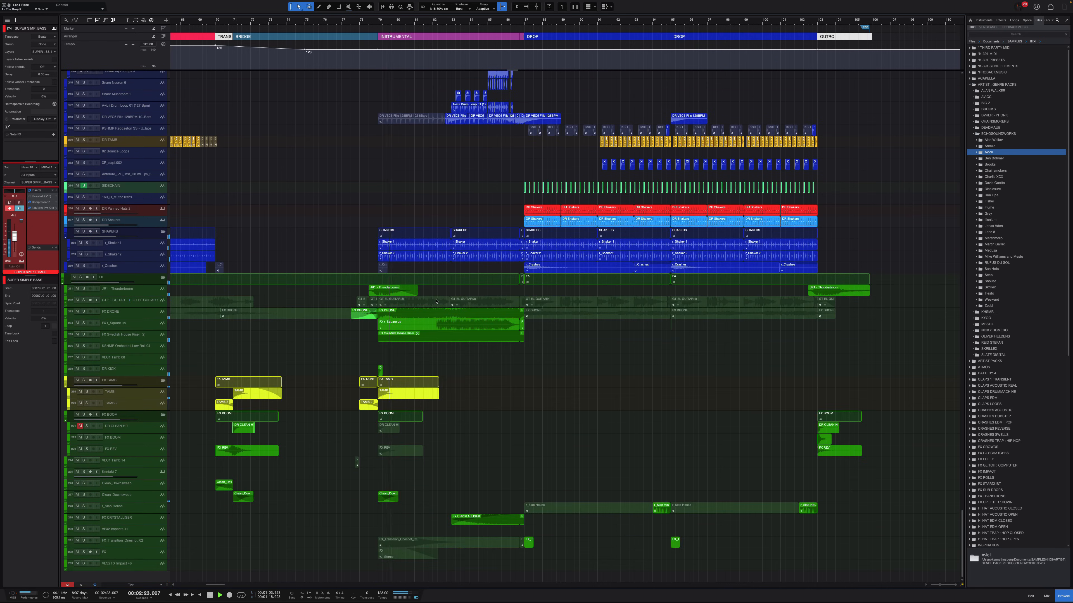
{"action": "scroll", "coordinate": [435, 300], "scroll_direction": "up", "scroll_amount": 20}
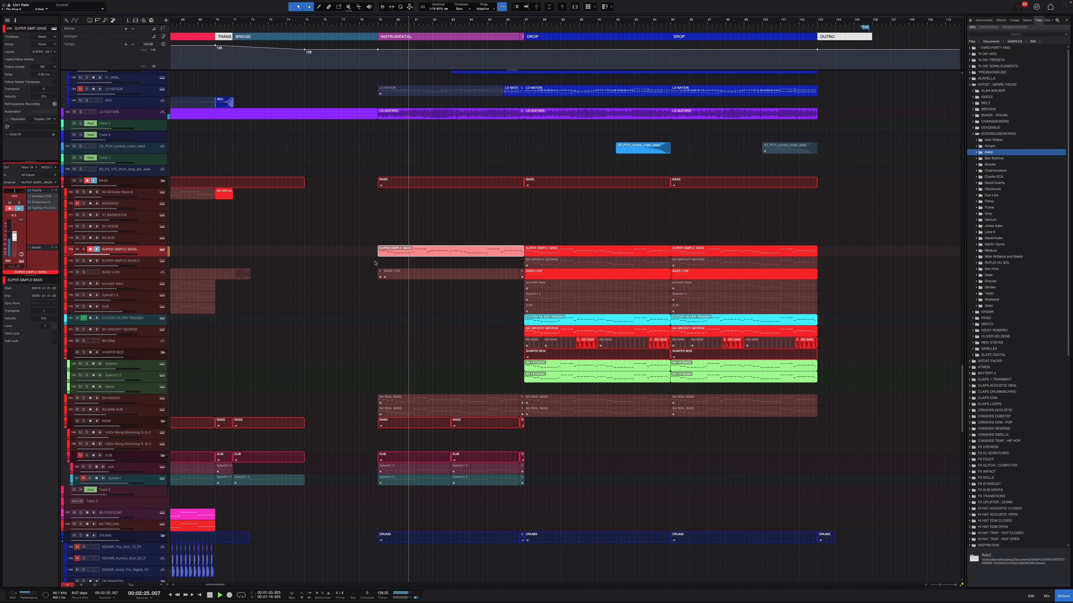
{"action": "left_click", "coordinate": [375, 263]}
{"action": "key", "text": "space"}
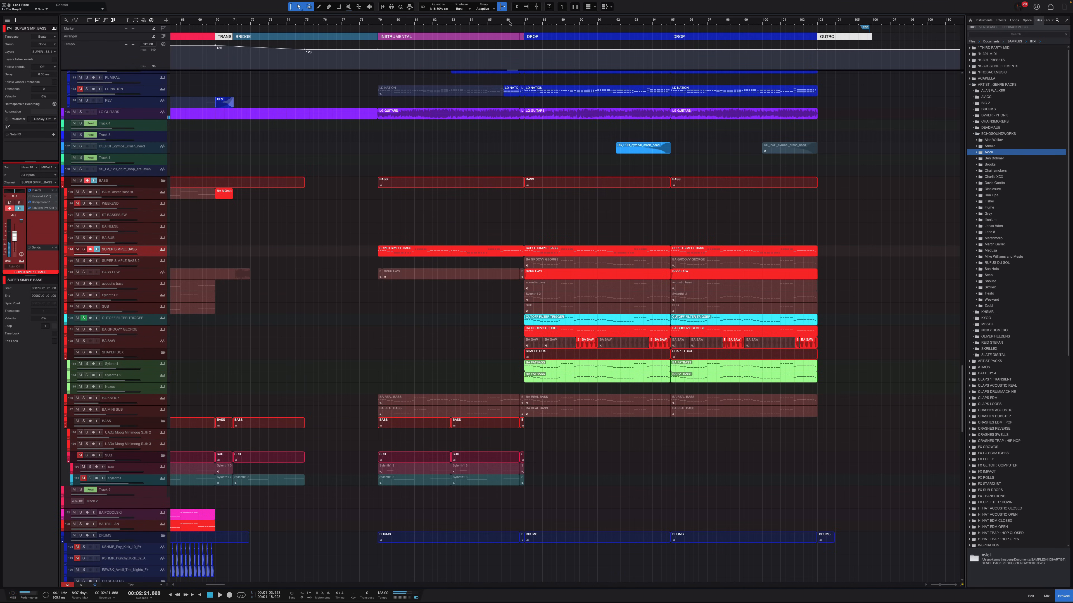
Step: Play from the start of the DROP after the second INSTRUMENTAL, survey the bass layers across the song, and stop playback
{"action": "left_click_drag", "start_coordinate": [509, 22], "coordinate": [524, 22]}
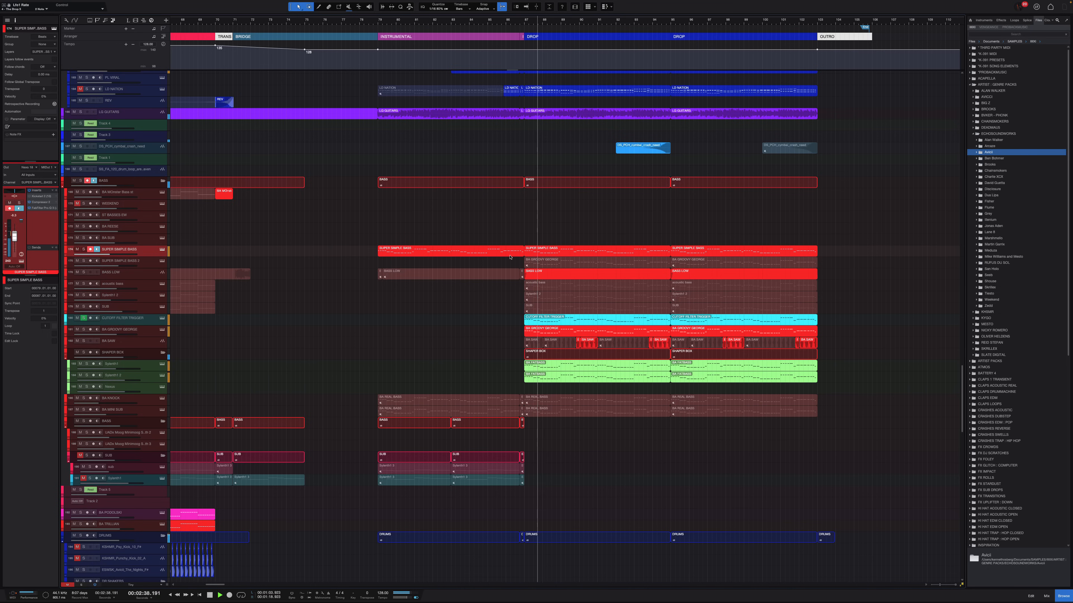
{"action": "scroll", "coordinate": [503, 256], "scroll_direction": "left", "scroll_amount": 10}
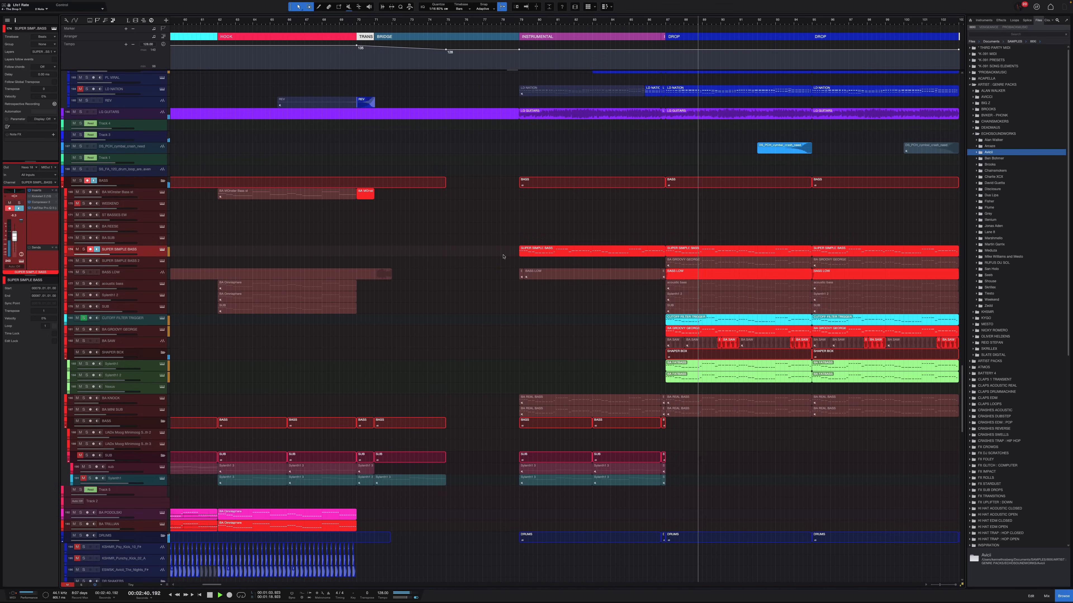
{"action": "scroll", "coordinate": [503, 257], "scroll_direction": "down", "scroll_amount": 3}
{"action": "scroll", "coordinate": [503, 257], "scroll_direction": "down", "scroll_amount": 4}
{"action": "scroll", "coordinate": [500, 256], "scroll_direction": "left", "scroll_amount": 3}
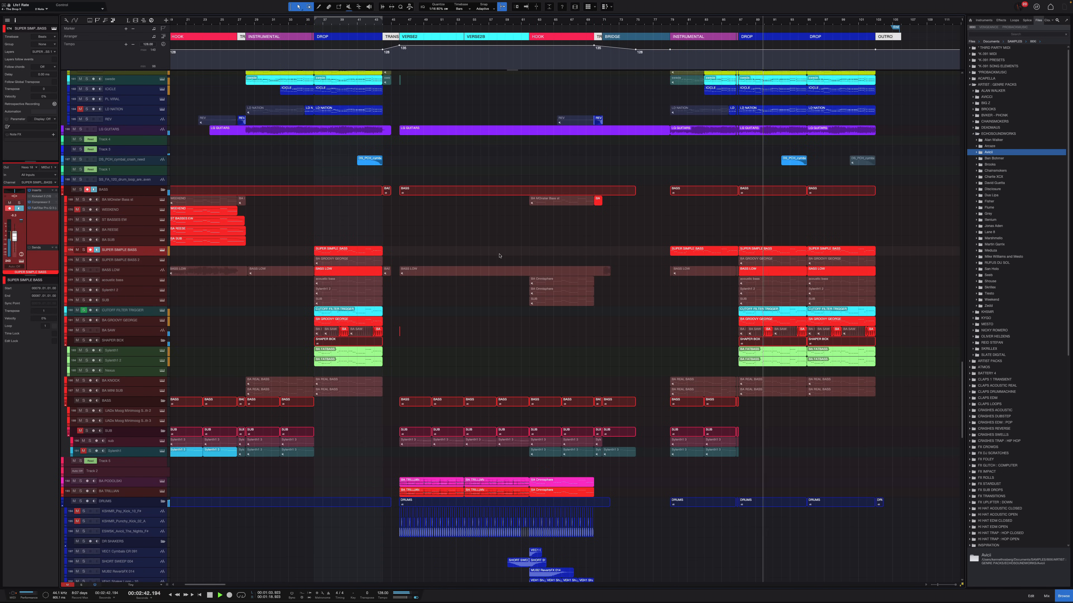
{"action": "key", "text": "space"}
Step: Look over the arrangement back to the opening VERSE sections and up to the CHORDS tracks
{"action": "scroll", "coordinate": [581, 248], "scroll_direction": "down", "scroll_amount": 2}
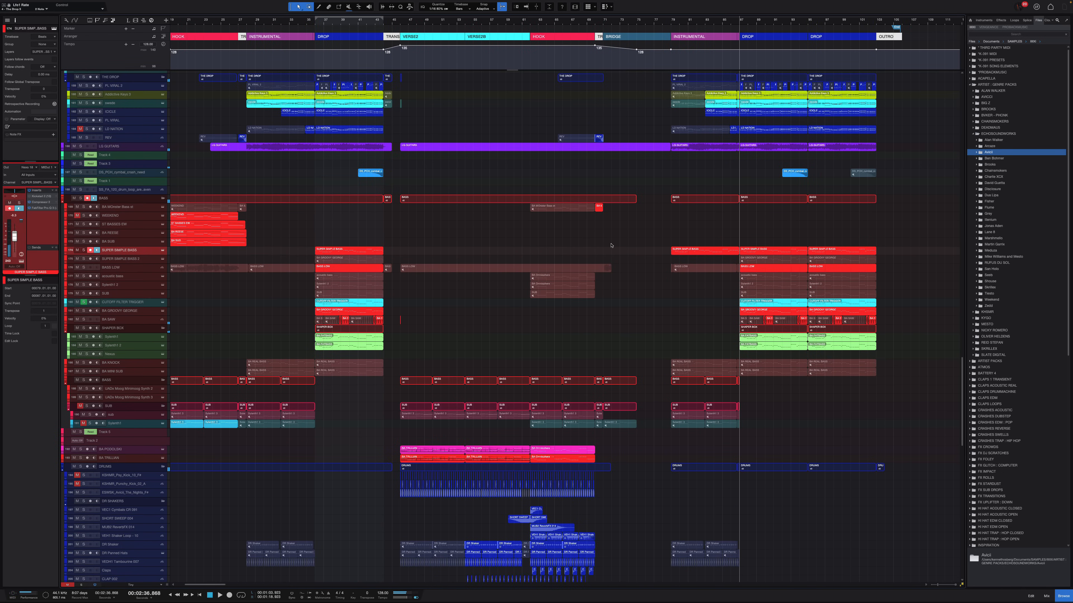
{"action": "scroll", "coordinate": [609, 249], "scroll_direction": "left", "scroll_amount": 5}
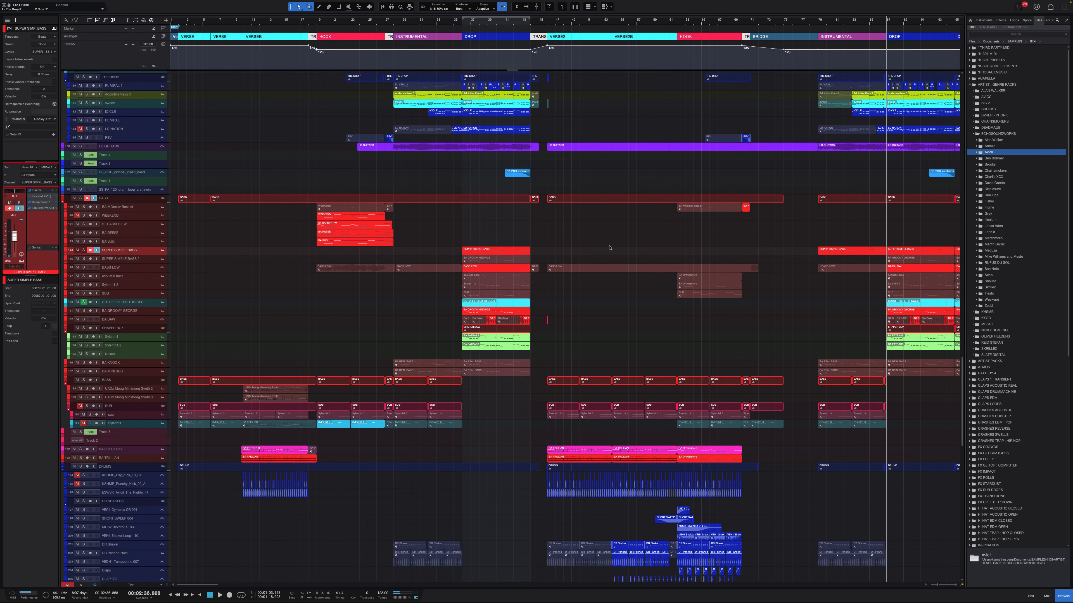
{"action": "scroll", "coordinate": [608, 248], "scroll_direction": "up", "scroll_amount": 2}
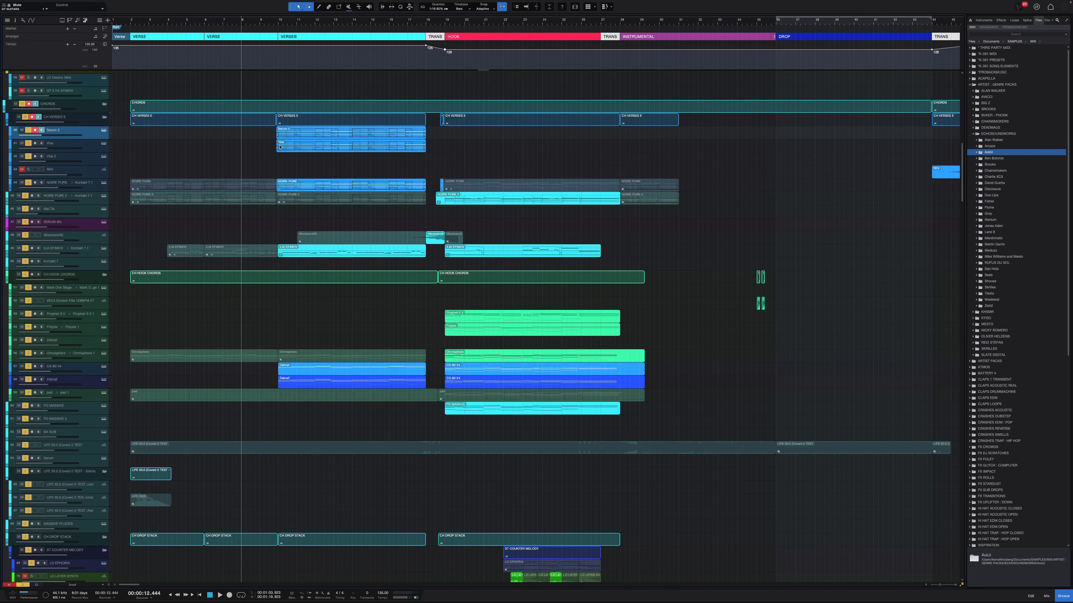
Step: Play the chord layers from the start of the third VERSE, before the first HOOK
{"action": "left_click", "coordinate": [260, 21]}
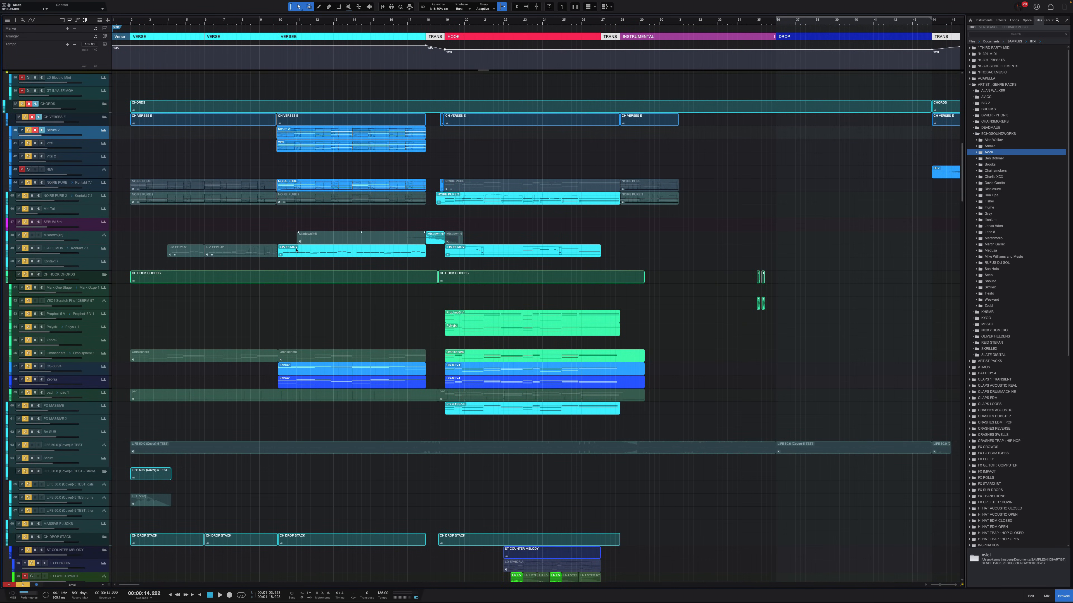
{"action": "left_click", "coordinate": [277, 20]}
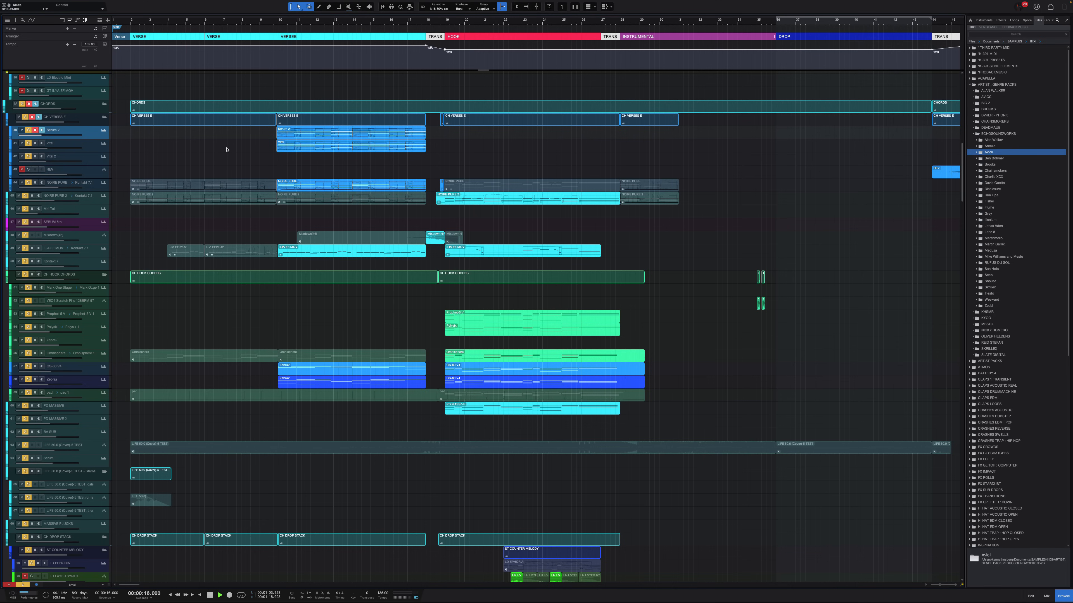
{"action": "key", "text": "space"}
{"action": "key", "text": "e"}
{"action": "key", "text": "e"}
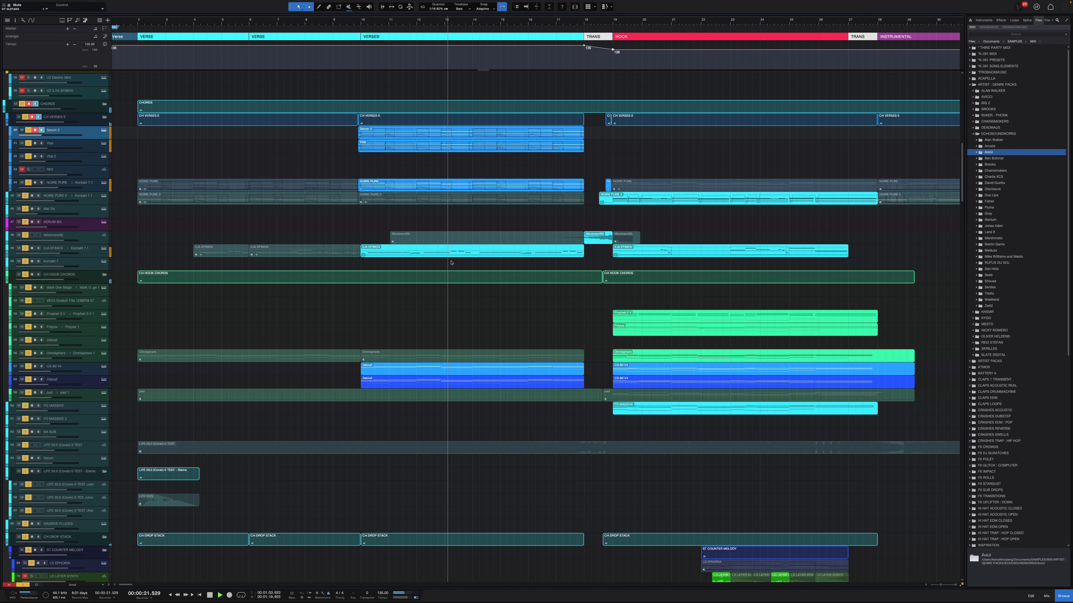
Step: Select the Kontakt electric guitar part in the third VERSE, stop playback and look over its Ilya Efimov LP Electric Guitar instrument
{"action": "left_click", "coordinate": [461, 254]}
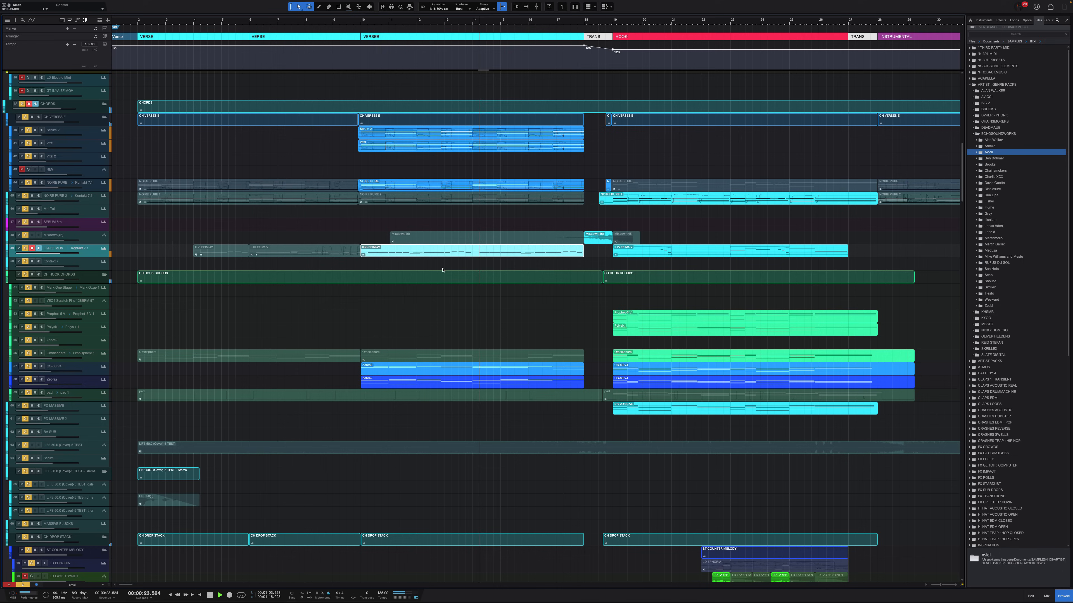
{"action": "key", "text": "space"}
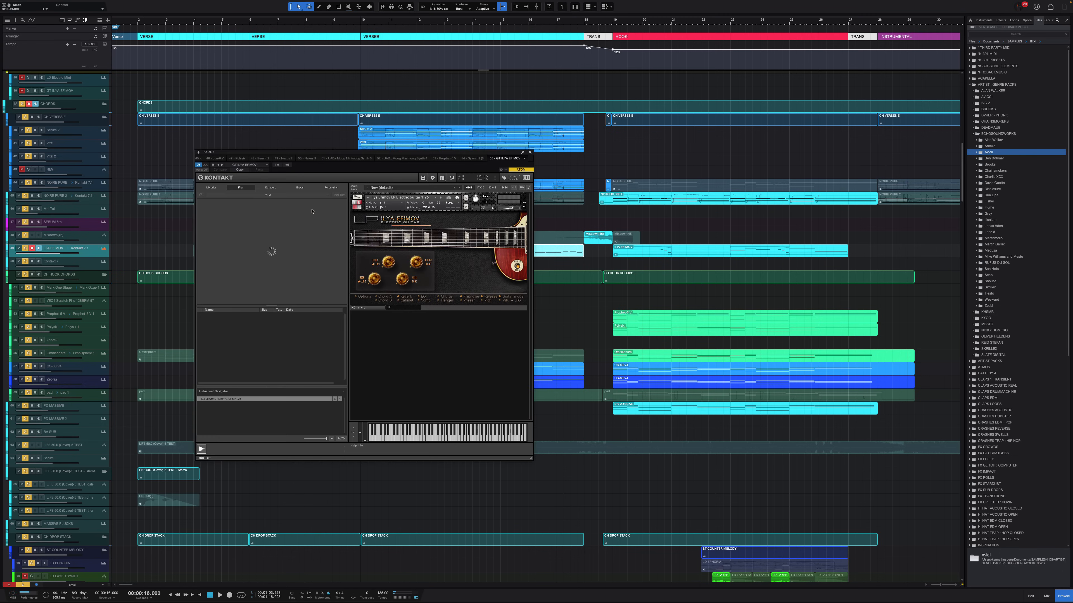
{"action": "left_click", "coordinate": [529, 153]}
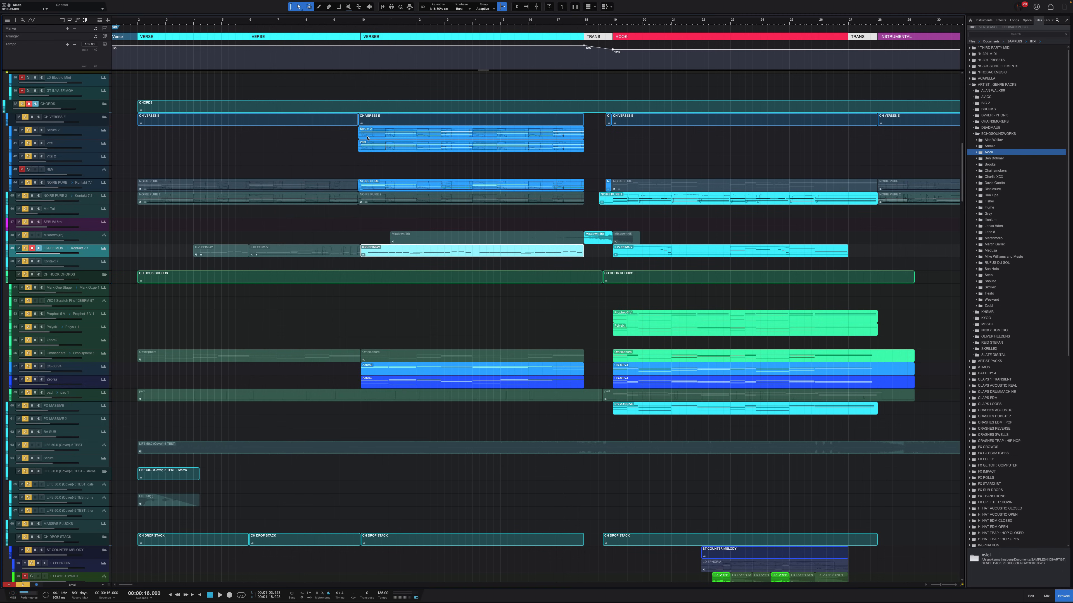
Step: Audition the Serum 2 harpsichord track in the third VERSE with its instrument open, and the Vital layer below it
{"action": "left_click", "coordinate": [90, 136]}
{"action": "left_click", "coordinate": [104, 131]}
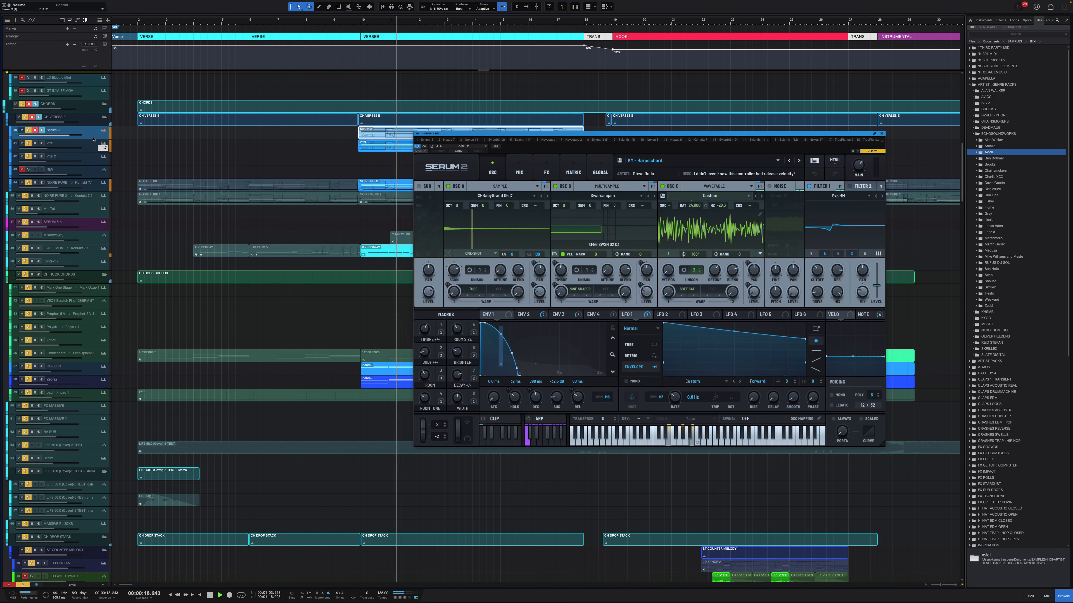
{"action": "left_click_drag", "start_coordinate": [94, 137], "coordinate": [92, 138]}
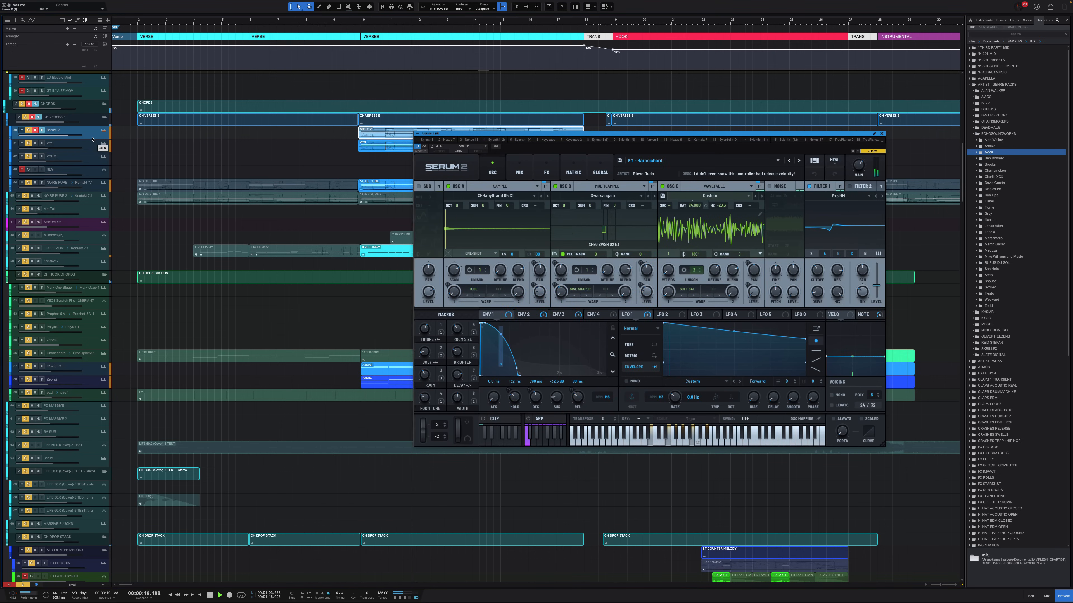
{"action": "left_click", "coordinate": [79, 145]}
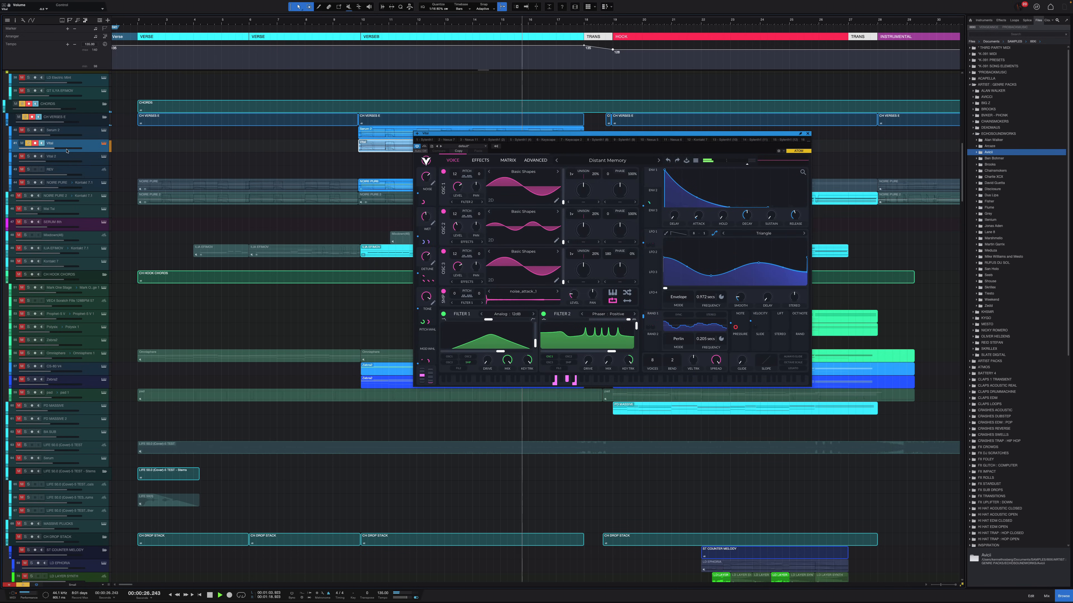
Step: Audition the NOIRE PURE piano from the third VERSE's start with its Kontakt instrument open, and close the instrument
{"action": "left_click", "coordinate": [105, 184]}
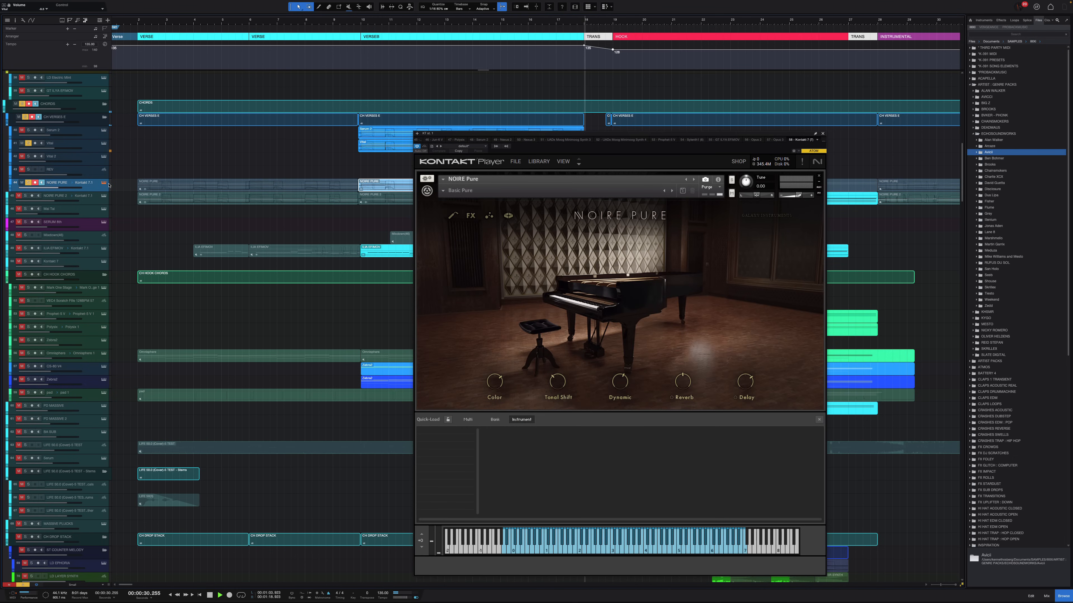
{"action": "key", "text": "shift+e"}
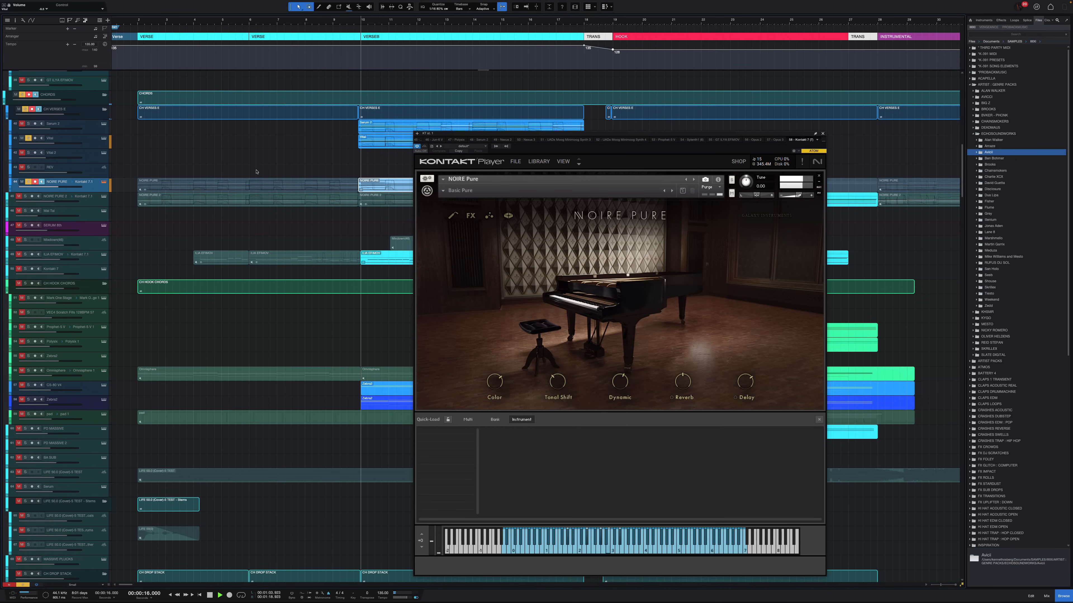
{"action": "left_click_drag", "start_coordinate": [74, 188], "coordinate": [82, 189]}
{"action": "left_click", "coordinate": [104, 182]}
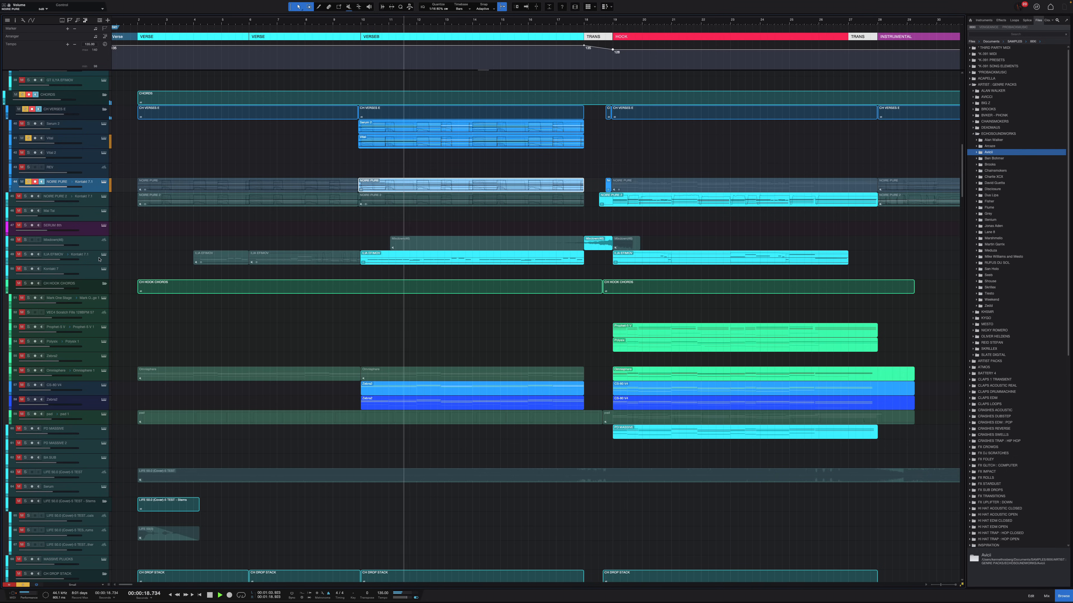
Step: Solo the Kontakt electric guitar track, view its third VERSE notes in the editor, then close the editor and stop playback
{"action": "left_click", "coordinate": [98, 260]}
{"action": "key", "text": "s"}
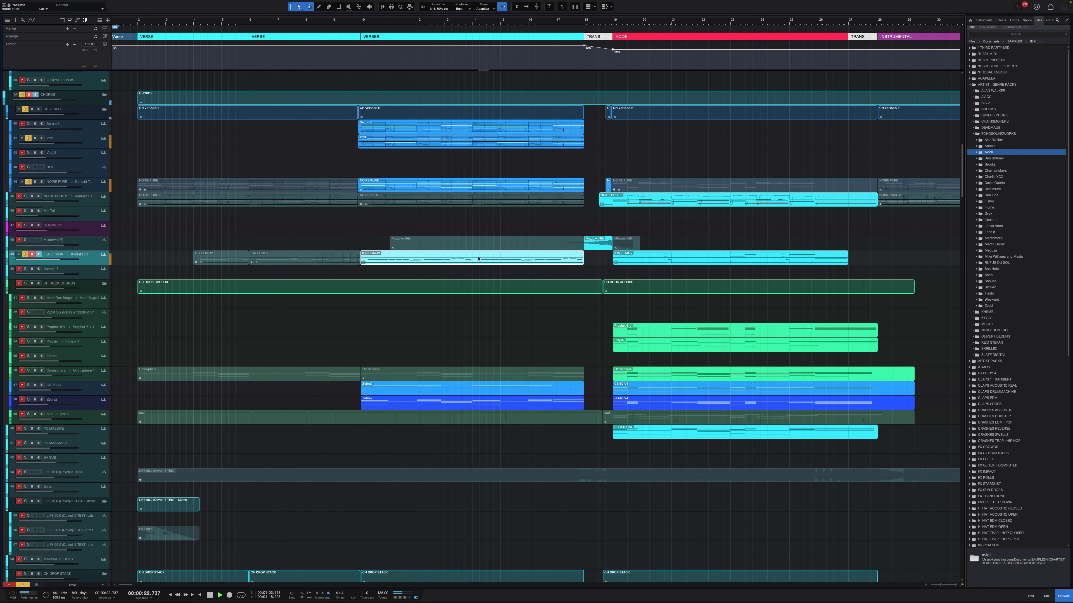
{"action": "double_click", "coordinate": [491, 263]}
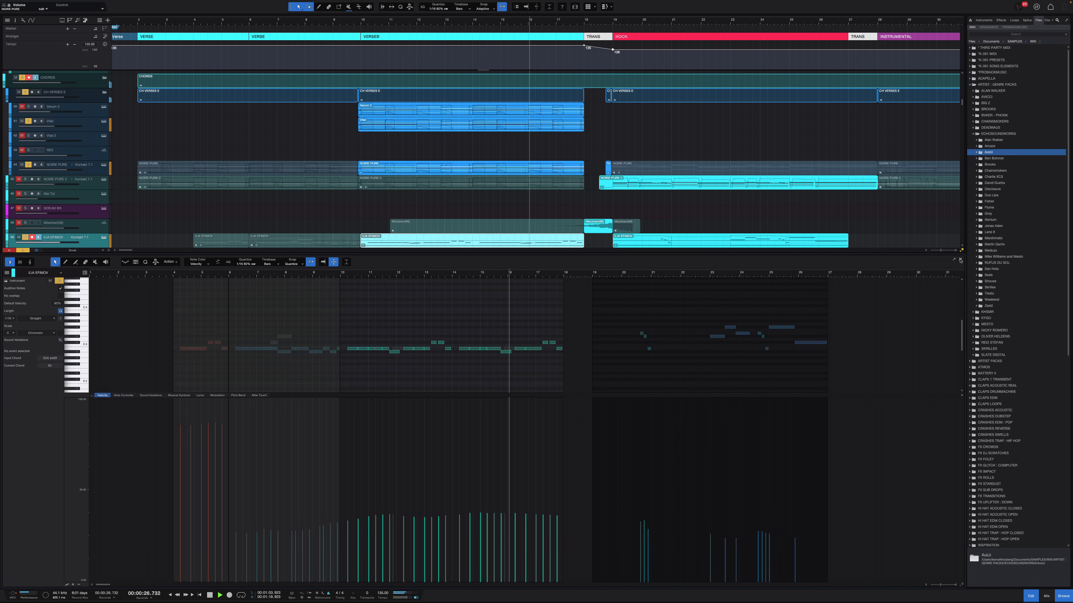
{"action": "key", "text": "F2"}
{"action": "key", "text": "space"}
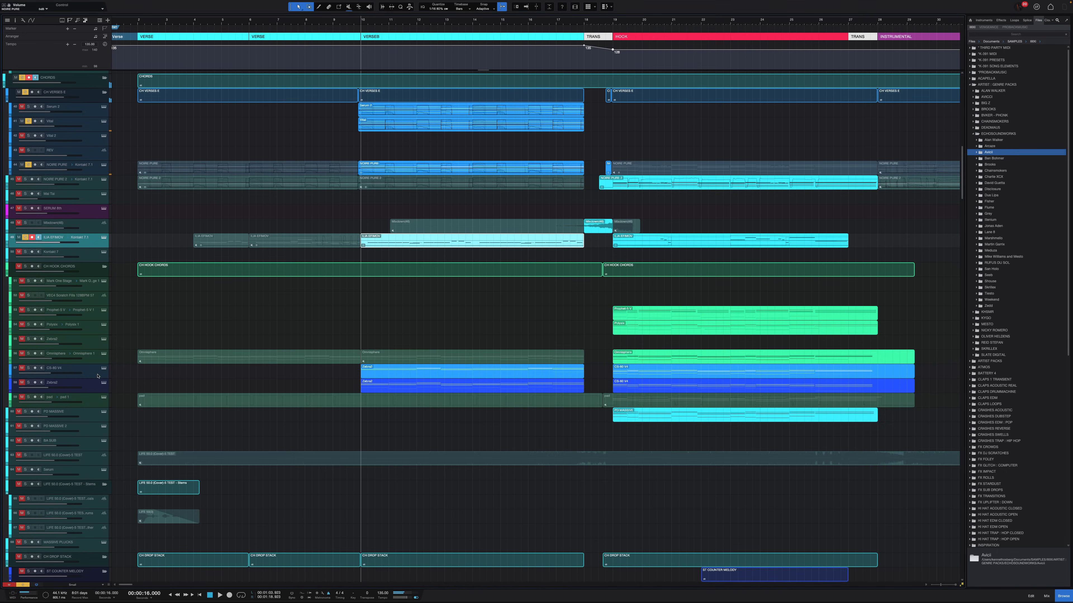
Step: Open the CS-80 V instrument and audition its track from the start of the third VERSE
{"action": "left_click", "coordinate": [103, 369]}
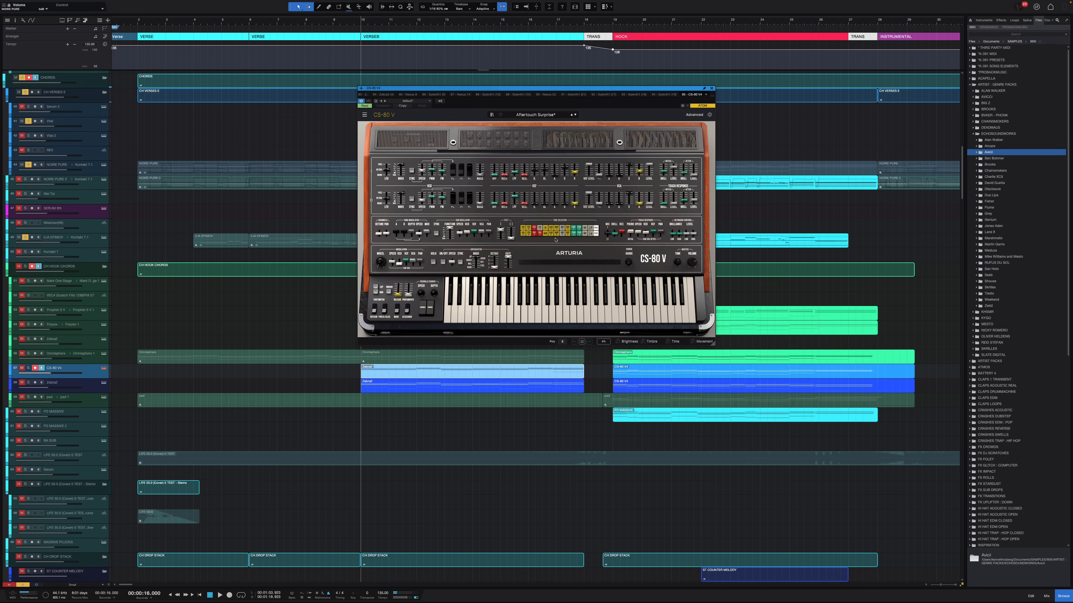
{"action": "scroll", "coordinate": [378, 369], "scroll_direction": "up", "scroll_amount": 1}
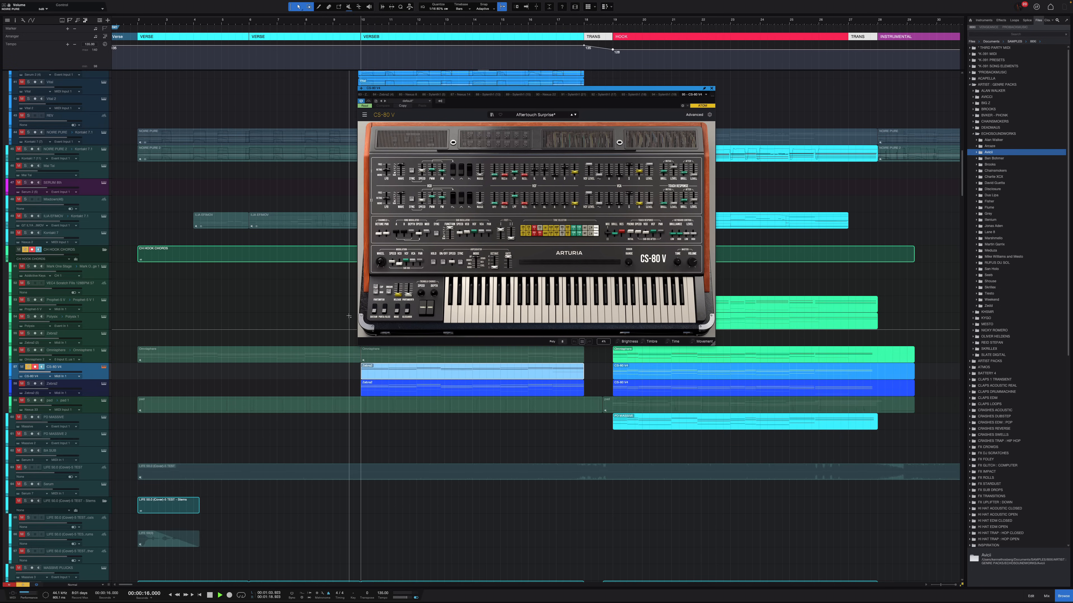
{"action": "scroll", "coordinate": [378, 370], "scroll_direction": "down", "scroll_amount": 4}
{"action": "scroll", "coordinate": [378, 370], "scroll_direction": "up", "scroll_amount": 3}
{"action": "scroll", "coordinate": [378, 369], "scroll_direction": "up", "scroll_amount": 2}
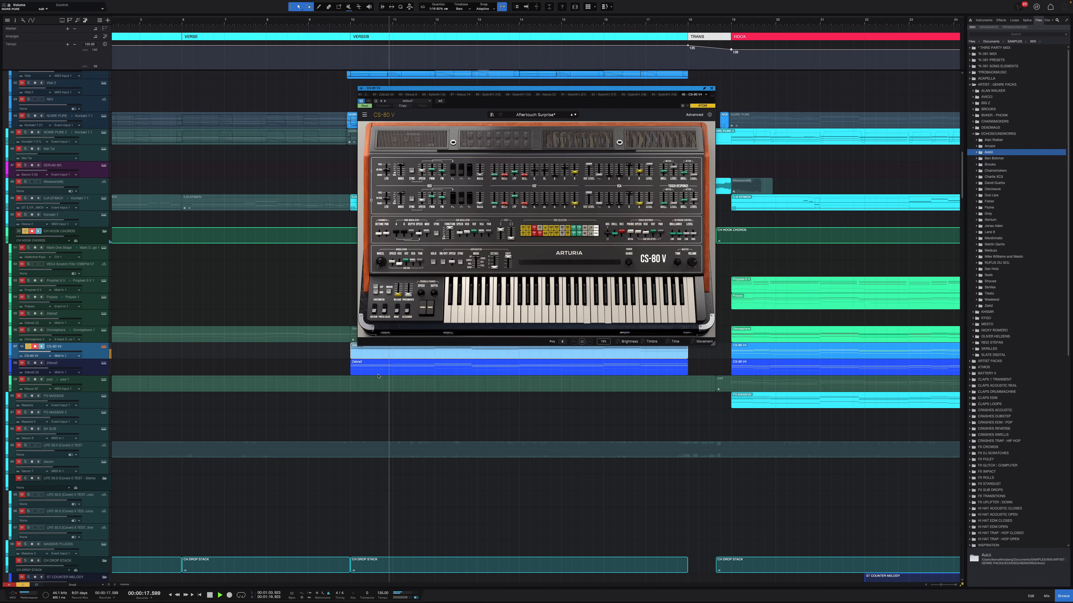
Step: Audition the Zebra2 track beneath the CS-80 V layer with its instrument open, and close the instrument
{"action": "left_click", "coordinate": [104, 370]}
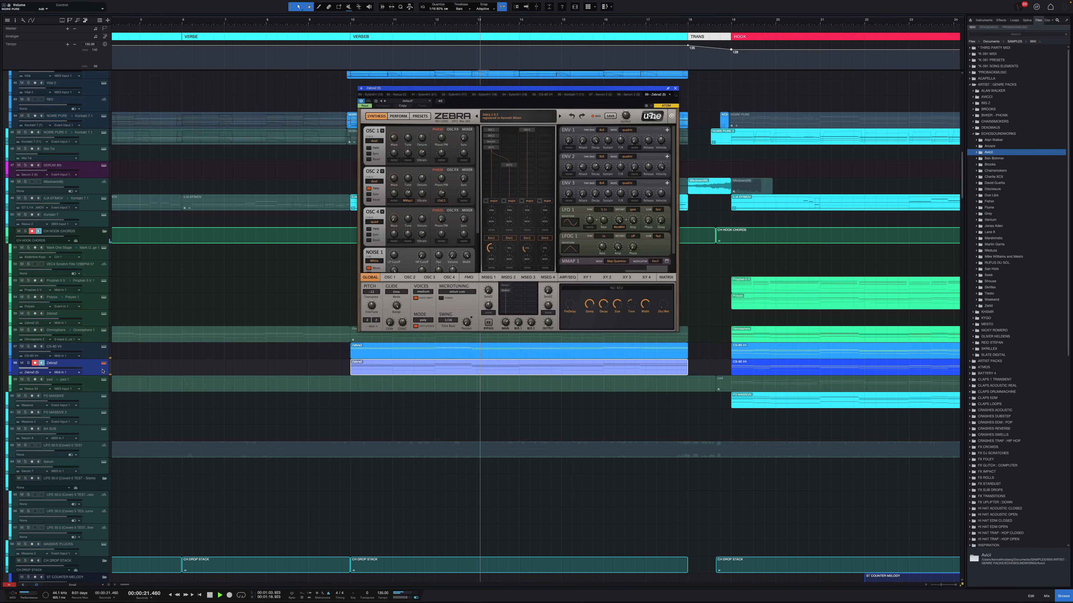
{"action": "scroll", "coordinate": [64, 372], "scroll_direction": "up", "scroll_amount": 1}
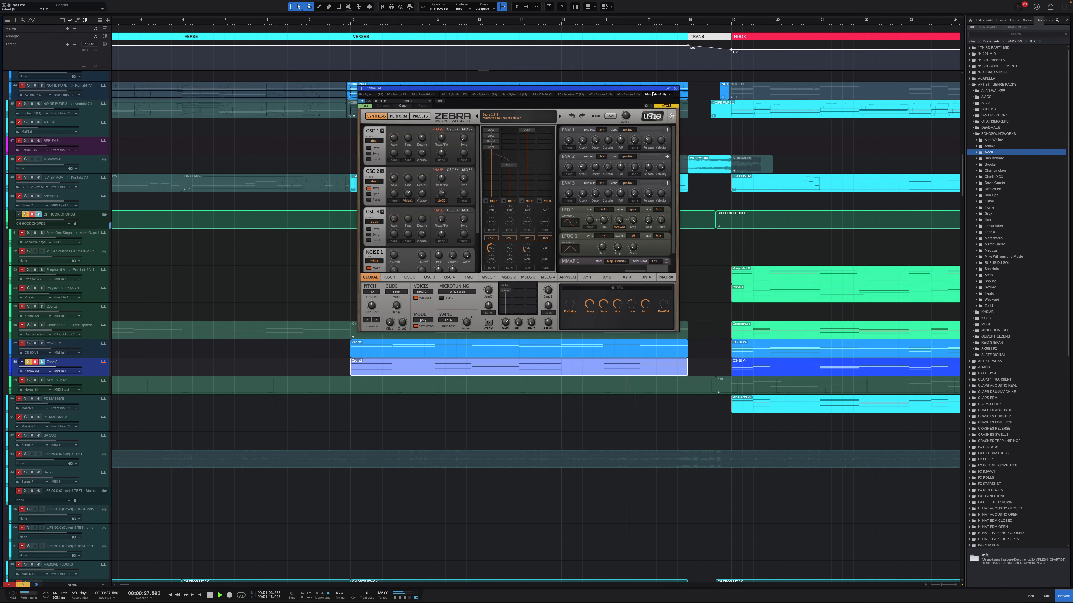
{"action": "left_click", "coordinate": [675, 89]}
Step: Inspect the two Zebra2 tracks in the CH CHORDS folder with their instruments open and the track inspector shown
{"action": "scroll", "coordinate": [400, 314], "scroll_direction": "down", "scroll_amount": 10}
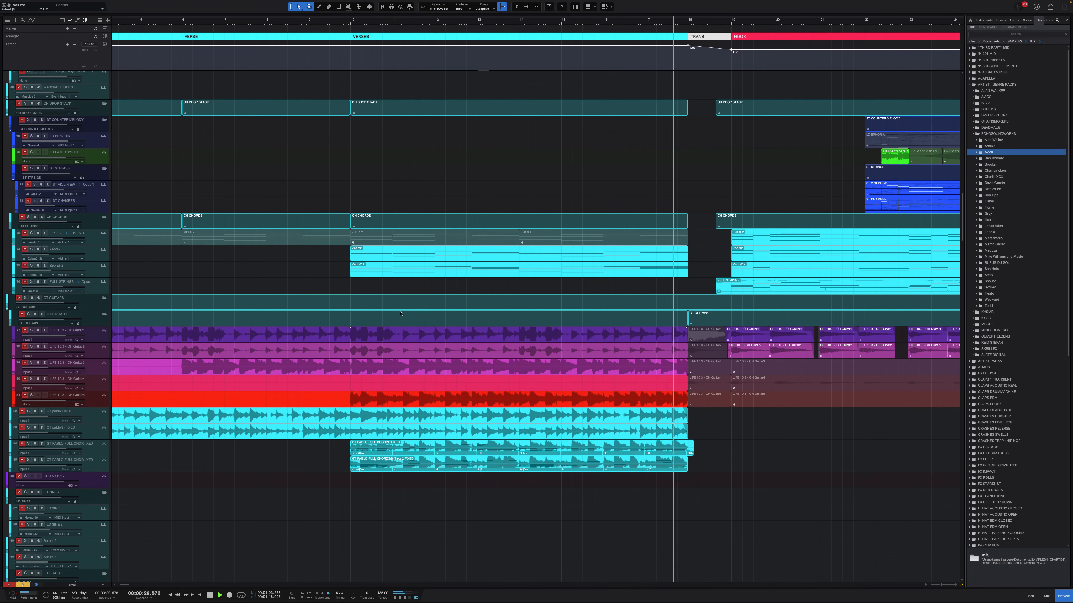
{"action": "left_click", "coordinate": [101, 254]}
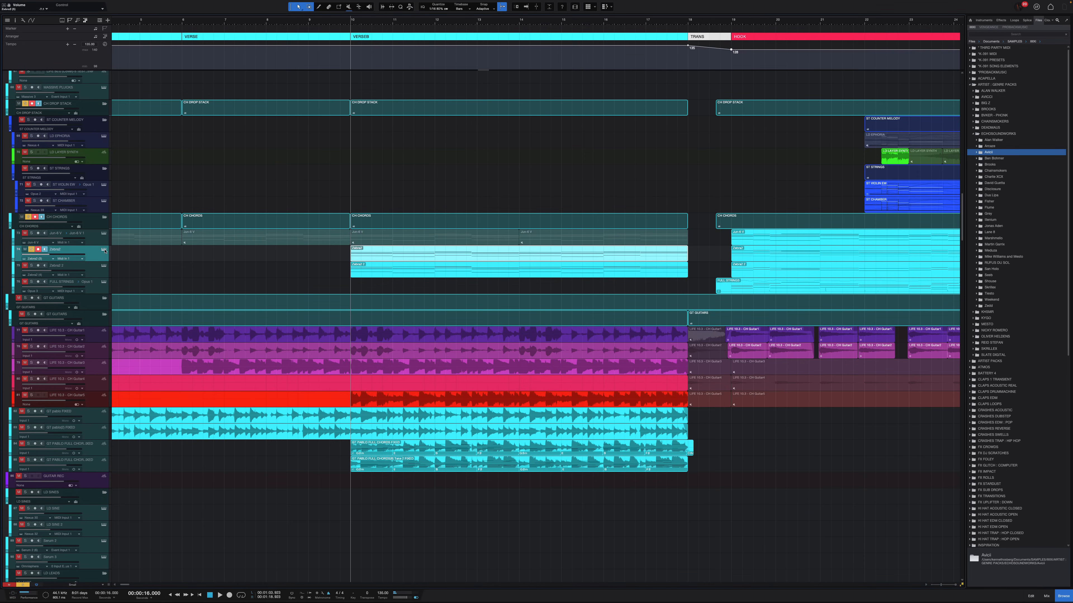
{"action": "left_click", "coordinate": [104, 250]}
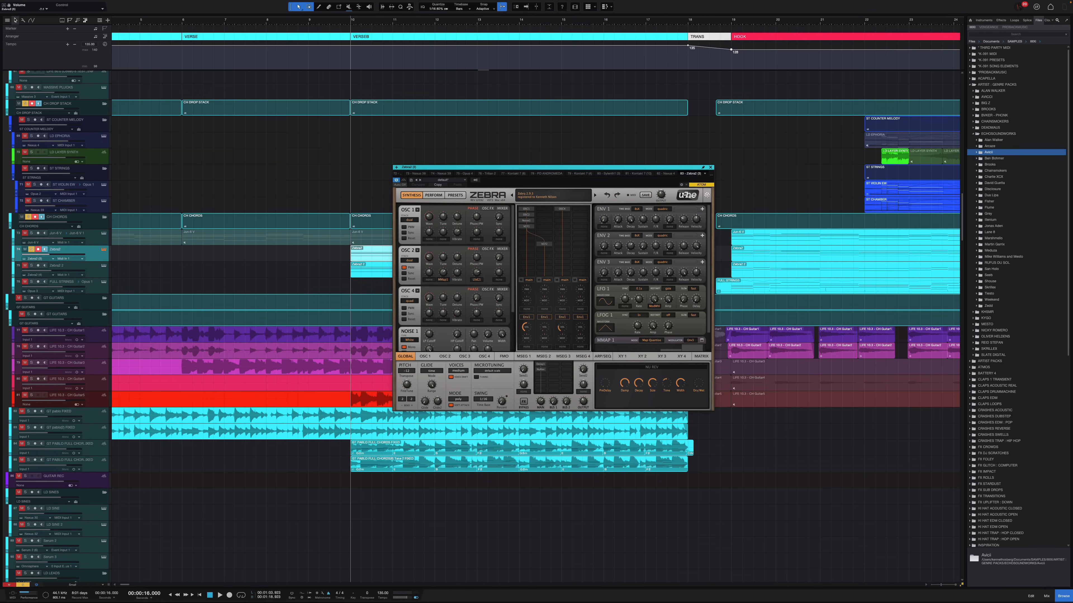
{"action": "left_click", "coordinate": [15, 19]}
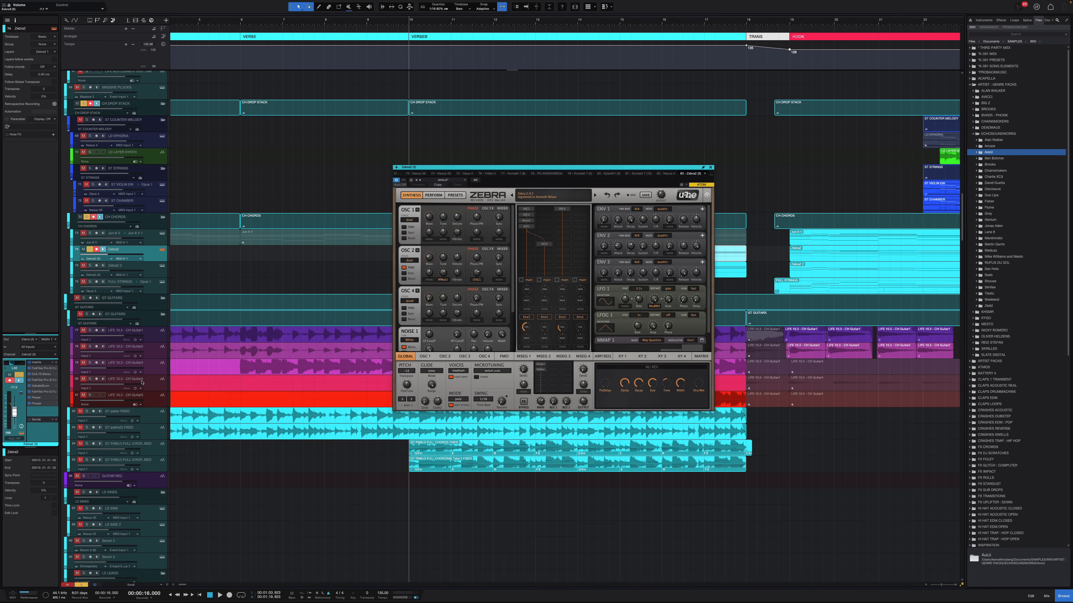
{"action": "left_click", "coordinate": [157, 274]}
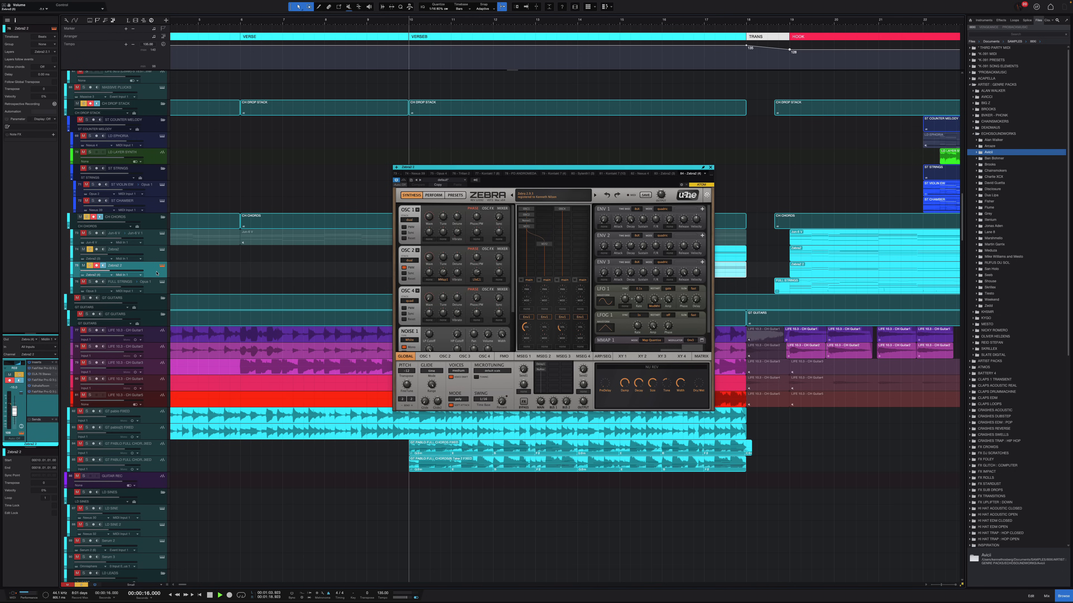
Step: Move the Zebra2 window clear of the tracks, show the mixer and bring up the Jun-6 V channel's instrument
{"action": "left_click_drag", "start_coordinate": [536, 169], "coordinate": [765, 126]}
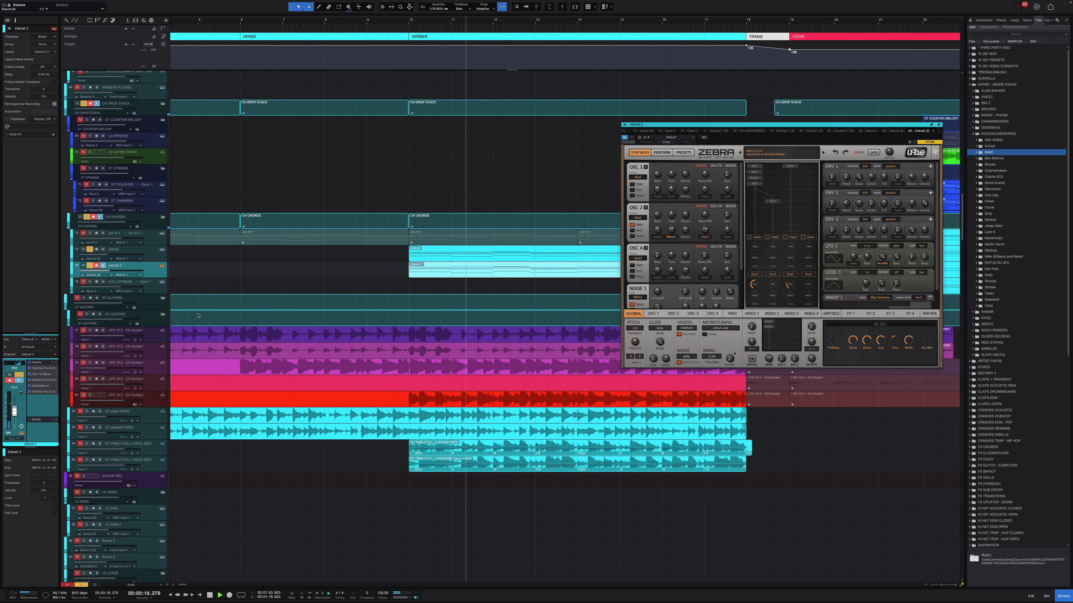
{"action": "key", "text": "F3"}
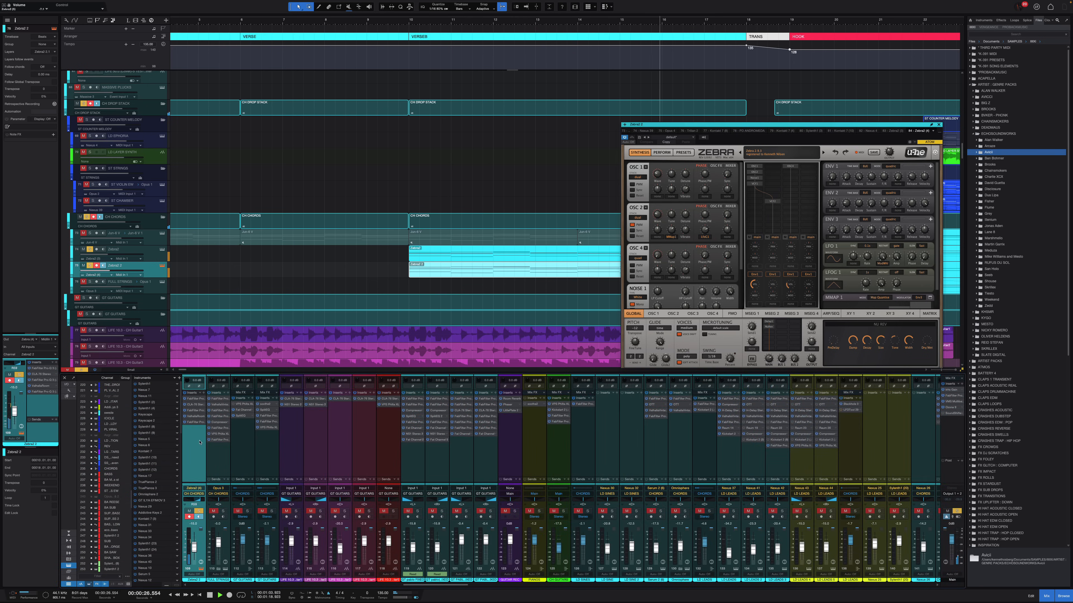
{"action": "scroll", "coordinate": [204, 449], "scroll_direction": "left", "scroll_amount": 4}
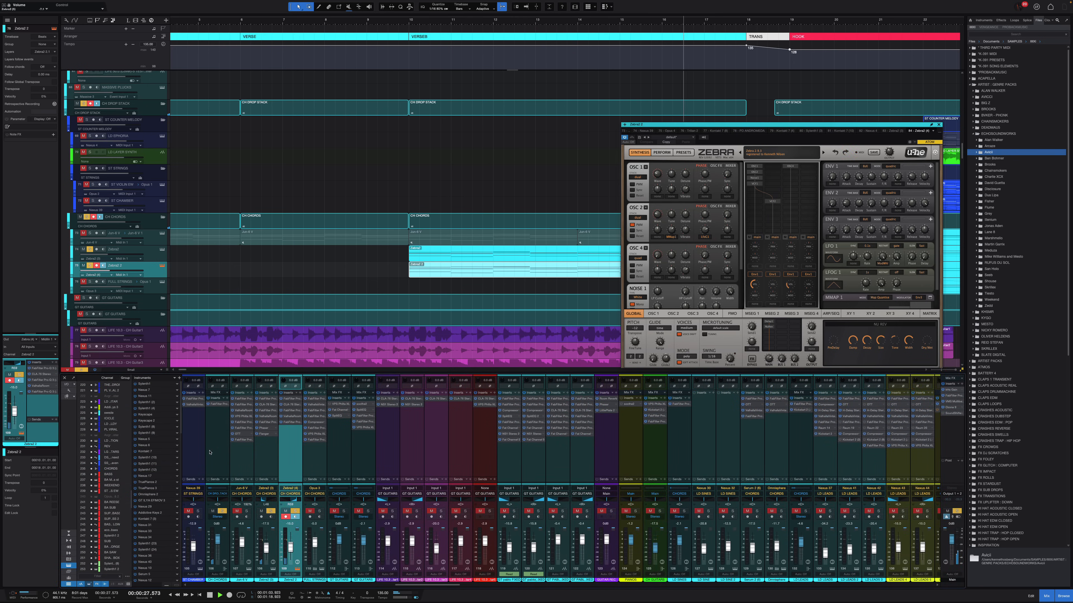
{"action": "left_click", "coordinate": [267, 459]}
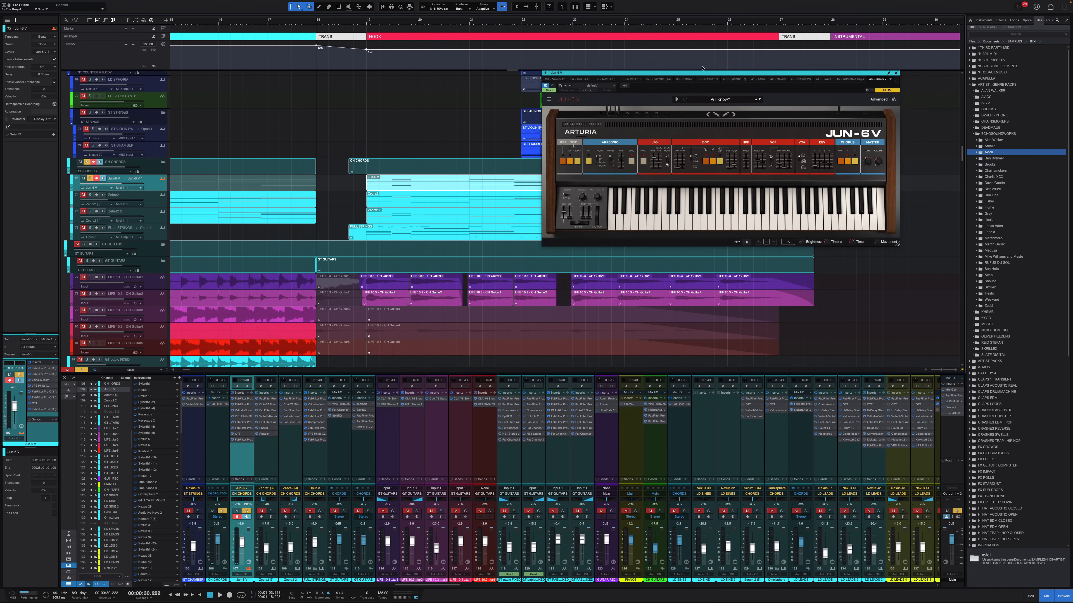
Step: Move the Jun-6 V window higher and audition its CH CHORDS track from the start of the first HOOK
{"action": "left_click_drag", "start_coordinate": [700, 76], "coordinate": [662, 52]}
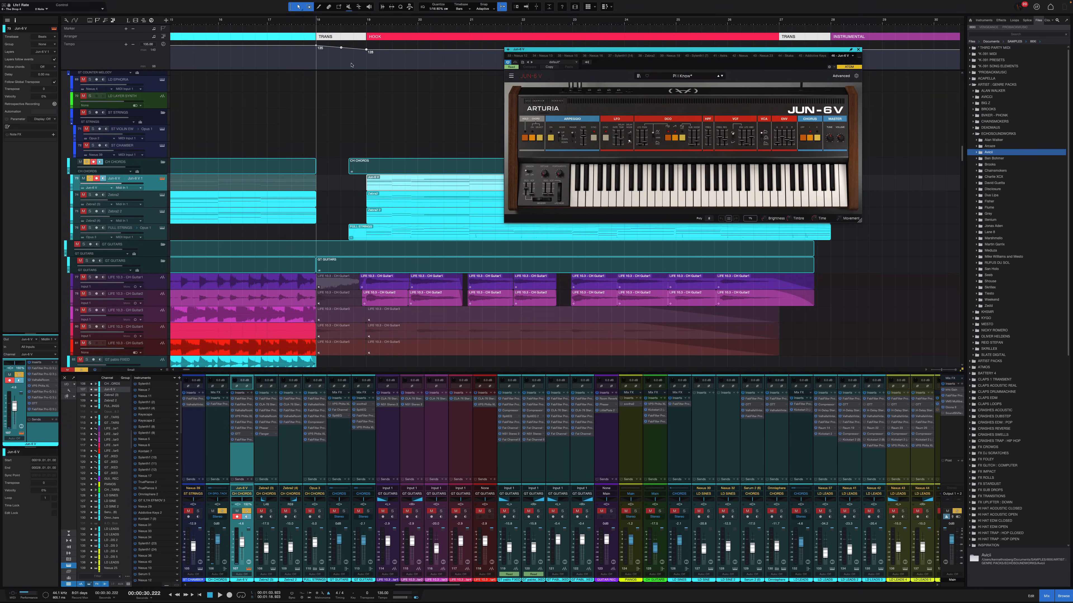
{"action": "left_click", "coordinate": [365, 24]}
{"action": "key", "text": "shift+e"}
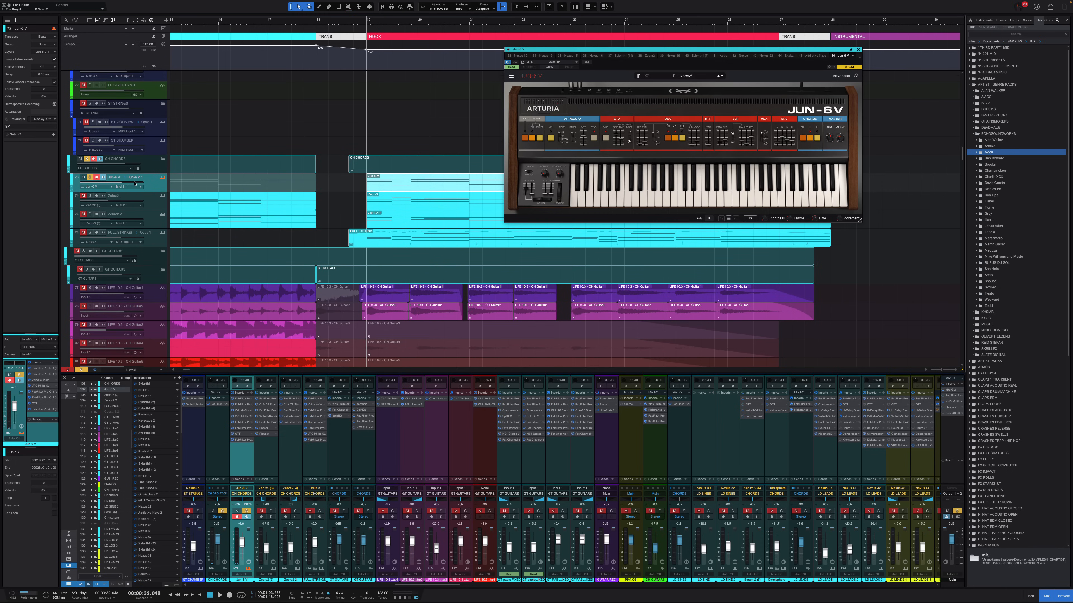
{"action": "key", "text": "shift+e"}
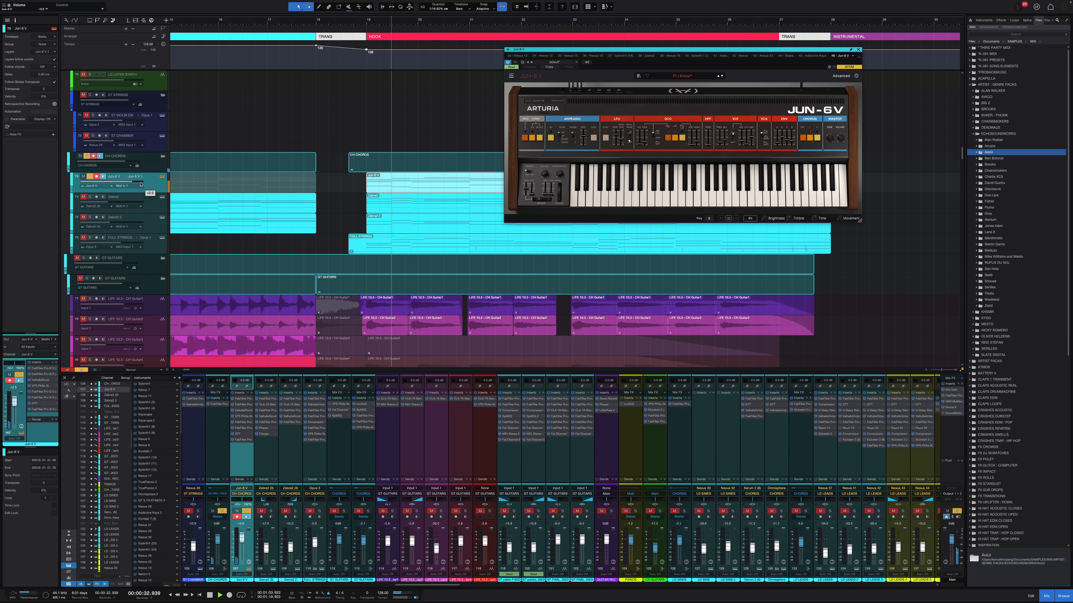
{"action": "key", "text": "shift+w"}
Step: Audition the two Zebra2 layers of CH CHORDS in the first HOOK with their instruments open, and close the instrument window
{"action": "left_click", "coordinate": [157, 207]}
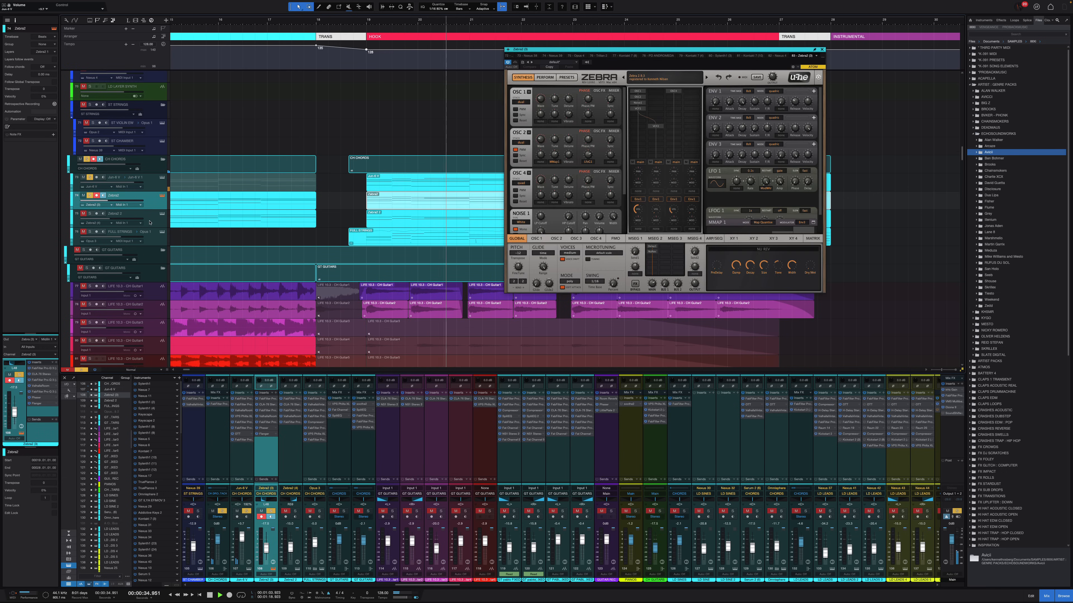
{"action": "left_click", "coordinate": [158, 225]}
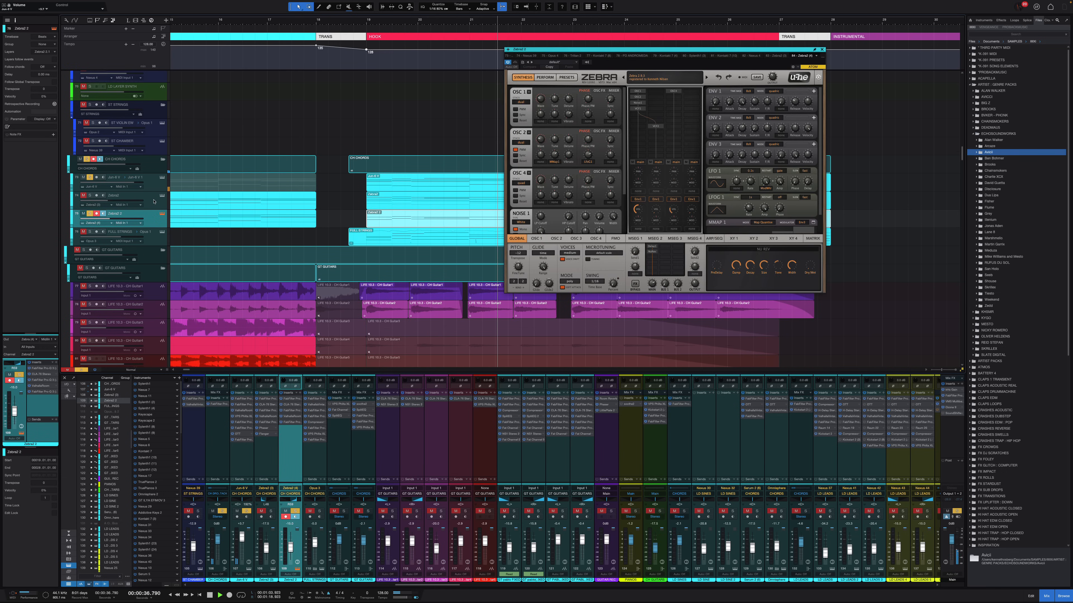
{"action": "key", "text": "Up"}
{"action": "key", "text": "Escape"}
{"action": "scroll", "coordinate": [383, 210], "scroll_direction": "down", "scroll_amount": 2}
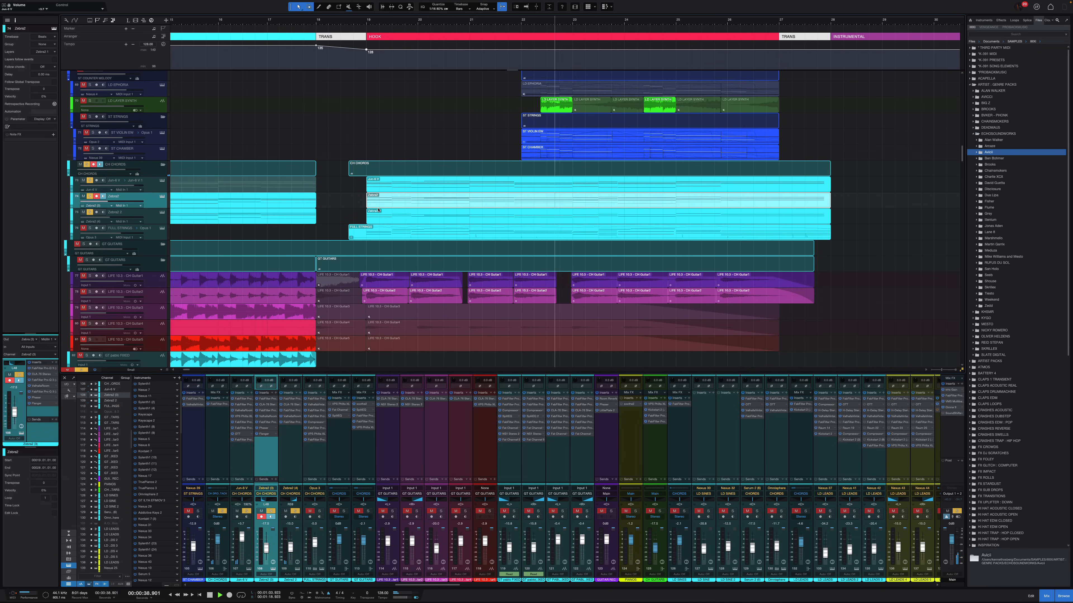
Step: Select the PD MASSIVE track's event at the start of the first HOOK and open its Massive instrument
{"action": "scroll", "coordinate": [383, 211], "scroll_direction": "up", "scroll_amount": 4}
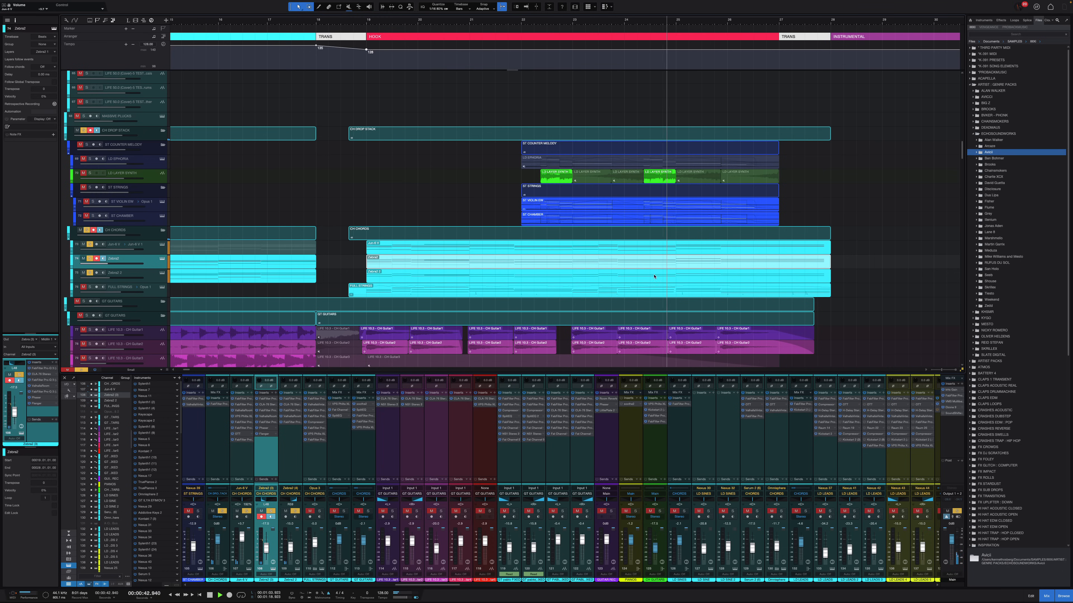
{"action": "scroll", "coordinate": [757, 274], "scroll_direction": "down", "scroll_amount": 3}
{"action": "scroll", "coordinate": [756, 274], "scroll_direction": "down", "scroll_amount": 2}
{"action": "scroll", "coordinate": [498, 267], "scroll_direction": "up", "scroll_amount": 8}
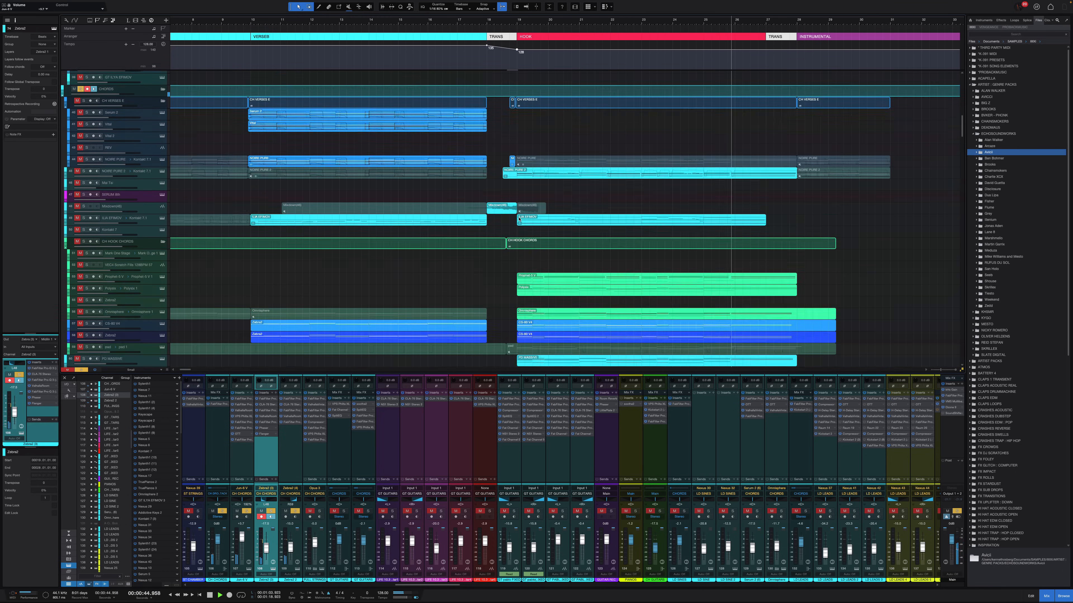
{"action": "scroll", "coordinate": [498, 266], "scroll_direction": "down", "scroll_amount": 3}
{"action": "scroll", "coordinate": [510, 244], "scroll_direction": "down", "scroll_amount": 1}
{"action": "left_click", "coordinate": [531, 222]}
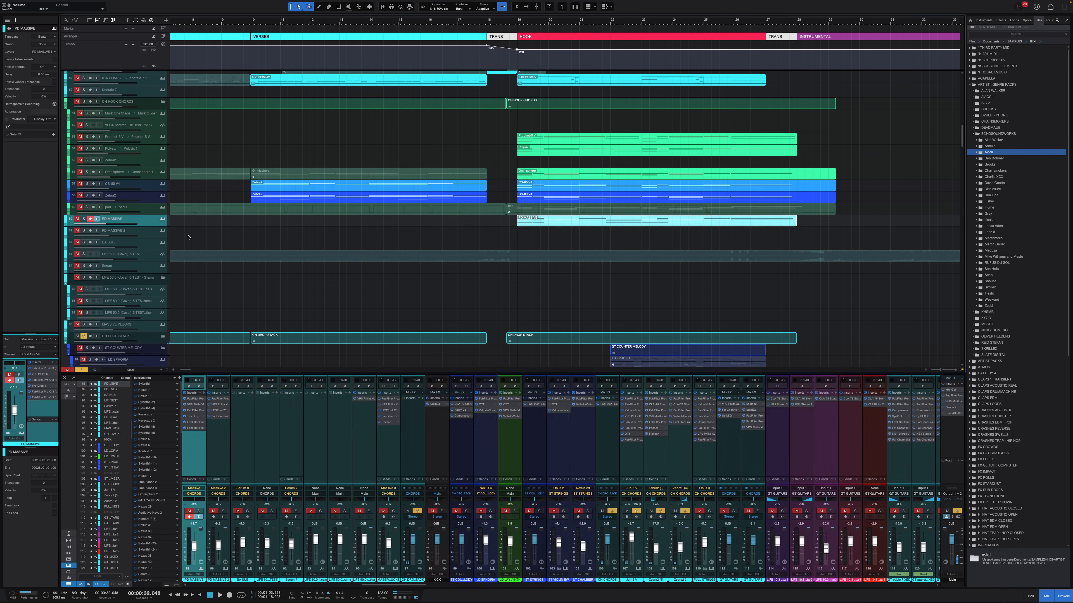
{"action": "left_click", "coordinate": [162, 219]}
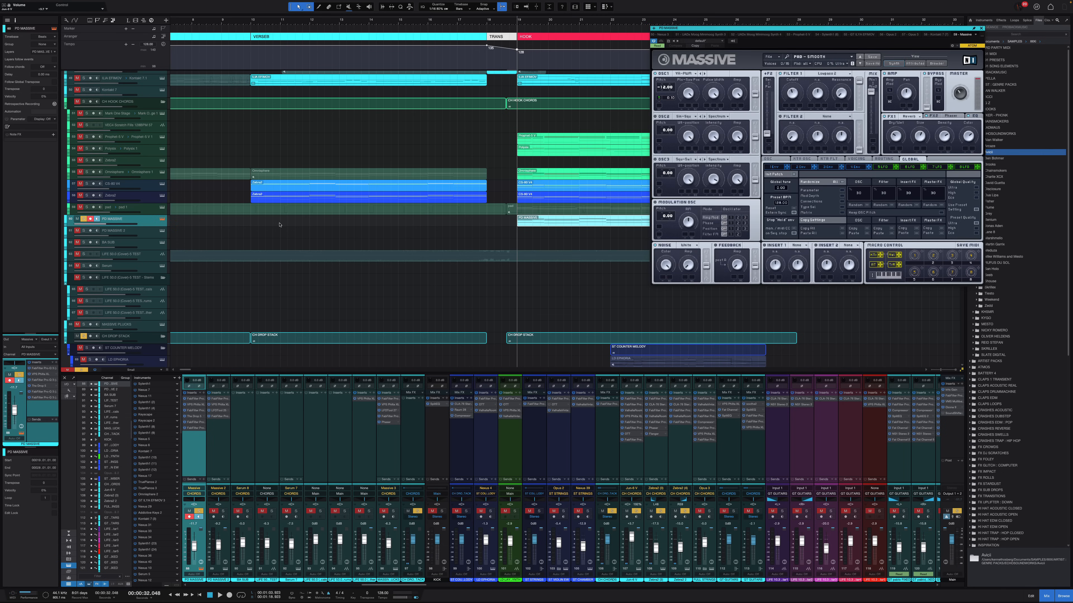
Step: Audition the PD MASSIVE layer from the start of the first HOOK with the track rows enlarged
{"action": "key", "text": "shift+e"}
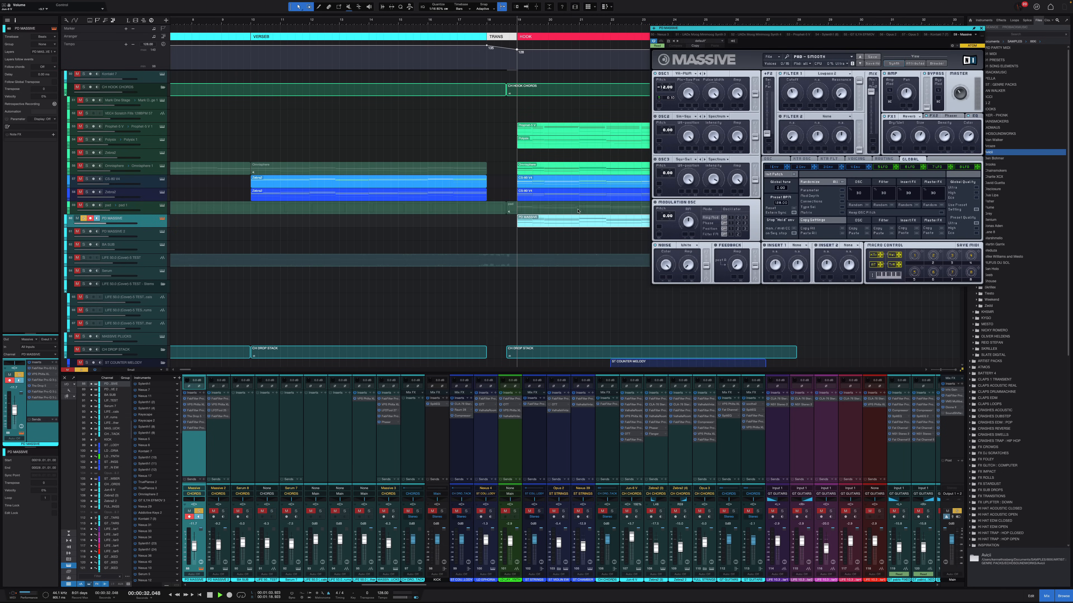
{"action": "key", "text": "shift+e"}
{"action": "scroll", "coordinate": [584, 263], "scroll_direction": "right", "scroll_amount": 3}
{"action": "key", "text": "shift+e"}
{"action": "scroll", "coordinate": [477, 221], "scroll_direction": "up", "scroll_amount": 3}
{"action": "key", "text": "shift+e"}
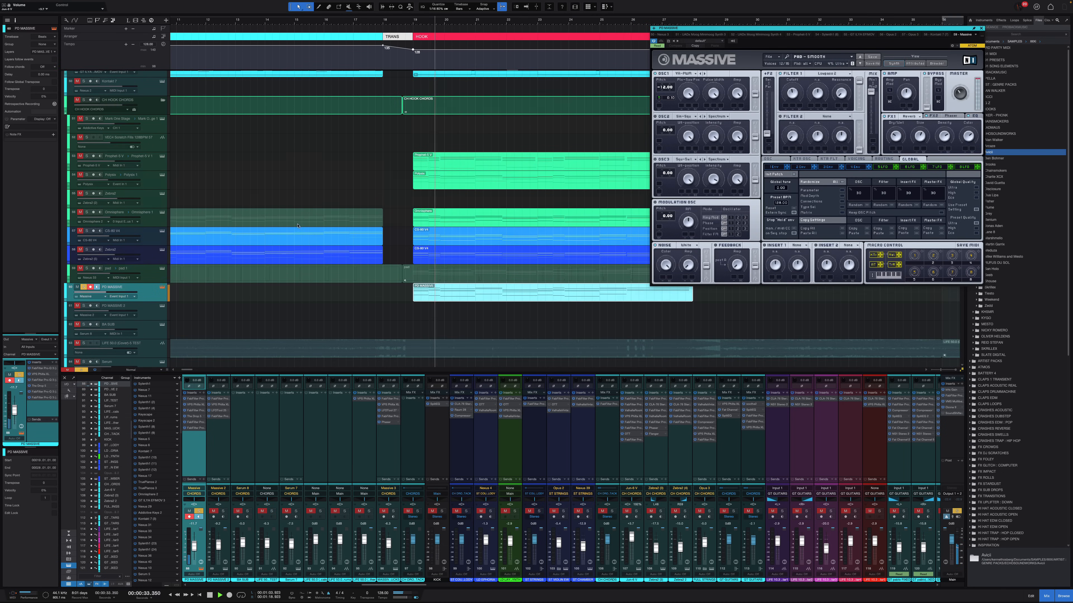
Step: Solo more CH HOOK CHORDS layers and audition Omnisphere and the blue Zebra2 track with their instruments open
{"action": "key", "text": "shift+w"}
{"action": "left_click", "coordinate": [86, 172]}
{"action": "left_click", "coordinate": [86, 188]}
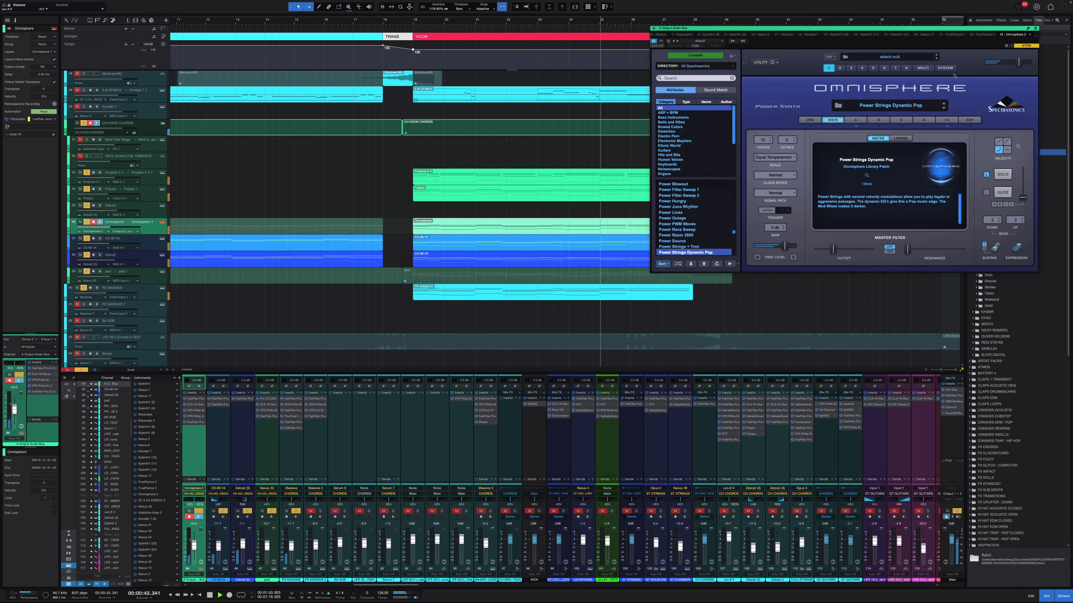
{"action": "left_click", "coordinate": [155, 248]}
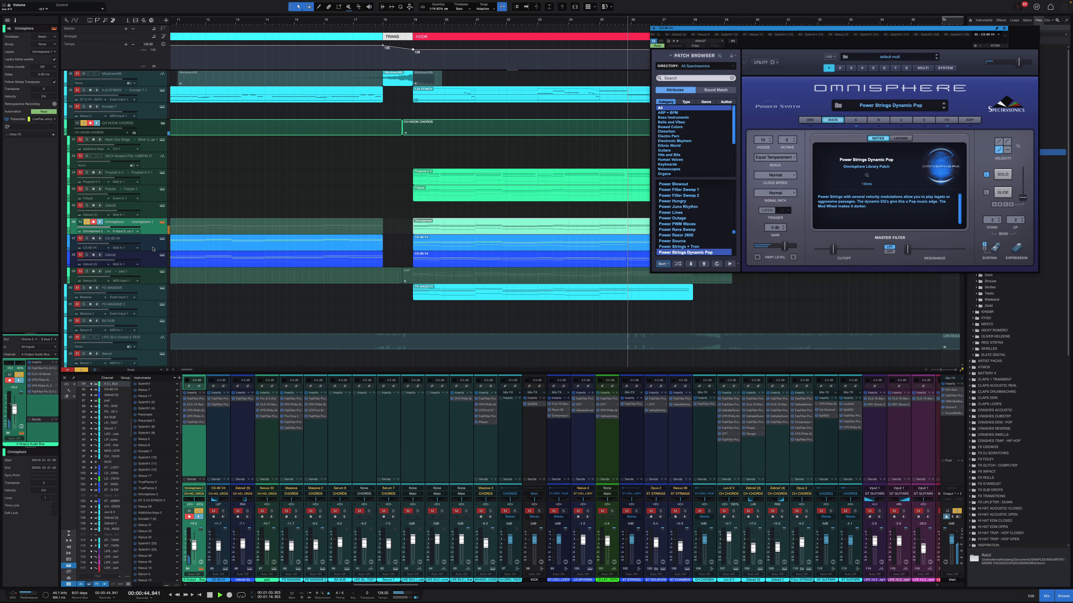
{"action": "key", "text": "shift+e"}
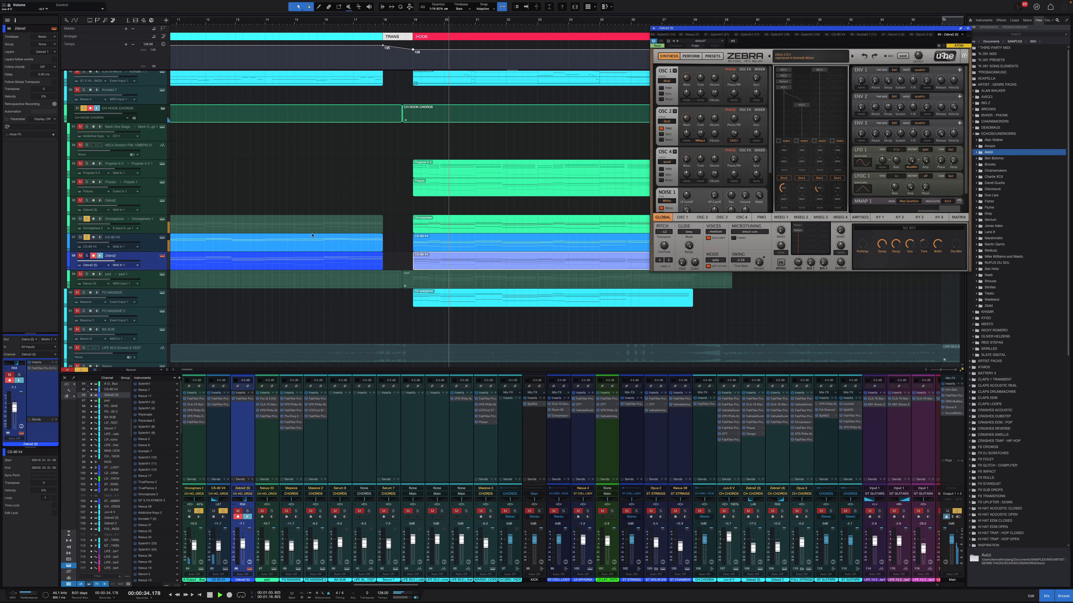
Step: Show the blue Zebra2 track's Cutoff automation, close the instrument and expand the automation in its own enlarged lane
{"action": "left_click", "coordinate": [154, 177]}
{"action": "left_click", "coordinate": [151, 265]}
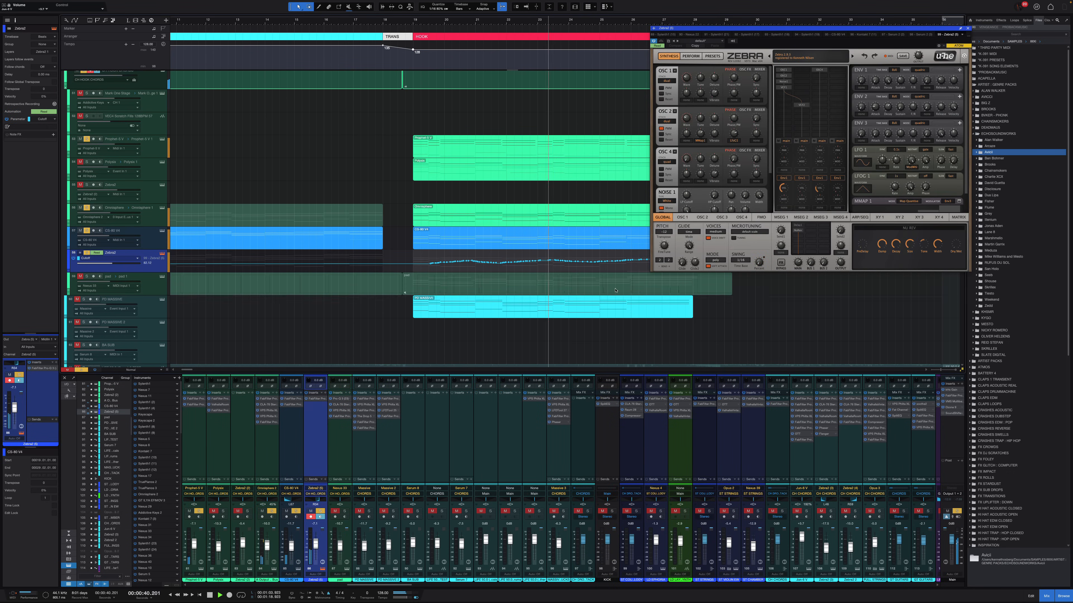
{"action": "left_click", "coordinate": [162, 254]}
{"action": "left_click_drag", "start_coordinate": [69, 273], "coordinate": [69, 276]}
{"action": "key", "text": "shift+e"}
{"action": "key", "text": "shift+e"}
{"action": "key", "text": "shift+e"}
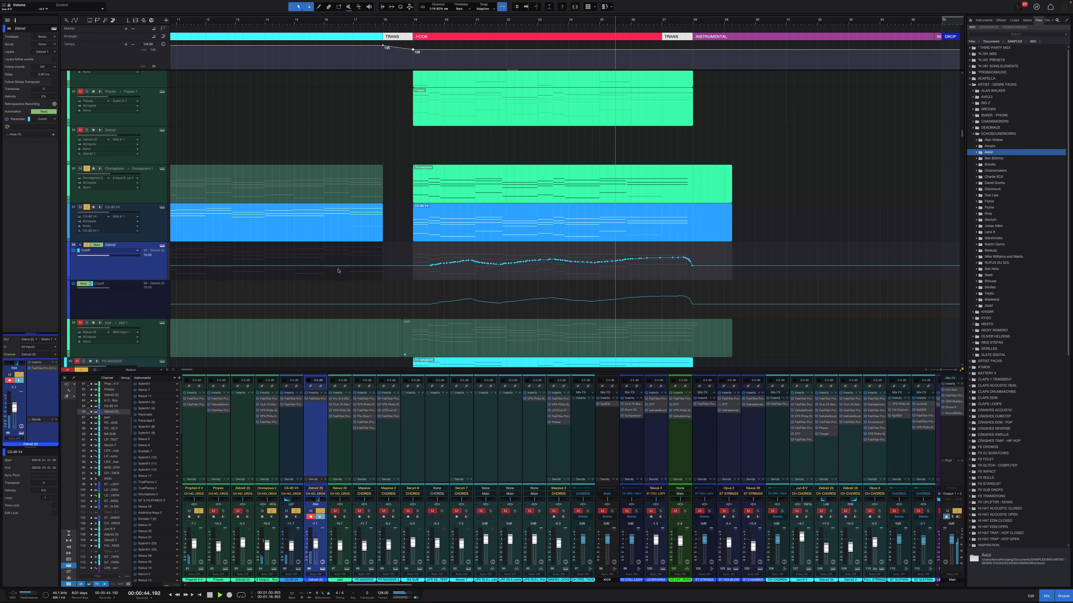
Step: Return the blue Zebra2 track to its event display, check its HOOK notes in the note editor and bring back the mixer
{"action": "scroll", "coordinate": [572, 288], "scroll_direction": "down", "scroll_amount": 4}
{"action": "key", "text": "a"}
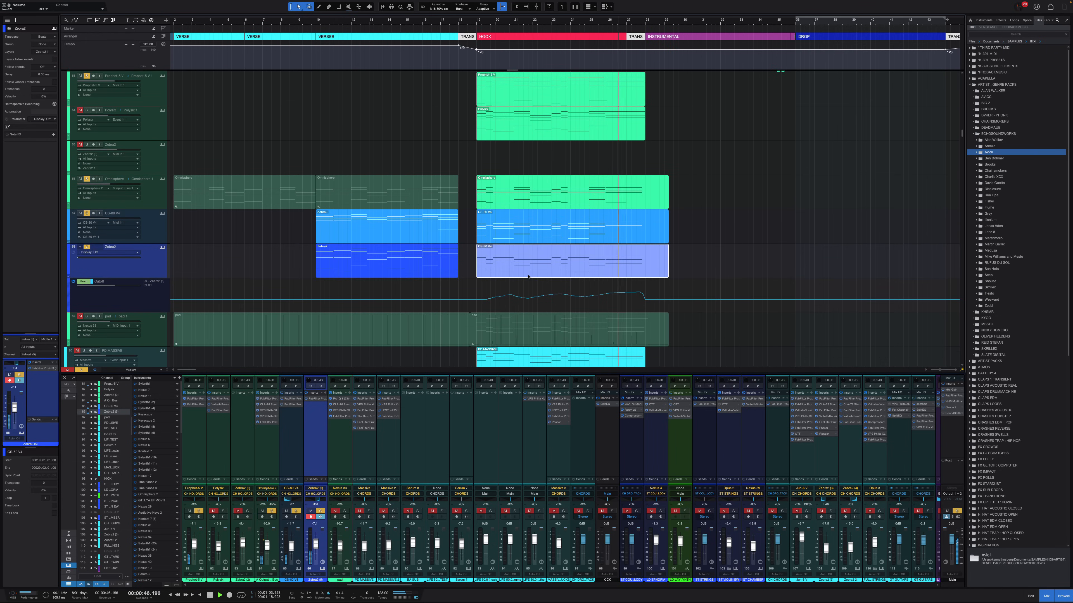
{"action": "key", "text": "F2"}
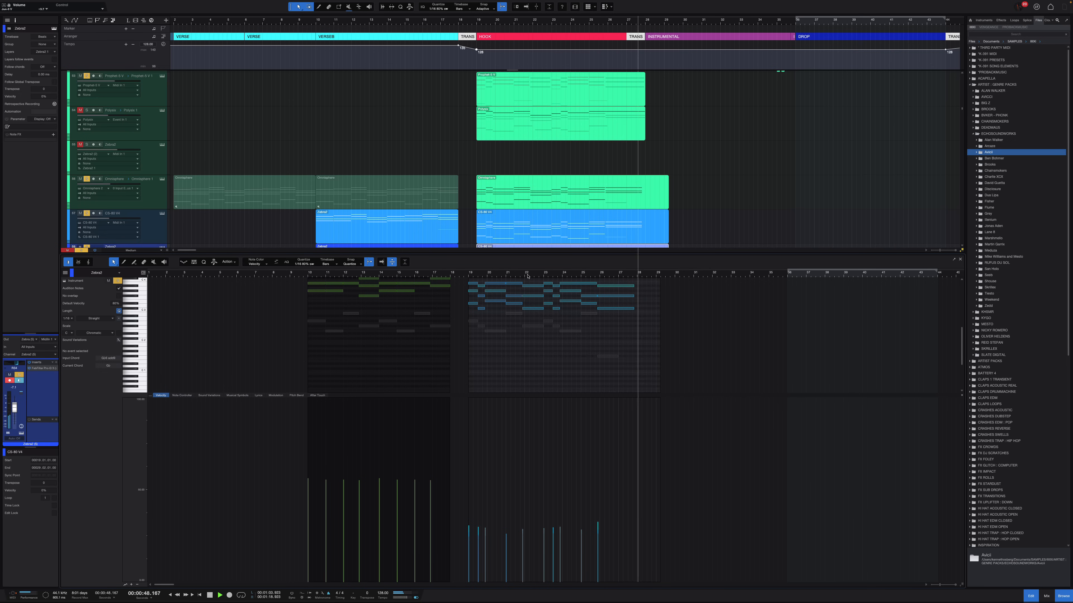
{"action": "key", "text": "F2"}
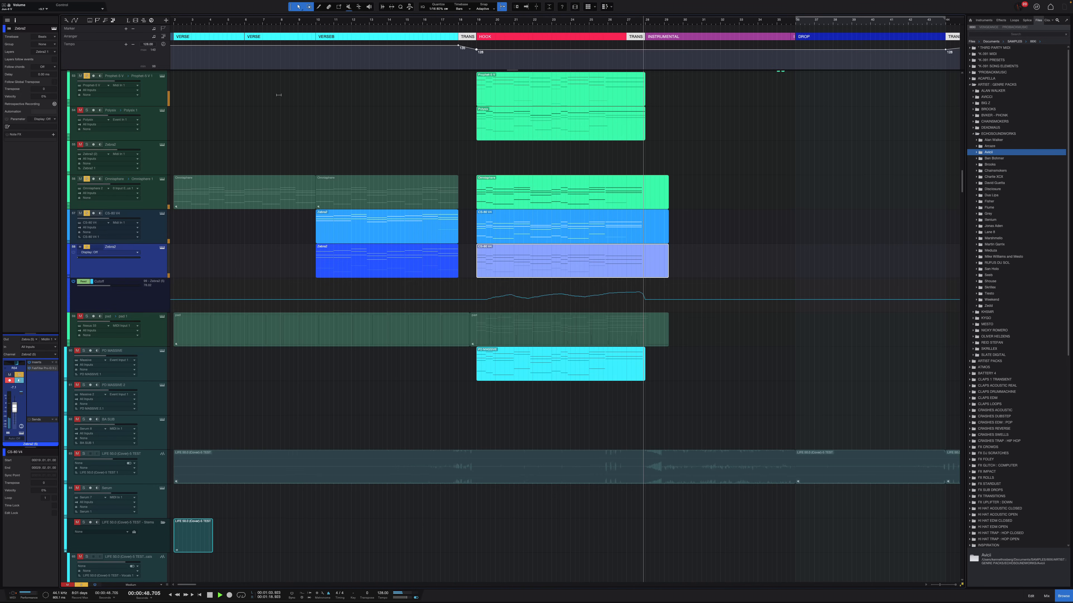
{"action": "key", "text": "F3"}
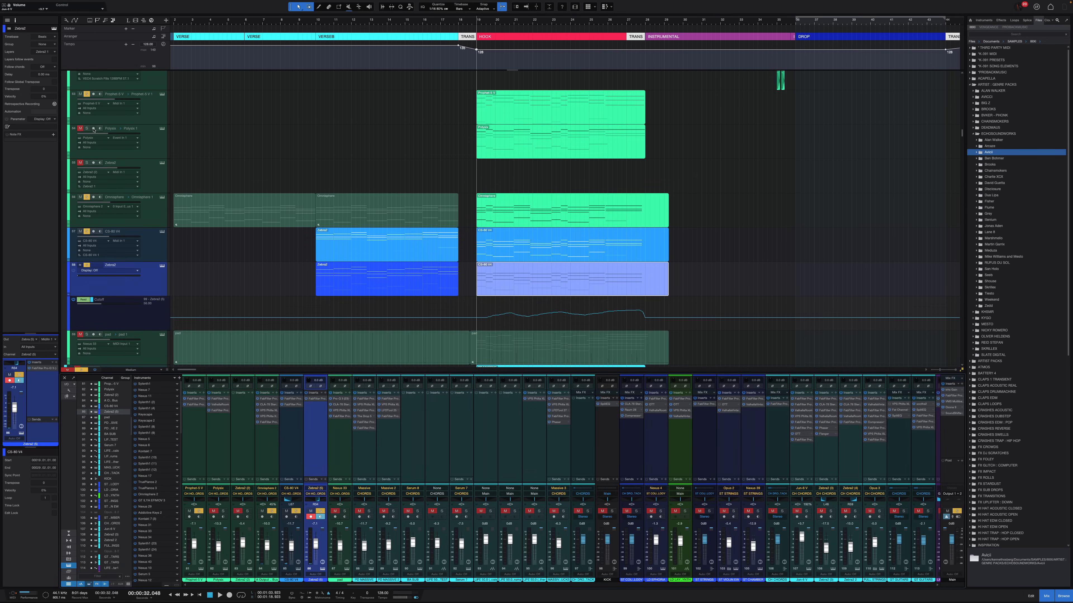
Step: Solo the Polysix track, open its Korg Polysix instrument and audition it from the start of the first HOOK
{"action": "left_click", "coordinate": [87, 129]}
{"action": "left_click", "coordinate": [503, 134]}
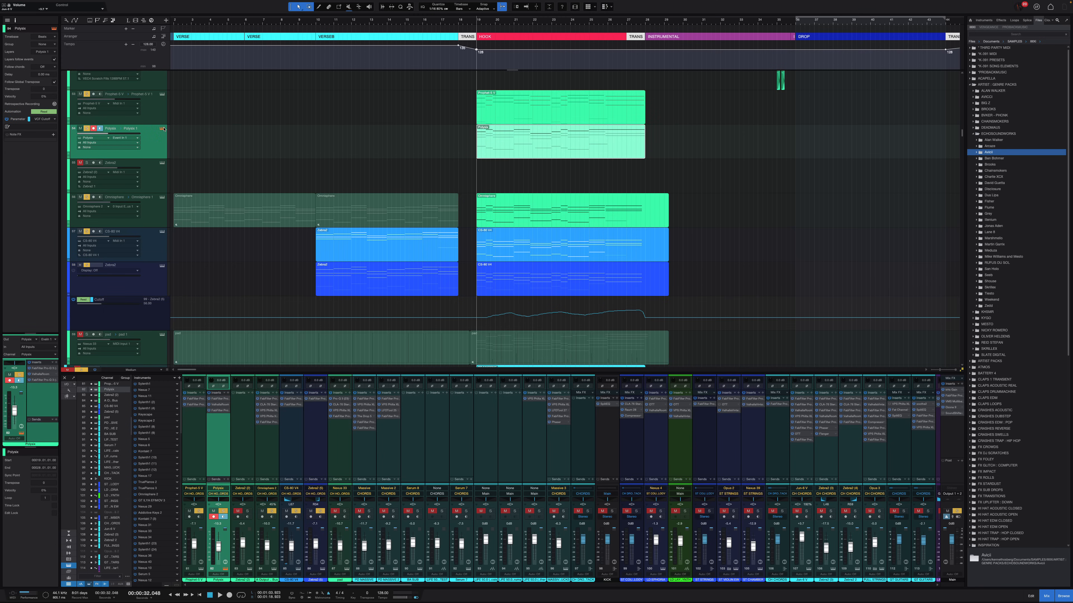
{"action": "key", "text": "shift+F11"}
{"action": "scroll", "coordinate": [438, 157], "scroll_direction": "up", "scroll_amount": 5}
{"action": "key", "text": "shift+w"}
{"action": "scroll", "coordinate": [443, 184], "scroll_direction": "up", "scroll_amount": 1}
{"action": "key", "text": "space"}
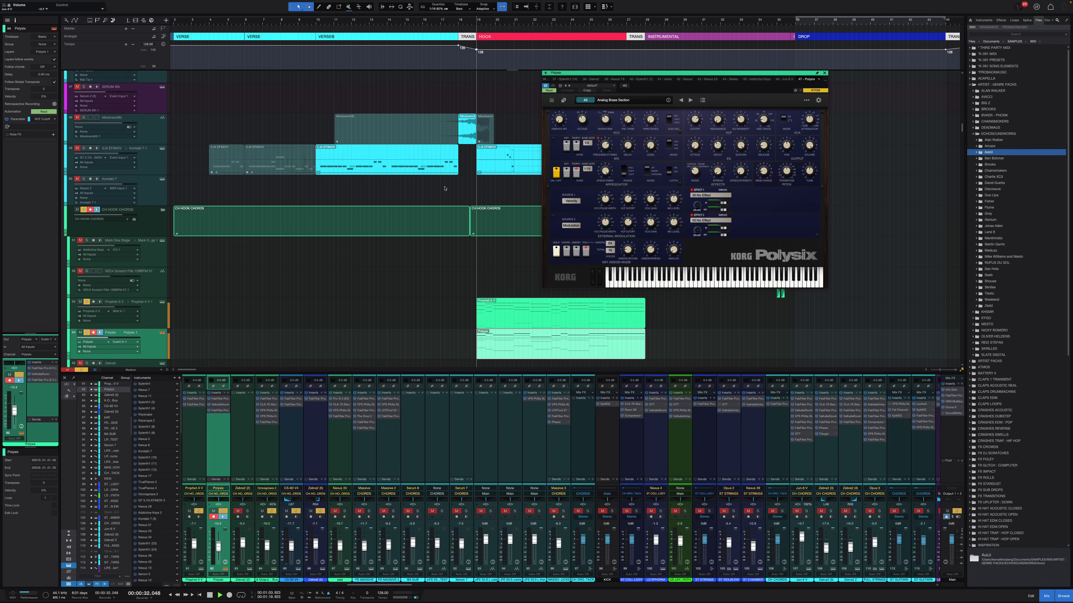
{"action": "scroll", "coordinate": [444, 185], "scroll_direction": "right", "scroll_amount": 2}
{"action": "key", "text": "shift+w"}
Step: Solo the Kontakt electric guitar track and audition its HOOK event with its notes and instrument open
{"action": "left_click", "coordinate": [83, 172]}
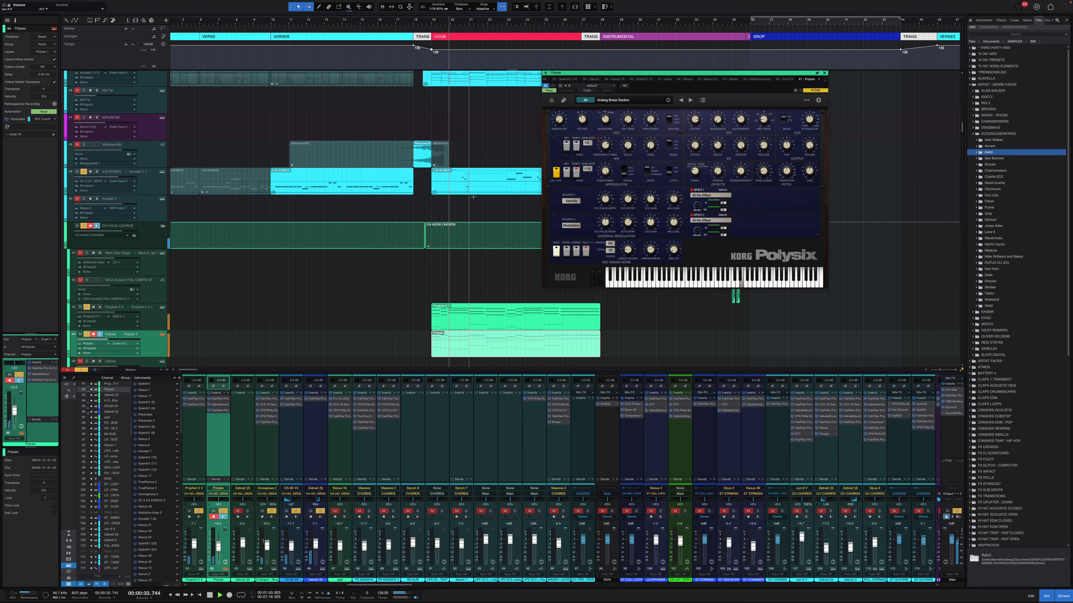
{"action": "scroll", "coordinate": [341, 192], "scroll_direction": "right", "scroll_amount": 3}
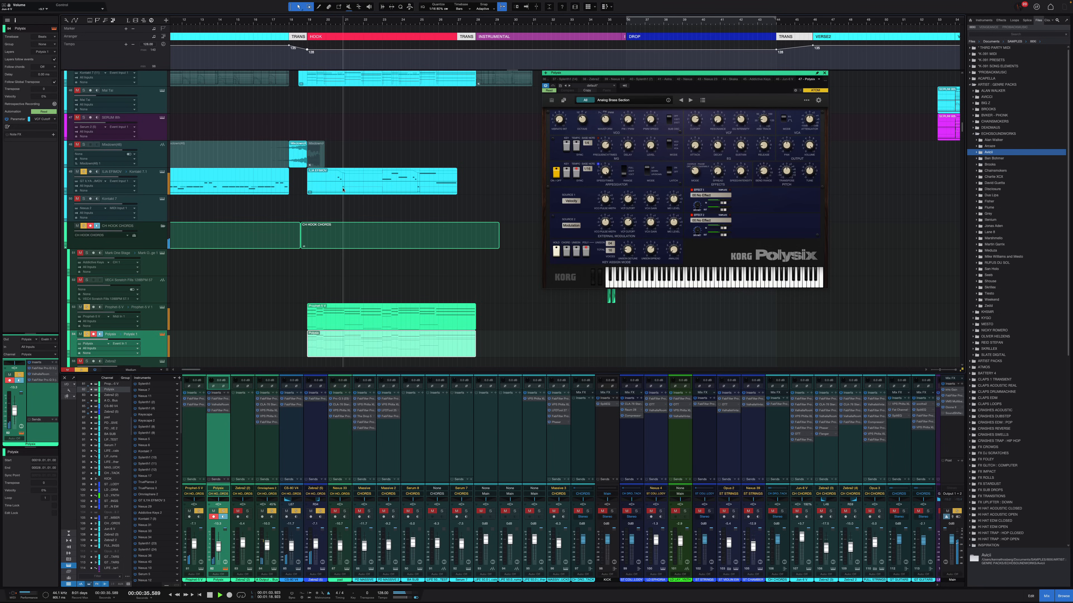
{"action": "double_click", "coordinate": [341, 192]}
{"action": "key", "text": "e"}
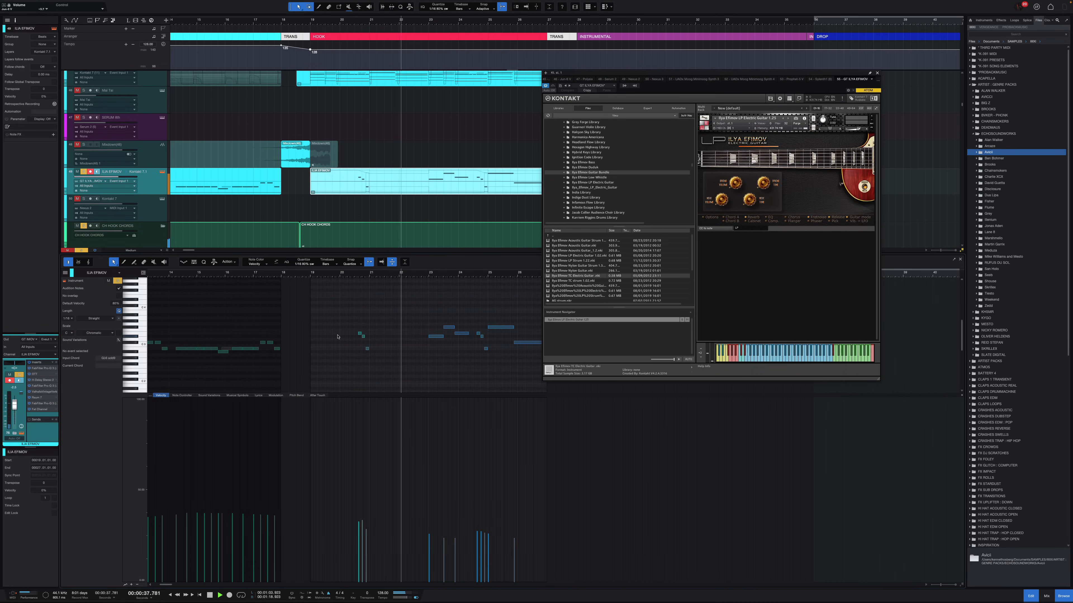
{"action": "key", "text": "shift+w"}
{"action": "scroll", "coordinate": [319, 173], "scroll_direction": "up", "scroll_amount": 1}
{"action": "scroll", "coordinate": [318, 173], "scroll_direction": "up", "scroll_amount": 2}
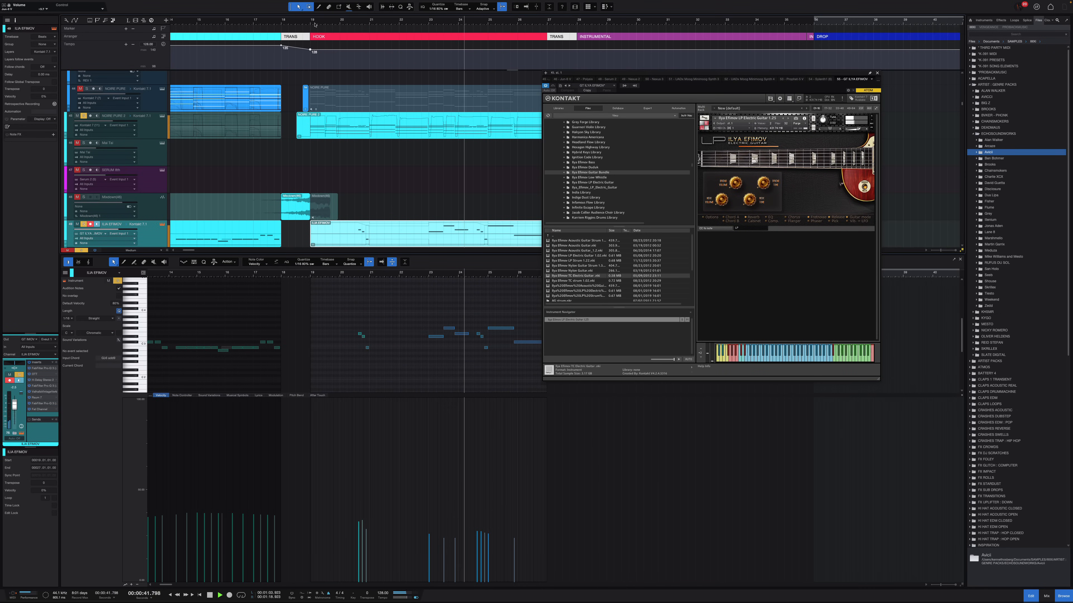
Step: Replay from the start of the first HOOK and inspect the NOIRE PURE 2 event's notes with its Kontakt piano open
{"action": "key", "text": "space"}
{"action": "scroll", "coordinate": [326, 146], "scroll_direction": "up", "scroll_amount": 2}
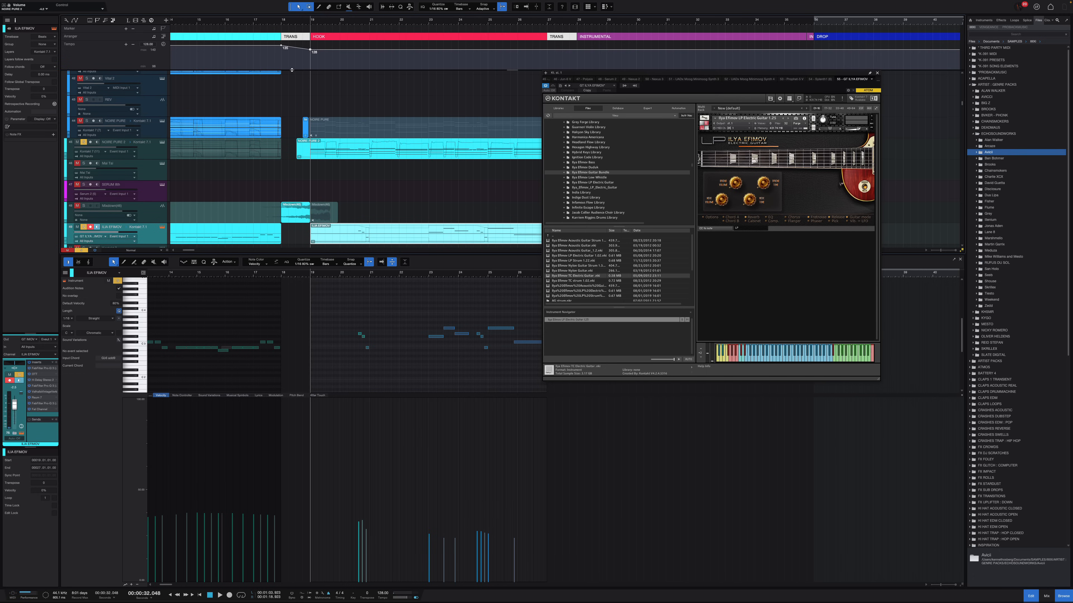
{"action": "key", "text": "space"}
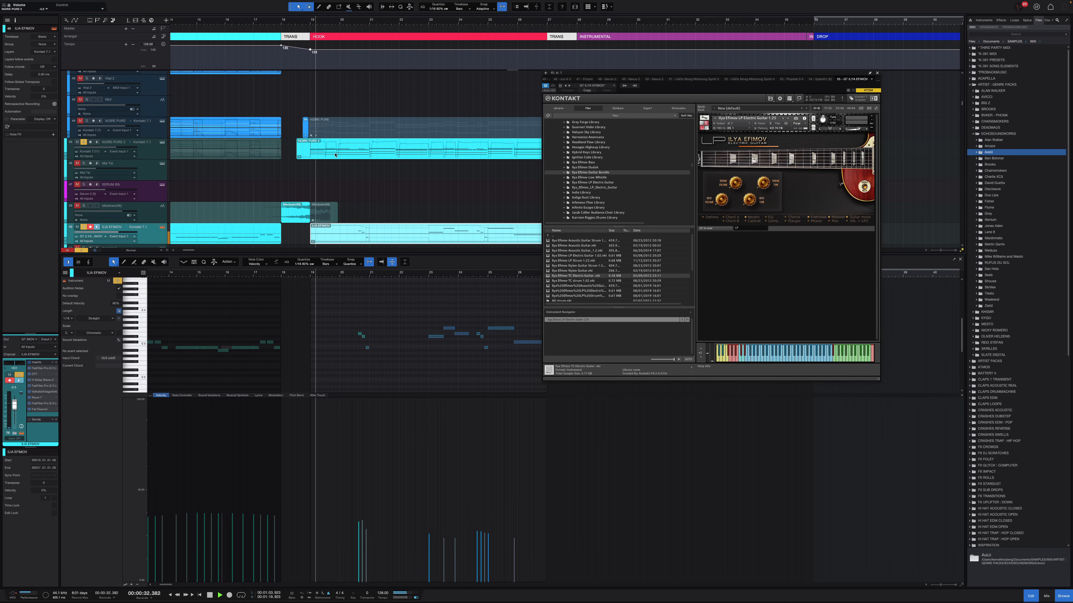
{"action": "left_click", "coordinate": [335, 155]}
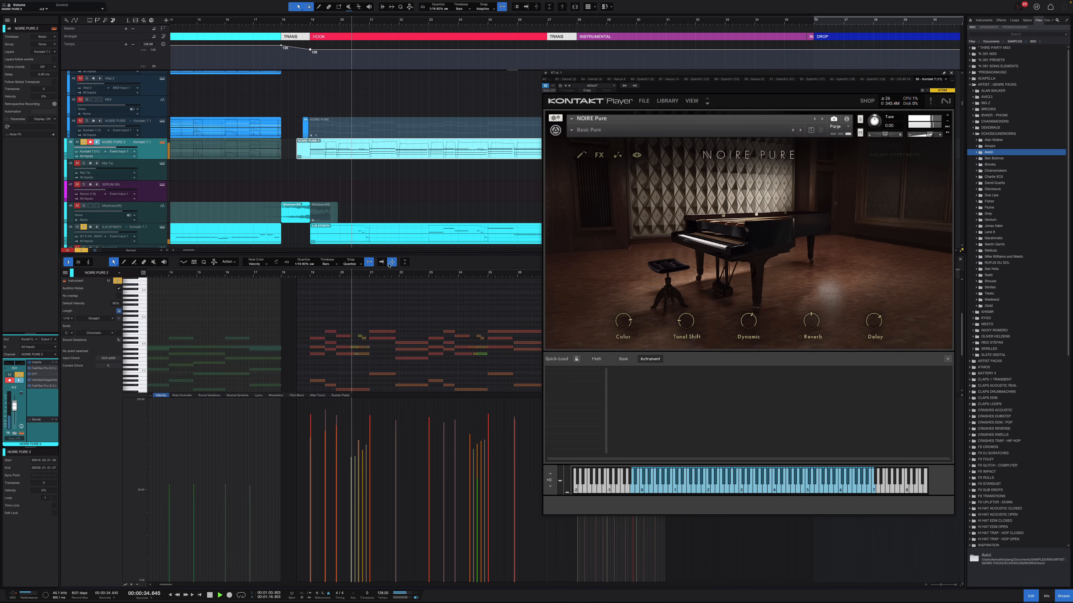
{"action": "scroll", "coordinate": [380, 318], "scroll_direction": "down", "scroll_amount": 3}
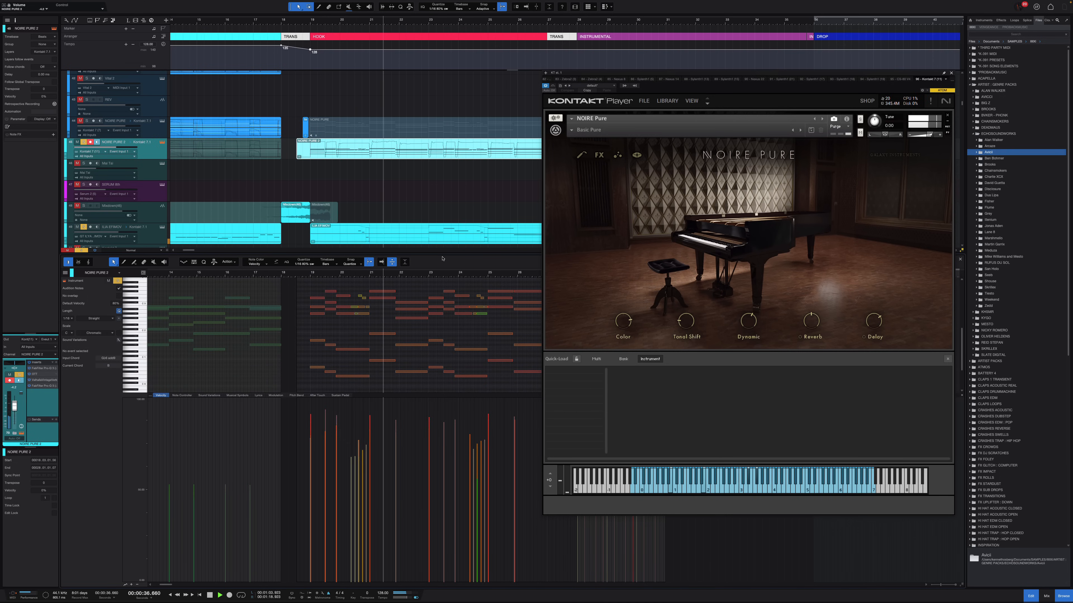
Step: Enlarge the note editor, hide the instrument window and examine the NOIRE PURE 2 chord notes throughout the first HOOK
{"action": "left_click_drag", "start_coordinate": [442, 251], "coordinate": [427, 143]}
{"action": "key", "text": "F11"}
{"action": "scroll", "coordinate": [452, 273], "scroll_direction": "up", "scroll_amount": 2}
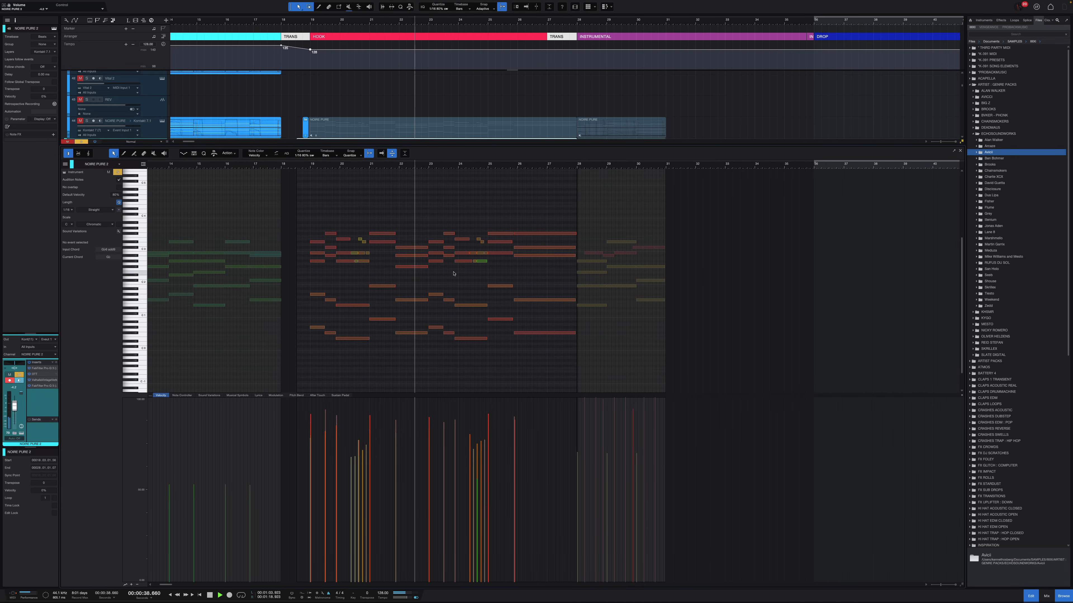
{"action": "scroll", "coordinate": [455, 274], "scroll_direction": "up", "scroll_amount": 5}
{"action": "scroll", "coordinate": [507, 273], "scroll_direction": "up", "scroll_amount": 3}
{"action": "scroll", "coordinate": [522, 272], "scroll_direction": "up", "scroll_amount": 4}
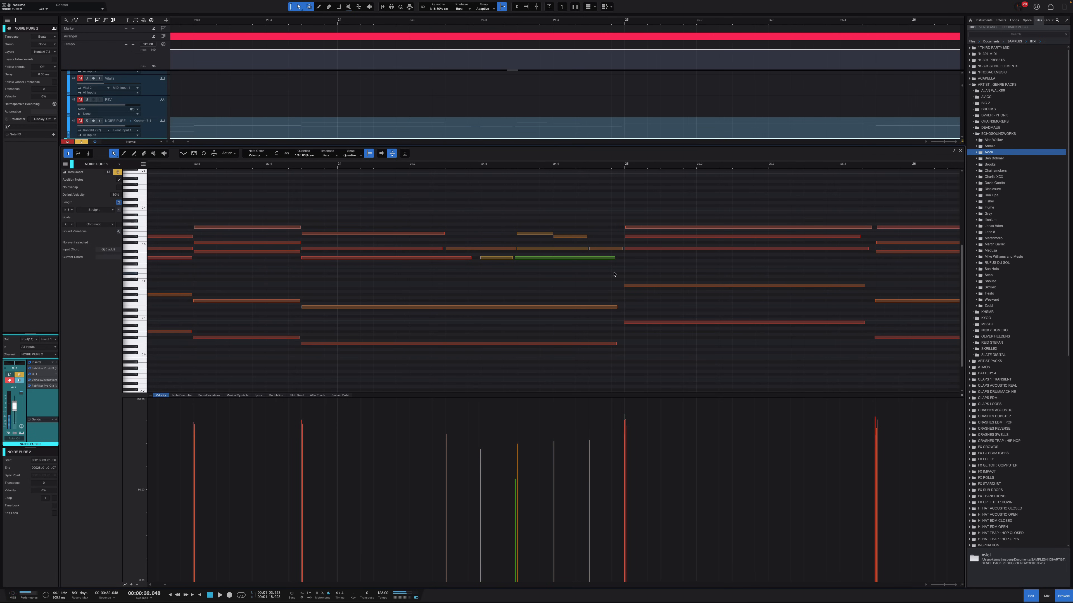
{"action": "scroll", "coordinate": [591, 272], "scroll_direction": "down", "scroll_amount": 5}
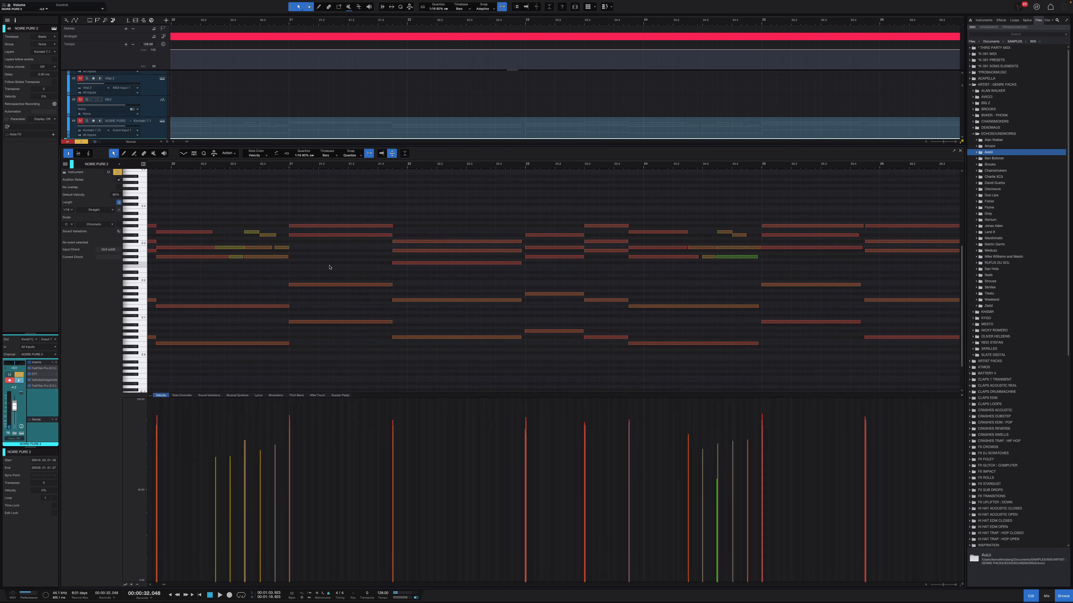
{"action": "scroll", "coordinate": [329, 267], "scroll_direction": "down", "scroll_amount": 6}
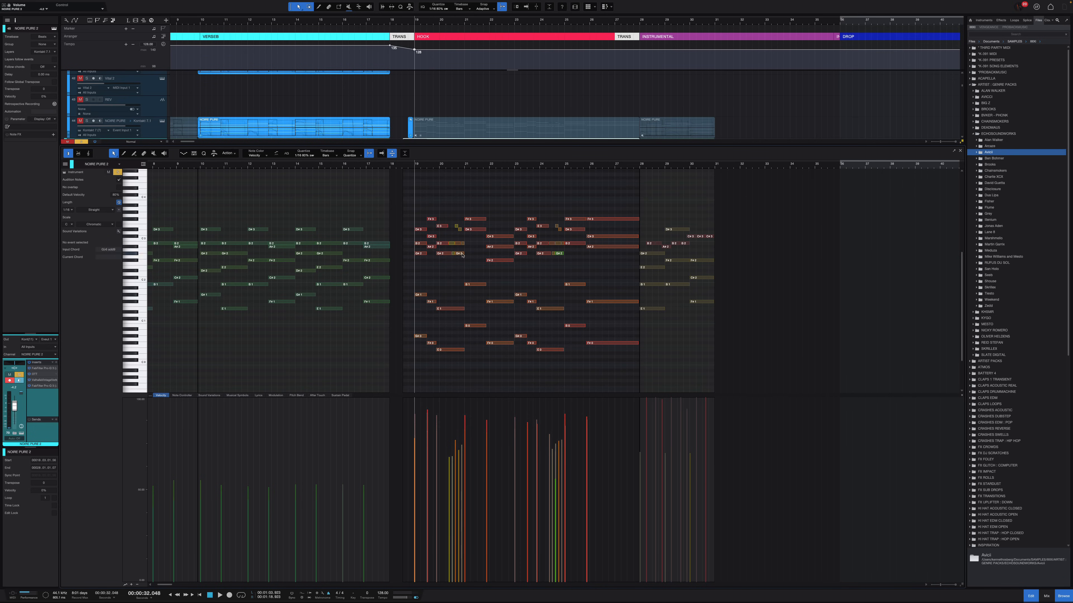
Step: Zoom in on the first HOOK chord of NOIRE PURE 2 and select its G#2 and lowest notes to compare their start timing
{"action": "scroll", "coordinate": [399, 265], "scroll_direction": "up", "scroll_amount": 6}
{"action": "scroll", "coordinate": [538, 256], "scroll_direction": "up", "scroll_amount": 3}
{"action": "left_click", "coordinate": [534, 241]}
{"action": "scroll", "coordinate": [533, 253], "scroll_direction": "up", "scroll_amount": 1}
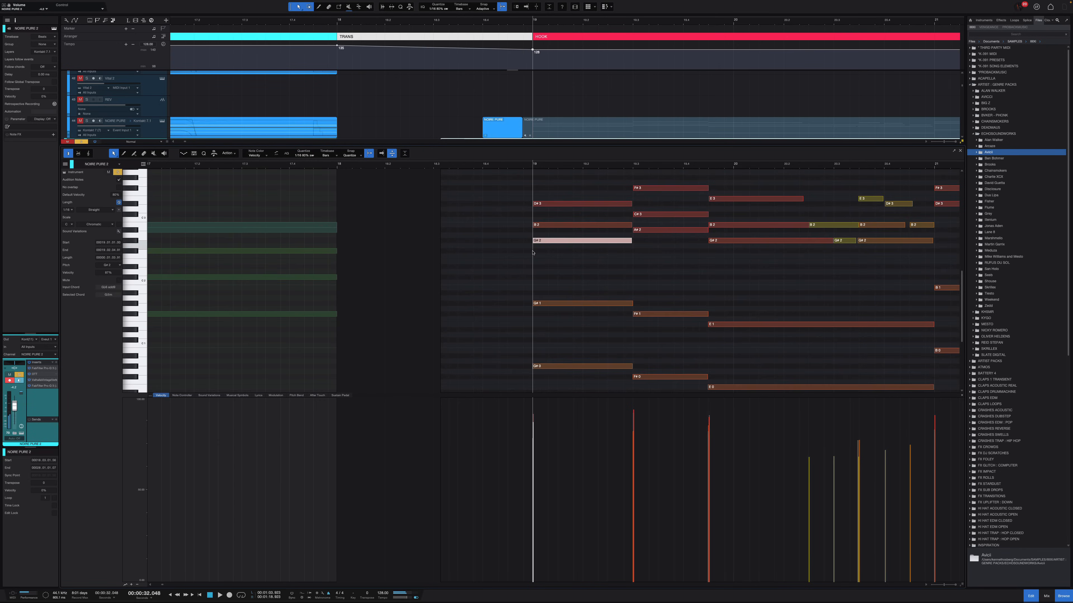
{"action": "scroll", "coordinate": [532, 253], "scroll_direction": "up", "scroll_amount": 4}
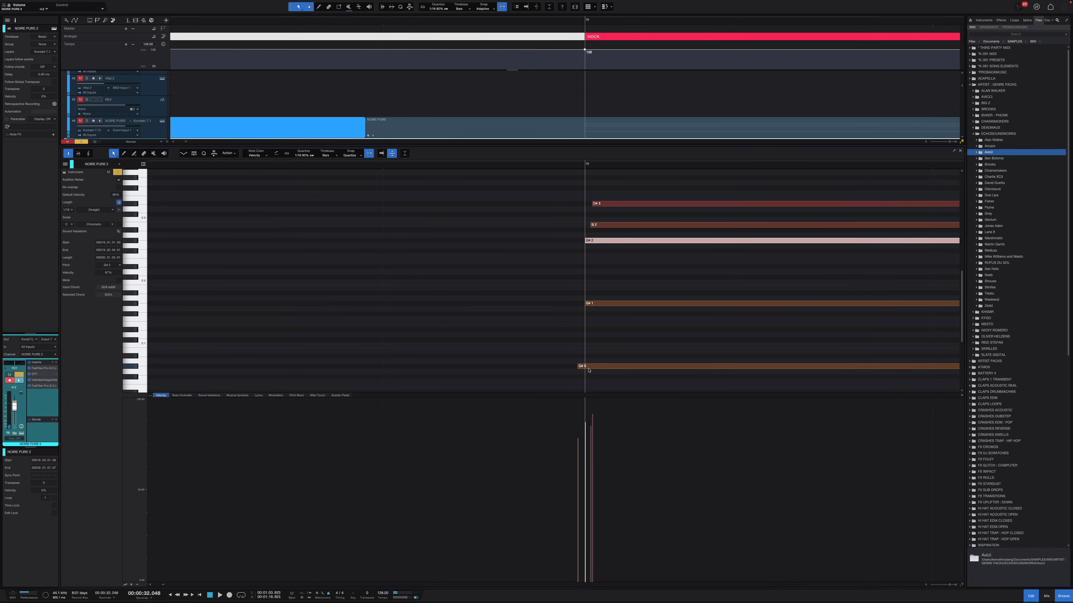
{"action": "left_click", "coordinate": [583, 367]}
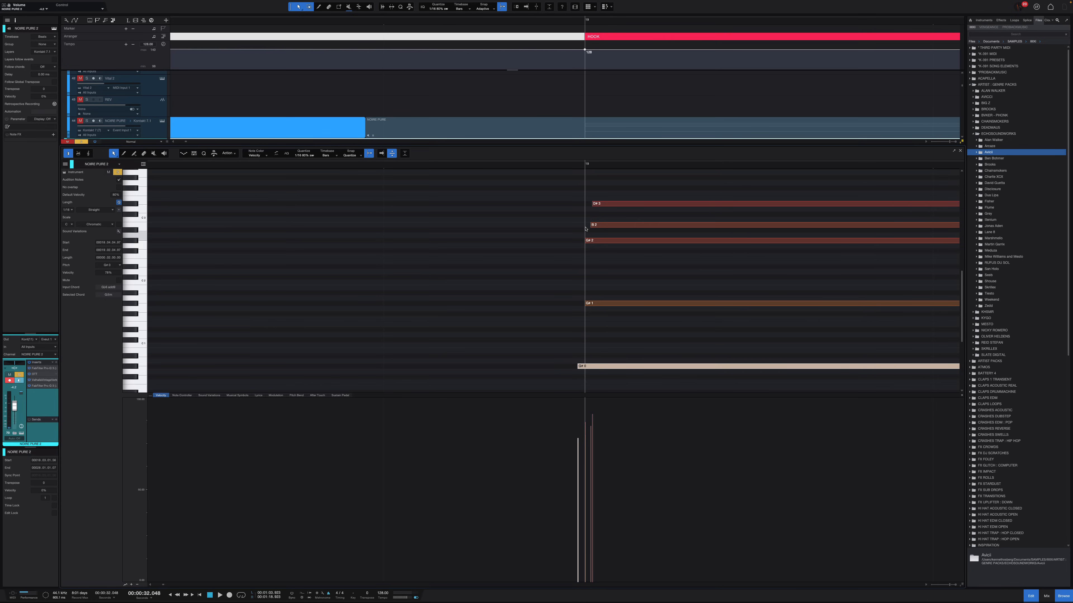
Step: Place the playback cursor just before the first HOOK chord and play the NOIRE PURE 2 piano part from there
{"action": "scroll", "coordinate": [576, 248], "scroll_direction": "down", "scroll_amount": 3}
{"action": "left_click", "coordinate": [569, 166]}
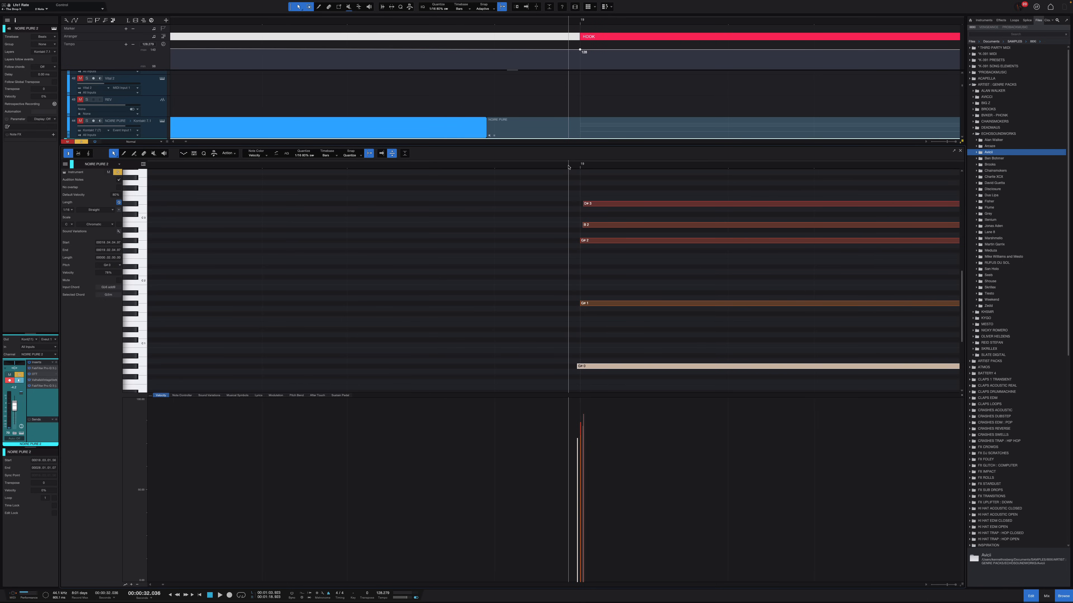
{"action": "left_click", "coordinate": [493, 168]}
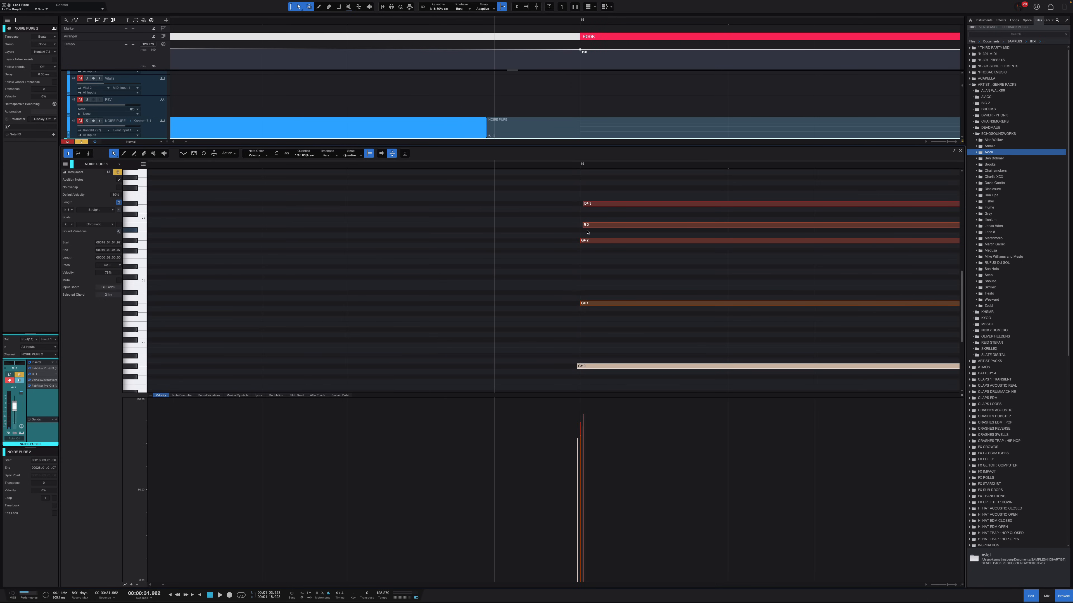
{"action": "scroll", "coordinate": [568, 299], "scroll_direction": "right", "scroll_amount": 2}
{"action": "key", "text": "space"}
{"action": "scroll", "coordinate": [562, 291], "scroll_direction": "down", "scroll_amount": 5}
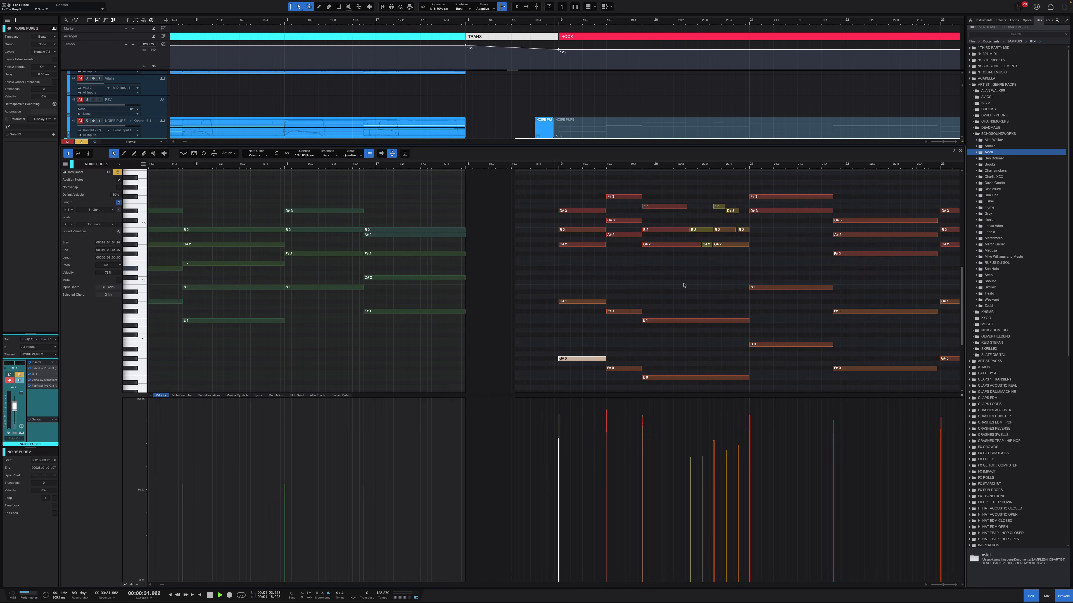
Step: Follow the NOIRE PURE 2 chord and melody notes in the note editor while the first HOOK plays
{"action": "scroll", "coordinate": [683, 292], "scroll_direction": "right", "scroll_amount": 3}
{"action": "scroll", "coordinate": [625, 296], "scroll_direction": "right", "scroll_amount": 3}
{"action": "scroll", "coordinate": [549, 294], "scroll_direction": "right", "scroll_amount": 3}
{"action": "scroll", "coordinate": [477, 245], "scroll_direction": "up", "scroll_amount": 5}
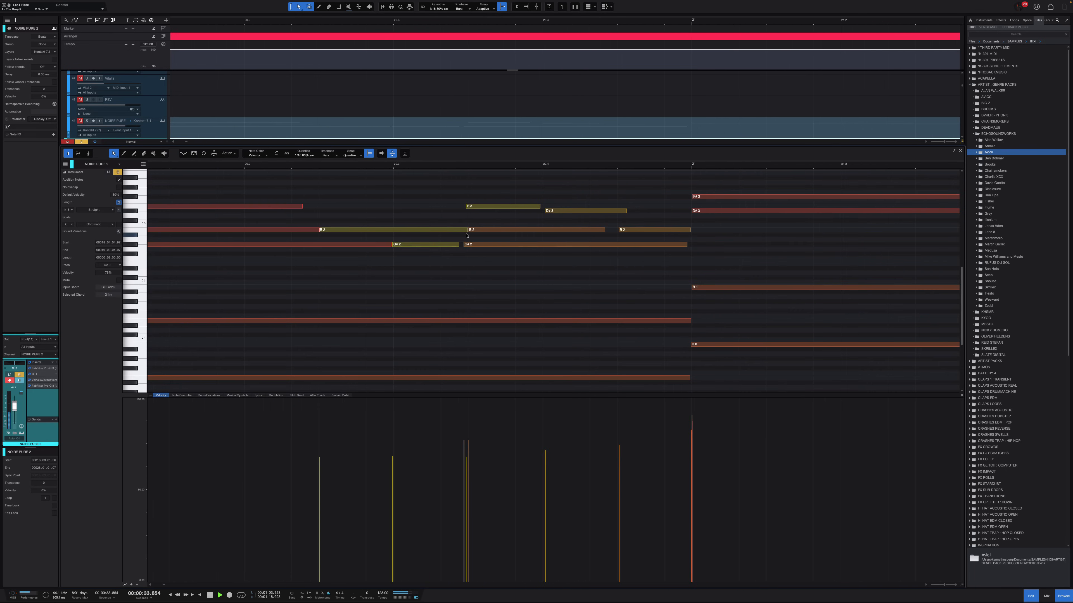
{"action": "scroll", "coordinate": [701, 251], "scroll_direction": "down", "scroll_amount": 5}
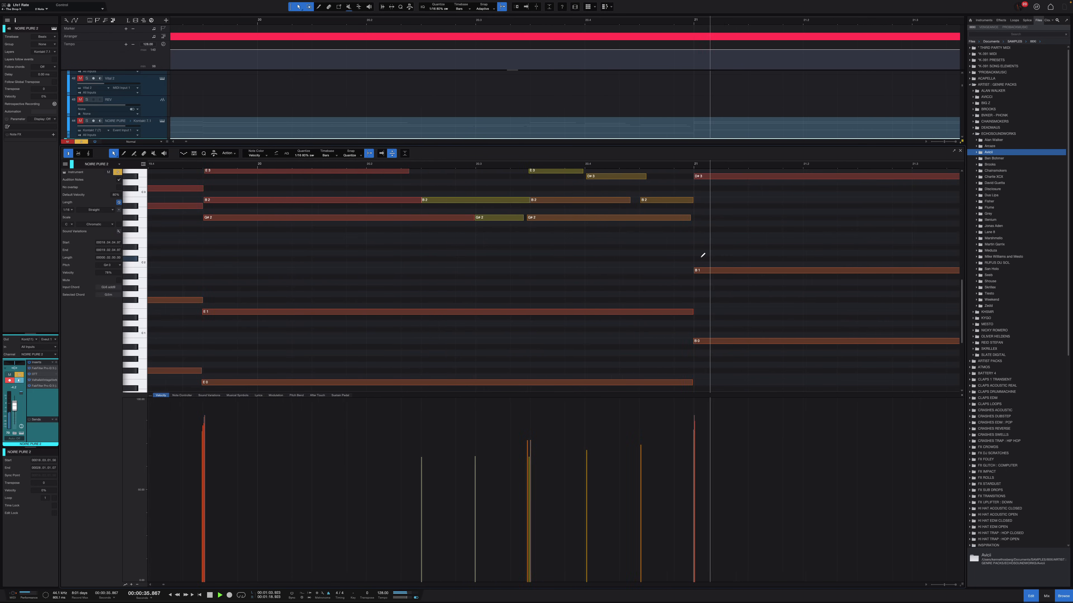
{"action": "scroll", "coordinate": [710, 270], "scroll_direction": "up", "scroll_amount": 5}
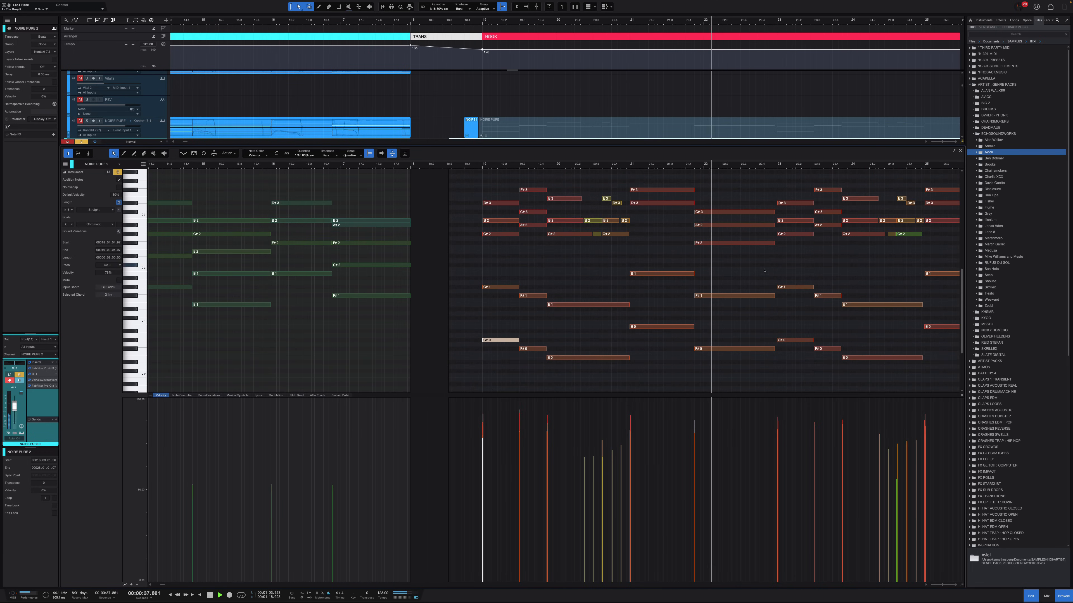
{"action": "scroll", "coordinate": [740, 280], "scroll_direction": "right", "scroll_amount": 2}
{"action": "scroll", "coordinate": [740, 280], "scroll_direction": "right", "scroll_amount": 2}
{"action": "scroll", "coordinate": [740, 277], "scroll_direction": "up", "scroll_amount": 2}
{"action": "scroll", "coordinate": [740, 277], "scroll_direction": "down", "scroll_amount": 2}
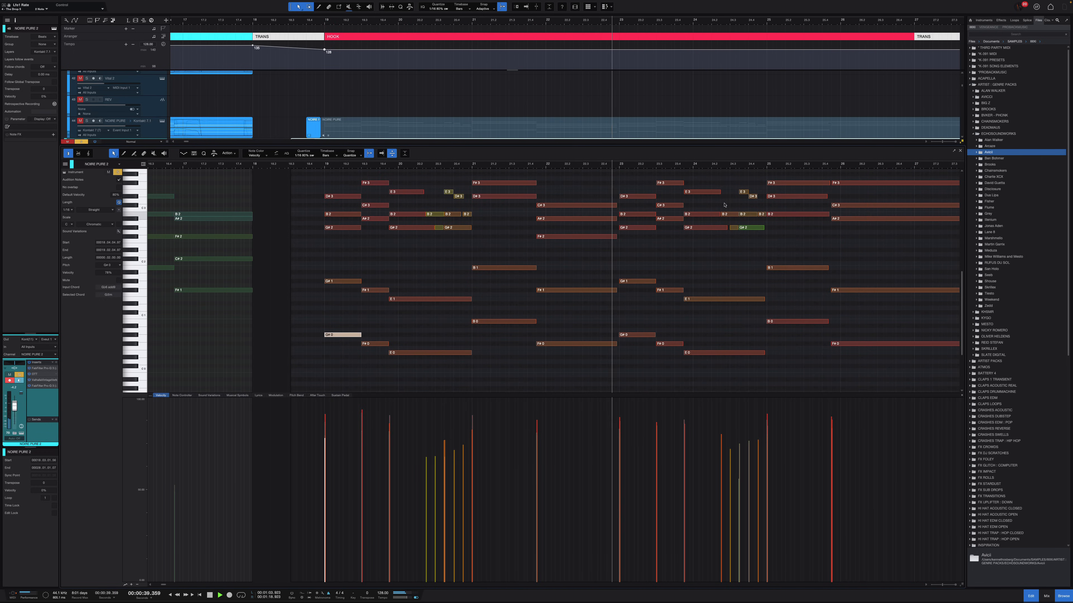
Step: Close the note editor, stop playback and clear the track solos
{"action": "left_click", "coordinate": [959, 151]}
{"action": "scroll", "coordinate": [562, 211], "scroll_direction": "down", "scroll_amount": 8}
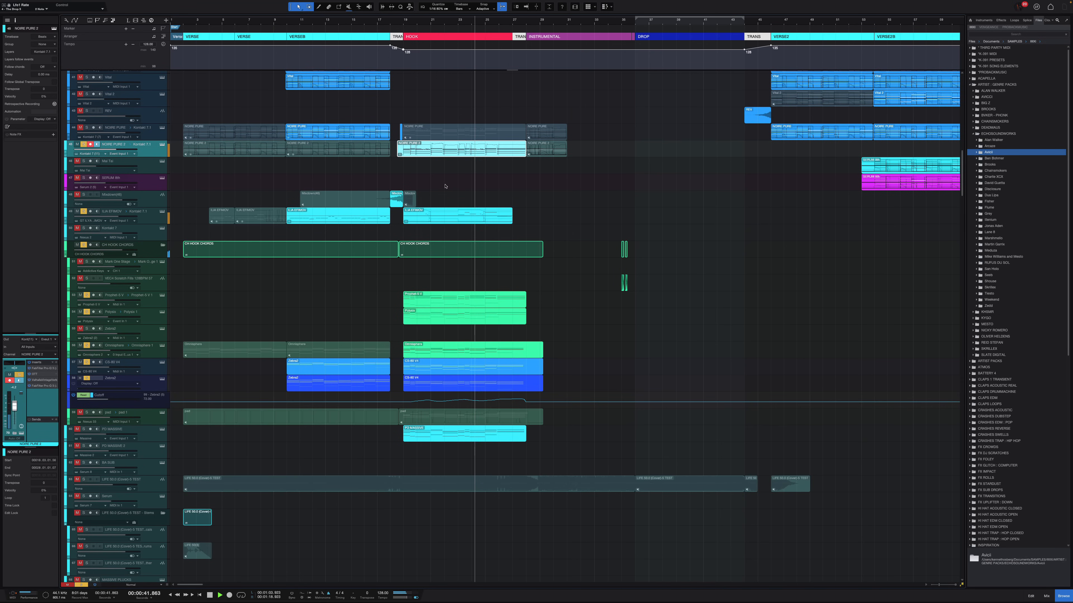
{"action": "key", "text": "space"}
{"action": "key", "text": "shift+s"}
{"action": "scroll", "coordinate": [435, 228], "scroll_direction": "down", "scroll_amount": 2}
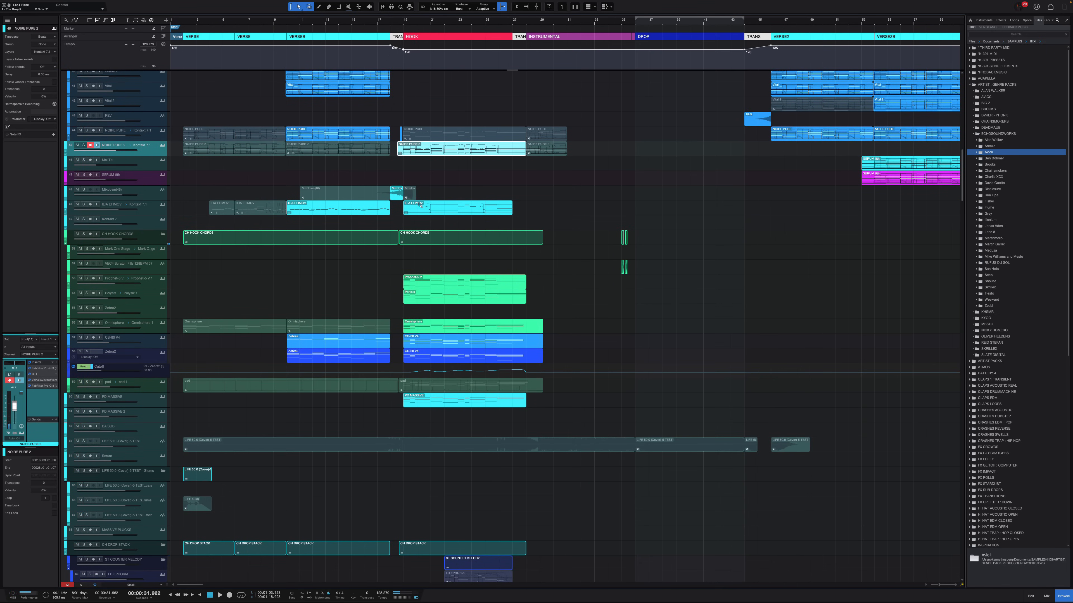
Step: Play the first HOOK with all layers and look over its lead, chord, string and guitar tracks
{"action": "scroll", "coordinate": [421, 205], "scroll_direction": "up", "scroll_amount": 5}
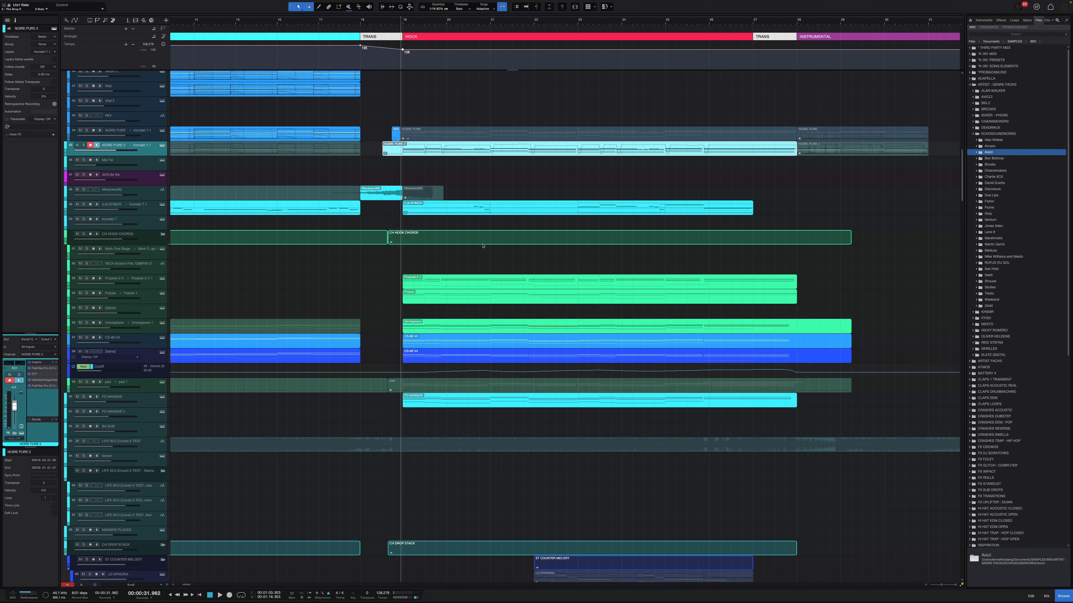
{"action": "scroll", "coordinate": [483, 245], "scroll_direction": "up", "scroll_amount": 10}
{"action": "key", "text": "space"}
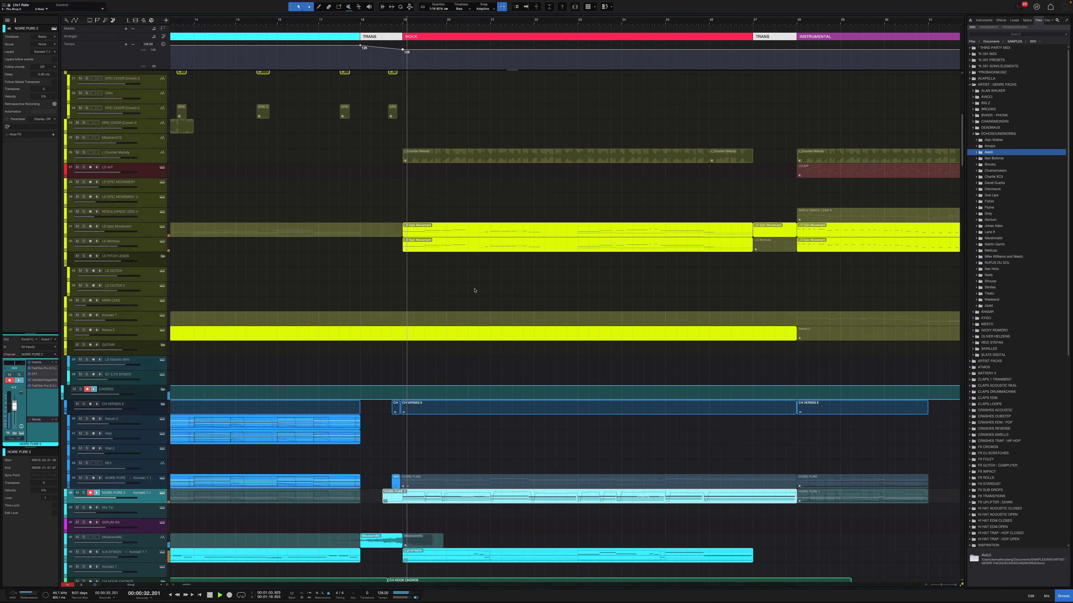
{"action": "scroll", "coordinate": [464, 304], "scroll_direction": "down", "scroll_amount": 10}
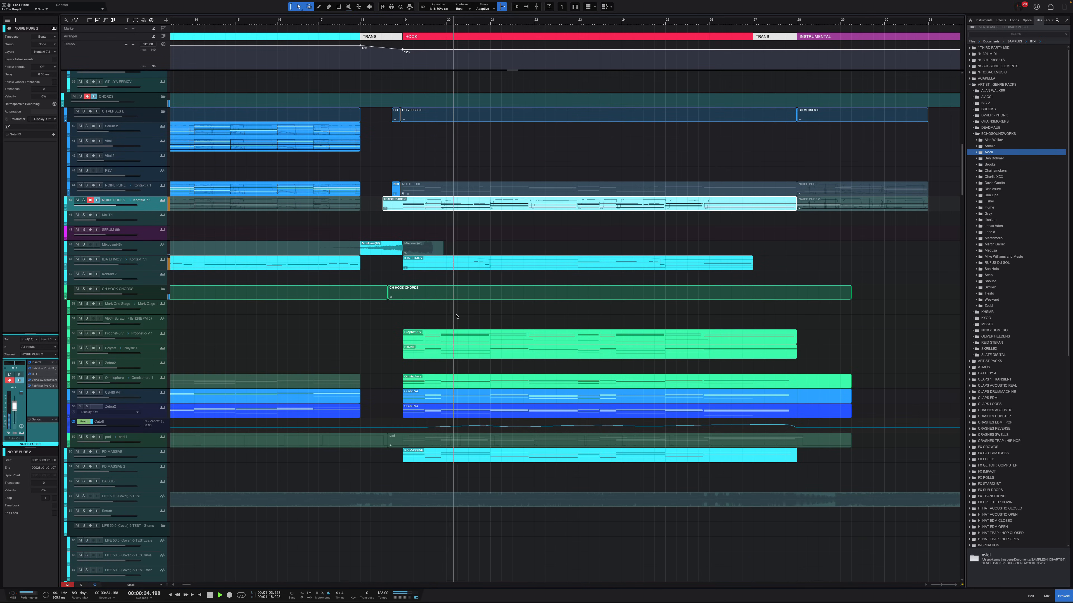
{"action": "scroll", "coordinate": [456, 316], "scroll_direction": "right", "scroll_amount": 3}
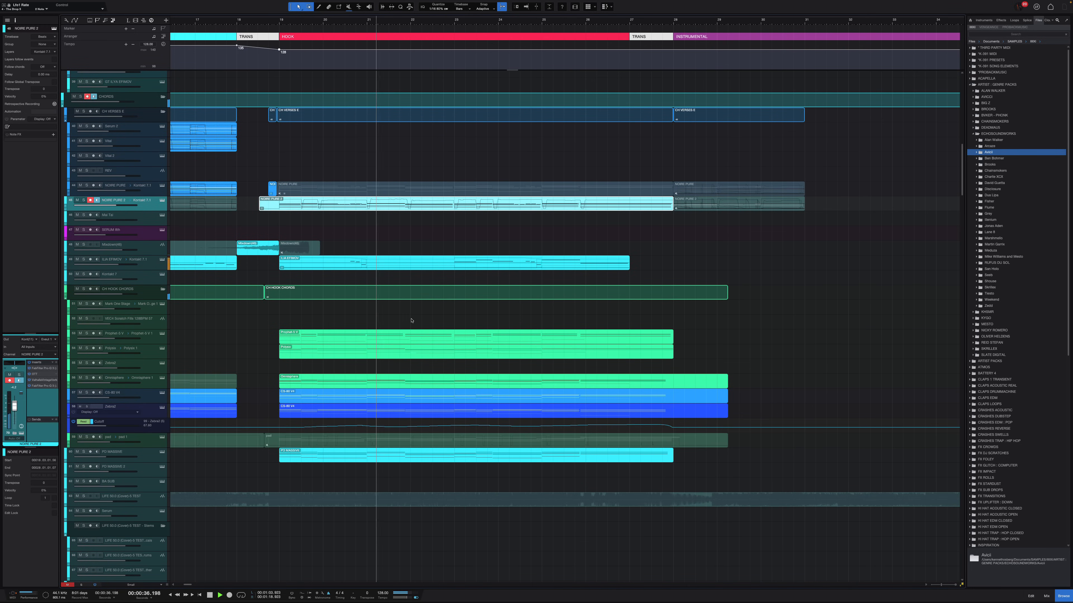
{"action": "scroll", "coordinate": [411, 321], "scroll_direction": "down", "scroll_amount": 5}
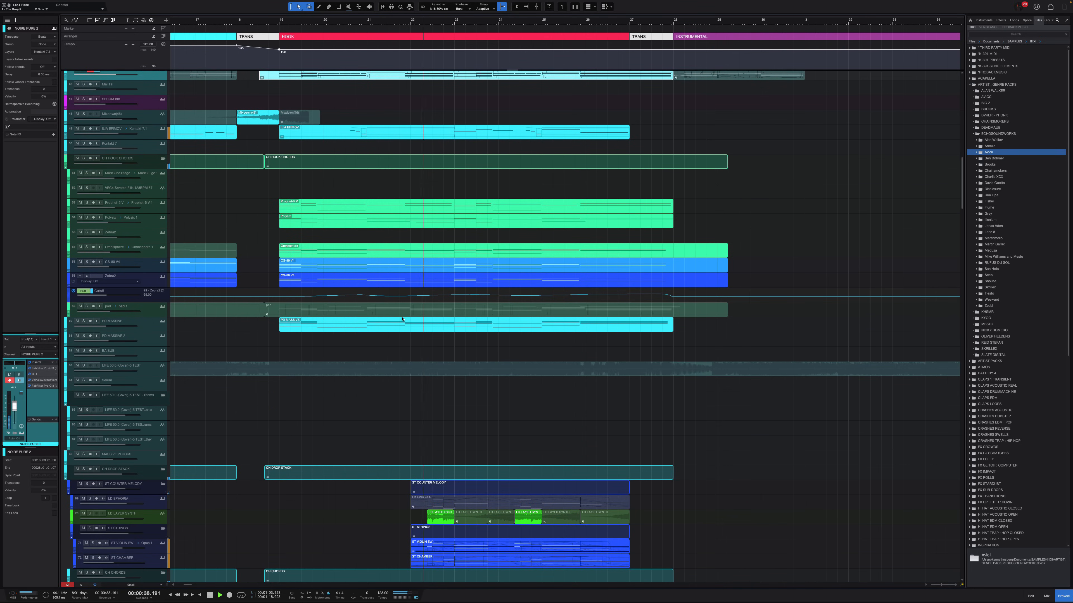
{"action": "scroll", "coordinate": [402, 319], "scroll_direction": "down", "scroll_amount": 8}
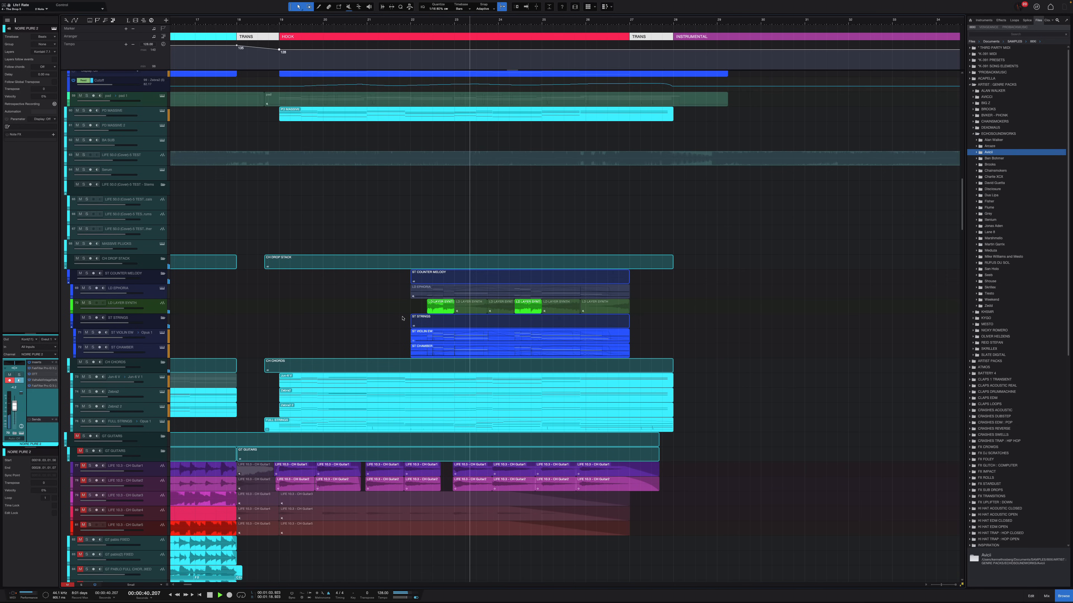
{"action": "scroll", "coordinate": [402, 319], "scroll_direction": "down", "scroll_amount": 2}
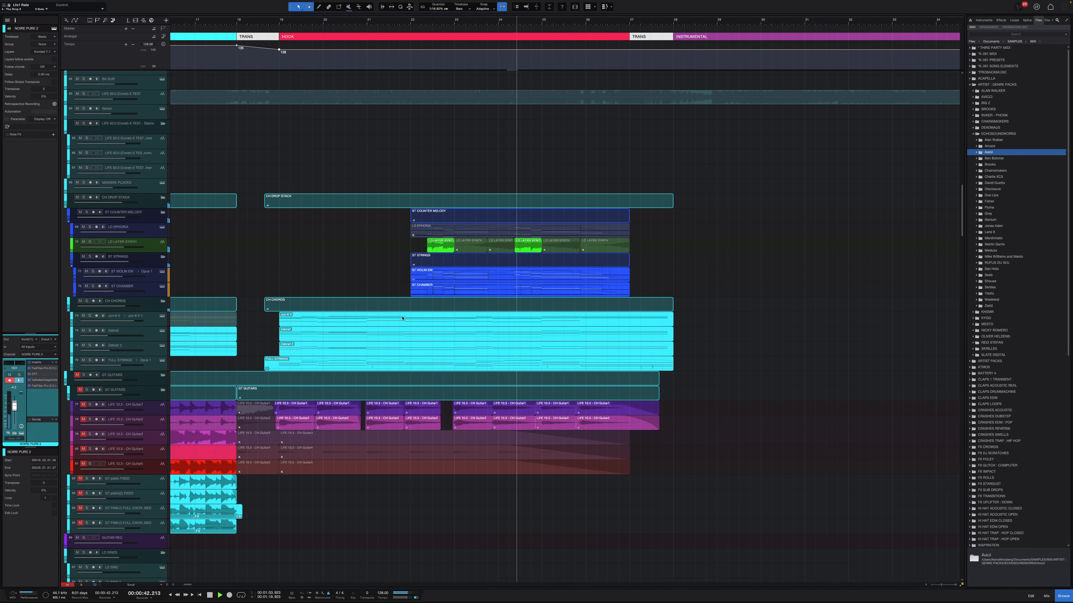
{"action": "scroll", "coordinate": [399, 315], "scroll_direction": "down", "scroll_amount": 1}
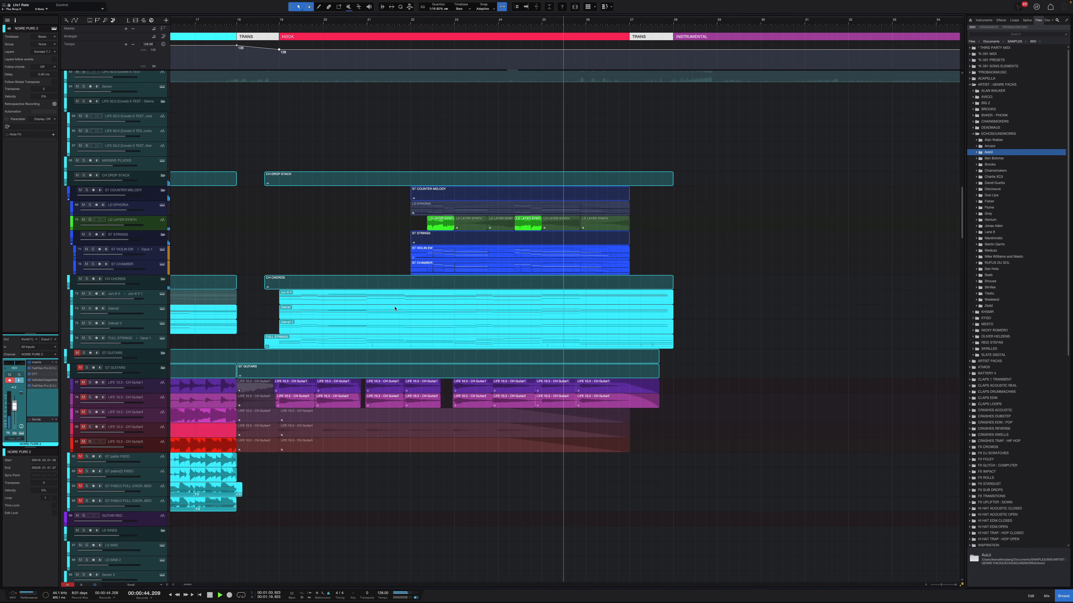
Step: Stop playback, solo the ST STRINGS folder and place the playback cursor where its events begin in the first HOOK
{"action": "key", "text": "space"}
{"action": "key", "text": "shift+e"}
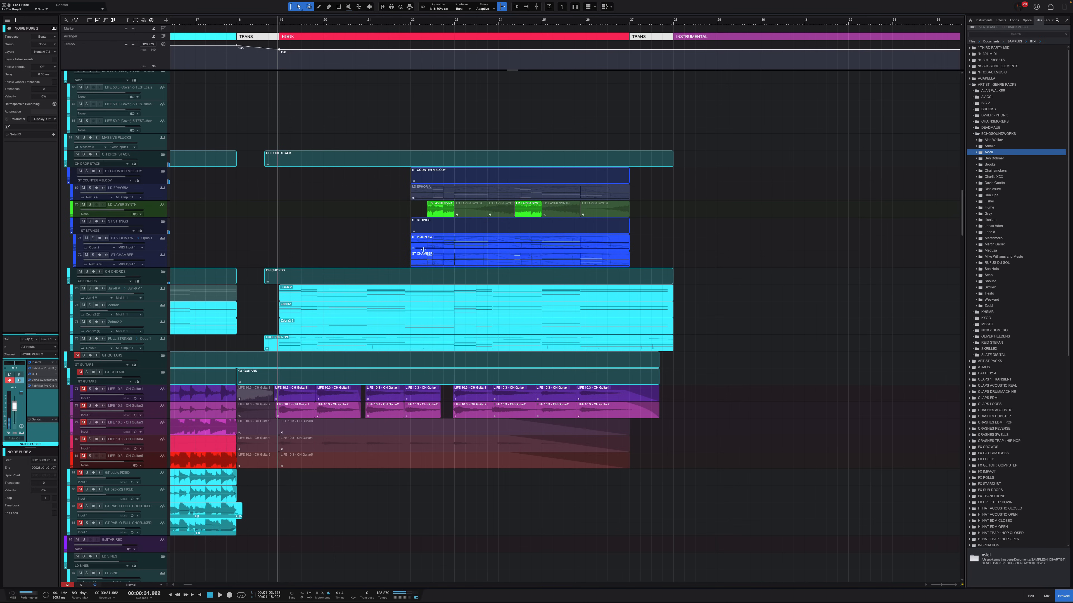
{"action": "key", "text": "shift+e"}
{"action": "left_click", "coordinate": [603, 255]}
{"action": "key", "text": "shift+w"}
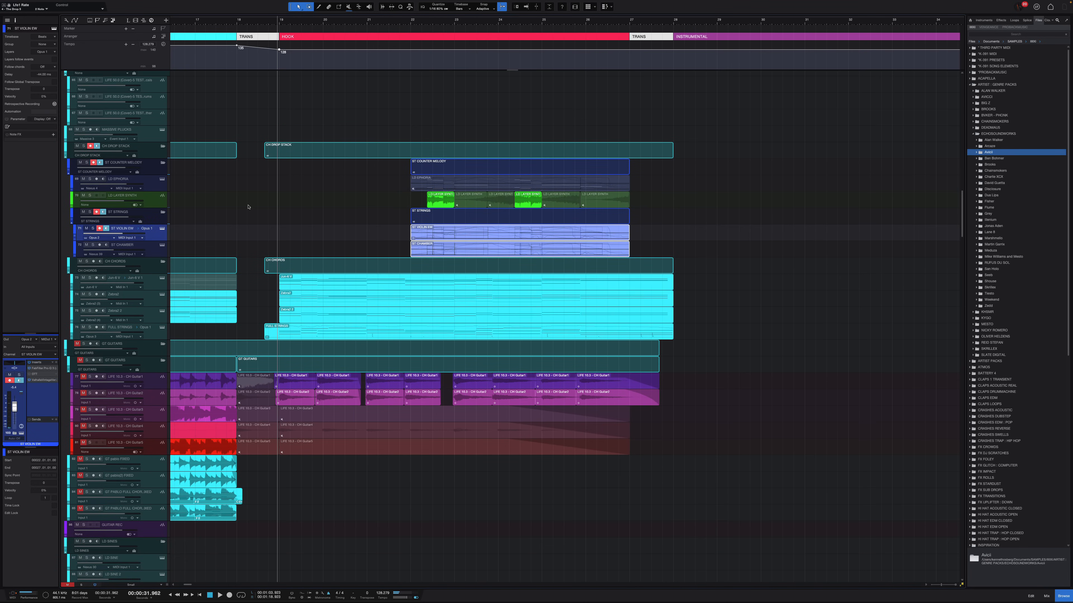
{"action": "left_click", "coordinate": [146, 215]}
{"action": "key", "text": "s"}
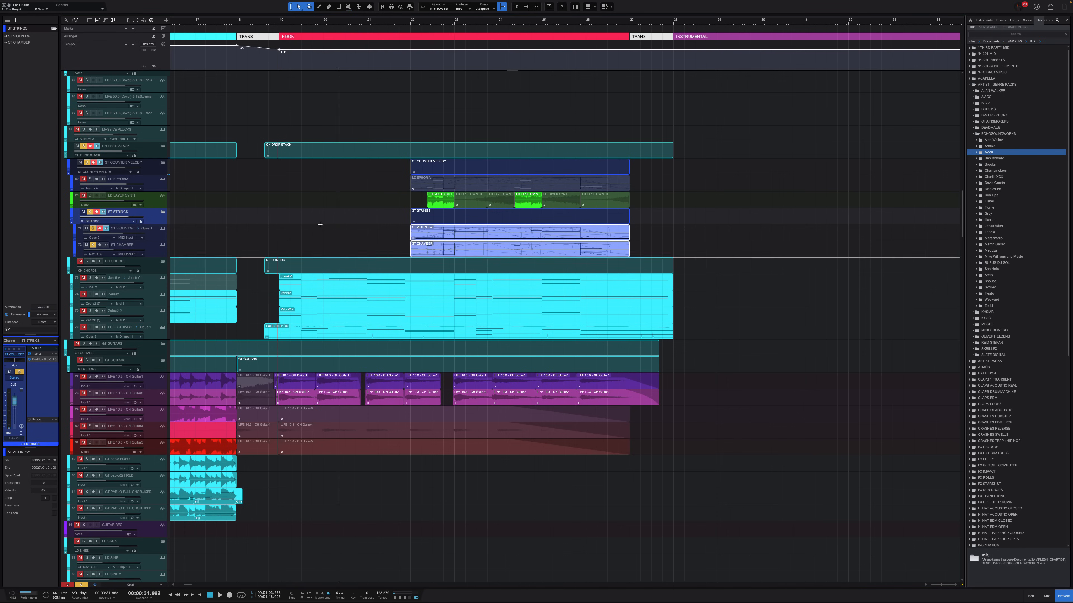
{"action": "left_click", "coordinate": [409, 24]}
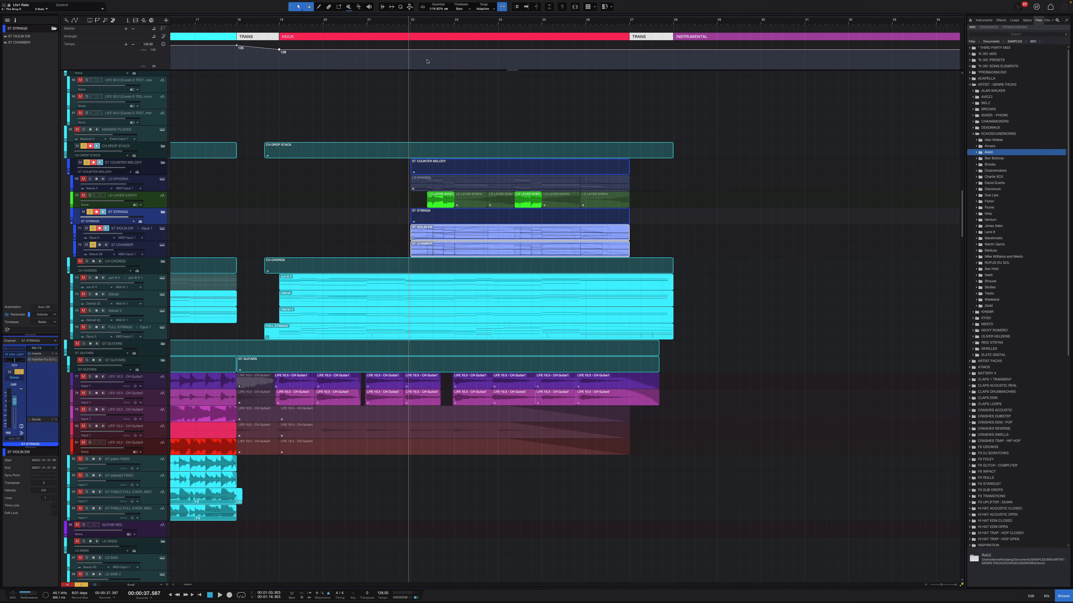
Step: Play the soloed strings with enlarged tracks and check the ST VIOLIN EW track's instrument
{"action": "key", "text": "space"}
{"action": "key", "text": "shift+e"}
{"action": "scroll", "coordinate": [452, 261], "scroll_direction": "up", "scroll_amount": 10}
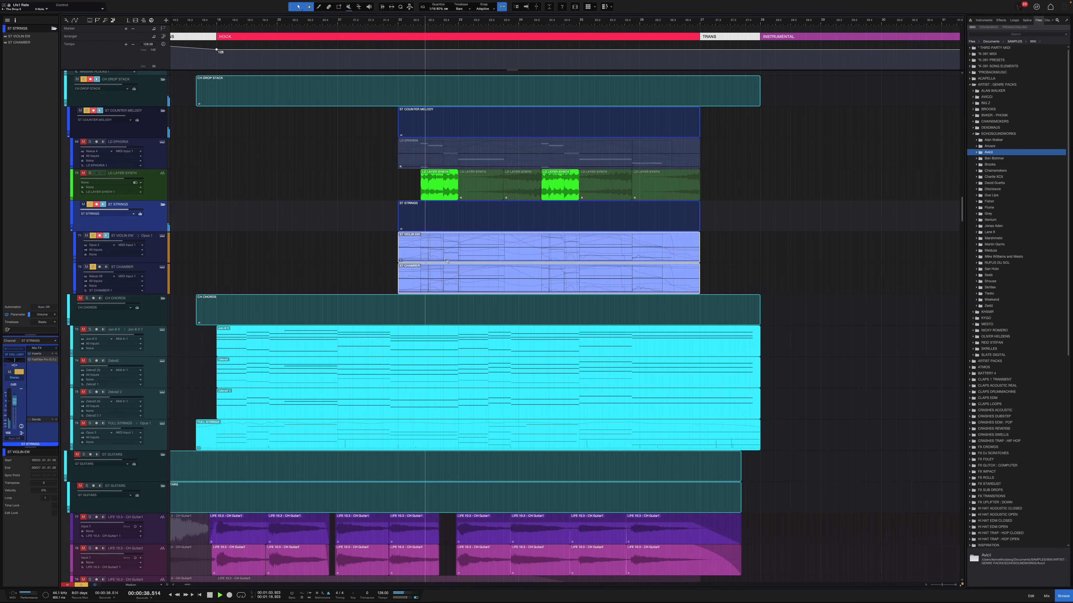
{"action": "scroll", "coordinate": [451, 262], "scroll_direction": "down", "scroll_amount": 10}
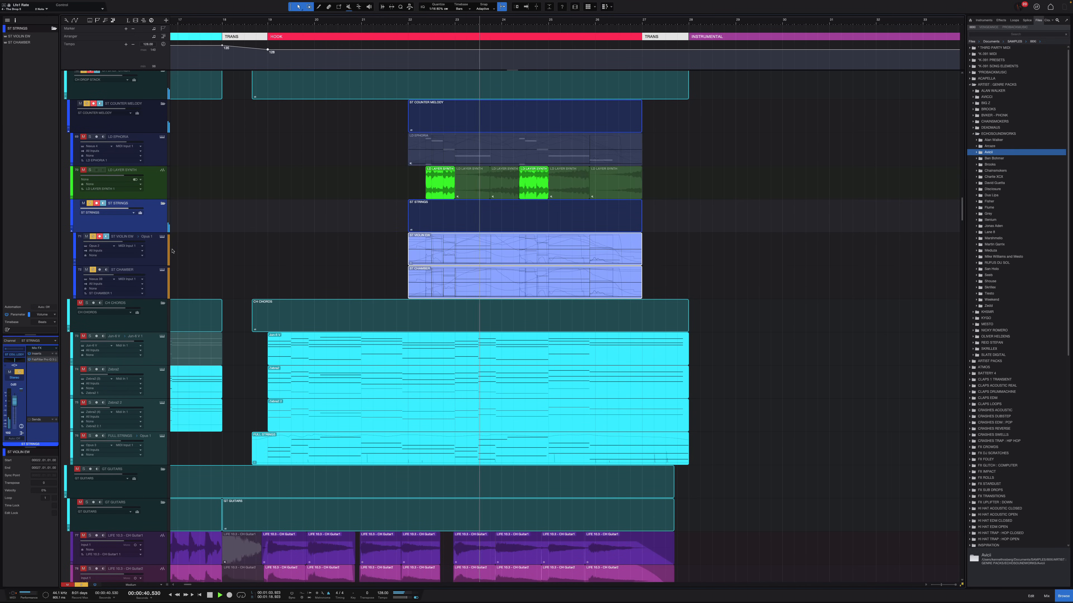
{"action": "left_click", "coordinate": [234, 236]}
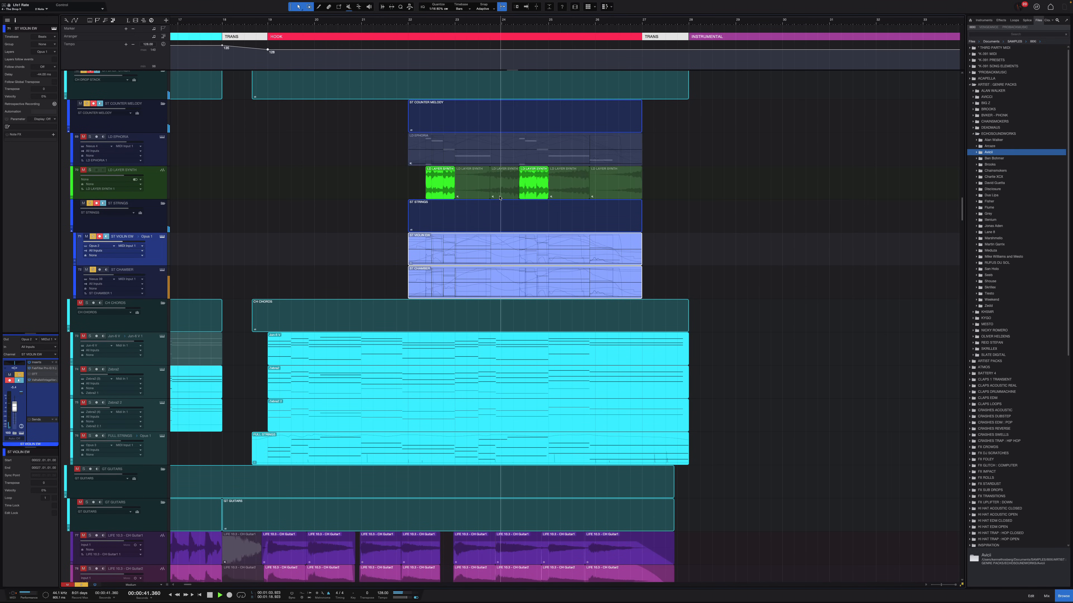
{"action": "key", "text": "F11"}
{"action": "left_click", "coordinate": [913, 169]}
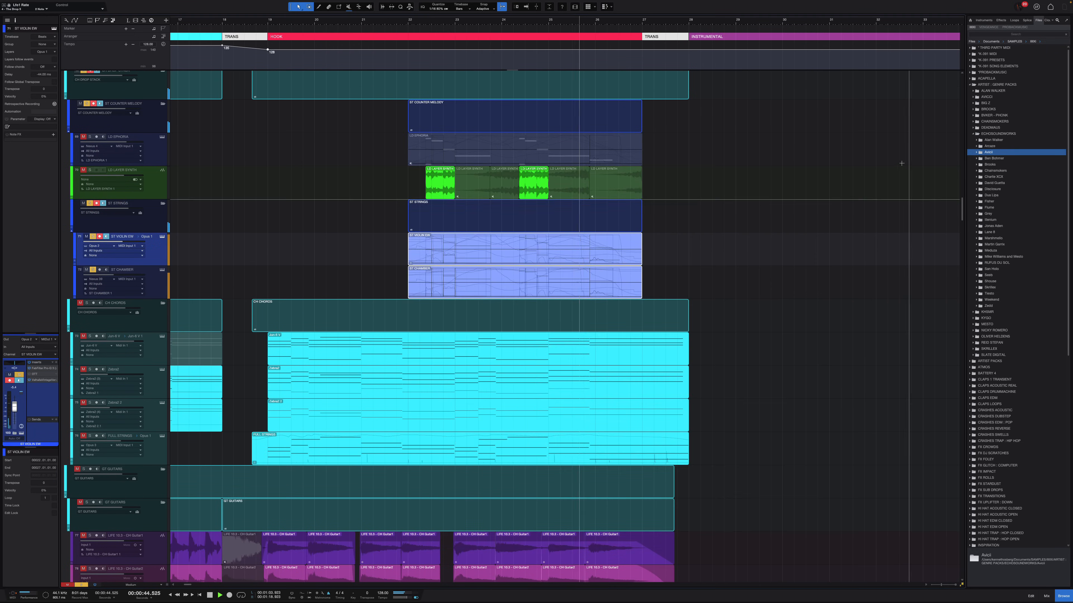
Step: Solo the VOX OHHH and CH GUITARS layers and play them from the start of the vocal events in the first HOOK
{"action": "scroll", "coordinate": [380, 203], "scroll_direction": "up", "scroll_amount": 20}
{"action": "key", "text": "space"}
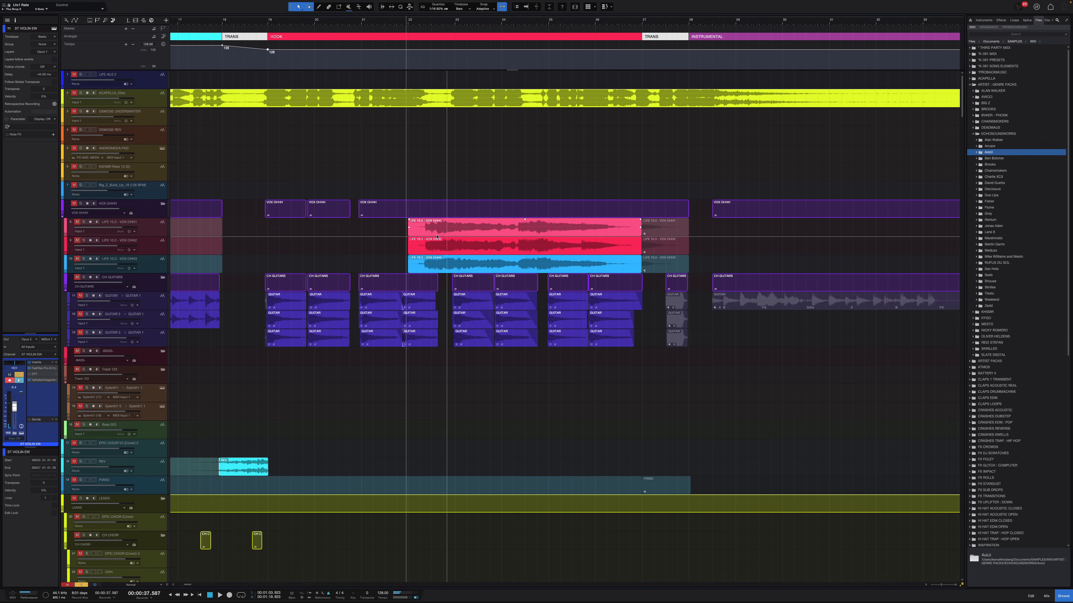
{"action": "scroll", "coordinate": [475, 232], "scroll_direction": "up", "scroll_amount": 3}
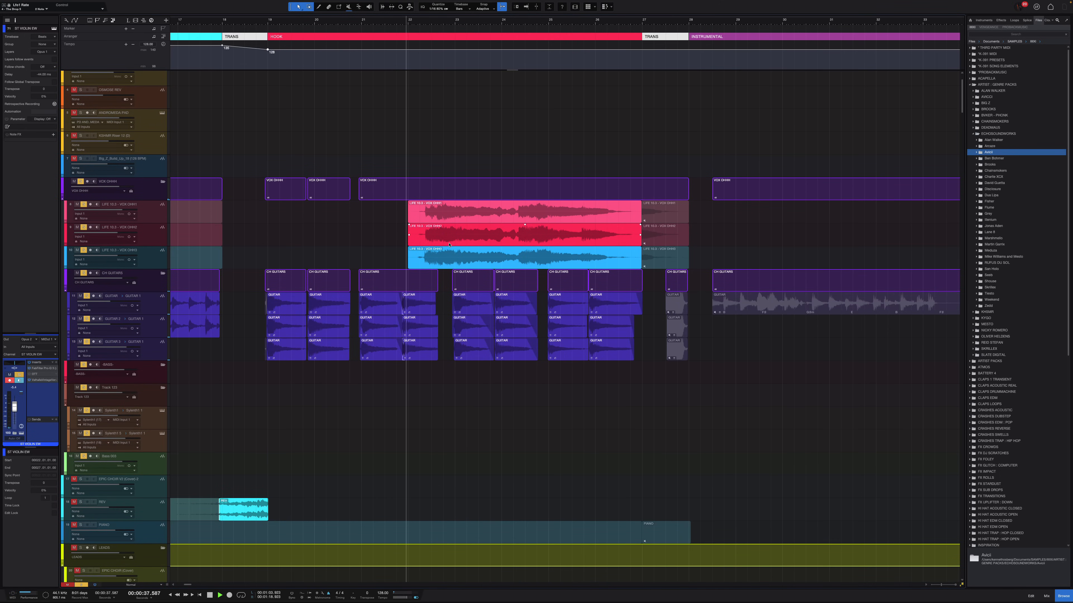
{"action": "scroll", "coordinate": [439, 243], "scroll_direction": "up", "scroll_amount": 3}
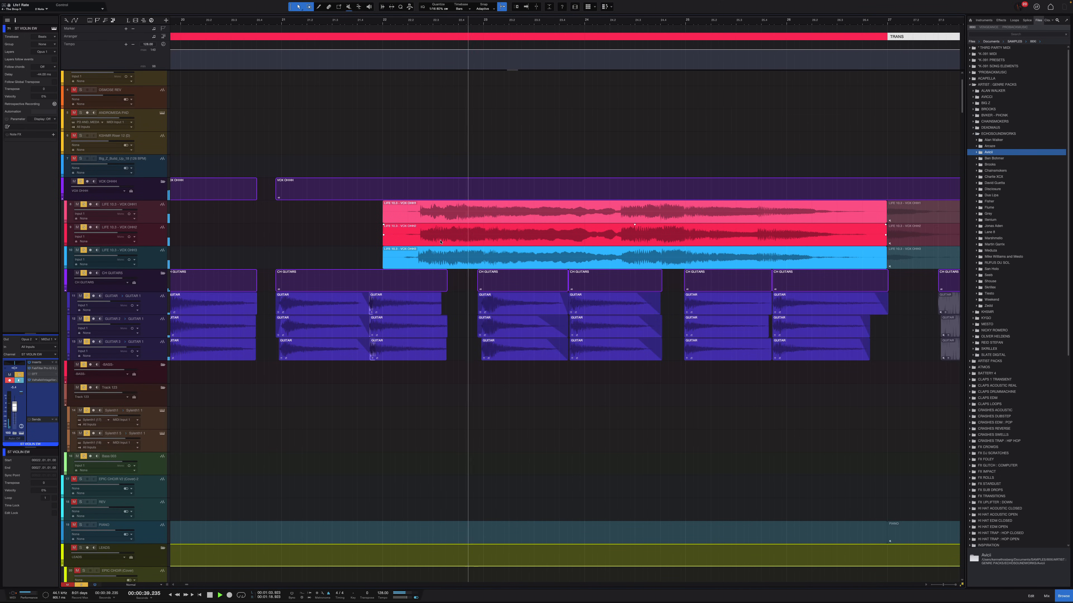
{"action": "scroll", "coordinate": [441, 242], "scroll_direction": "down", "scroll_amount": 3}
{"action": "scroll", "coordinate": [362, 191], "scroll_direction": "down", "scroll_amount": 3}
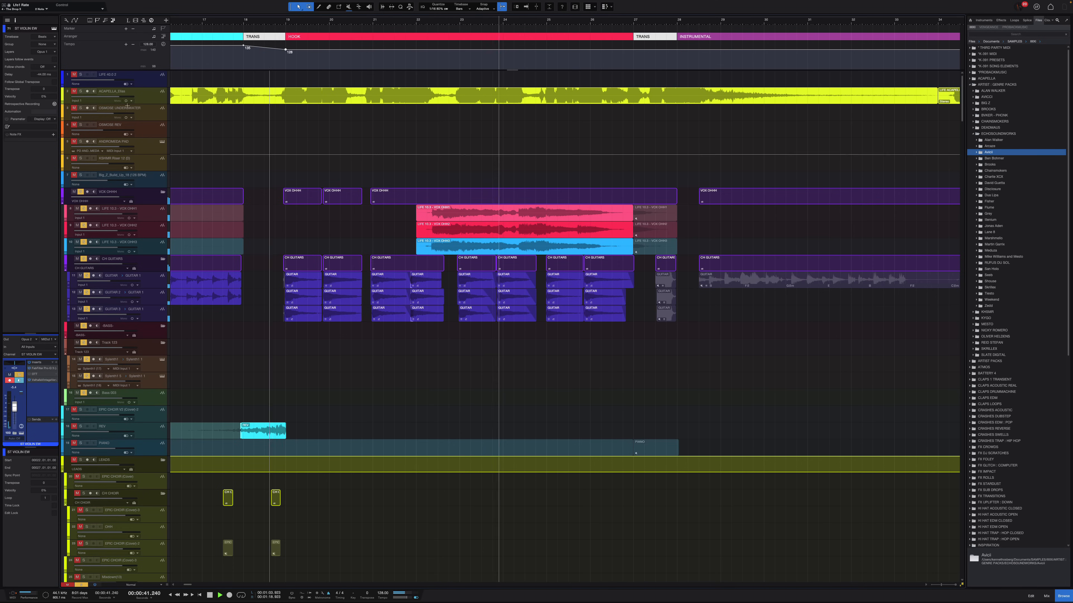
Step: Add the acapella track to the soloed layers, listen to the combination and stop playback
{"action": "left_click", "coordinate": [81, 92]}
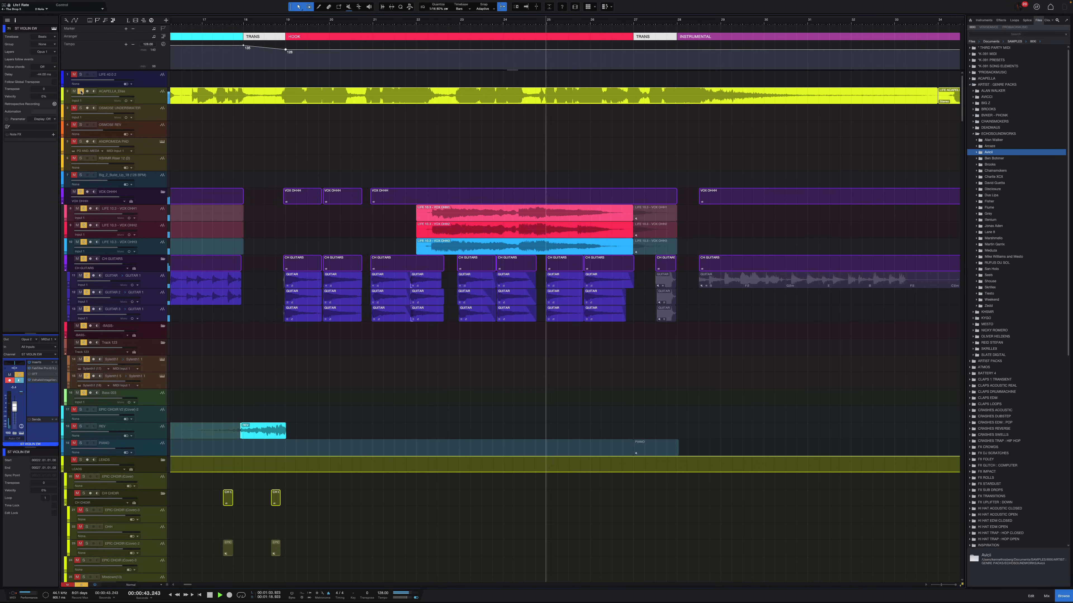
{"action": "scroll", "coordinate": [354, 153], "scroll_direction": "left", "scroll_amount": 2}
{"action": "scroll", "coordinate": [355, 154], "scroll_direction": "down", "scroll_amount": 1}
{"action": "key", "text": "space"}
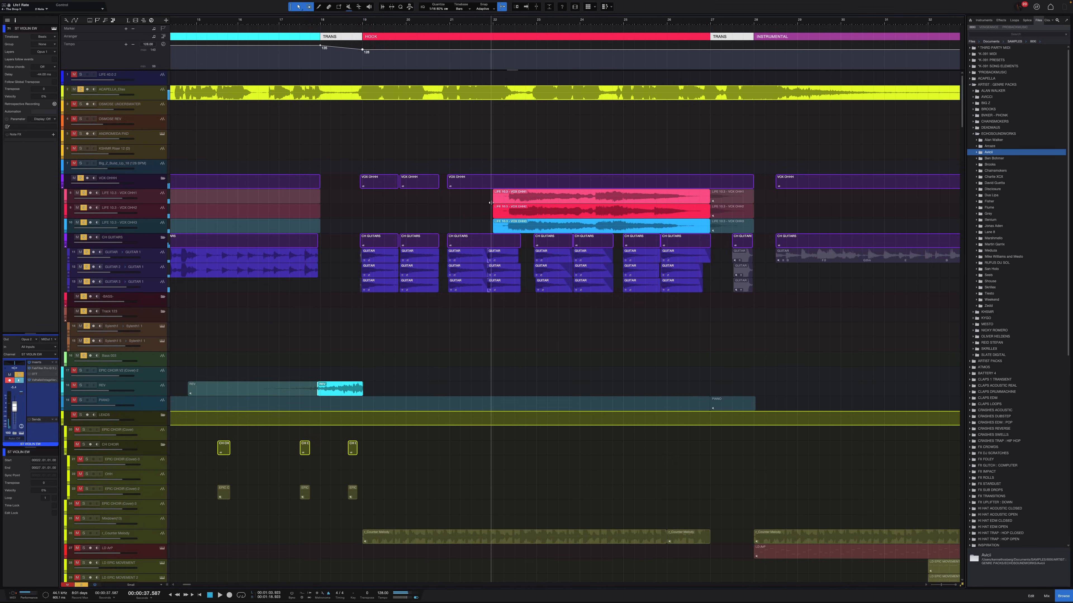
Step: Solo LD Epic Movement and the lead layer beneath it, with the playback cursor at the start of the first HOOK
{"action": "scroll", "coordinate": [420, 208], "scroll_direction": "down", "scroll_amount": 10}
{"action": "scroll", "coordinate": [412, 229], "scroll_direction": "down", "scroll_amount": 12}
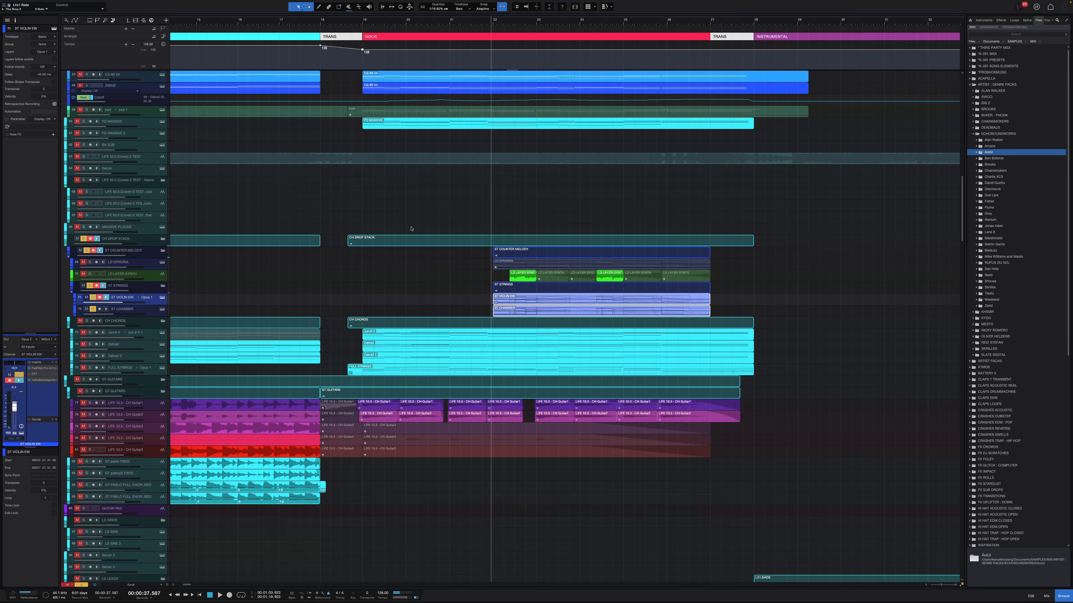
{"action": "scroll", "coordinate": [417, 259], "scroll_direction": "up", "scroll_amount": 17}
{"action": "scroll", "coordinate": [246, 253], "scroll_direction": "up", "scroll_amount": 4}
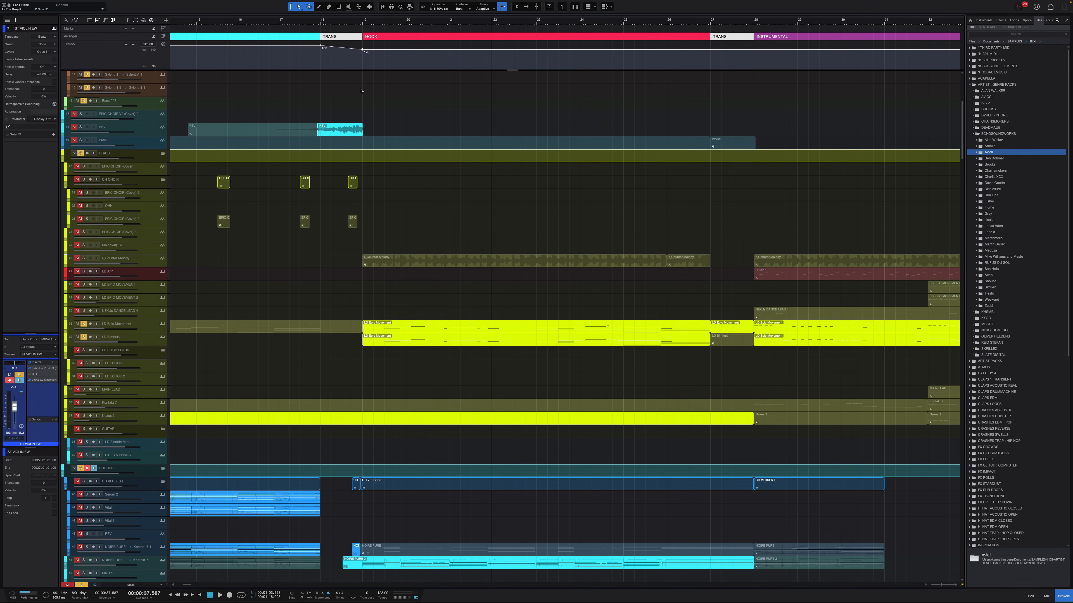
{"action": "left_click", "coordinate": [360, 25]}
{"action": "scroll", "coordinate": [392, 311], "scroll_direction": "down", "scroll_amount": 2}
{"action": "scroll", "coordinate": [411, 338], "scroll_direction": "up", "scroll_amount": 8}
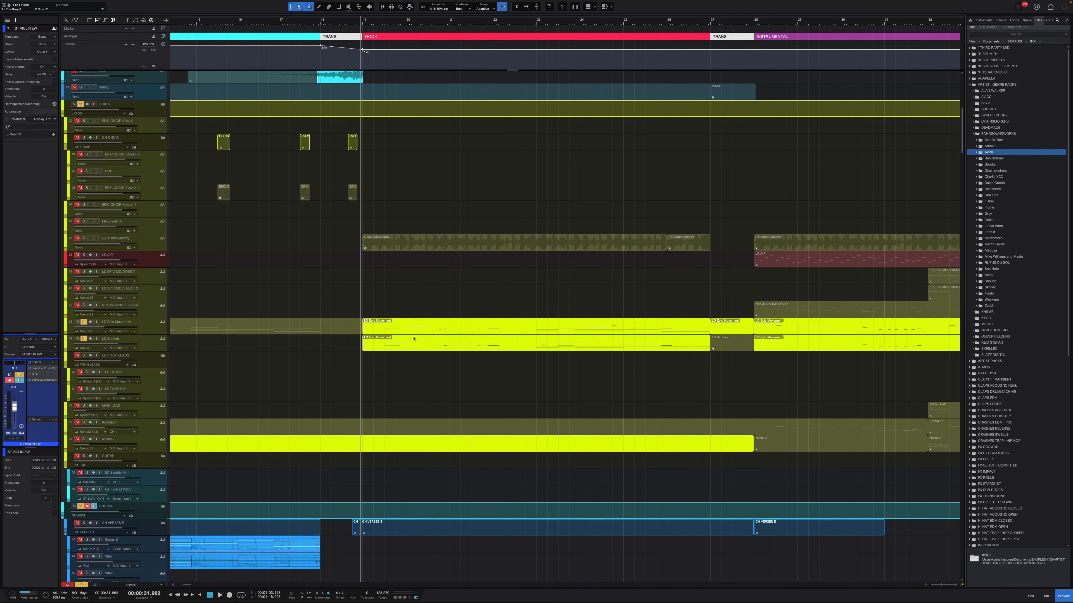
Step: Play the two soloed lead layers from the start of the first HOOK, select the LD Epic Movement event and stop playback
{"action": "key", "text": "space"}
{"action": "scroll", "coordinate": [383, 352], "scroll_direction": "up", "scroll_amount": 2}
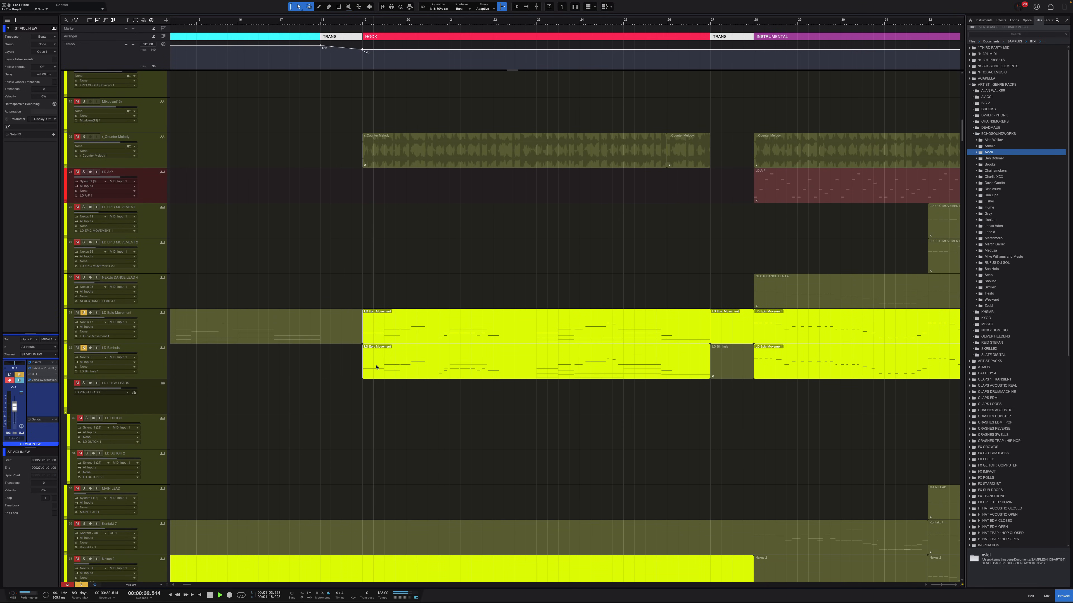
{"action": "scroll", "coordinate": [384, 372], "scroll_direction": "up", "scroll_amount": 3}
{"action": "left_click", "coordinate": [124, 318]}
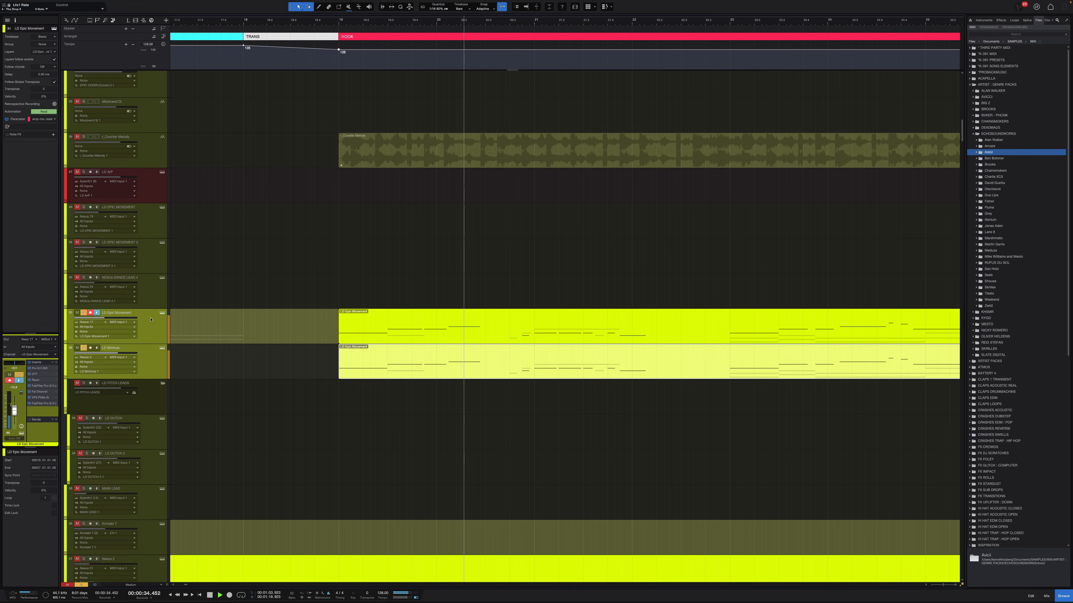
{"action": "scroll", "coordinate": [370, 359], "scroll_direction": "down", "scroll_amount": 5}
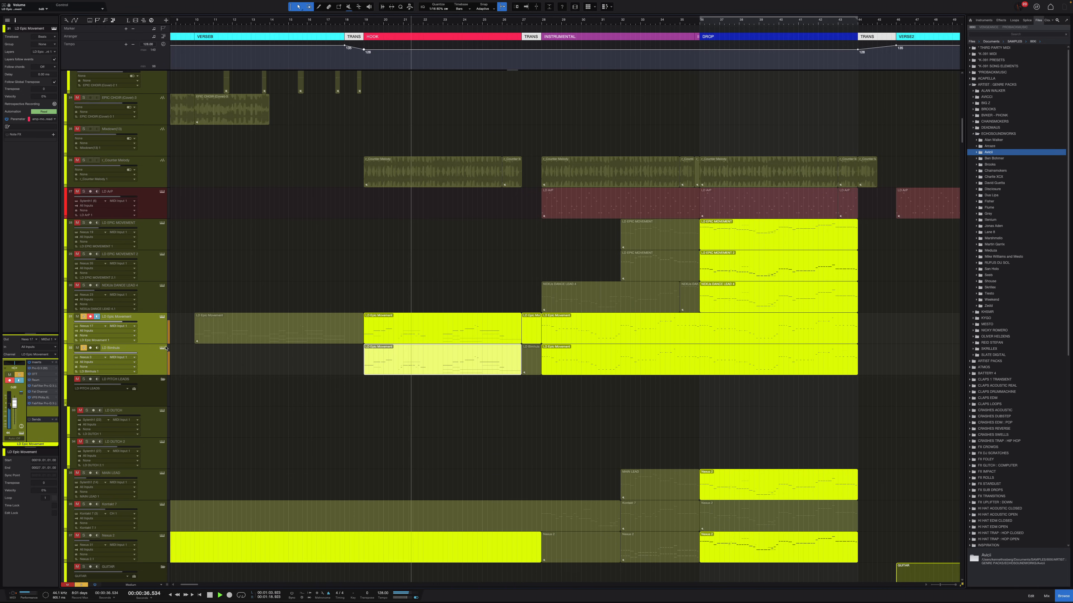
{"action": "left_click", "coordinate": [159, 337]}
{"action": "key", "text": "space"}
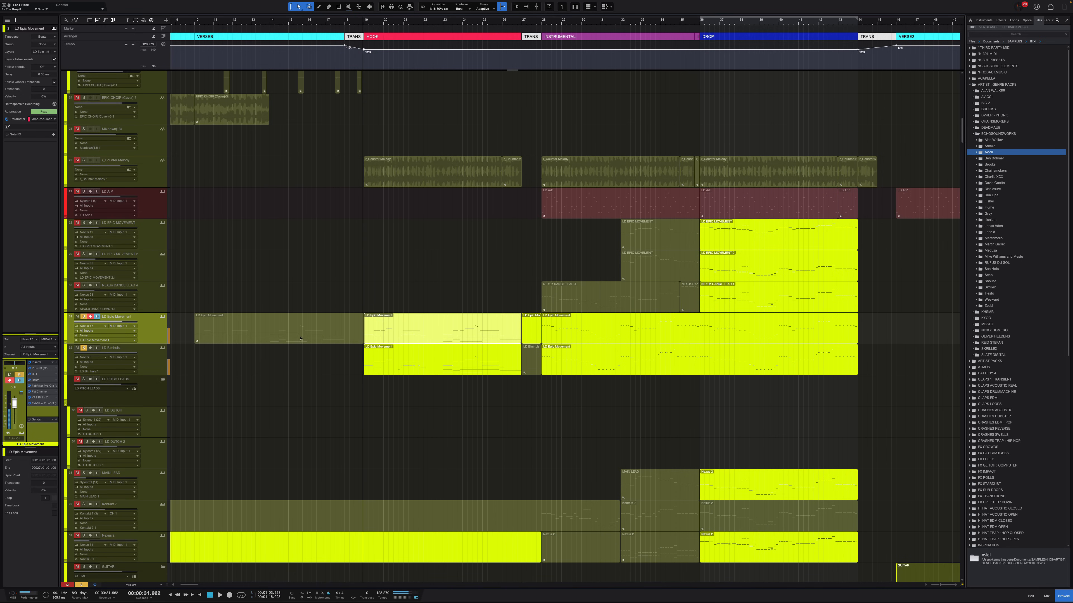
Step: Open the Nexus instrument of LD Epic Movement and select the lead layer directly beneath it
{"action": "left_click", "coordinate": [161, 317]}
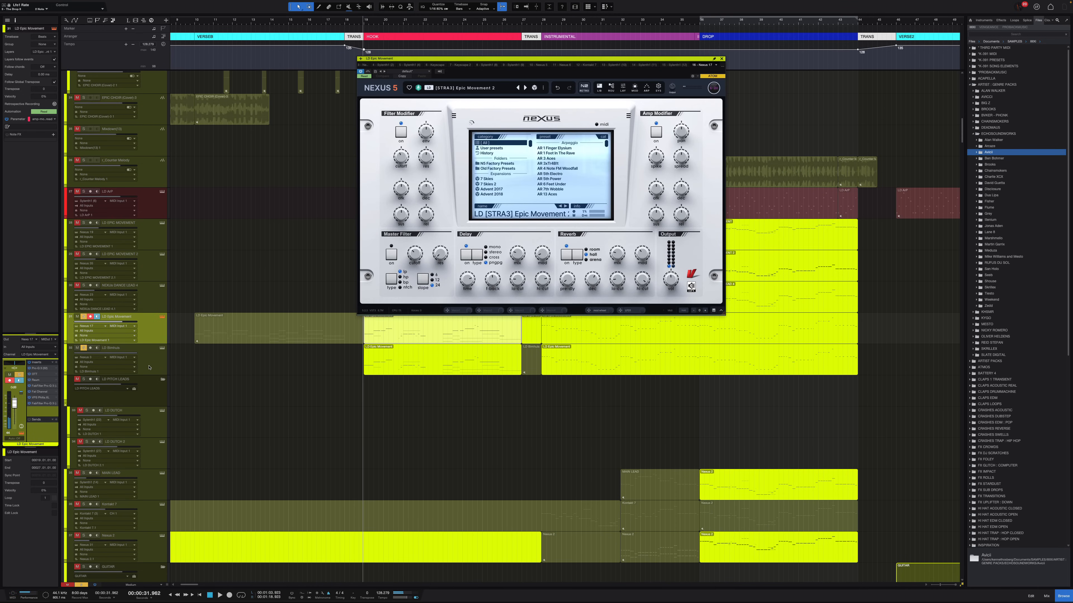
{"action": "left_click", "coordinate": [126, 361]}
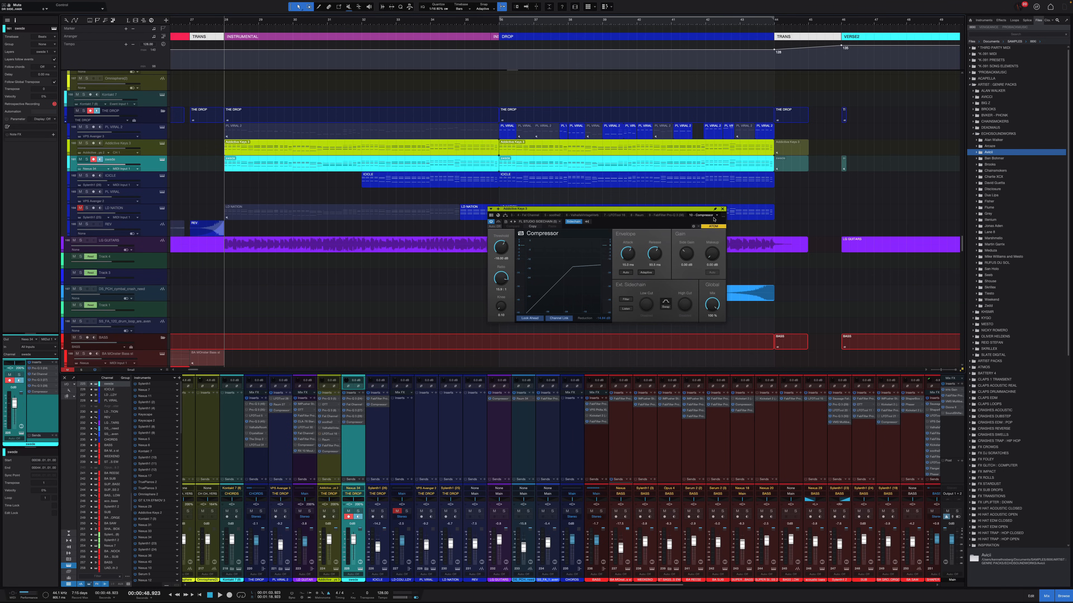
Step: Play THE DROP layers from the start of the first INSTRUMENTAL section and view the Swedish Piano and Addictive Keys instruments
{"action": "left_click", "coordinate": [721, 209]}
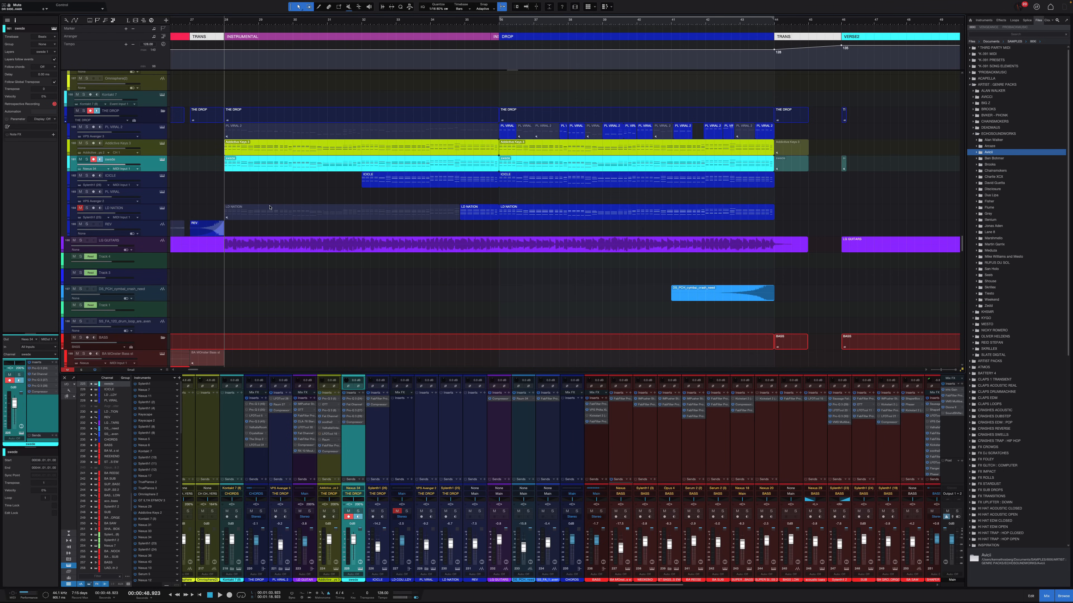
{"action": "key", "text": "space"}
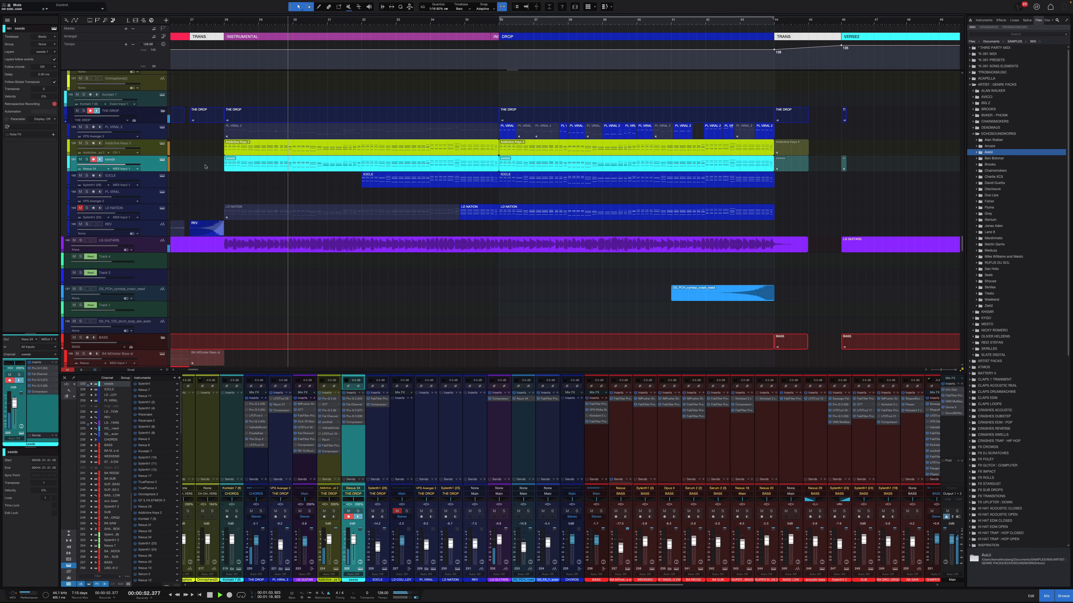
{"action": "left_click", "coordinate": [162, 159]}
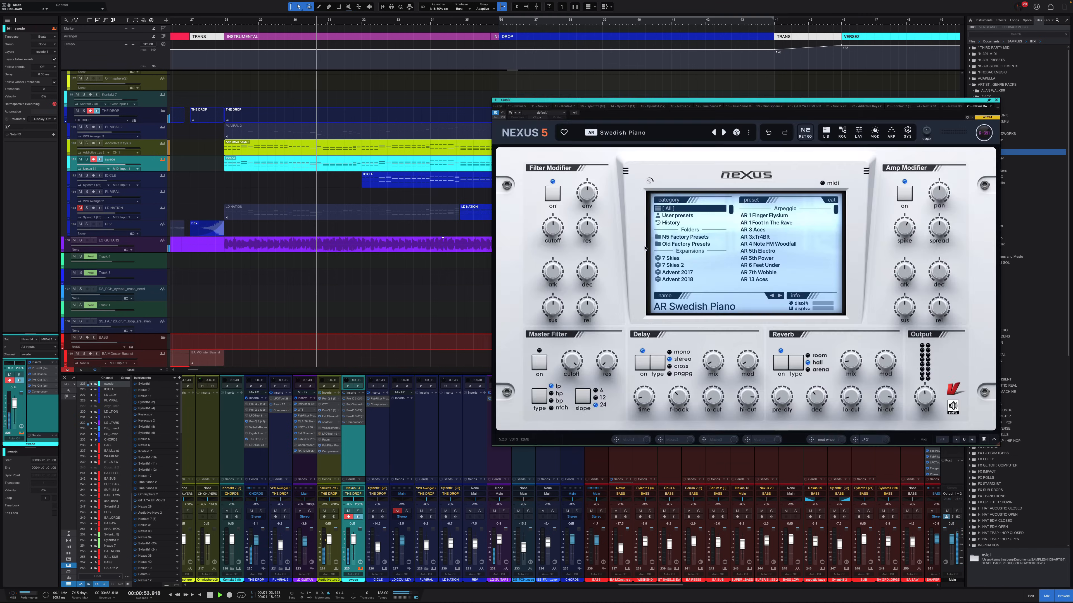
{"action": "left_click", "coordinate": [163, 146]}
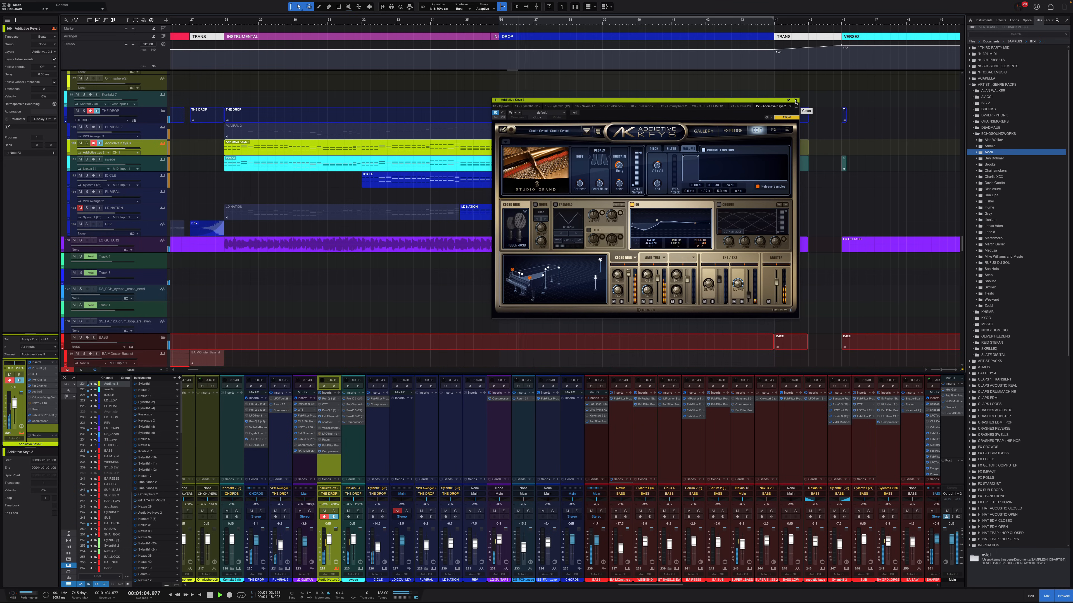
{"action": "left_click", "coordinate": [796, 101]}
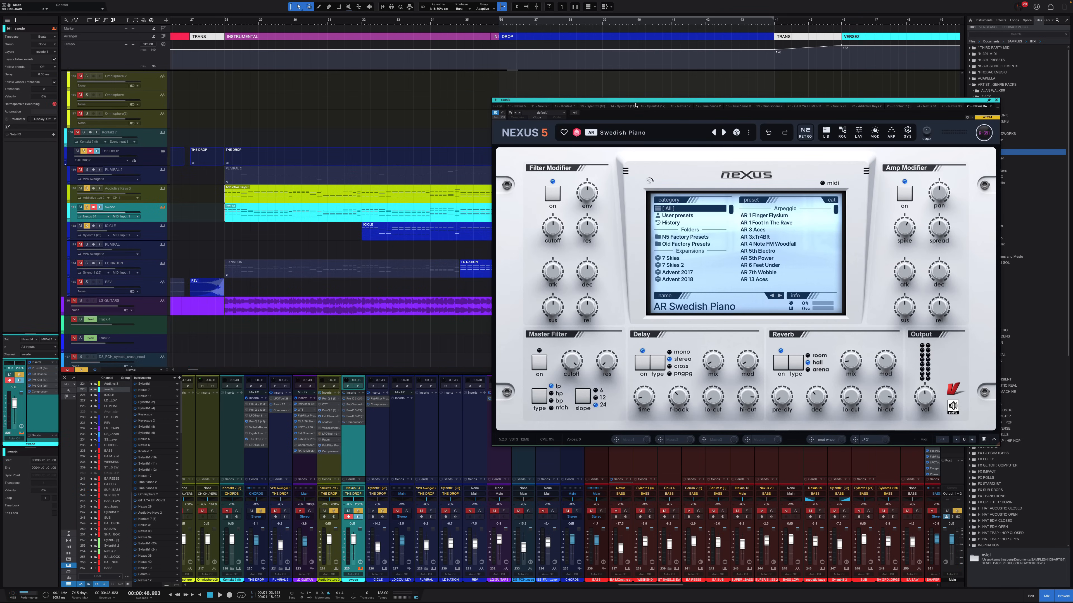
Step: Move the Swedish Piano instrument aside, switch to the Addictive Keys layer above it and close the plug-in window
{"action": "left_click_drag", "start_coordinate": [635, 101], "coordinate": [501, 68]}
{"action": "key", "text": "Up"}
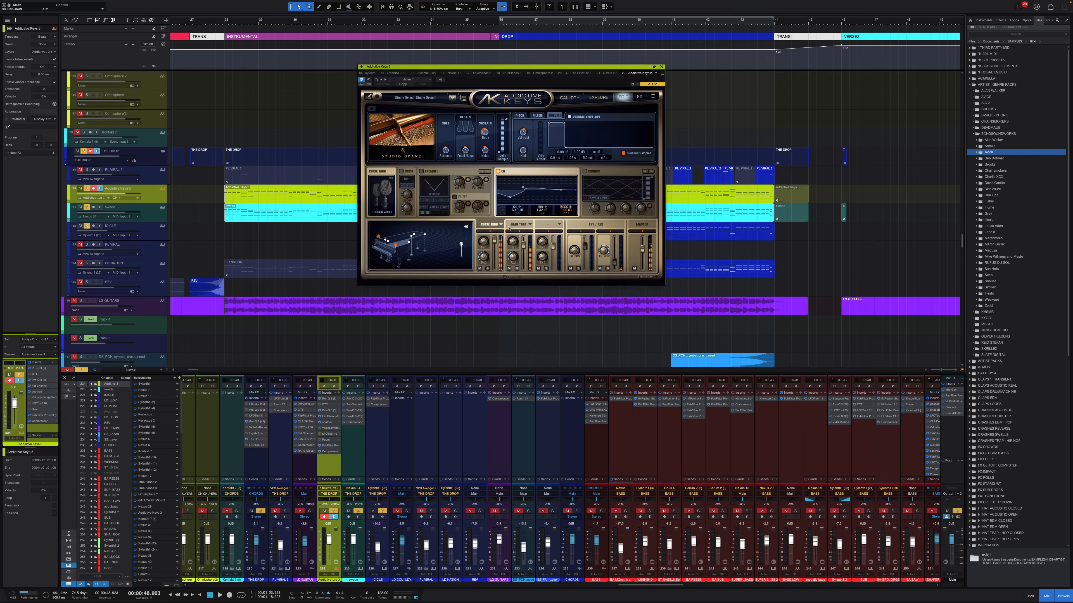
{"action": "key", "text": "Escape"}
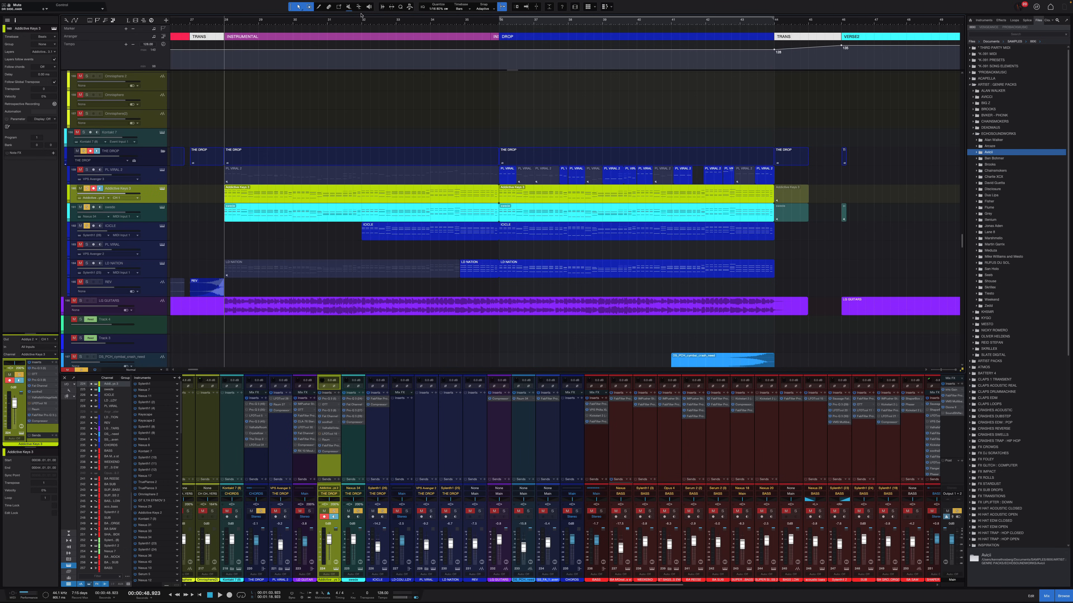
Step: Open the ICICLE layer's synth and play it with the soloed piano layers from its first event
{"action": "left_click", "coordinate": [162, 225]}
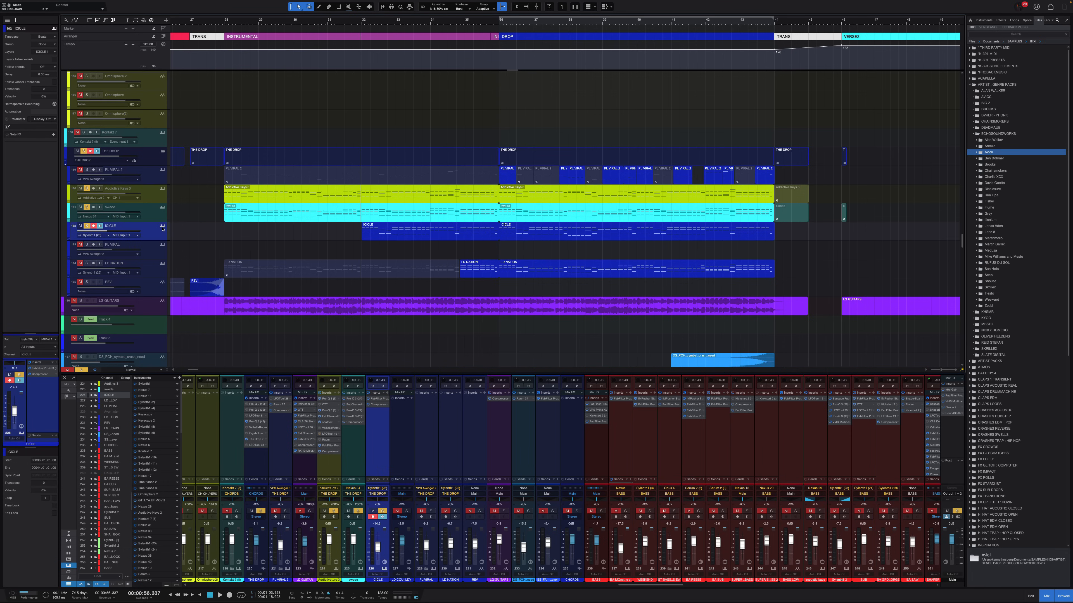
{"action": "key", "text": "shift+w"}
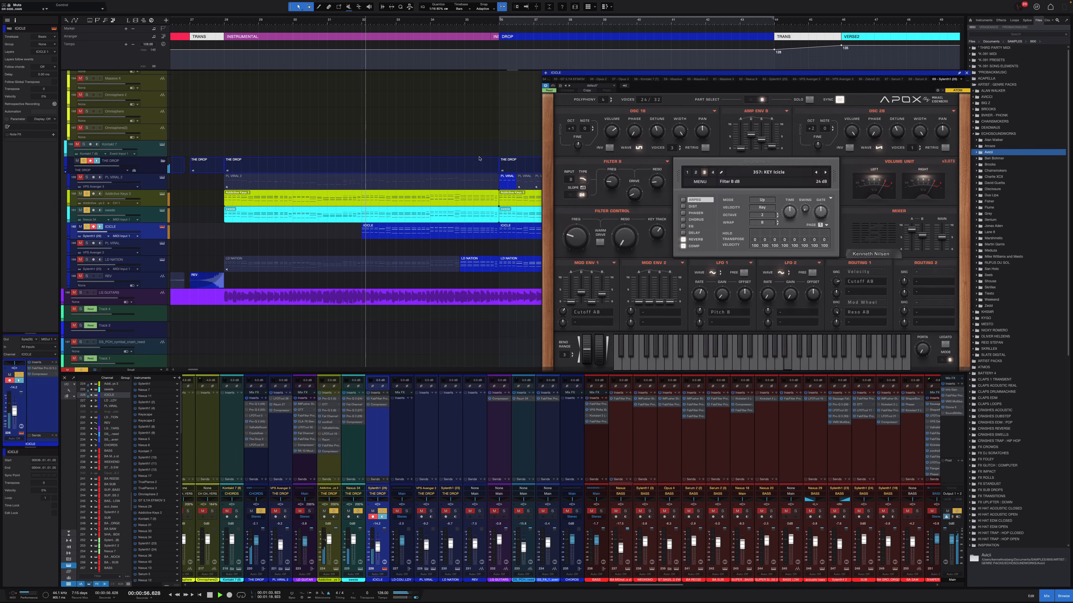
{"action": "key", "text": "shift+e"}
{"action": "scroll", "coordinate": [383, 185], "scroll_direction": "right", "scroll_amount": 5}
{"action": "key", "text": "shift+w"}
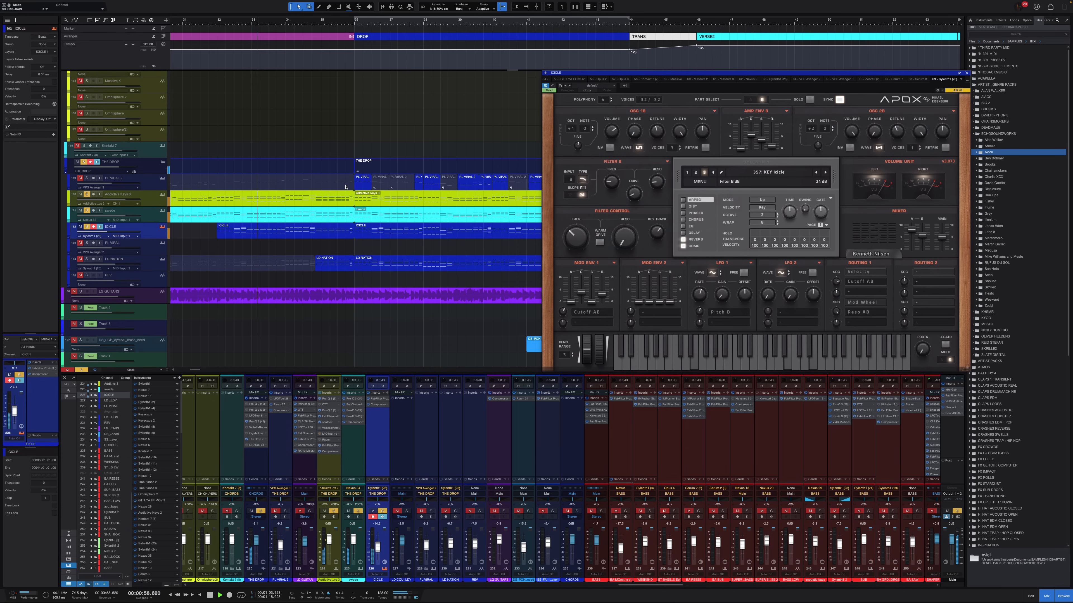
Step: Show the ICICLE track's filter cutoff automation and examine the curve leading into the first DROP
{"action": "scroll", "coordinate": [383, 186], "scroll_direction": "left", "scroll_amount": 2}
{"action": "key", "text": "a"}
{"action": "key", "text": "shift+e"}
{"action": "key", "text": "shift+e"}
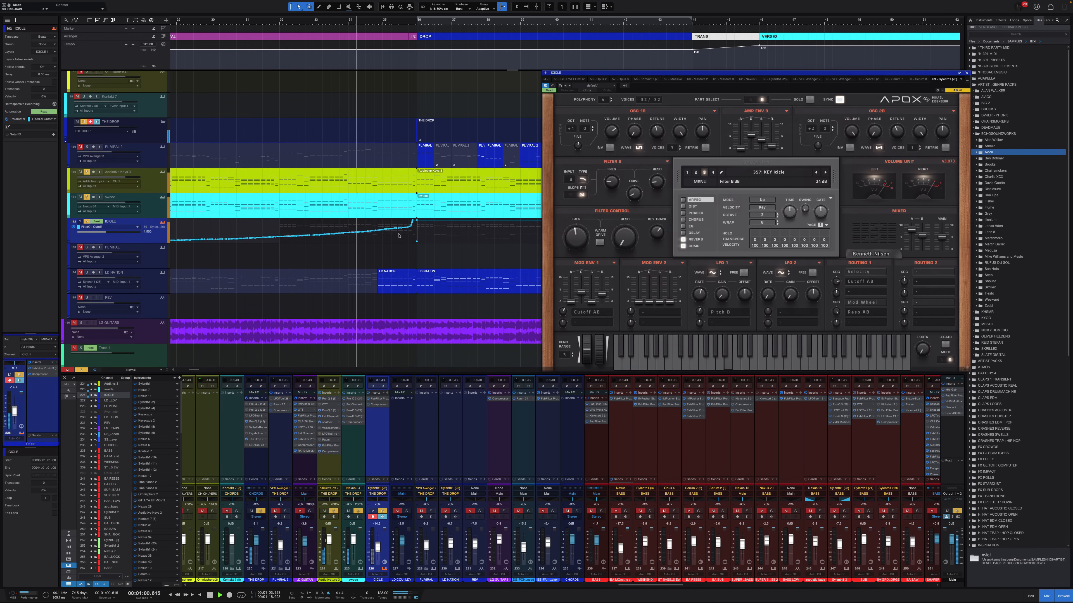
{"action": "scroll", "coordinate": [417, 242], "scroll_direction": "up", "scroll_amount": 5}
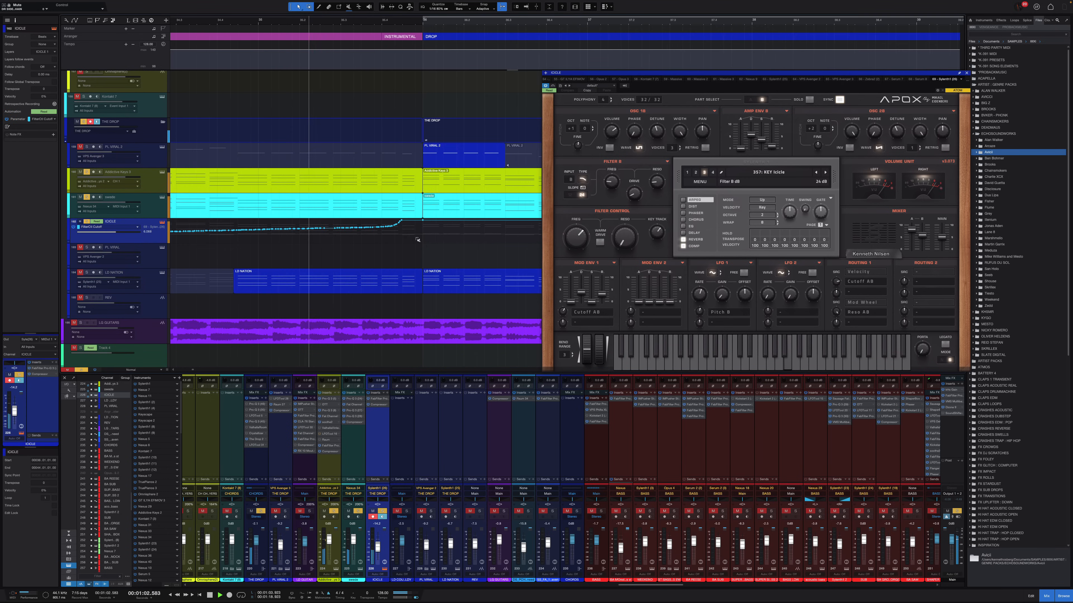
Step: Examine the ICICLE cutoff automation across the whole arrangement, stop playback and return to the first DROP
{"action": "scroll", "coordinate": [418, 241], "scroll_direction": "down", "scroll_amount": 10}
{"action": "scroll", "coordinate": [434, 237], "scroll_direction": "down", "scroll_amount": 1}
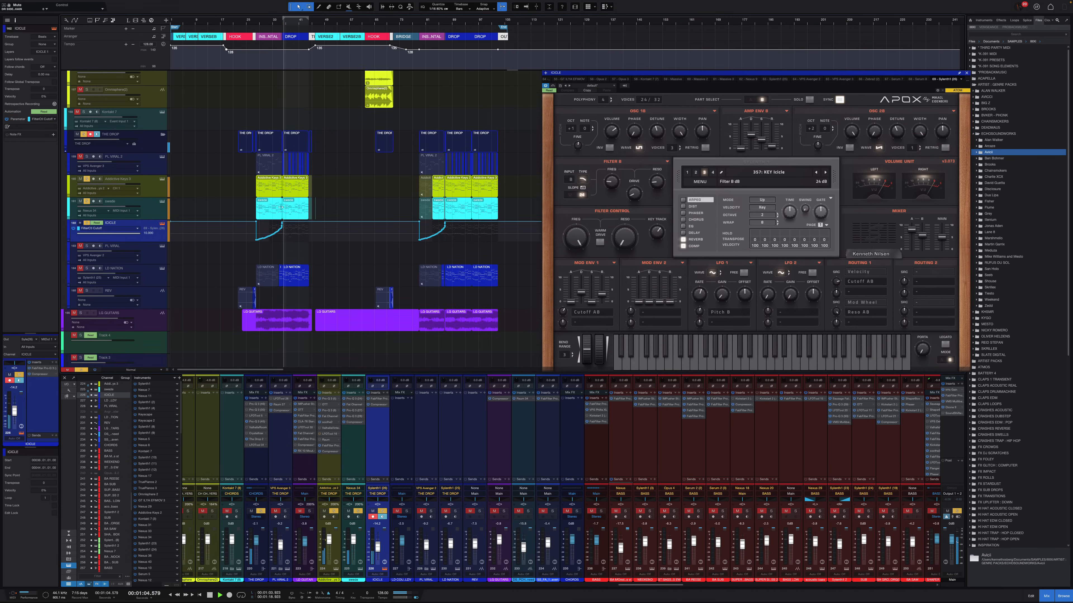
{"action": "scroll", "coordinate": [298, 211], "scroll_direction": "up", "scroll_amount": 8}
{"action": "key", "text": "space"}
{"action": "scroll", "coordinate": [245, 198], "scroll_direction": "up", "scroll_amount": 1}
{"action": "scroll", "coordinate": [246, 197], "scroll_direction": "up", "scroll_amount": 2}
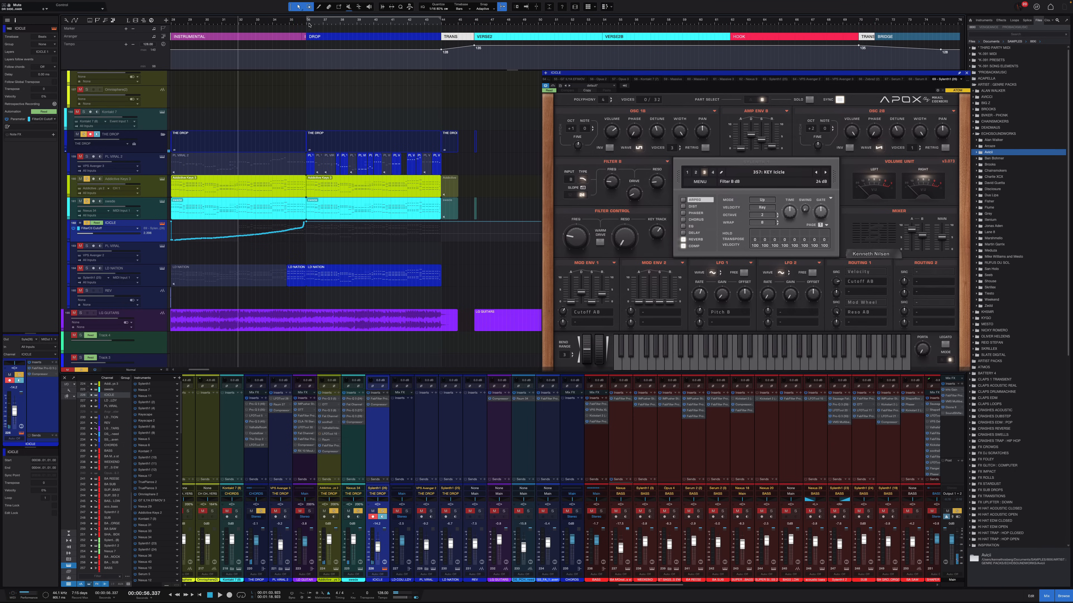
Step: Select the Swedish Piano layer, open its Compressor and play the layer from the start of the first DROP
{"action": "key", "text": "Up"}
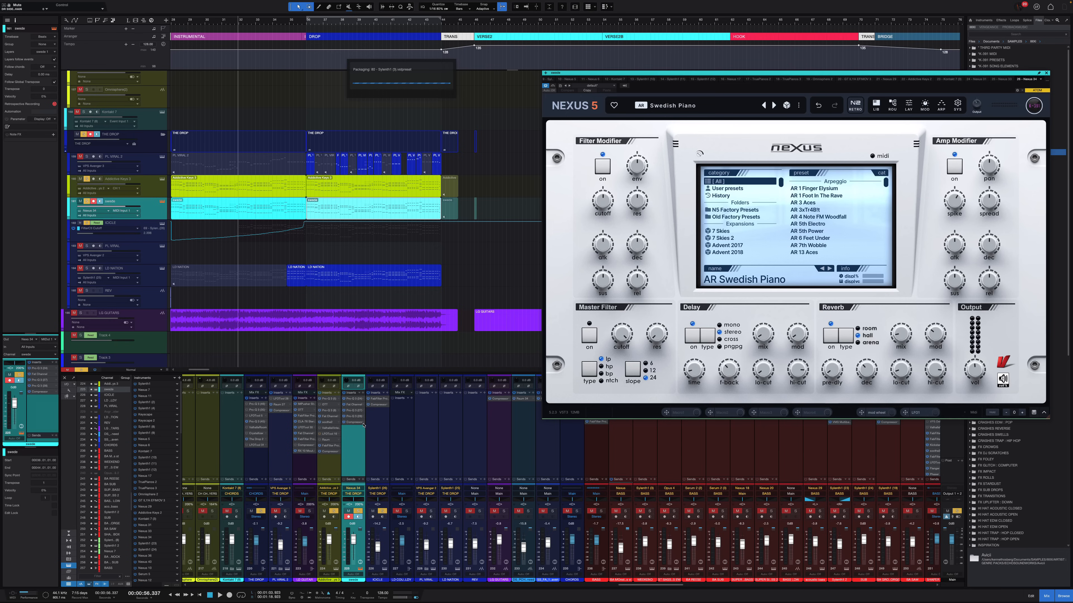
{"action": "left_click", "coordinate": [313, 26]}
{"action": "key", "text": "space"}
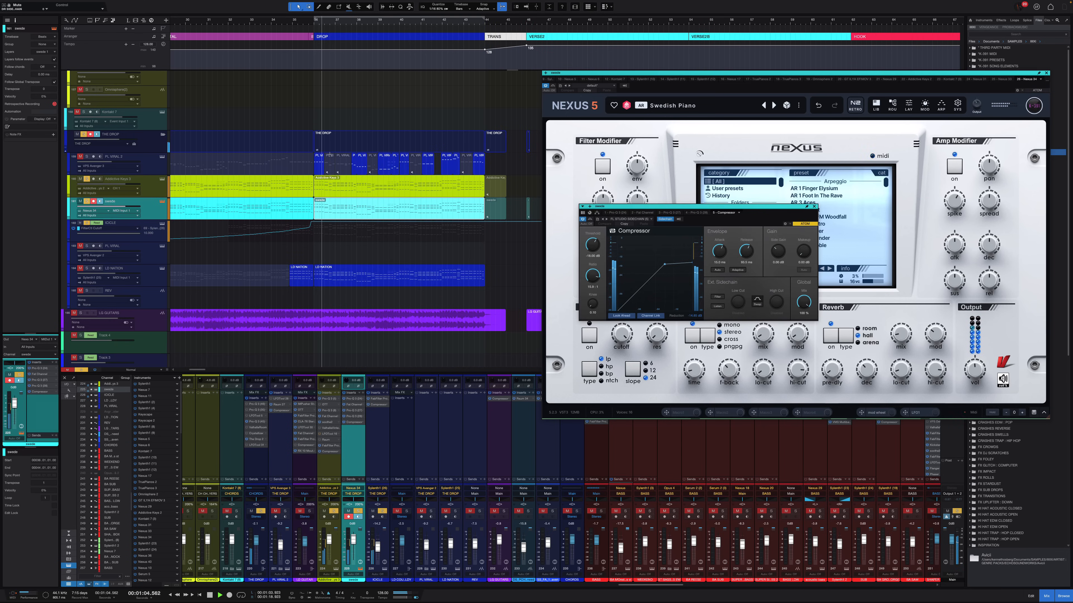
{"action": "scroll", "coordinate": [329, 169], "scroll_direction": "up", "scroll_amount": 5}
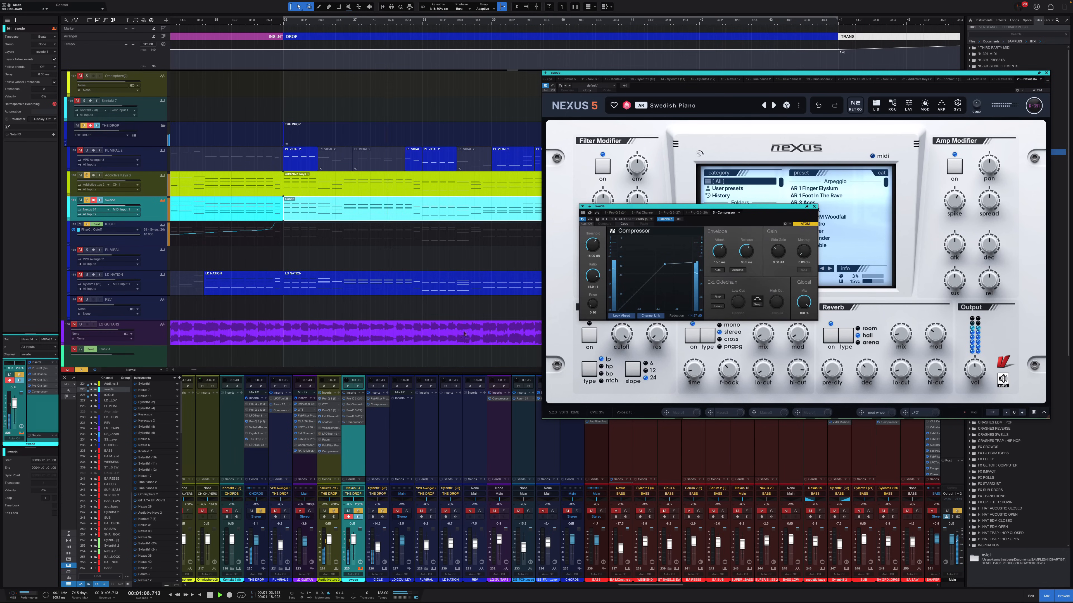
Step: Compare the Swedish Piano layer with its sidechain Compressor bypassed and re-enabled, and move the Compressor window over the arrangement
{"action": "left_click", "coordinate": [344, 423]}
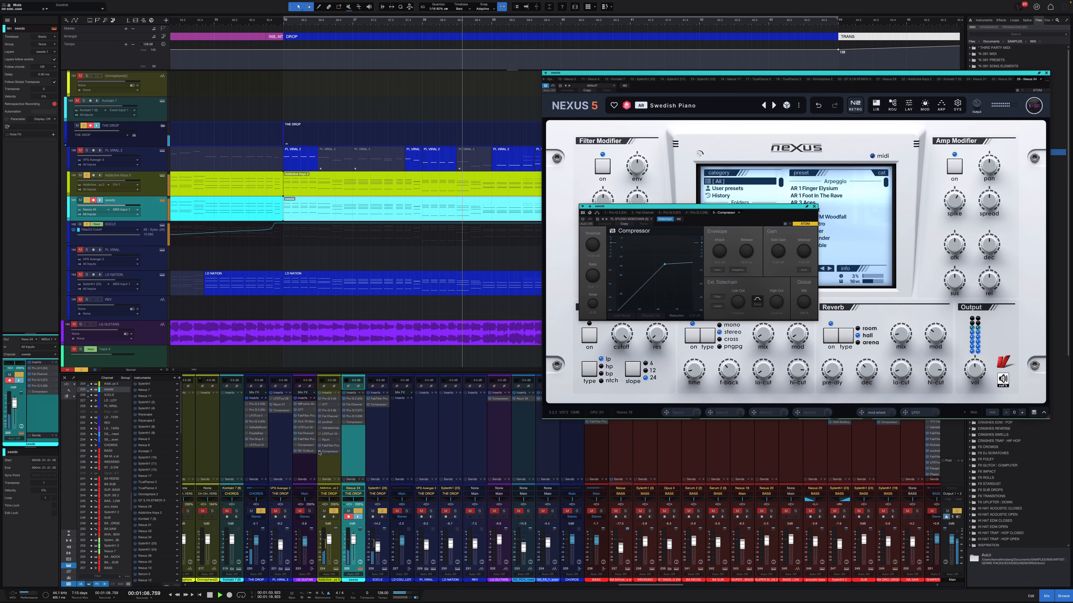
{"action": "left_click", "coordinate": [344, 423]}
{"action": "left_click_drag", "start_coordinate": [738, 206], "coordinate": [494, 176]}
{"action": "key", "text": "shift+w"}
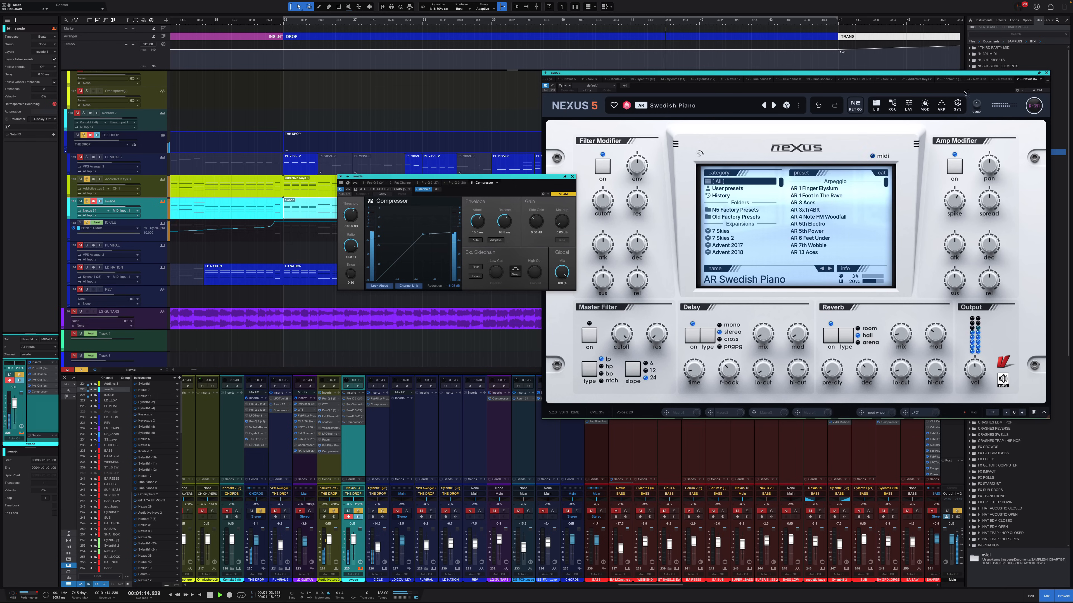
Step: Close the Nexus window, stop playback and examine the Compressor beside the piano layers around the first DROP
{"action": "left_click", "coordinate": [1045, 73]}
{"action": "key", "text": "space"}
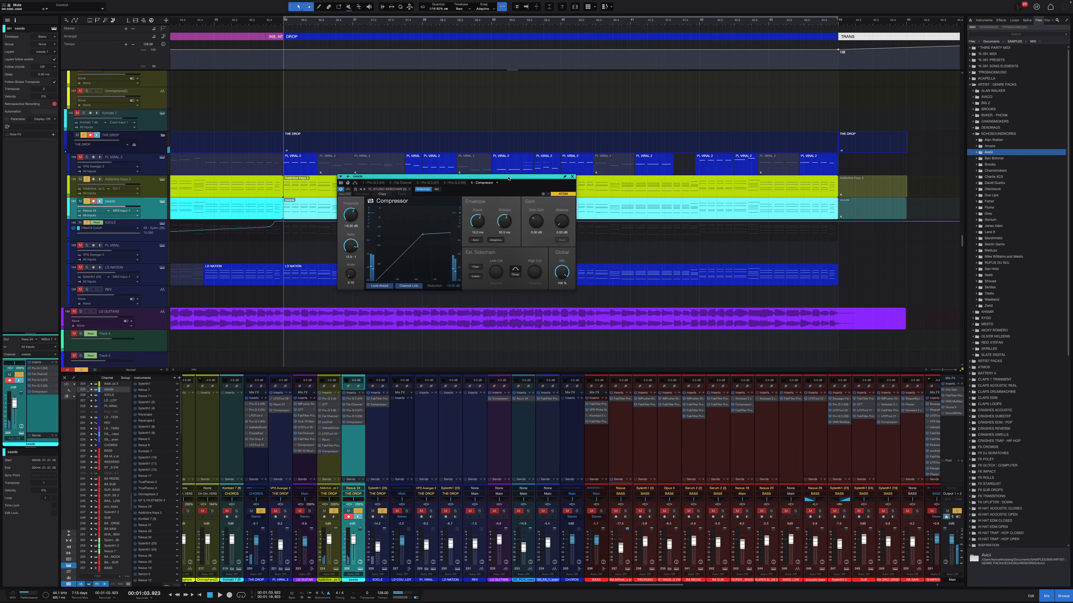
{"action": "left_click_drag", "start_coordinate": [508, 178], "coordinate": [582, 213]}
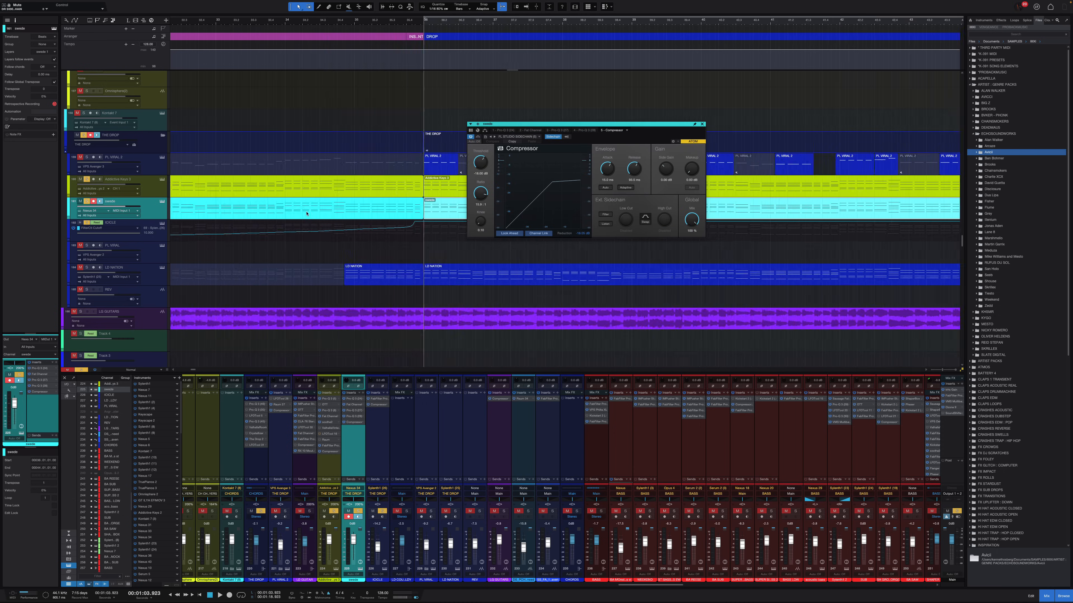
{"action": "scroll", "coordinate": [315, 217], "scroll_direction": "left", "scroll_amount": 10}
{"action": "scroll", "coordinate": [432, 257], "scroll_direction": "right", "scroll_amount": 8}
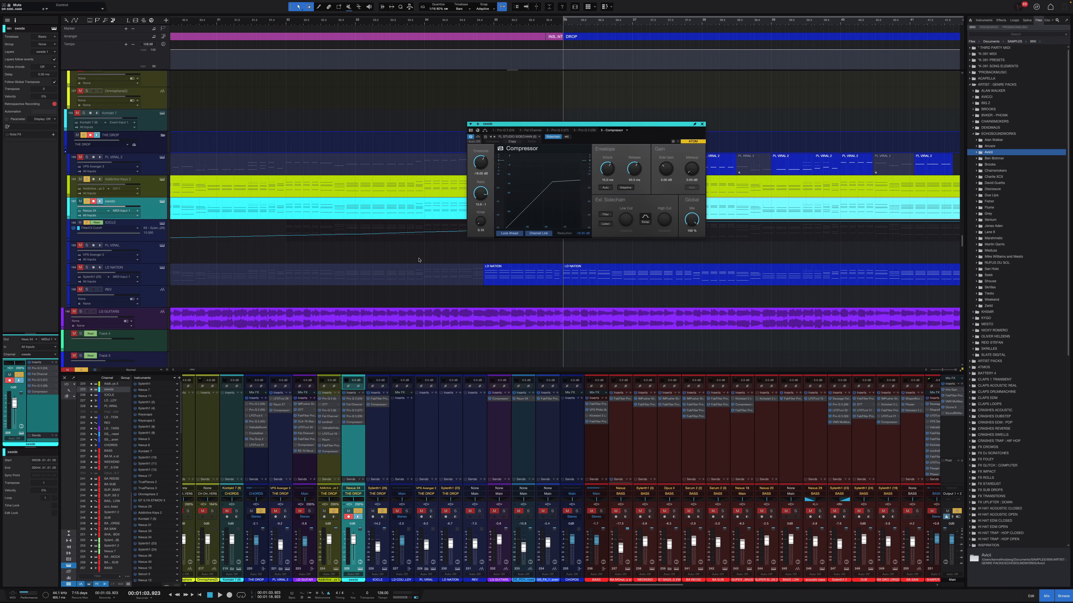
{"action": "scroll", "coordinate": [418, 258], "scroll_direction": "down", "scroll_amount": 2}
{"action": "left_click_drag", "start_coordinate": [586, 122], "coordinate": [572, 148]}
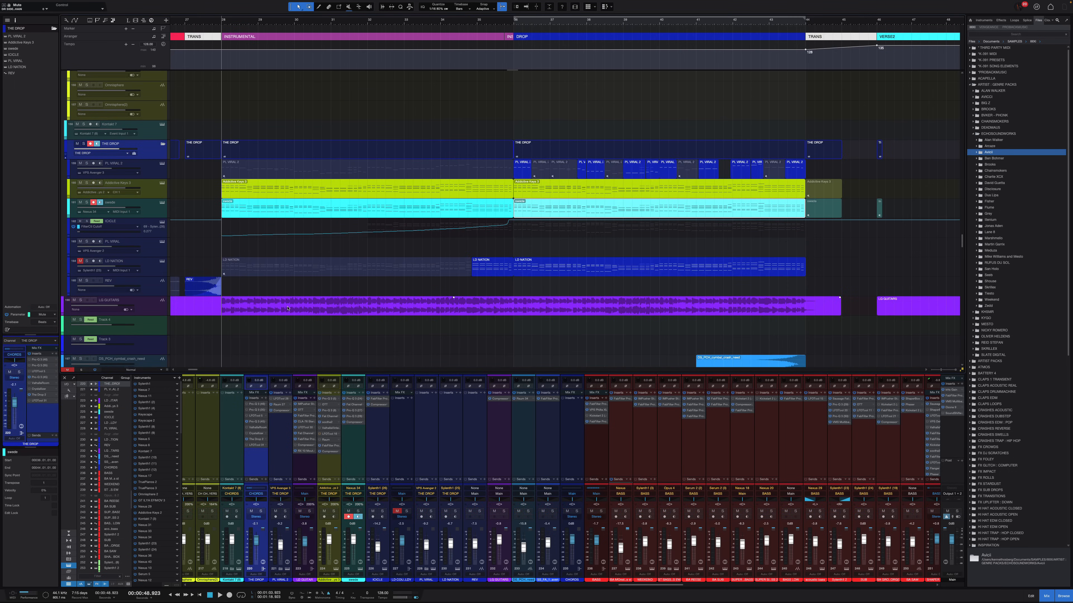
Step: Solo the purple guitars layer, play it from the first INSTRUMENTAL section and move playback towards the first DROP
{"action": "left_click", "coordinate": [288, 308]}
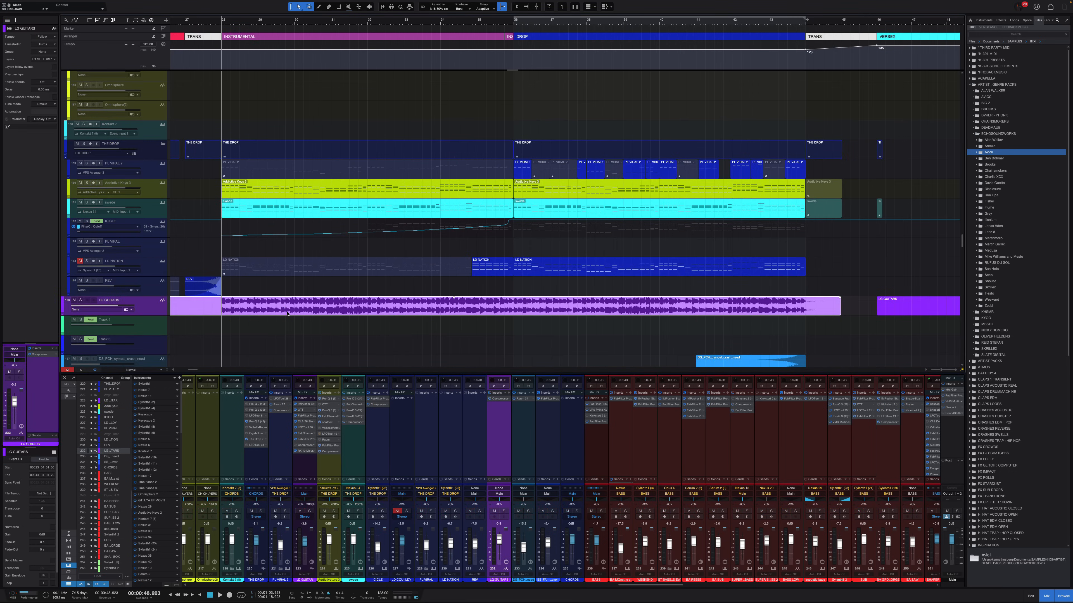
{"action": "key", "text": "s"}
{"action": "scroll", "coordinate": [270, 292], "scroll_direction": "down", "scroll_amount": 2}
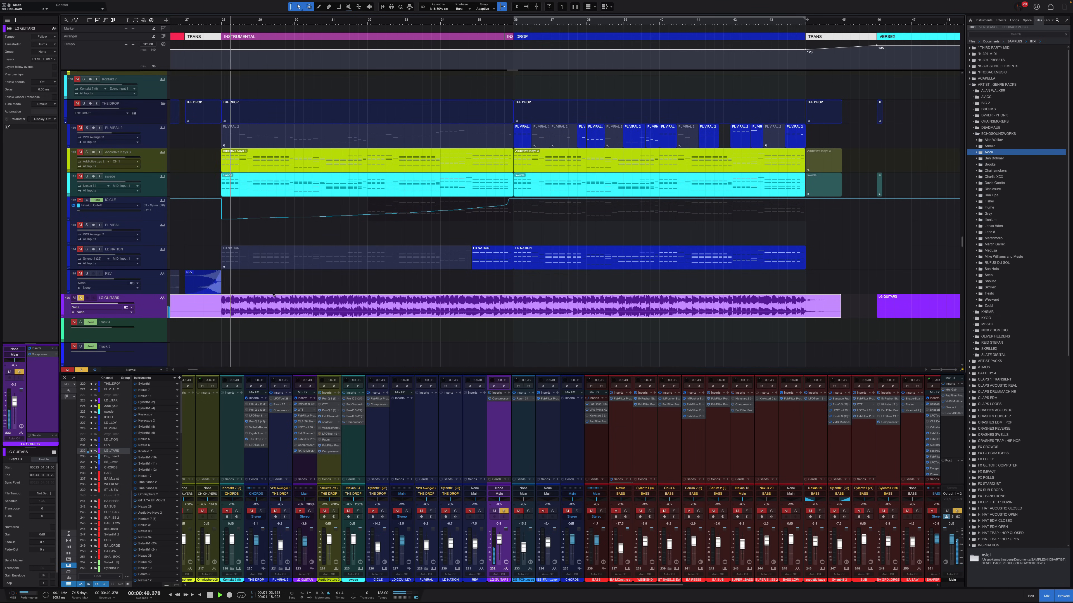
{"action": "scroll", "coordinate": [273, 295], "scroll_direction": "down", "scroll_amount": 1}
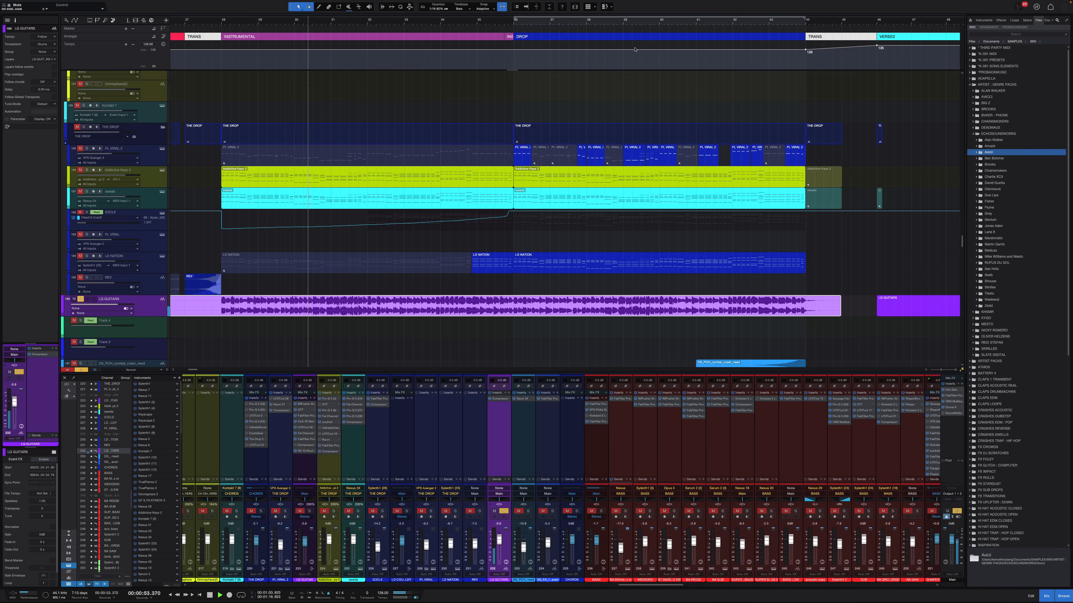
{"action": "left_click", "coordinate": [508, 21]}
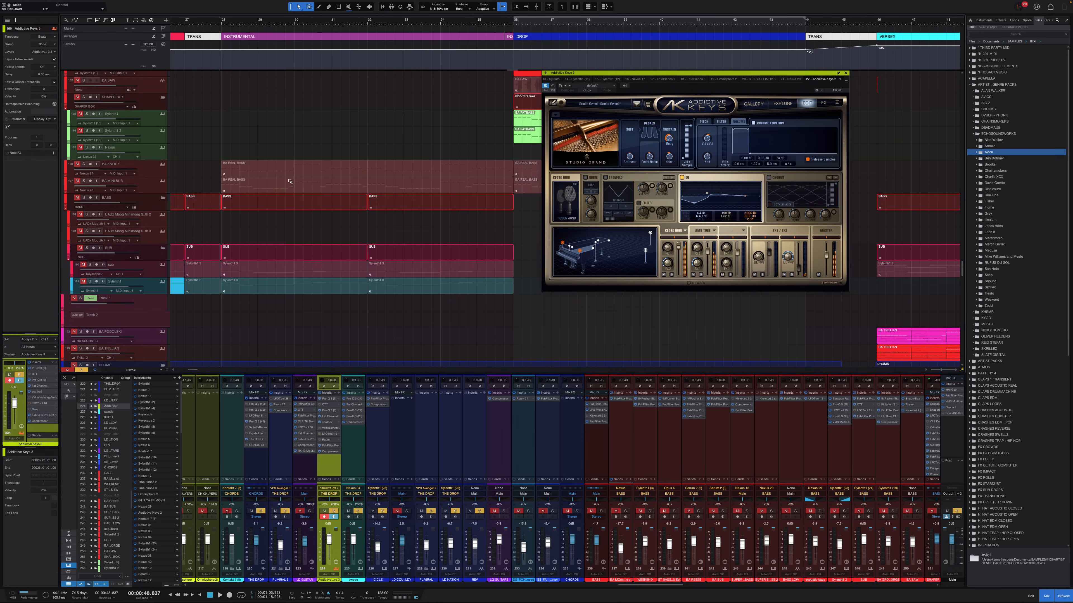
Step: Solo the Nexus layer in the PIANOS folder, play it from the first INSTRUMENTAL section and open its instrument
{"action": "scroll", "coordinate": [289, 182], "scroll_direction": "up", "scroll_amount": 15}
{"action": "scroll", "coordinate": [281, 182], "scroll_direction": "up", "scroll_amount": 15}
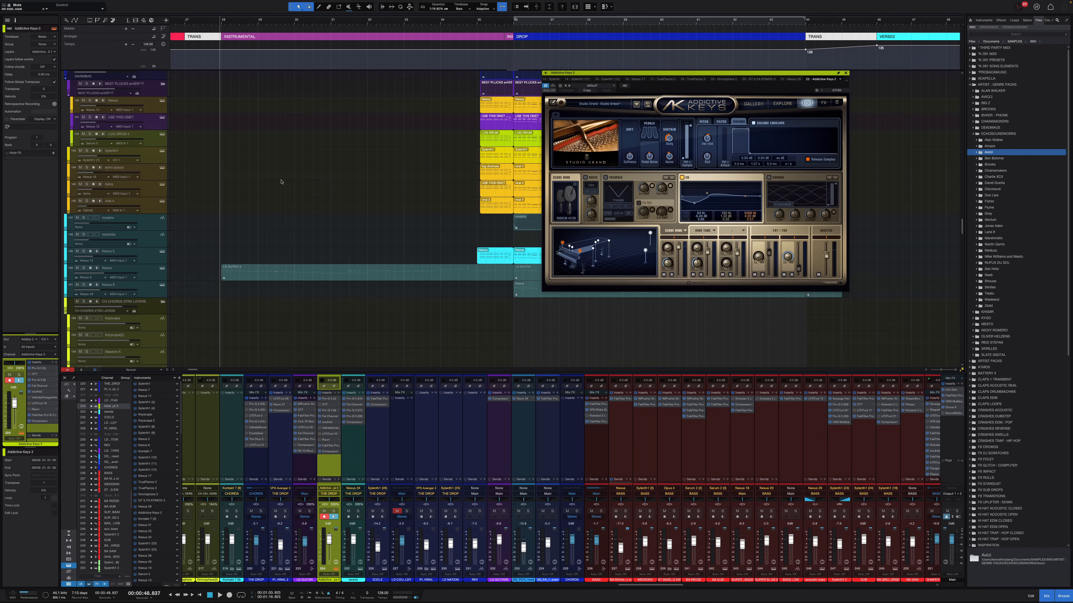
{"action": "scroll", "coordinate": [411, 176], "scroll_direction": "up", "scroll_amount": 3}
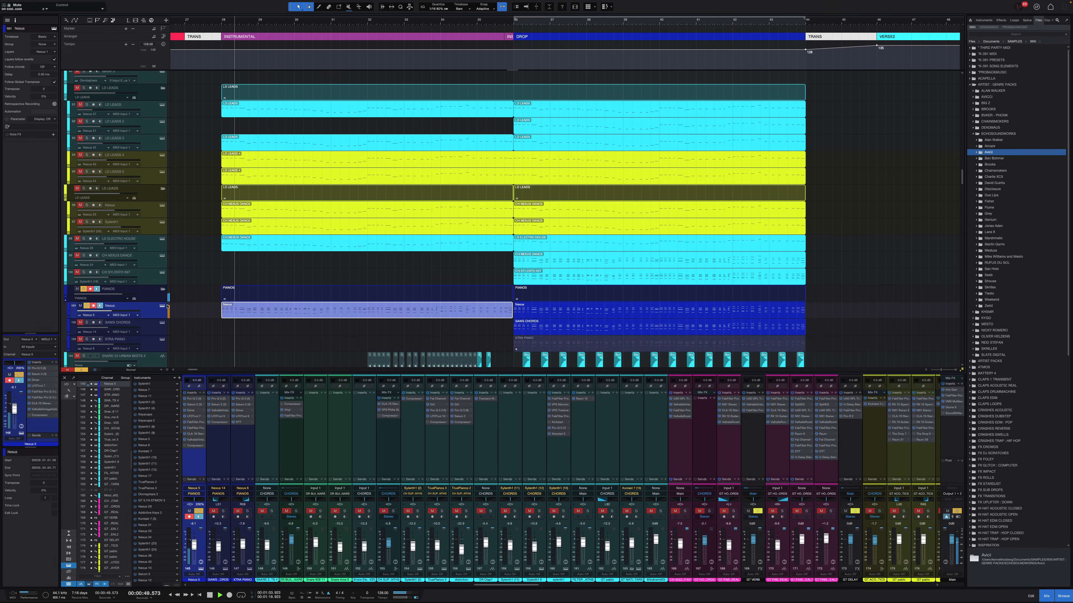
{"action": "key", "text": "F11"}
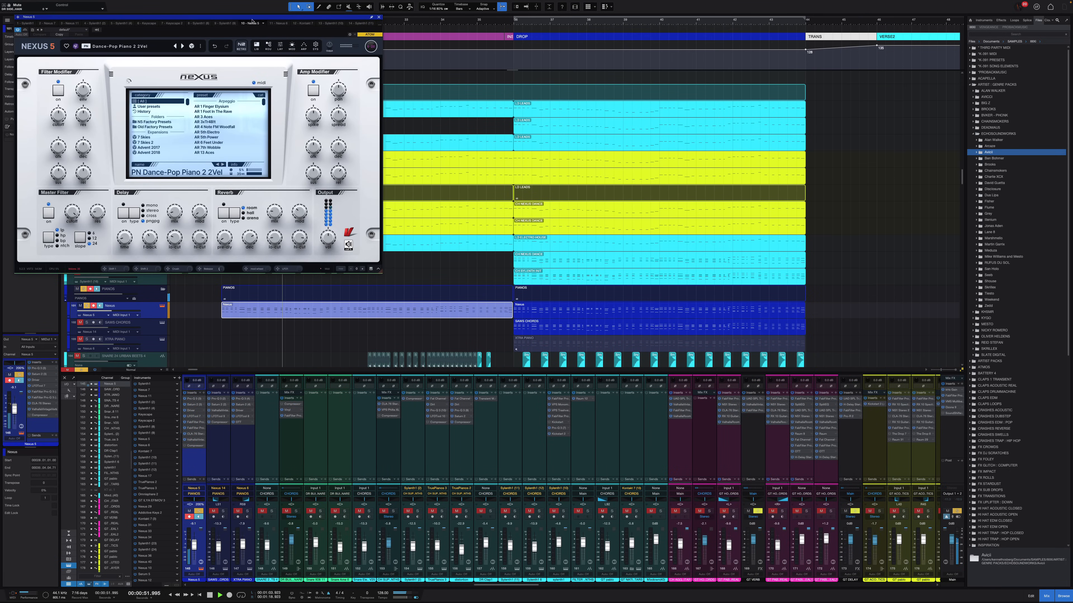
Step: Move the Dance-Pop Piano 2 2Vel instrument into view, close it and play the PIANOS layers in the first DROP
{"action": "left_click_drag", "start_coordinate": [365, 18], "coordinate": [865, 61]}
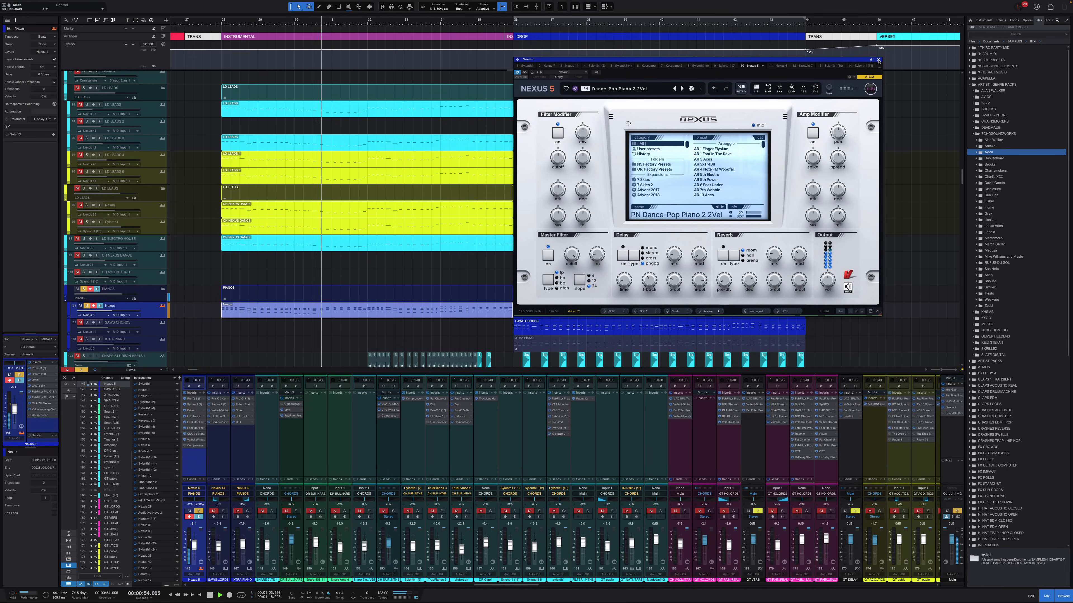
{"action": "left_click", "coordinate": [878, 60]}
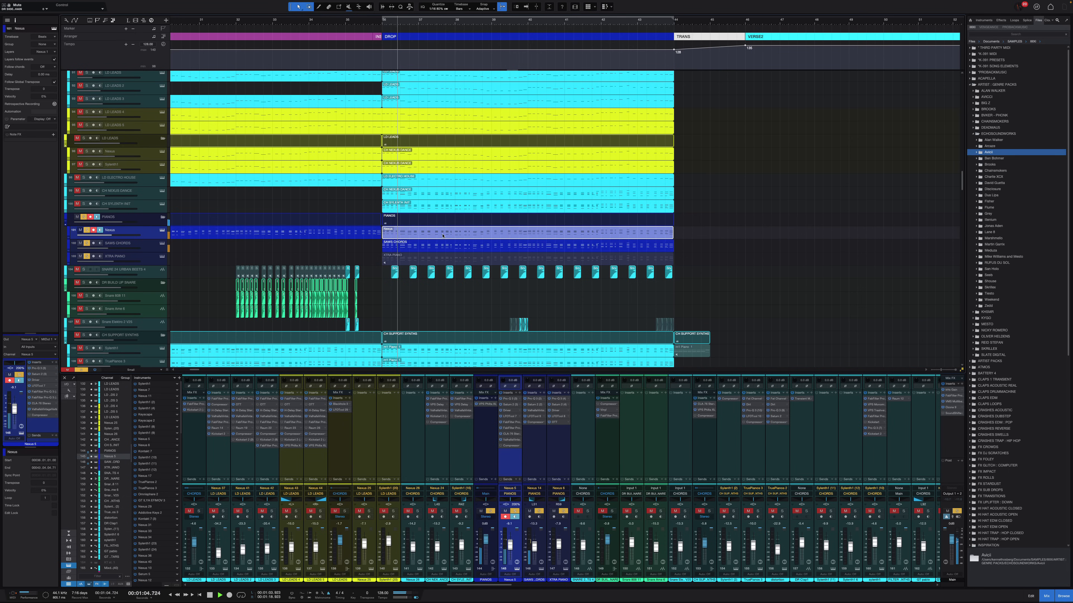
{"action": "scroll", "coordinate": [431, 259], "scroll_direction": "up", "scroll_amount": 3}
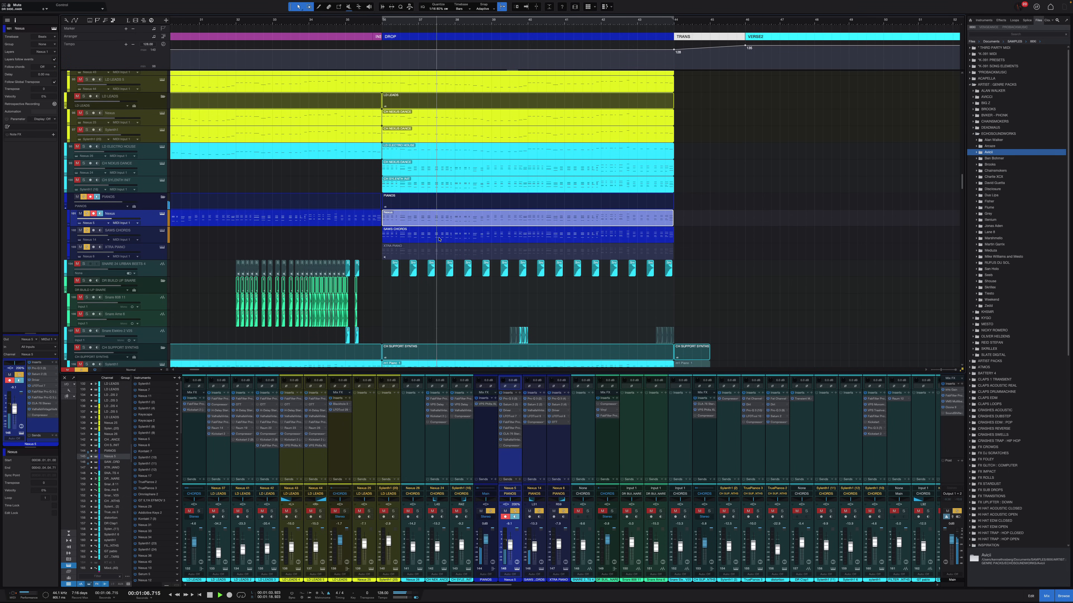
Step: Select the SAWS CHORDS layer in the PIANOS folder and open its Nexus instrument with the SY Wah Chords preset
{"action": "left_click", "coordinate": [438, 240]}
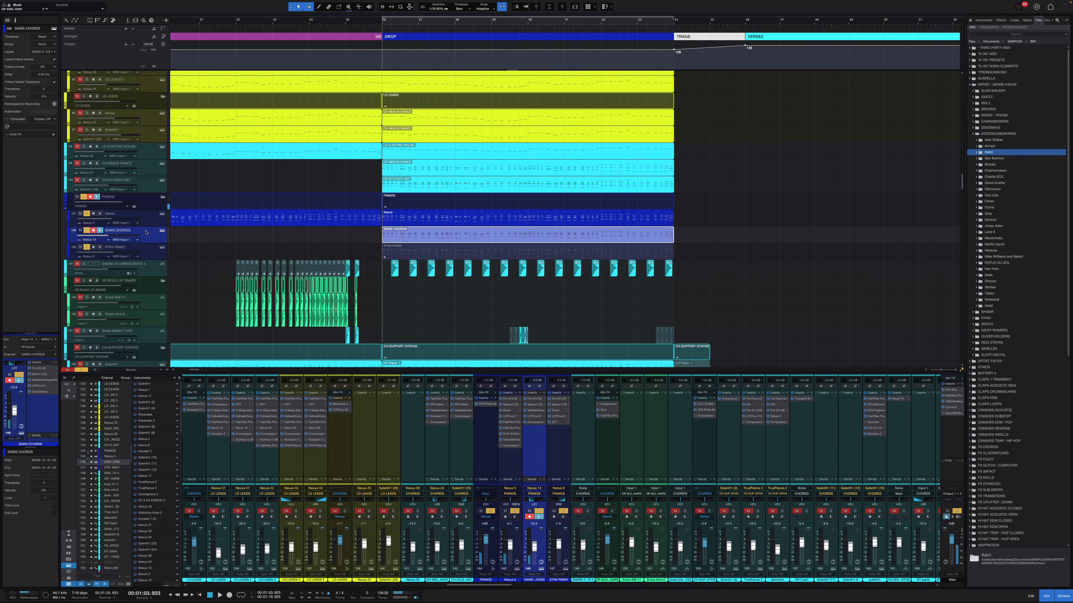
{"action": "left_click", "coordinate": [162, 230]}
{"action": "left_click_drag", "start_coordinate": [118, 235], "coordinate": [121, 236]}
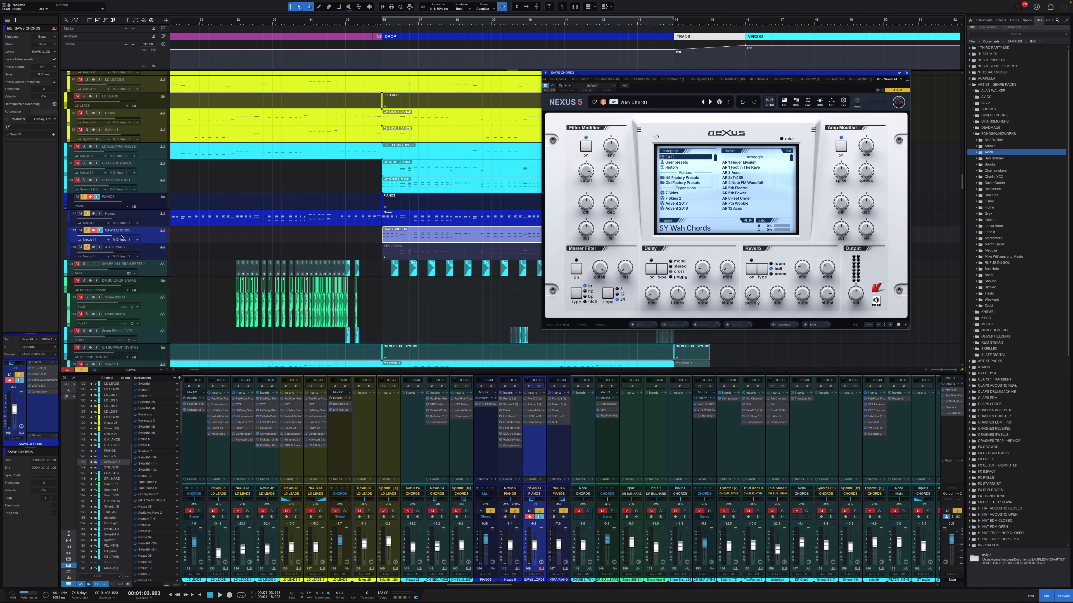
{"action": "scroll", "coordinate": [360, 278], "scroll_direction": "down", "scroll_amount": 1}
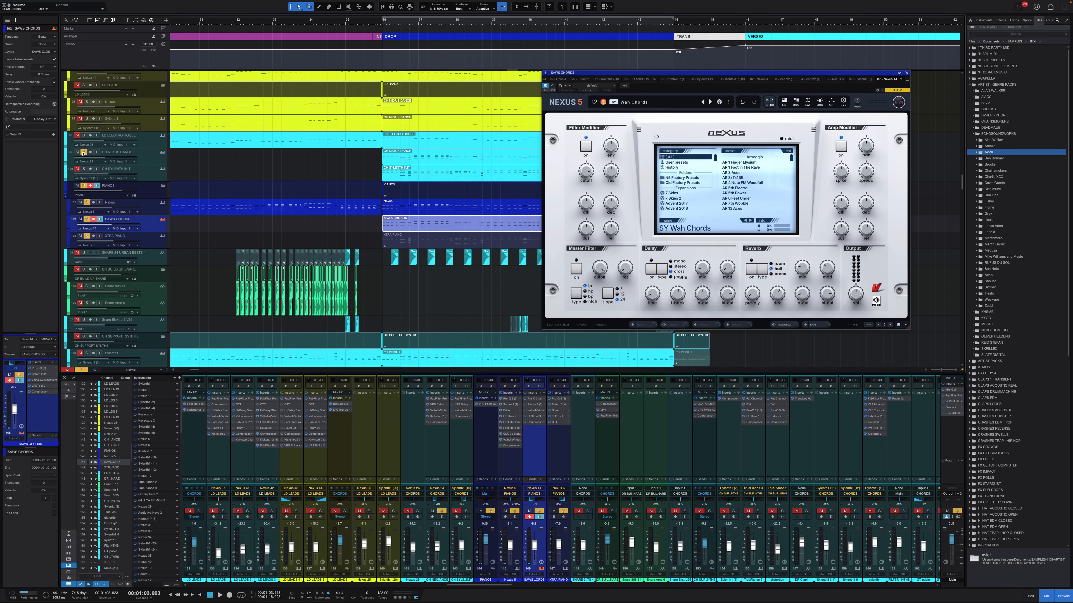
Step: Open the CH SYLENTH INIT and CH NEXUS DANCE instruments and play these layers together with the pianos in the first DROP
{"action": "left_click", "coordinate": [161, 169]}
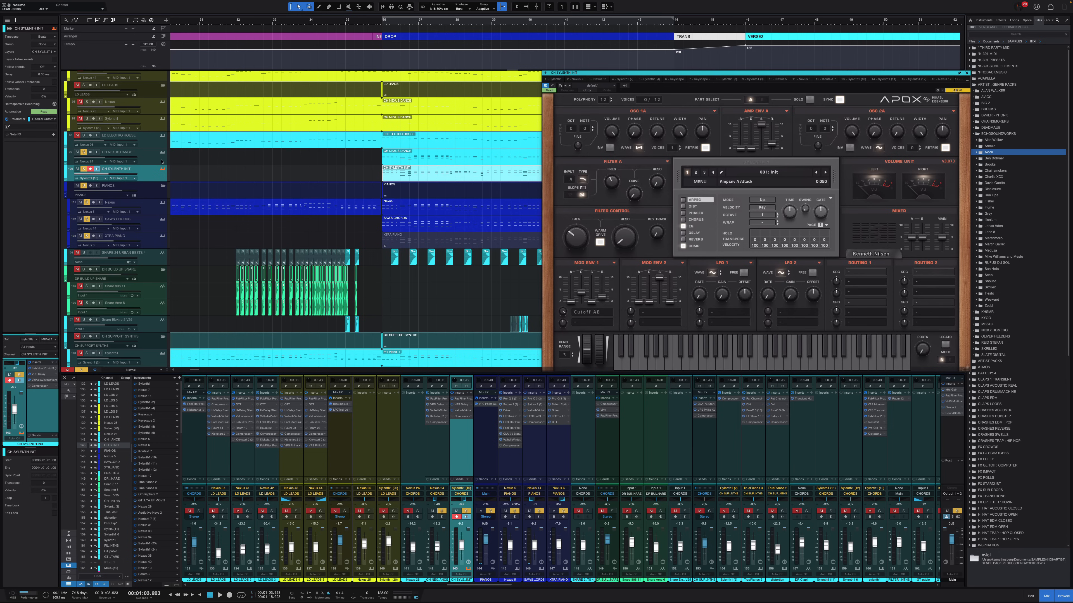
{"action": "key", "text": "Up"}
{"action": "key", "text": "space"}
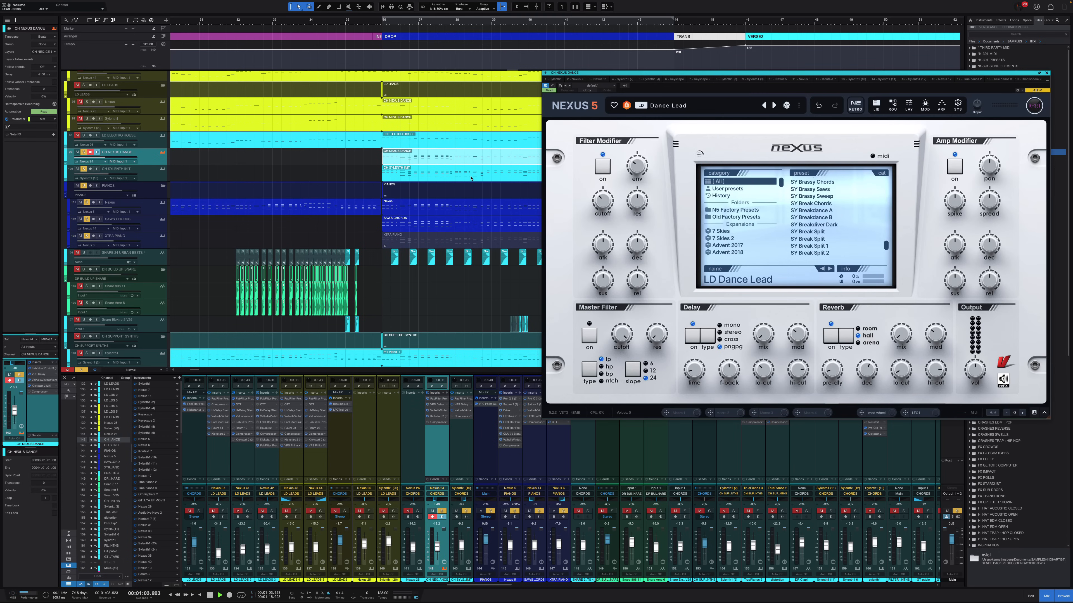
{"action": "key", "text": "shift+w"}
{"action": "left_click", "coordinate": [151, 175]}
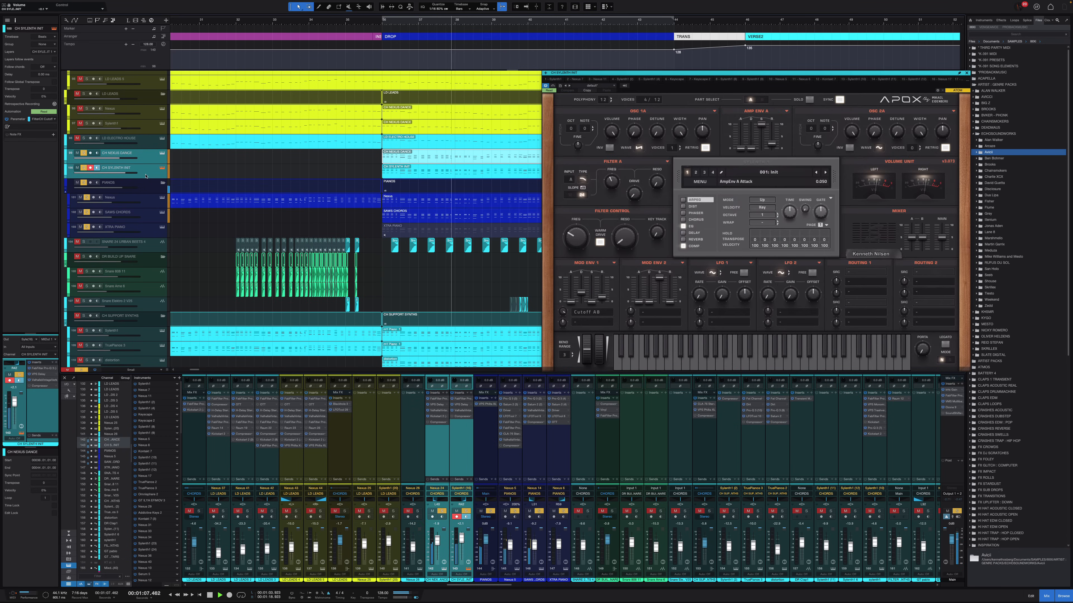
Step: Bring up the SAWS CHORDS instrument again, close it, stop playback and clear all solos
{"action": "left_click_drag", "start_coordinate": [226, 193], "coordinate": [148, 220]}
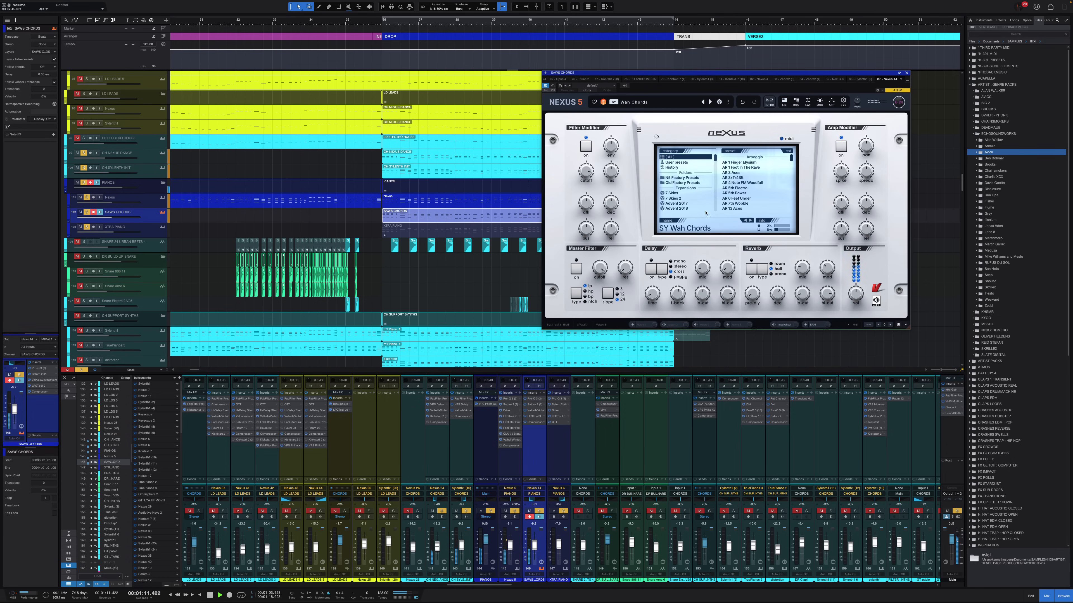
{"action": "left_click", "coordinate": [907, 73]}
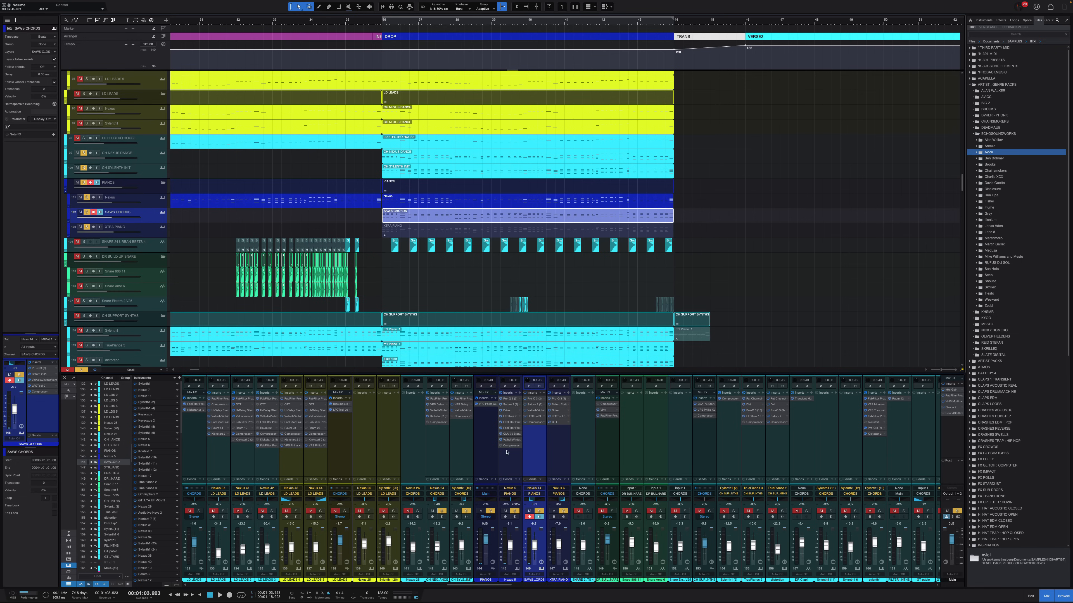
{"action": "key", "text": "super+shift+s"}
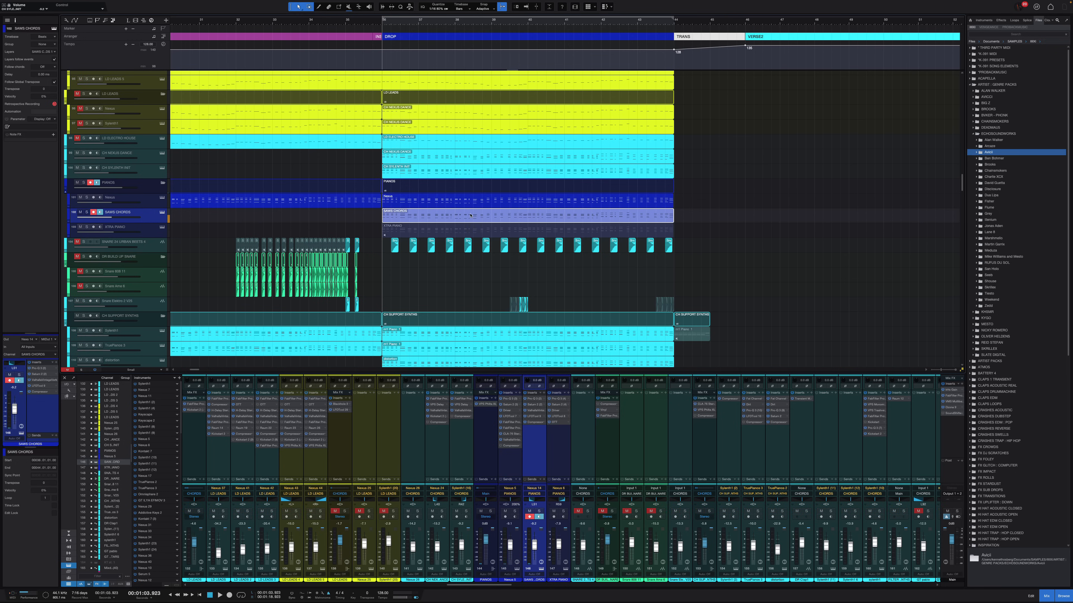
Step: Solo the Sylenth1 and TruePianos 3 layers in CH SUPPORT SYNTHS, play them in the first DROP and open their instruments
{"action": "scroll", "coordinate": [448, 261], "scroll_direction": "down", "scroll_amount": 4}
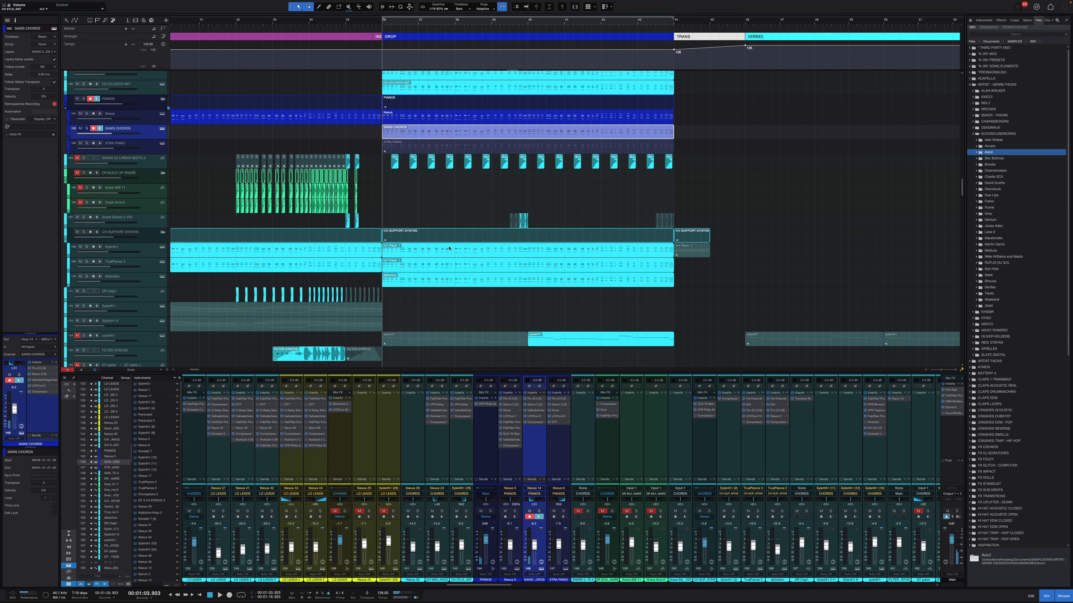
{"action": "left_click", "coordinate": [154, 254]}
{"action": "left_click", "coordinate": [161, 247]}
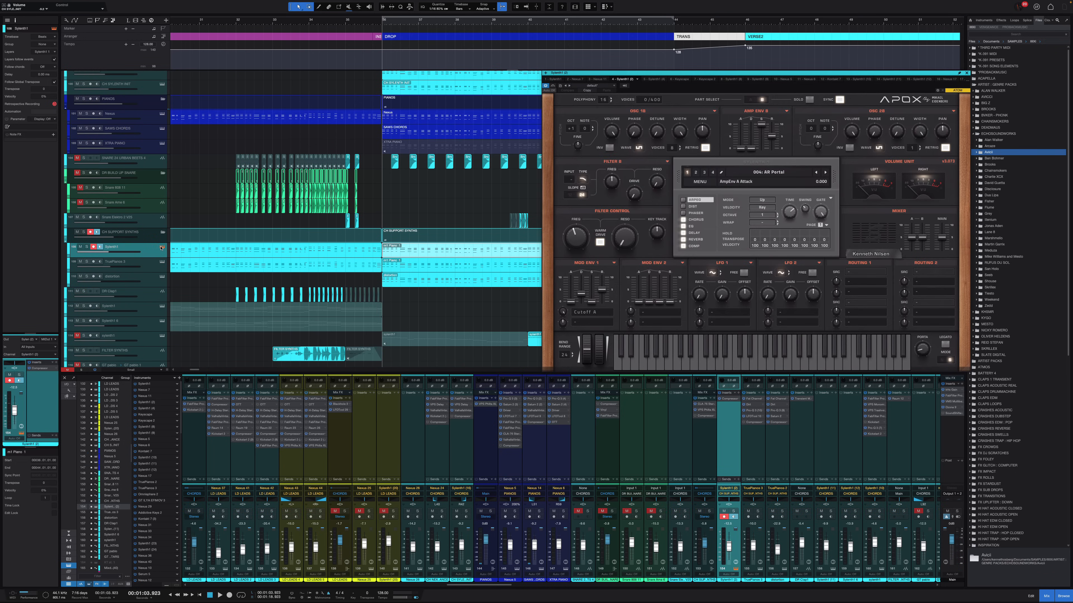
{"action": "key", "text": "s"}
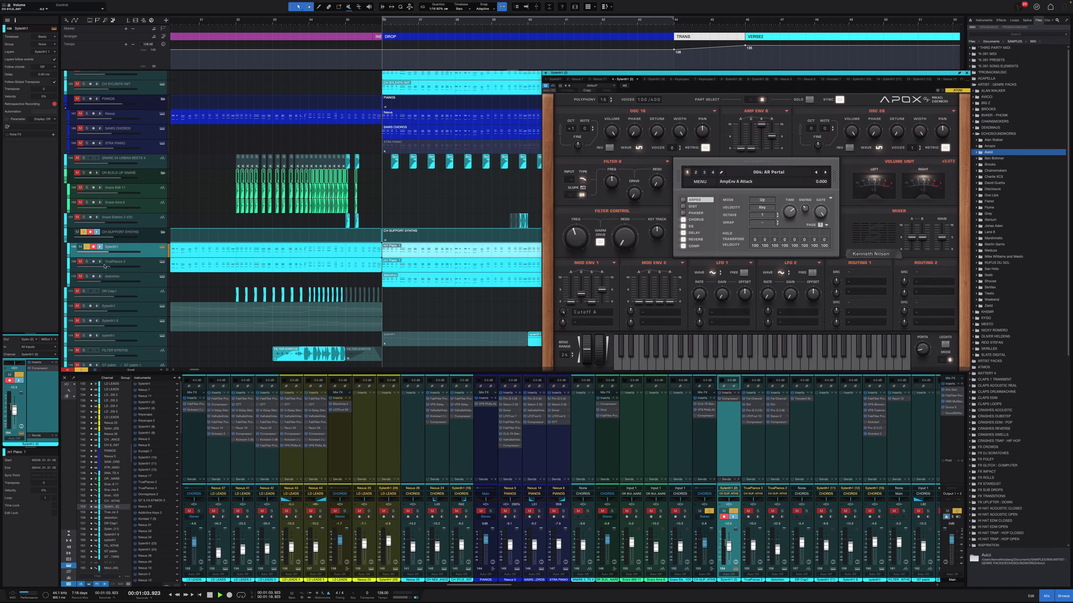
{"action": "left_click", "coordinate": [87, 262]}
{"action": "left_click", "coordinate": [162, 263]}
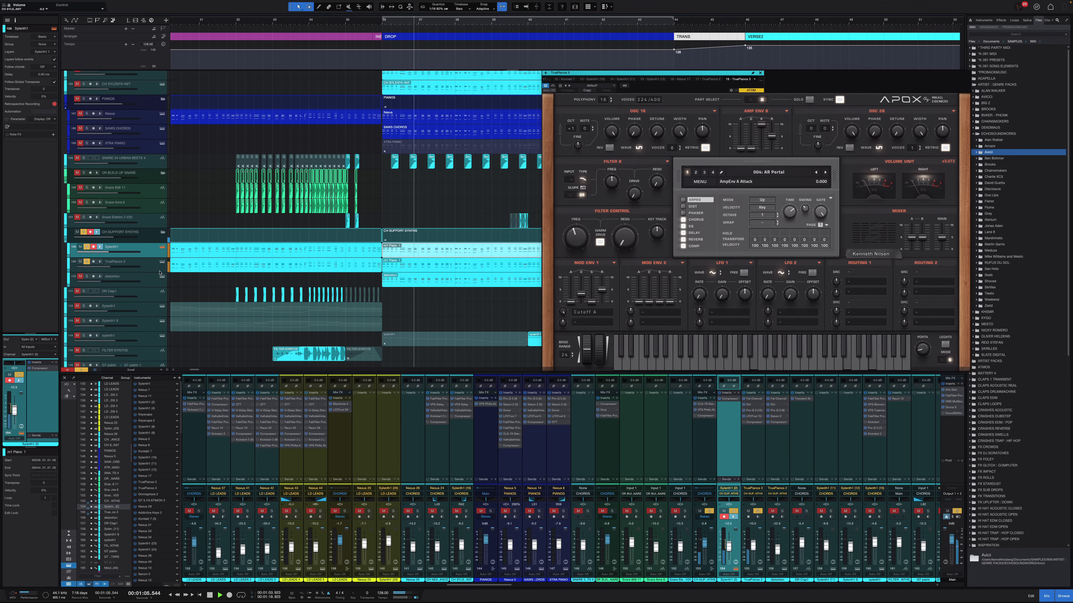
Step: Examine the support synth layers during the first DROP, shift the TruePianos 3 window slightly and stop playback
{"action": "scroll", "coordinate": [364, 279], "scroll_direction": "up", "scroll_amount": 3}
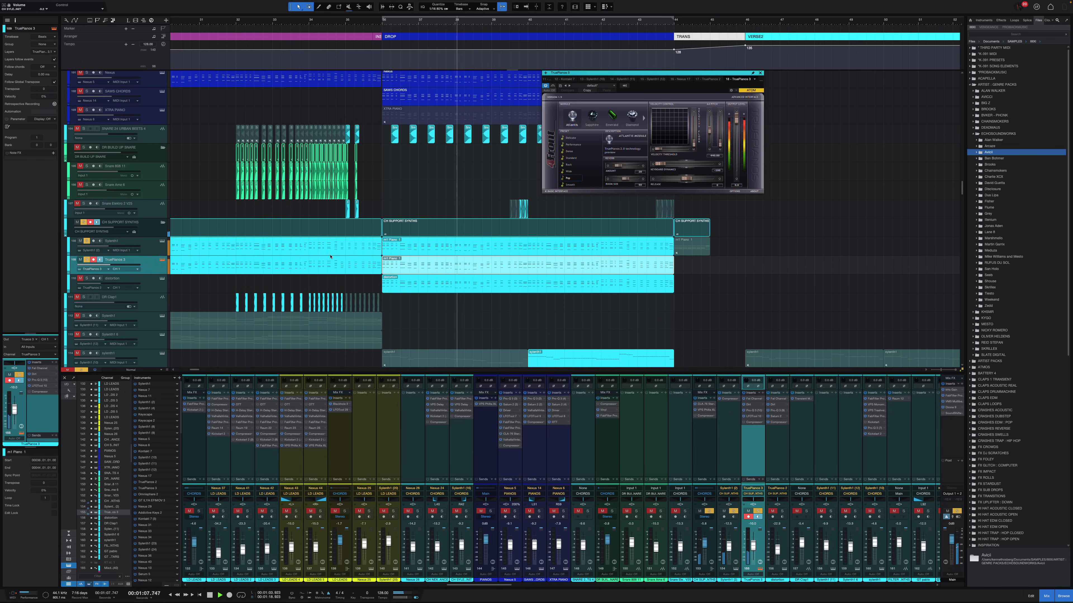
{"action": "scroll", "coordinate": [364, 278], "scroll_direction": "down", "scroll_amount": 2}
{"action": "scroll", "coordinate": [364, 279], "scroll_direction": "down", "scroll_amount": 3}
{"action": "scroll", "coordinate": [414, 223], "scroll_direction": "up", "scroll_amount": 1}
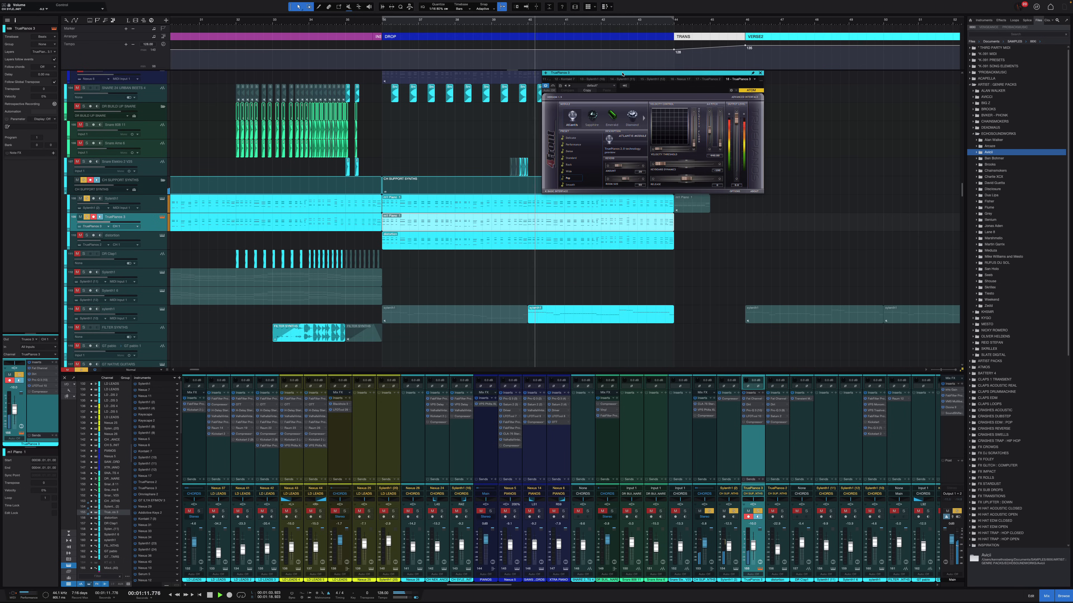
{"action": "left_click_drag", "start_coordinate": [622, 74], "coordinate": [628, 84]}
{"action": "key", "text": "space"}
Step: Solo only the distortion layer in CH SUPPORT SYNTHS and play it from the start of the first DROP
{"action": "scroll", "coordinate": [276, 219], "scroll_direction": "down", "scroll_amount": 3}
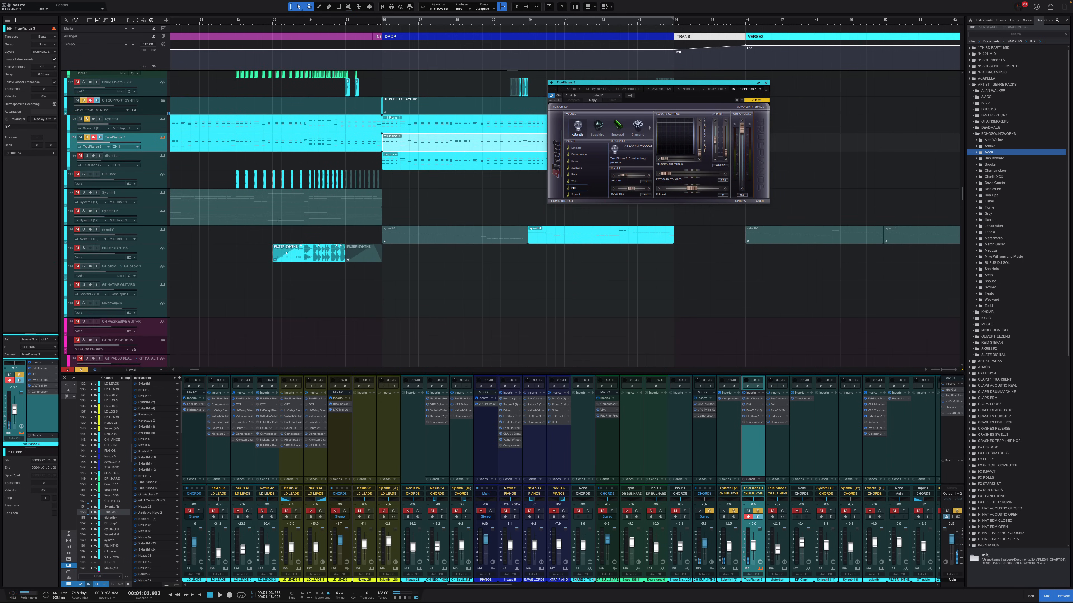
{"action": "left_click", "coordinate": [151, 165]}
{"action": "key", "text": "s"}
{"action": "key", "text": "s"}
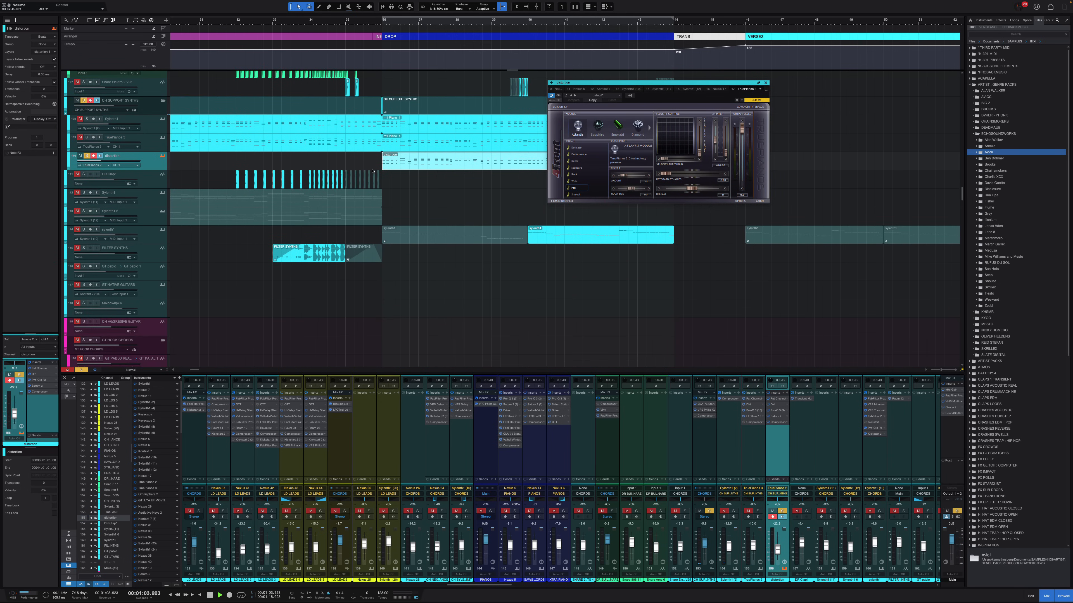
{"action": "key", "text": "space"}
Step: Raise the distortion layer's volume during playback and open its Dirt plug-in
{"action": "key", "text": "shift+e"}
{"action": "key", "text": "shift+e"}
{"action": "left_click_drag", "start_coordinate": [120, 160], "coordinate": [138, 159]}
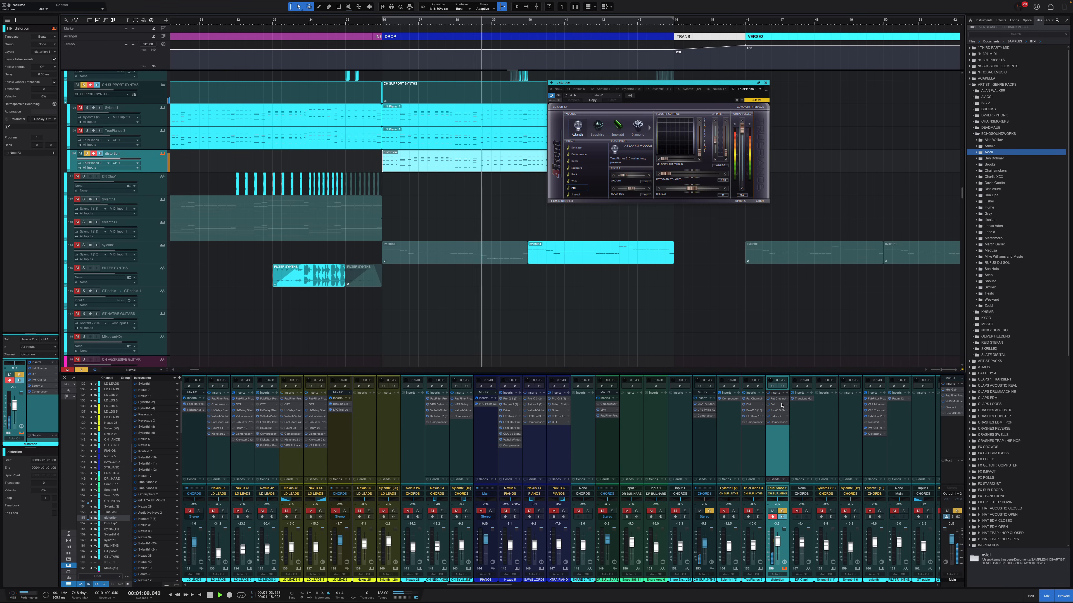
{"action": "left_click", "coordinate": [772, 405]}
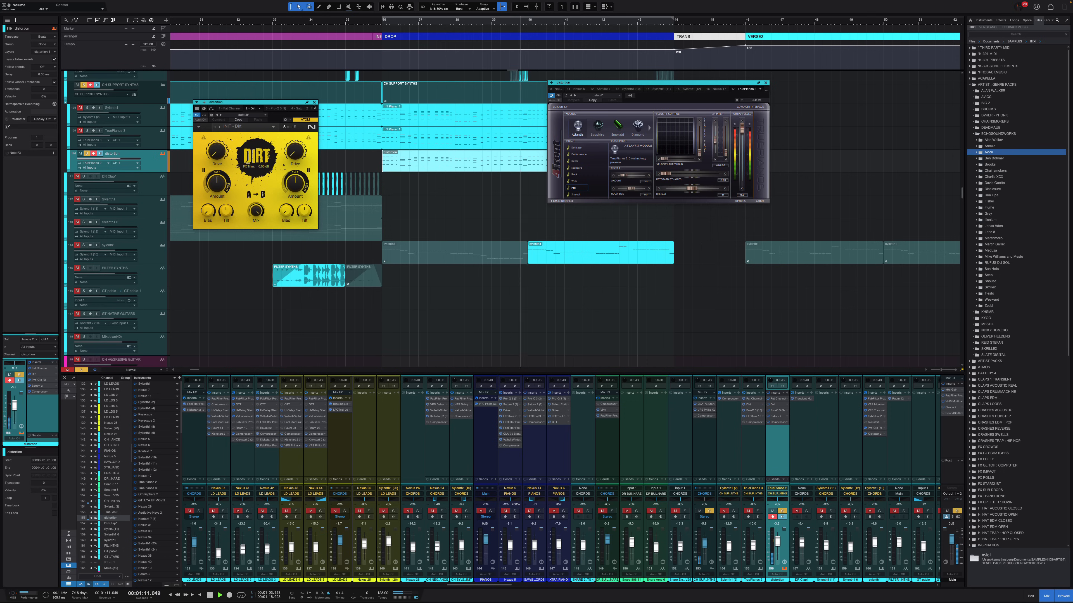
Step: Unsolo the distortion layer, lower its volume slightly and close the open plug-in windows
{"action": "key", "text": "s"}
{"action": "left_click_drag", "start_coordinate": [133, 160], "coordinate": [128, 159]}
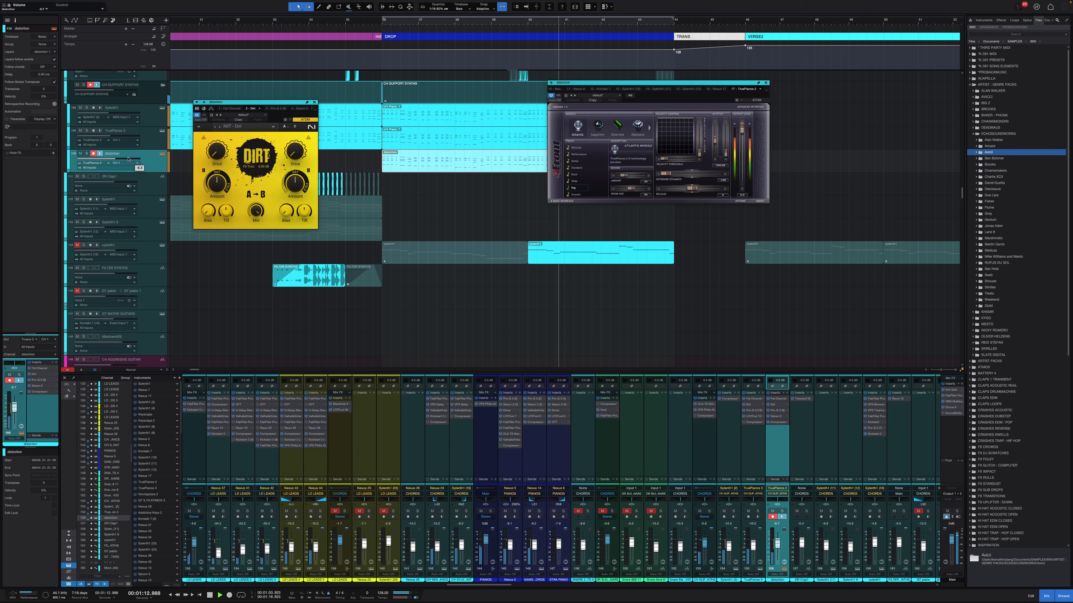
{"action": "key", "text": "alt+super+w"}
Step: Find the MARIMBAS folder around the first DROP and solo it
{"action": "scroll", "coordinate": [124, 159], "scroll_direction": "down", "scroll_amount": 3}
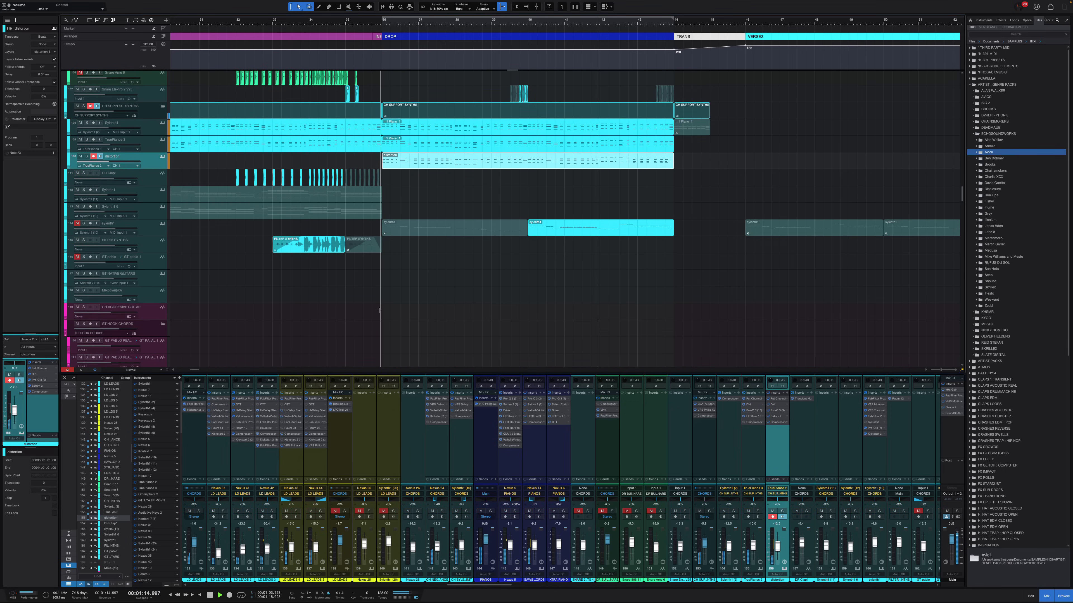
{"action": "scroll", "coordinate": [326, 261], "scroll_direction": "down", "scroll_amount": 8}
{"action": "scroll", "coordinate": [327, 261], "scroll_direction": "up", "scroll_amount": 8}
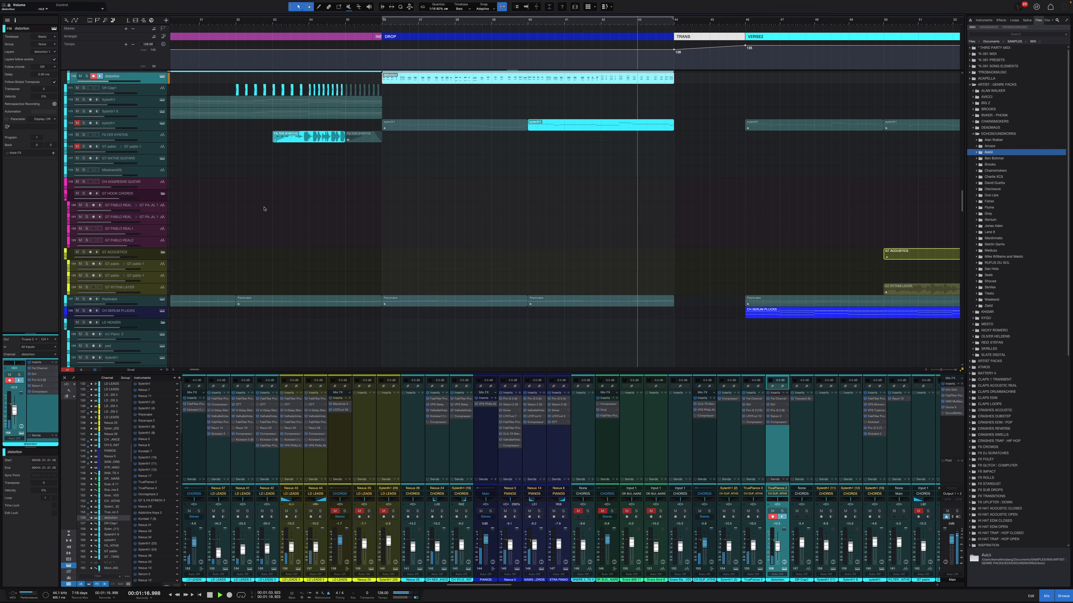
{"action": "scroll", "coordinate": [242, 205], "scroll_direction": "up", "scroll_amount": 15}
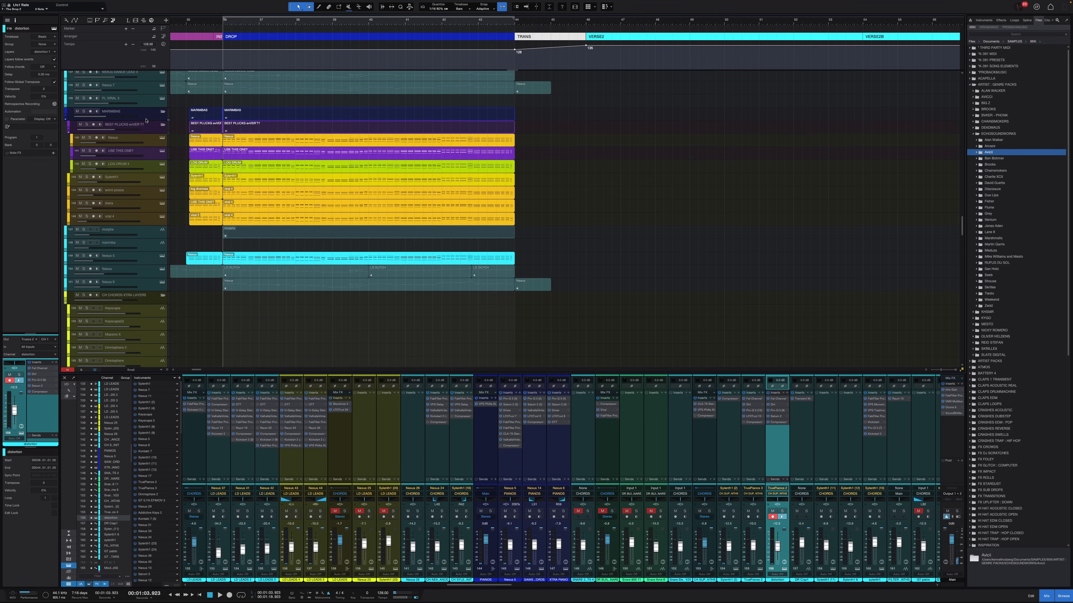
{"action": "left_click", "coordinate": [145, 117]}
{"action": "scroll", "coordinate": [256, 124], "scroll_direction": "left", "scroll_amount": 5}
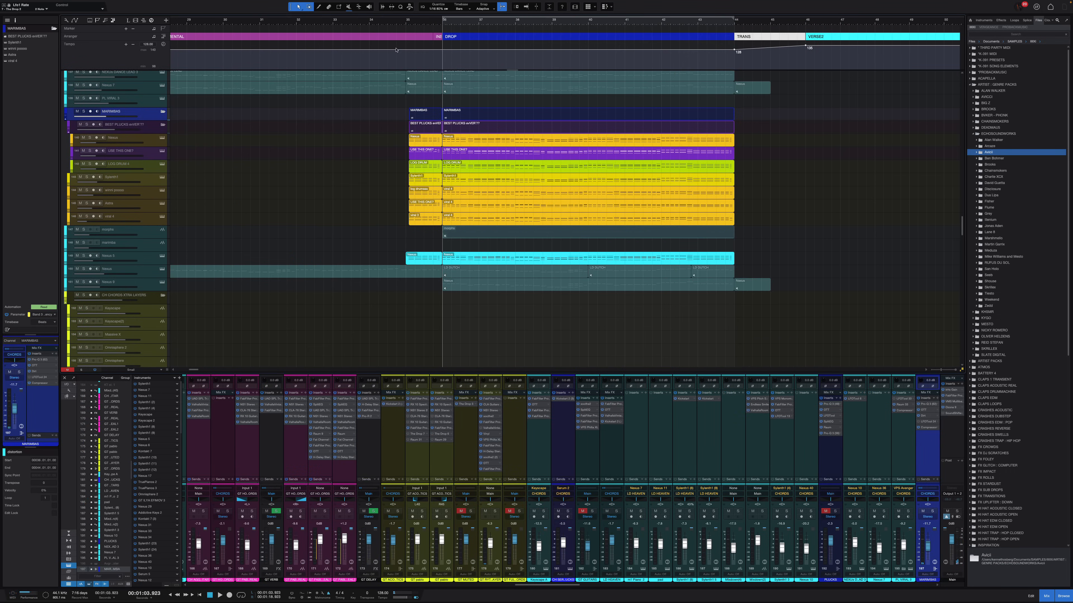
{"action": "key", "text": "s"}
Step: Play the MARIMBAS layers from before the first DROP and examine their notes, including the BEST PLUCKS evER?? folder
{"action": "scroll", "coordinate": [350, 146], "scroll_direction": "up", "scroll_amount": 5}
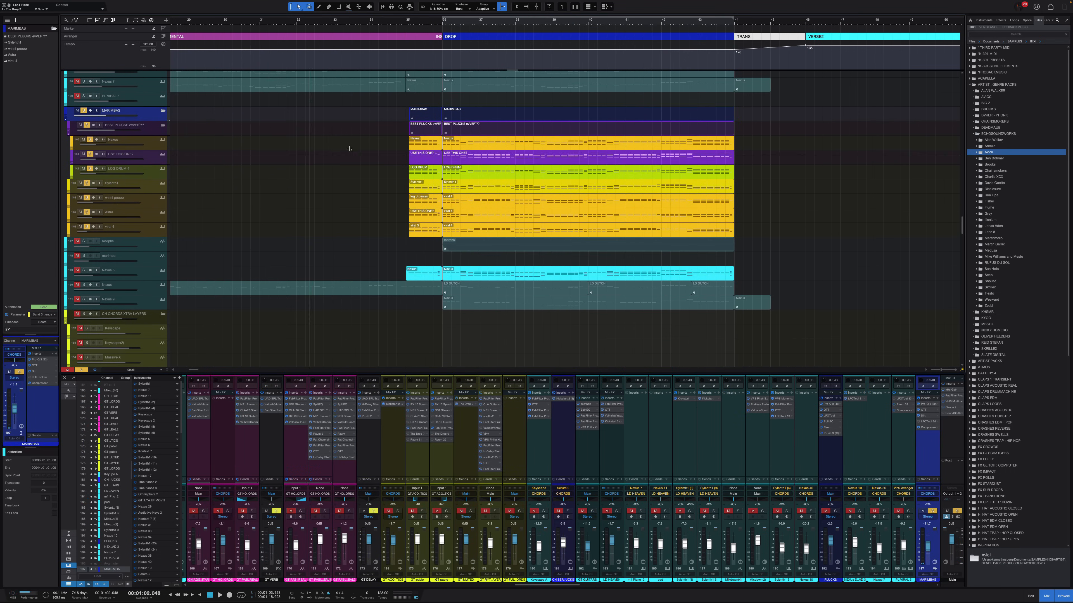
{"action": "scroll", "coordinate": [448, 169], "scroll_direction": "up", "scroll_amount": 5}
{"action": "key", "text": "space"}
{"action": "scroll", "coordinate": [439, 171], "scroll_direction": "down", "scroll_amount": 2}
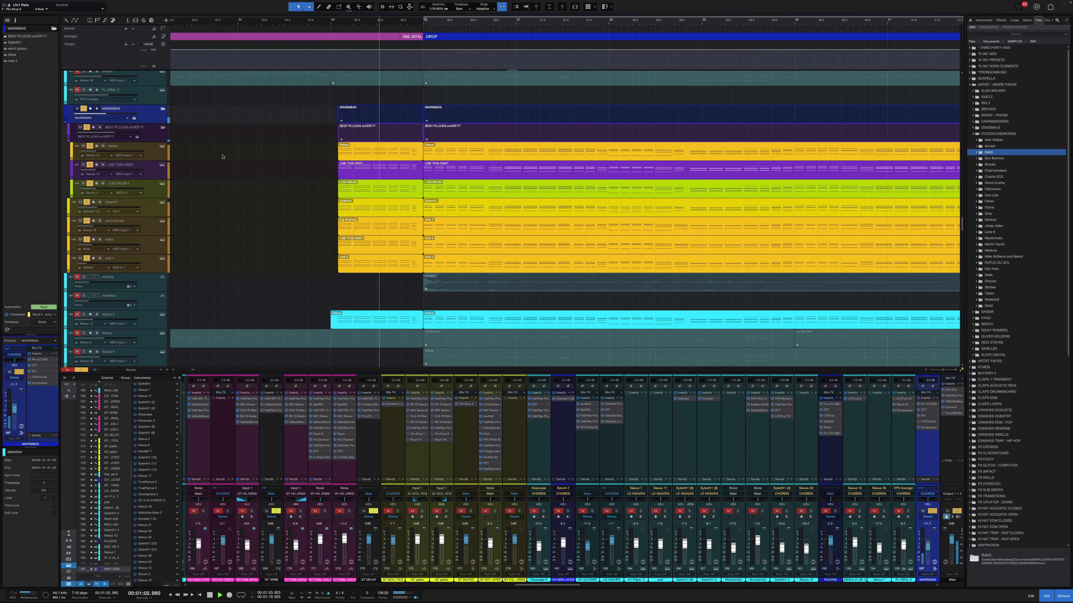
{"action": "scroll", "coordinate": [329, 202], "scroll_direction": "right", "scroll_amount": 3}
{"action": "scroll", "coordinate": [331, 203], "scroll_direction": "down", "scroll_amount": 1}
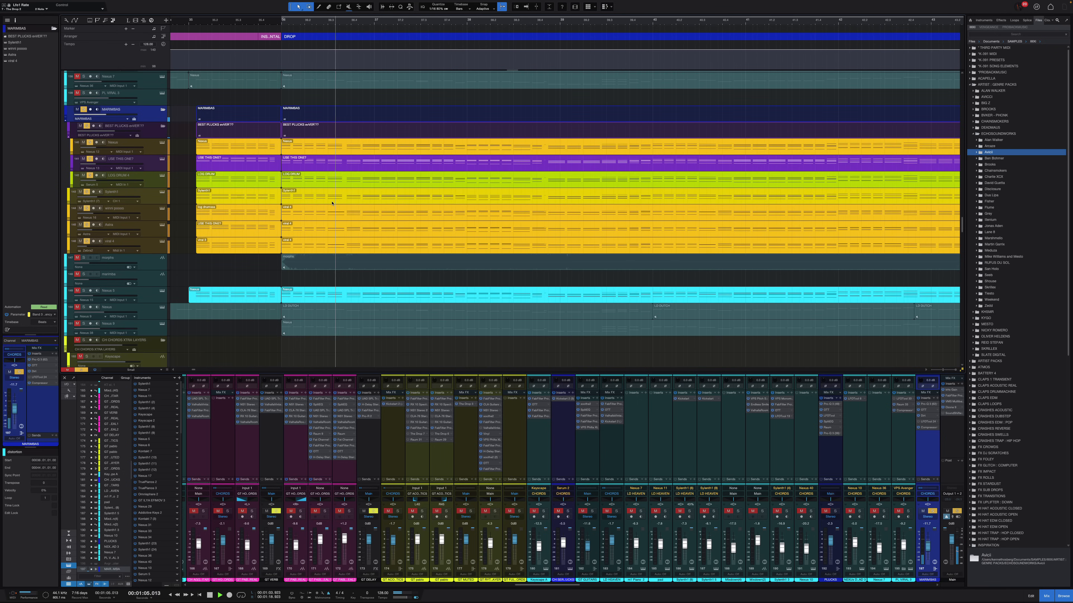
{"action": "scroll", "coordinate": [331, 203], "scroll_direction": "down", "scroll_amount": 1}
{"action": "scroll", "coordinate": [248, 191], "scroll_direction": "down", "scroll_amount": 1}
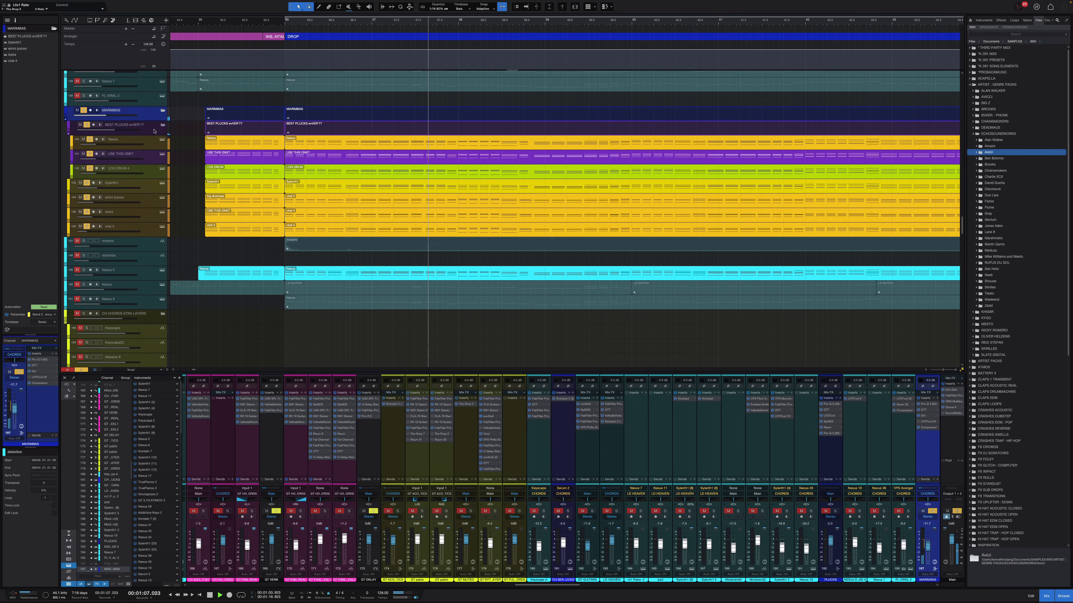
{"action": "left_click", "coordinate": [146, 133]}
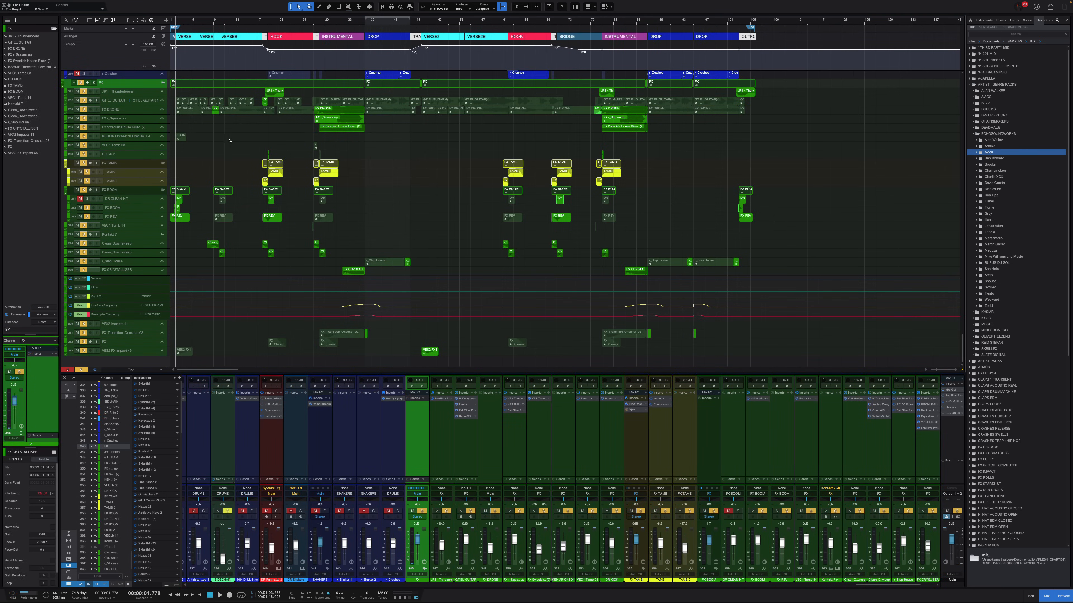
Step: Play the soloed FX folder from the beginning of the song through the first VERSE
{"action": "scroll", "coordinate": [229, 141], "scroll_direction": "up", "scroll_amount": 5}
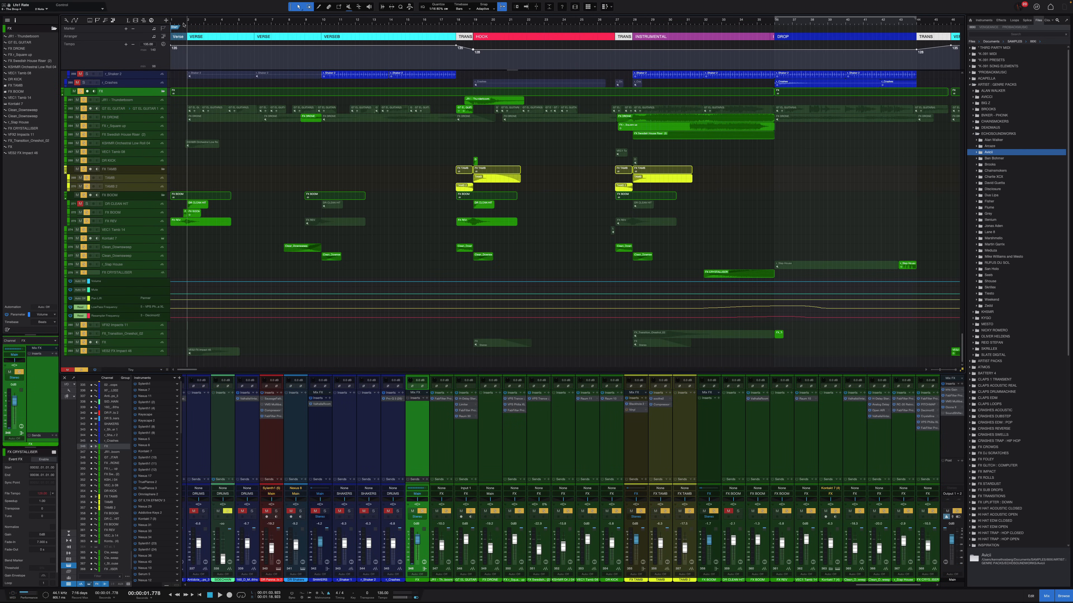
{"action": "left_click", "coordinate": [182, 24]}
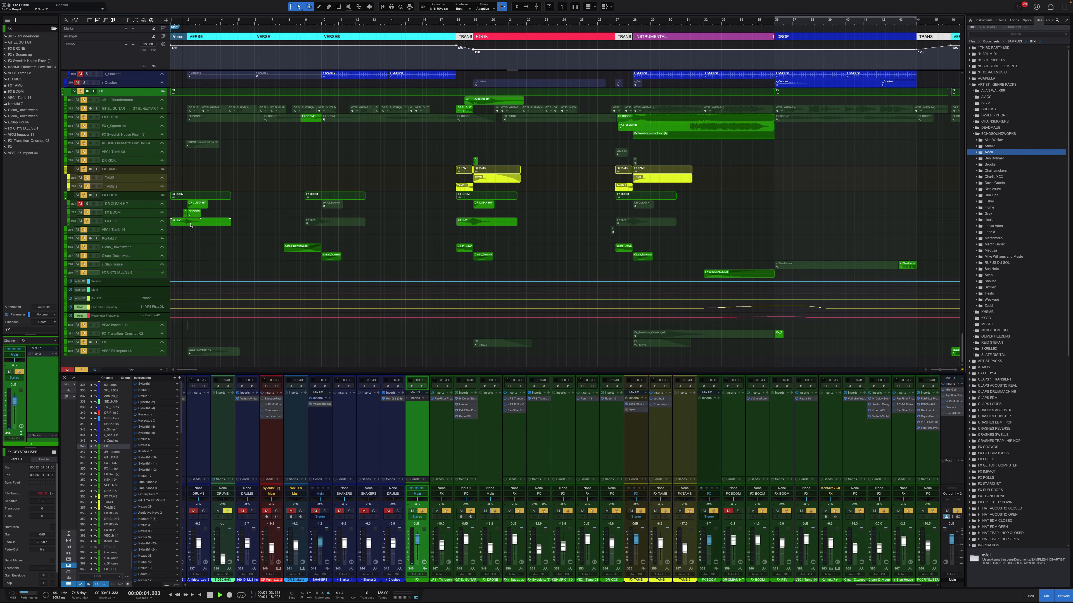
{"action": "key", "text": "space"}
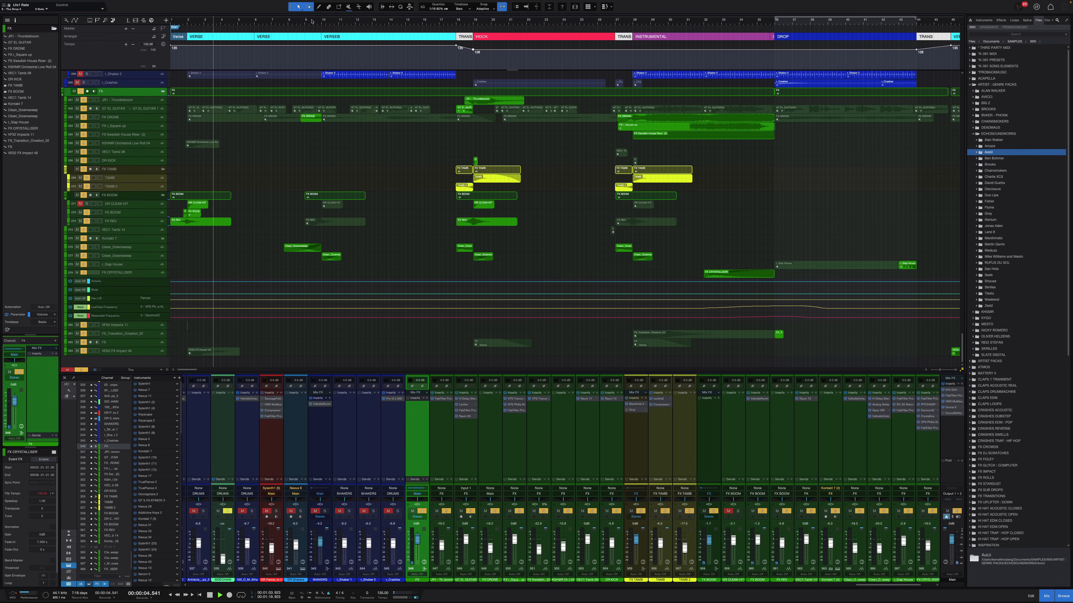
Step: Move playback to just before VERSEB and examine the FX DRONE and Clean_Downsweep layers leading into it
{"action": "left_click", "coordinate": [300, 21]}
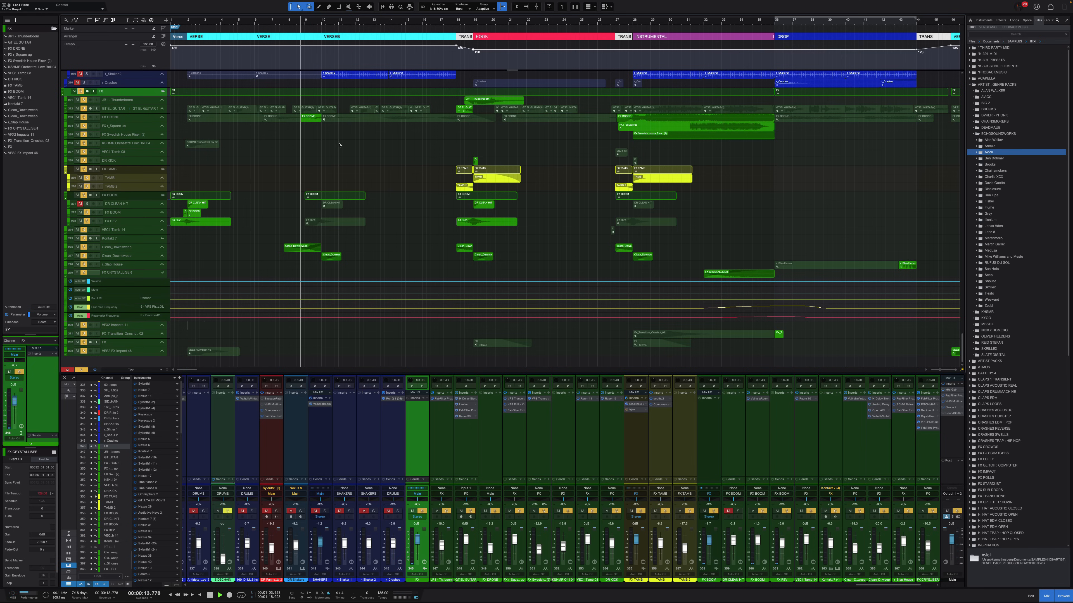
{"action": "scroll", "coordinate": [339, 144], "scroll_direction": "up", "scroll_amount": 1}
{"action": "scroll", "coordinate": [310, 121], "scroll_direction": "up", "scroll_amount": 6}
{"action": "scroll", "coordinate": [344, 133], "scroll_direction": "up", "scroll_amount": 2}
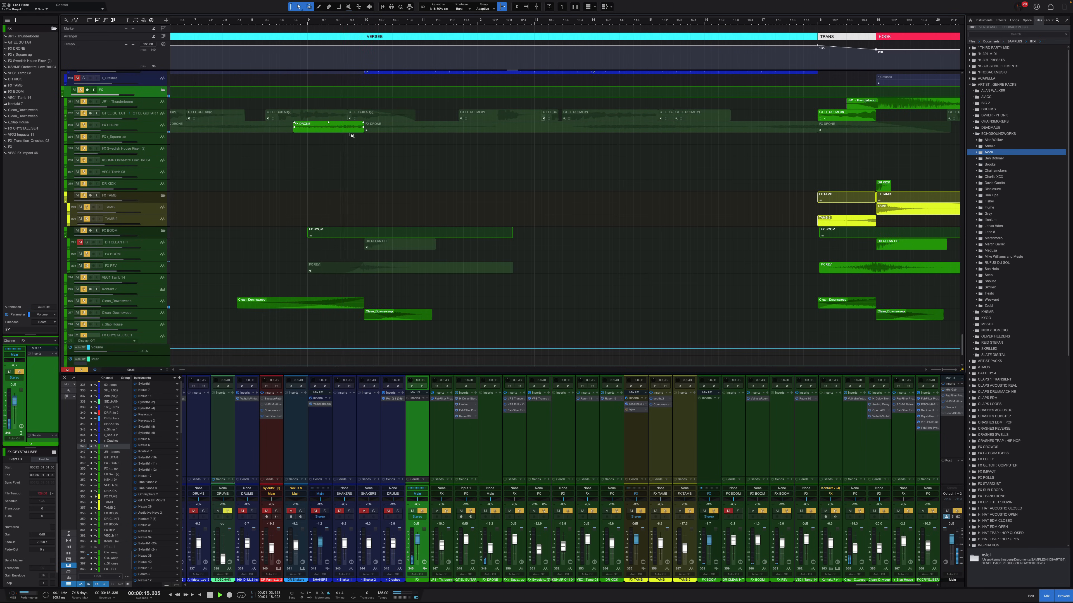
{"action": "scroll", "coordinate": [384, 316], "scroll_direction": "down", "scroll_amount": 4}
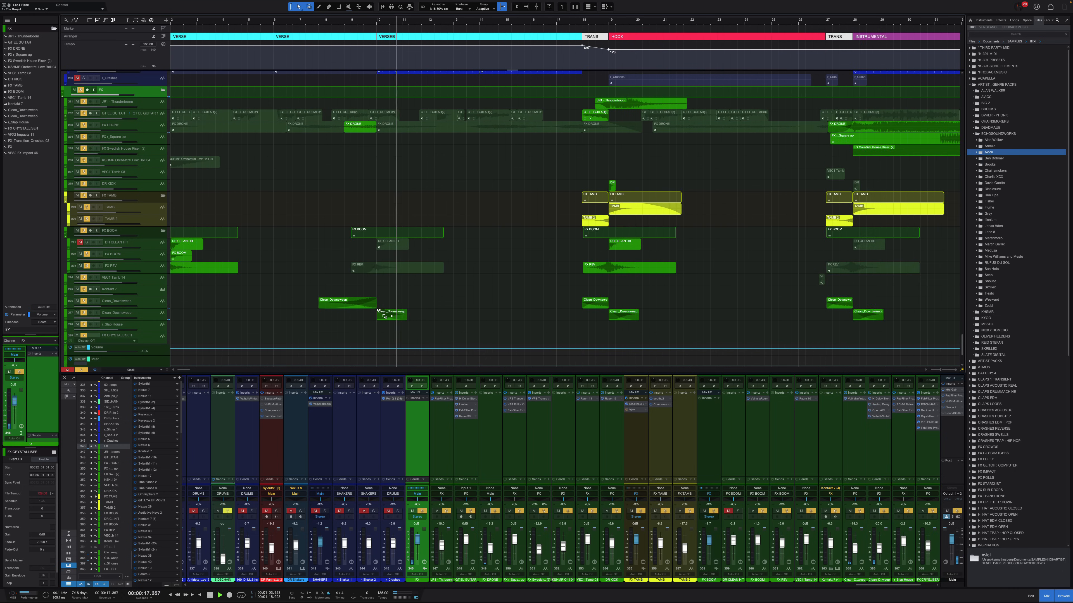
Step: Play the soloed FX layers from the TRANS section before the HOOK and examine the FX TAMB, FX BOOM and FX REV clips
{"action": "scroll", "coordinate": [385, 316], "scroll_direction": "down", "scroll_amount": 1}
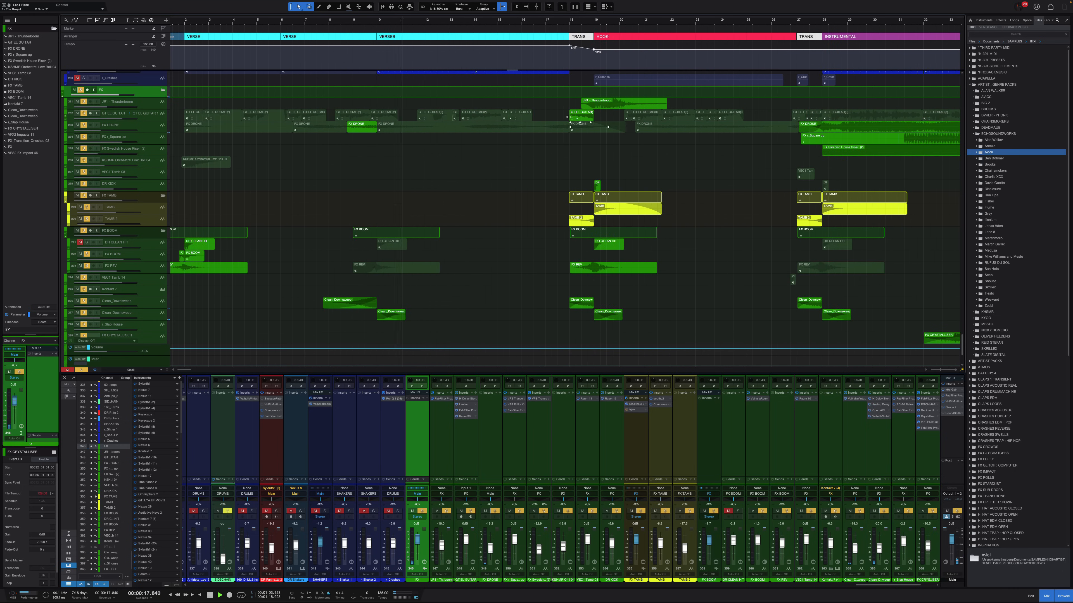
{"action": "left_click", "coordinate": [581, 22]}
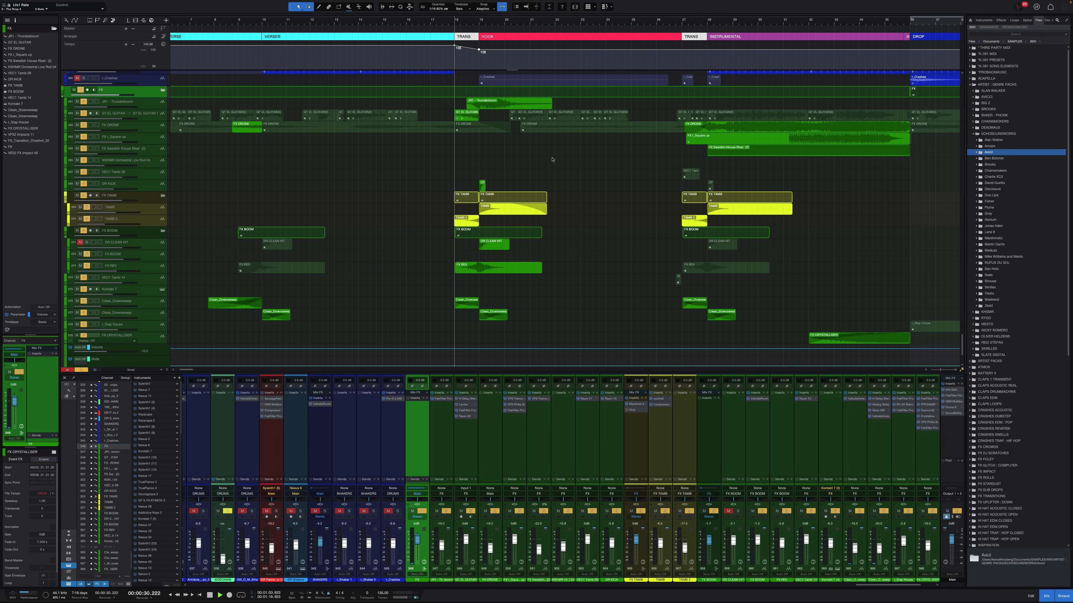
{"action": "scroll", "coordinate": [551, 160], "scroll_direction": "right", "scroll_amount": 5}
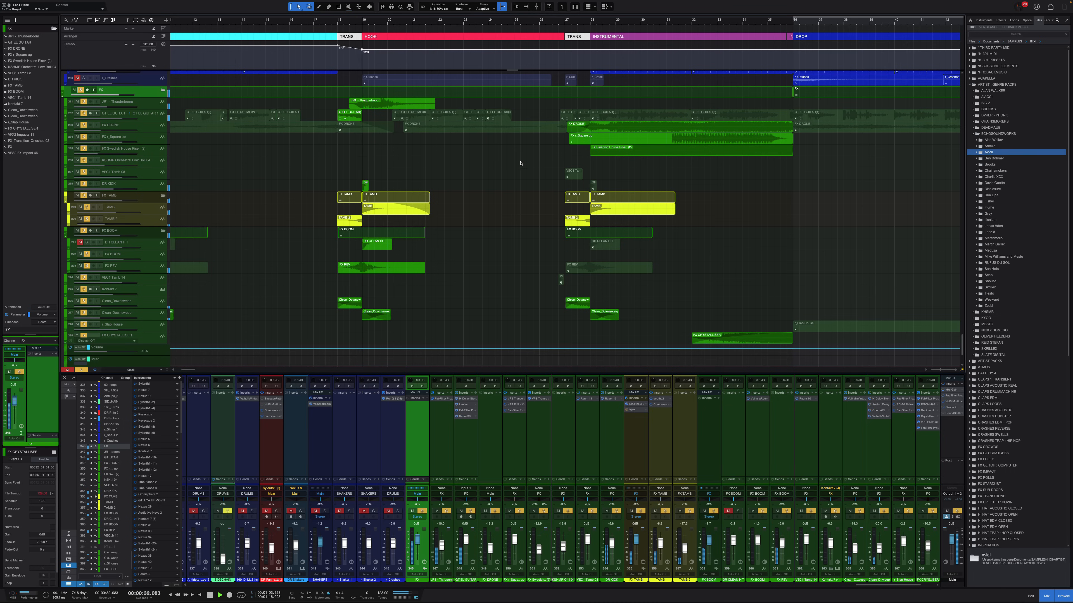
{"action": "scroll", "coordinate": [544, 173], "scroll_direction": "right", "scroll_amount": 8}
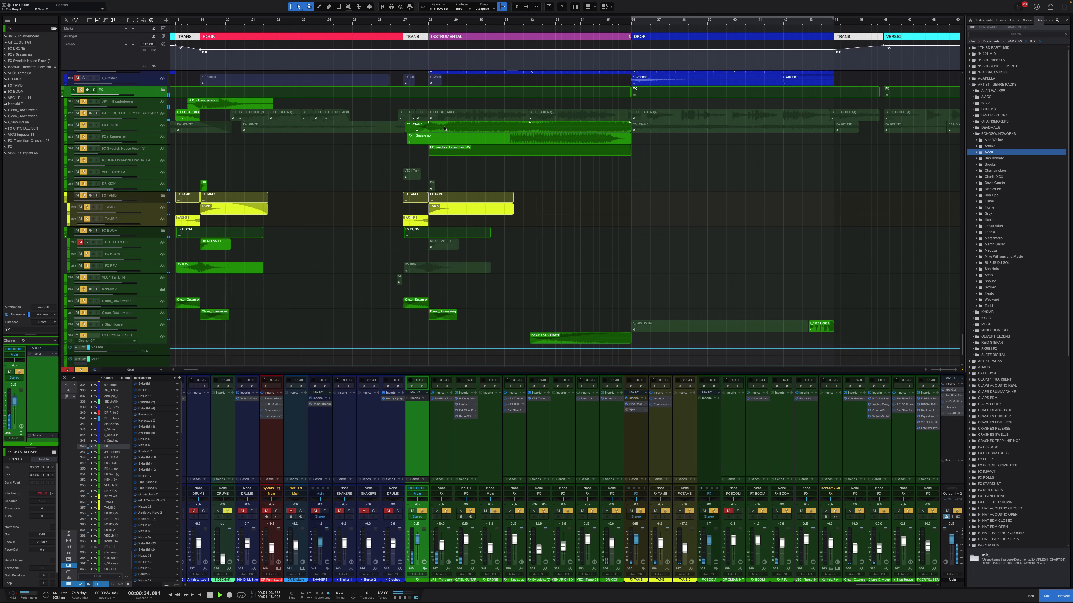
{"action": "scroll", "coordinate": [479, 183], "scroll_direction": "down", "scroll_amount": 3}
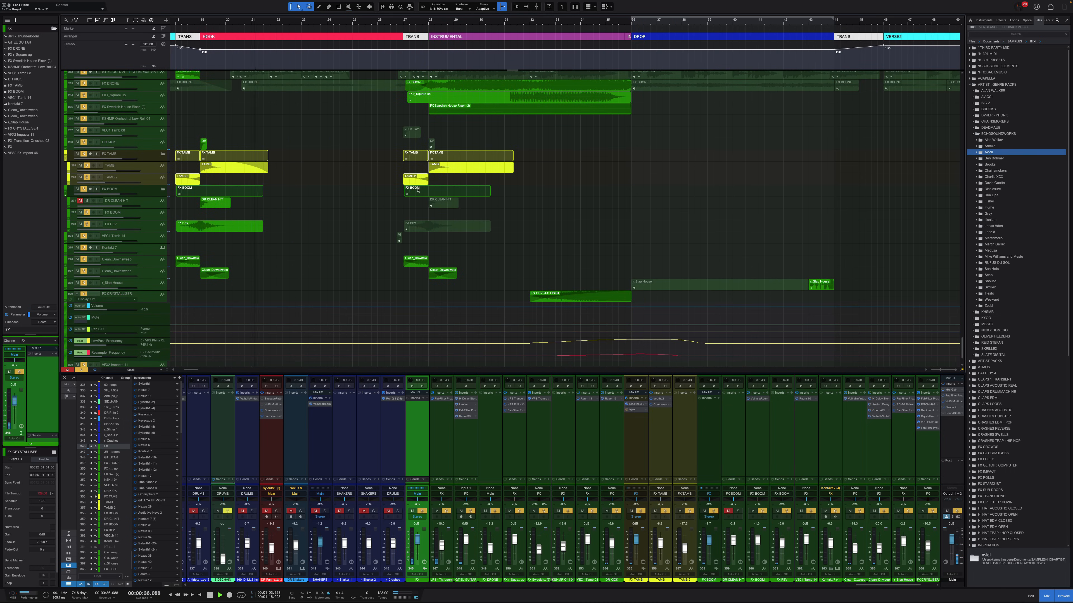
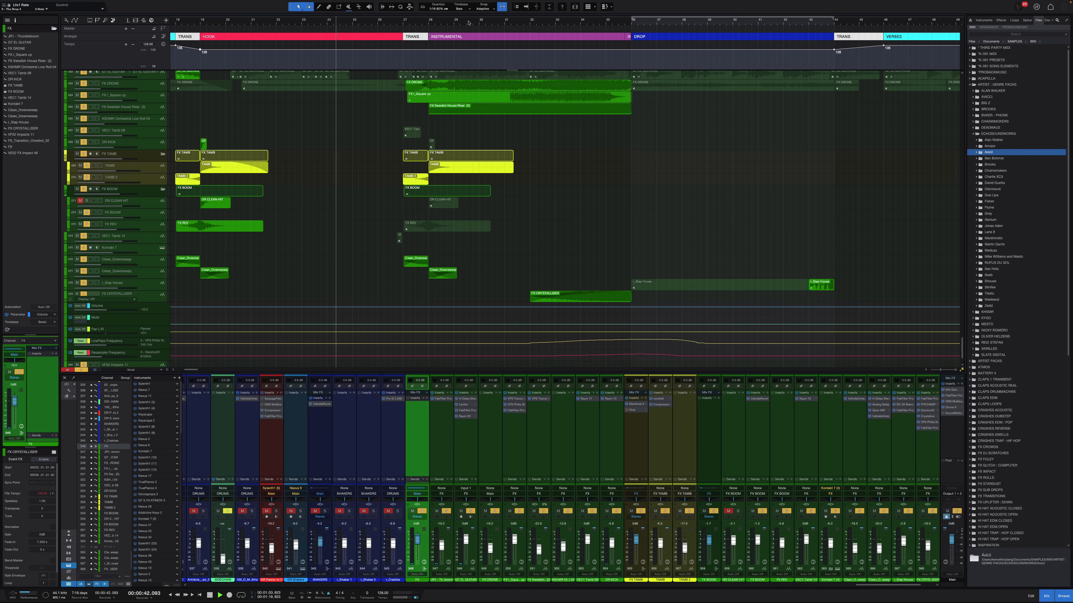
Step: Play the FX layers from midway through the INSTRUMENTAL section and examine its long riser clips
{"action": "left_click", "coordinate": [498, 21]}
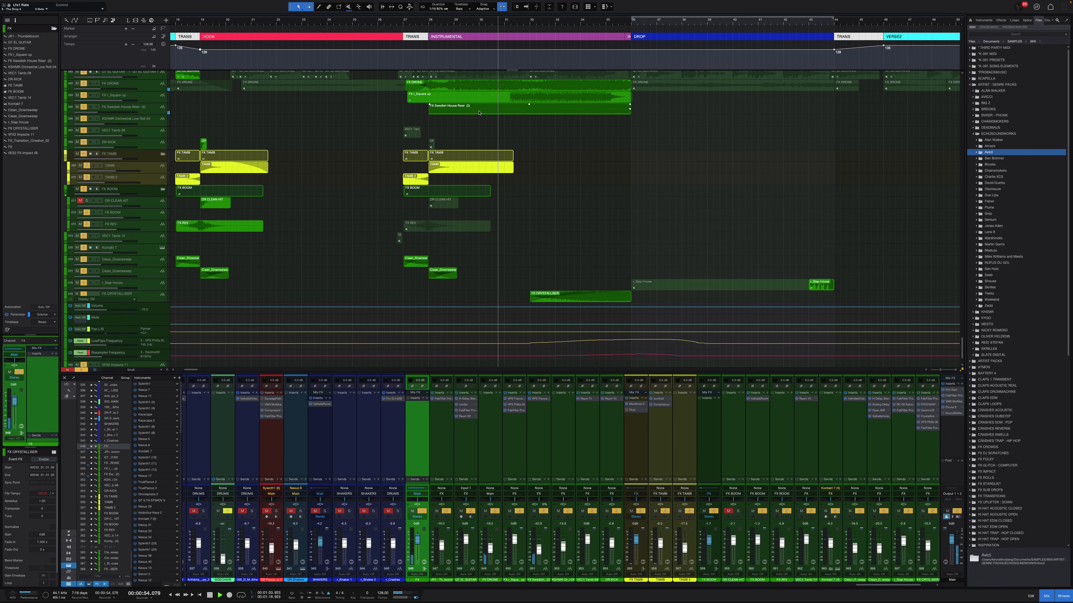
{"action": "scroll", "coordinate": [553, 104], "scroll_direction": "up", "scroll_amount": 1}
{"action": "scroll", "coordinate": [566, 119], "scroll_direction": "down", "scroll_amount": 3}
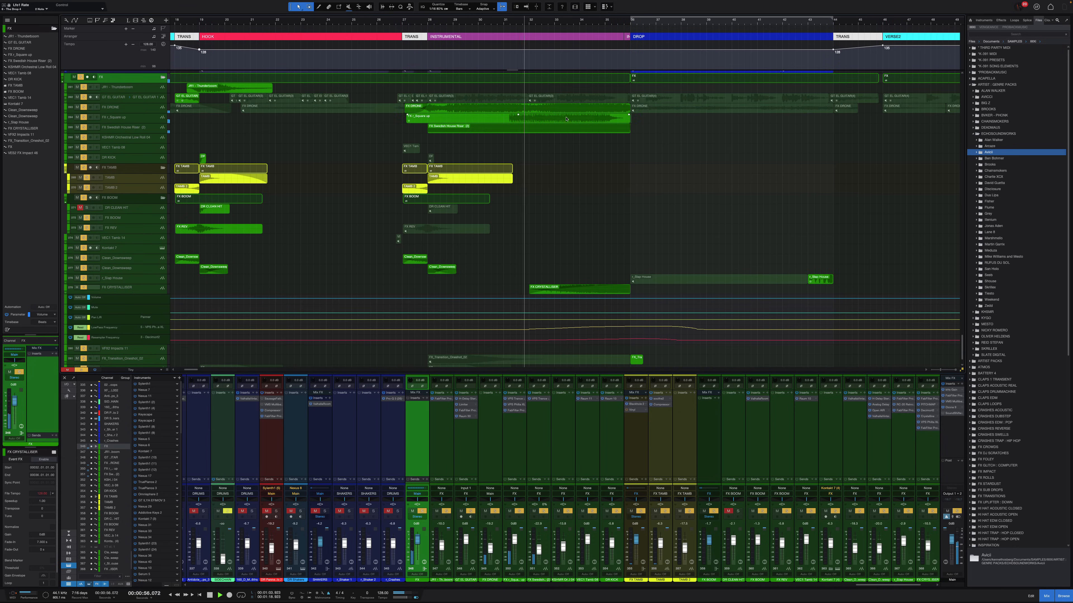
{"action": "scroll", "coordinate": [566, 120], "scroll_direction": "up", "scroll_amount": 1}
{"action": "scroll", "coordinate": [621, 225], "scroll_direction": "up", "scroll_amount": 2}
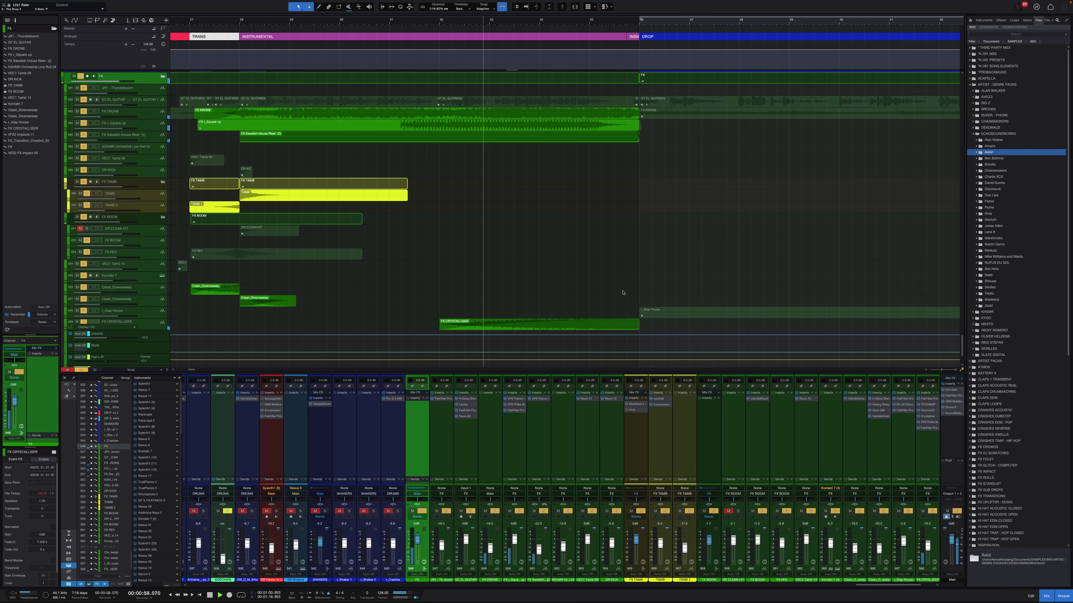
Step: Select the FX CRYSTALLISER clip, play its build-up into the DROP, and stop playback
{"action": "left_click", "coordinate": [608, 324]}
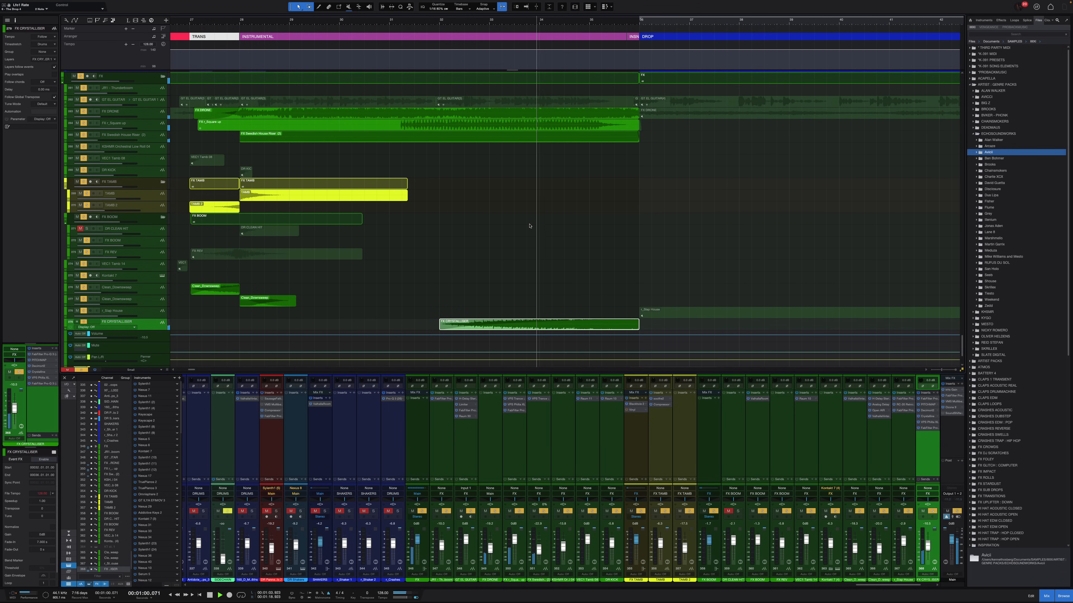
{"action": "scroll", "coordinate": [536, 215], "scroll_direction": "down", "scroll_amount": 2}
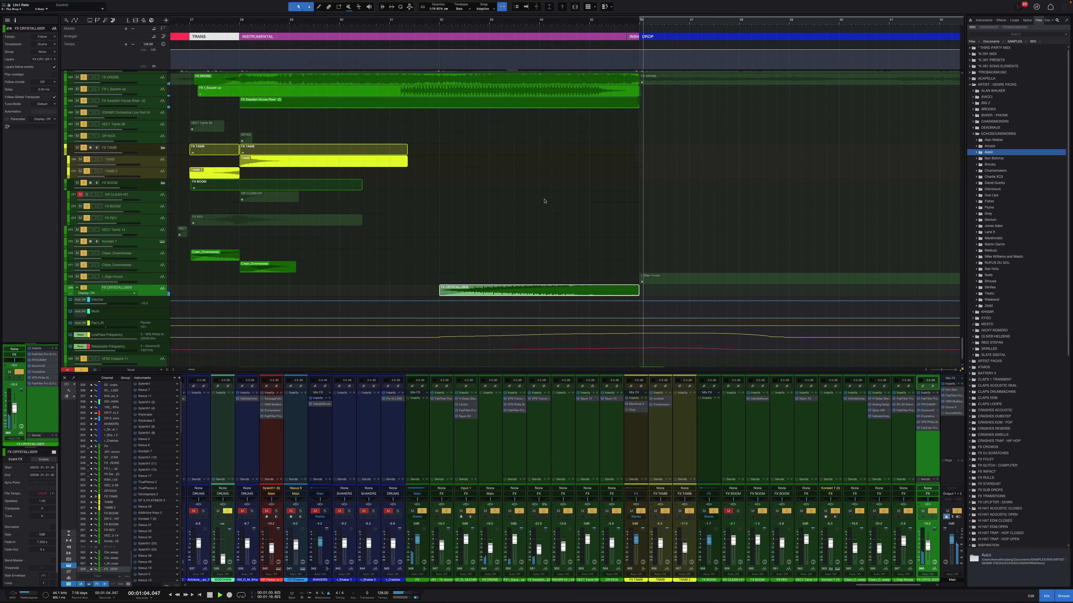
{"action": "scroll", "coordinate": [544, 200], "scroll_direction": "down", "scroll_amount": 1}
{"action": "scroll", "coordinate": [468, 133], "scroll_direction": "up", "scroll_amount": 2}
{"action": "key", "text": "space"}
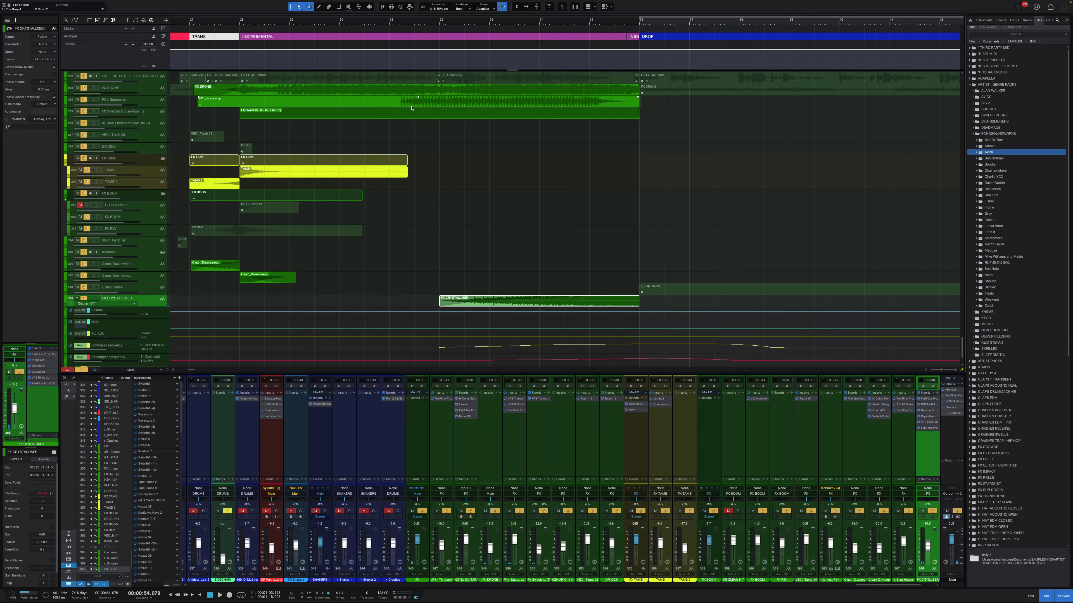
Step: Solo the FX I_Square up track in the INSTRUMENTAL section and enlarge the track rows
{"action": "left_click", "coordinate": [413, 106]}
{"action": "key", "text": "shift+e"}
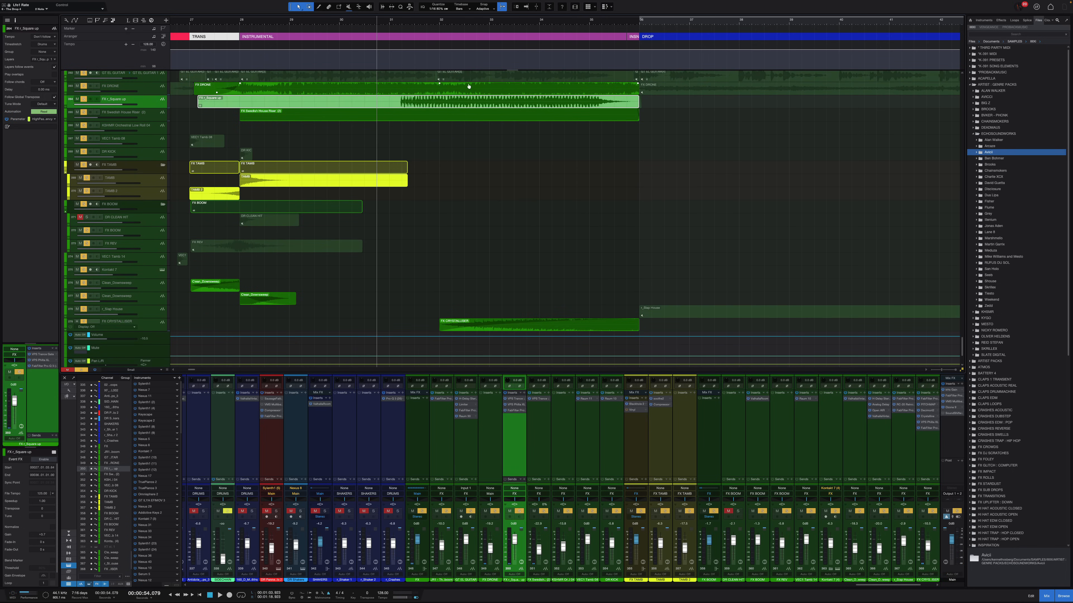
{"action": "scroll", "coordinate": [493, 158], "scroll_direction": "down", "scroll_amount": 1}
{"action": "key", "text": "shift+e"}
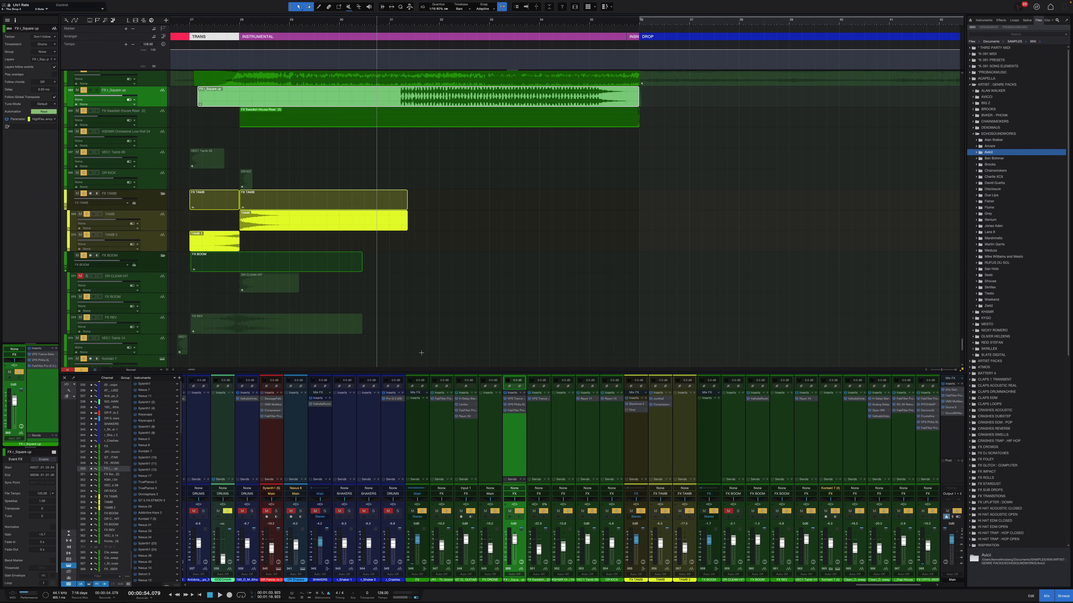
{"action": "key", "text": "shift+w"}
{"action": "scroll", "coordinate": [415, 148], "scroll_direction": "down", "scroll_amount": 4}
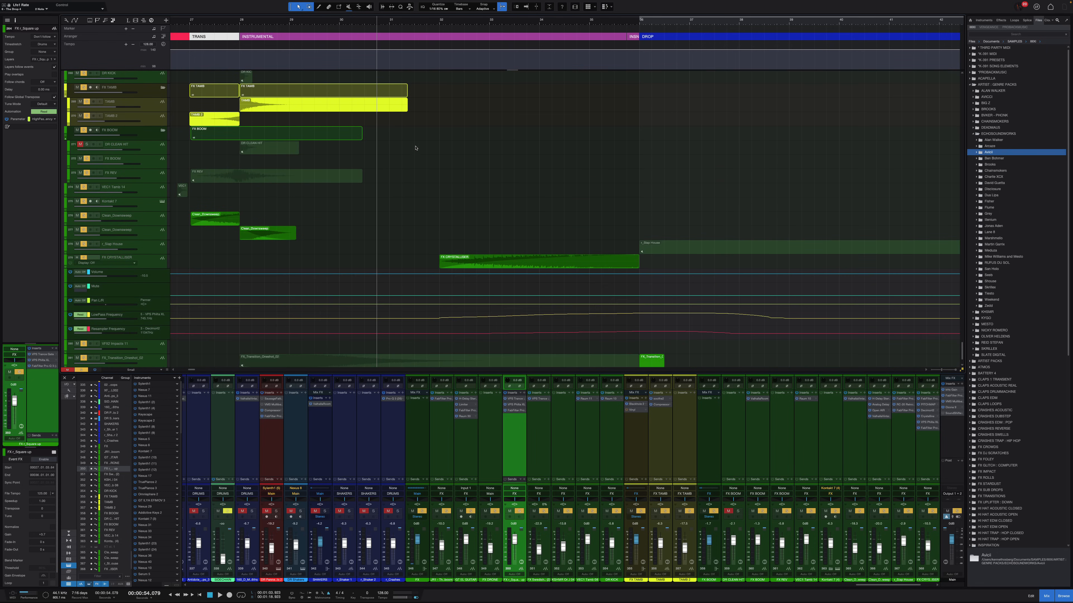
{"action": "scroll", "coordinate": [420, 155], "scroll_direction": "up", "scroll_amount": 10}
{"action": "key", "text": "s"}
{"action": "key", "text": "shift+e"}
{"action": "key", "text": "shift+e"}
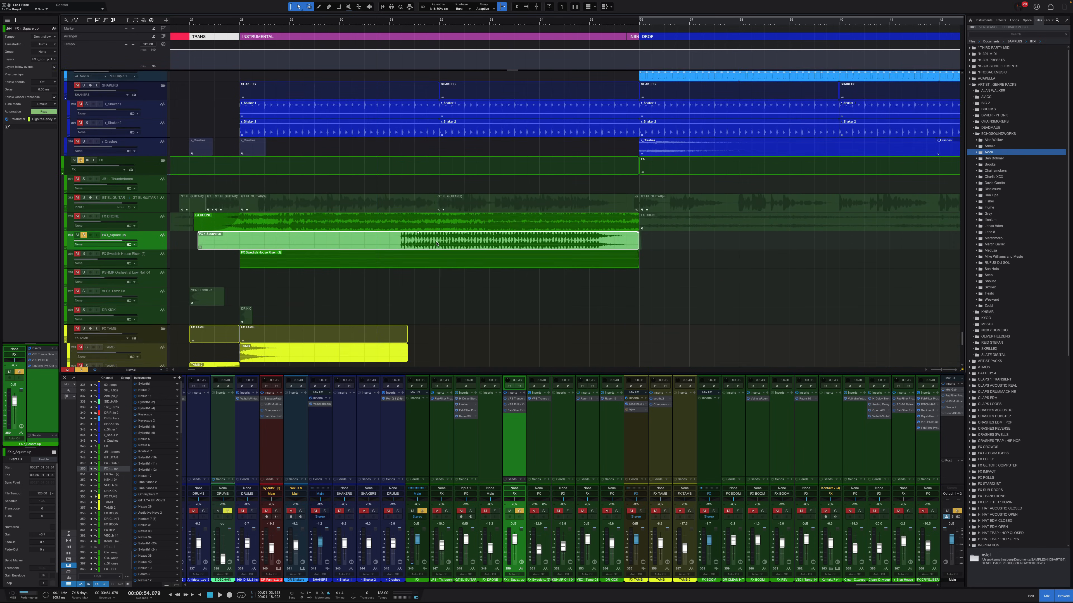
Step: Audition the soloed FX I_Square up layer, find the FX CRYSTALLISER track with its automation, and stop playback
{"action": "scroll", "coordinate": [365, 213], "scroll_direction": "down", "scroll_amount": 7}
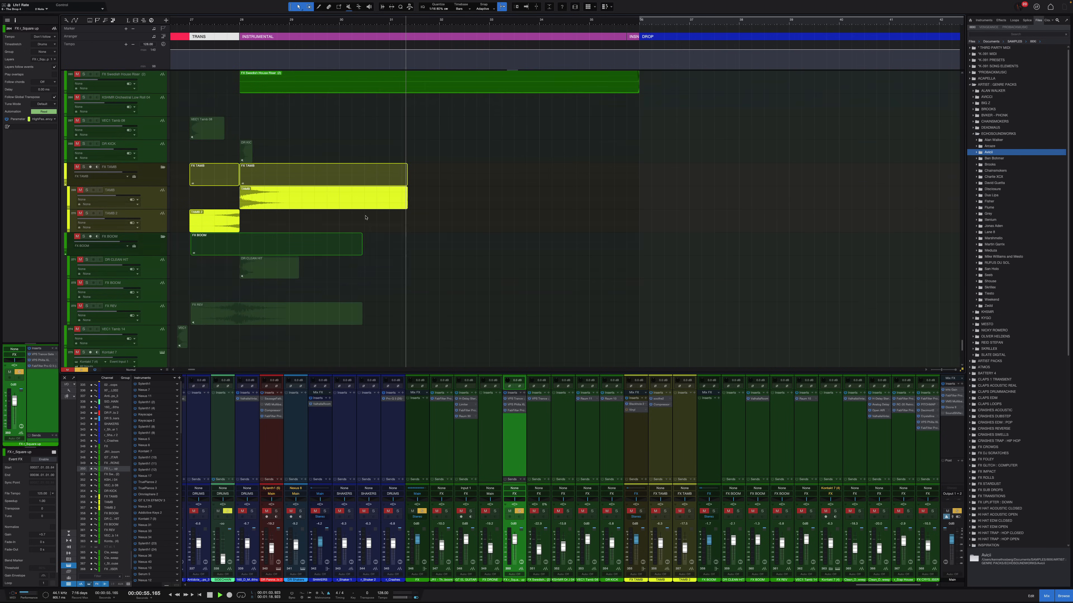
{"action": "scroll", "coordinate": [366, 213], "scroll_direction": "up", "scroll_amount": 3}
{"action": "scroll", "coordinate": [365, 215], "scroll_direction": "down", "scroll_amount": 20}
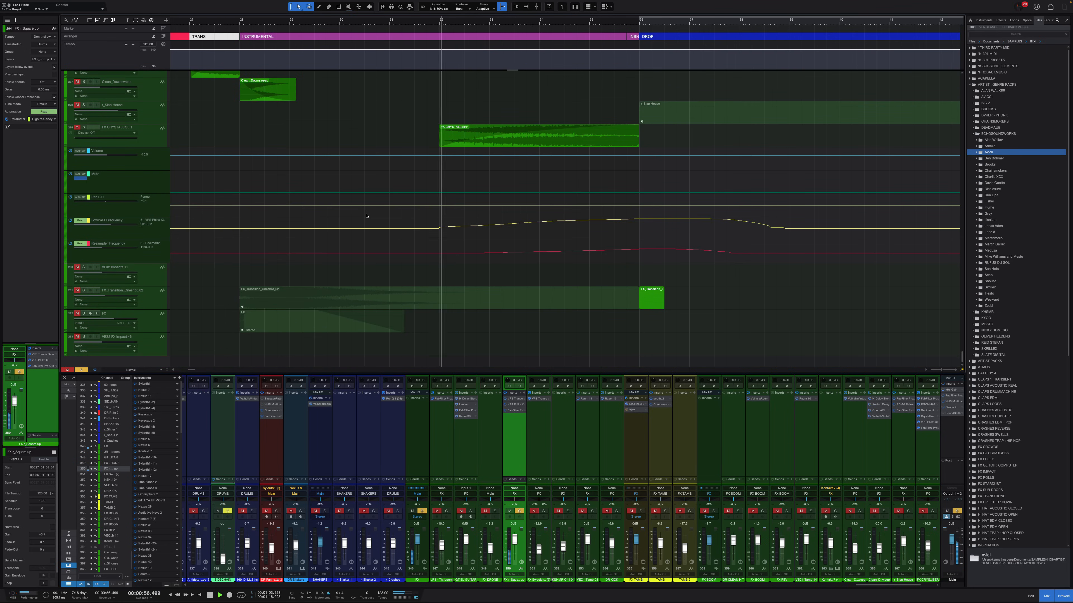
{"action": "scroll", "coordinate": [367, 216], "scroll_direction": "up", "scroll_amount": 2}
{"action": "key", "text": "space"}
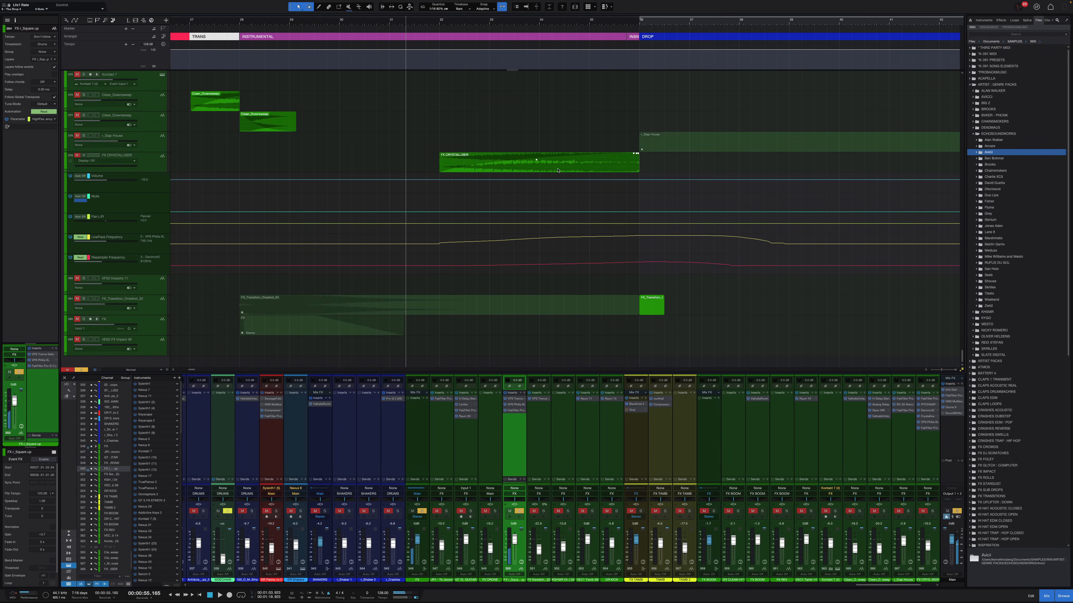
Step: Solo the FX CRYSTALLISER track and audition it from the start of its clip
{"action": "left_click", "coordinate": [560, 171]}
{"action": "key", "text": "s"}
{"action": "key", "text": "shift+e"}
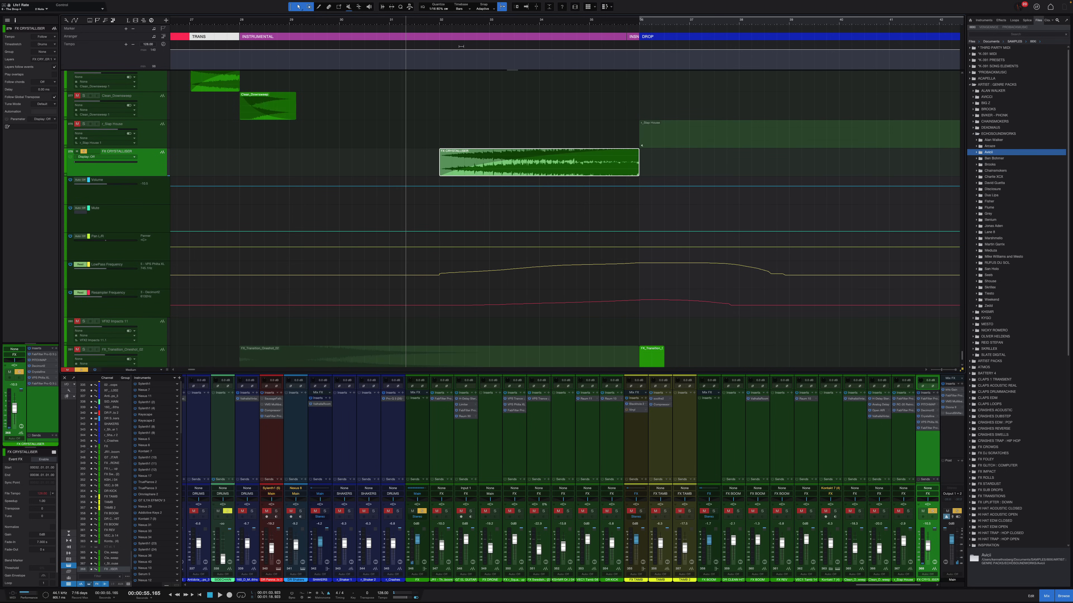
{"action": "left_click", "coordinate": [443, 21]}
{"action": "key", "text": "shift+w"}
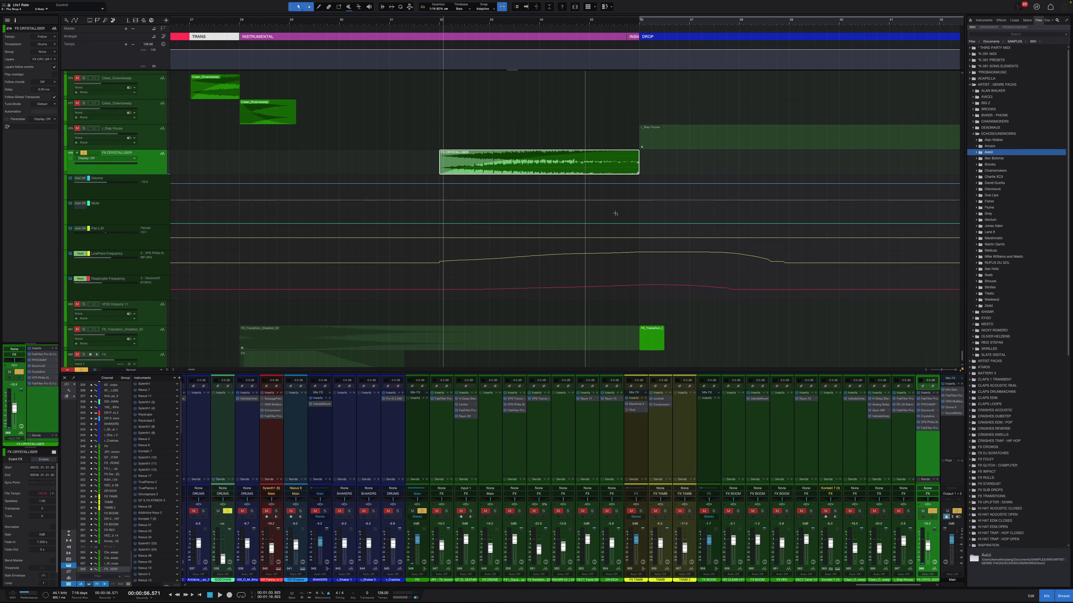
Step: Open the PITCHMAP and Decimort 2 plug-ins of the FX CRYSTALLISER track and arrange their windows clear of its clip
{"action": "left_click", "coordinate": [925, 405]}
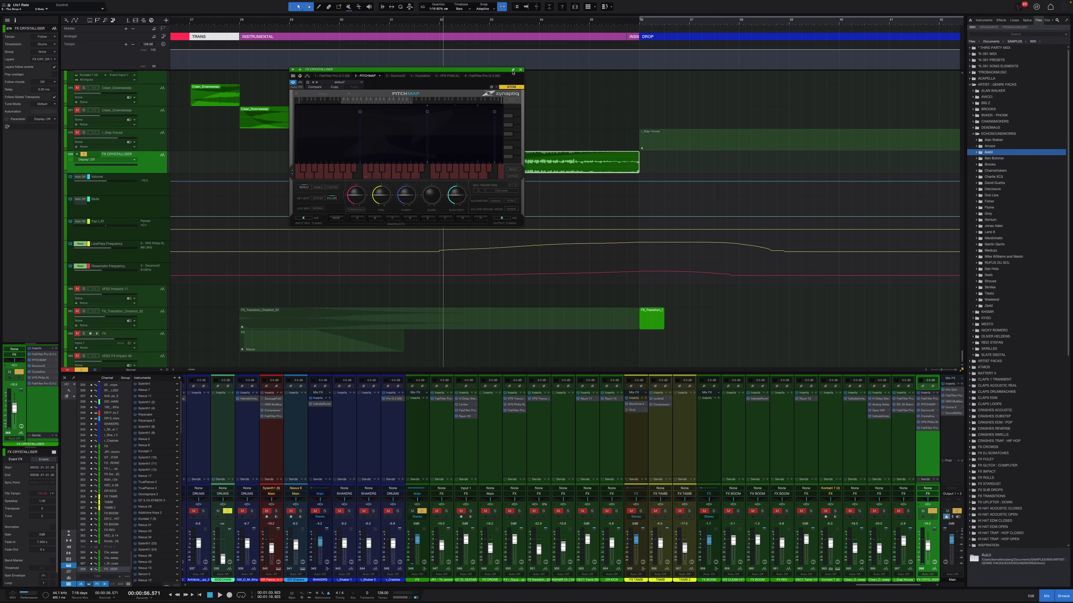
{"action": "left_click_drag", "start_coordinate": [513, 72], "coordinate": [385, 64]}
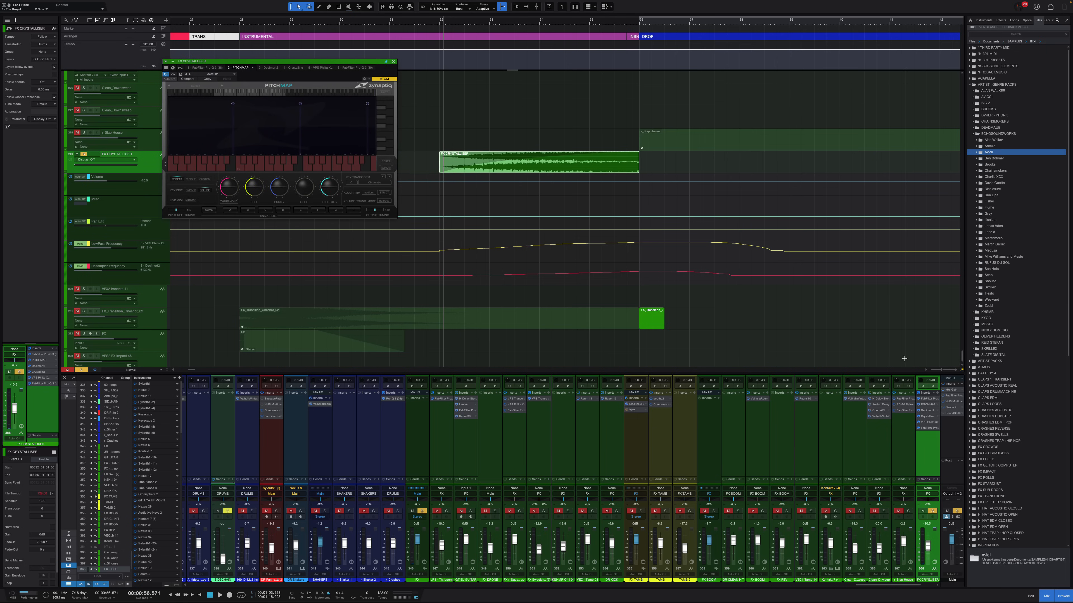
{"action": "left_click", "coordinate": [925, 410]}
{"action": "left_click_drag", "start_coordinate": [501, 71], "coordinate": [634, 274]}
{"action": "scroll", "coordinate": [562, 261], "scroll_direction": "down", "scroll_amount": 1}
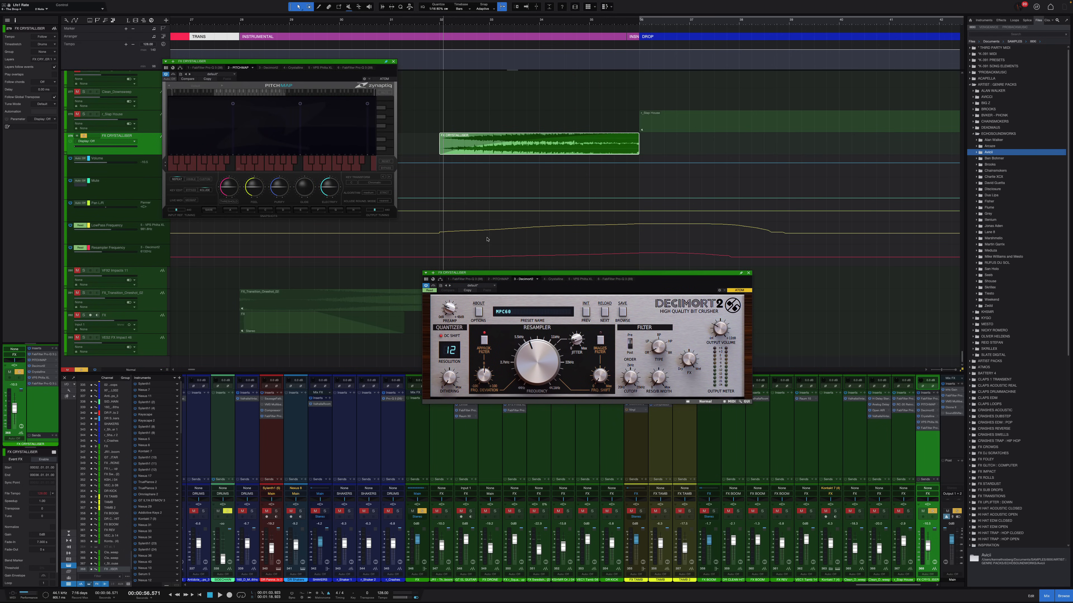
{"action": "left_click", "coordinate": [927, 416]}
{"action": "left_click_drag", "start_coordinate": [538, 285], "coordinate": [348, 312]}
{"action": "left_click", "coordinate": [336, 305]}
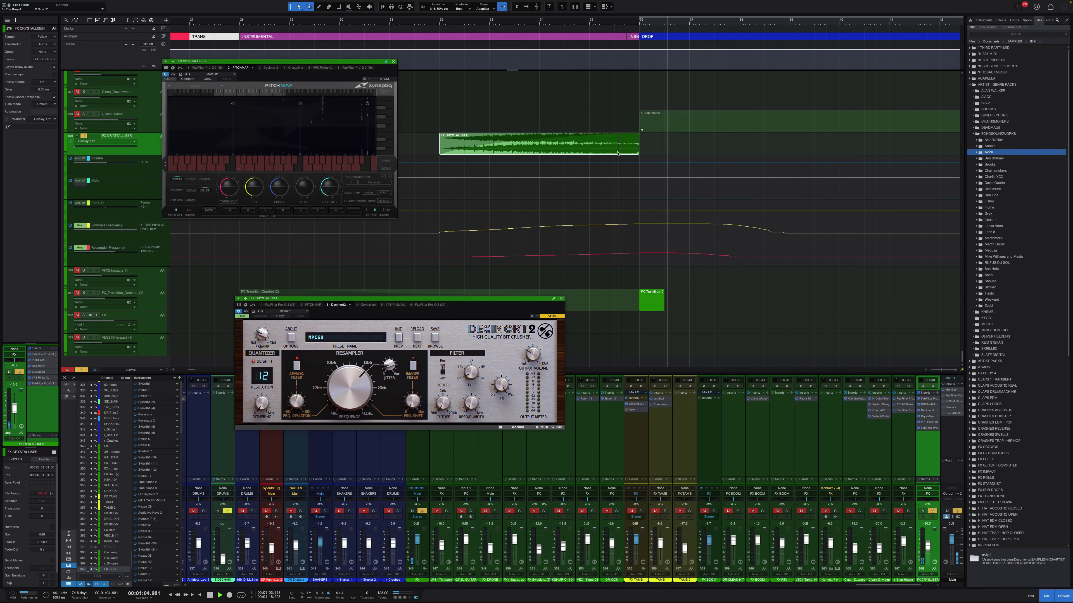
Step: Move playback to just before the I_Slap House clip at the end of the DROP and close the PITCHMAP window
{"action": "scroll", "coordinate": [663, 184], "scroll_direction": "right", "scroll_amount": 4}
{"action": "scroll", "coordinate": [505, 169], "scroll_direction": "down", "scroll_amount": 1}
{"action": "scroll", "coordinate": [504, 170], "scroll_direction": "down", "scroll_amount": 3}
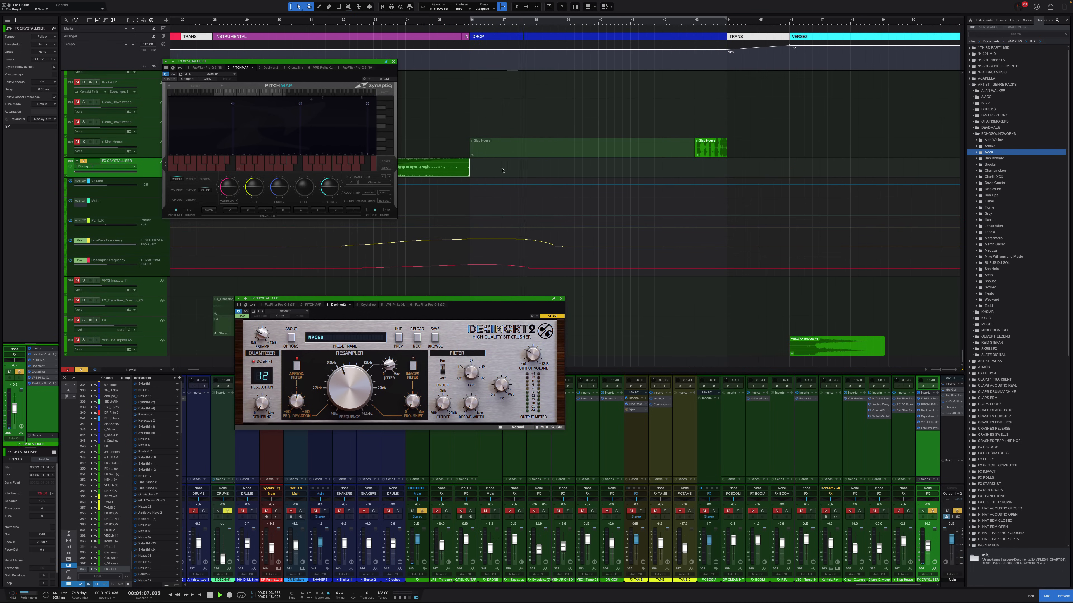
{"action": "scroll", "coordinate": [509, 171], "scroll_direction": "left", "scroll_amount": 3}
{"action": "scroll", "coordinate": [531, 177], "scroll_direction": "right", "scroll_amount": 4}
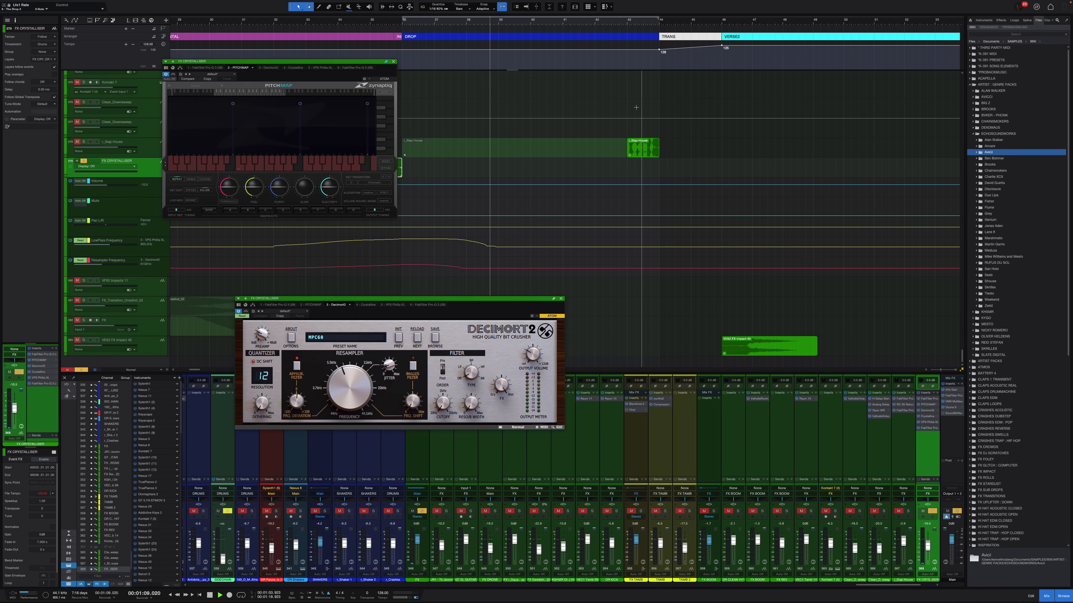
{"action": "left_click", "coordinate": [626, 21]}
{"action": "left_click", "coordinate": [393, 61]}
{"action": "key", "text": "z"}
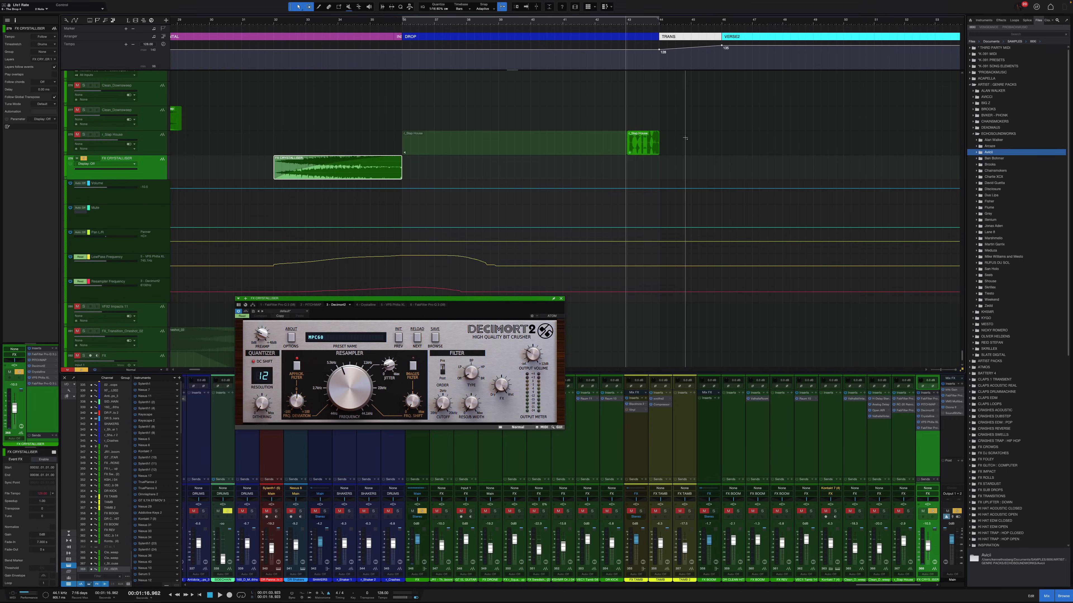
Step: Solo and audition the I_Slap House clip with its Pro-Q equalizer in view, and close the plug-in window
{"action": "left_click", "coordinate": [522, 149]}
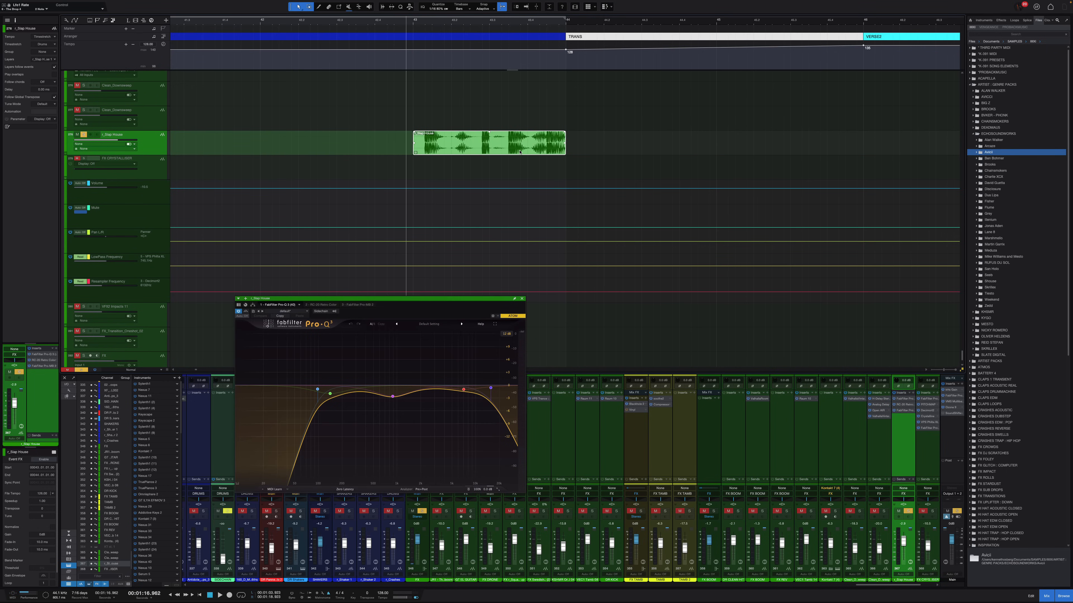
{"action": "key", "text": "space"}
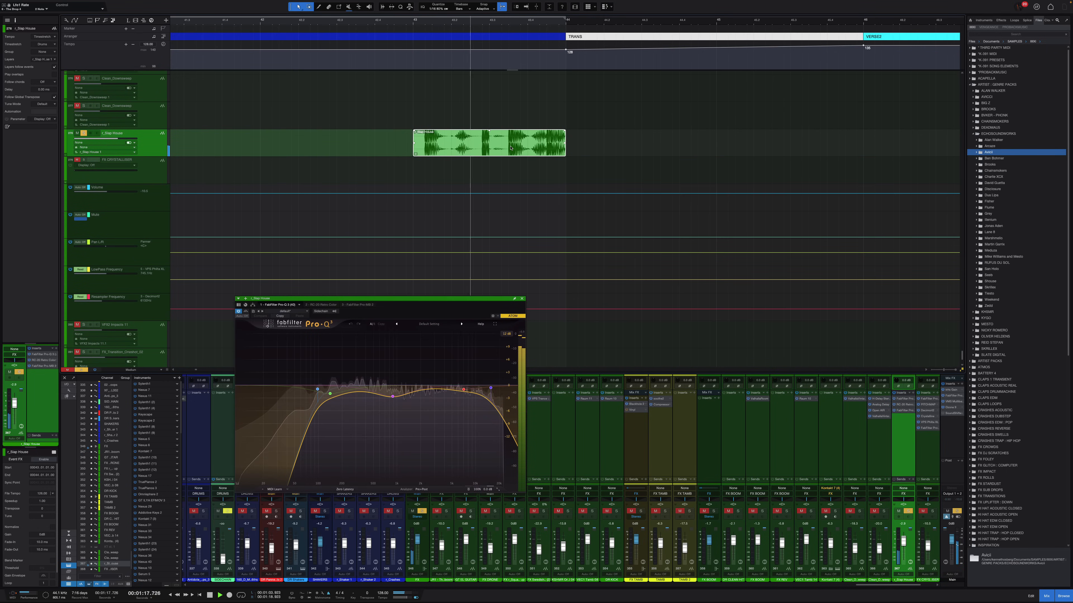
{"action": "key", "text": "space"}
{"action": "key", "text": "z"}
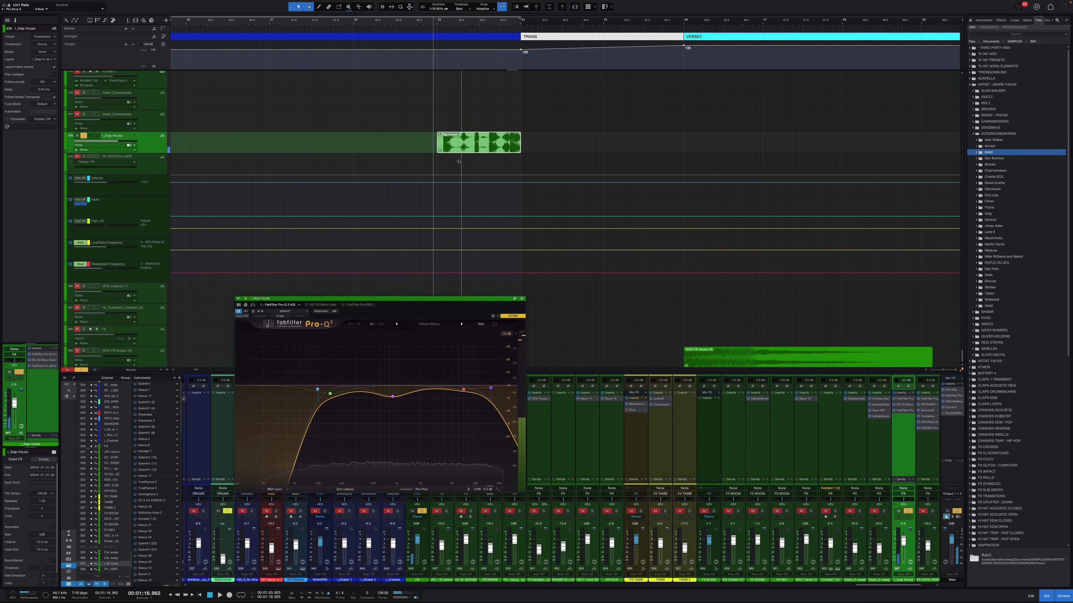
{"action": "left_click", "coordinate": [521, 298]}
Step: Play the I_Slap House clip without the solo, leading into the TRANS section before the second verse
{"action": "scroll", "coordinate": [466, 137], "scroll_direction": "down", "scroll_amount": 1}
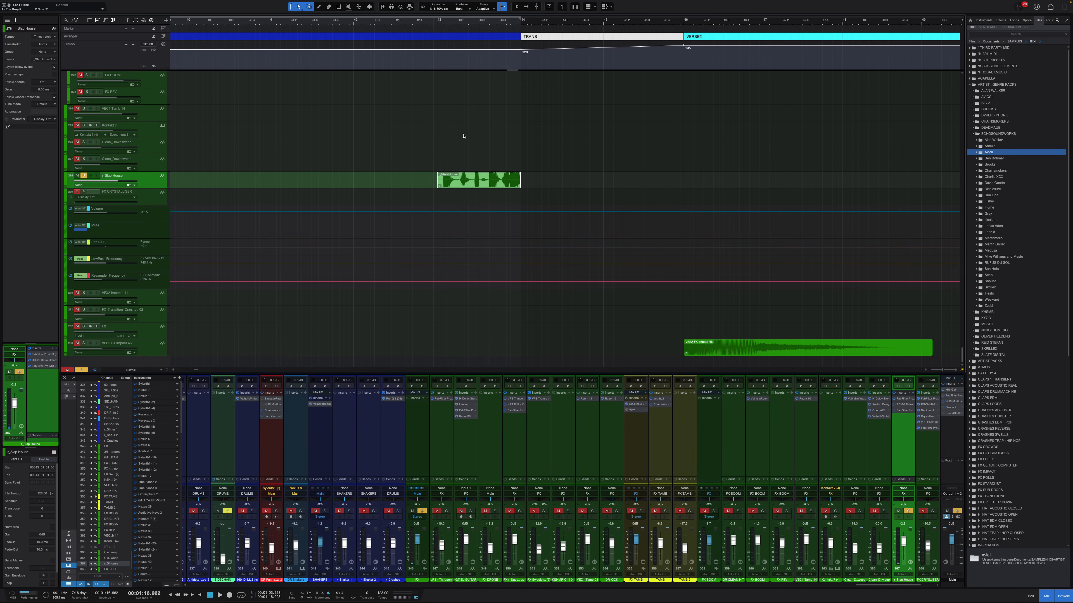
{"action": "scroll", "coordinate": [477, 154], "scroll_direction": "left", "scroll_amount": 5}
{"action": "key", "text": "z"}
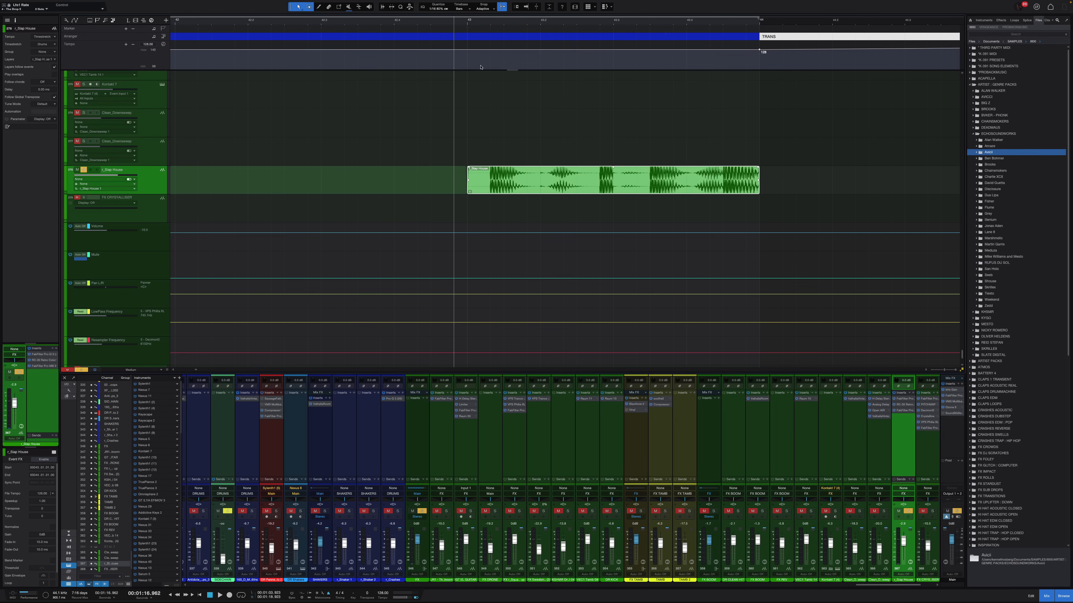
{"action": "key", "text": "z"}
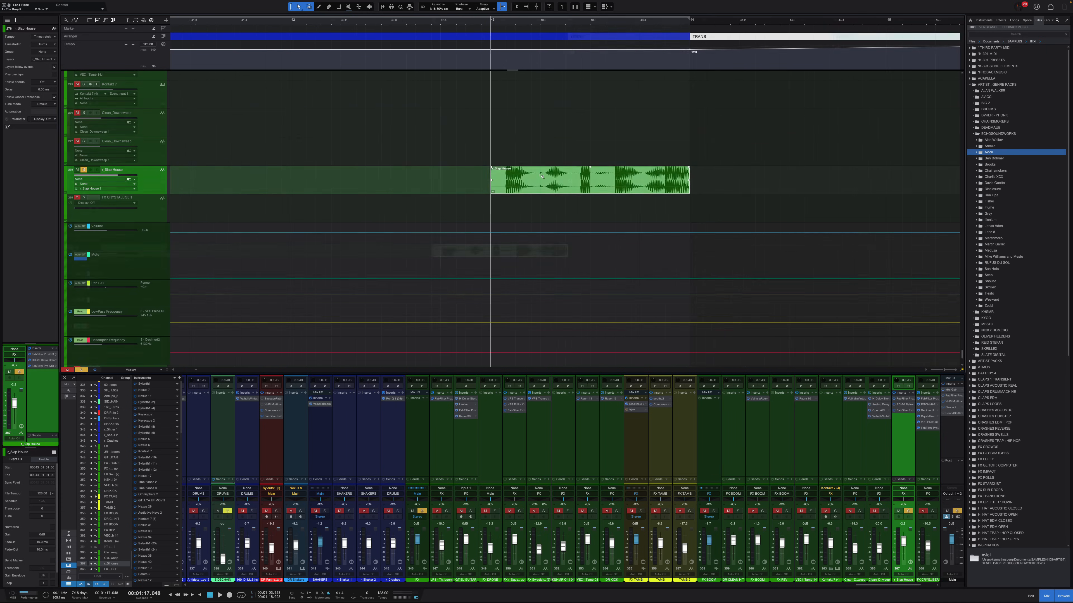
{"action": "scroll", "coordinate": [569, 181], "scroll_direction": "up", "scroll_amount": 2}
{"action": "scroll", "coordinate": [570, 181], "scroll_direction": "right", "scroll_amount": 4}
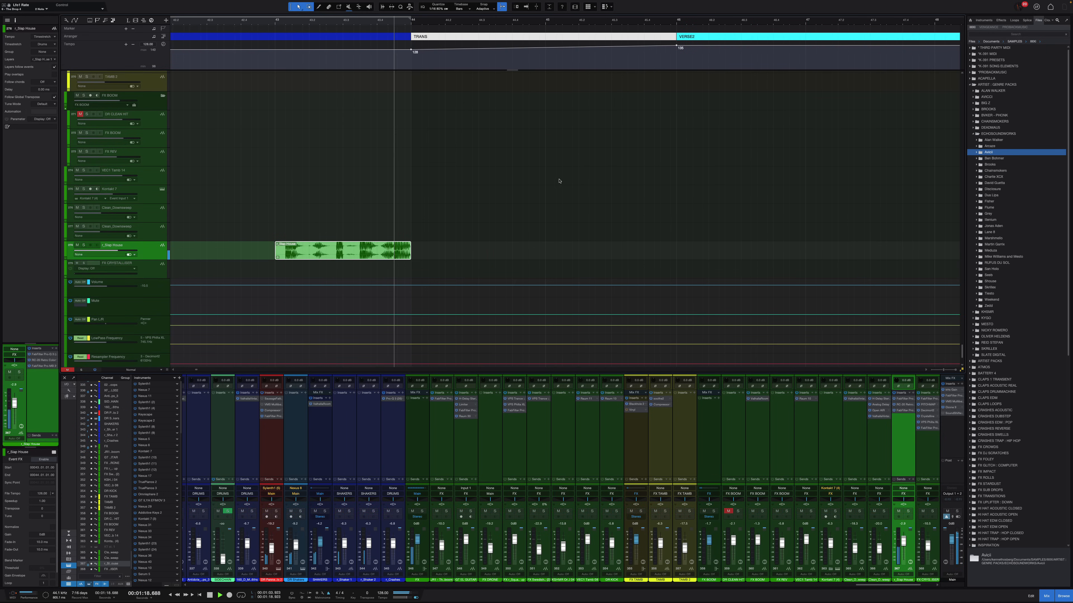
Step: Stop playback, examine the FX clips across the whole arrangement, and place the playback position just before the OUTRO
{"action": "scroll", "coordinate": [558, 181], "scroll_direction": "down", "scroll_amount": 1}
{"action": "scroll", "coordinate": [553, 181], "scroll_direction": "down", "scroll_amount": 5}
{"action": "scroll", "coordinate": [594, 184], "scroll_direction": "right", "scroll_amount": 10}
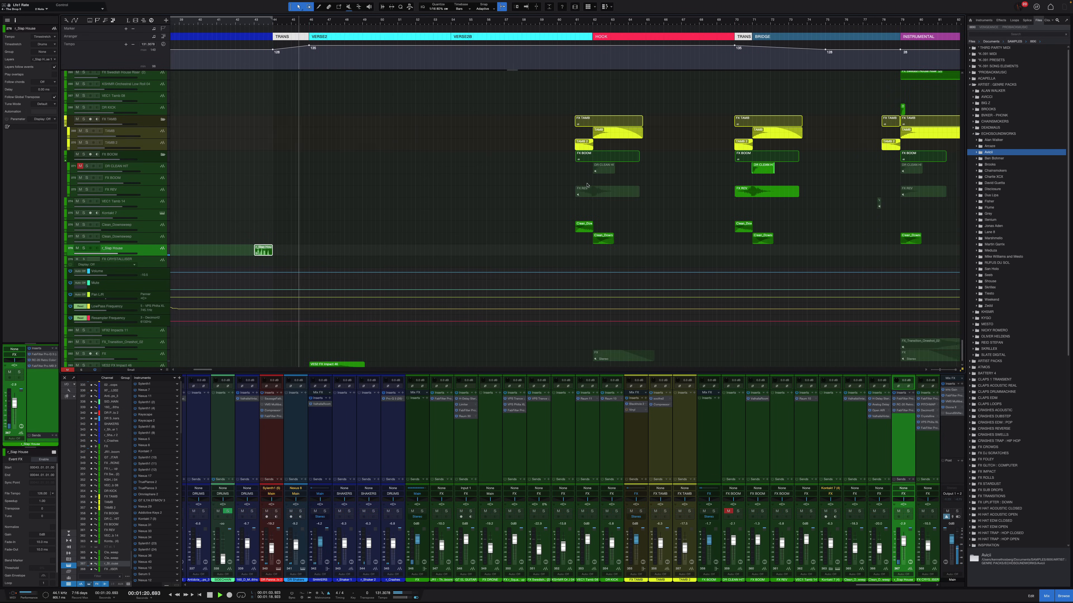
{"action": "scroll", "coordinate": [582, 183], "scroll_direction": "down", "scroll_amount": 1}
{"action": "key", "text": "space"}
{"action": "scroll", "coordinate": [582, 182], "scroll_direction": "down", "scroll_amount": 4}
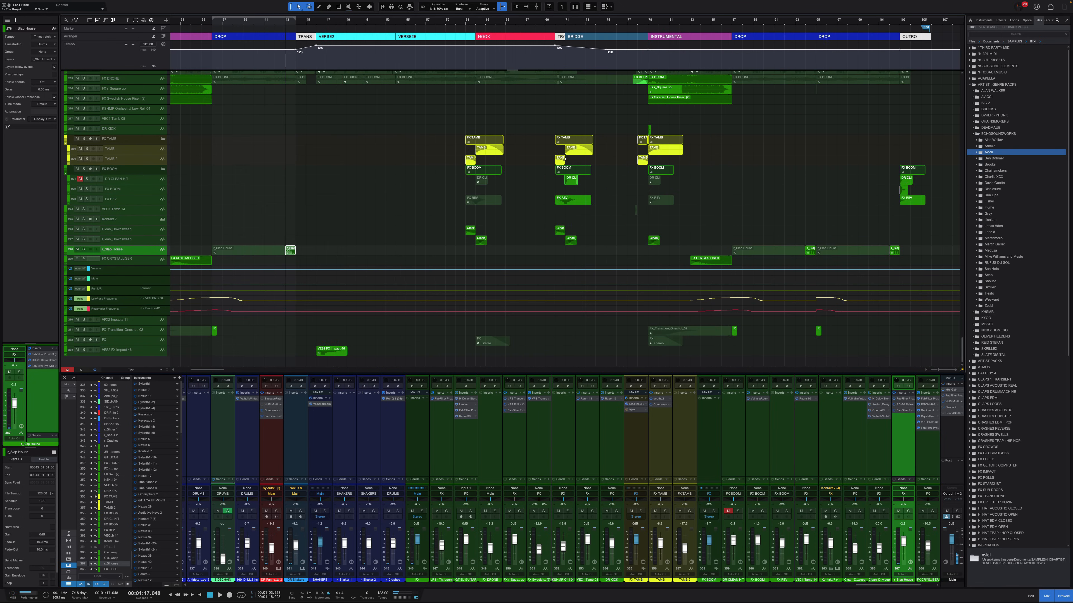
{"action": "scroll", "coordinate": [836, 131], "scroll_direction": "up", "scroll_amount": 3}
{"action": "left_click", "coordinate": [888, 22]}
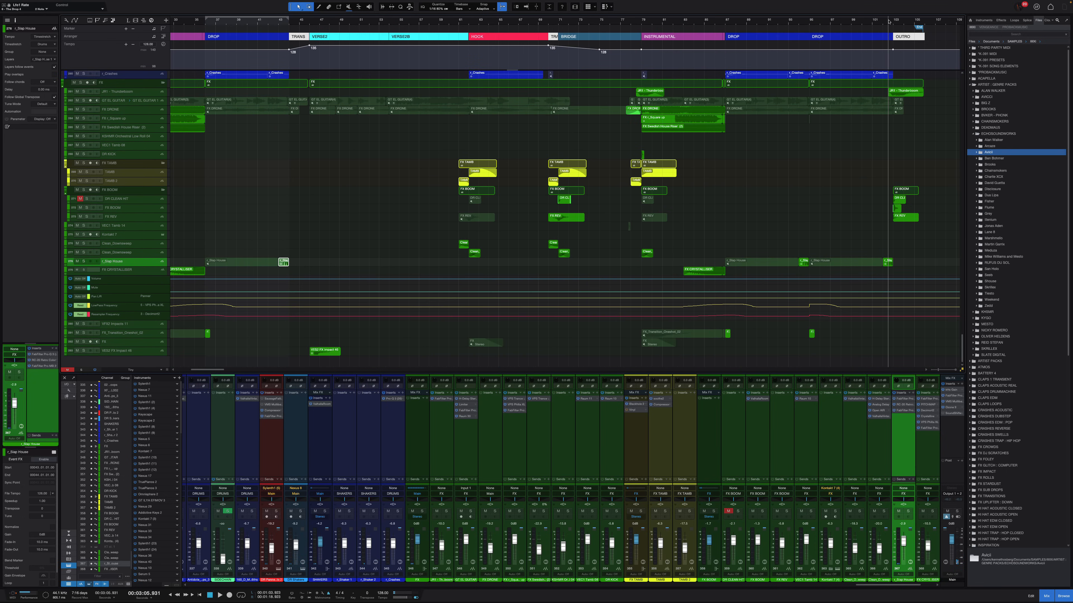
Step: Play the soloed leads from the HOOK with the Nexus 5 instrument of the LD Epic Movement track open and moved aside
{"action": "scroll", "coordinate": [923, 248], "scroll_direction": "up", "scroll_amount": 5}
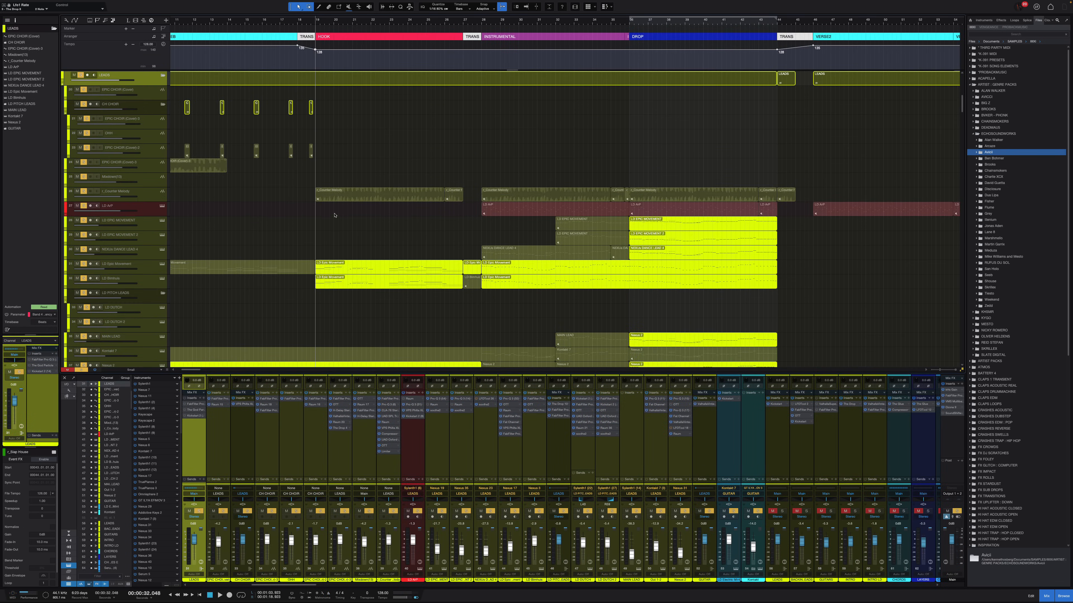
{"action": "scroll", "coordinate": [334, 215], "scroll_direction": "down", "scroll_amount": 4}
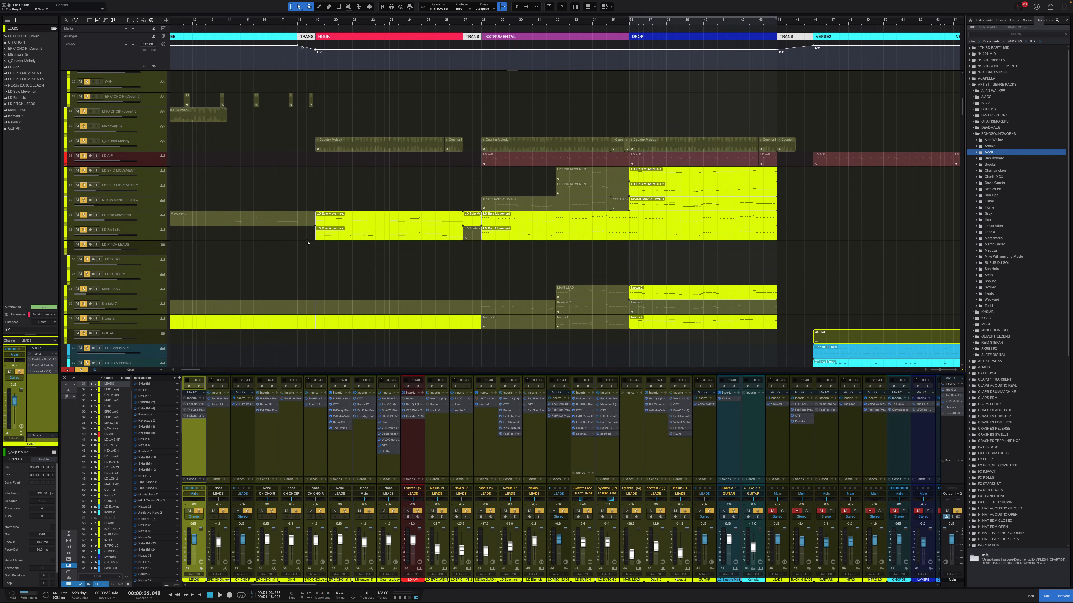
{"action": "left_click_drag", "start_coordinate": [372, 181], "coordinate": [728, 258]}
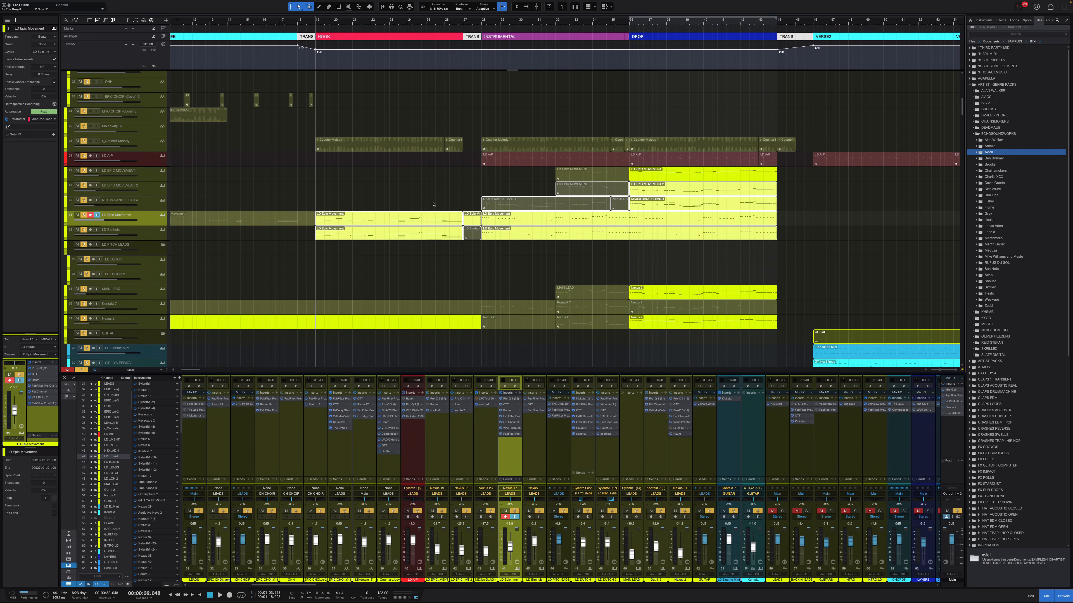
{"action": "left_click", "coordinate": [430, 205]}
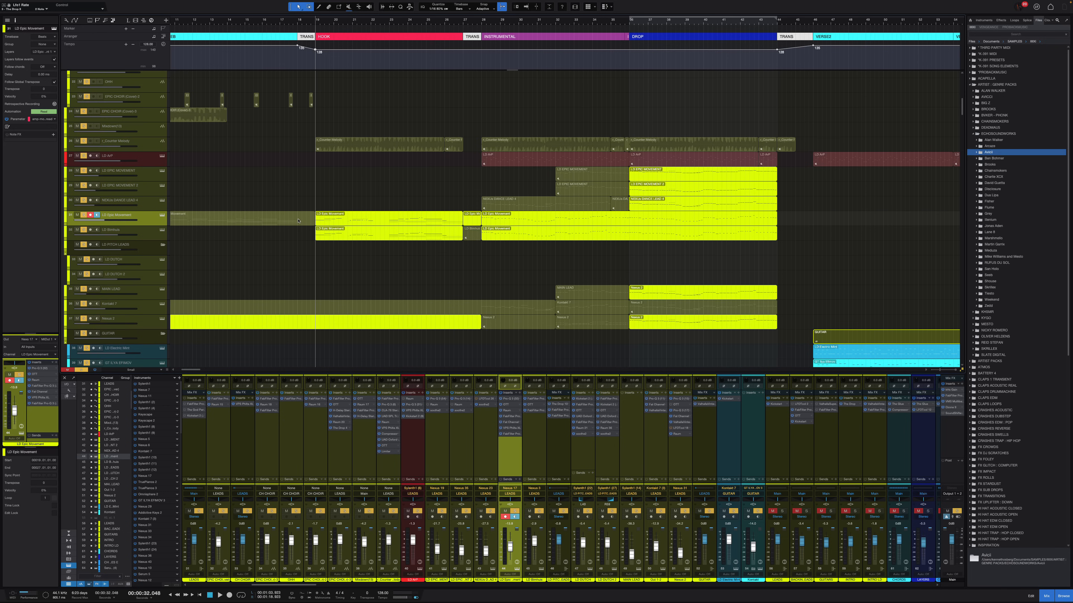
{"action": "left_click", "coordinate": [162, 215]}
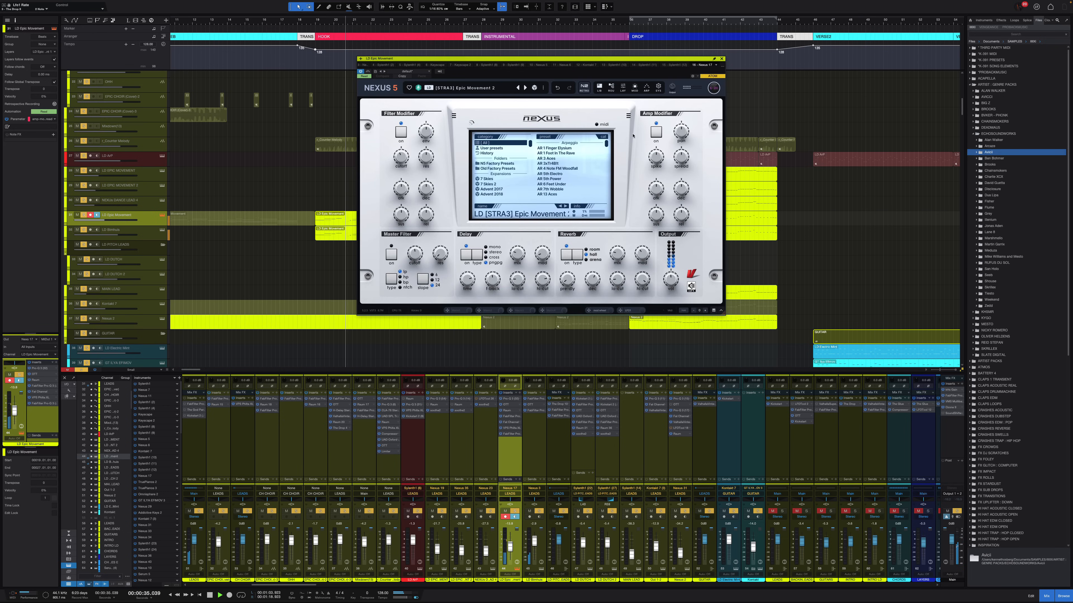
{"action": "left_click_drag", "start_coordinate": [622, 61], "coordinate": [774, 54]}
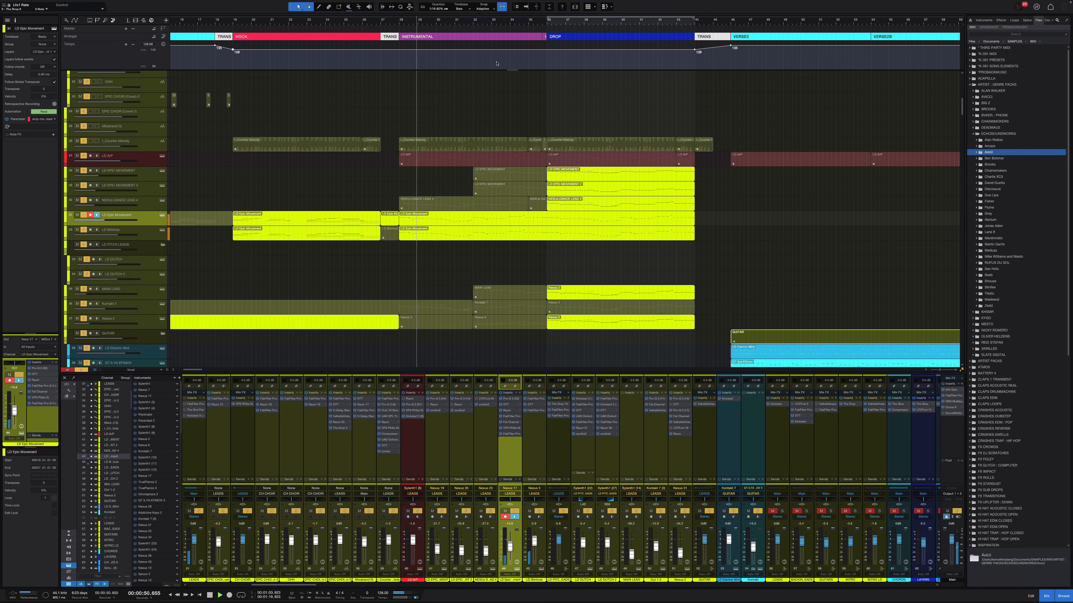
Step: View the automation of the LD Epic Movement track and the lead track directly below it during playback through the INSTRUMENTAL
{"action": "key", "text": "a"}
{"action": "key", "text": "a"}
{"action": "key", "text": "a"}
{"action": "key", "text": "shift+e"}
{"action": "key", "text": "shift+e"}
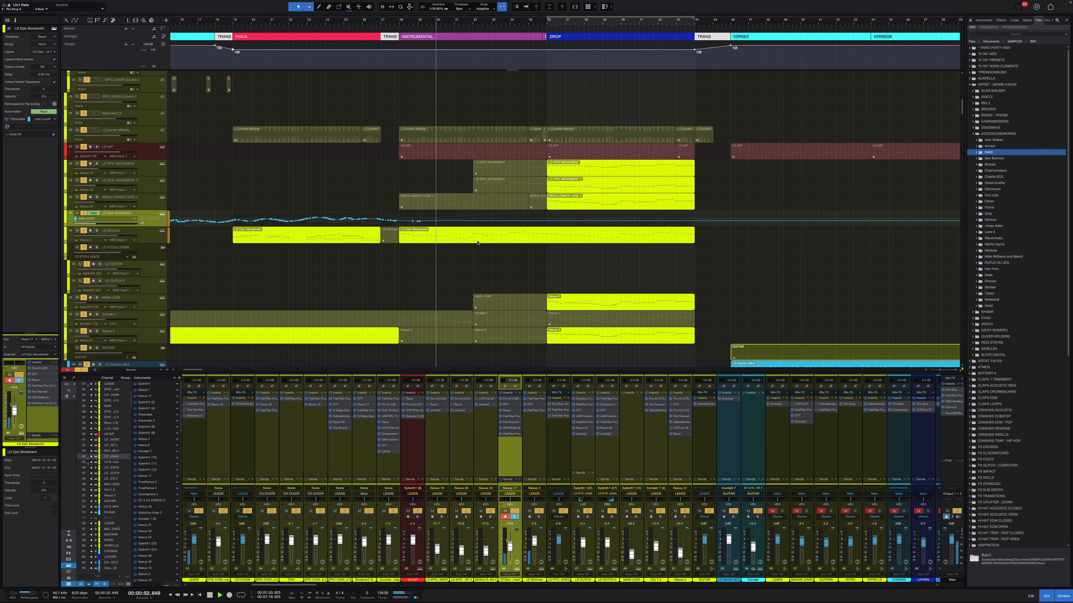
{"action": "left_click", "coordinate": [477, 241]}
{"action": "key", "text": "a"}
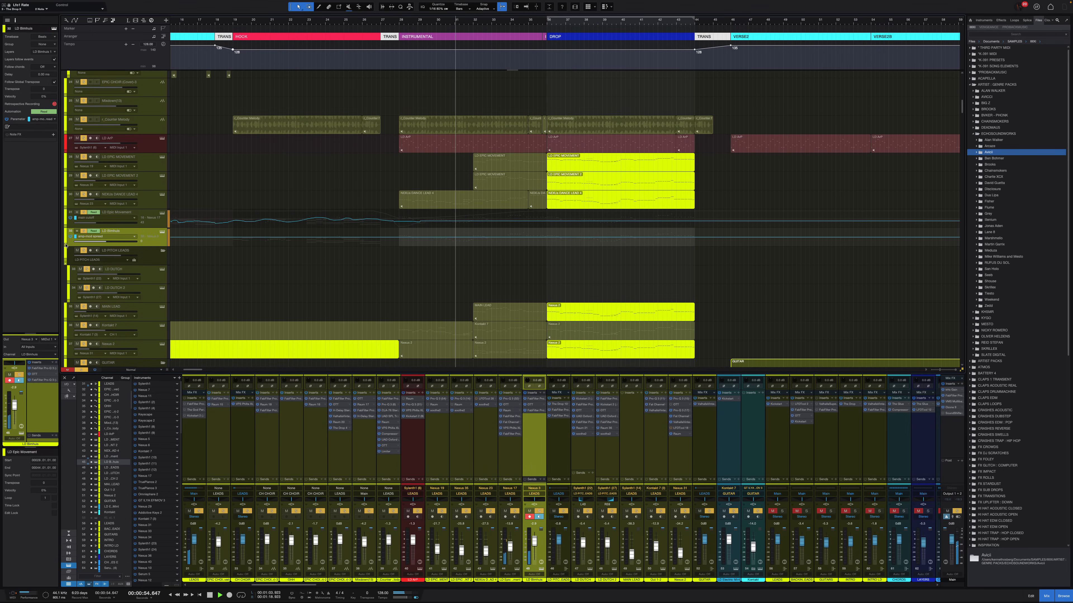
{"action": "left_click", "coordinate": [66, 244]}
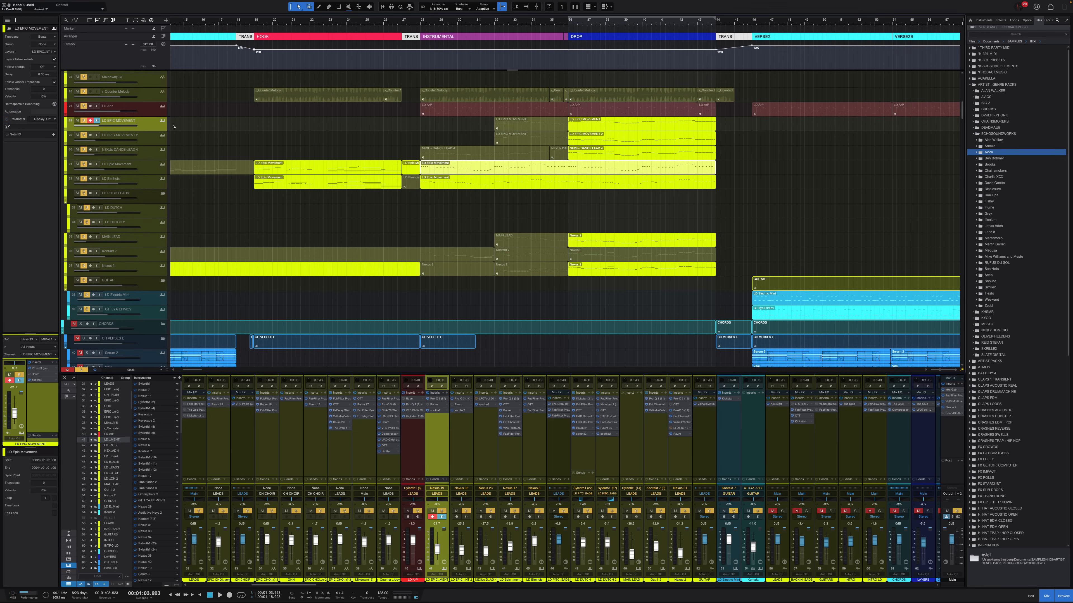
Step: View the Nexus 5 presets of the LD EPIC MOVEMENT, LD EPIC MOVEMENT 2 and dance lead tracks in turn
{"action": "key", "text": "F11"}
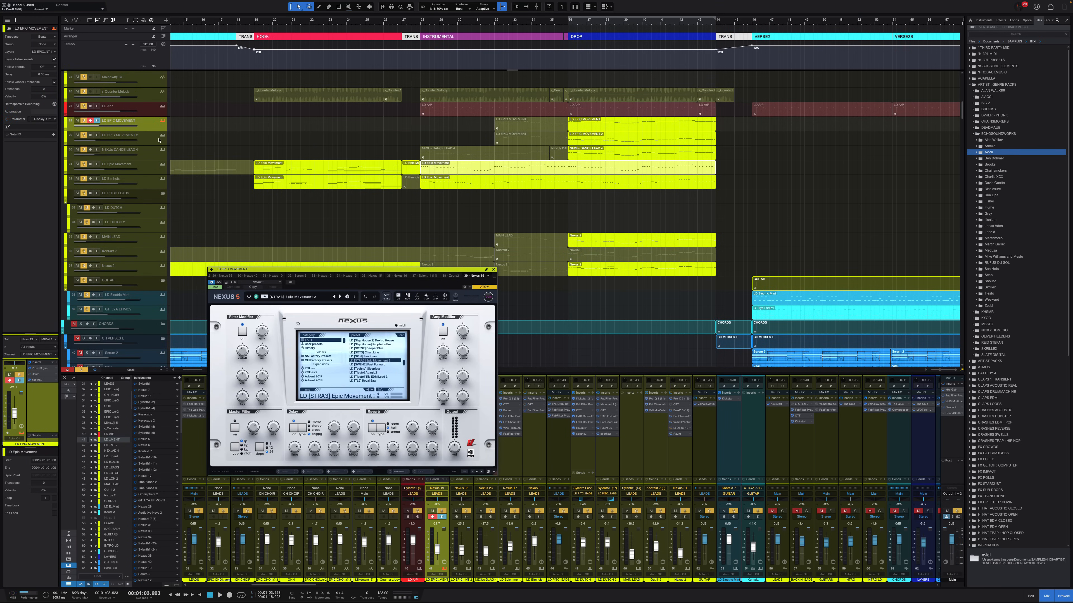
{"action": "left_click", "coordinate": [159, 140]}
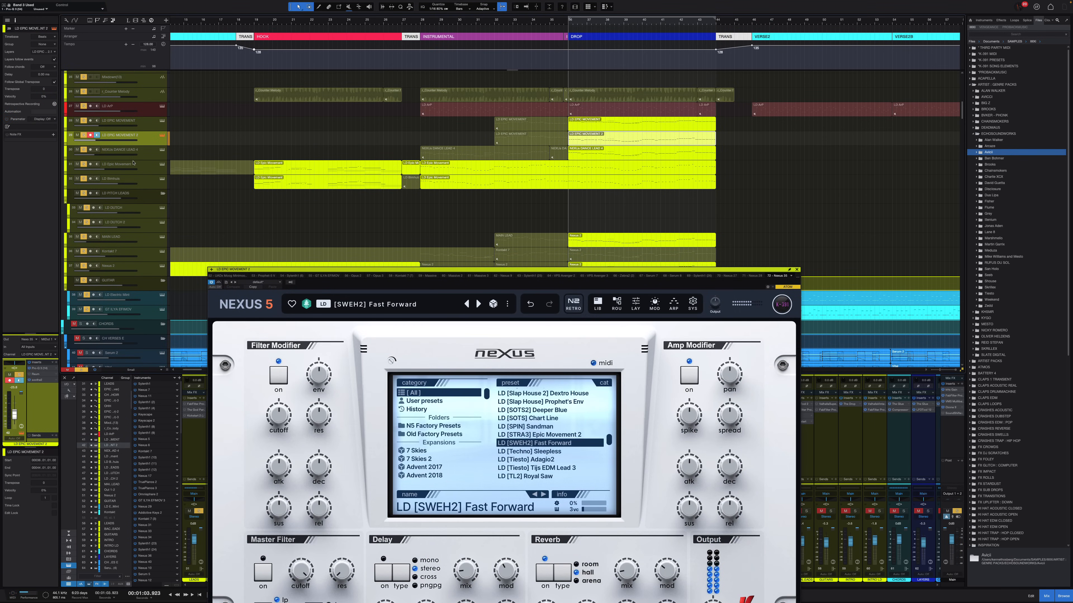
{"action": "left_click", "coordinate": [123, 155]}
Step: Play the soloed leads from the DROP and adjust the volume of the dance lead track
{"action": "key", "text": "space"}
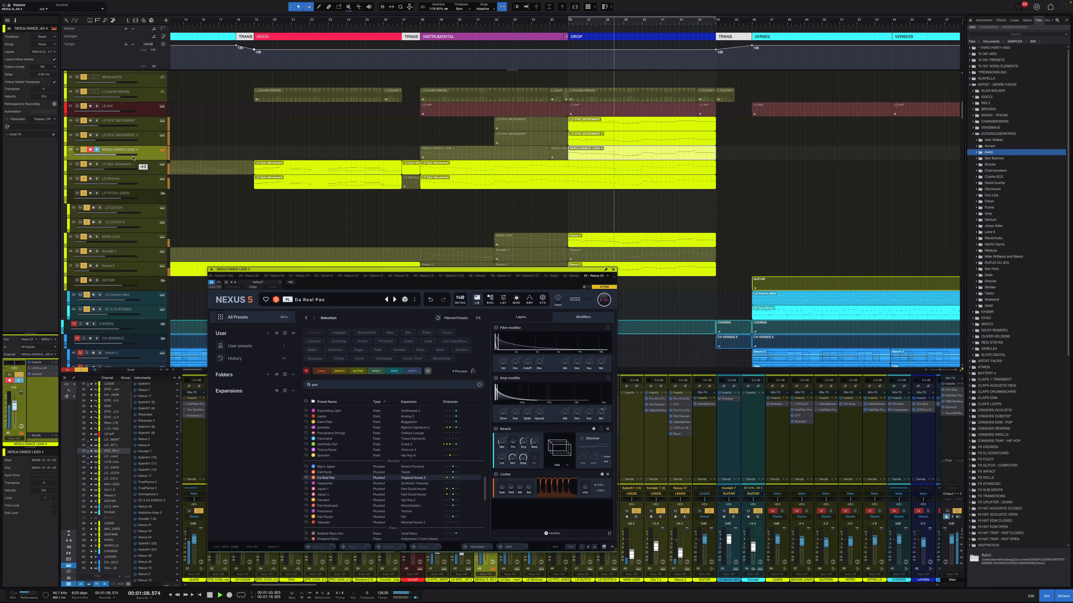
{"action": "left_click_drag", "start_coordinate": [133, 158], "coordinate": [122, 159]}
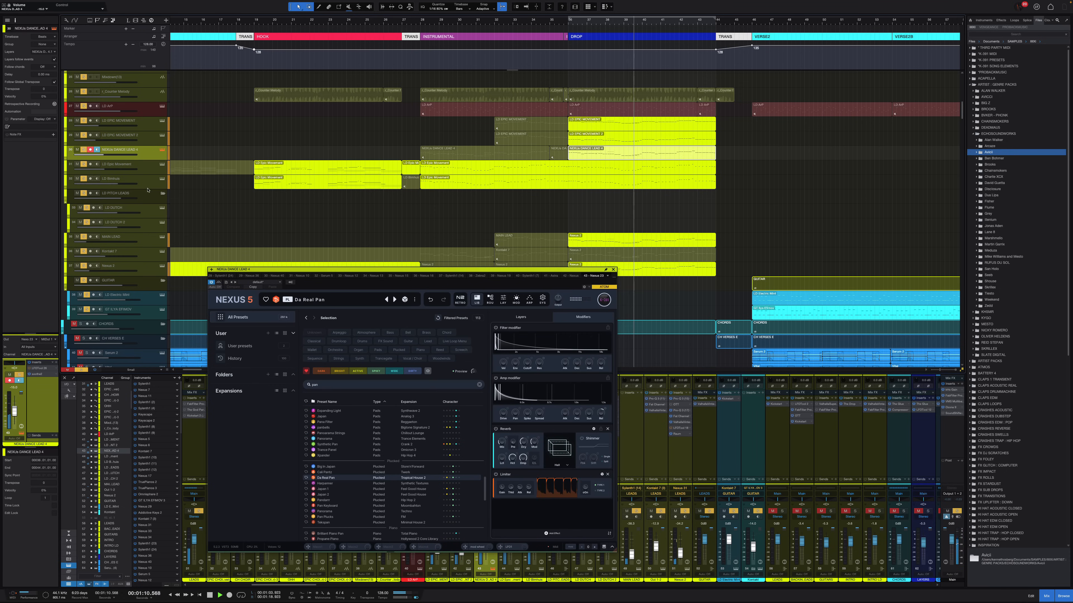
{"action": "left_click", "coordinate": [135, 244]}
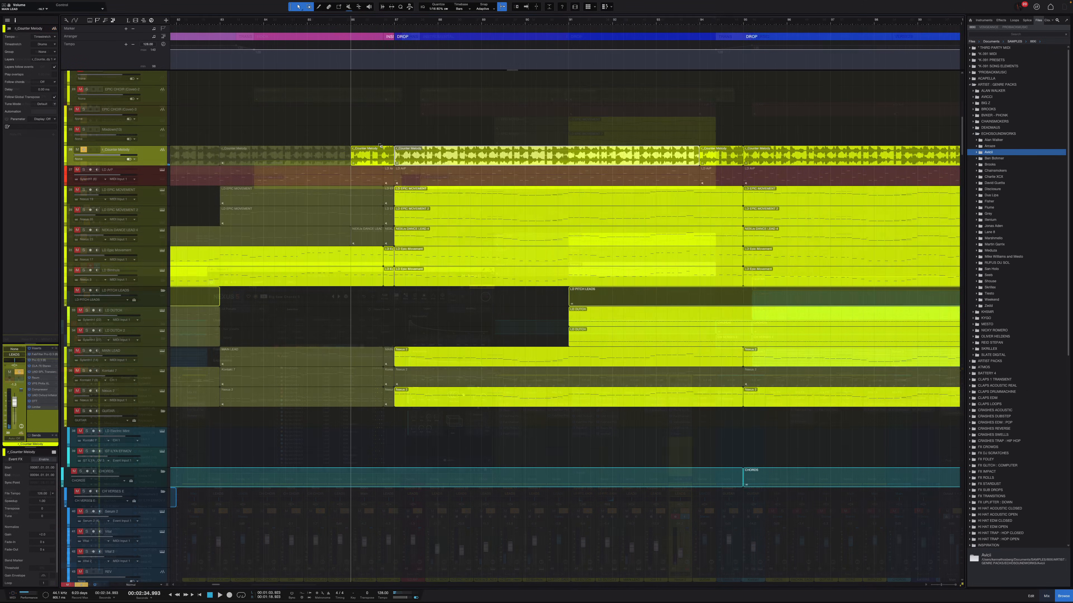
Step: Select the Counter Melody clips around the final two DROP sections and audition them soloed from just before the first one
{"action": "scroll", "coordinate": [378, 145], "scroll_direction": "down", "scroll_amount": 2}
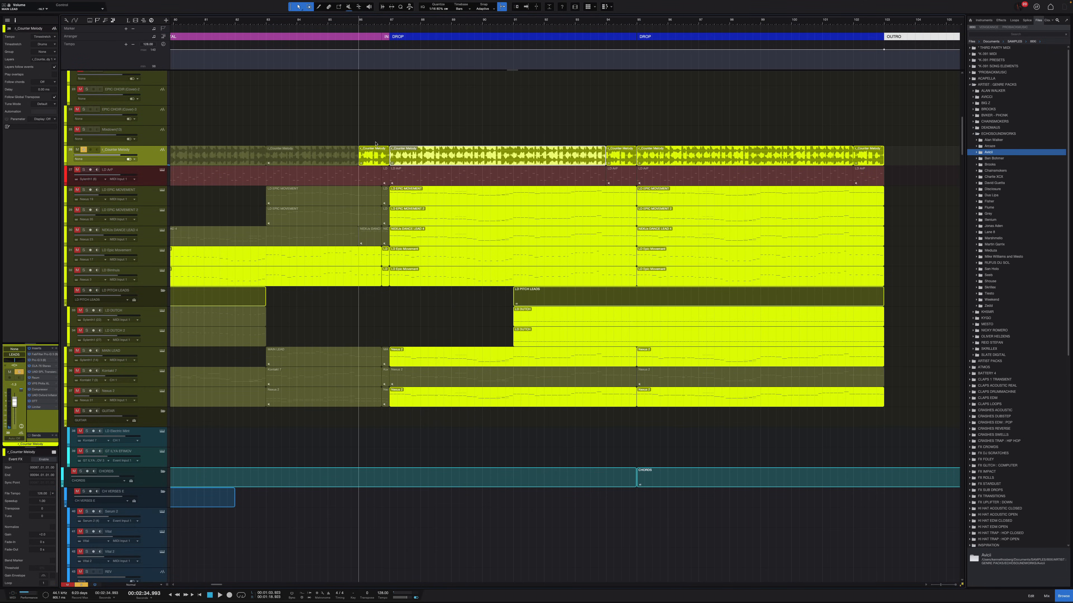
{"action": "left_click_drag", "start_coordinate": [374, 126], "coordinate": [678, 148]}
{"action": "key", "text": "shift+e"}
{"action": "key", "text": "shift+e"}
{"action": "scroll", "coordinate": [419, 141], "scroll_direction": "up", "scroll_amount": 2}
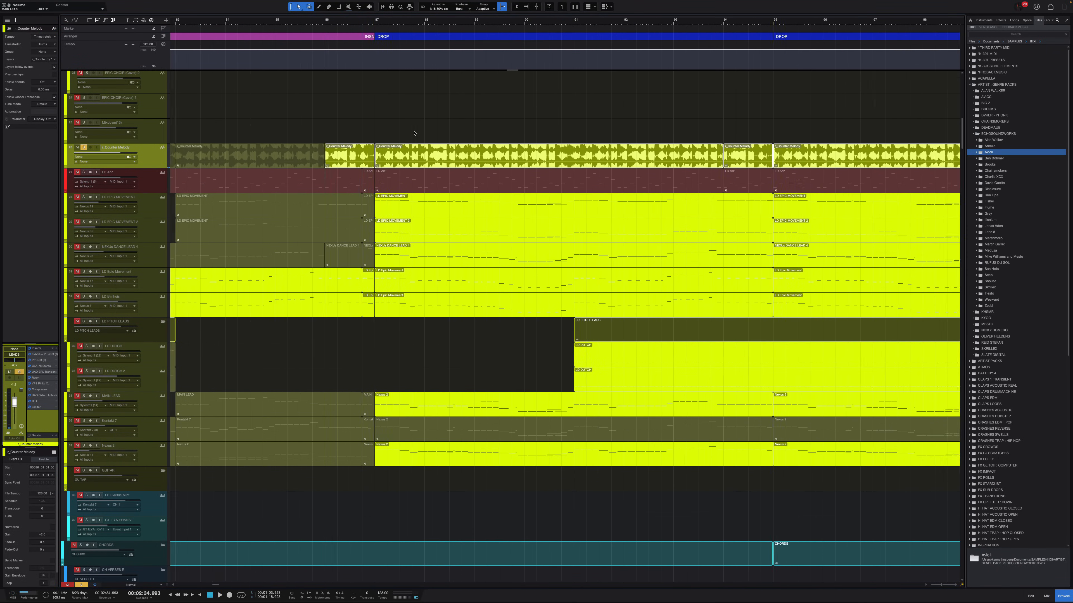
{"action": "scroll", "coordinate": [412, 143], "scroll_direction": "right", "scroll_amount": 5}
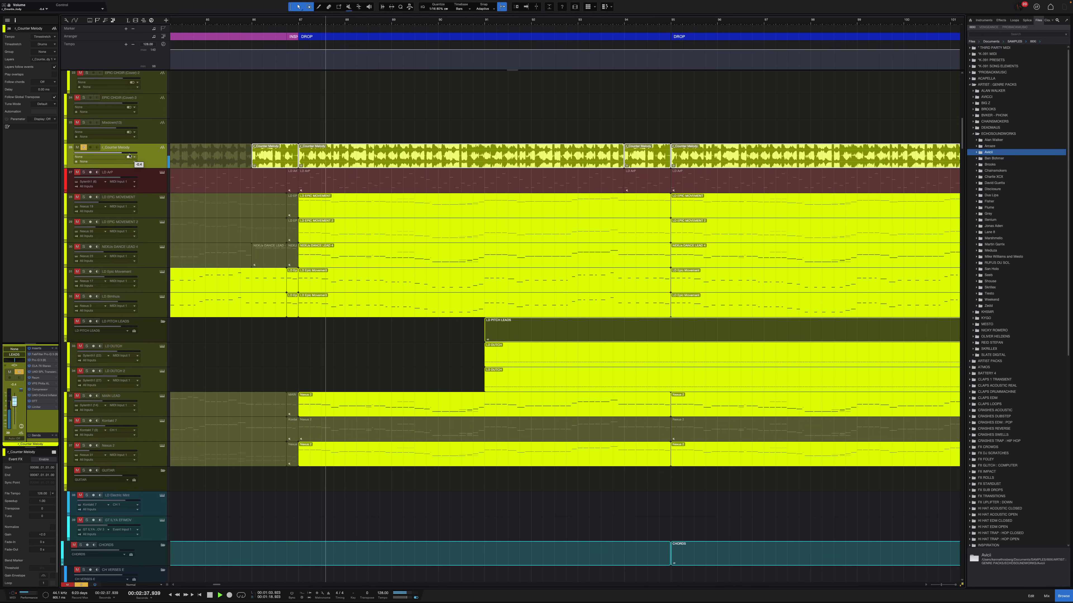
{"action": "scroll", "coordinate": [267, 156], "scroll_direction": "down", "scroll_amount": 3}
{"action": "scroll", "coordinate": [270, 151], "scroll_direction": "down", "scroll_amount": 1}
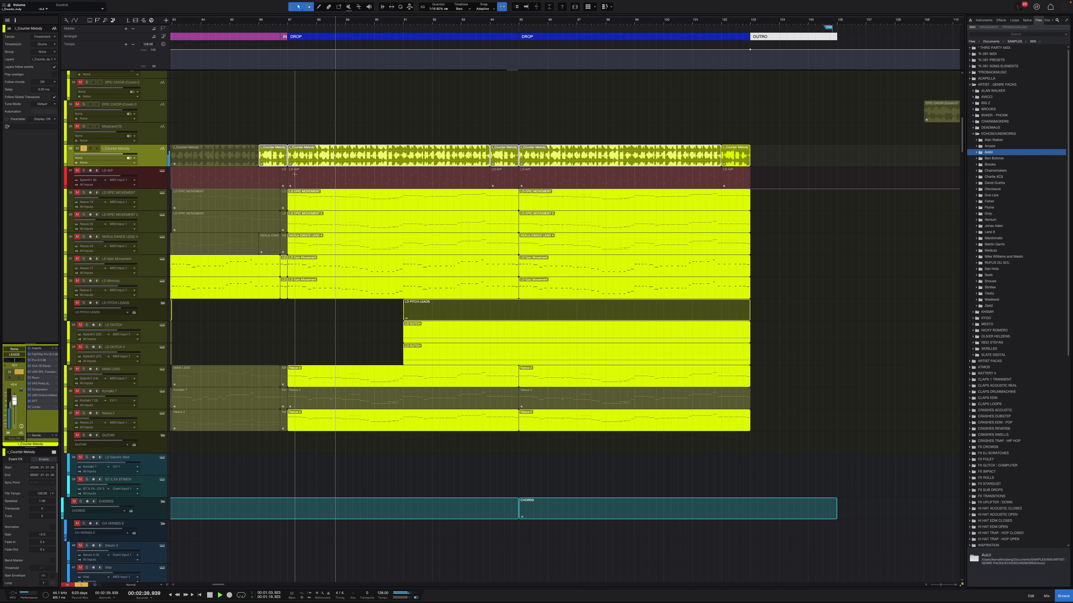
{"action": "key", "text": "space"}
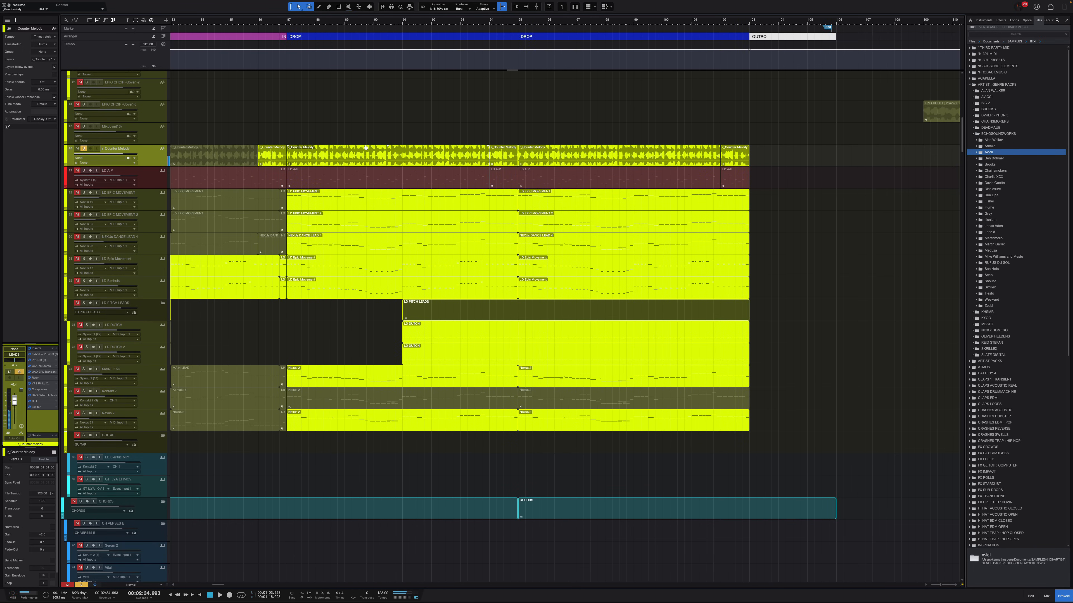
Step: Reselect the Counter Melody clips across the final DROP sections and examine them against the lead clips below
{"action": "left_click_drag", "start_coordinate": [261, 123], "coordinate": [591, 169]}
{"action": "scroll", "coordinate": [315, 164], "scroll_direction": "up", "scroll_amount": 2}
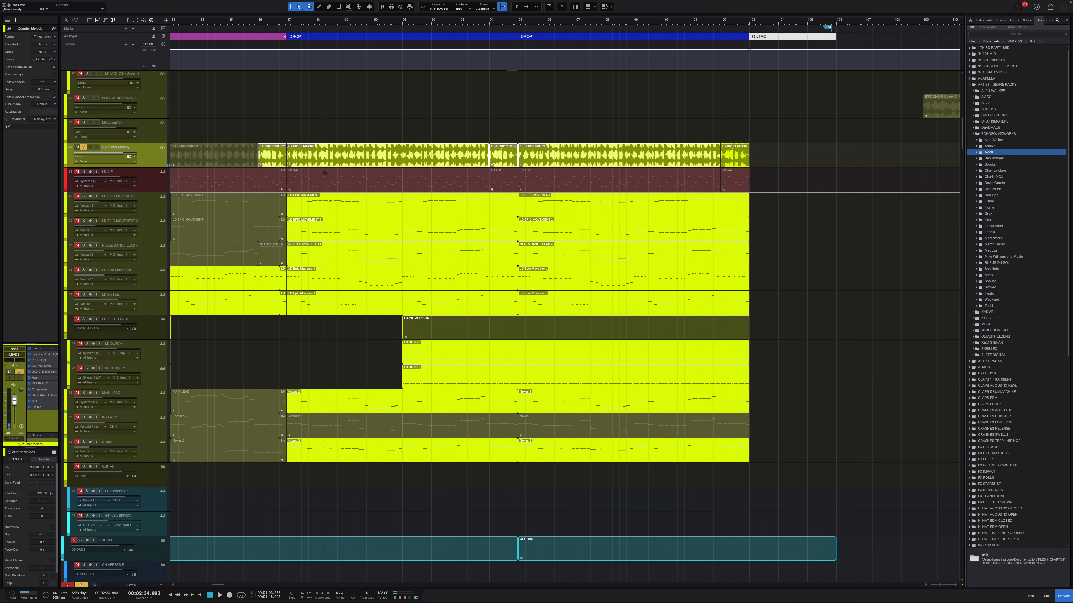
{"action": "scroll", "coordinate": [312, 159], "scroll_direction": "down", "scroll_amount": 2}
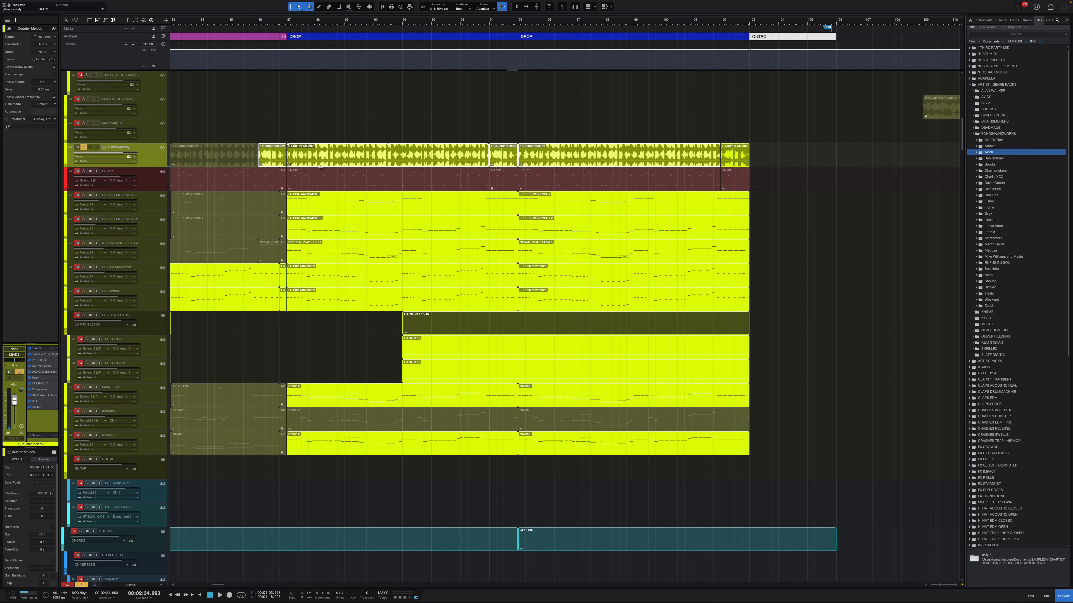
{"action": "scroll", "coordinate": [312, 159], "scroll_direction": "up", "scroll_amount": 2}
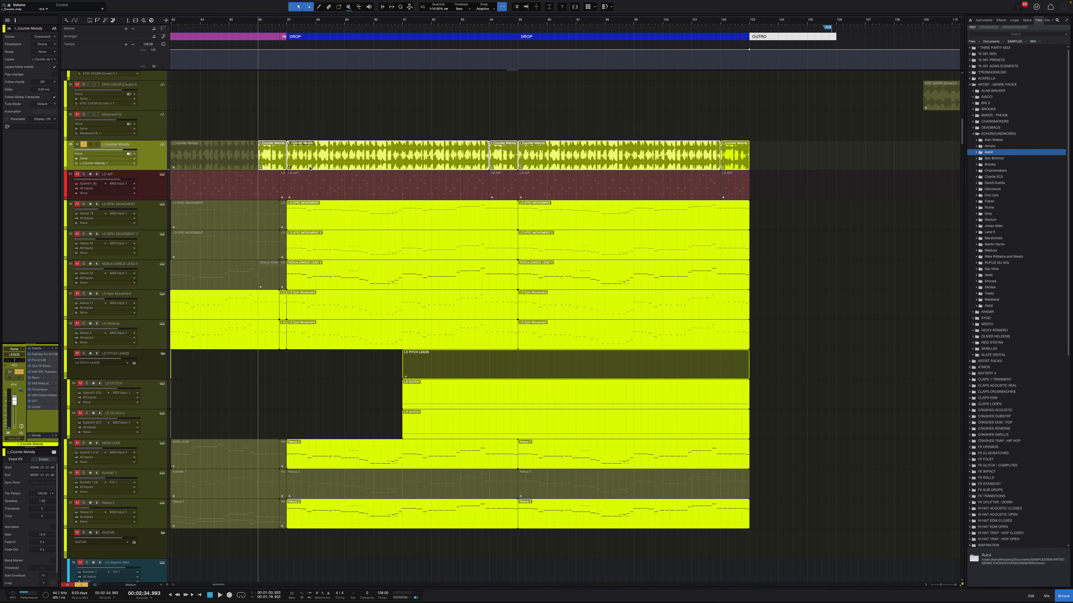
{"action": "scroll", "coordinate": [289, 163], "scroll_direction": "down", "scroll_amount": 1}
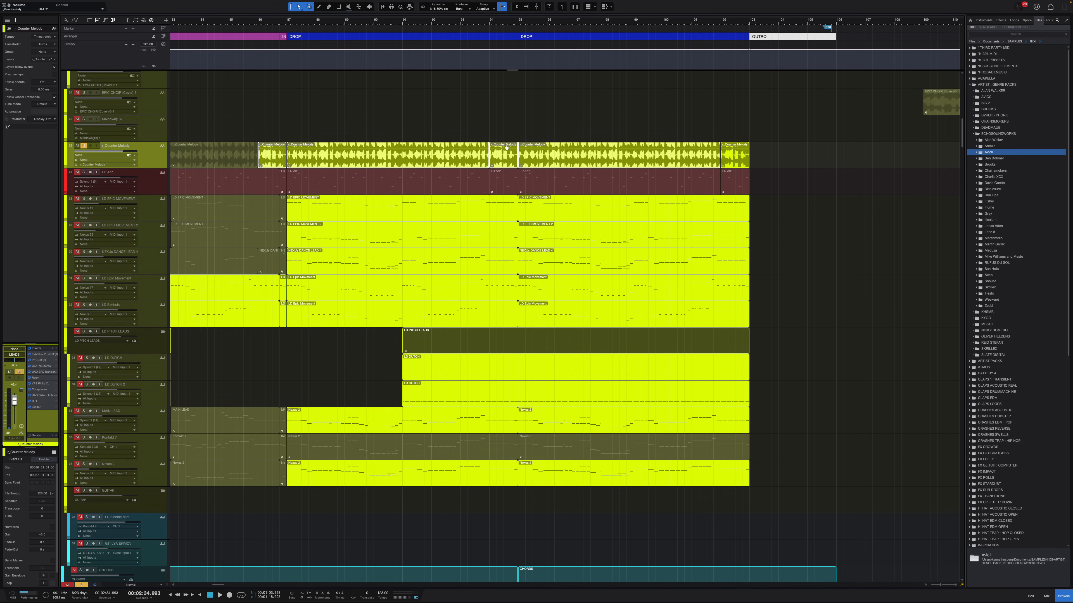
{"action": "scroll", "coordinate": [601, 127], "scroll_direction": "down", "scroll_amount": 2}
Step: Solo the lead tracks from LD EPIC MOVEMENT downwards along with the Counter Melody and play them from the start of the DROP
{"action": "left_click", "coordinate": [154, 205]}
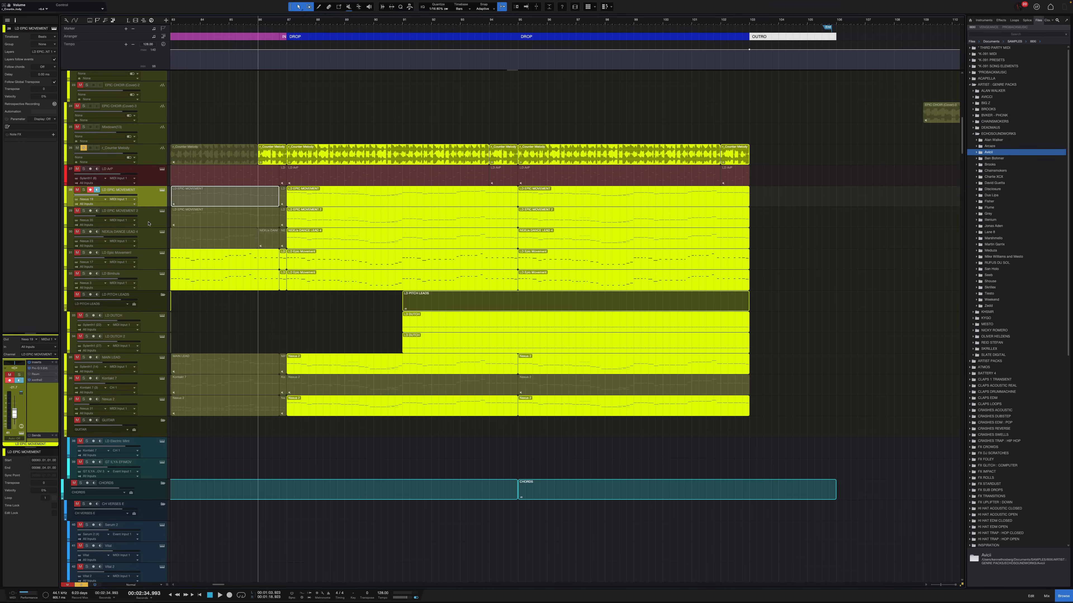
{"action": "left_click", "coordinate": [151, 225]}
{"action": "left_click", "coordinate": [288, 22]}
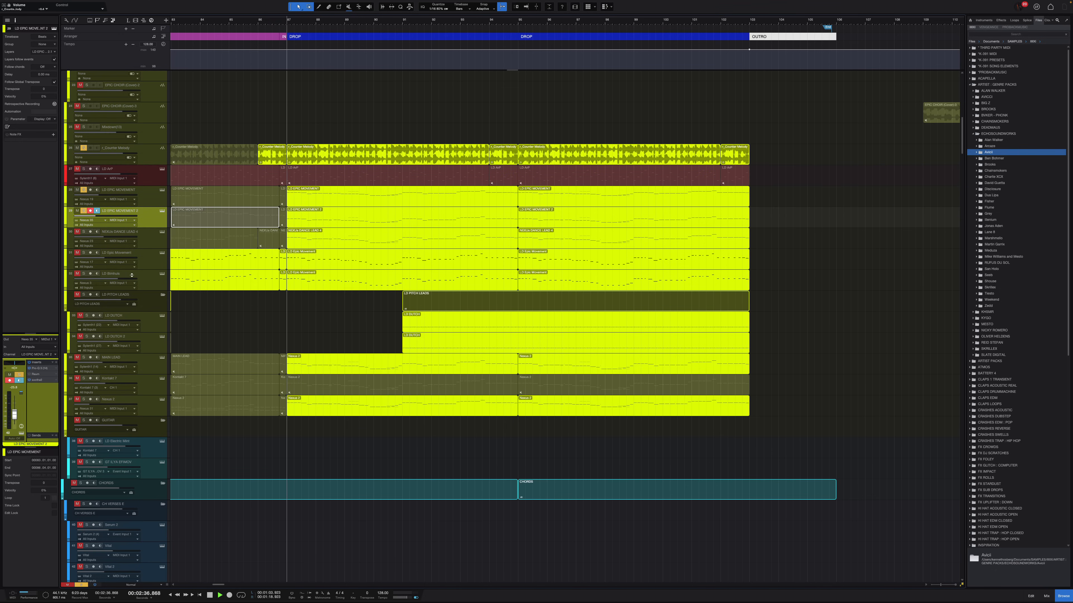
{"action": "left_click_drag", "start_coordinate": [83, 232], "coordinate": [84, 378]}
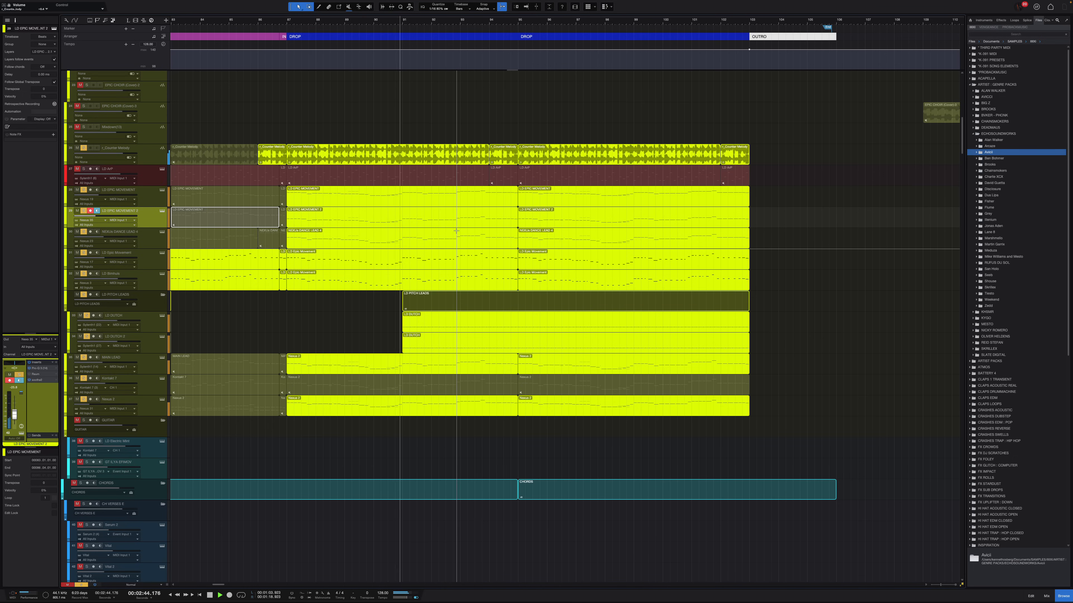
{"action": "key", "text": "space"}
Step: Select the Counter Melody in the DROP and play the section from its start without any solo
{"action": "mouse_move", "coordinate": [512, 143]}
{"action": "left_mouse_down"}
{"action": "mouse_move", "coordinate": [272, 123]}
{"action": "mouse_move", "coordinate": [312, 166]}
{"action": "mouse_move", "coordinate": [721, 166]}
{"action": "mouse_move", "coordinate": [753, 186]}
{"action": "mouse_move", "coordinate": [784, 163]}
{"action": "mouse_move", "coordinate": [396, 160]}
{"action": "left_mouse_up"}
{"action": "left_click_drag", "start_coordinate": [272, 163], "coordinate": [272, 163]}
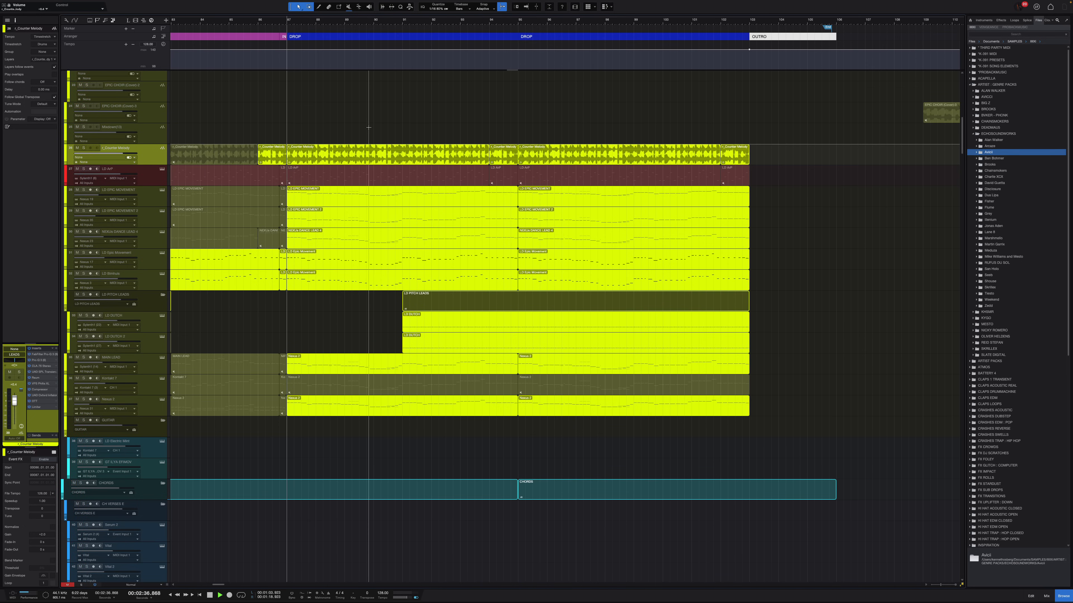
{"action": "key", "text": "space"}
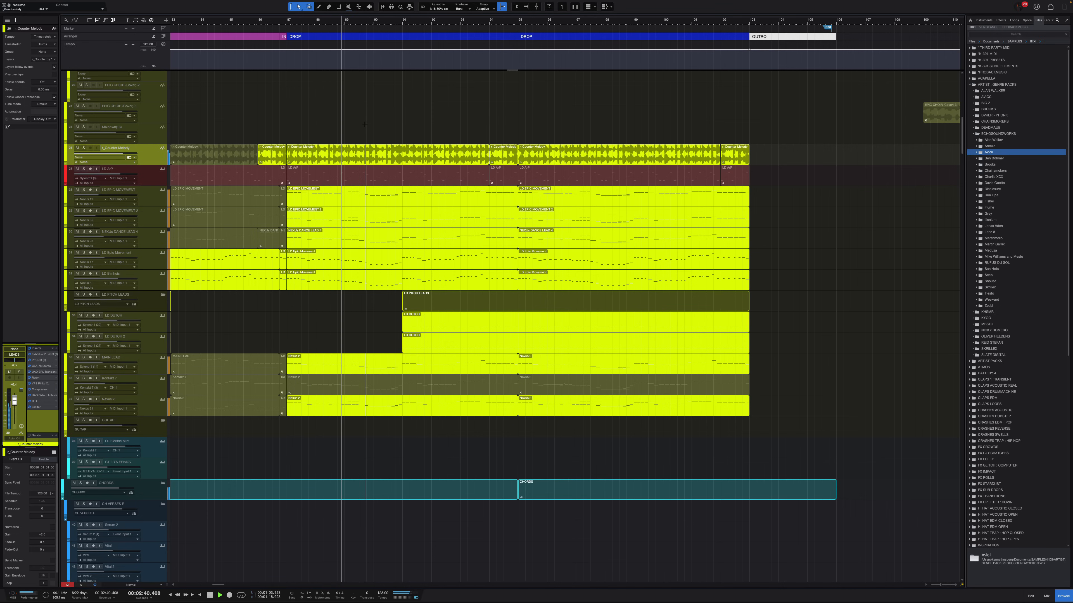
{"action": "key", "text": "space"}
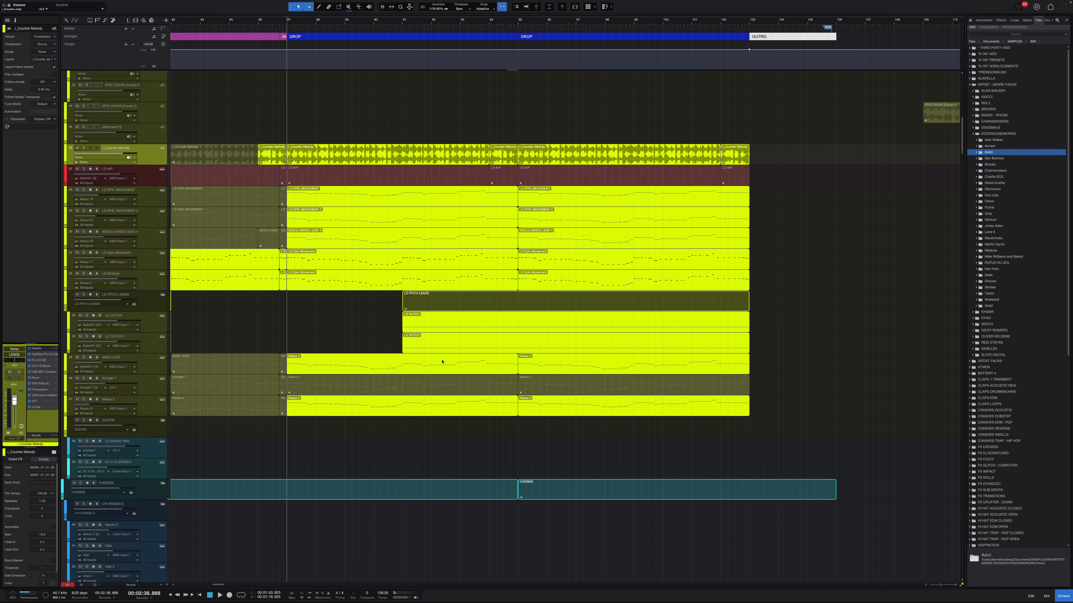
Step: Place playback at the start of the LD PITCH LEADS clip, solo that folder, show its first lead's automation and select its second lead
{"action": "left_click", "coordinate": [402, 22]}
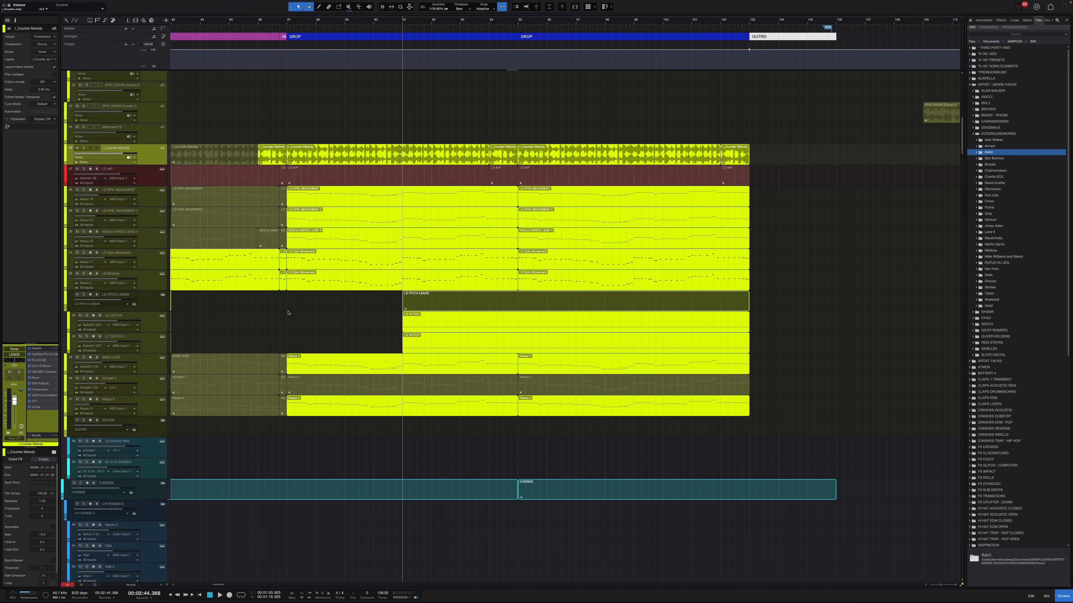
{"action": "left_click", "coordinate": [152, 310]}
{"action": "left_click", "coordinate": [68, 136]}
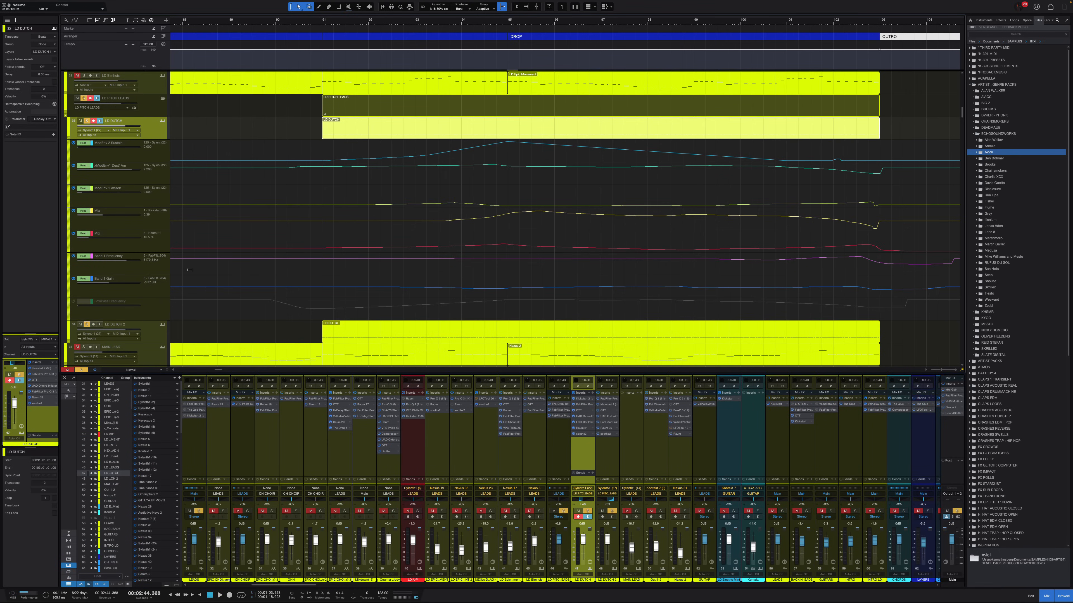
{"action": "scroll", "coordinate": [181, 270], "scroll_direction": "down", "scroll_amount": 2}
{"action": "left_click", "coordinate": [156, 276]}
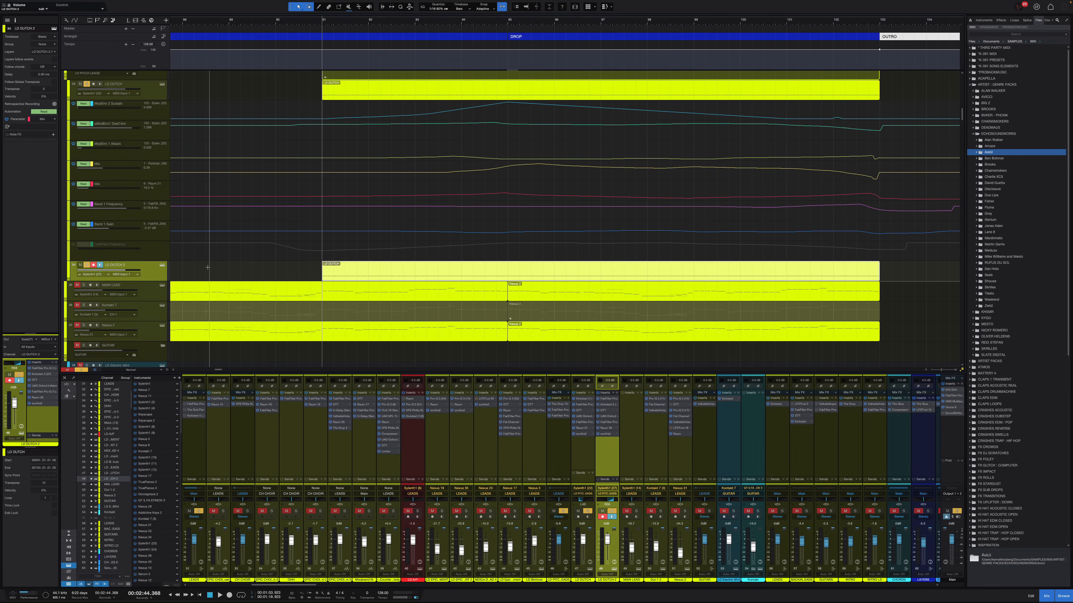
Step: Show the automation lanes of the second lead in the LD PITCH LEADS folder and compare its curves with the first lead's
{"action": "left_click", "coordinate": [70, 280]}
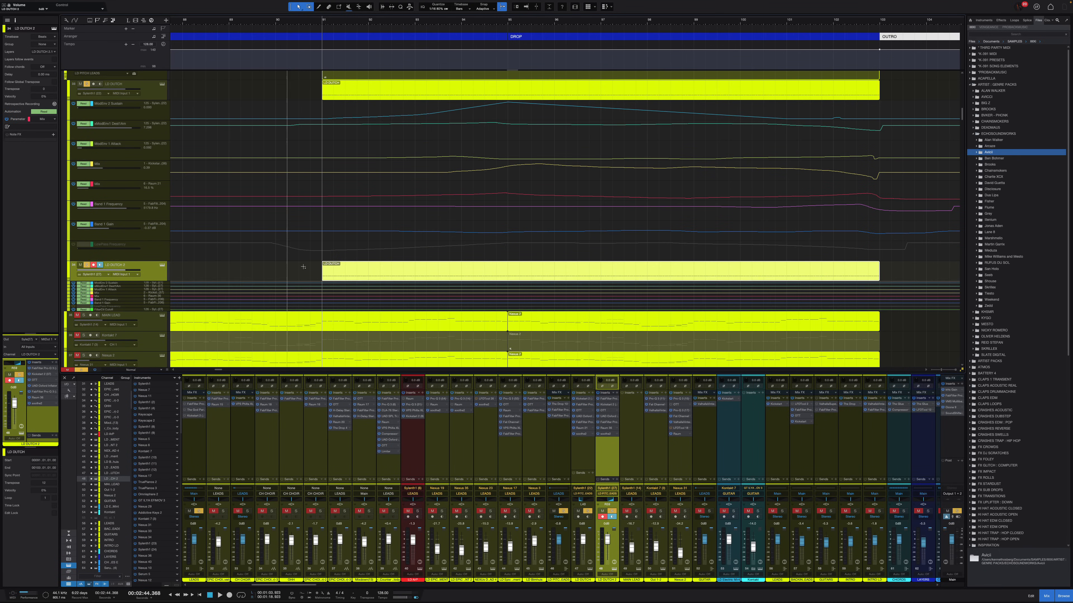
{"action": "scroll", "coordinate": [398, 278], "scroll_direction": "up", "scroll_amount": 3}
{"action": "scroll", "coordinate": [401, 297], "scroll_direction": "down", "scroll_amount": 3}
{"action": "scroll", "coordinate": [407, 298], "scroll_direction": "down", "scroll_amount": 5}
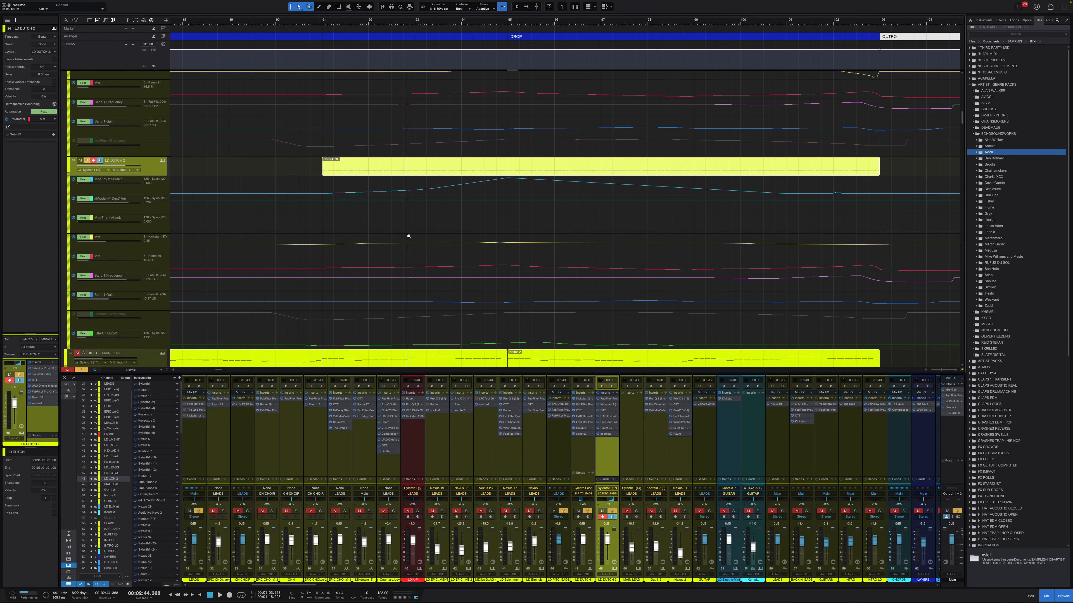
{"action": "scroll", "coordinate": [109, 151], "scroll_direction": "up", "scroll_amount": 6}
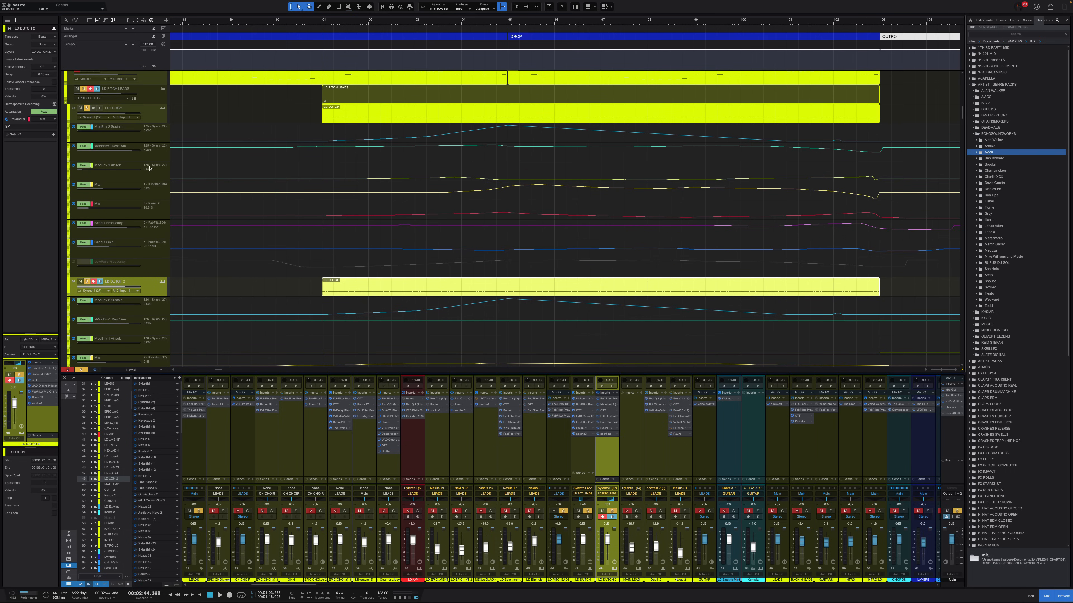
Step: Play the soloed pitch leads through the DROP with the first and second leads' synths open over the mixer, following their automation
{"action": "left_click", "coordinate": [161, 114]}
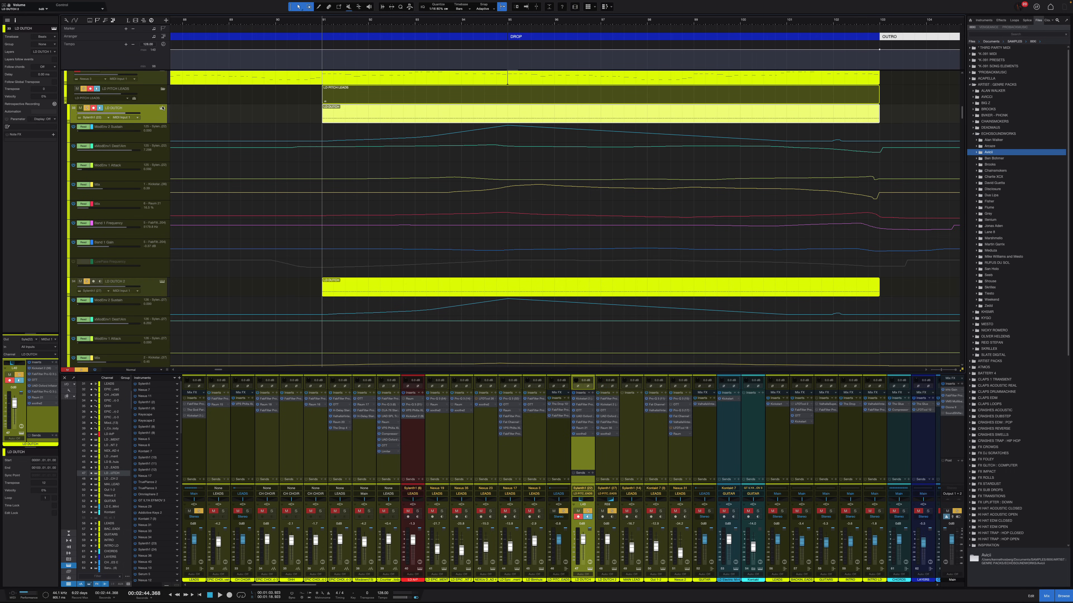
{"action": "left_click", "coordinate": [162, 108]}
{"action": "left_click_drag", "start_coordinate": [427, 157], "coordinate": [409, 318]}
{"action": "scroll", "coordinate": [409, 197], "scroll_direction": "down", "scroll_amount": 1}
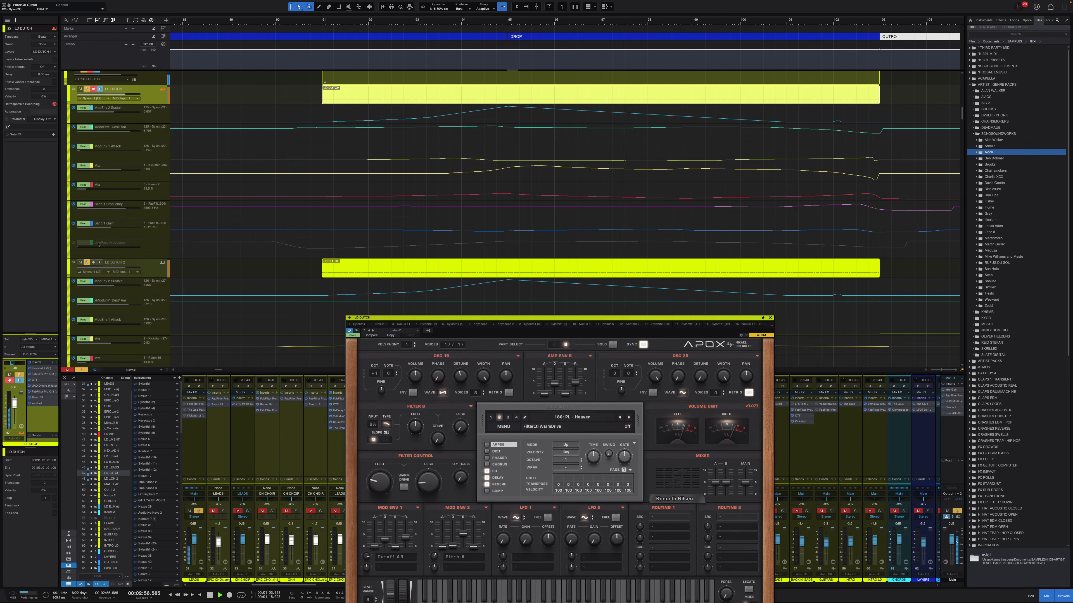
{"action": "scroll", "coordinate": [350, 186], "scroll_direction": "down", "scroll_amount": 3}
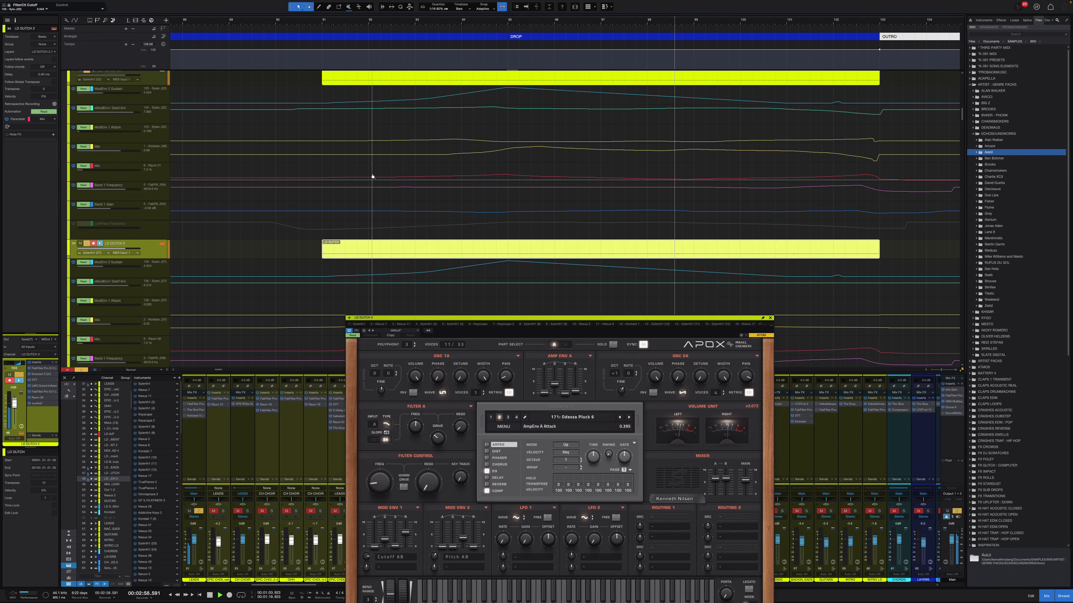
{"action": "scroll", "coordinate": [753, 216], "scroll_direction": "down", "scroll_amount": 1}
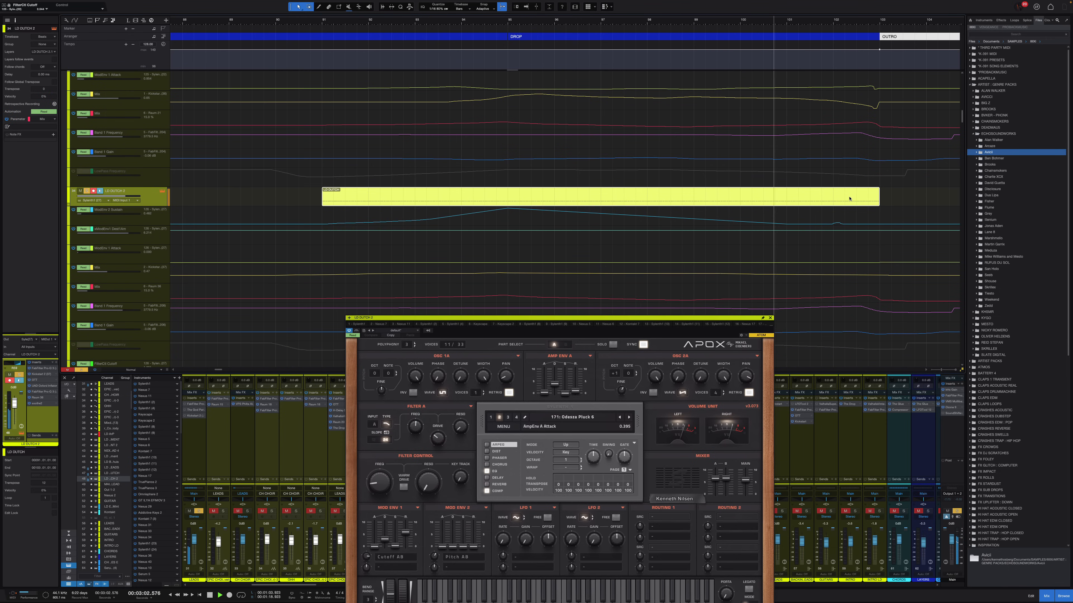
Step: Close the LD DUTCH 2 synth editor and play the drop again with the lead tracks in view
{"action": "scroll", "coordinate": [849, 197], "scroll_direction": "down", "scroll_amount": 2}
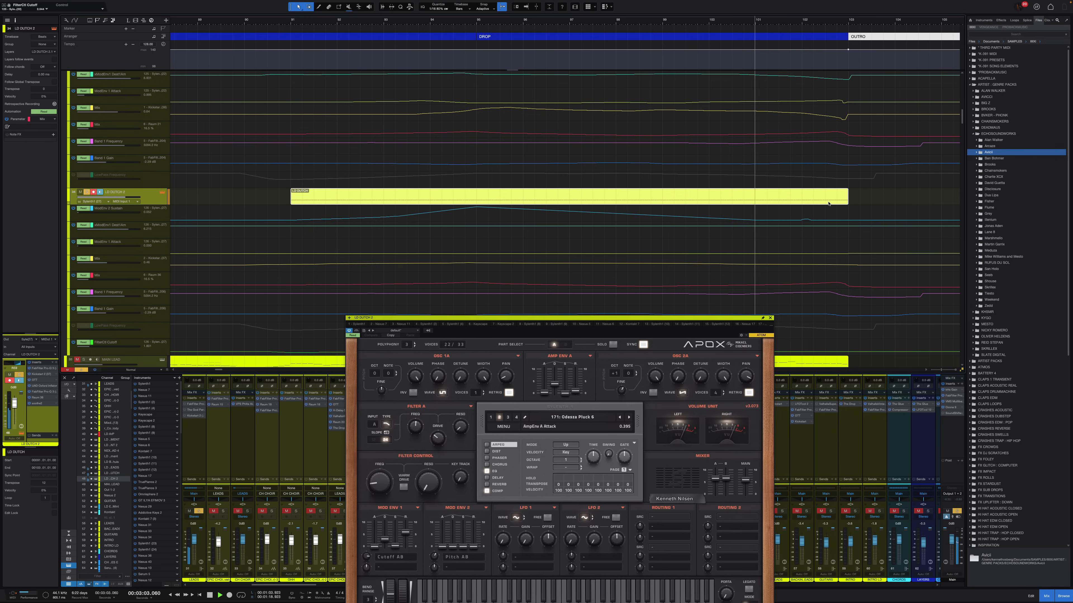
{"action": "left_click", "coordinate": [770, 318]}
{"action": "scroll", "coordinate": [634, 202], "scroll_direction": "right", "scroll_amount": 3}
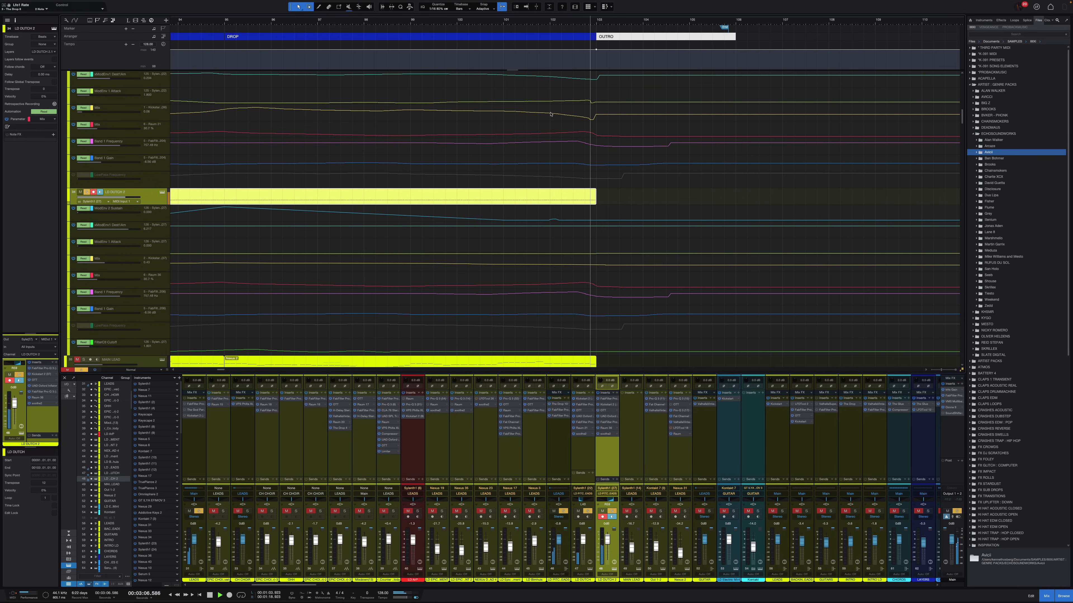
{"action": "key", "text": "space"}
{"action": "scroll", "coordinate": [271, 192], "scroll_direction": "down", "scroll_amount": 1}
{"action": "scroll", "coordinate": [270, 193], "scroll_direction": "down", "scroll_amount": 3}
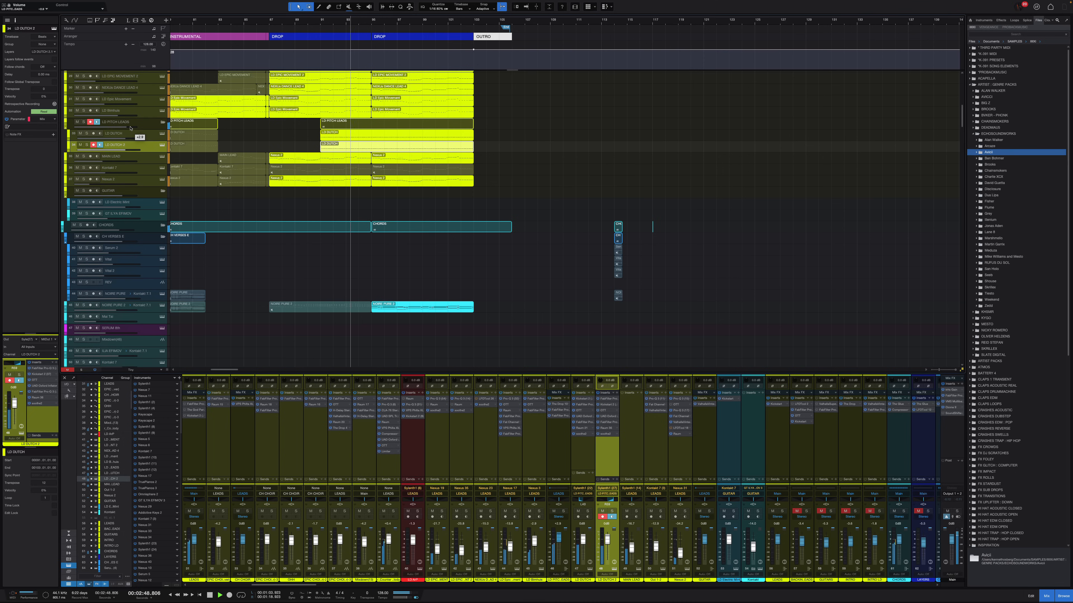
Step: Show the automation lanes of the LD DUTCH 2 track in the drop section
{"action": "left_click_drag", "start_coordinate": [130, 128], "coordinate": [142, 128]}
{"action": "scroll", "coordinate": [350, 137], "scroll_direction": "up", "scroll_amount": 5}
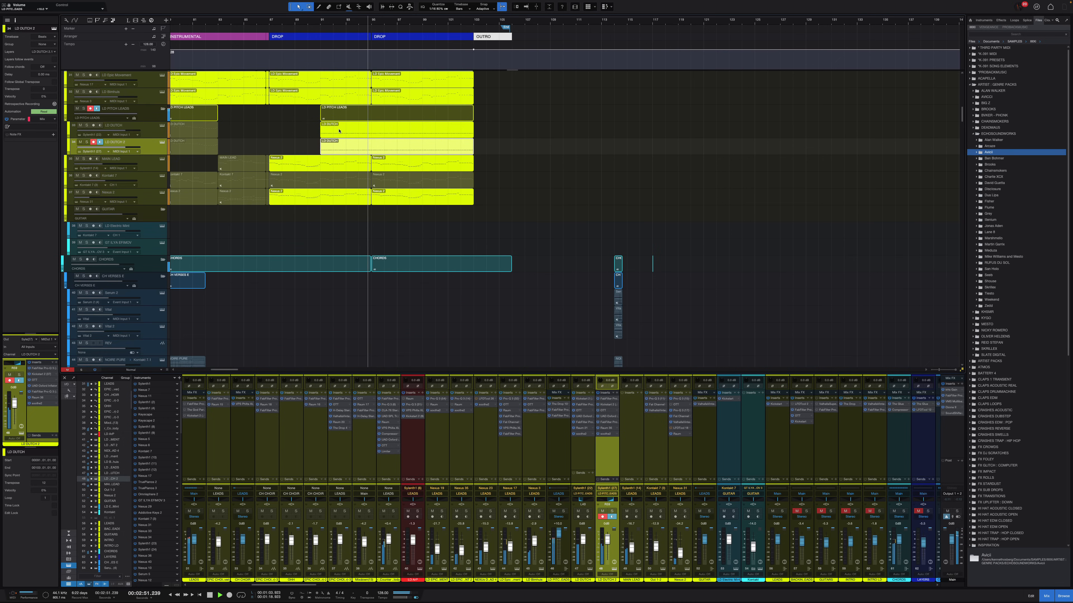
{"action": "scroll", "coordinate": [355, 140], "scroll_direction": "down", "scroll_amount": 2}
{"action": "scroll", "coordinate": [355, 140], "scroll_direction": "down", "scroll_amount": 3}
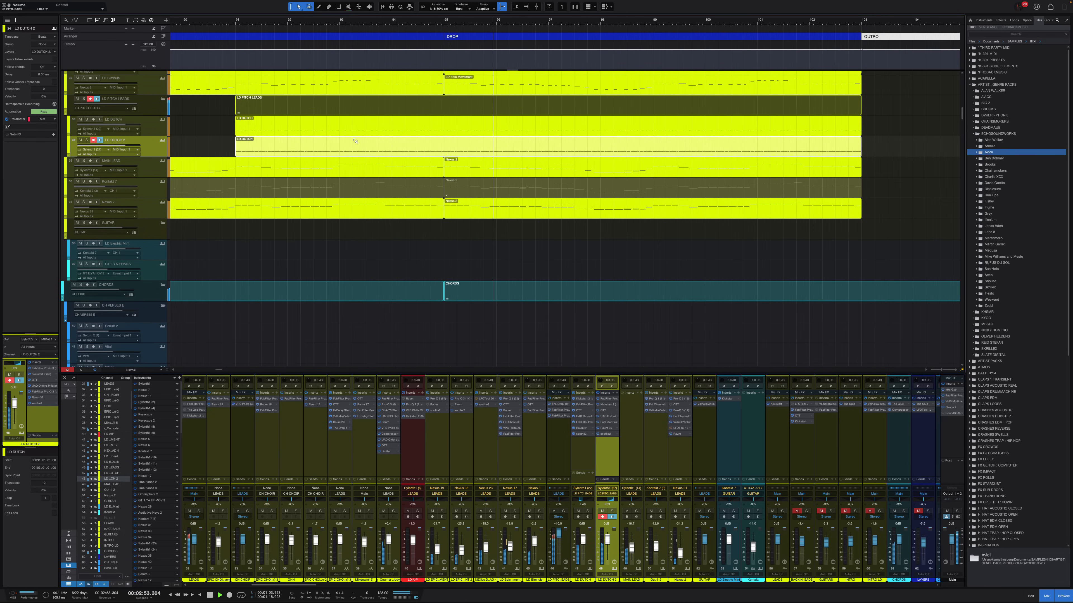
{"action": "left_click", "coordinate": [68, 155]}
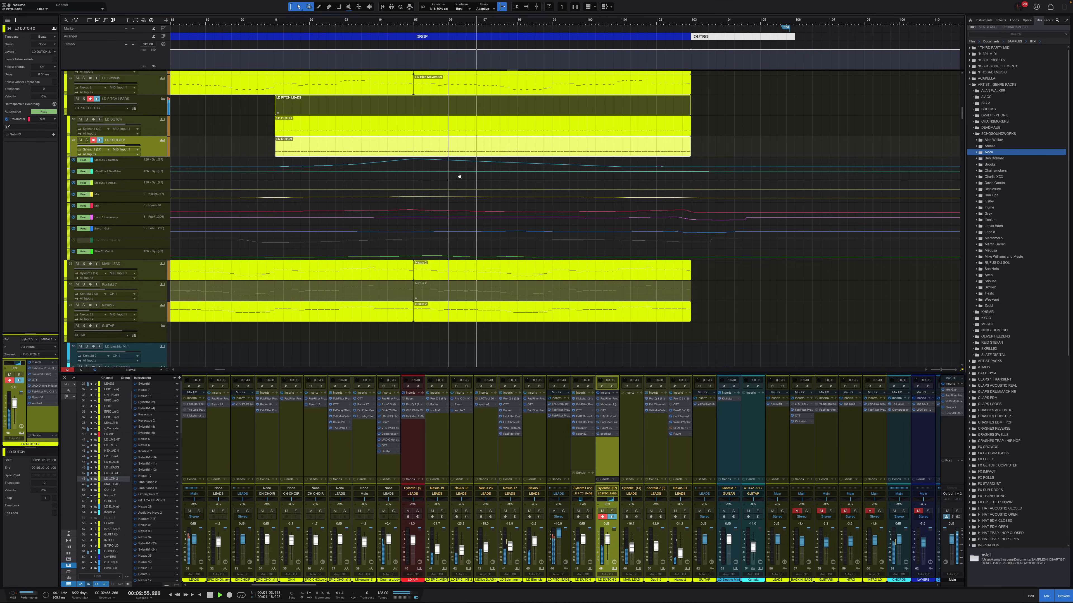
Step: Watch the LD DUTCH 2 synth editor follow its automation, then close it and stop playback
{"action": "scroll", "coordinate": [216, 150], "scroll_direction": "up", "scroll_amount": 1}
{"action": "key", "text": "F11"}
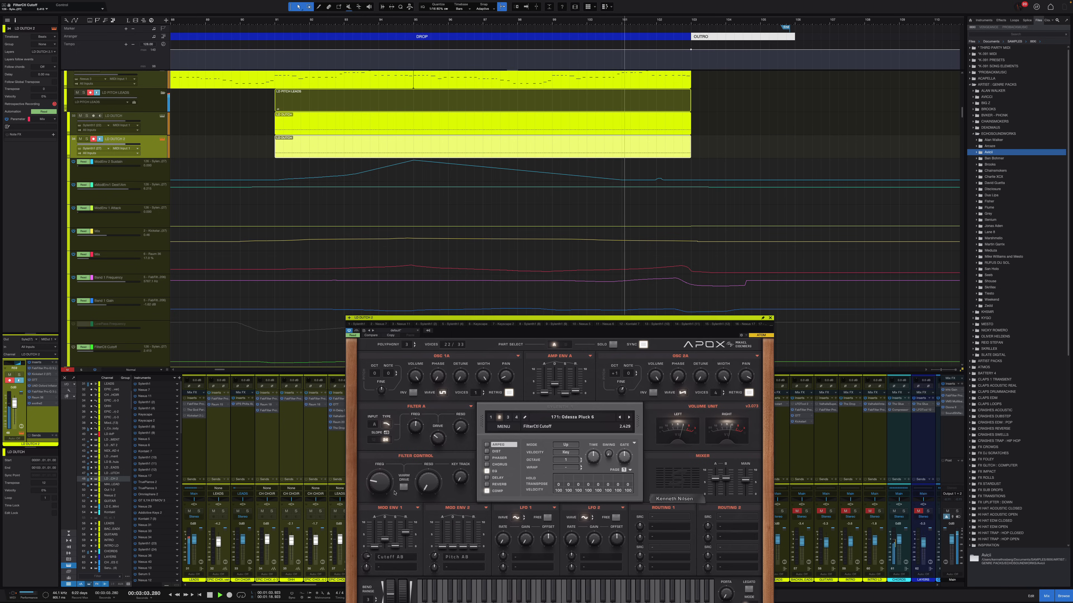
{"action": "left_click", "coordinate": [770, 318]}
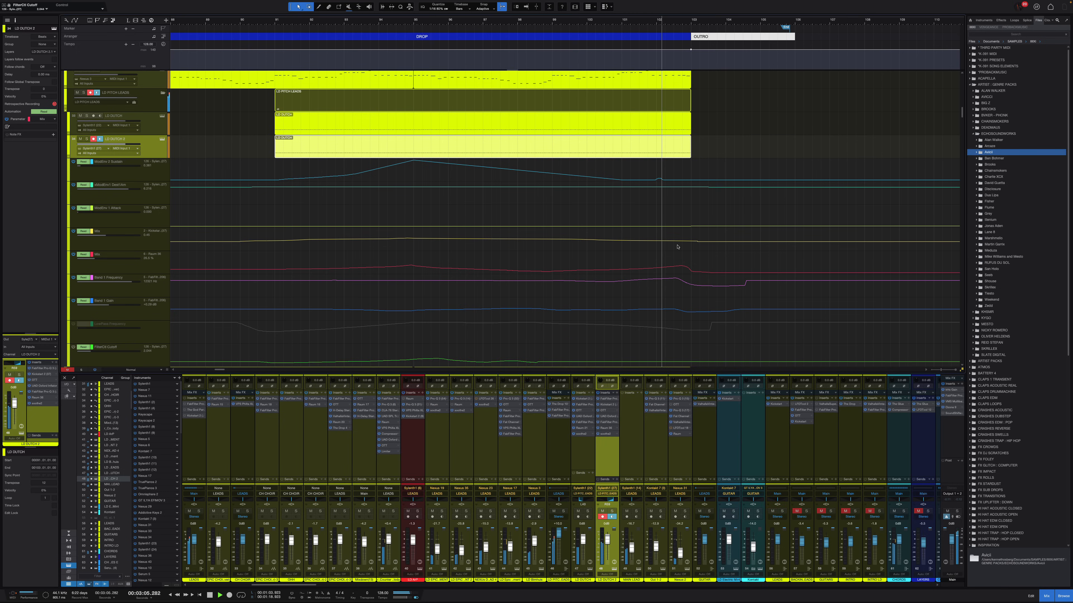
{"action": "key", "text": "space"}
Step: Switch to the vocal song and enlarge the main verse vocal track to show its waveforms
{"action": "left_click", "coordinate": [587, 455]}
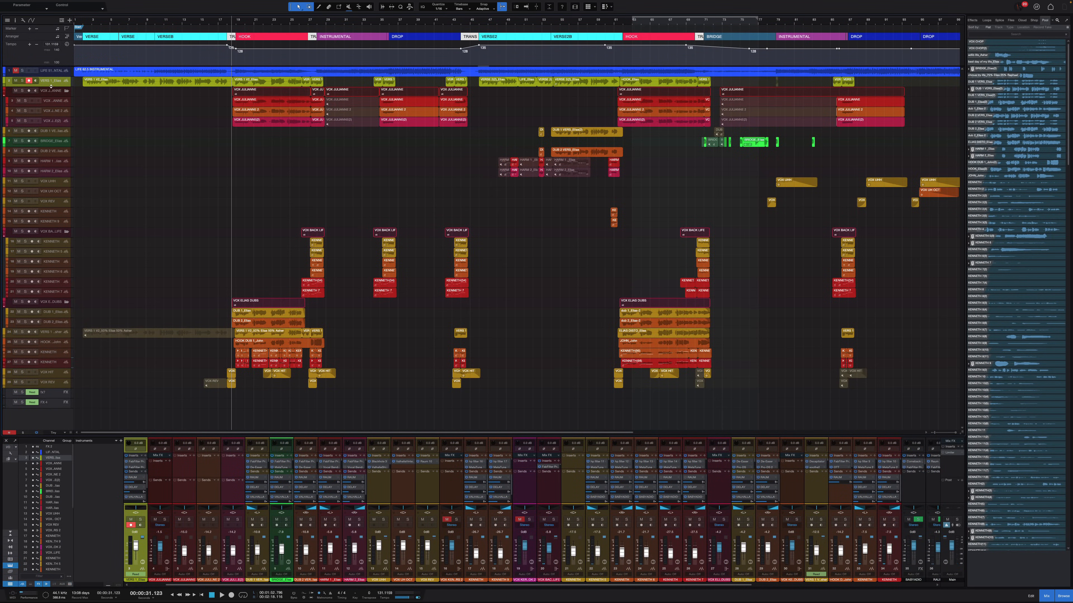
{"action": "left_click_drag", "start_coordinate": [51, 92], "coordinate": [51, 124]}
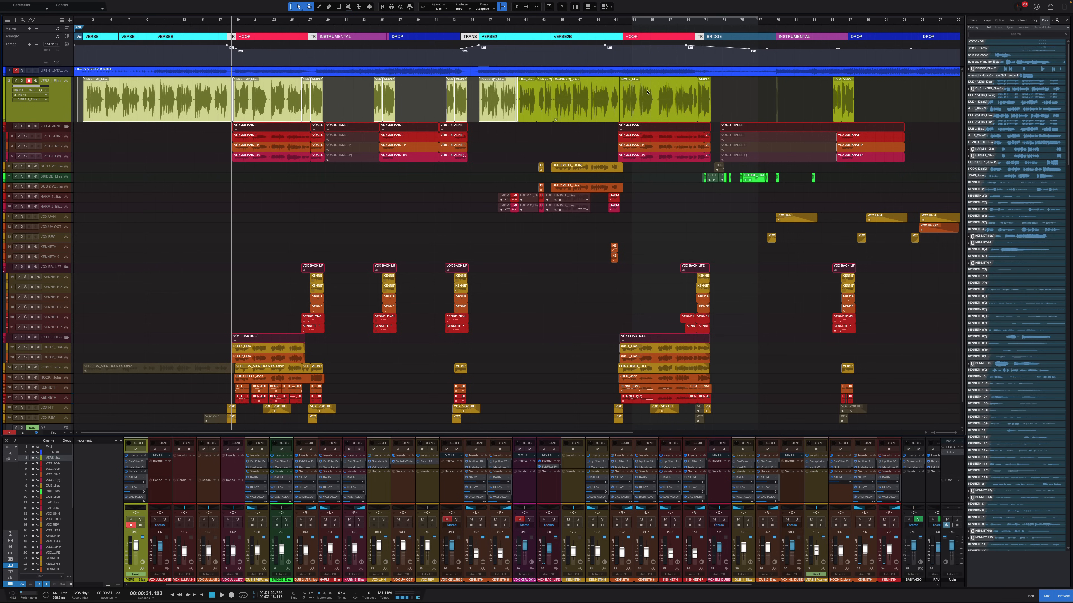
{"action": "scroll", "coordinate": [118, 119], "scroll_direction": "up", "scroll_amount": 5}
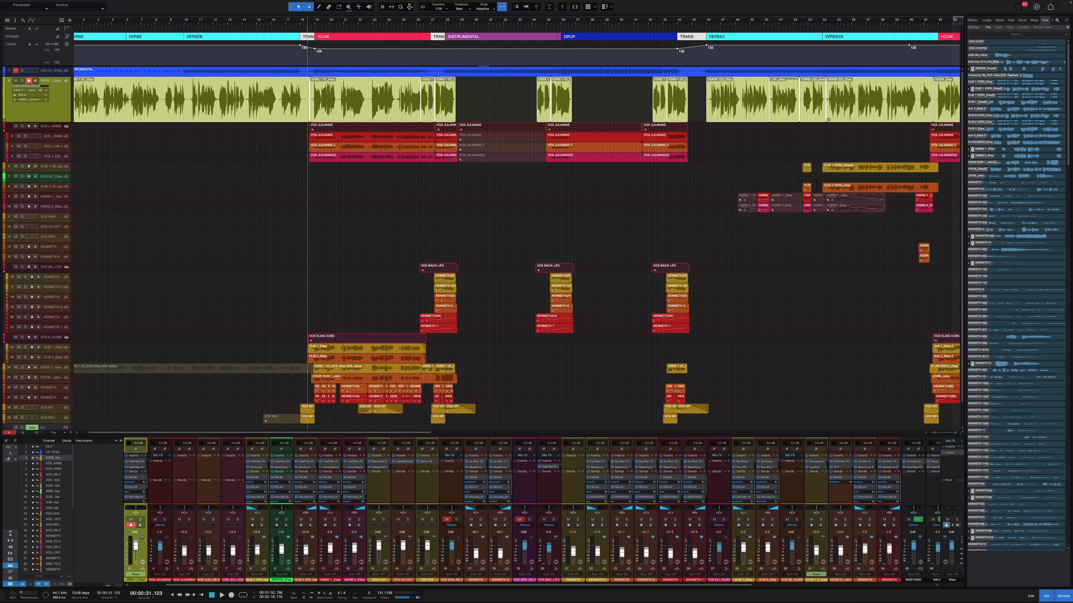
{"action": "scroll", "coordinate": [116, 118], "scroll_direction": "left", "scroll_amount": 2}
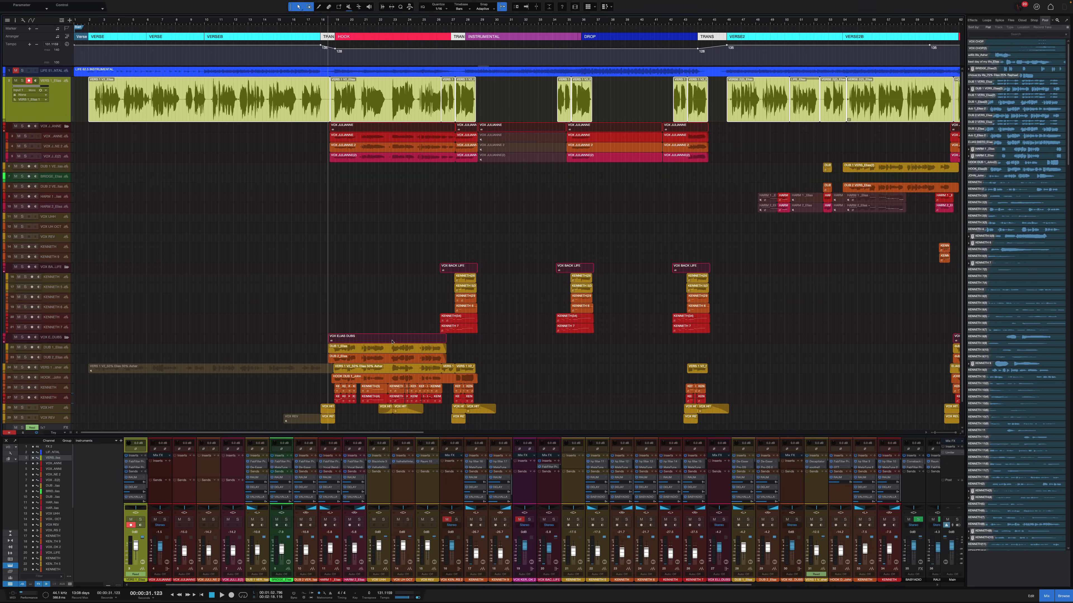
Step: Increase the height of all tracks in the vocal arrangement
{"action": "scroll", "coordinate": [371, 267], "scroll_direction": "down", "scroll_amount": 2}
{"action": "scroll", "coordinate": [257, 292], "scroll_direction": "up", "scroll_amount": 2}
{"action": "scroll", "coordinate": [230, 129], "scroll_direction": "up", "scroll_amount": 5}
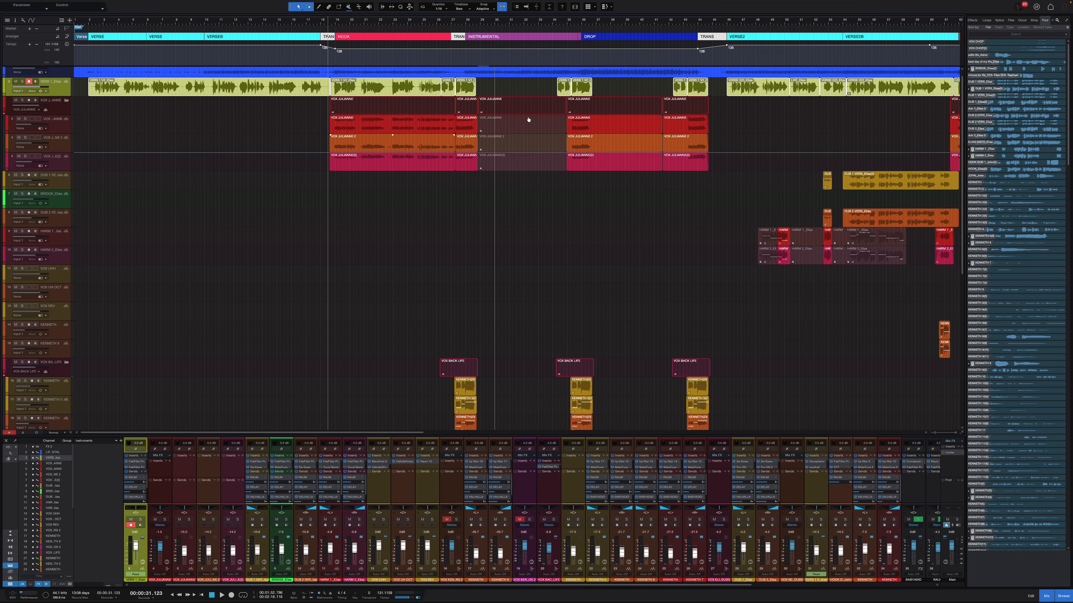
{"action": "scroll", "coordinate": [495, 92], "scroll_direction": "up", "scroll_amount": 3}
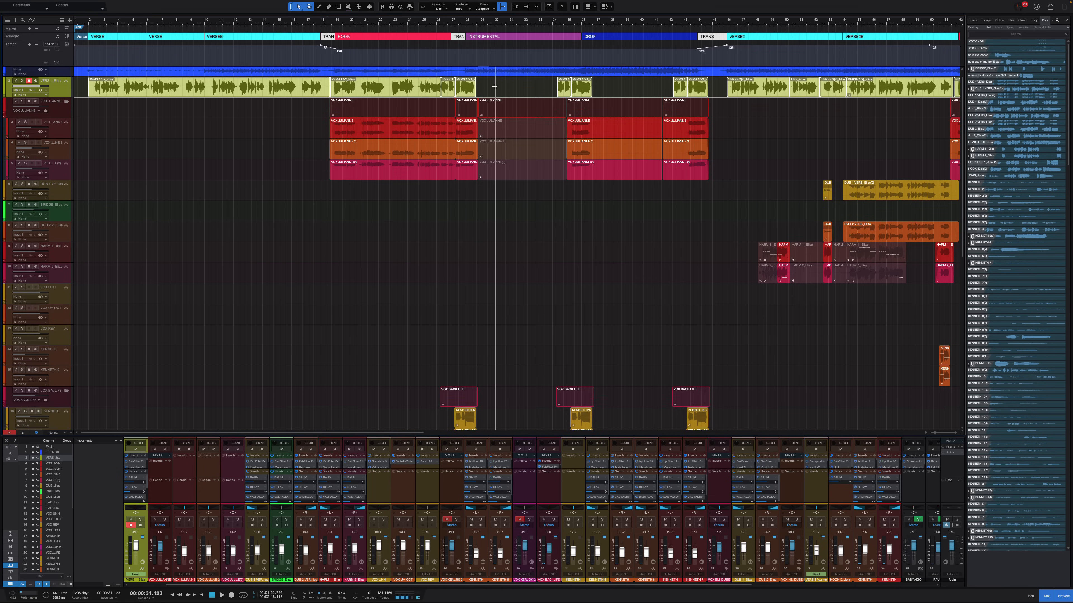
{"action": "scroll", "coordinate": [453, 144], "scroll_direction": "up", "scroll_amount": 2}
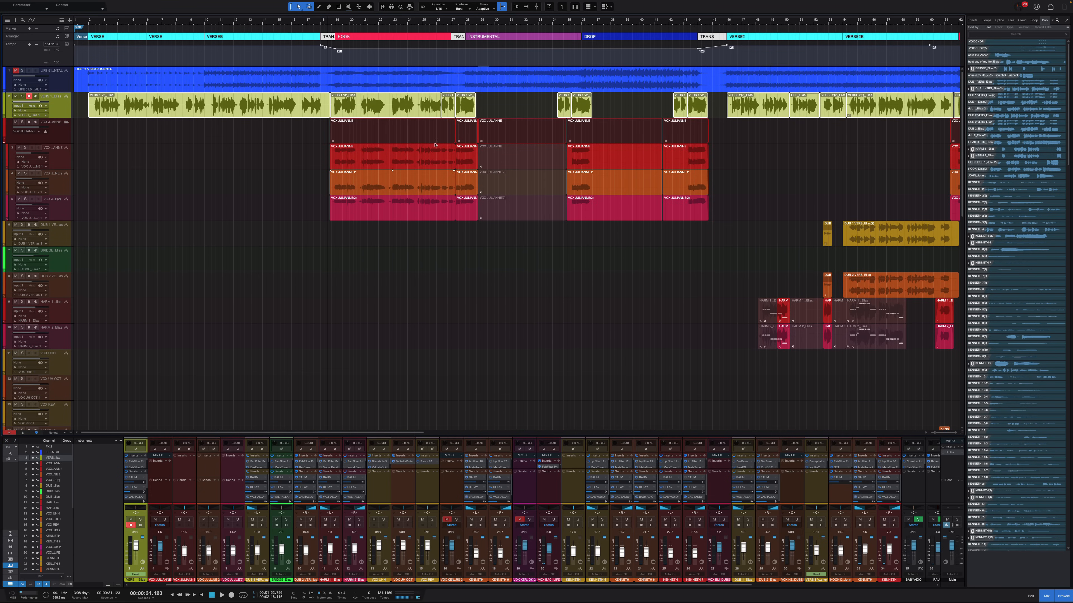
Step: Solo the instrumental track and play it from the start of the first verse
{"action": "left_click", "coordinate": [102, 86]}
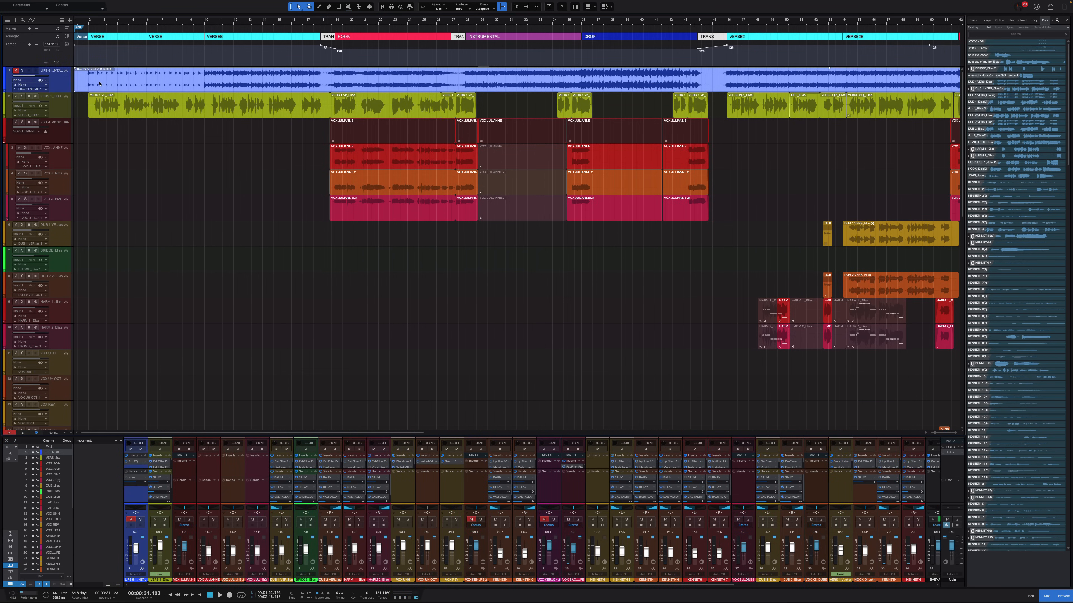
{"action": "key", "text": "s"}
{"action": "left_click", "coordinate": [89, 21]}
{"action": "key", "text": "space"}
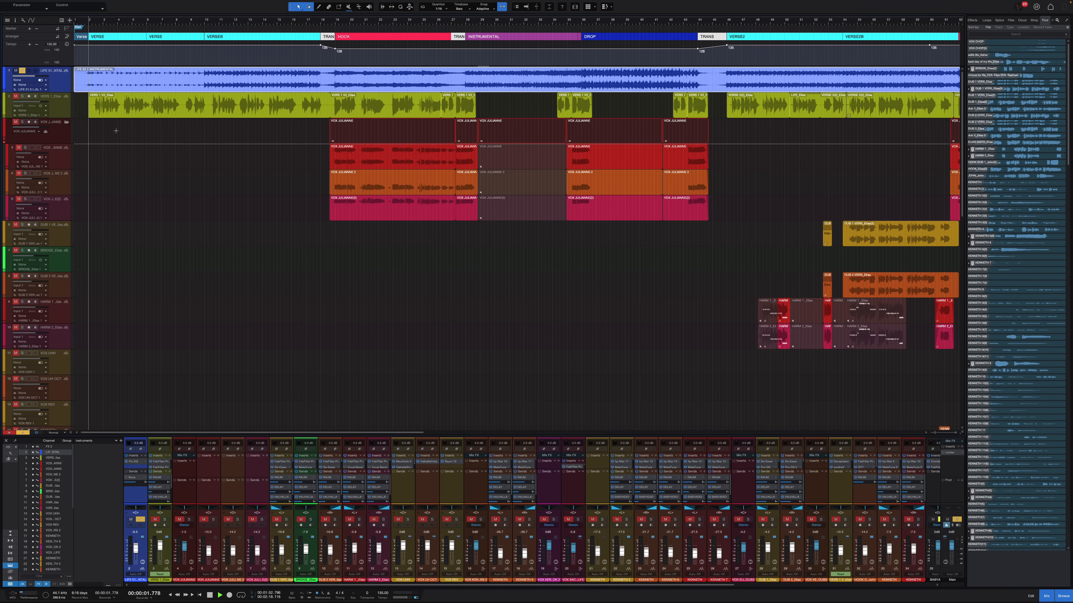
{"action": "scroll", "coordinate": [154, 126], "scroll_direction": "up", "scroll_amount": 2}
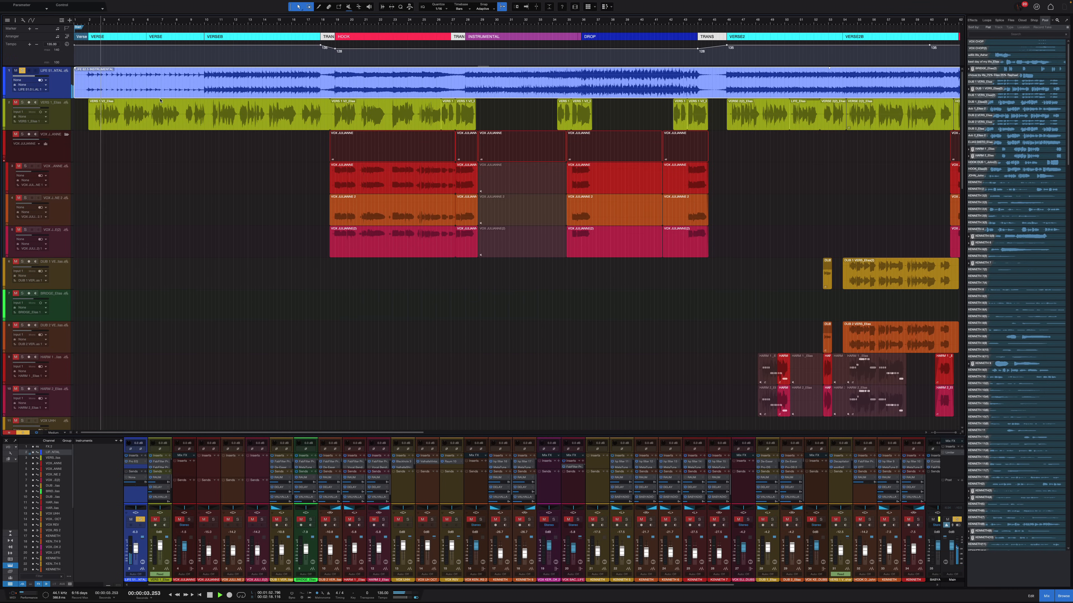
Step: Solo the main verse vocal along with the instrumental, listen to the verse and stop the playback
{"action": "left_click", "coordinate": [154, 126]}
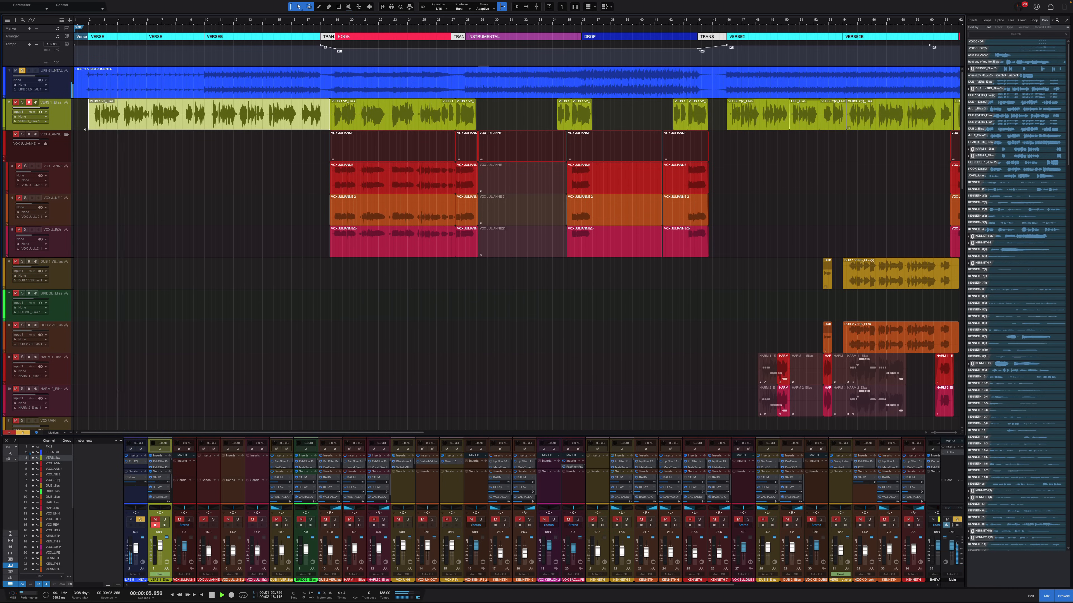
{"action": "key", "text": "s"}
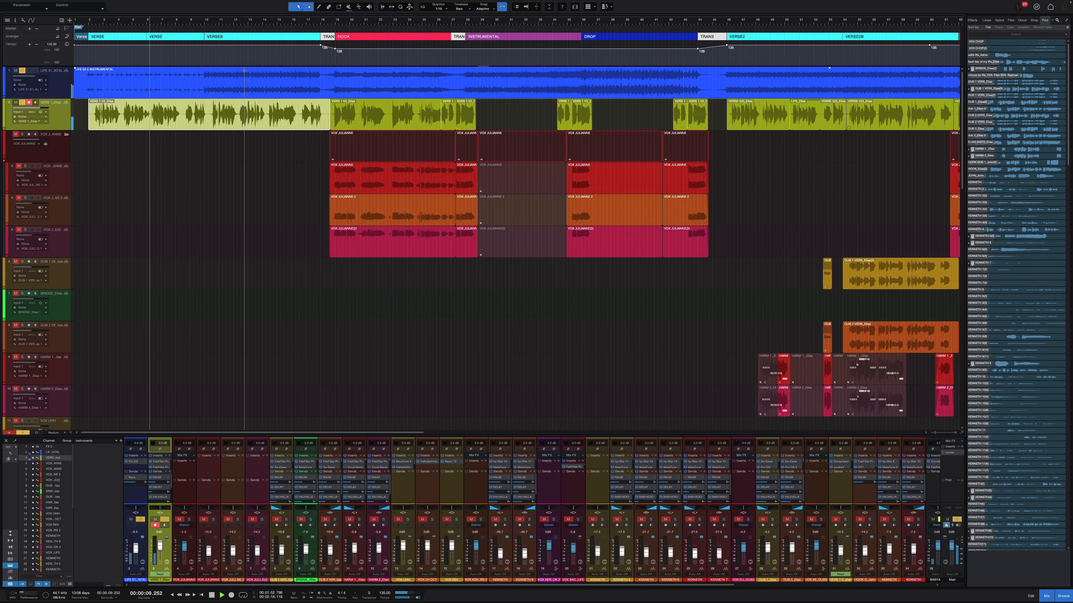
{"action": "left_click", "coordinate": [207, 21]}
{"action": "left_click", "coordinate": [199, 23]}
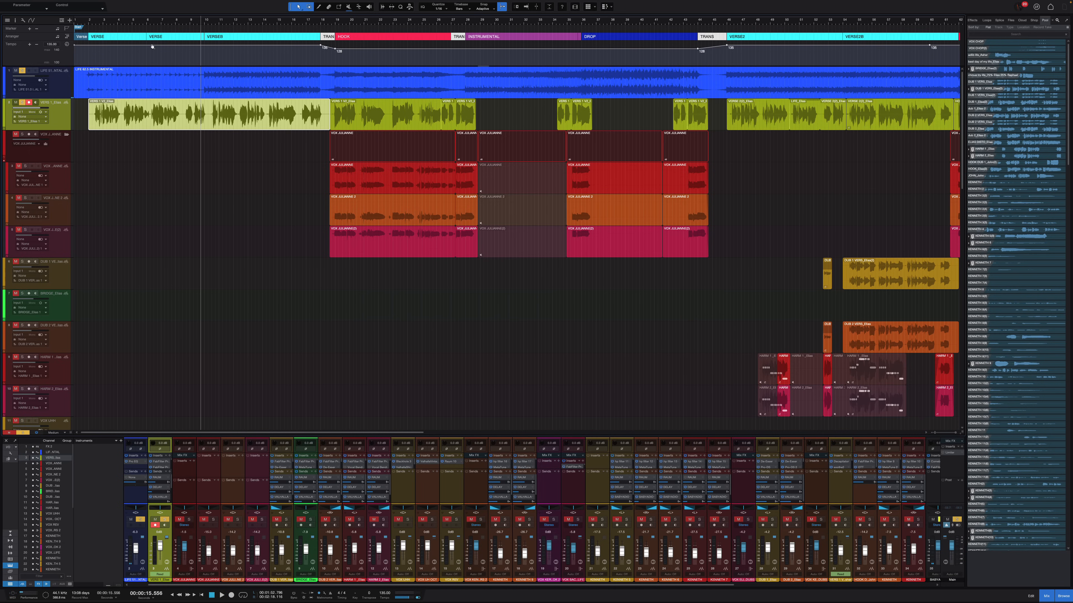
Step: Select the HOOK section in the arranger and place the playback cursor near the end of the first hook
{"action": "left_click", "coordinate": [127, 37]}
{"action": "left_click", "coordinate": [372, 39]}
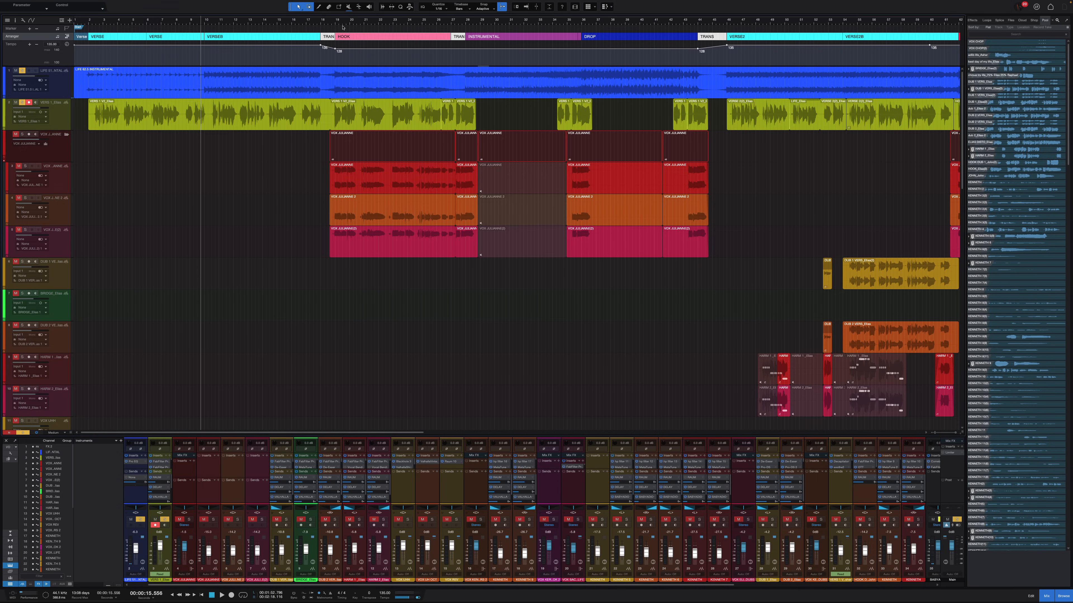
{"action": "left_click", "coordinate": [329, 21]}
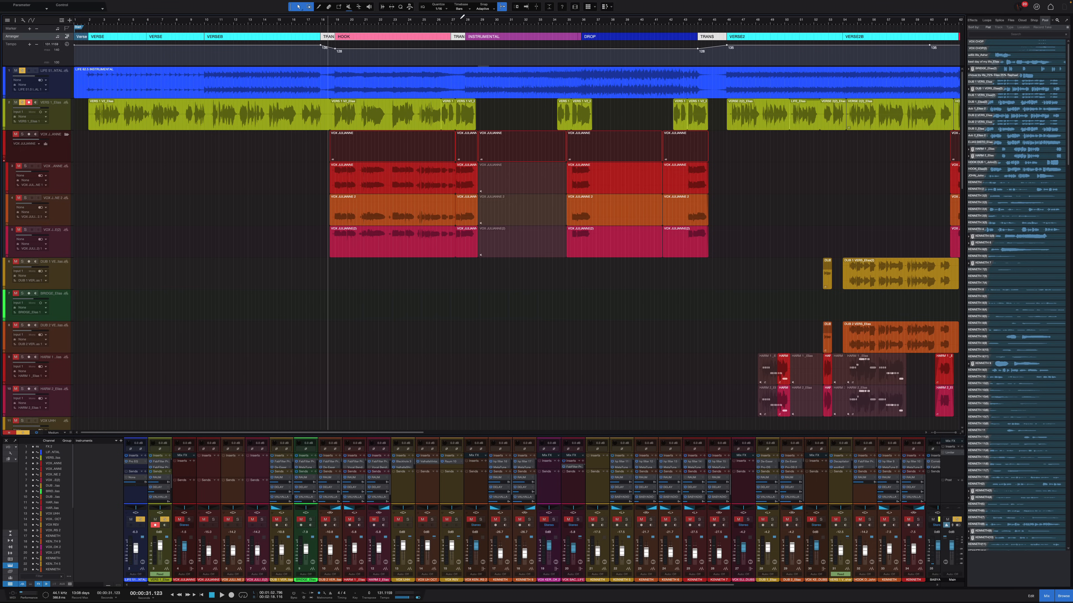
{"action": "left_click_drag", "start_coordinate": [446, 21], "coordinate": [433, 21]}
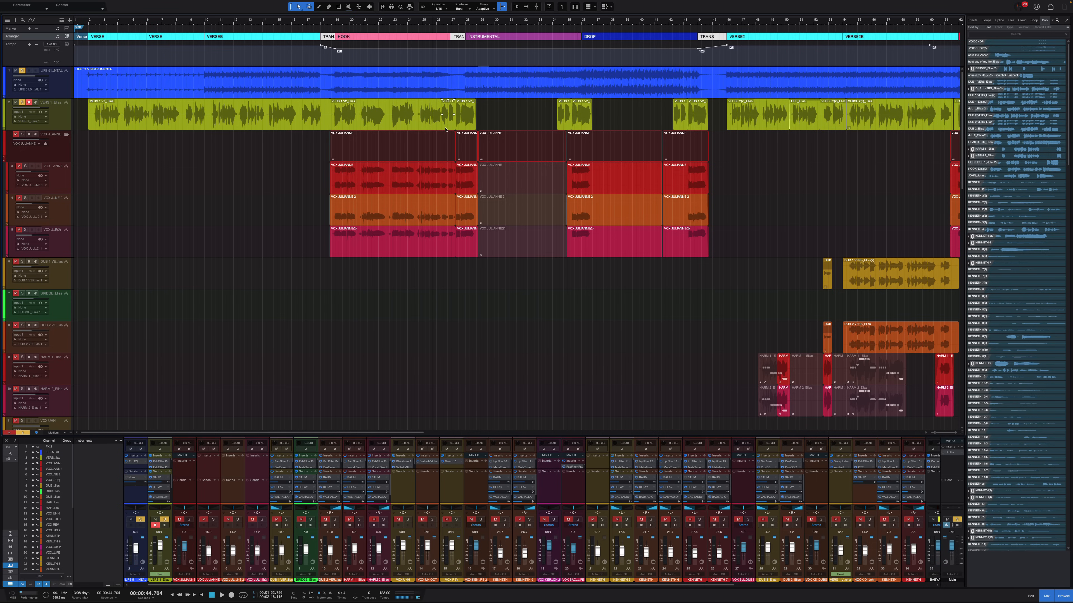
Step: Examine the main vocal clips across the second verse, second hook and drops
{"action": "scroll", "coordinate": [445, 130], "scroll_direction": "right", "scroll_amount": 10}
{"action": "scroll", "coordinate": [431, 117], "scroll_direction": "right", "scroll_amount": 20}
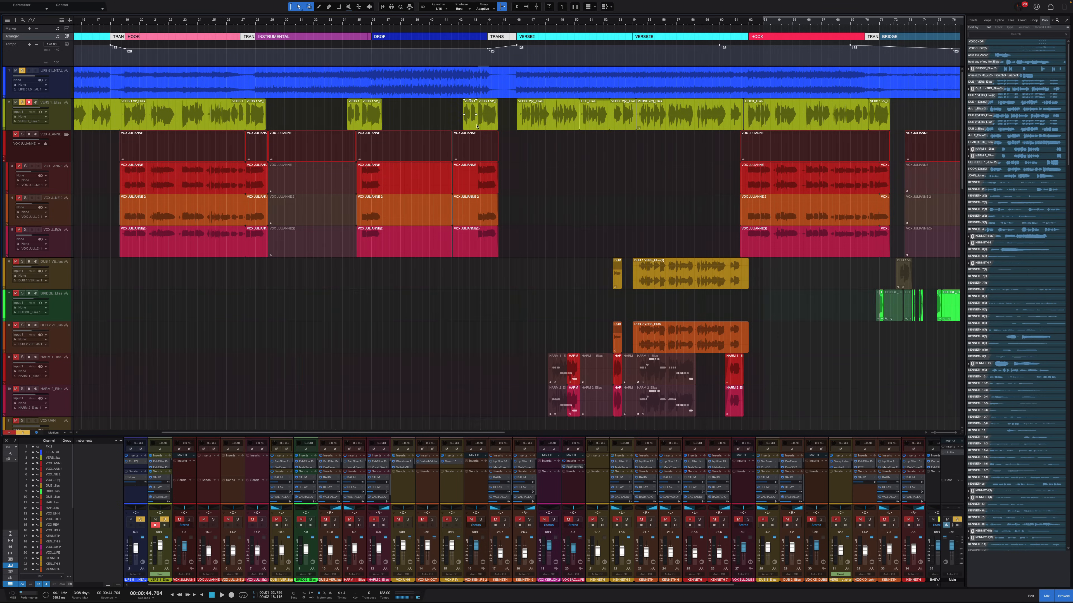
{"action": "left_click_drag", "start_coordinate": [768, 125], "coordinate": [1, 107]}
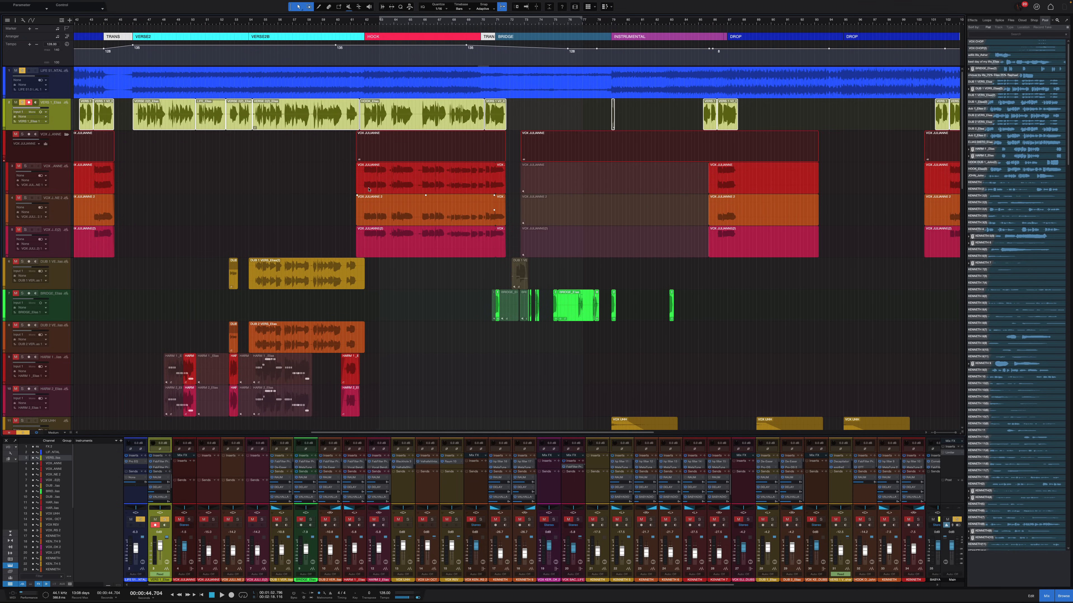
{"action": "scroll", "coordinate": [471, 149], "scroll_direction": "left", "scroll_amount": 20}
{"action": "left_click", "coordinate": [502, 125]}
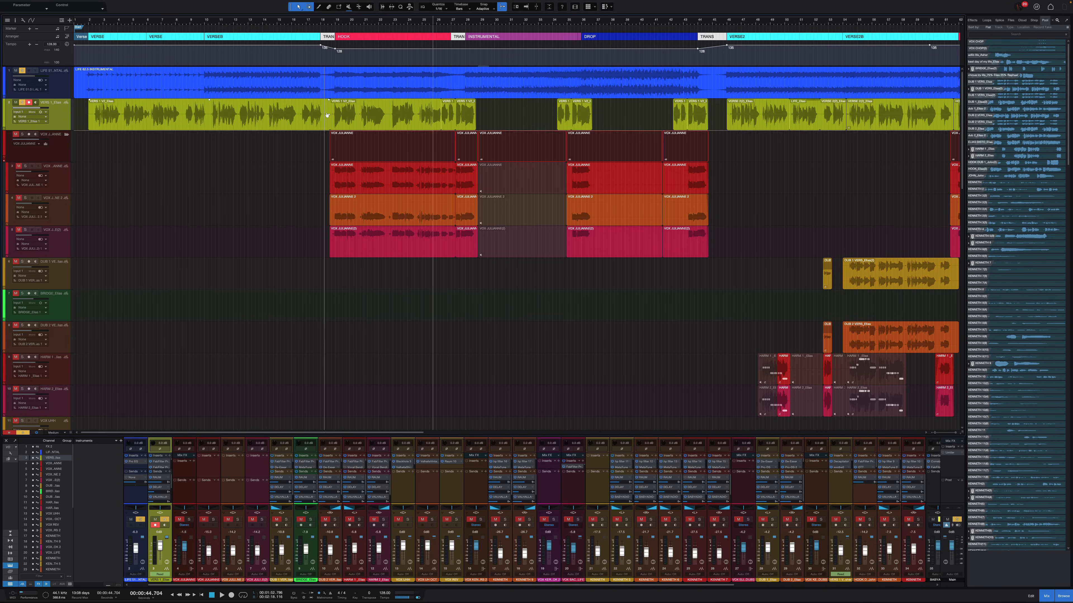
Step: Enlarge the main vocal track and listen to the end of the first hook going into the instrumental
{"action": "scroll", "coordinate": [380, 122], "scroll_direction": "up", "scroll_amount": 5}
{"action": "scroll", "coordinate": [345, 120], "scroll_direction": "down", "scroll_amount": 2}
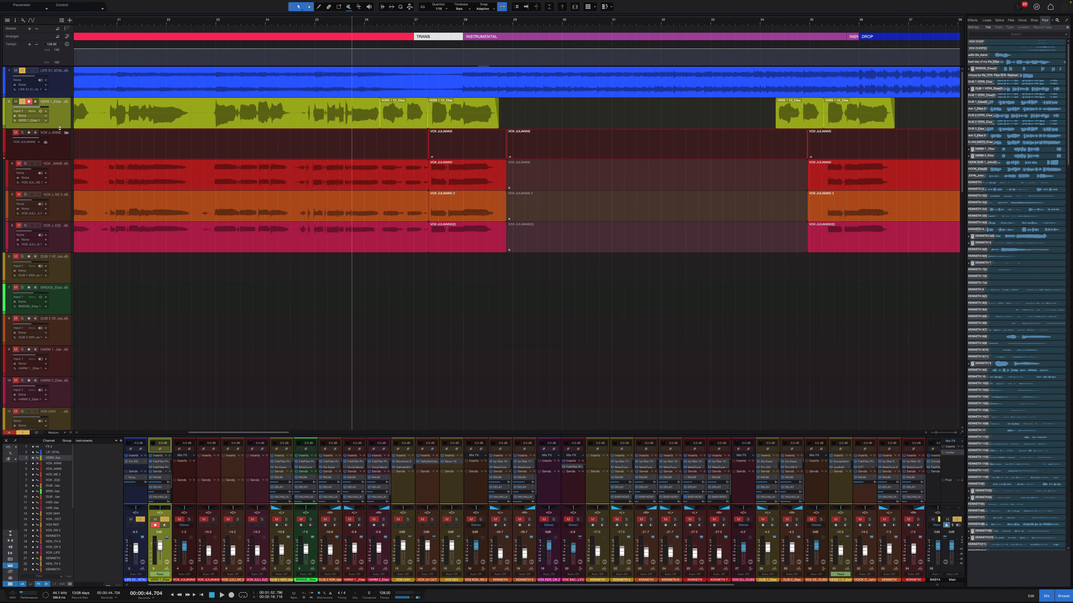
{"action": "left_click_drag", "start_coordinate": [59, 128], "coordinate": [59, 183]}
{"action": "scroll", "coordinate": [399, 167], "scroll_direction": "down", "scroll_amount": 1}
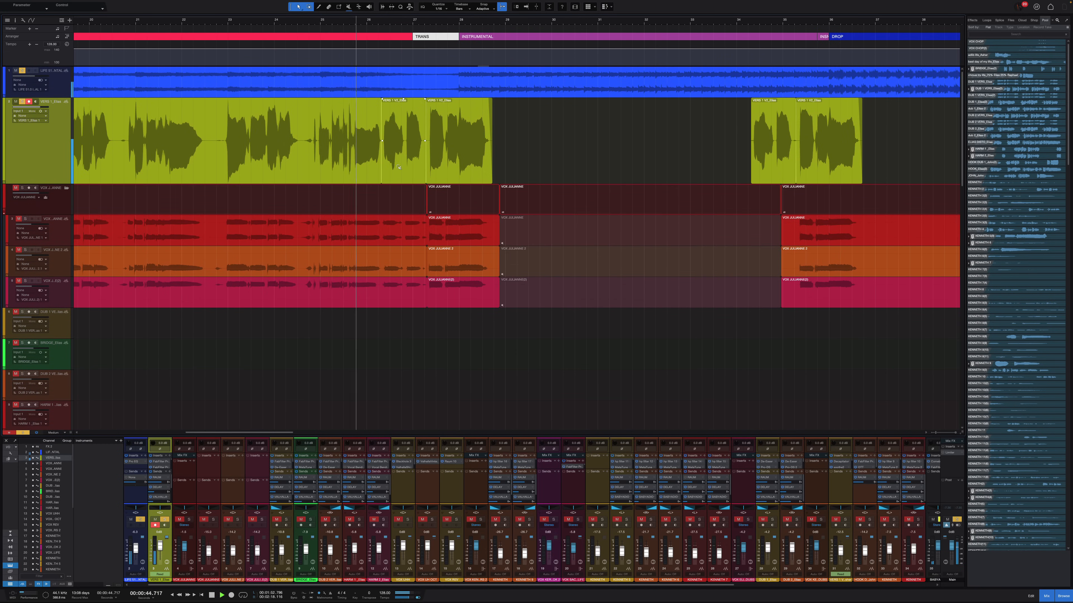
{"action": "scroll", "coordinate": [399, 166], "scroll_direction": "down", "scroll_amount": 5}
{"action": "scroll", "coordinate": [389, 125], "scroll_direction": "up", "scroll_amount": 5}
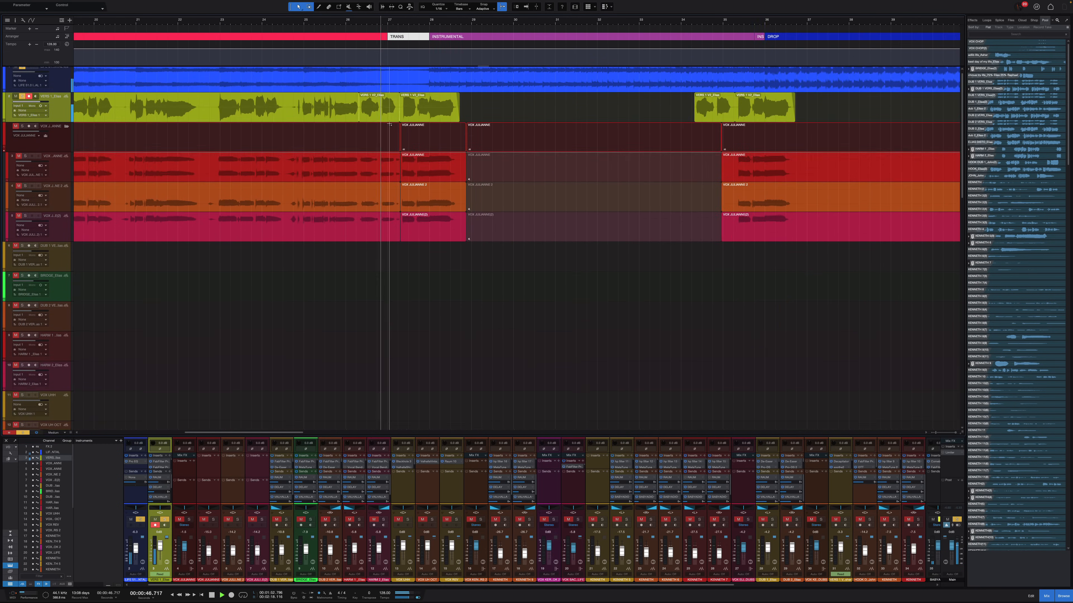
{"action": "scroll", "coordinate": [390, 125], "scroll_direction": "up", "scroll_amount": 3}
{"action": "scroll", "coordinate": [389, 125], "scroll_direction": "down", "scroll_amount": 5}
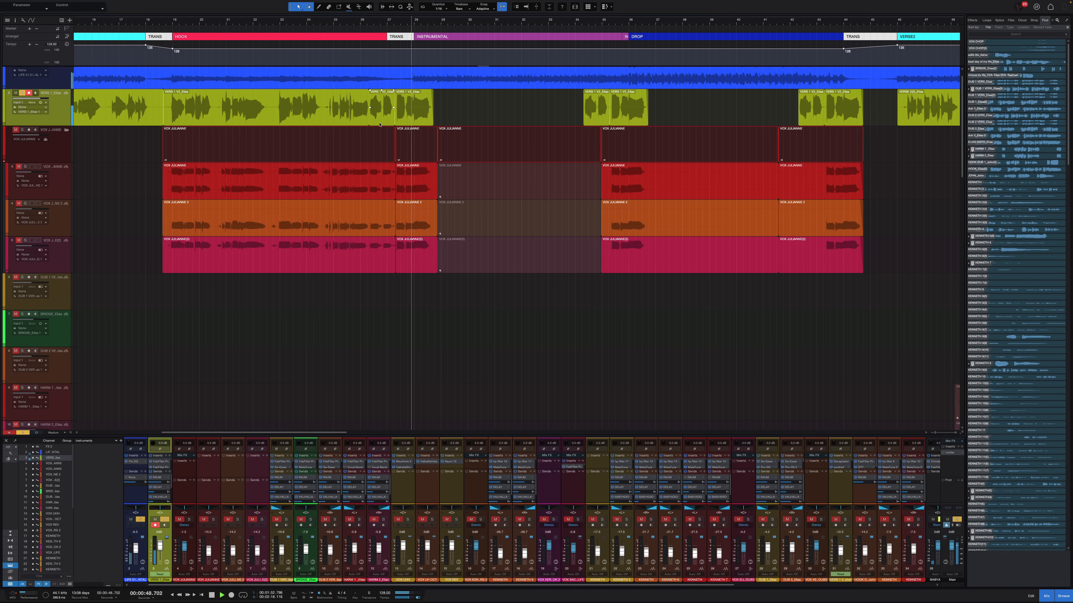
{"action": "key", "text": "space"}
Step: Select the short main vocal clip at the end of the first hook and enlarge the mixer to show full insert chains
{"action": "left_click_drag", "start_coordinate": [441, 121], "coordinate": [346, 120]}
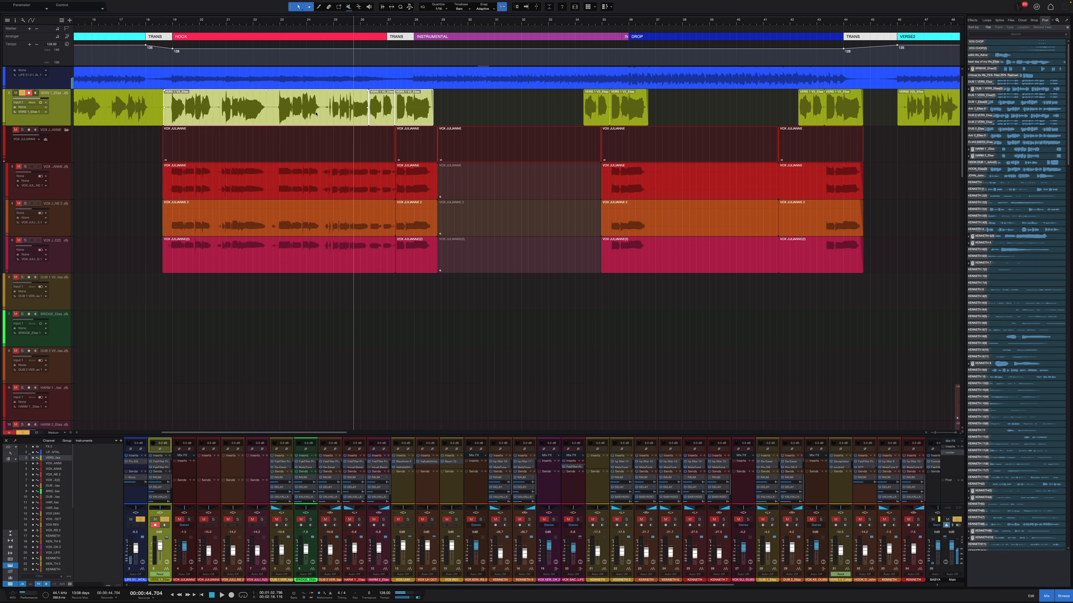
{"action": "scroll", "coordinate": [380, 122], "scroll_direction": "up", "scroll_amount": 5}
{"action": "left_click", "coordinate": [379, 121]}
{"action": "scroll", "coordinate": [380, 121], "scroll_direction": "down", "scroll_amount": 7}
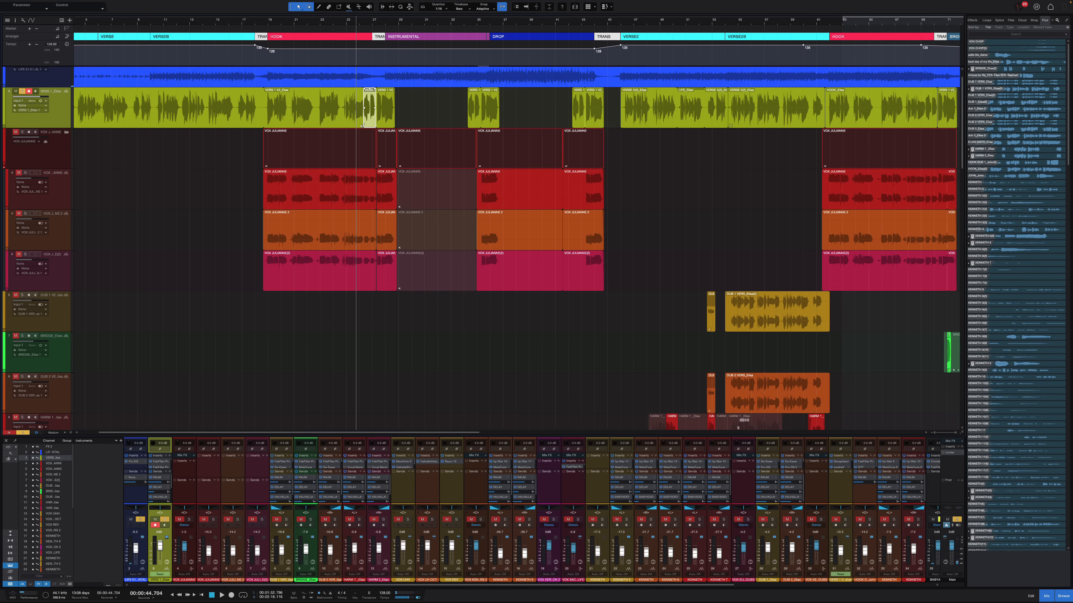
{"action": "scroll", "coordinate": [296, 184], "scroll_direction": "up", "scroll_amount": 2}
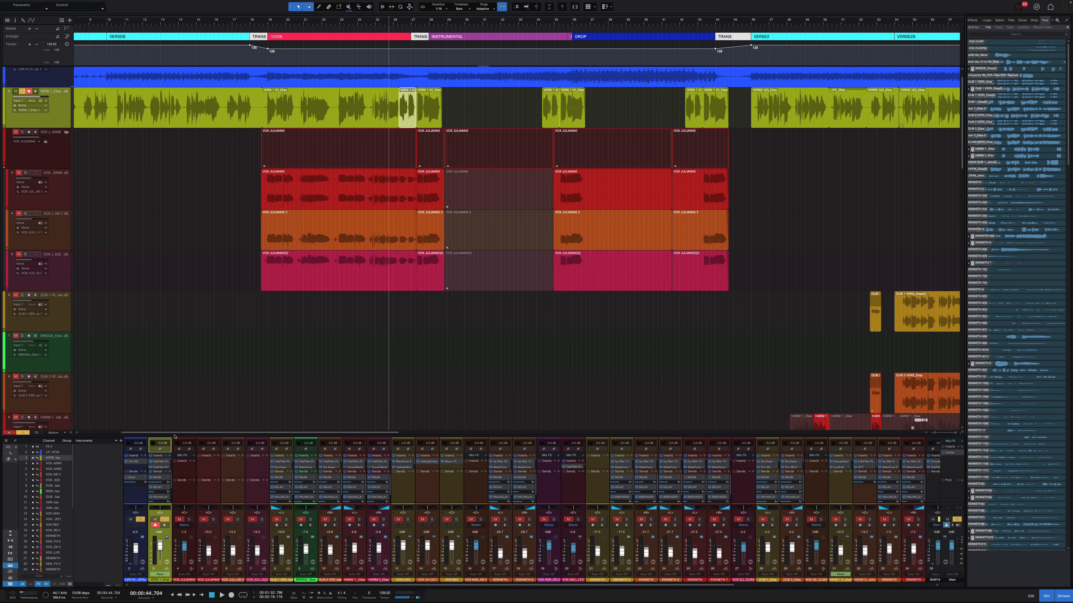
{"action": "left_click_drag", "start_coordinate": [185, 437], "coordinate": [184, 310]}
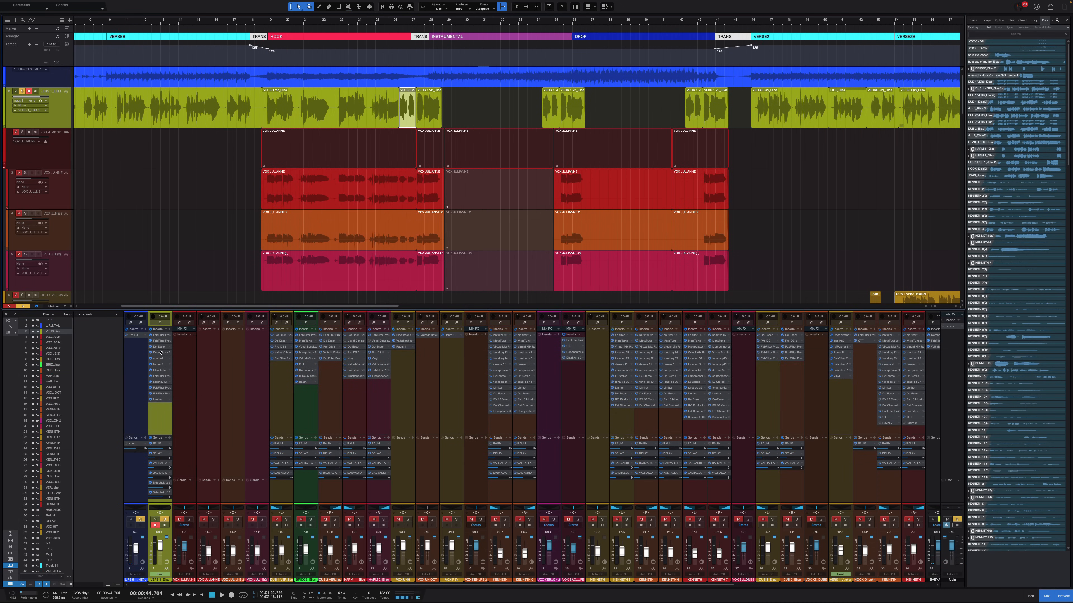
Step: Listen to the main vocal from the last bars of the first hook through the selected short clip
{"action": "scroll", "coordinate": [451, 139], "scroll_direction": "up", "scroll_amount": 4}
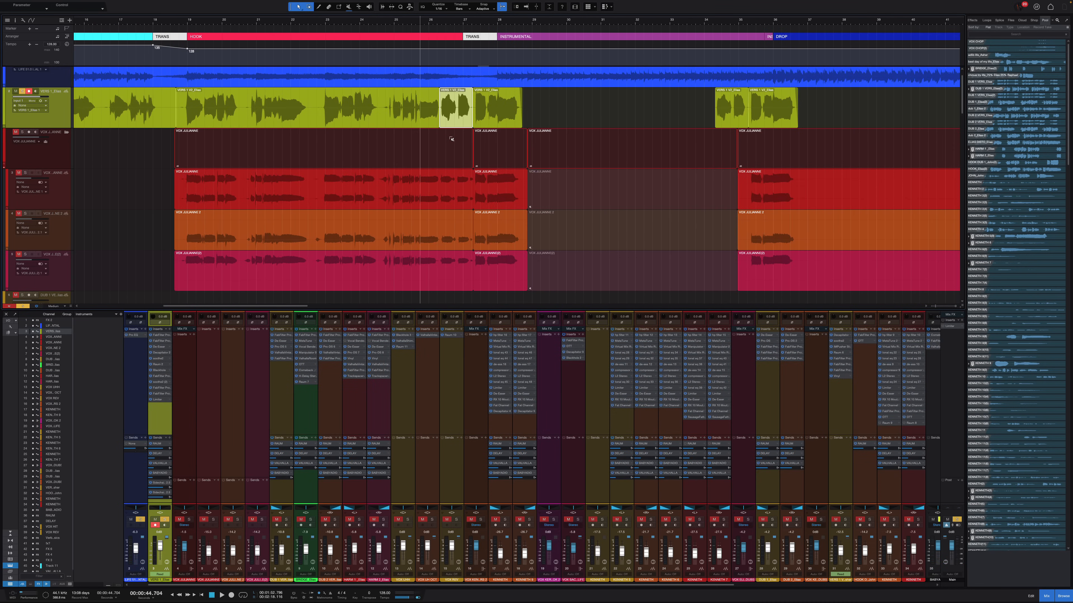
{"action": "scroll", "coordinate": [452, 138], "scroll_direction": "up", "scroll_amount": 2}
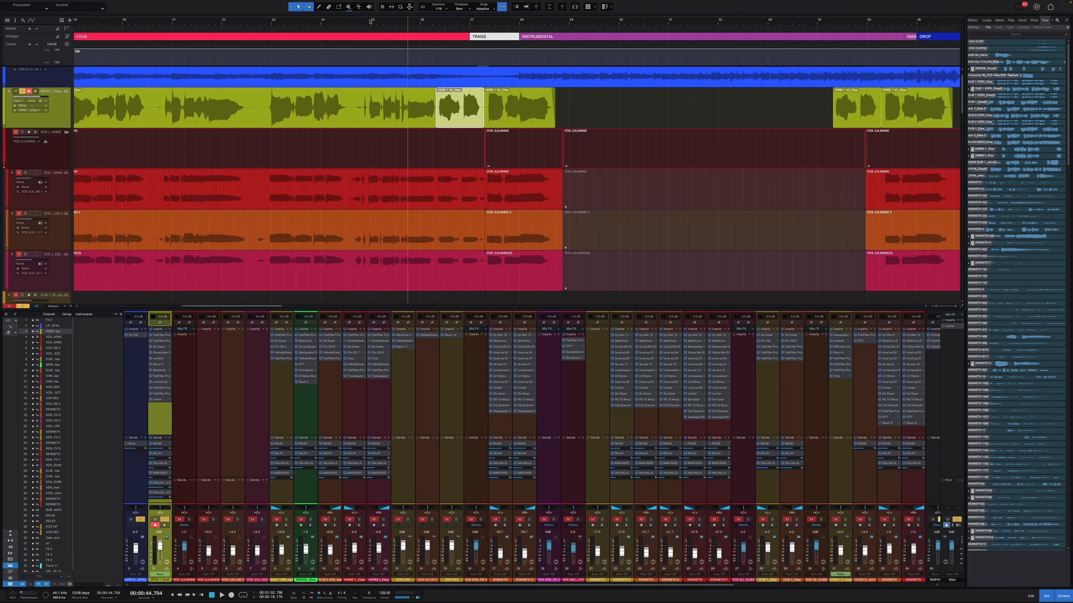
{"action": "key", "text": "s"}
{"action": "key", "text": "s"}
{"action": "key", "text": "space"}
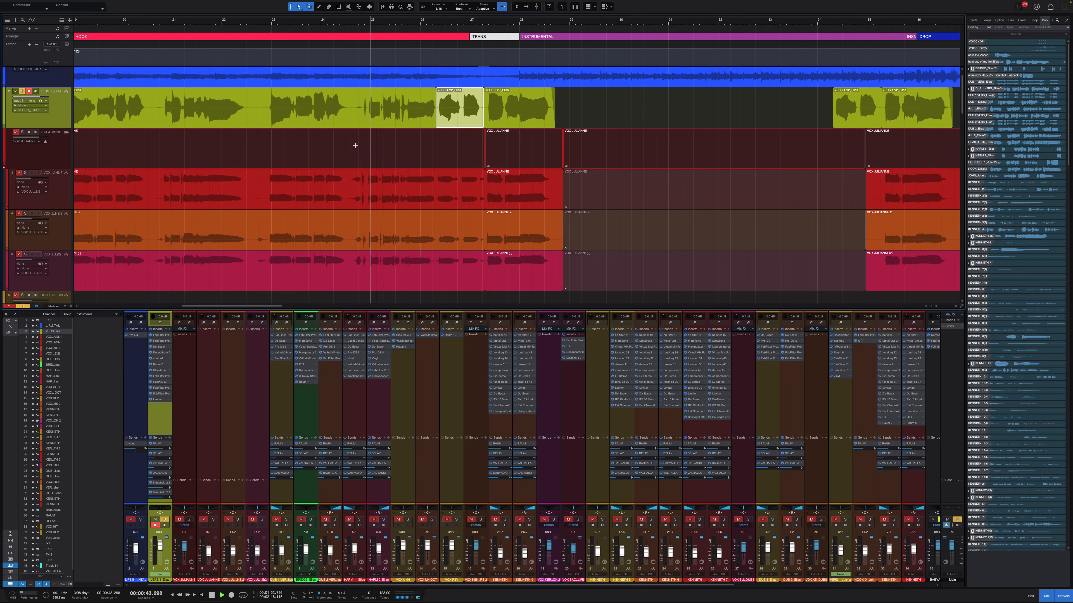
{"action": "scroll", "coordinate": [455, 132], "scroll_direction": "up", "scroll_amount": 5}
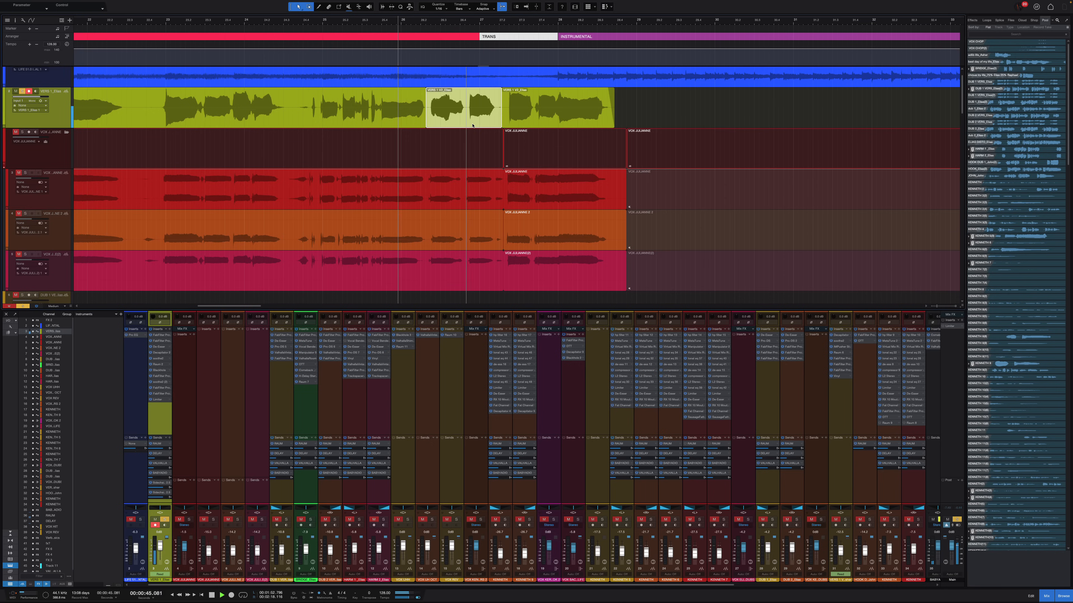
{"action": "scroll", "coordinate": [452, 125], "scroll_direction": "down", "scroll_amount": 2}
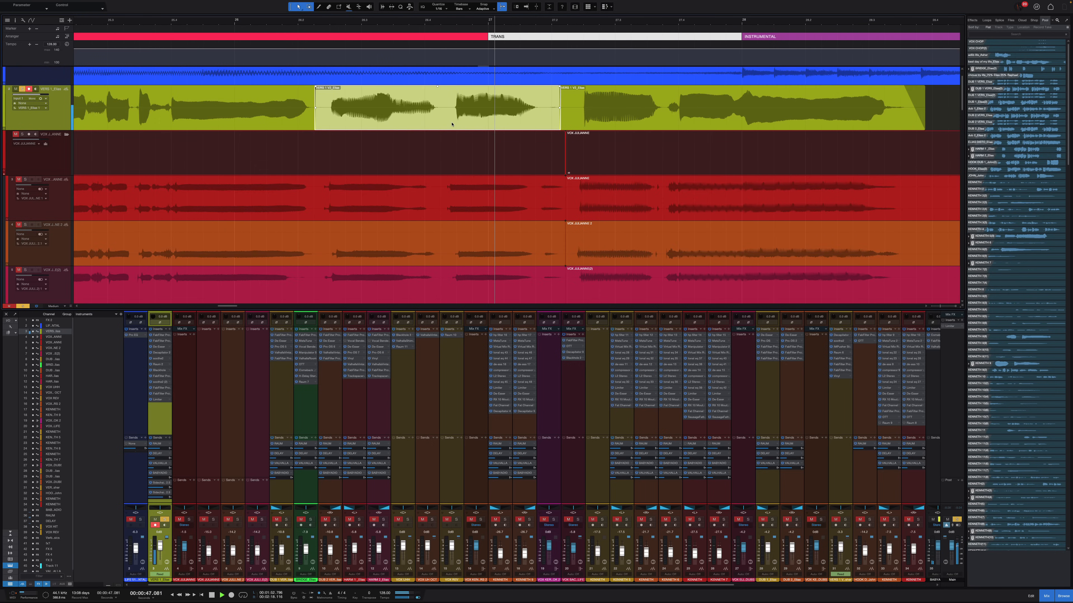
Step: Open the selected short vocal clip in Melodyne, select its sung notes and switch to the Pitch tool
{"action": "key", "text": "super+m"}
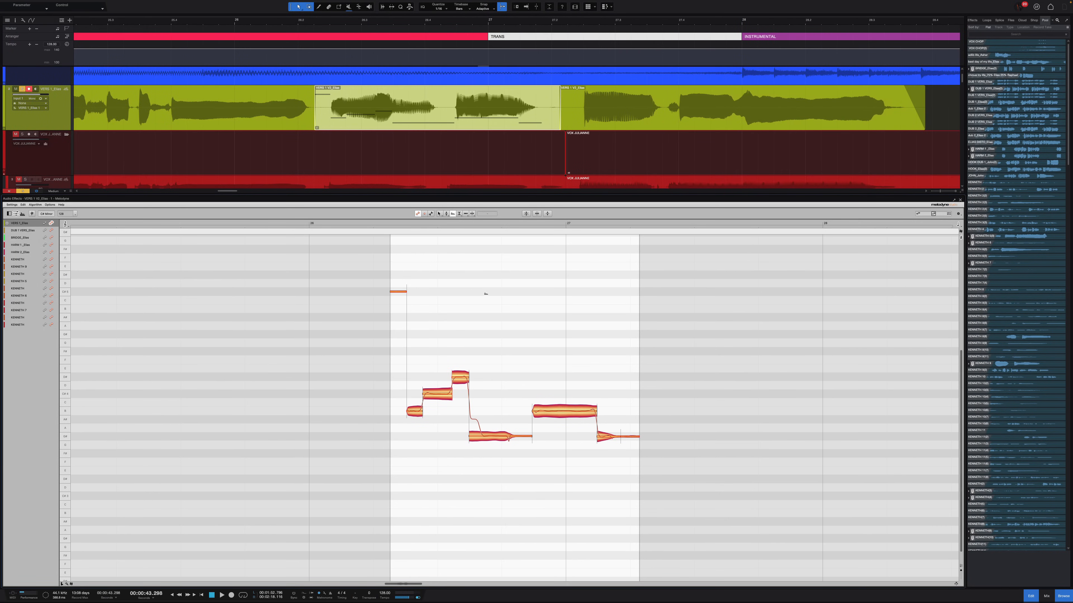
{"action": "left_click_drag", "start_coordinate": [406, 354], "coordinate": [633, 478]}
{"action": "right_click", "coordinate": [580, 422]}
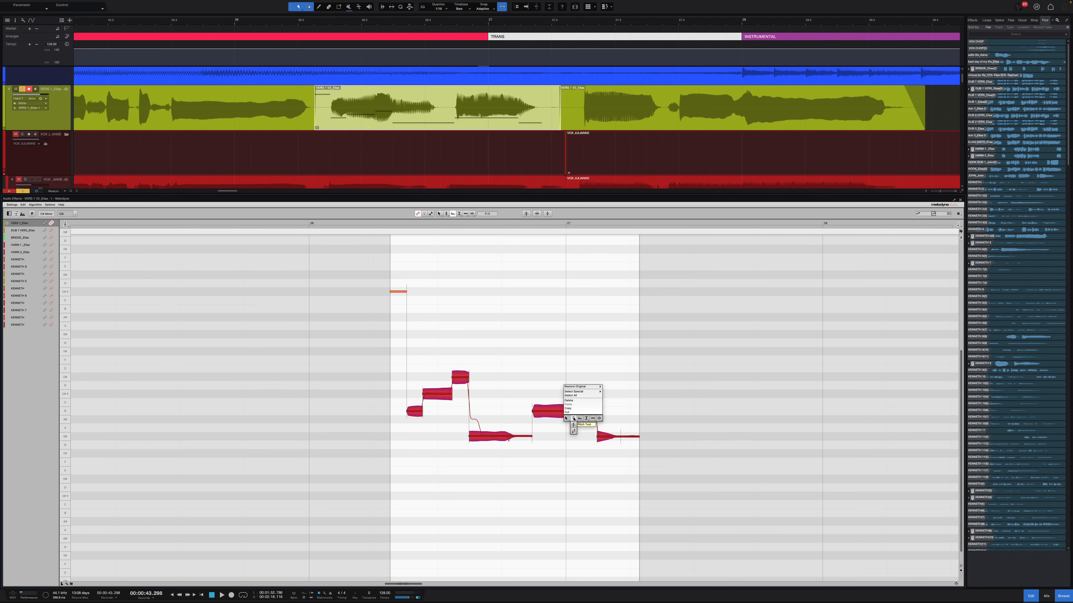
{"action": "left_click", "coordinate": [573, 424]}
{"action": "left_click", "coordinate": [550, 388]}
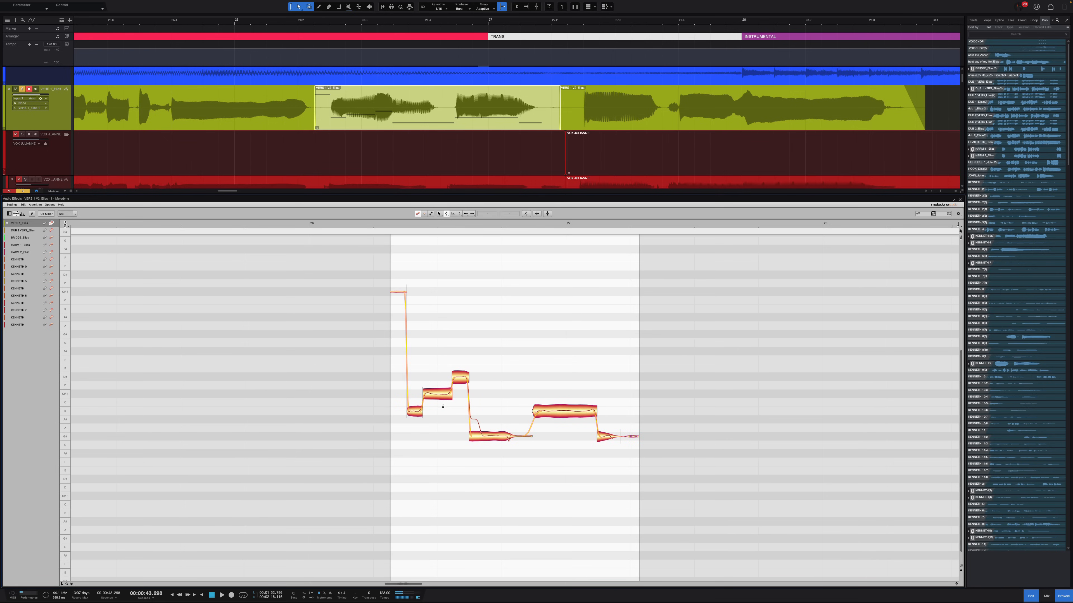
Step: Reselect the sung notes in Melodyne and apply the Pitch Modulation tool to them
{"action": "left_click_drag", "start_coordinate": [408, 375], "coordinate": [647, 487]}
{"action": "right_click", "coordinate": [558, 411]}
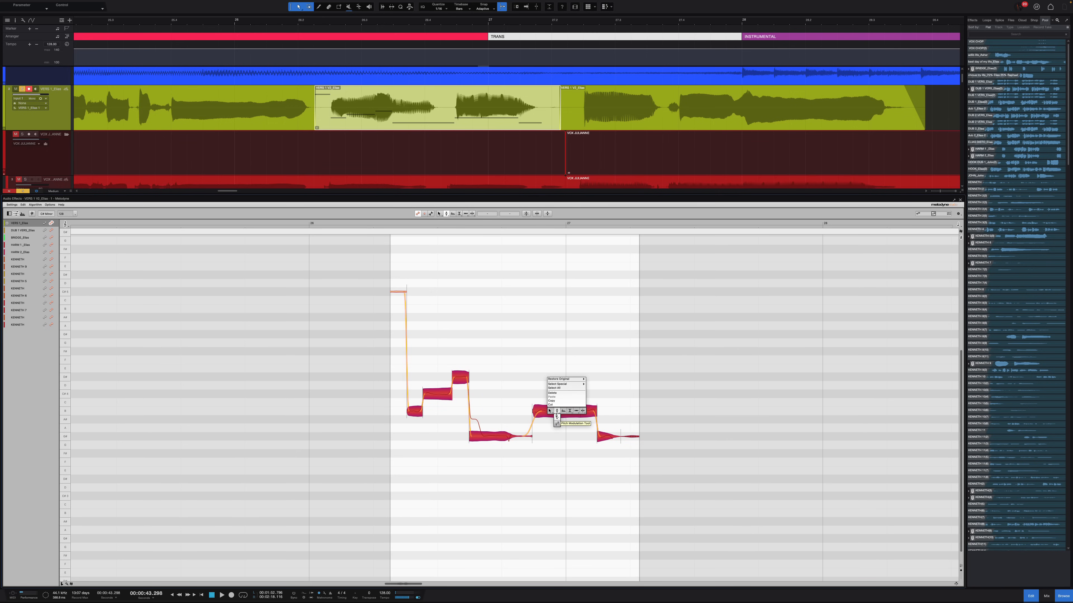
{"action": "left_click", "coordinate": [556, 426]}
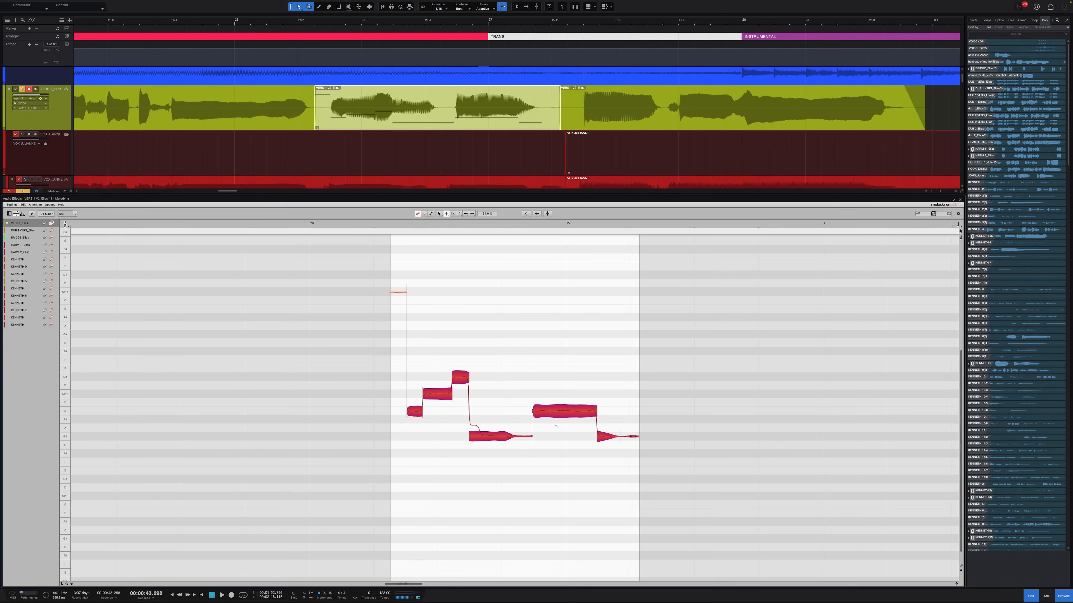
{"action": "left_click", "coordinate": [471, 344]}
Step: Place the playback cursor just before the short vocal clip and listen through the transition into the instrumental
{"action": "left_click", "coordinate": [330, 20]}
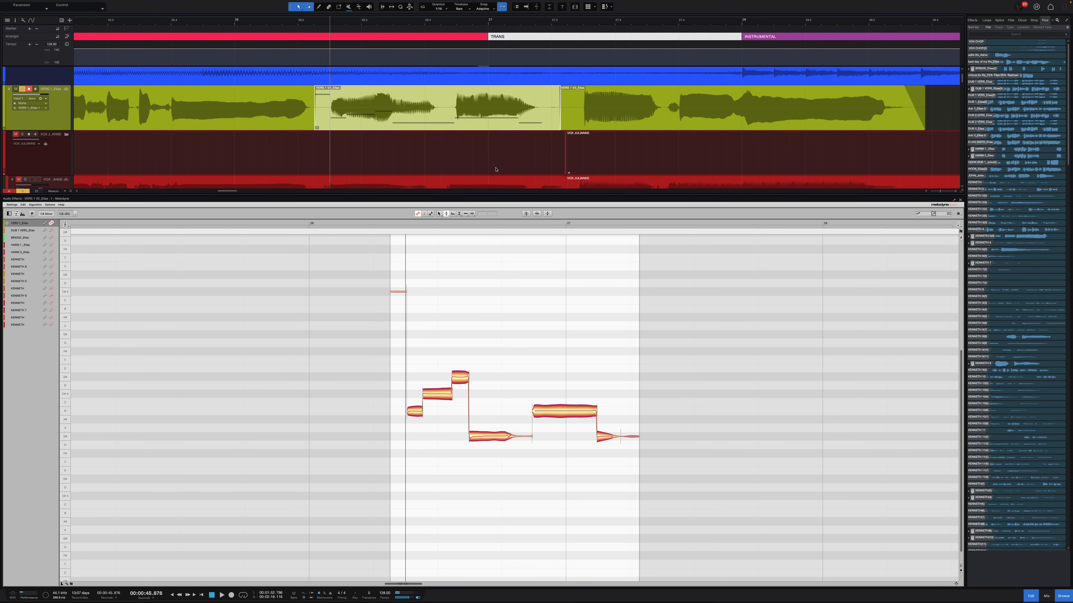
{"action": "scroll", "coordinate": [468, 132], "scroll_direction": "down", "scroll_amount": 10}
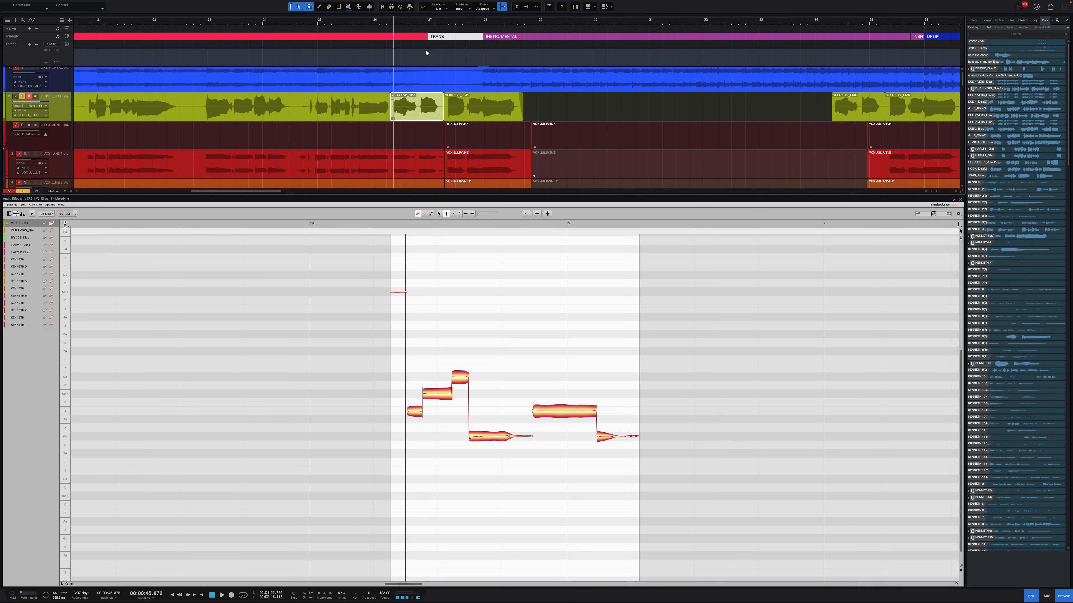
{"action": "left_click", "coordinate": [387, 22]}
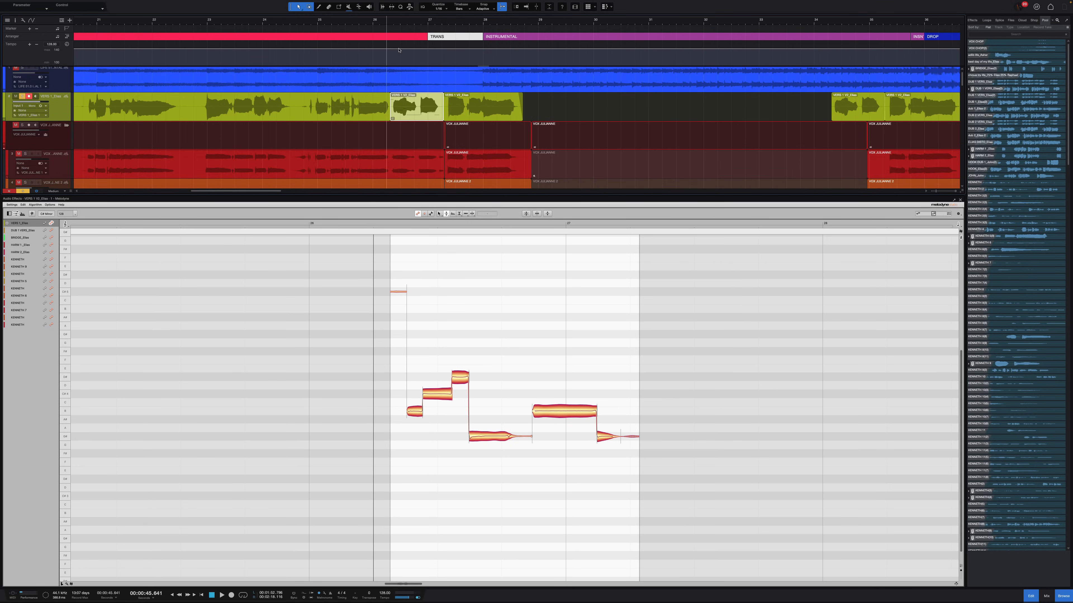
{"action": "key", "text": "space"}
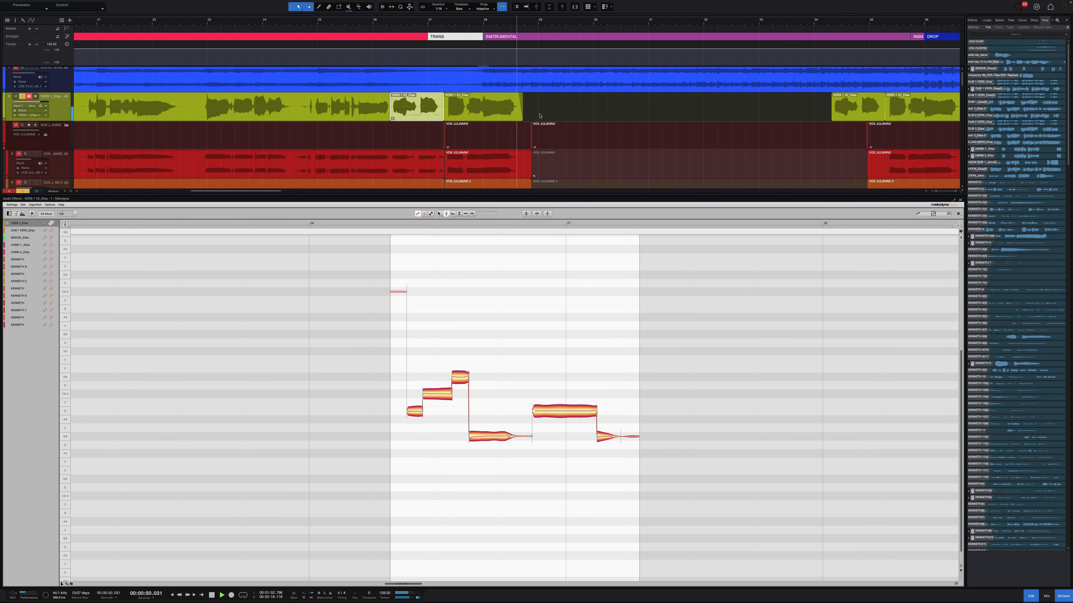
{"action": "key", "text": "space"}
Step: Reselect the short vocal clip, survey the vocal clips across the song sections and close the Melodyne editor
{"action": "left_click_drag", "start_coordinate": [552, 108], "coordinate": [327, 106]}
{"action": "left_click", "coordinate": [417, 104]}
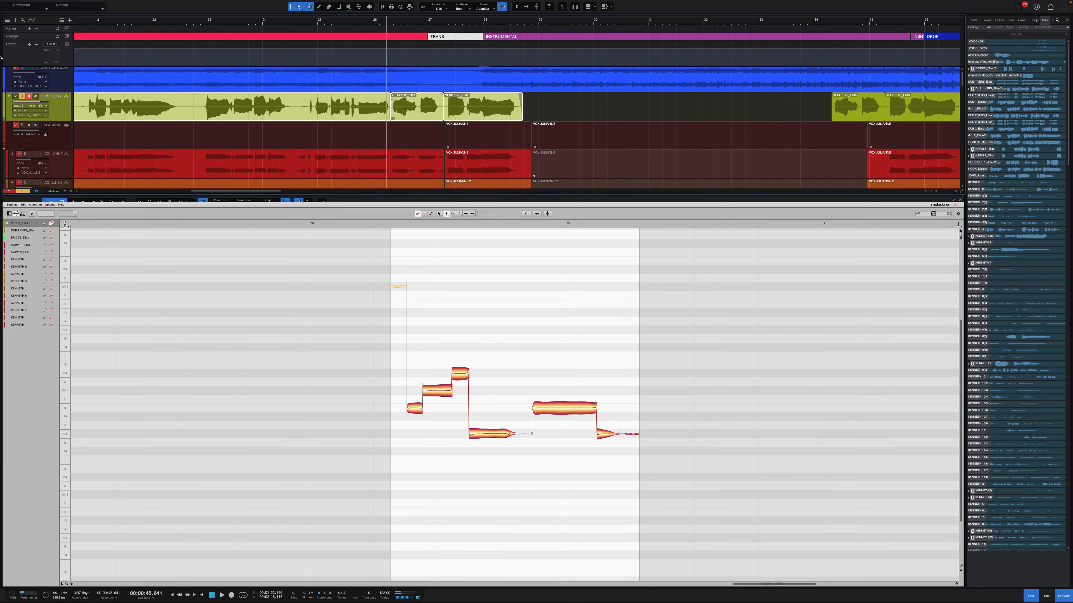
{"action": "scroll", "coordinate": [419, 93], "scroll_direction": "down", "scroll_amount": 8}
{"action": "scroll", "coordinate": [411, 88], "scroll_direction": "up", "scroll_amount": 6}
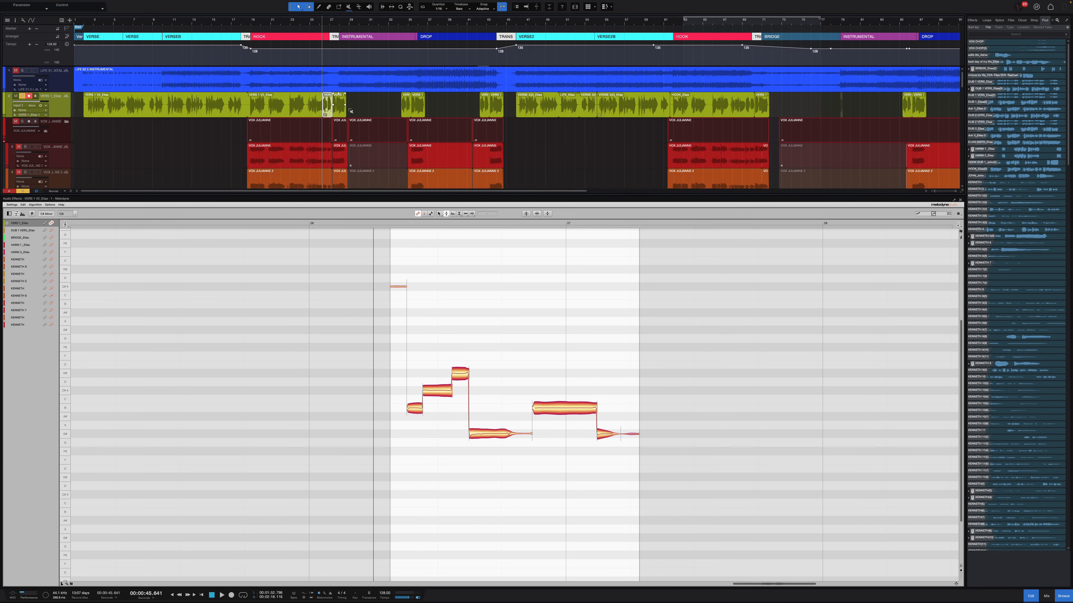
{"action": "scroll", "coordinate": [404, 84], "scroll_direction": "up", "scroll_amount": 5}
{"action": "scroll", "coordinate": [380, 89], "scroll_direction": "left", "scroll_amount": 8}
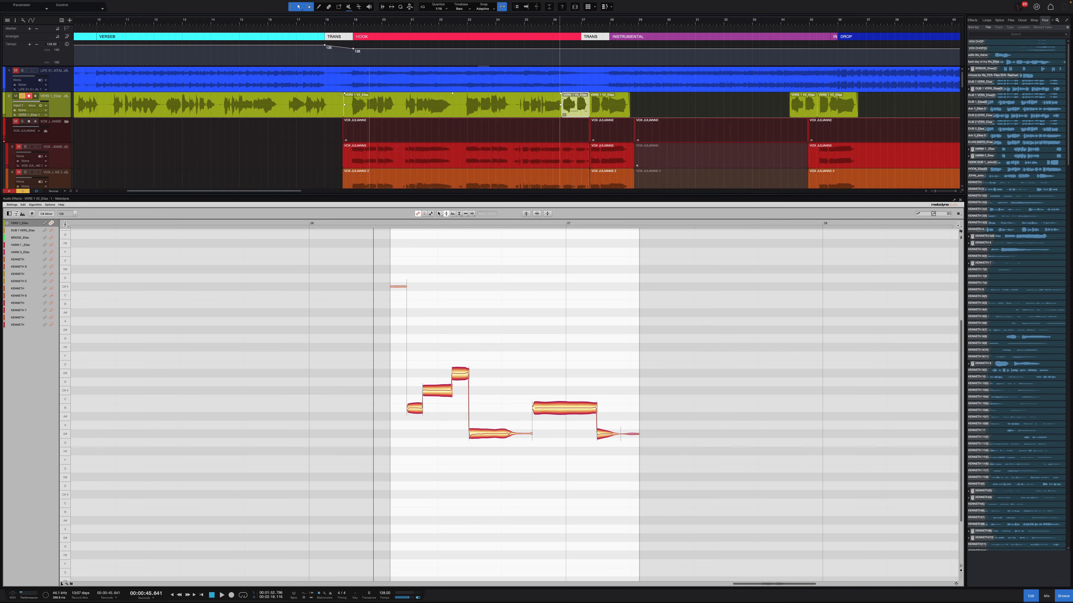
{"action": "scroll", "coordinate": [275, 105], "scroll_direction": "down", "scroll_amount": 5}
{"action": "scroll", "coordinate": [275, 105], "scroll_direction": "down", "scroll_amount": 3}
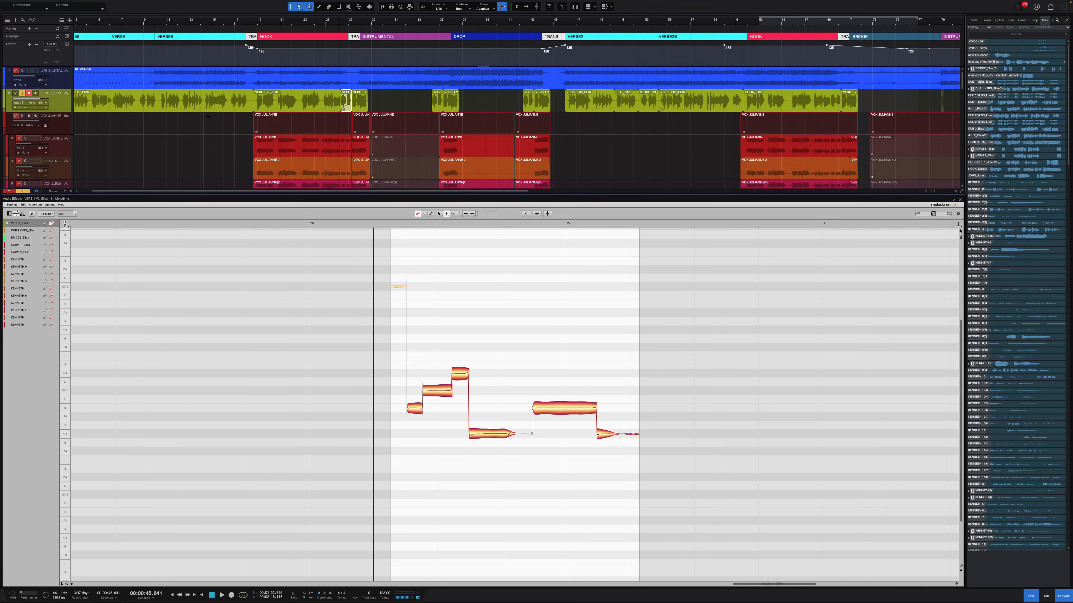
{"action": "left_click", "coordinate": [959, 200]}
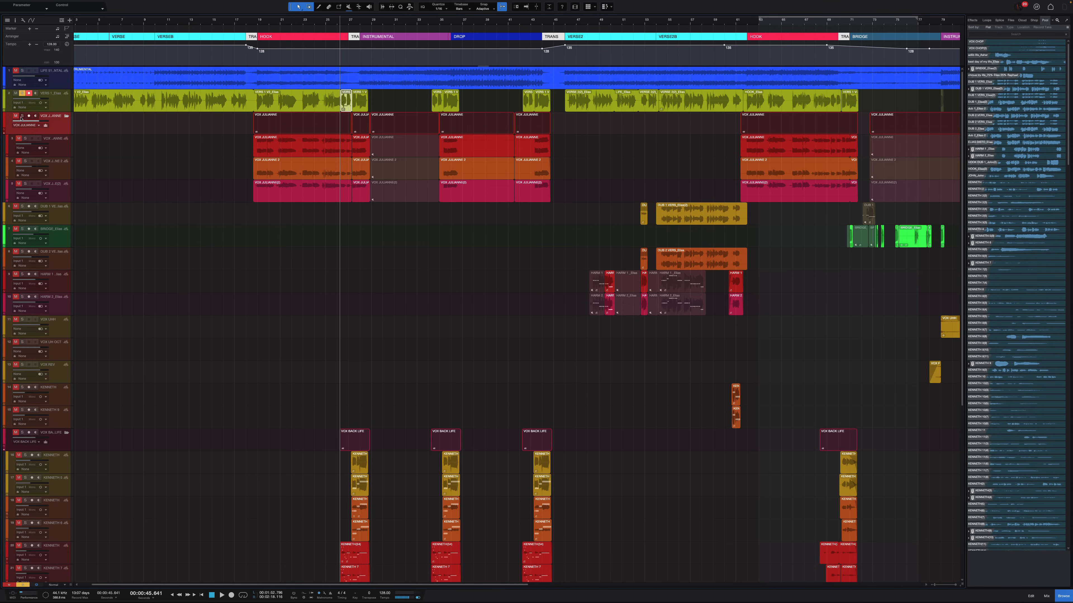
Step: Solo the red vocal folder and listen from the start of the first hook with its first track selected and the mixer open
{"action": "left_click_drag", "start_coordinate": [260, 20], "coordinate": [279, 122]}
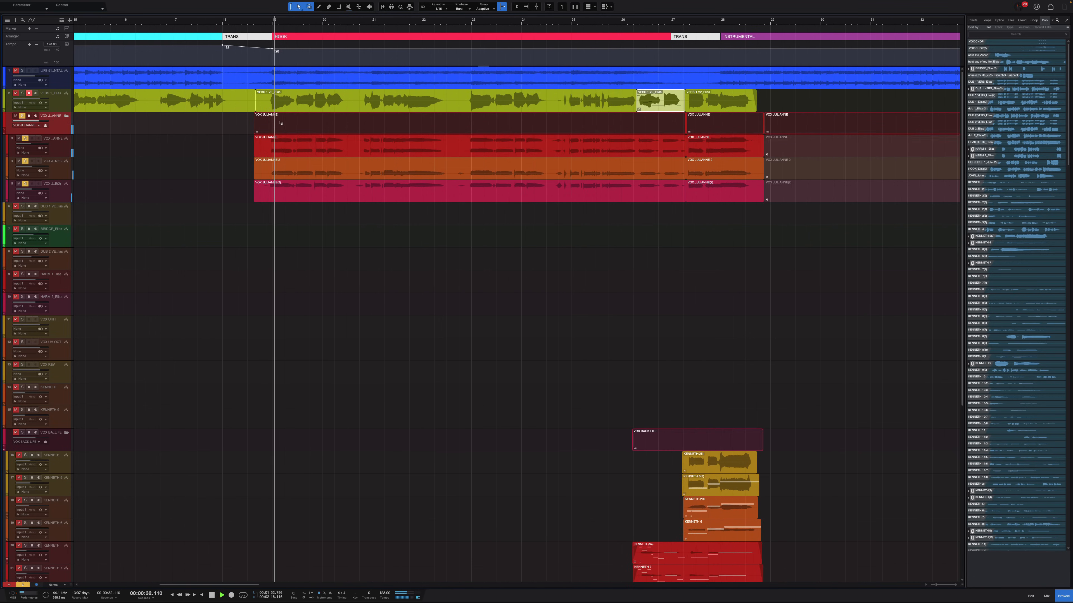
{"action": "left_click", "coordinate": [61, 150]}
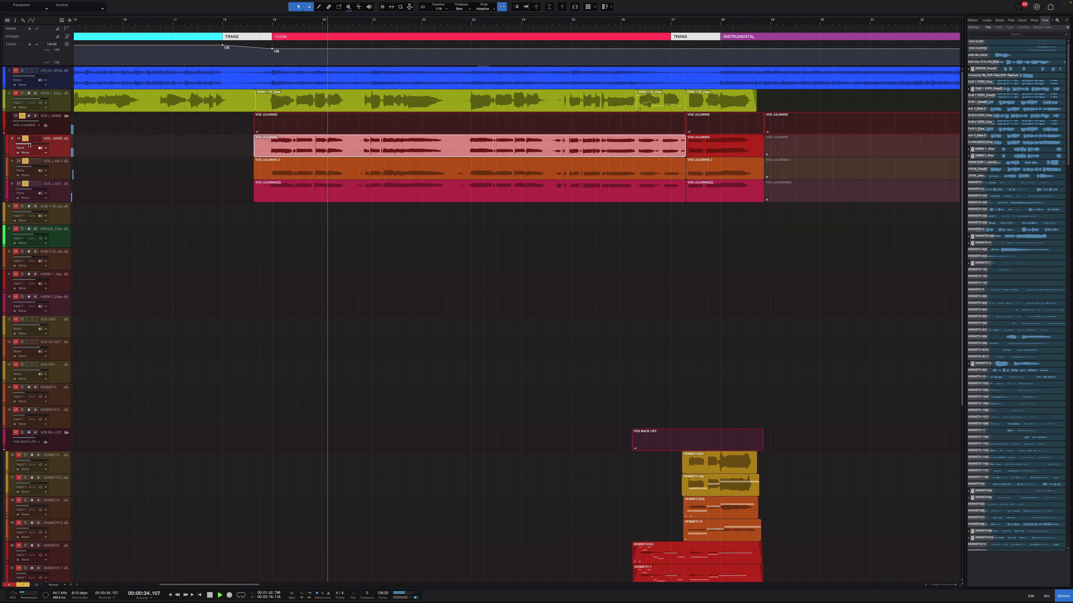
{"action": "key", "text": "F3"}
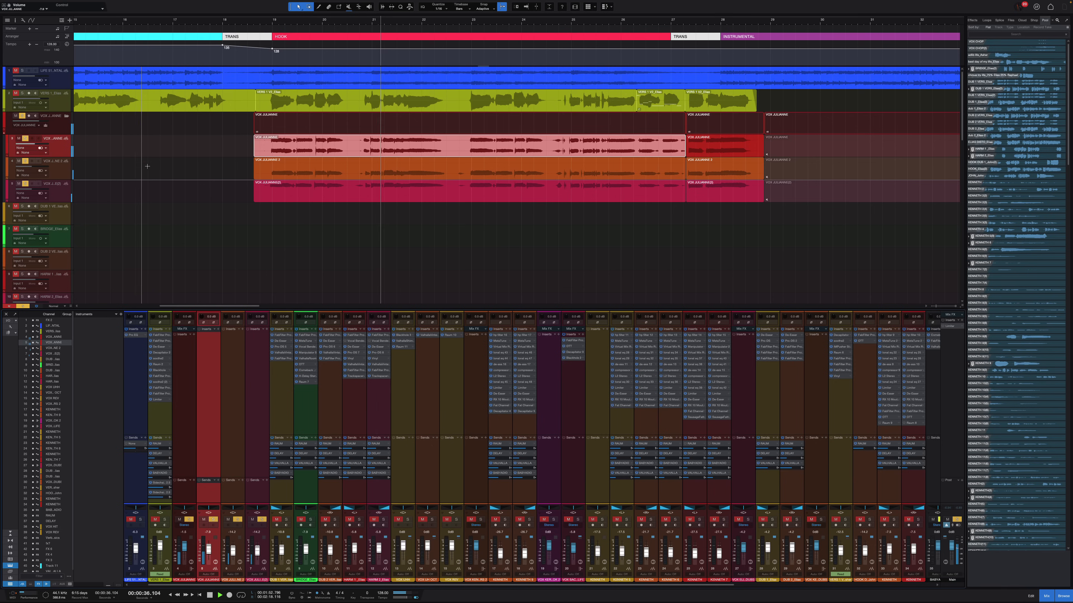
{"action": "scroll", "coordinate": [269, 261], "scroll_direction": "left", "scroll_amount": 3}
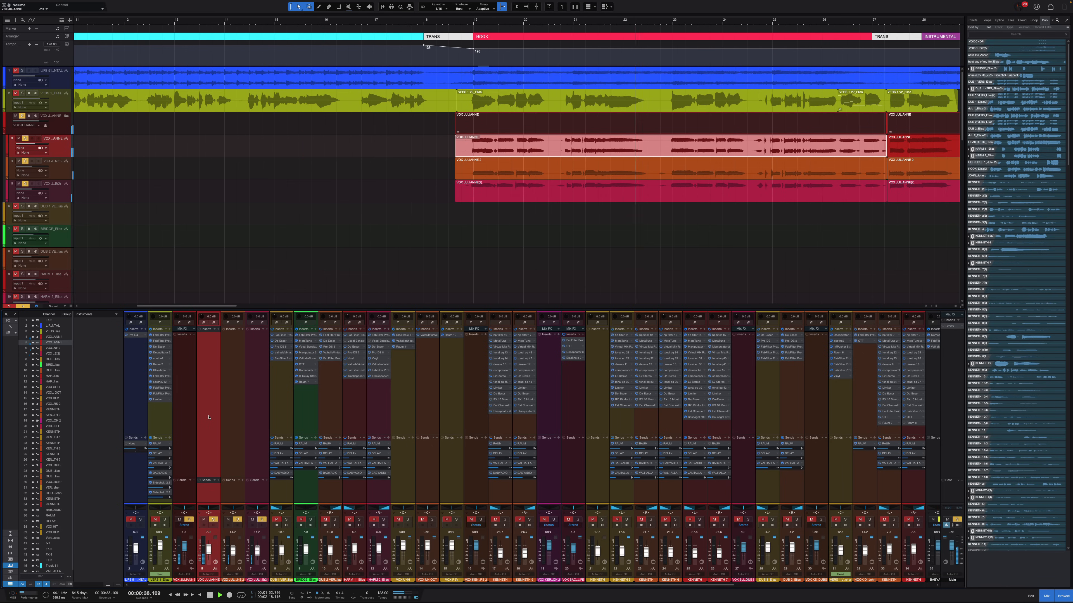
{"action": "scroll", "coordinate": [208, 417], "scroll_direction": "left", "scroll_amount": 1}
{"action": "scroll", "coordinate": [379, 233], "scroll_direction": "down", "scroll_amount": 2}
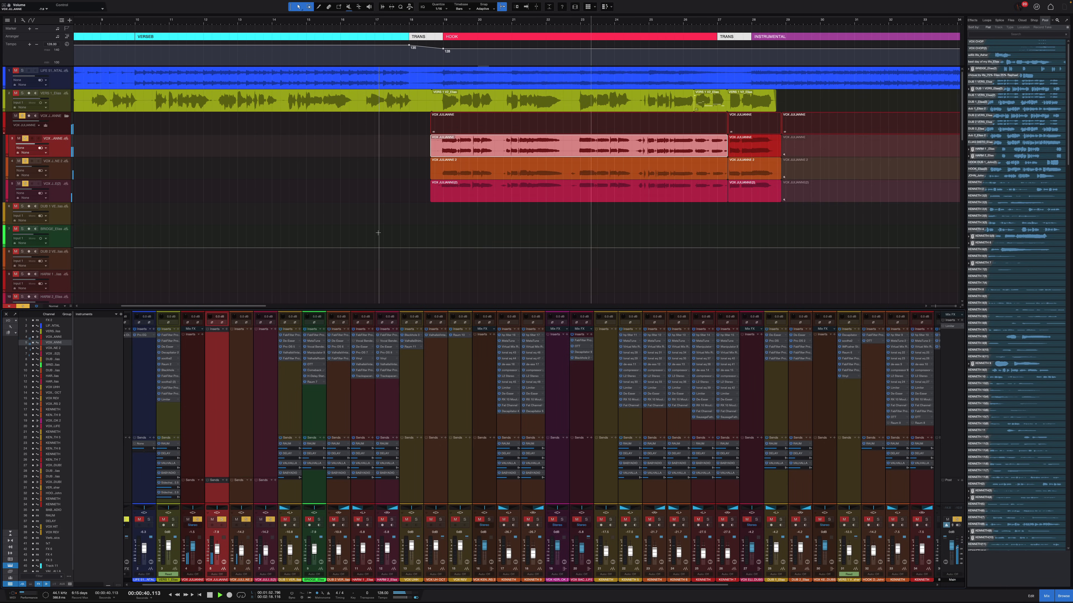
{"action": "scroll", "coordinate": [378, 234], "scroll_direction": "down", "scroll_amount": 2}
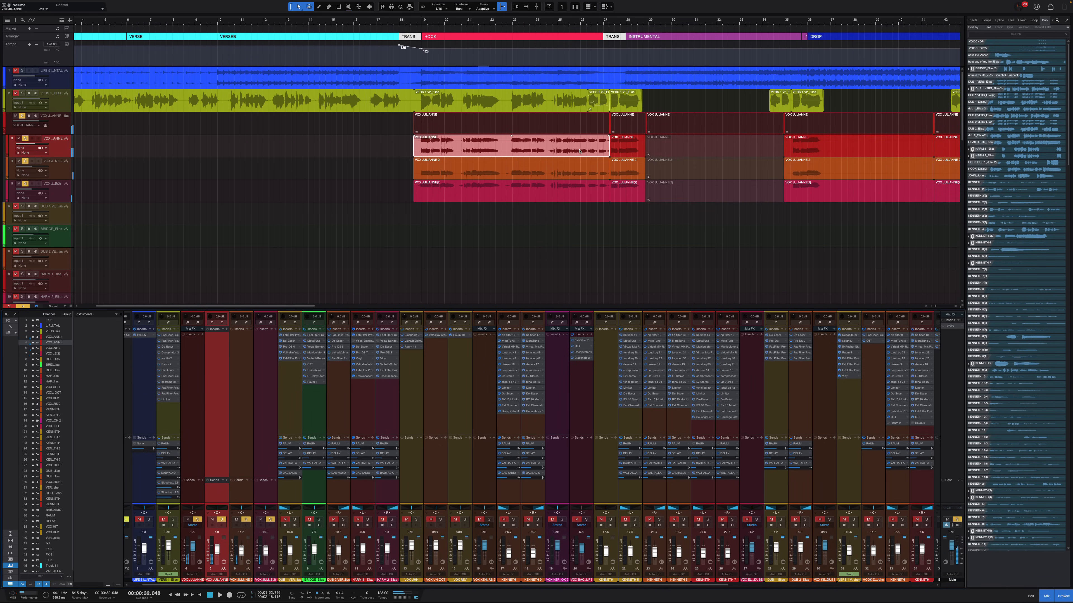
Step: Inspect the Virtual Mix Rack insert on the first orange backing vocal channel and close its window
{"action": "key", "text": "shift+e"}
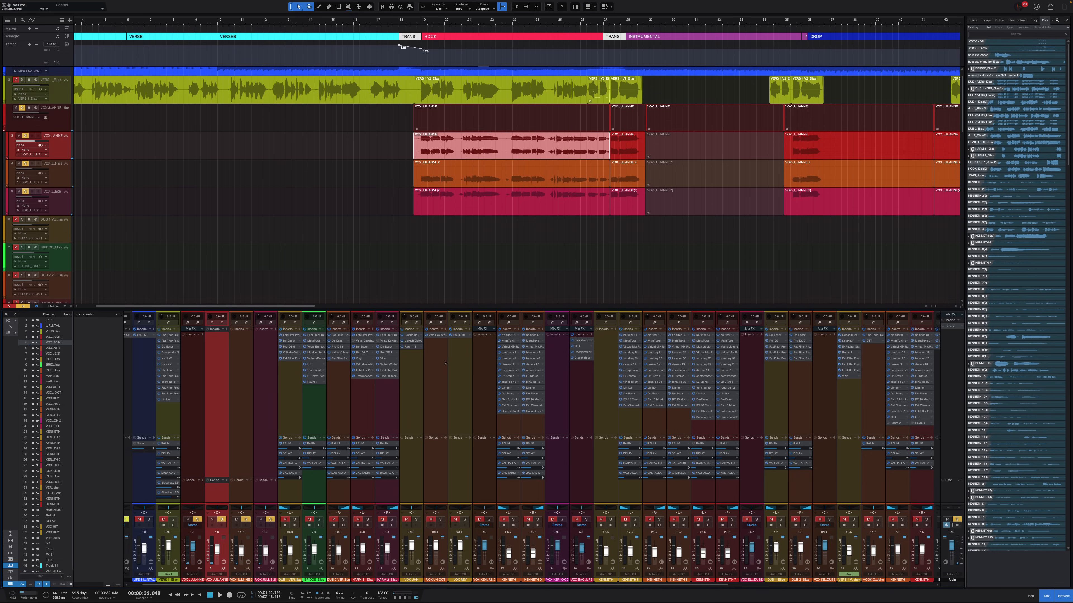
{"action": "left_click", "coordinate": [511, 347]}
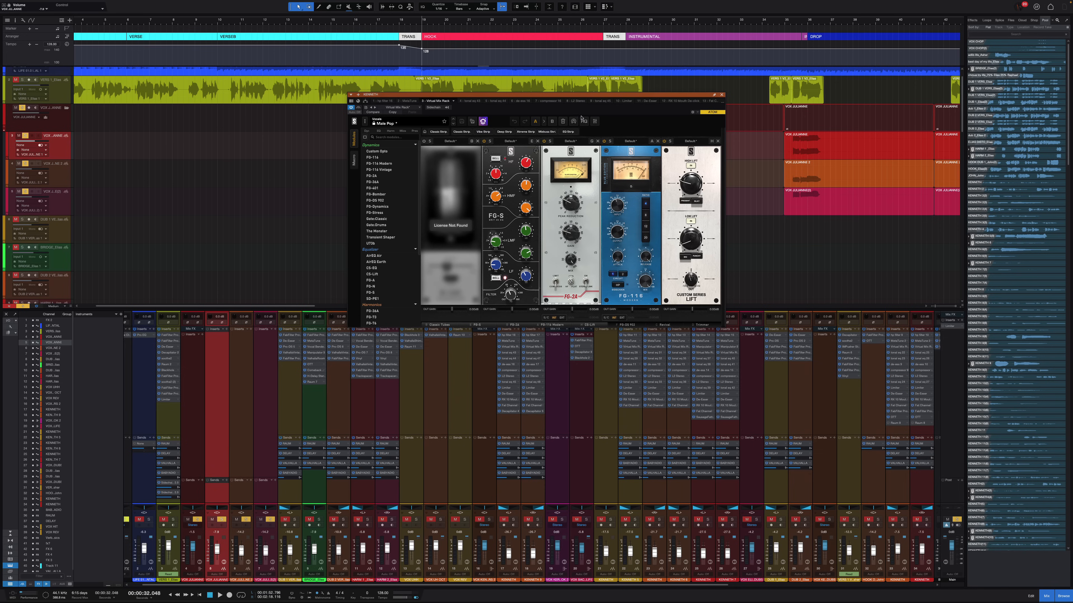
{"action": "left_click_drag", "start_coordinate": [597, 96], "coordinate": [377, 53]}
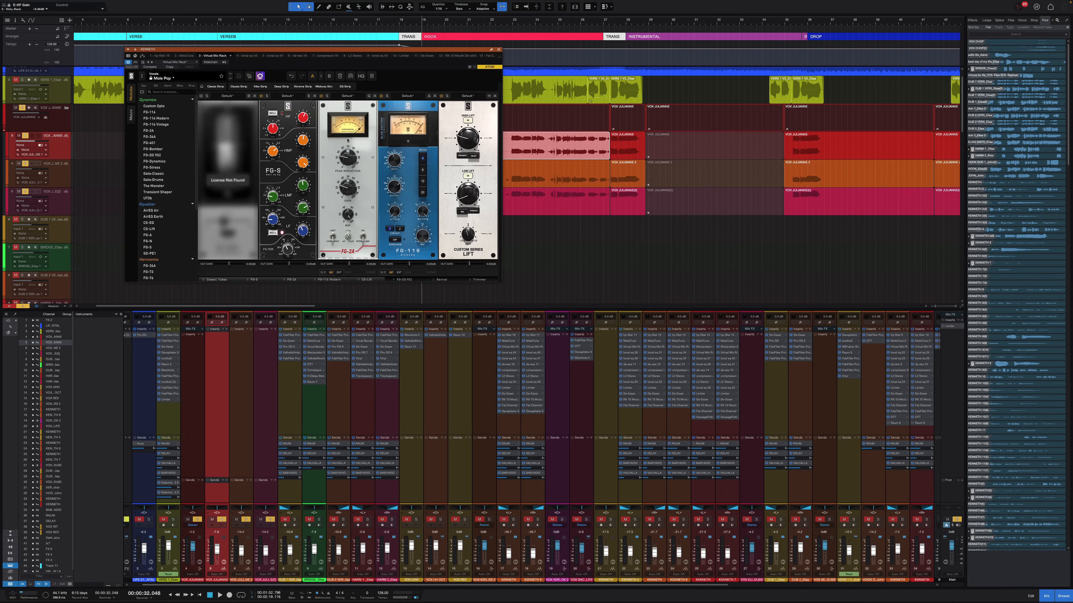
{"action": "left_click", "coordinate": [499, 50]}
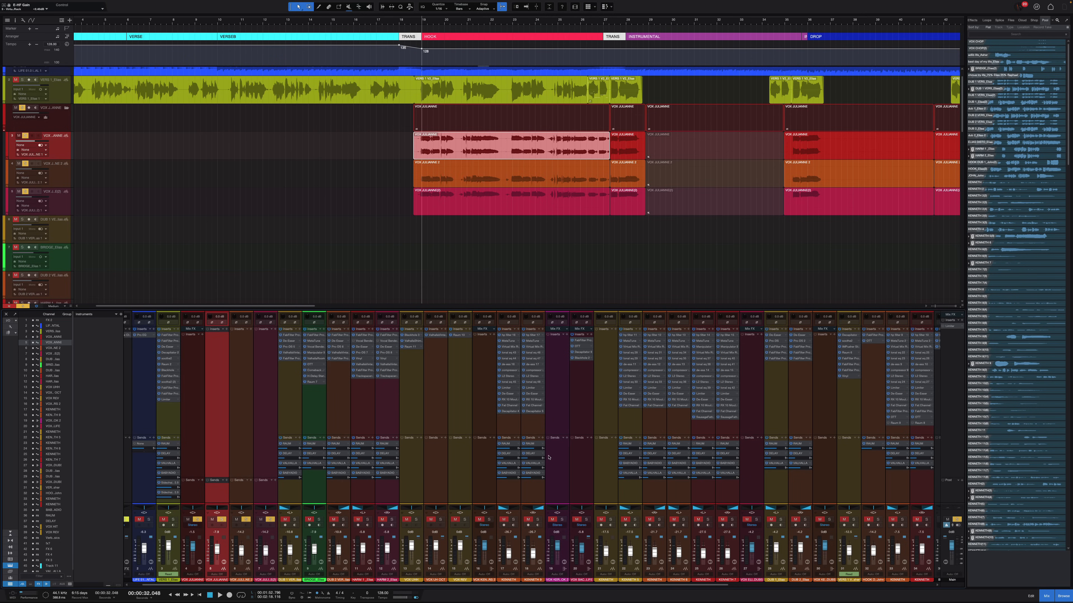
Step: Select the first orange backing vocal channel and inspect the Raum and ValhallaVintageVerb reverbs on its sends, returning to Raum
{"action": "left_click", "coordinate": [513, 442]}
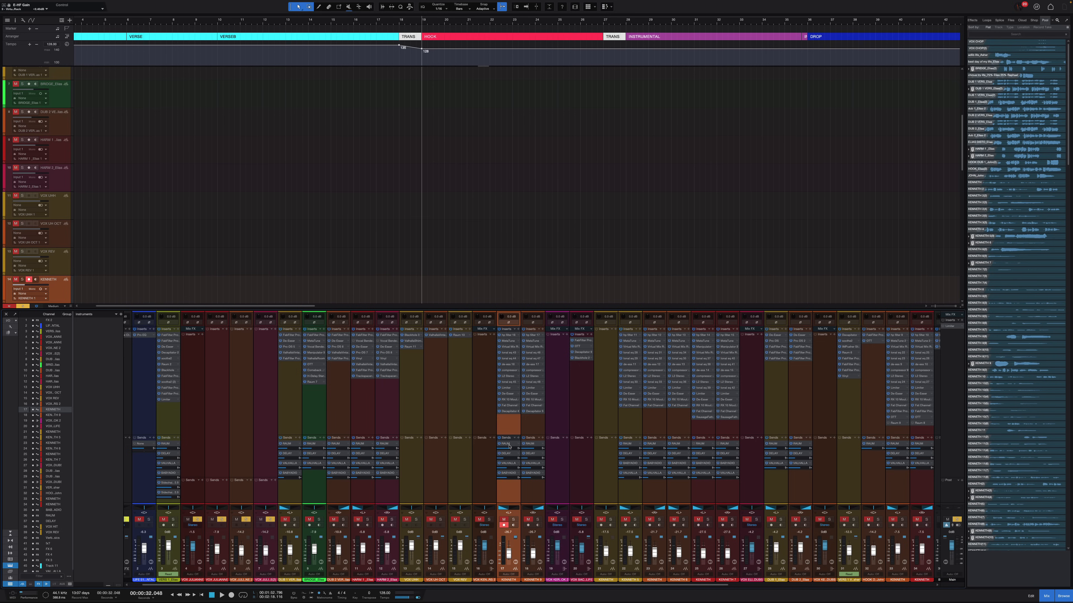
{"action": "left_click", "coordinate": [509, 447]}
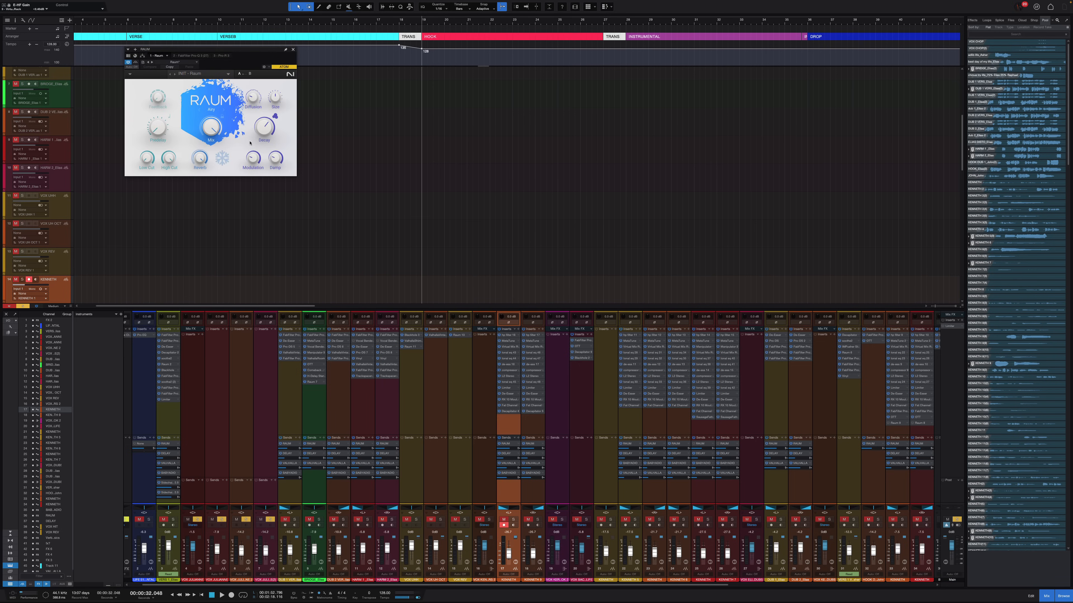
{"action": "left_click_drag", "start_coordinate": [222, 50], "coordinate": [336, 109]}
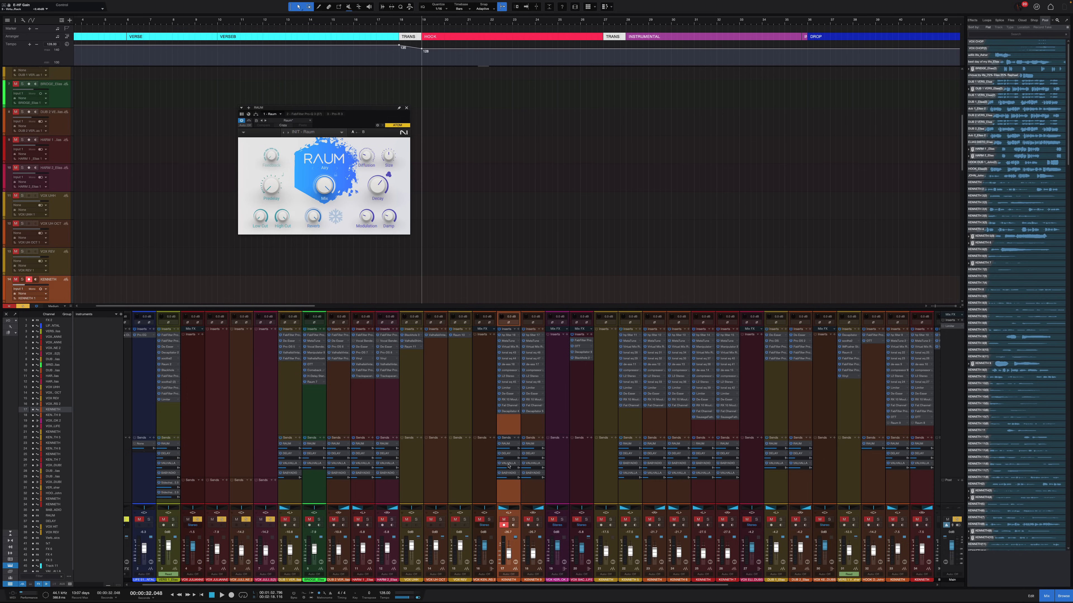
{"action": "left_click_drag", "start_coordinate": [508, 463], "coordinate": [509, 456]}
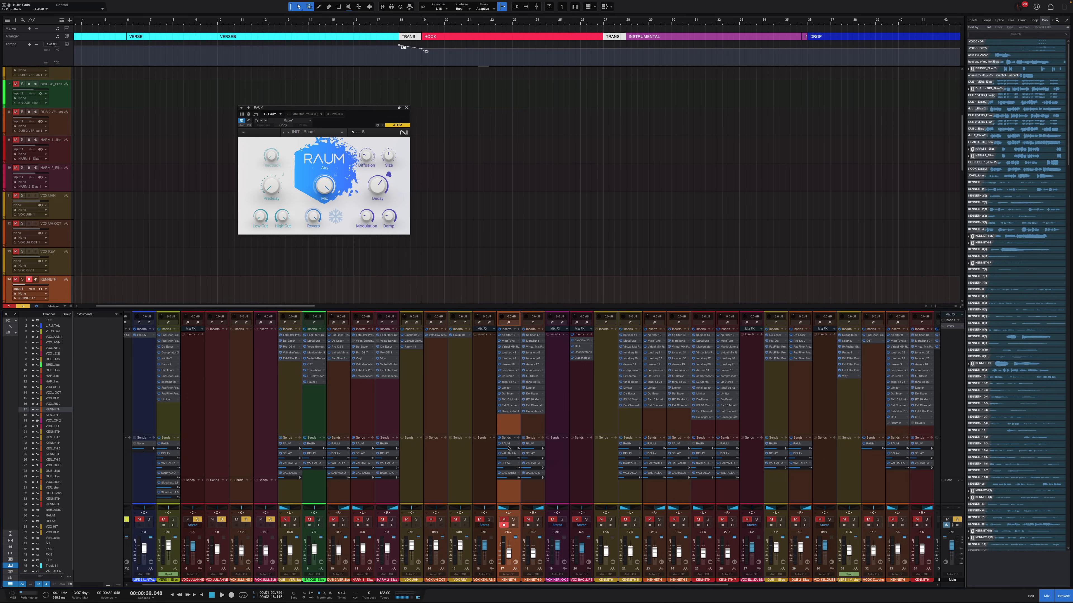
{"action": "left_click", "coordinate": [508, 454]}
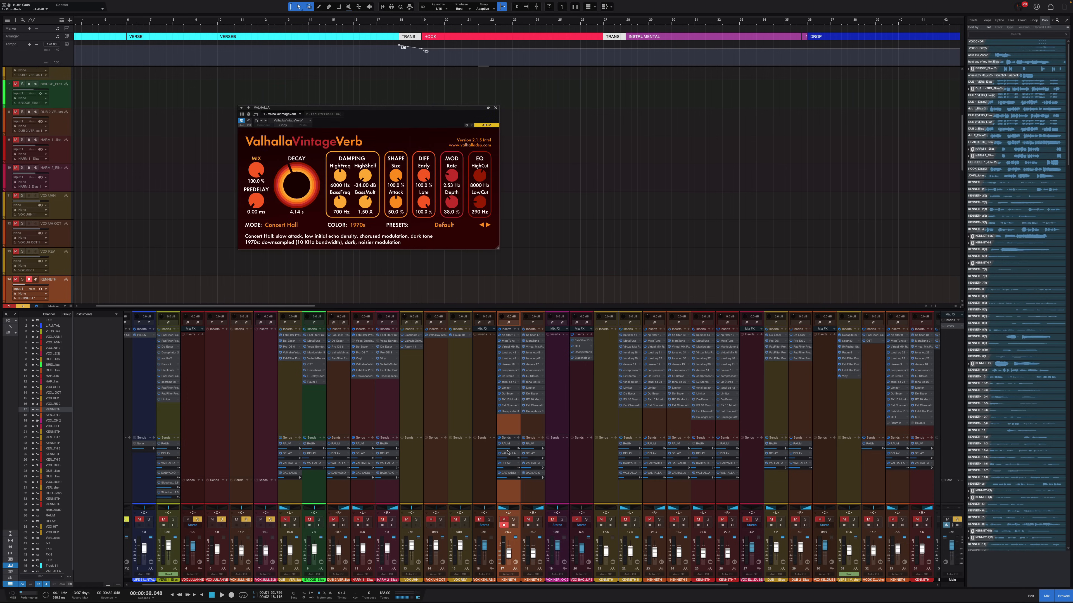
{"action": "left_click", "coordinate": [508, 445]}
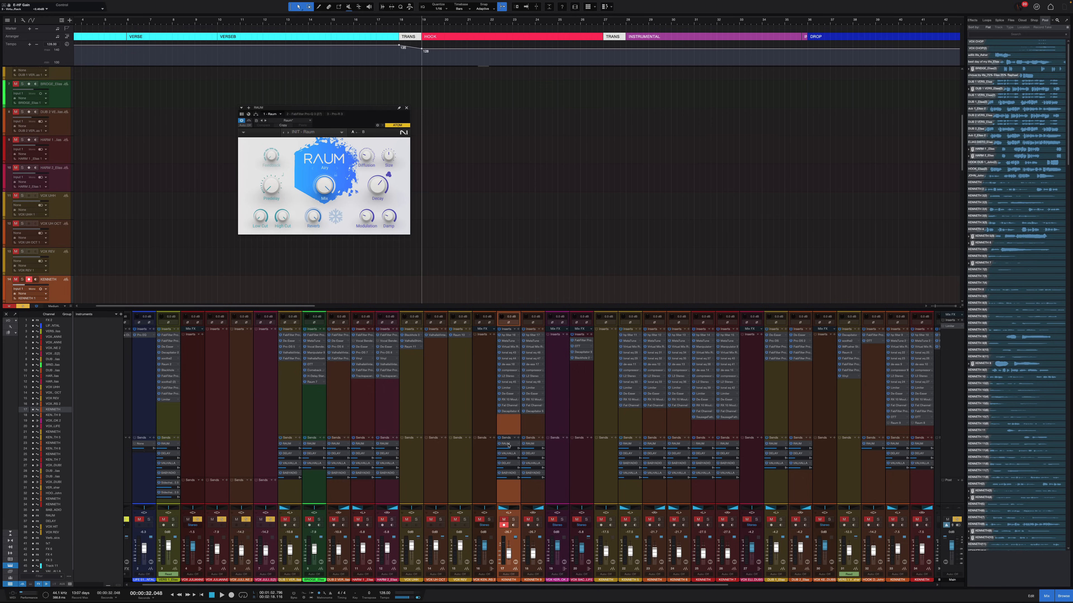
Step: Compare the H-Delay and Comeback Kid delays on the first orange backing vocal channel's sends, returning to Comeback Kid
{"action": "left_click", "coordinate": [508, 464]}
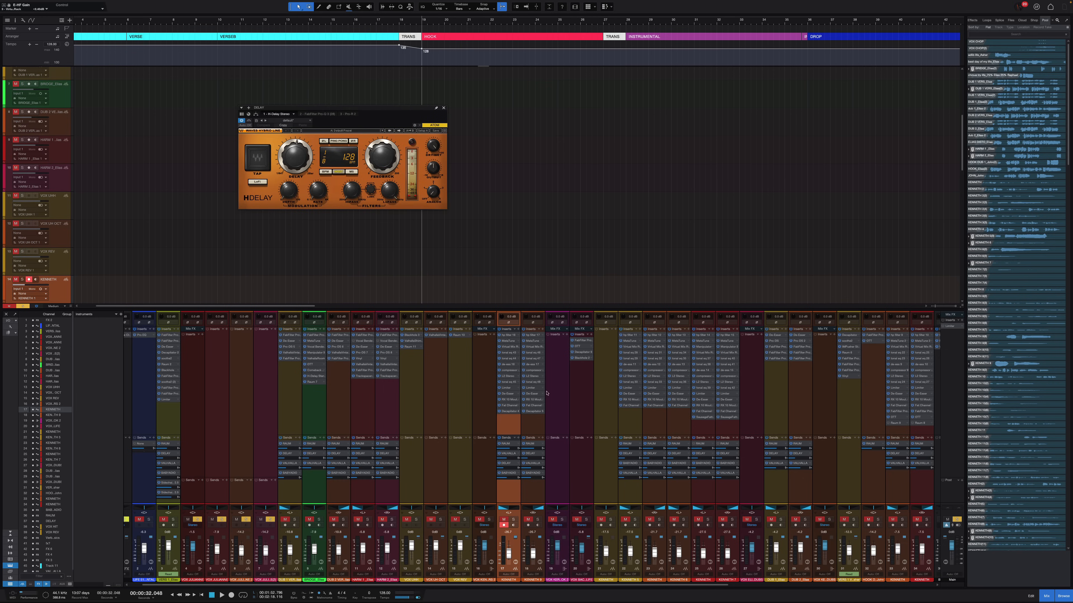
{"action": "left_click", "coordinate": [507, 473]}
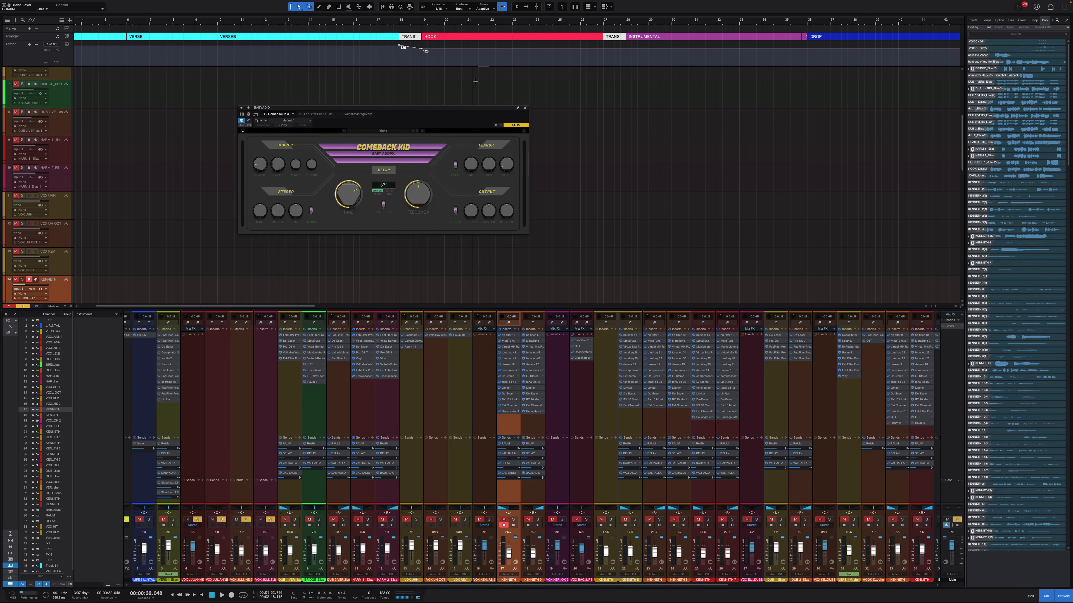
{"action": "left_click", "coordinate": [506, 464]}
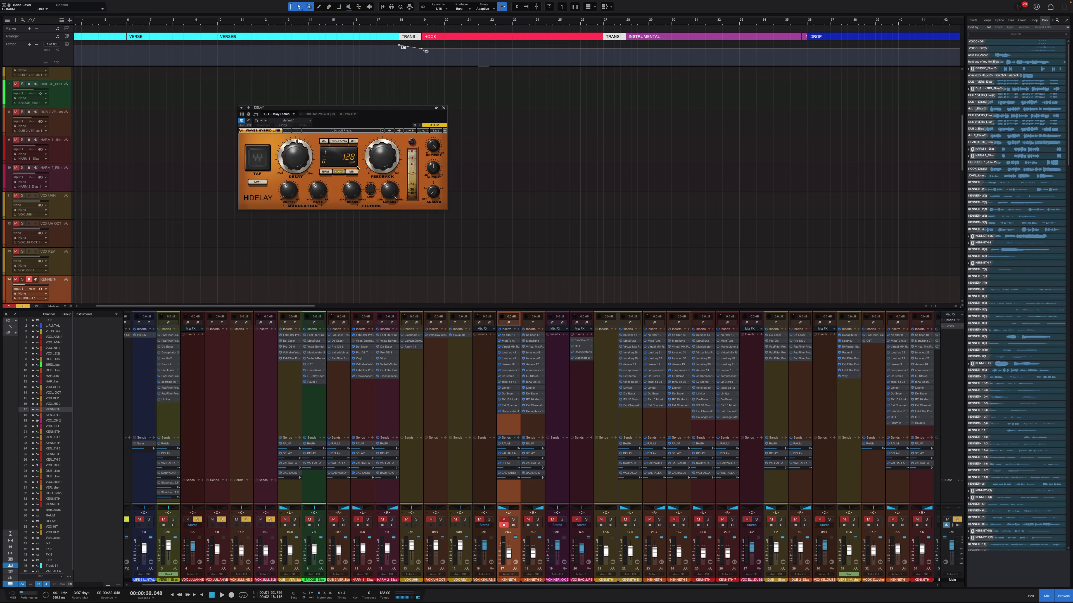
{"action": "left_click", "coordinate": [510, 473]}
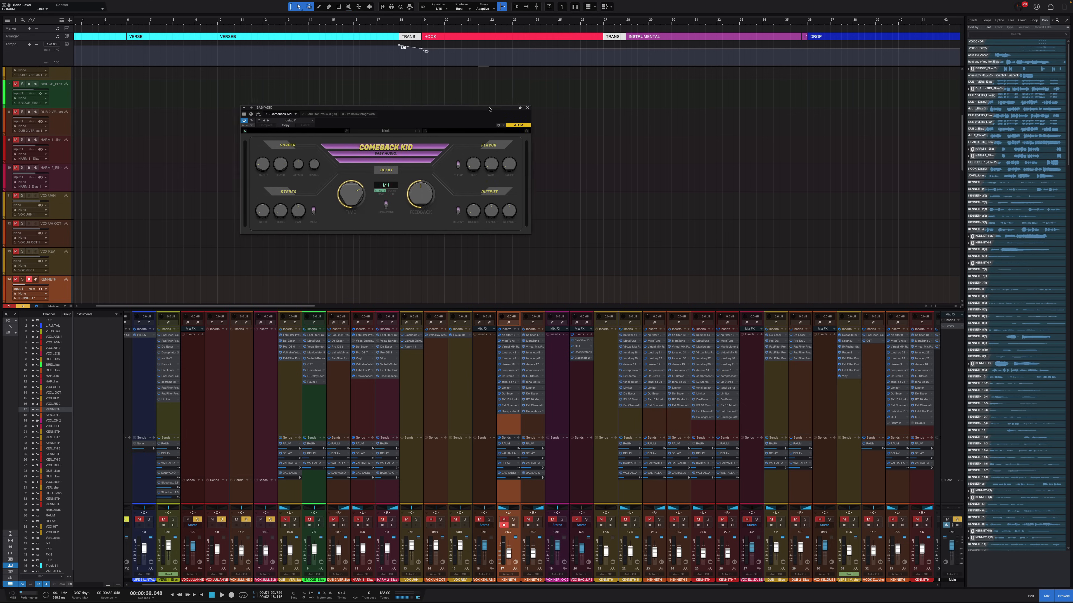
Step: Select the effects return channel that hosts Comeback Kid and inspect its FabFilter Pro-Q equalizer insert
{"action": "scroll", "coordinate": [538, 460], "scroll_direction": "right", "scroll_amount": 10}
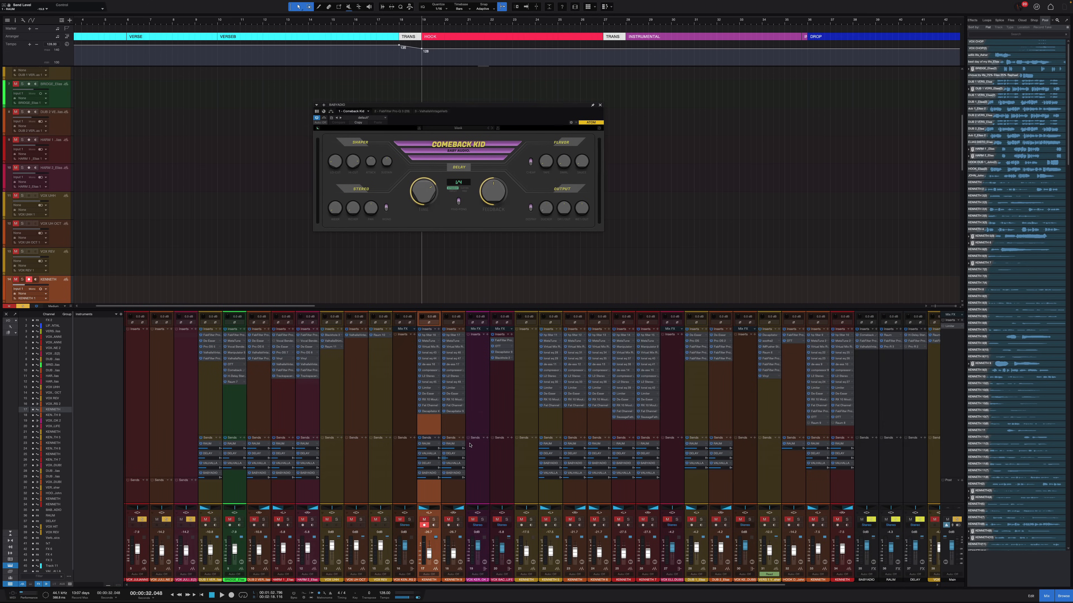
{"action": "left_click", "coordinate": [665, 364]}
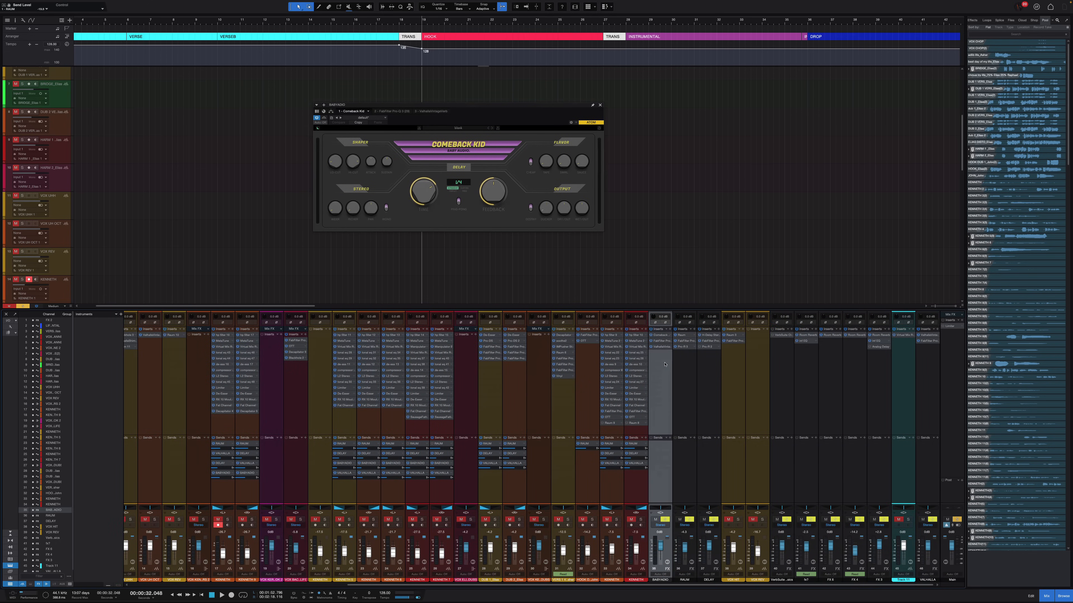
{"action": "left_click", "coordinate": [661, 336]}
{"action": "left_click", "coordinate": [661, 336]}
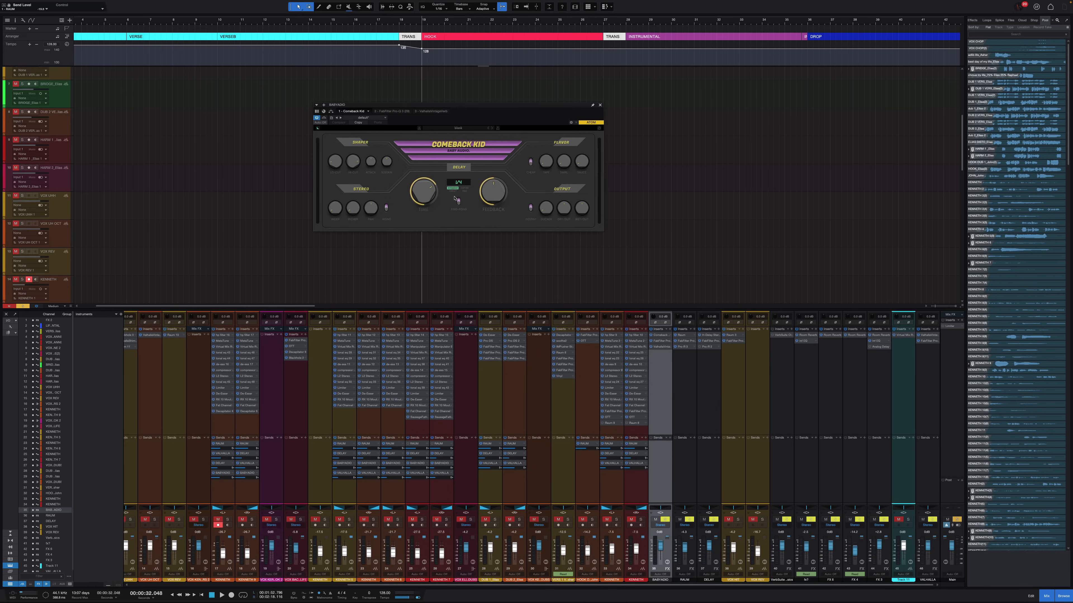
{"action": "left_click", "coordinate": [661, 340]}
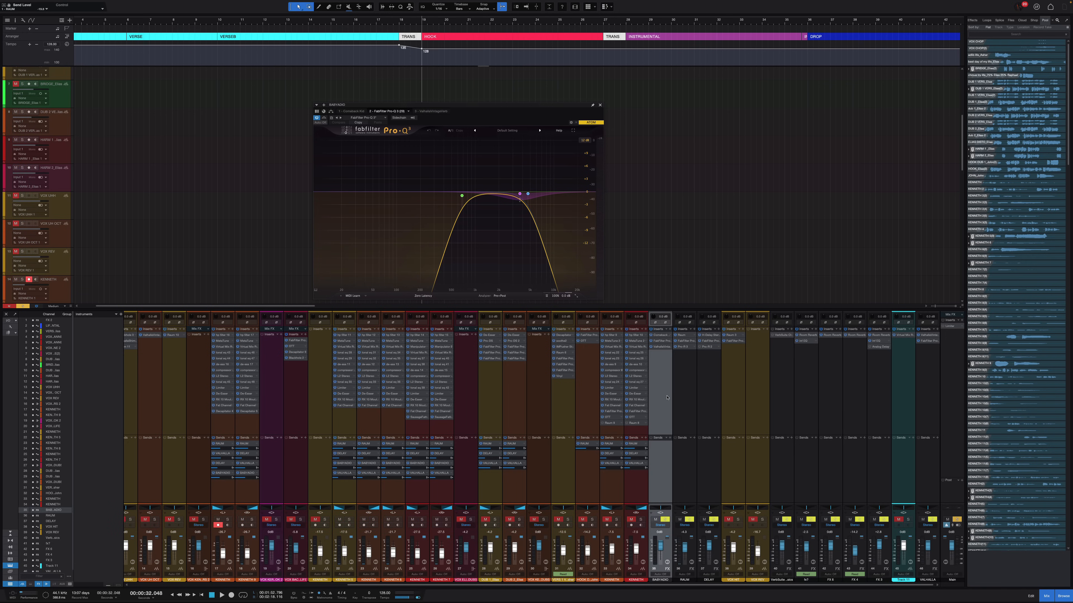
Step: Play the hook while adjusting the LowCut of ValhallaVintageVerb on the Comeback Kid return, stop playback and close the plug-in window
{"action": "key", "text": "space"}
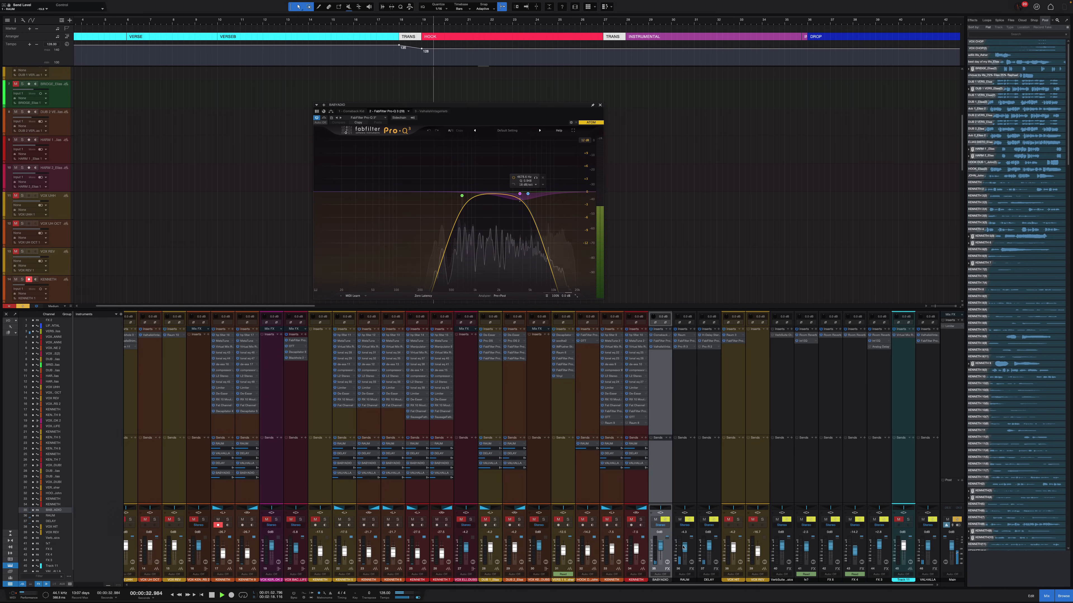
{"action": "left_click", "coordinate": [662, 347]}
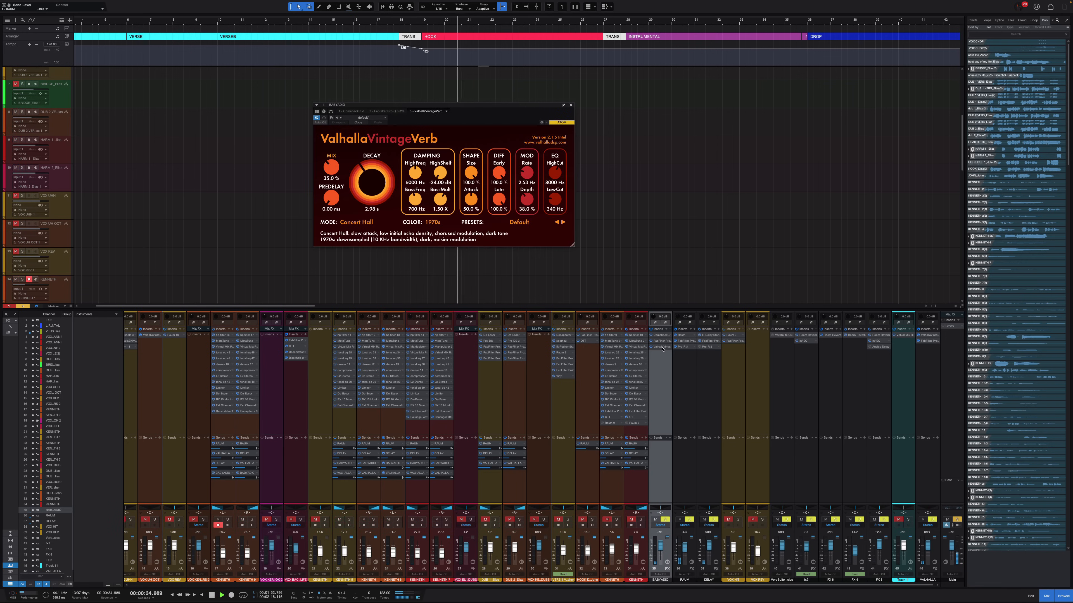
{"action": "left_click_drag", "start_coordinate": [556, 200], "coordinate": [556, 195]}
{"action": "key", "text": "space"}
{"action": "left_click", "coordinate": [570, 105]}
Step: Solo only the lime main vocal track, without the red vocal folder, and listen to it in the first hook
{"action": "scroll", "coordinate": [487, 142], "scroll_direction": "up", "scroll_amount": 5}
{"action": "scroll", "coordinate": [397, 176], "scroll_direction": "down", "scroll_amount": 3}
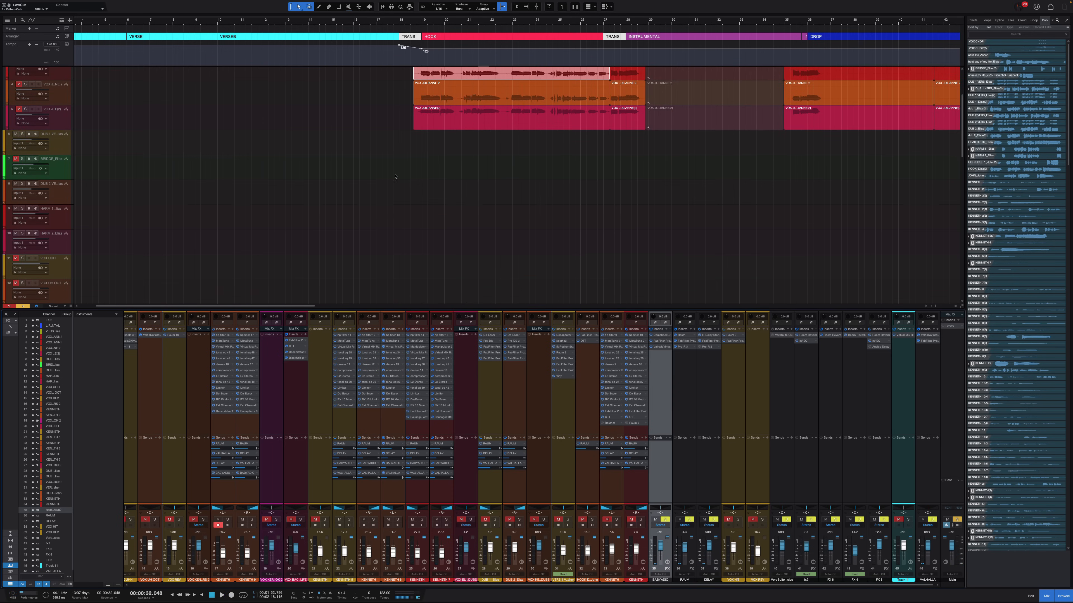
{"action": "scroll", "coordinate": [395, 175], "scroll_direction": "up", "scroll_amount": 3}
{"action": "left_click", "coordinate": [21, 121]}
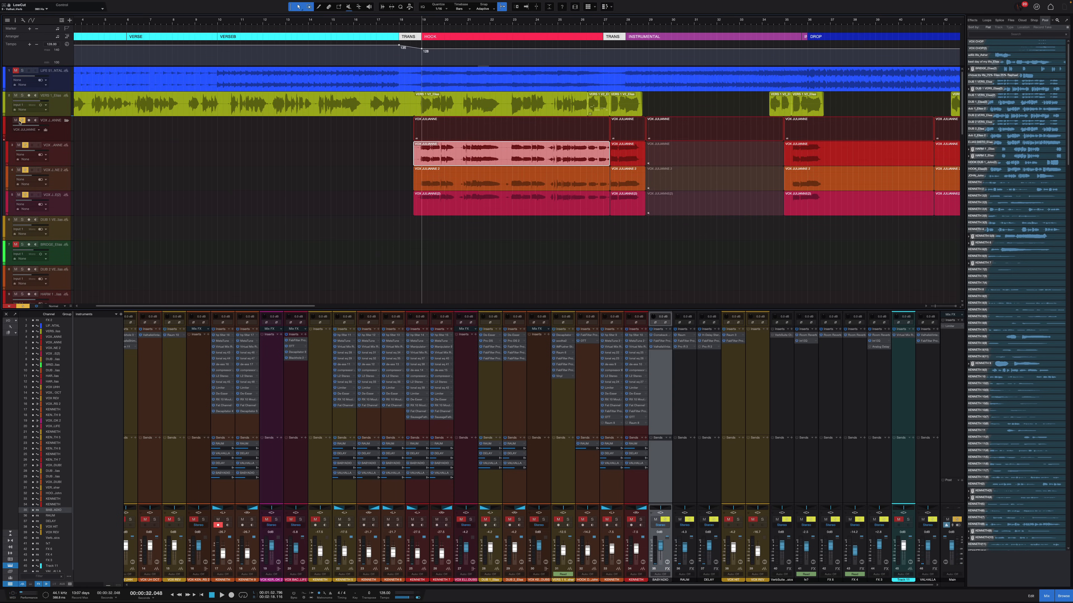
{"action": "left_click", "coordinate": [52, 106]}
{"action": "key", "text": "space"}
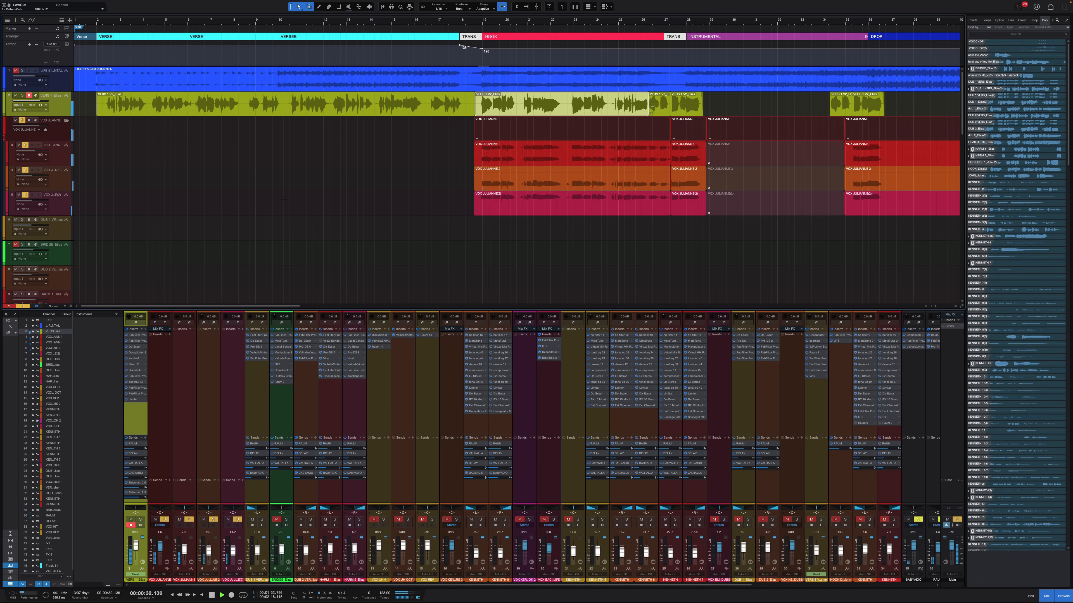
{"action": "key", "text": "s"}
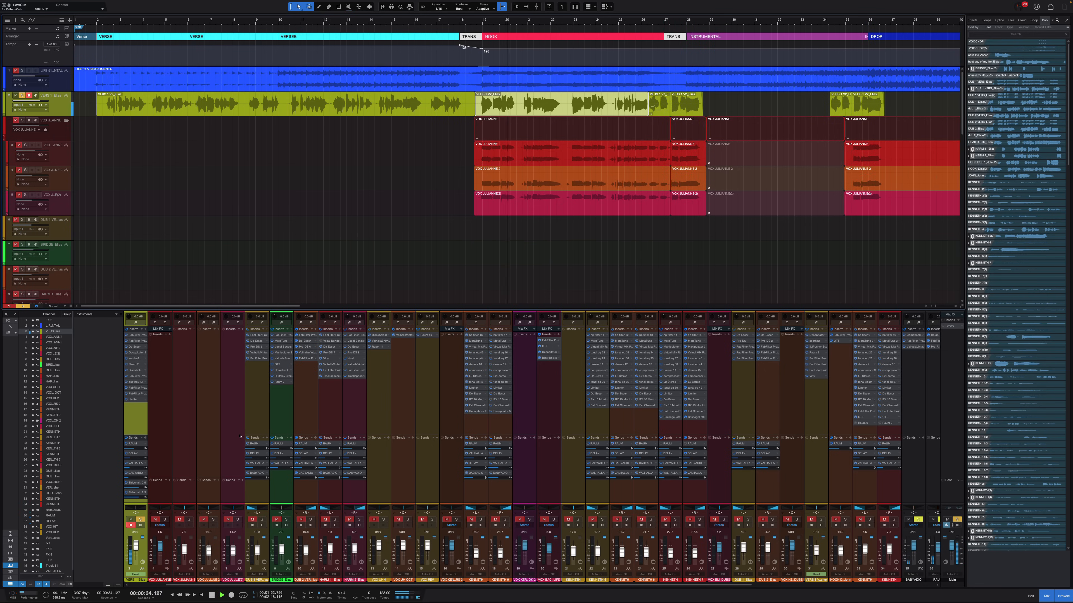
{"action": "scroll", "coordinate": [234, 430], "scroll_direction": "left", "scroll_amount": 2}
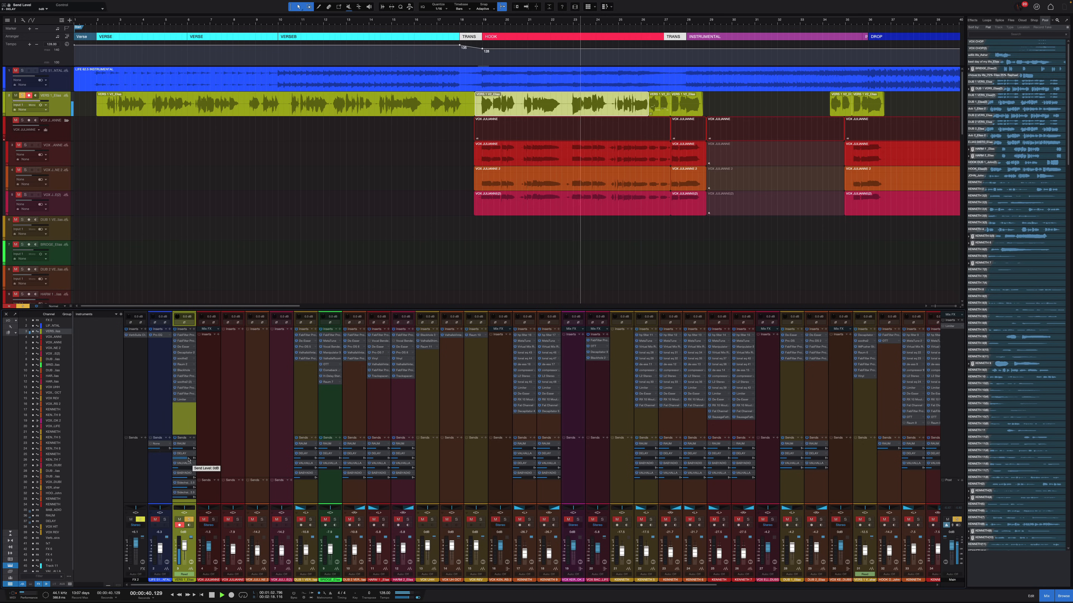
{"action": "key", "text": "space"}
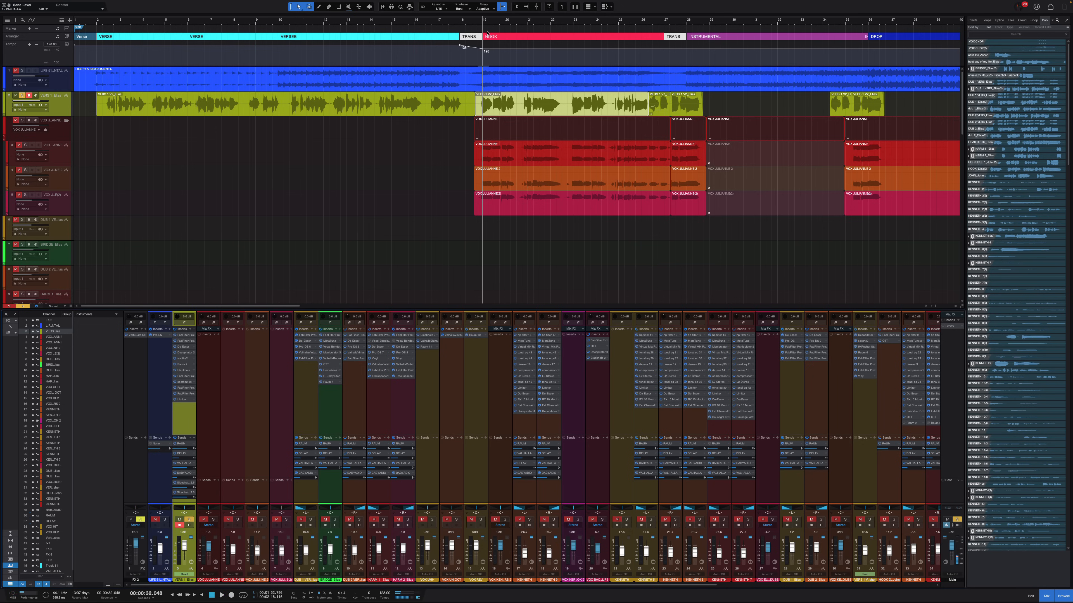
Step: Place the playhead just inside the hook and inspect the Raum and ValhallaVintageVerb reverbs on the main vocal's sends
{"action": "left_click", "coordinate": [493, 27]}
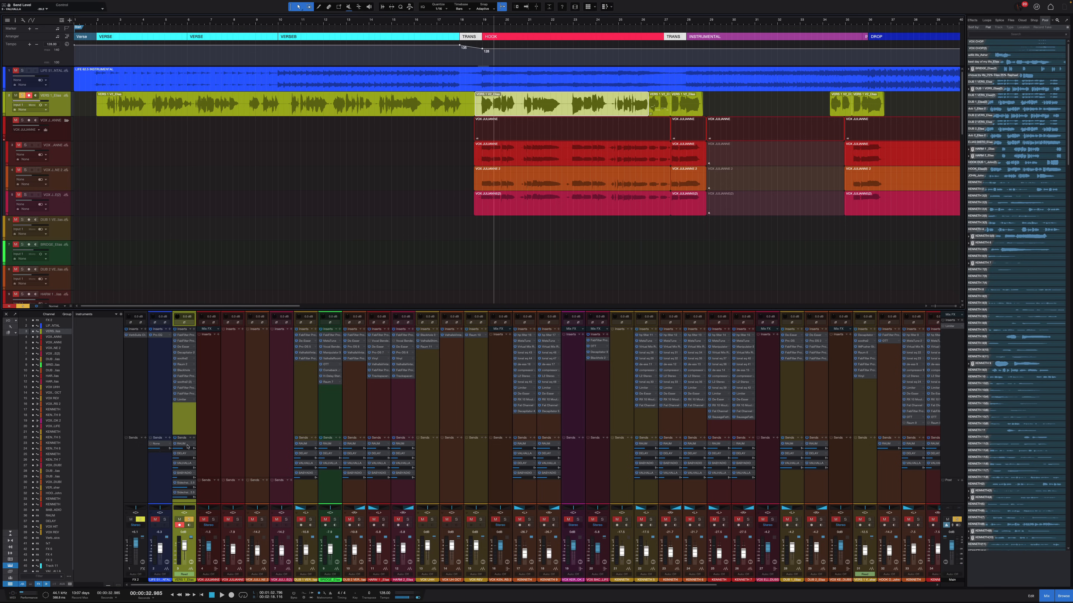
{"action": "double_click", "coordinate": [188, 446]}
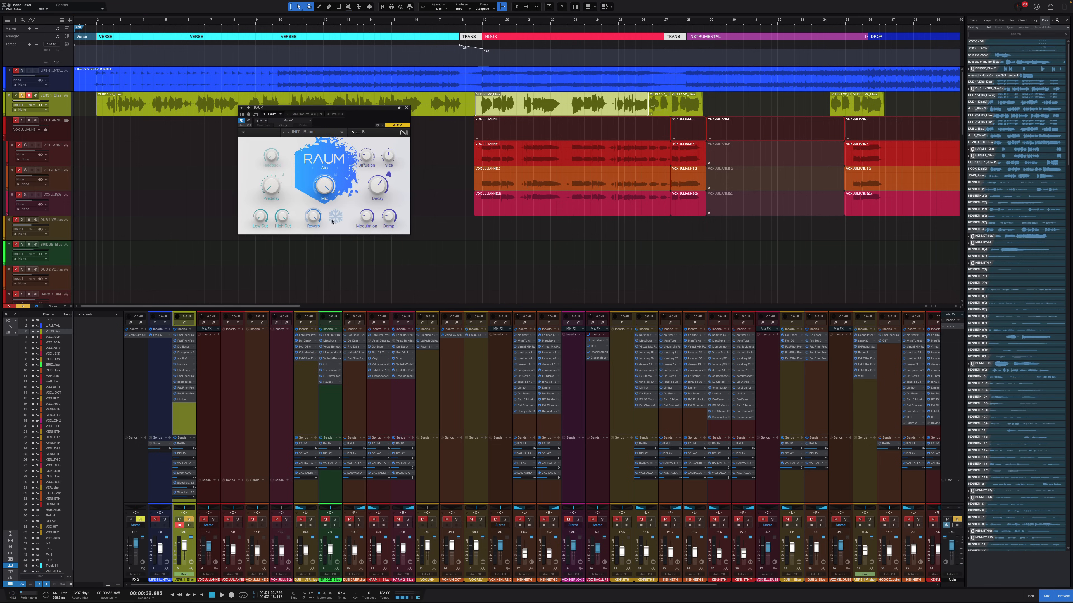
{"action": "double_click", "coordinate": [189, 464]}
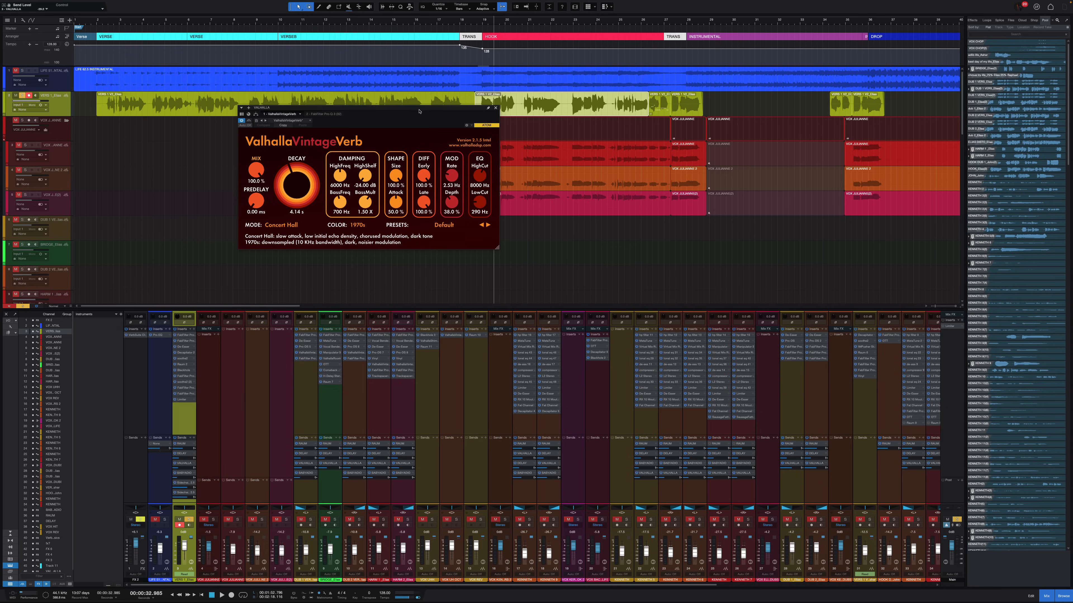
{"action": "left_click_drag", "start_coordinate": [419, 111], "coordinate": [476, 130]}
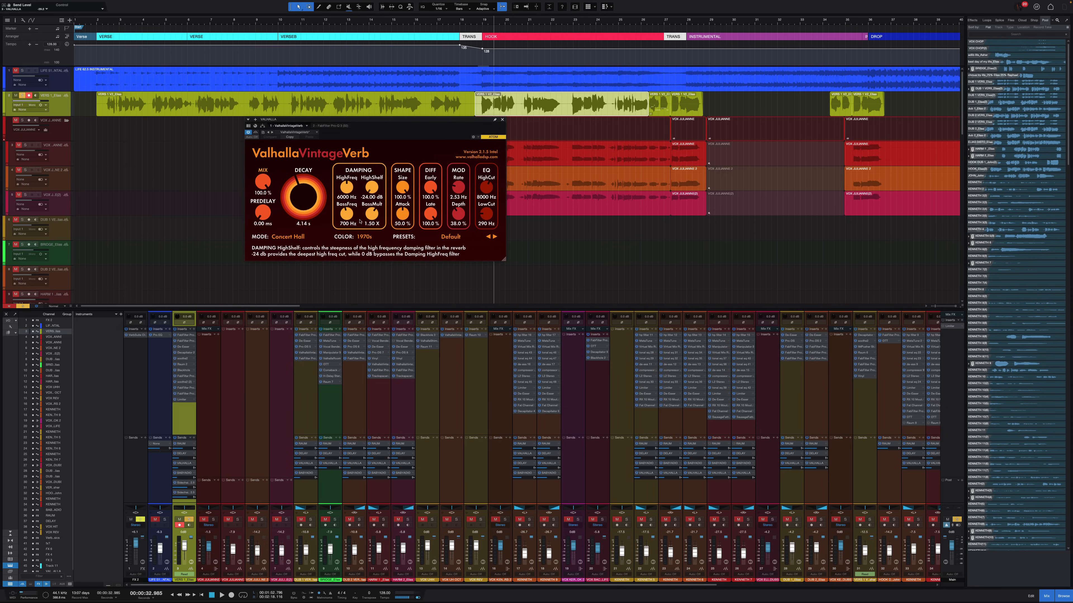
Step: Play the hook while adjusting the main vocal's reverb send levels, stop playback and close the ValhallaVintageVerb window
{"action": "key", "text": "space"}
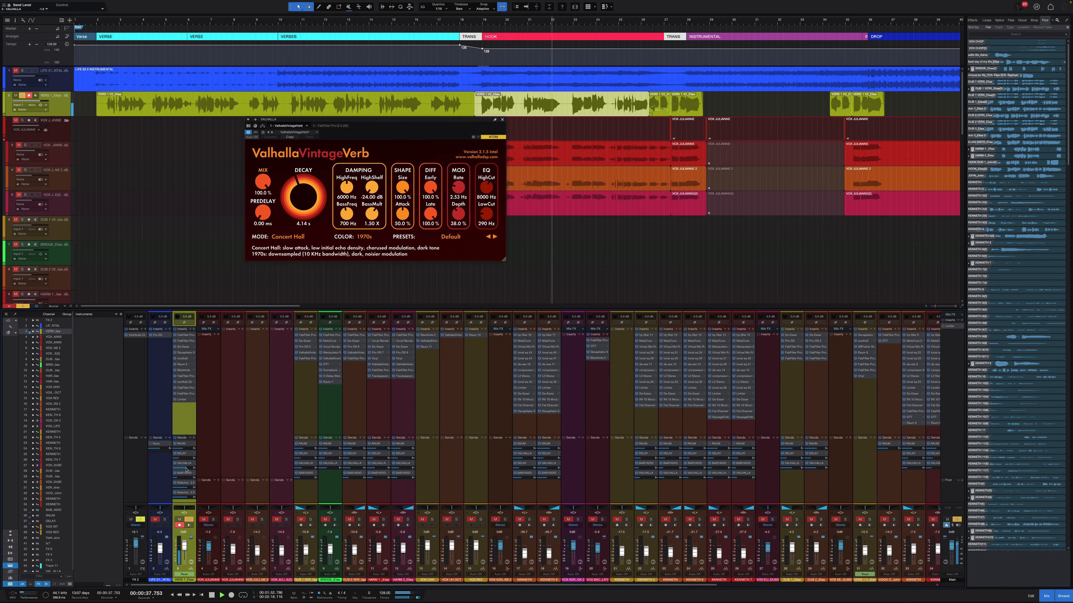
{"action": "left_click_drag", "start_coordinate": [185, 468], "coordinate": [180, 469]}
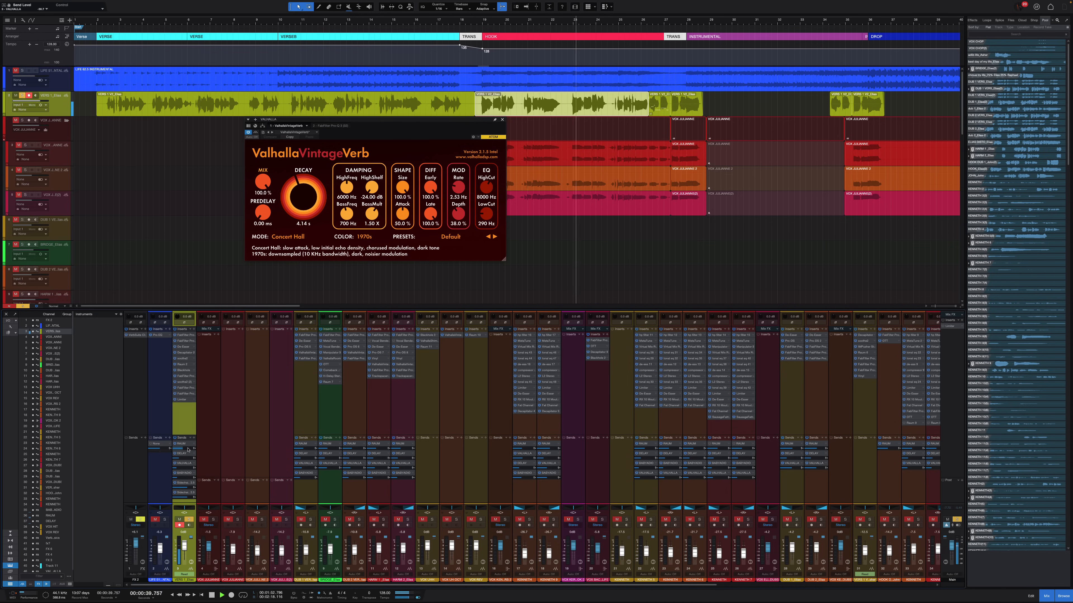
{"action": "mouse_move", "coordinate": [189, 451]}
{"action": "left_mouse_down"}
{"action": "mouse_move", "coordinate": [198, 451]}
{"action": "mouse_move", "coordinate": [189, 451]}
{"action": "left_mouse_up"}
{"action": "key", "text": "space"}
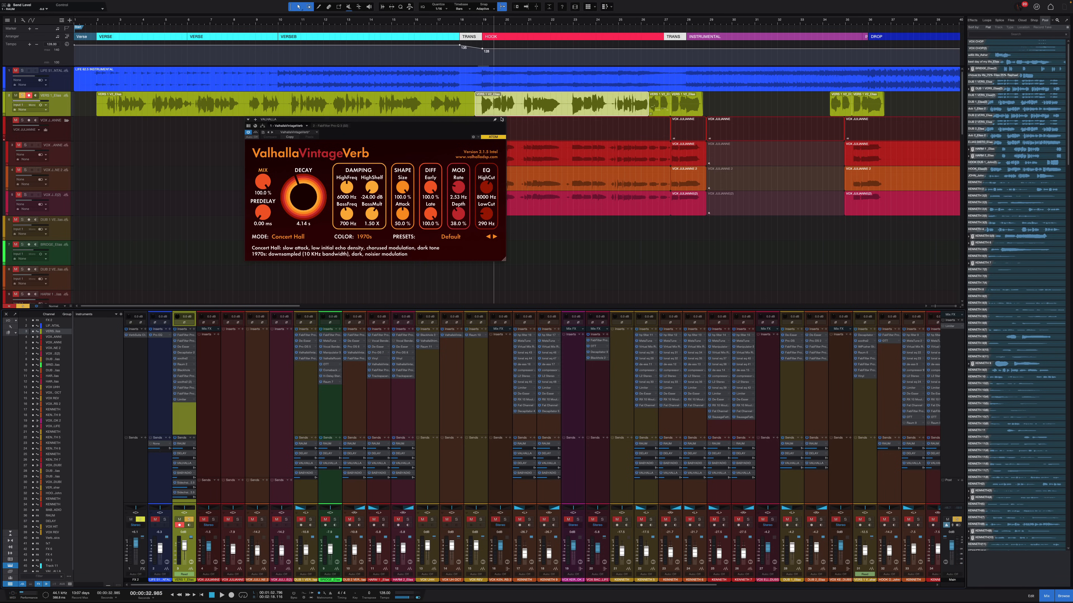
{"action": "left_click", "coordinate": [502, 120]}
Step: Solo the red vocal folder together with the main vocal and listen to both through the start of the hook
{"action": "left_click", "coordinate": [475, 163]}
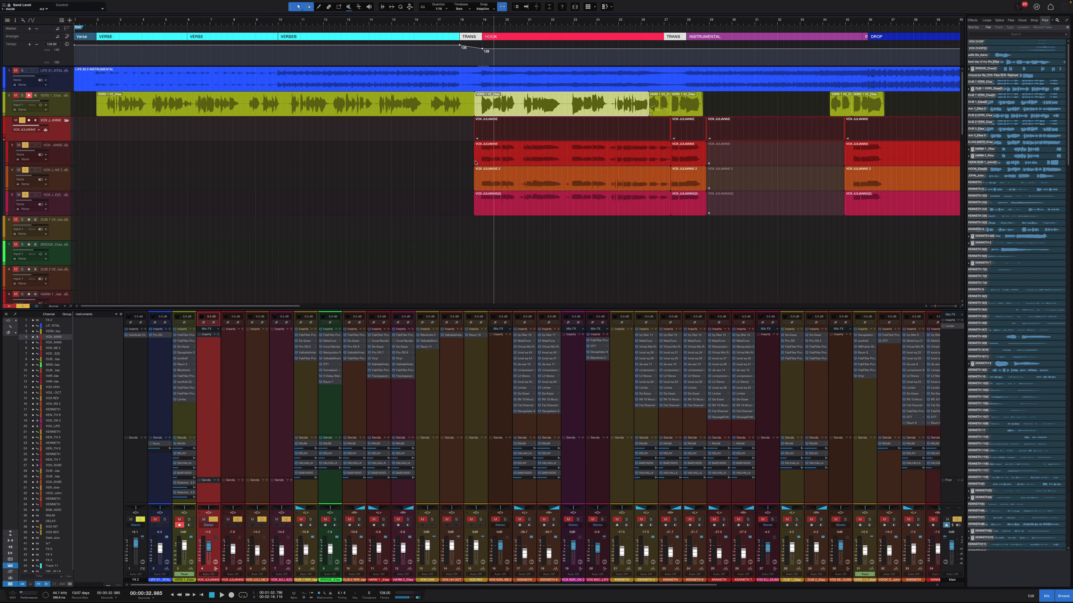
{"action": "scroll", "coordinate": [530, 166], "scroll_direction": "up", "scroll_amount": 5}
{"action": "key", "text": "space"}
{"action": "scroll", "coordinate": [527, 170], "scroll_direction": "down", "scroll_amount": 2}
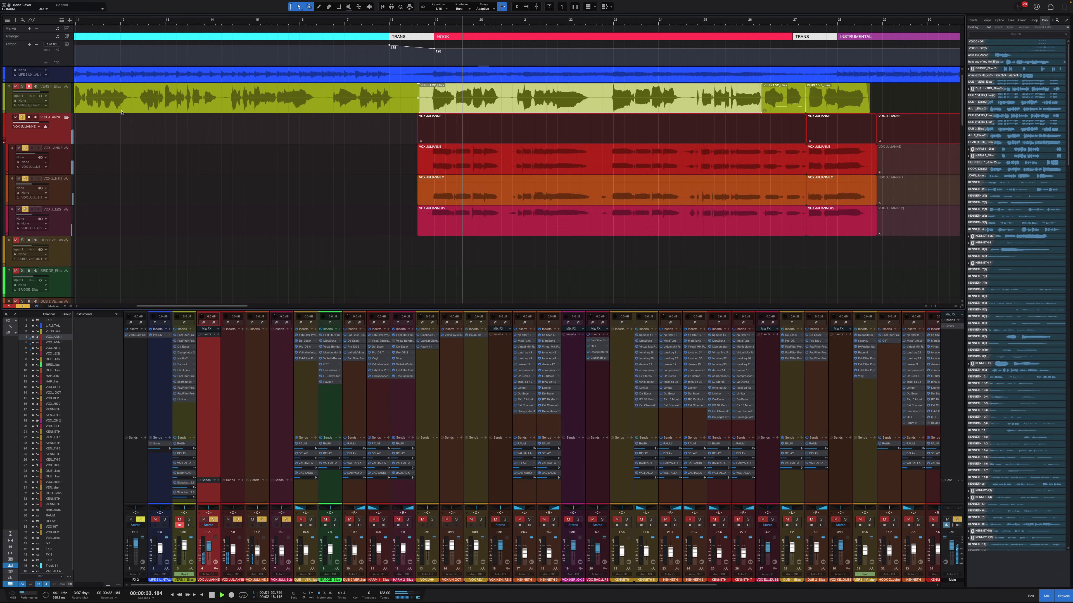
{"action": "scroll", "coordinate": [421, 167], "scroll_direction": "right", "scroll_amount": 3}
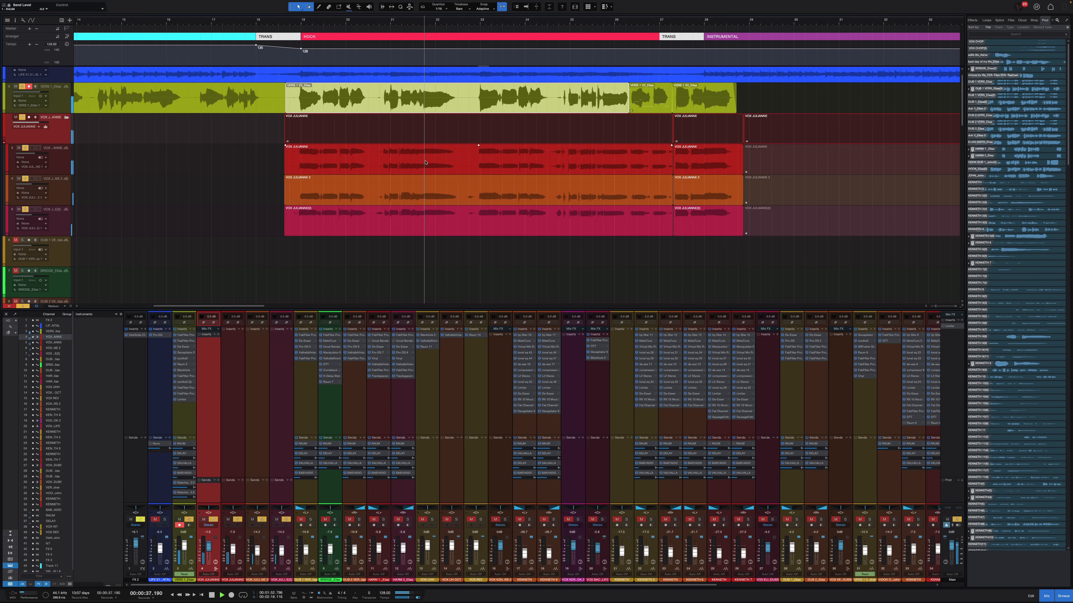
{"action": "scroll", "coordinate": [425, 167], "scroll_direction": "down", "scroll_amount": 2}
{"action": "key", "text": "space"}
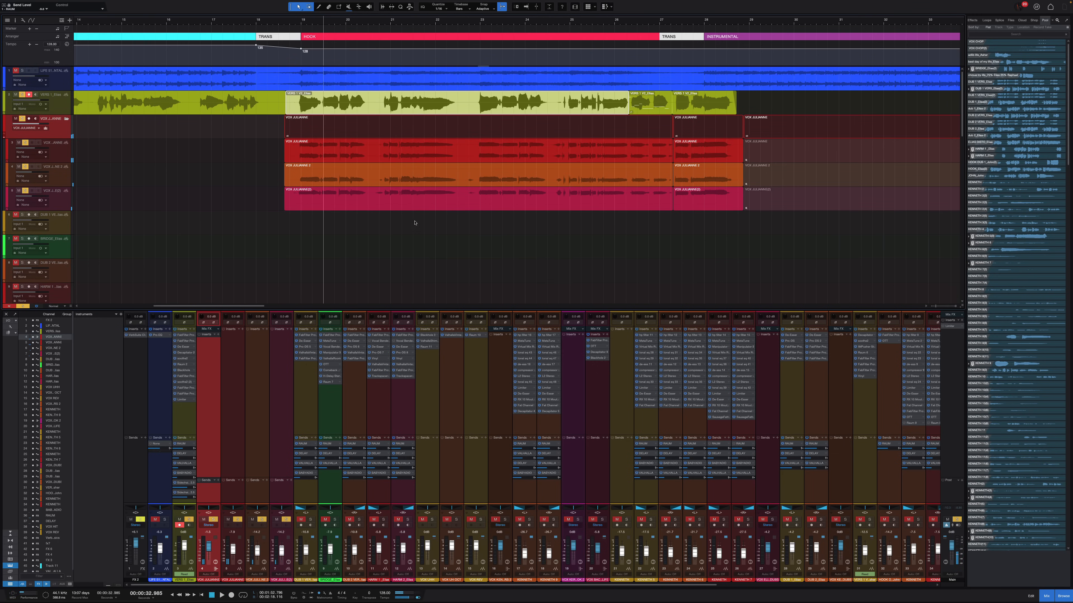
Step: Select the red, orange and pink tracks inside the red vocal folder in turn
{"action": "left_click", "coordinate": [293, 157]}
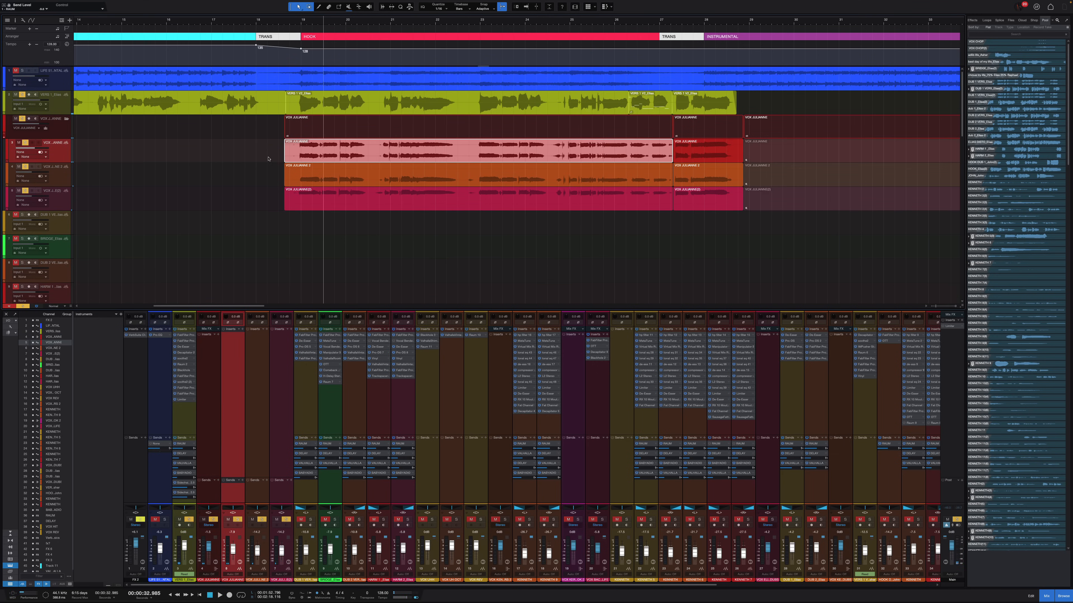
{"action": "left_click", "coordinate": [64, 179]}
{"action": "left_click", "coordinate": [61, 203]}
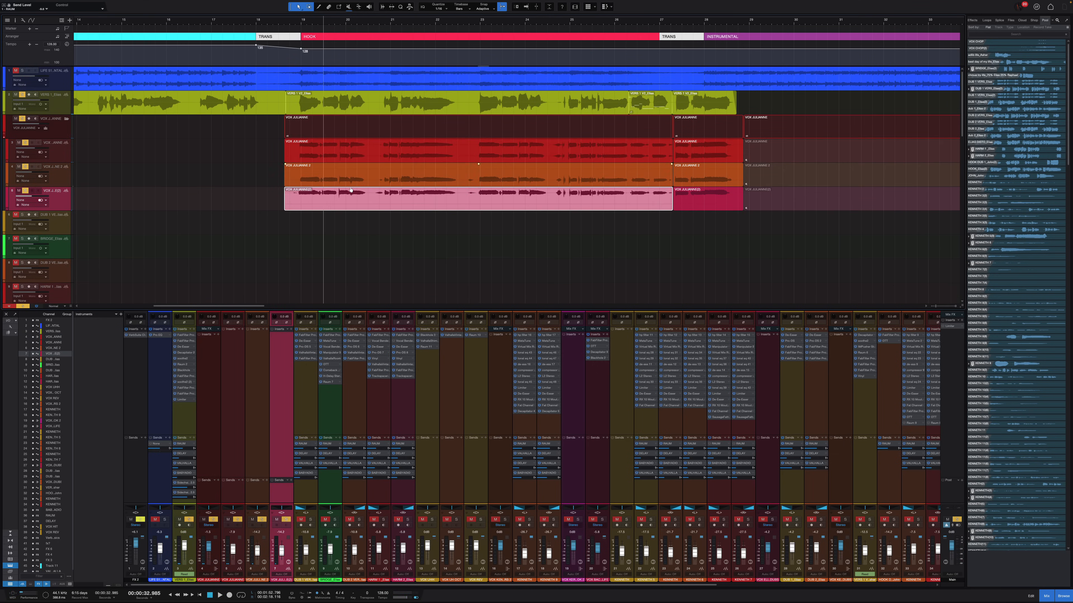
Step: Select and solo the pink dubs folder further down the track list
{"action": "scroll", "coordinate": [354, 169], "scroll_direction": "down", "scroll_amount": 4}
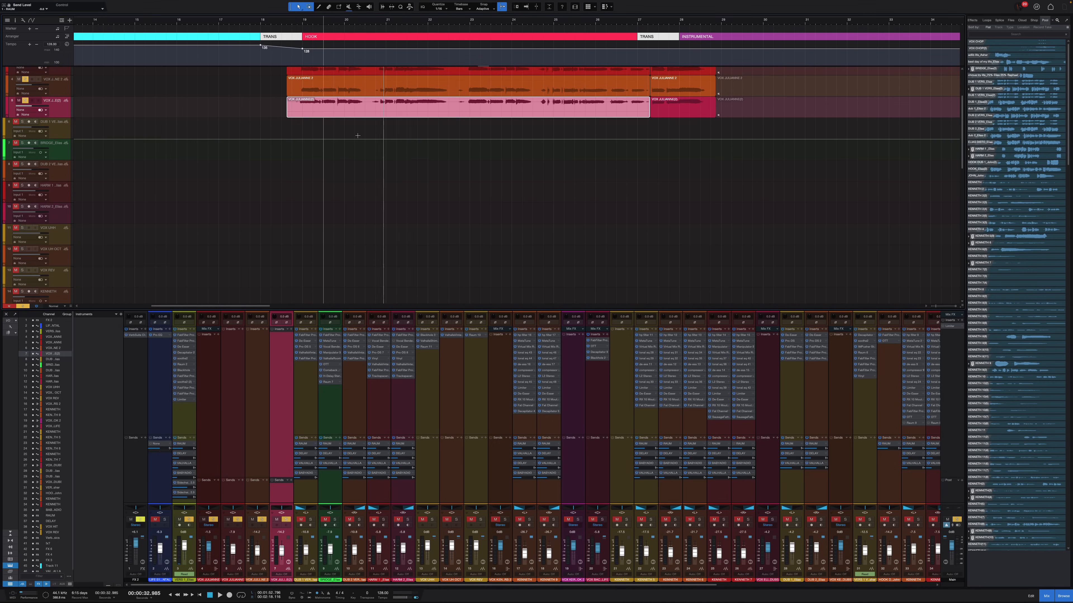
{"action": "scroll", "coordinate": [358, 135], "scroll_direction": "down", "scroll_amount": 15}
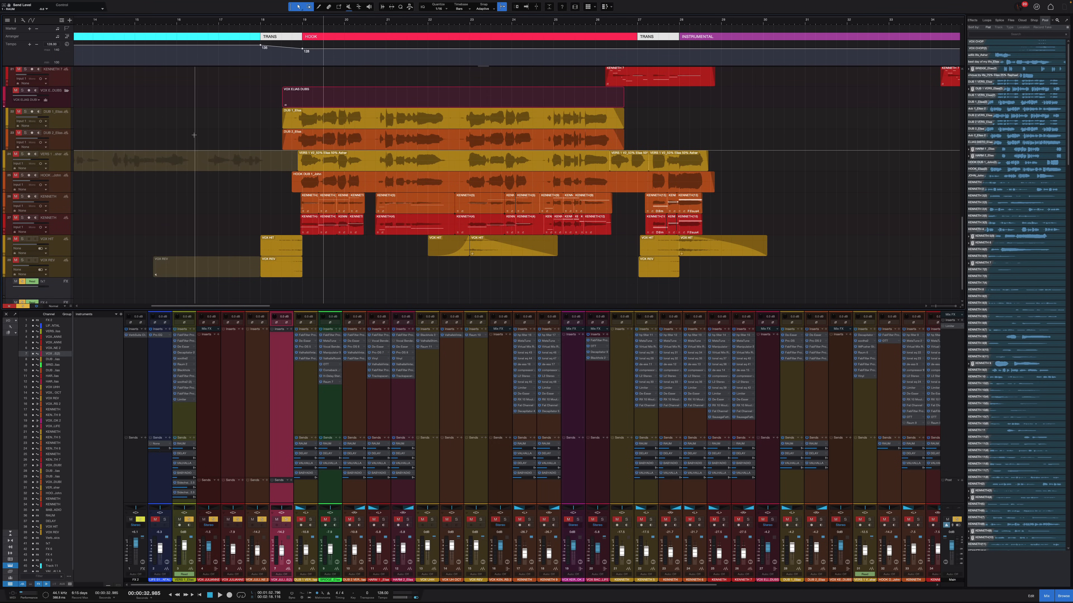
{"action": "left_click", "coordinate": [62, 104]}
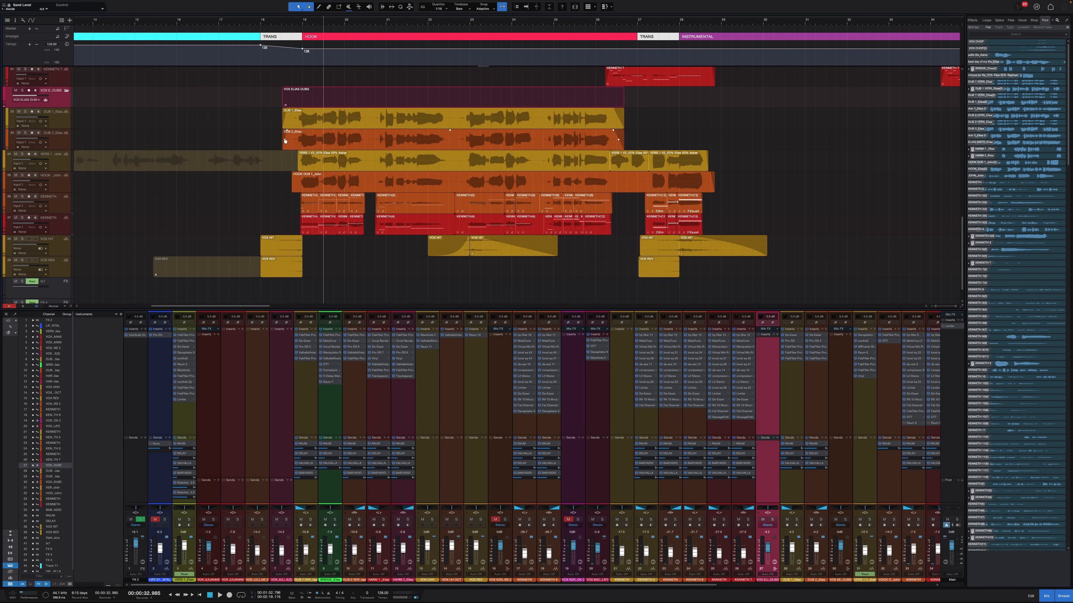
{"action": "key", "text": "s"}
{"action": "key", "text": "shift+e"}
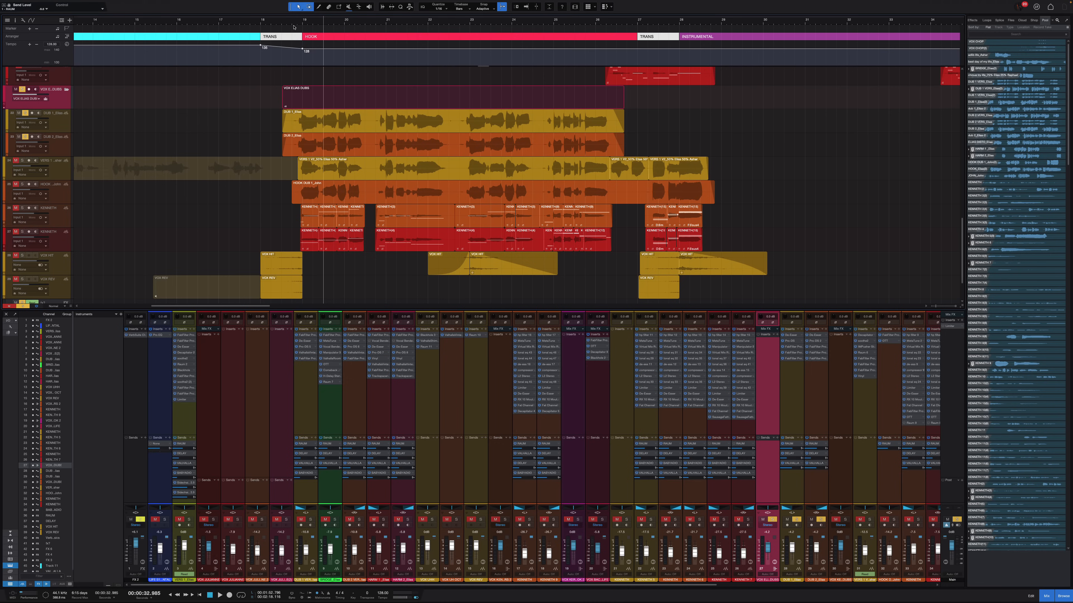
Step: Play the soloed dubs from the start of the hook, selecting the orange and the yellow dub clip in turn
{"action": "left_click", "coordinate": [297, 23]}
{"action": "key", "text": "space"}
{"action": "key", "text": "shift+e"}
{"action": "left_click", "coordinate": [300, 147]}
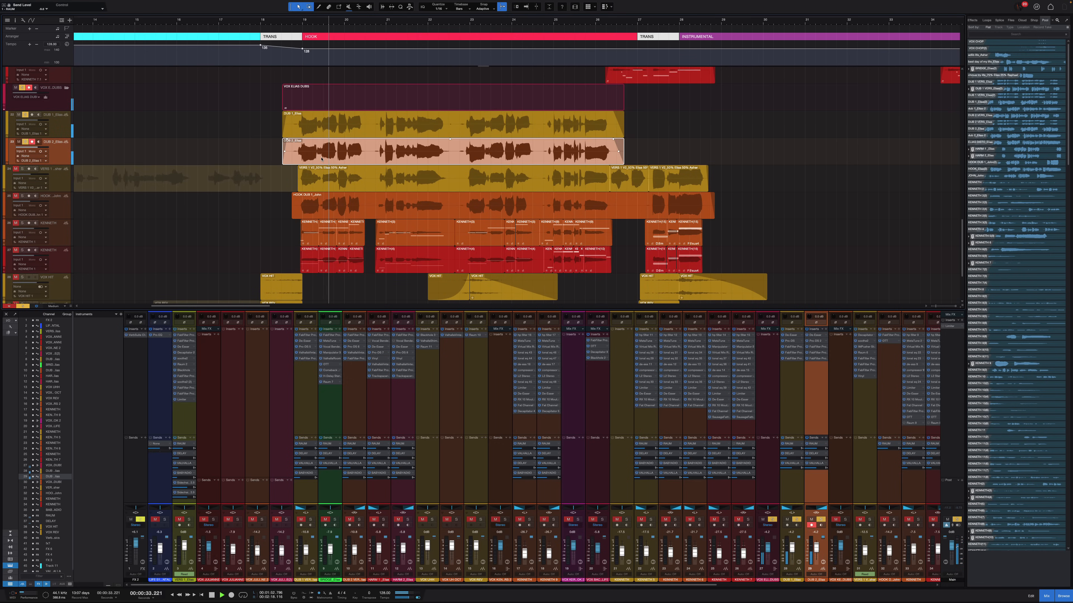
{"action": "left_click", "coordinate": [361, 133]}
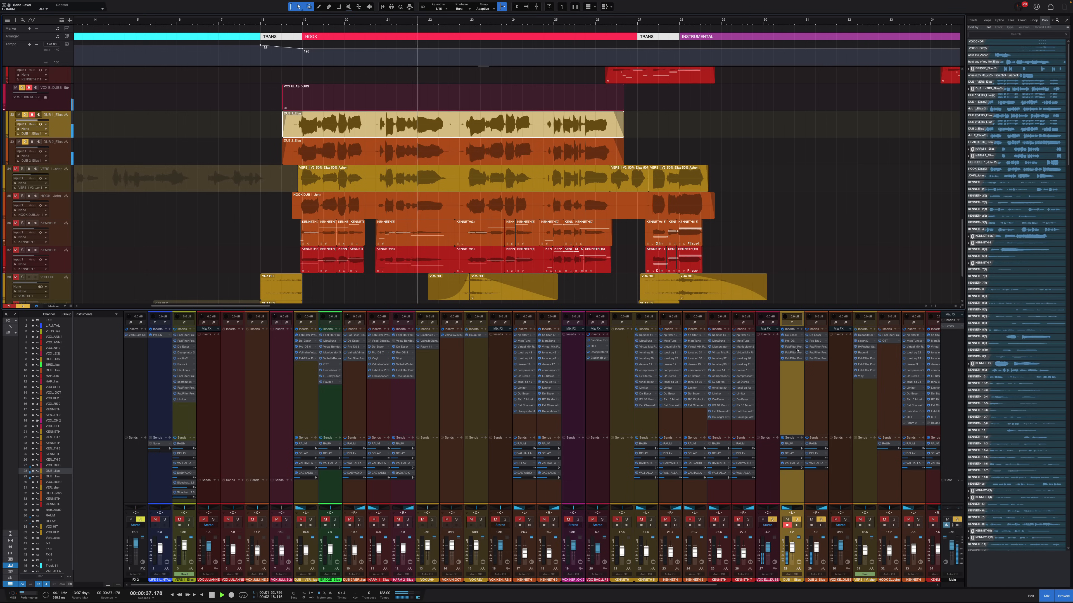
Step: Stop playback, turn off the solo on the dubs folder, and select the main vocal clip in the hook
{"action": "key", "text": "space"}
{"action": "key", "text": "shift+e"}
{"action": "scroll", "coordinate": [411, 195], "scroll_direction": "up", "scroll_amount": 15}
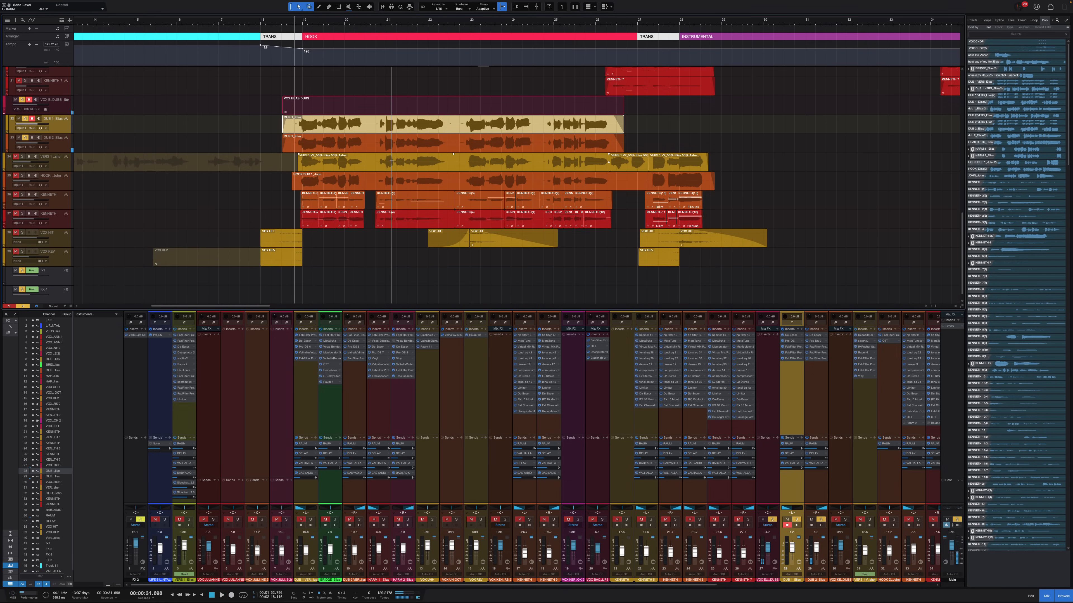
{"action": "scroll", "coordinate": [382, 184], "scroll_direction": "down", "scroll_amount": 12}
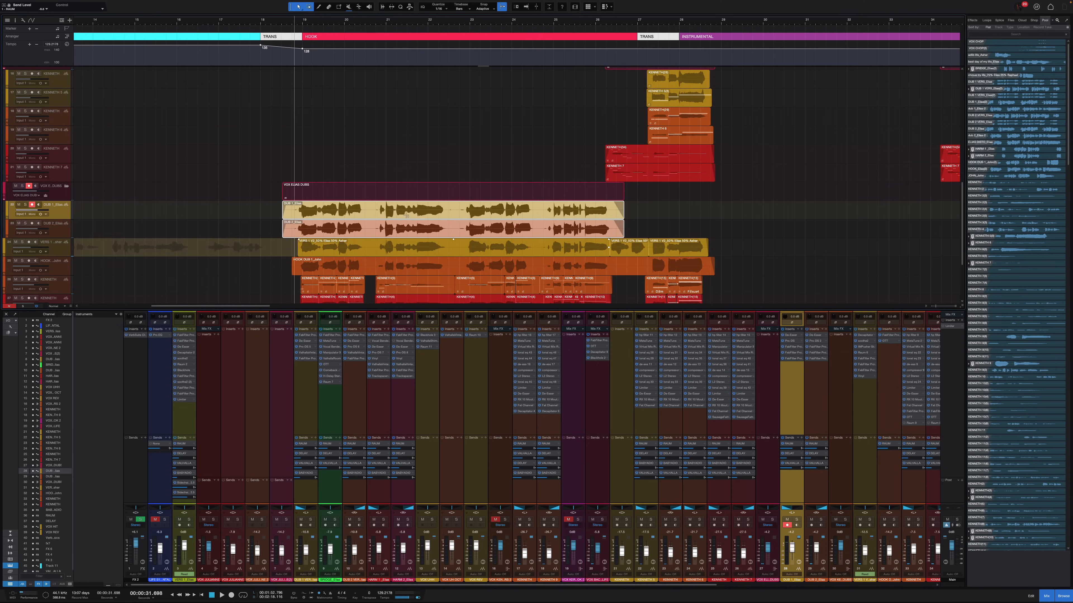
{"action": "scroll", "coordinate": [384, 124], "scroll_direction": "up", "scroll_amount": 12}
{"action": "left_click", "coordinate": [382, 103]}
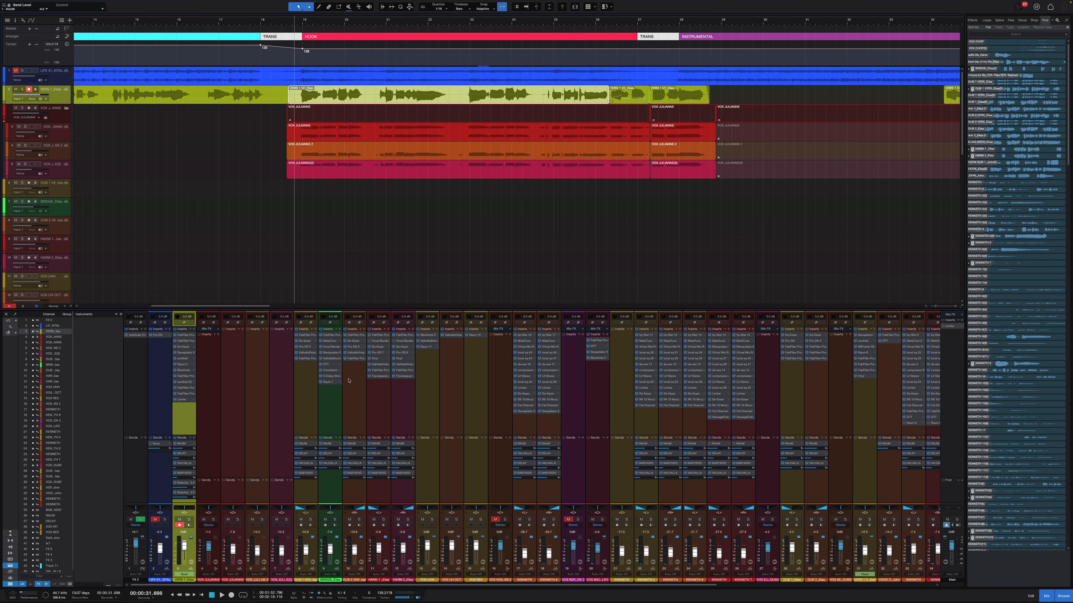
Step: Select the second yellow backing vocal channel in the mixer and open its first Pro-Q 3 insert, moving the plug-in window clear of the mixer
{"action": "left_click", "coordinate": [641, 427]}
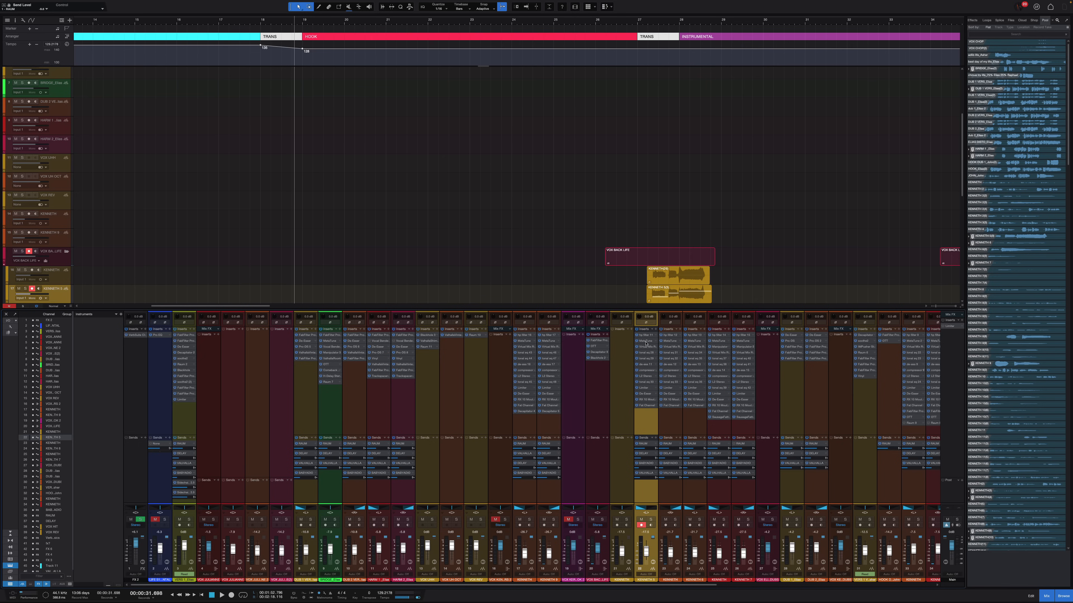
{"action": "scroll", "coordinate": [429, 211], "scroll_direction": "down", "scroll_amount": 8}
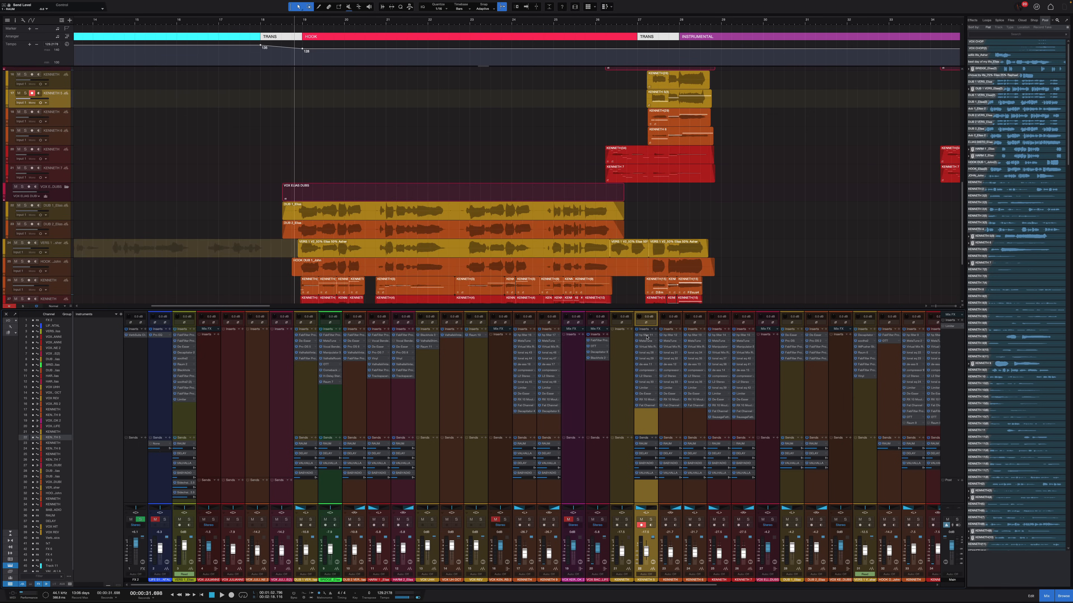
{"action": "left_click", "coordinate": [646, 337]}
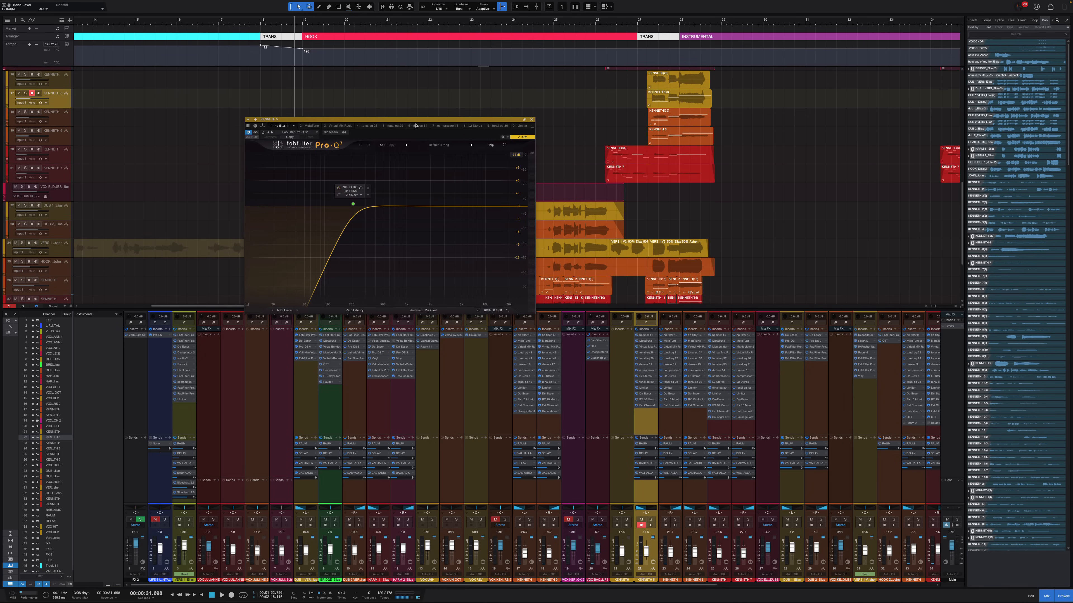
{"action": "left_click_drag", "start_coordinate": [415, 119], "coordinate": [518, 92]}
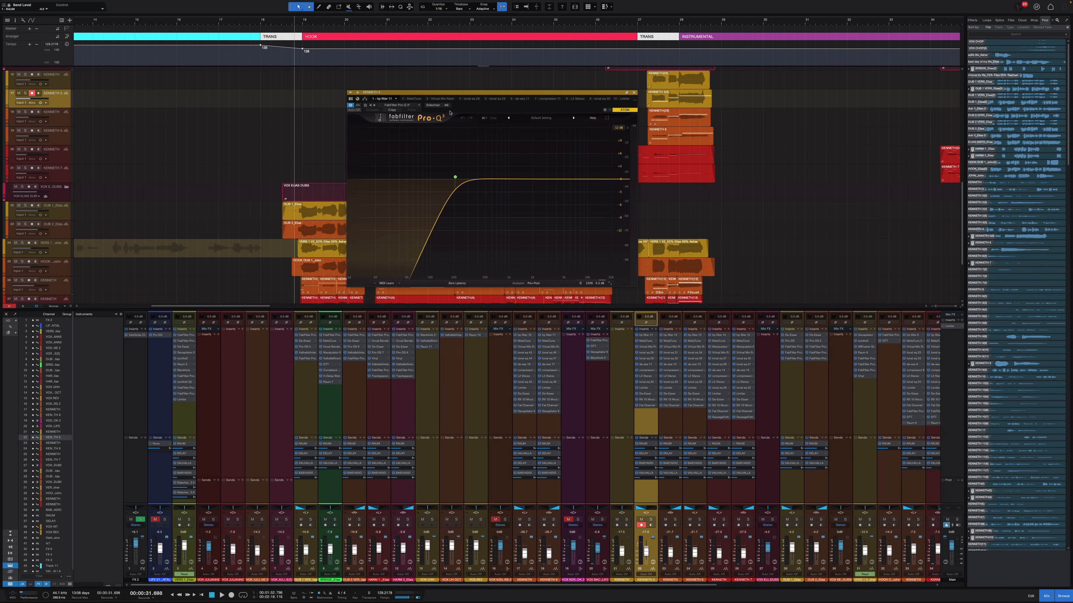
Step: View the backing vocal channel's Virtual Mix Rack, two vocal EQs, Pro-DS de-esser and compressor in turn
{"action": "left_click", "coordinate": [644, 341]}
{"action": "left_click", "coordinate": [645, 347]}
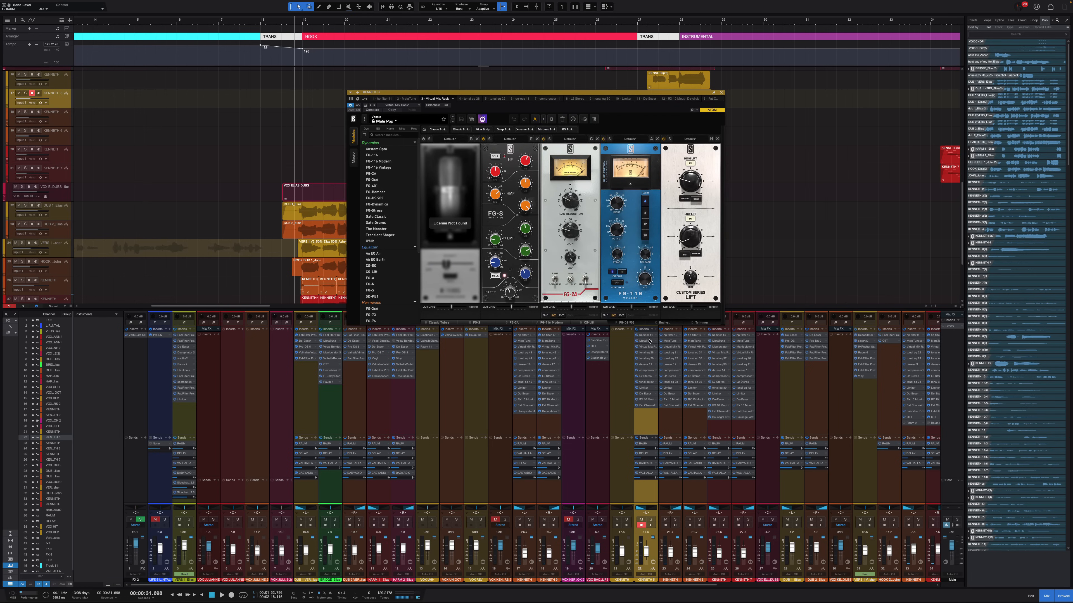
{"action": "left_click", "coordinate": [646, 354]}
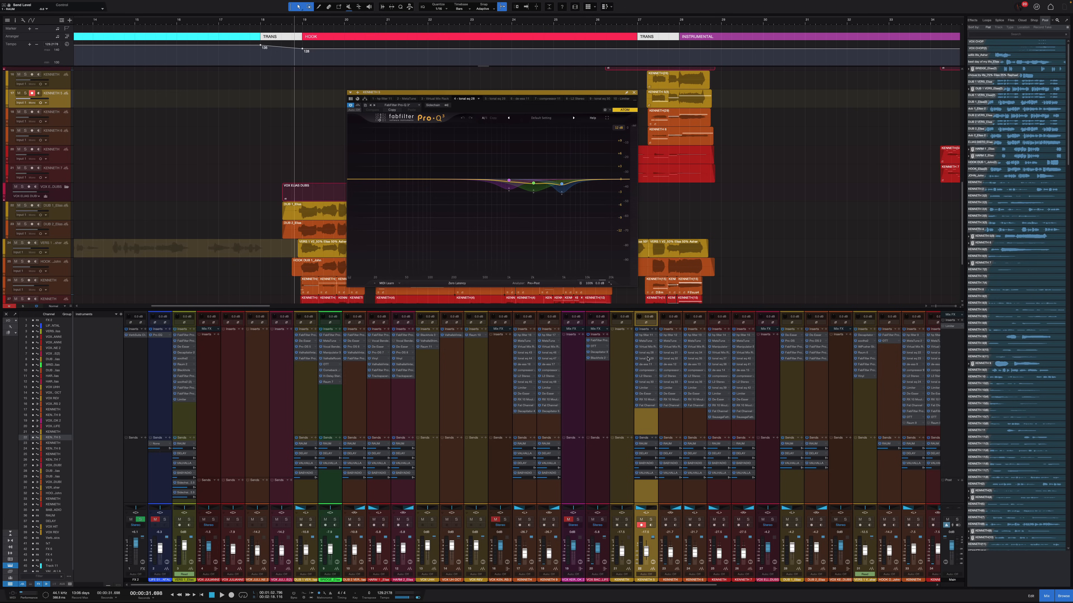
{"action": "left_click", "coordinate": [647, 359]}
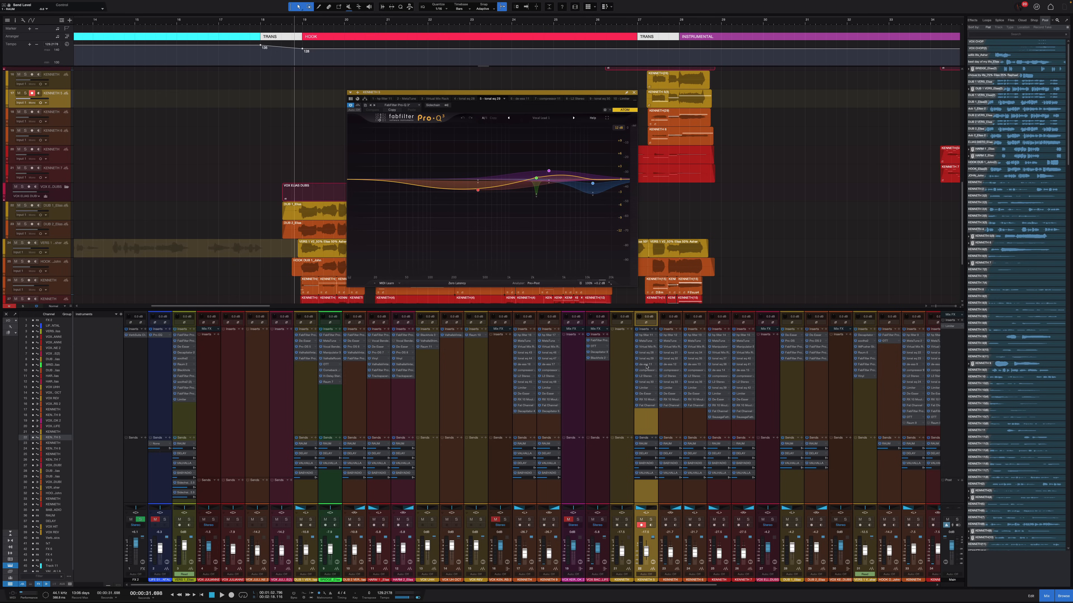
{"action": "left_click", "coordinate": [646, 365]}
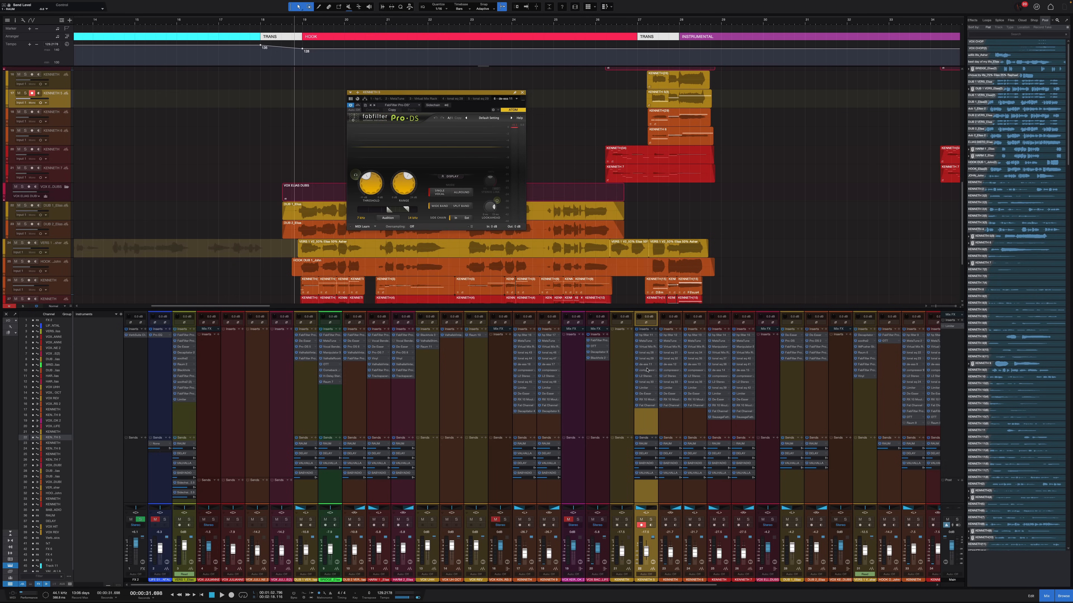
{"action": "left_click", "coordinate": [646, 371]}
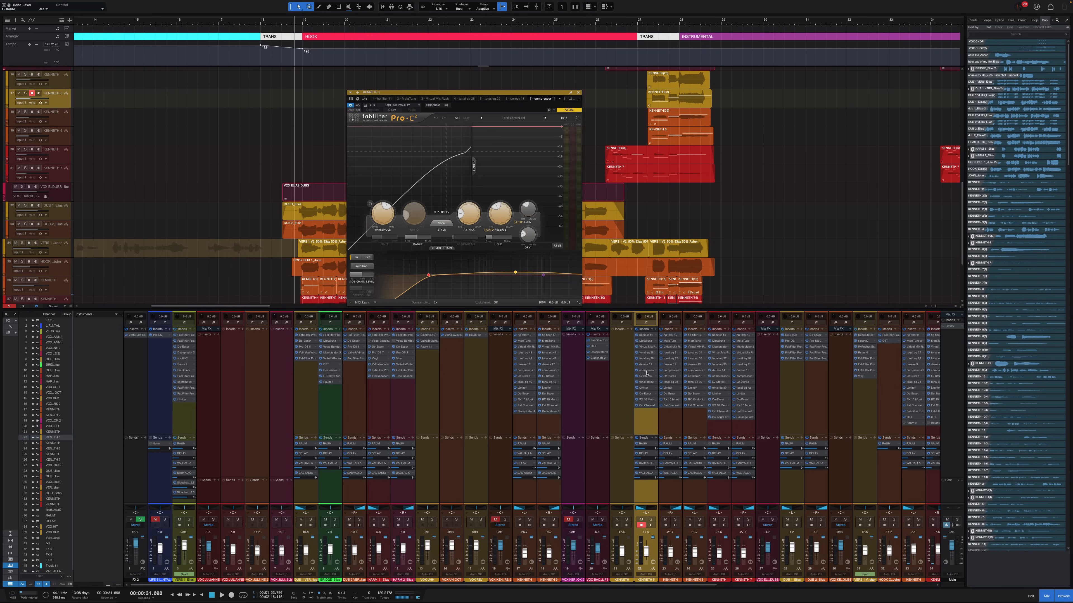
Step: Revisit the Virtual Mix Rack and the compressor, and view the following L2 limiter, Pro-Q 3 and De-Esser inserts
{"action": "left_click", "coordinate": [647, 347]}
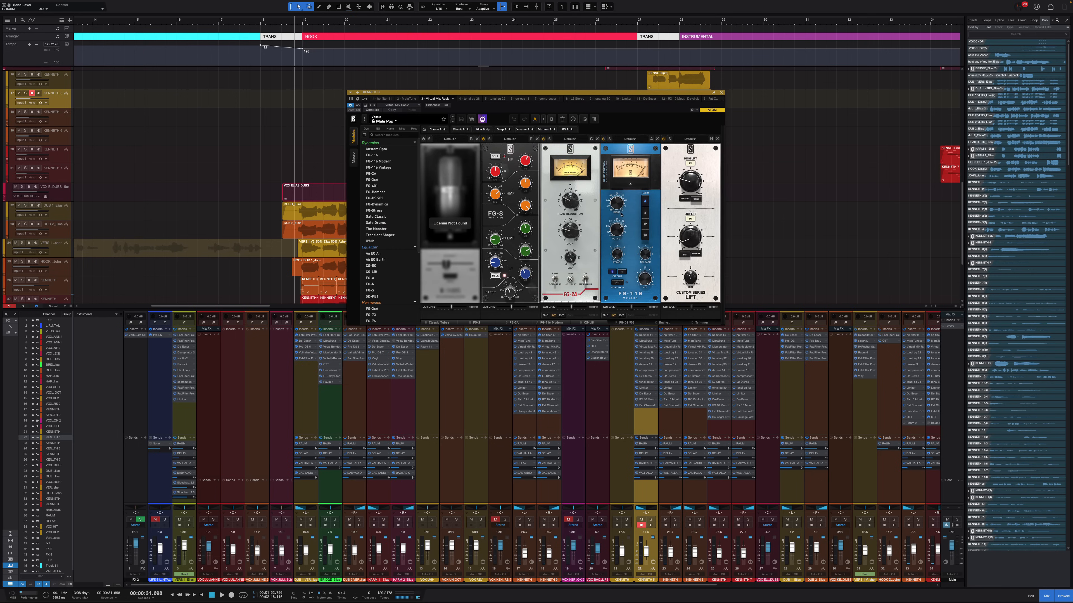
{"action": "left_click", "coordinate": [644, 371]}
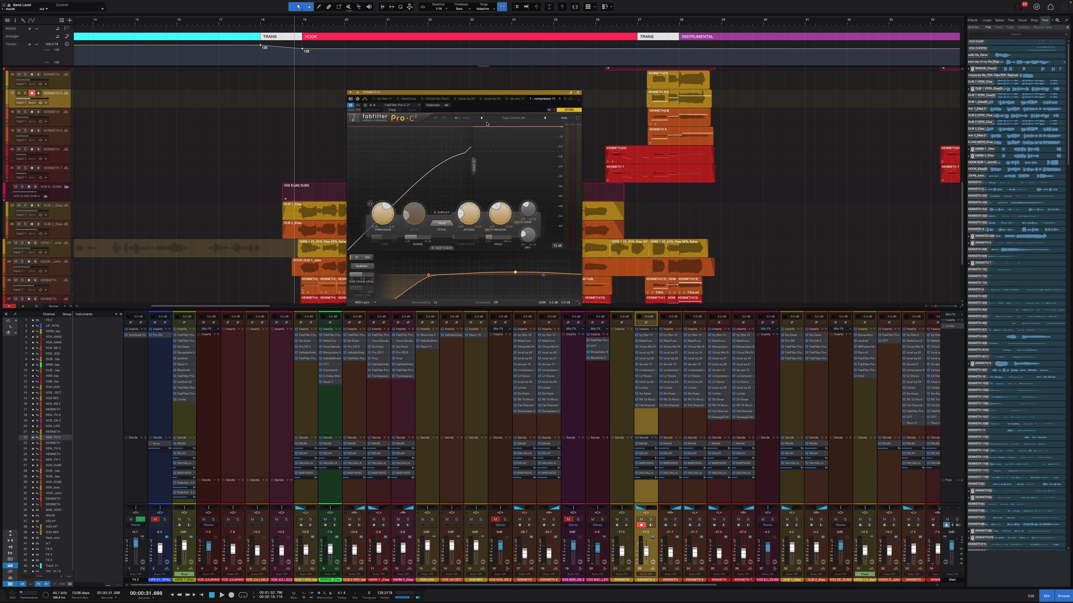
{"action": "left_click_drag", "start_coordinate": [467, 93], "coordinate": [512, 114]}
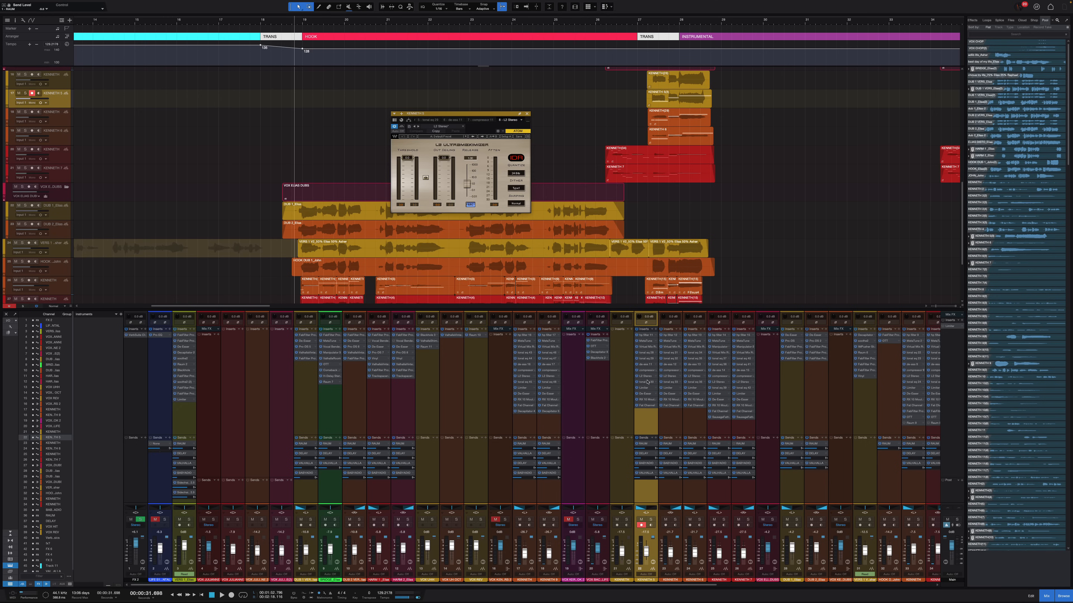
{"action": "left_click", "coordinate": [649, 382]}
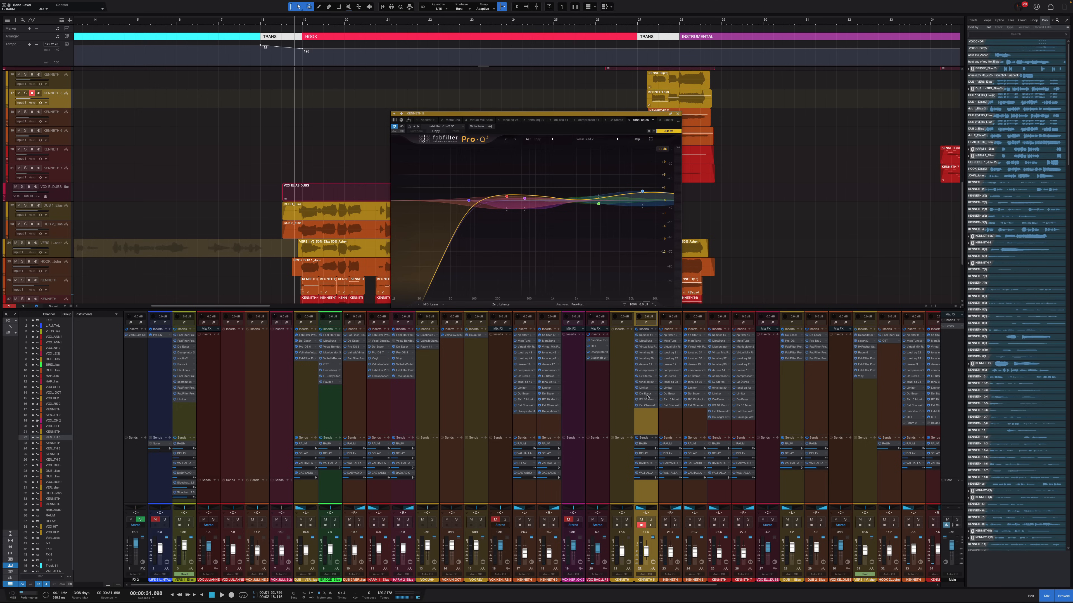
{"action": "left_click", "coordinate": [646, 395]}
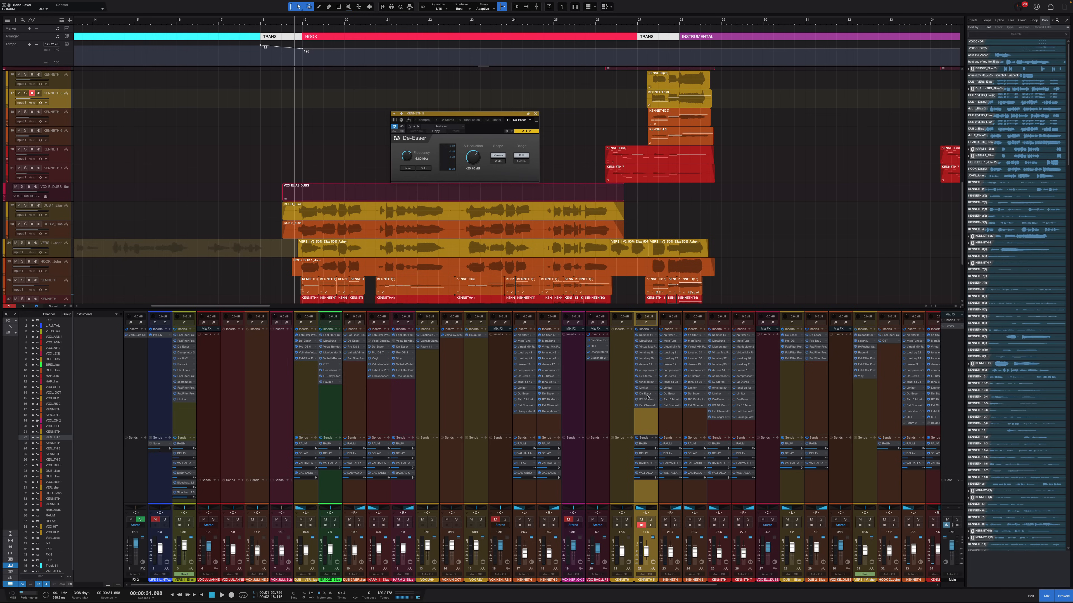
{"action": "left_click_drag", "start_coordinate": [459, 125], "coordinate": [508, 334]}
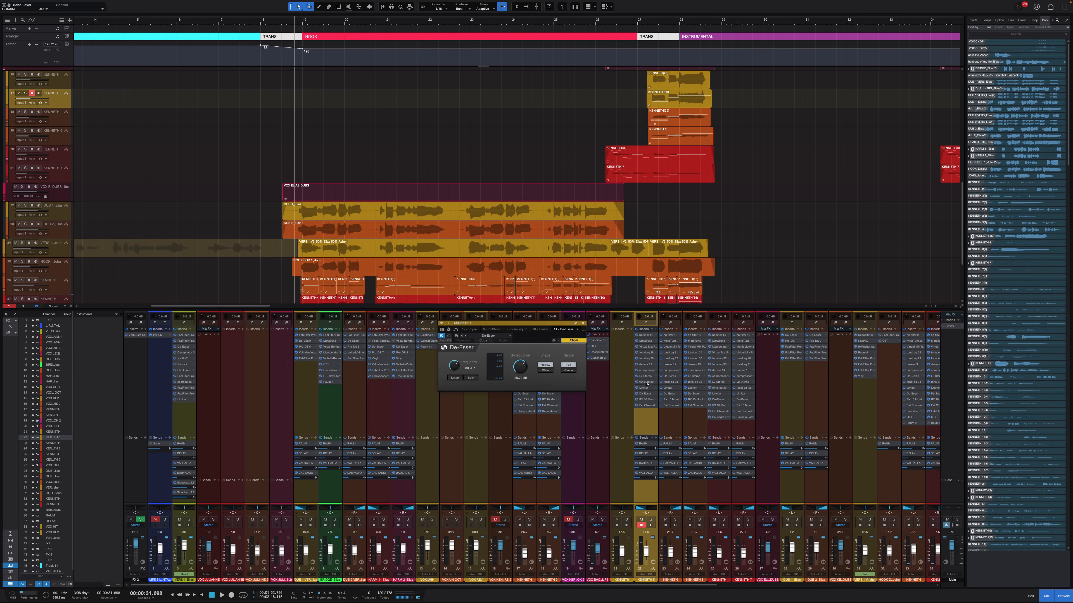
Step: Reopen the channel's Pro-DS and move its window over the arrangement
{"action": "left_click", "coordinate": [646, 365]}
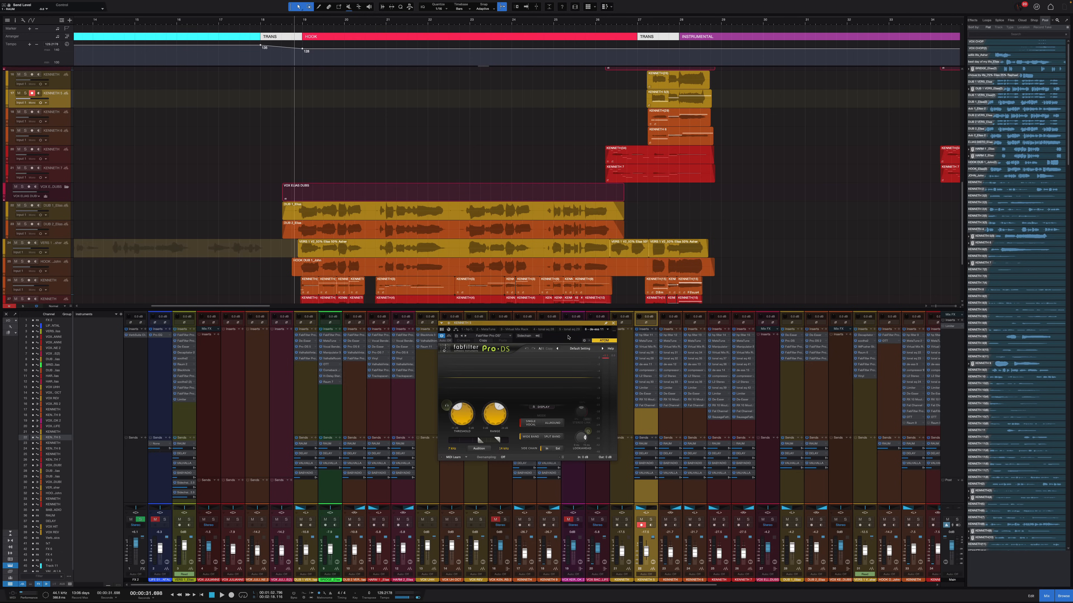
{"action": "left_click_drag", "start_coordinate": [568, 337], "coordinate": [553, 366]}
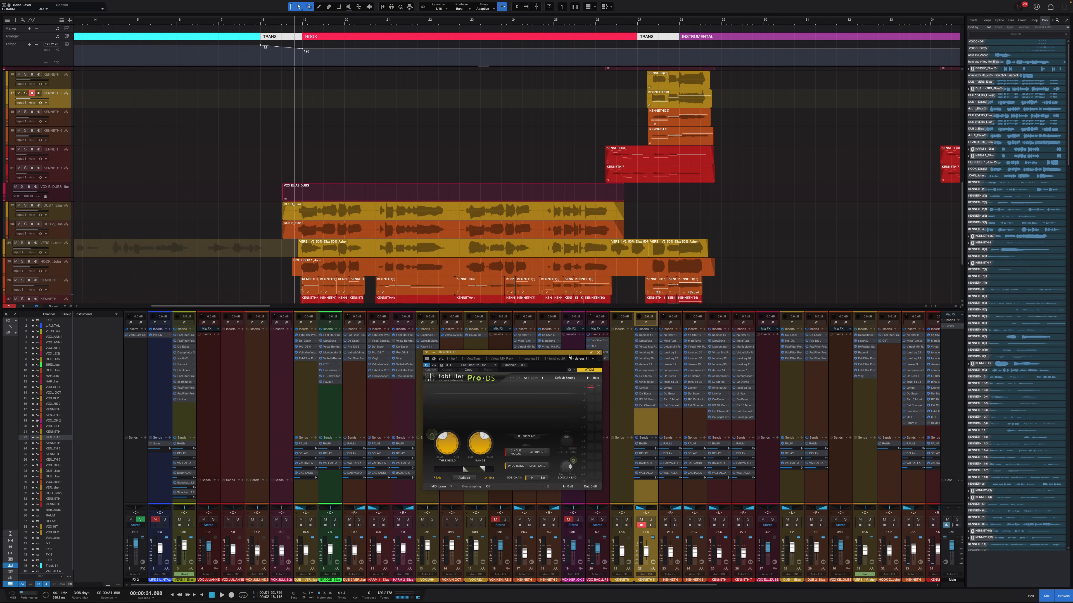
{"action": "left_click_drag", "start_coordinate": [569, 355], "coordinate": [578, 178]}
Step: Solo the main vocal and play the start of the hook briefly with Pro-MB open, ending with the plug-in window closed
{"action": "scroll", "coordinate": [133, 93], "scroll_direction": "up", "scroll_amount": 10}
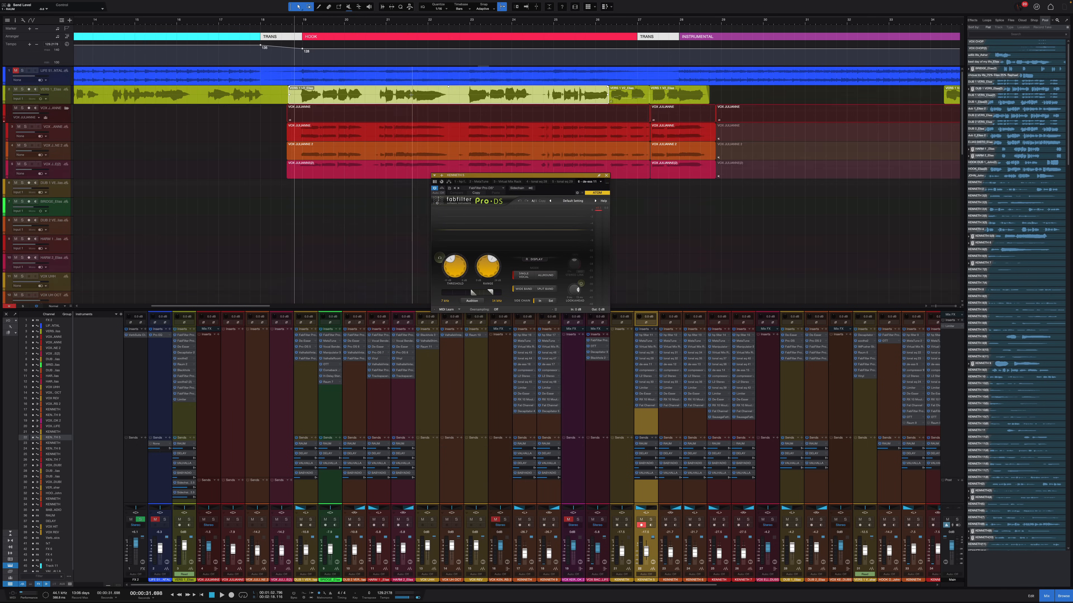
{"action": "left_click", "coordinate": [133, 93]}
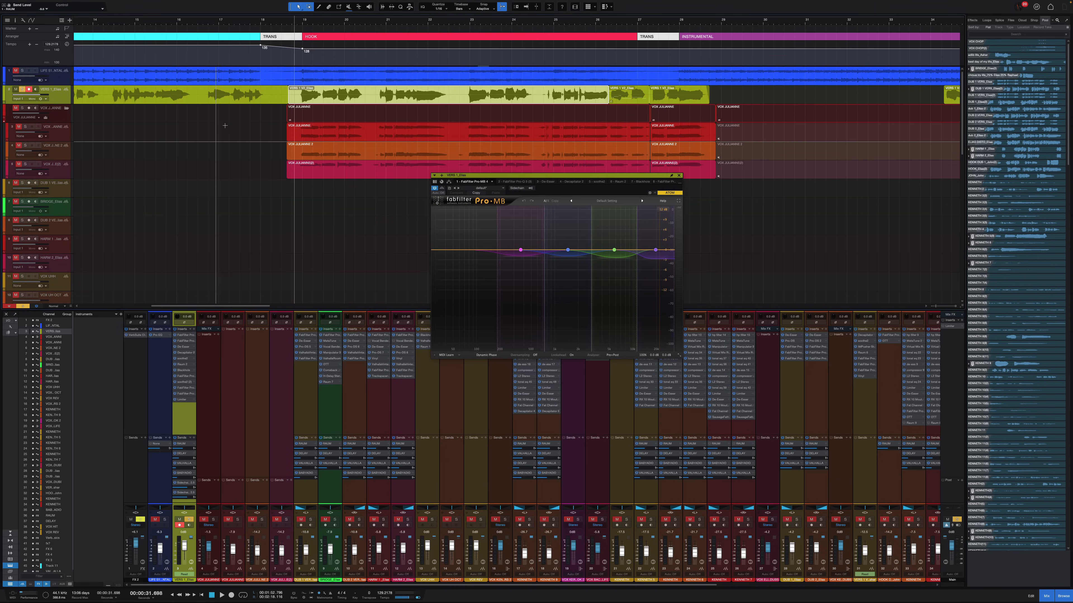
{"action": "key", "text": "shift+e"}
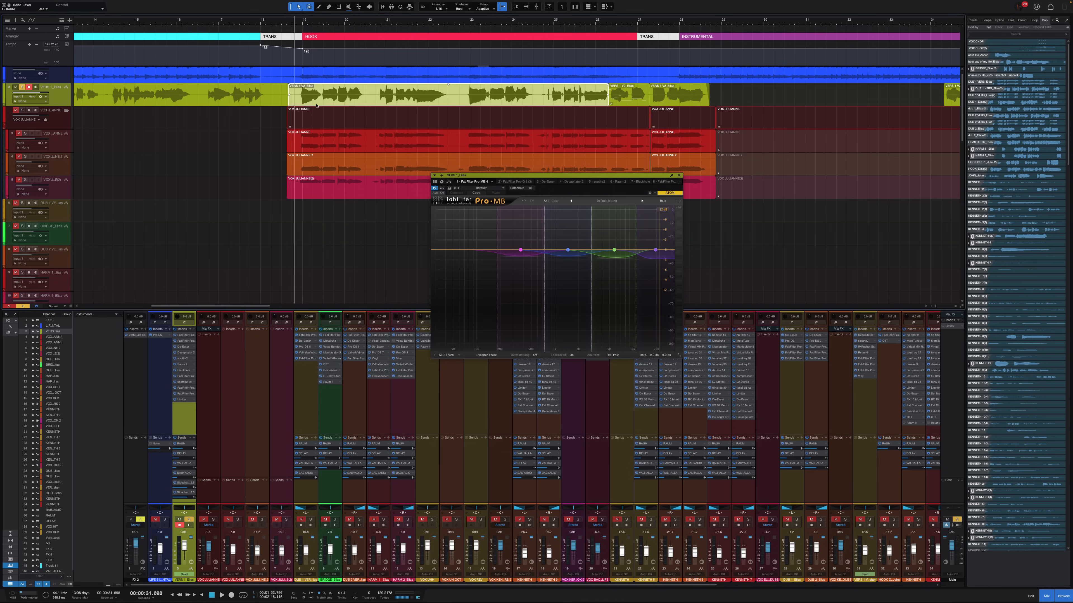
{"action": "key", "text": "space"}
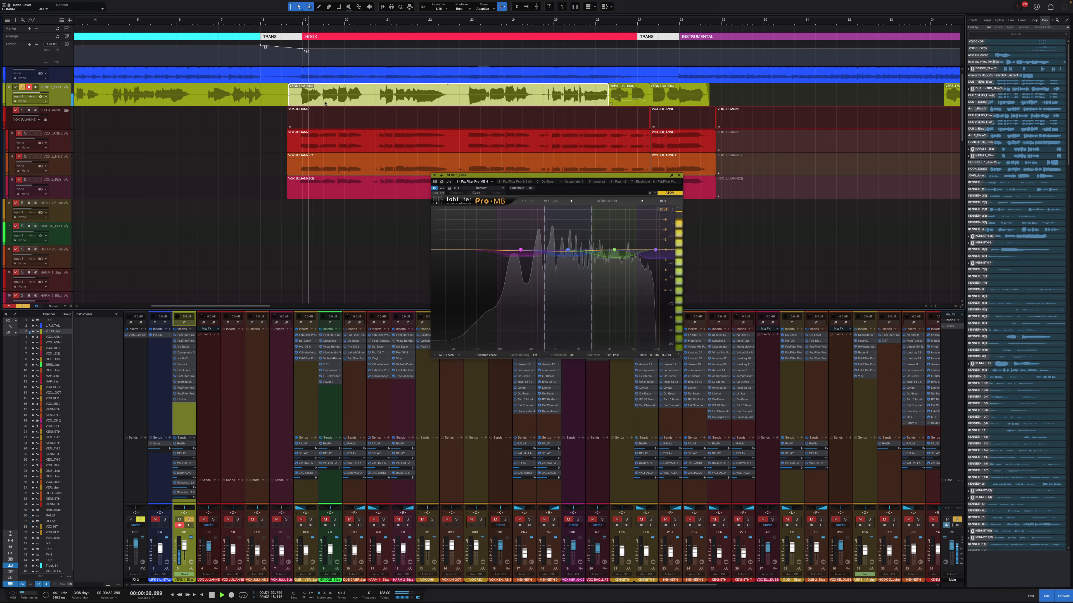
{"action": "key", "text": "space"}
{"action": "left_click", "coordinate": [678, 176]}
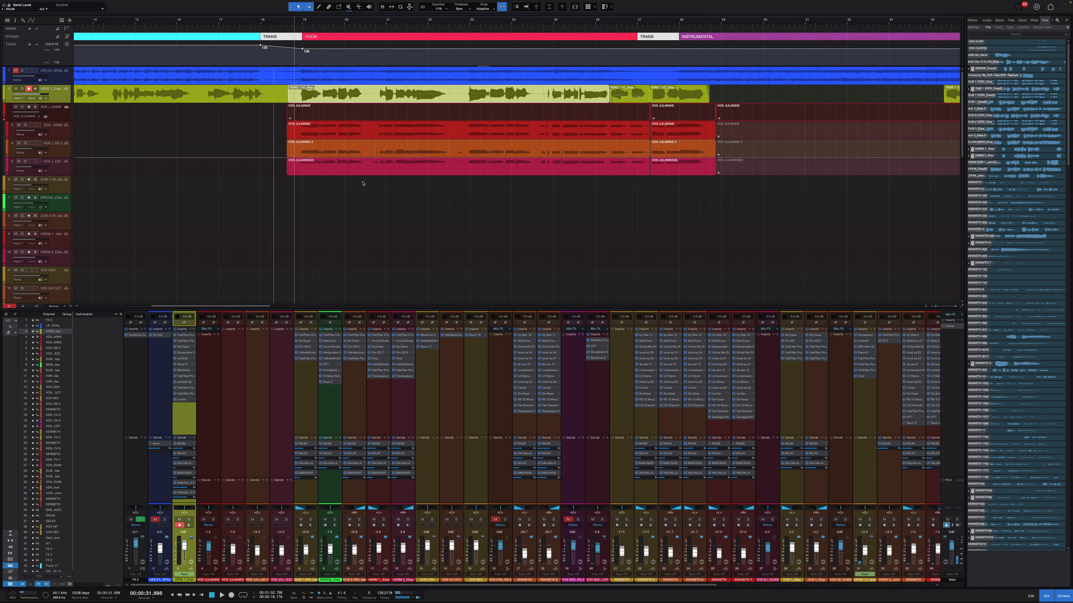
Step: Find the dubs folder further down the track list and select its yellow dub track
{"action": "scroll", "coordinate": [368, 182], "scroll_direction": "down", "scroll_amount": 5}
{"action": "scroll", "coordinate": [335, 203], "scroll_direction": "down", "scroll_amount": 8}
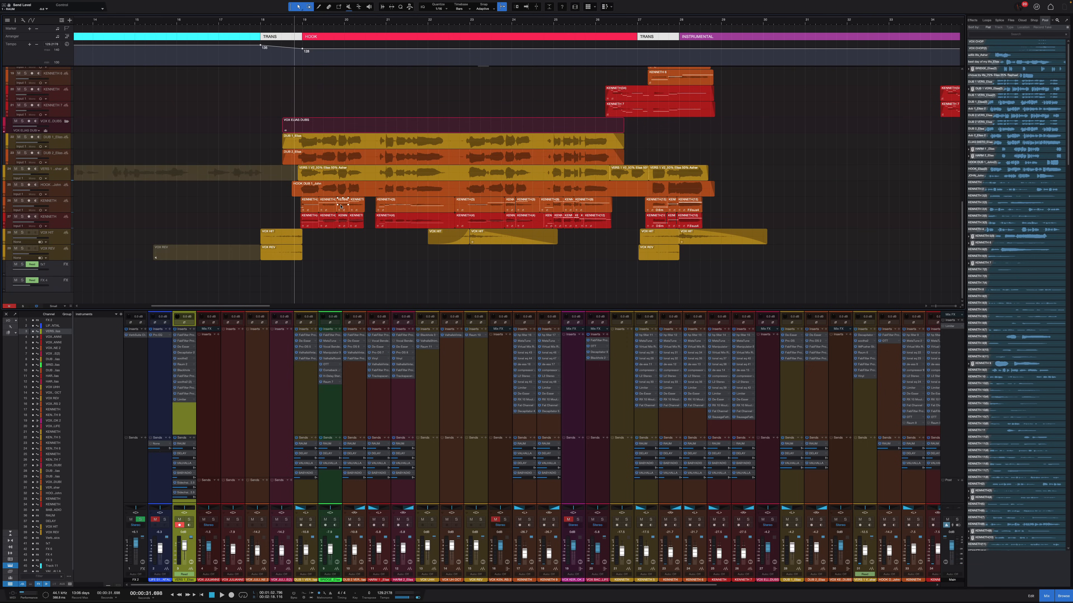
{"action": "left_click", "coordinate": [57, 131]}
{"action": "left_click", "coordinate": [58, 146]}
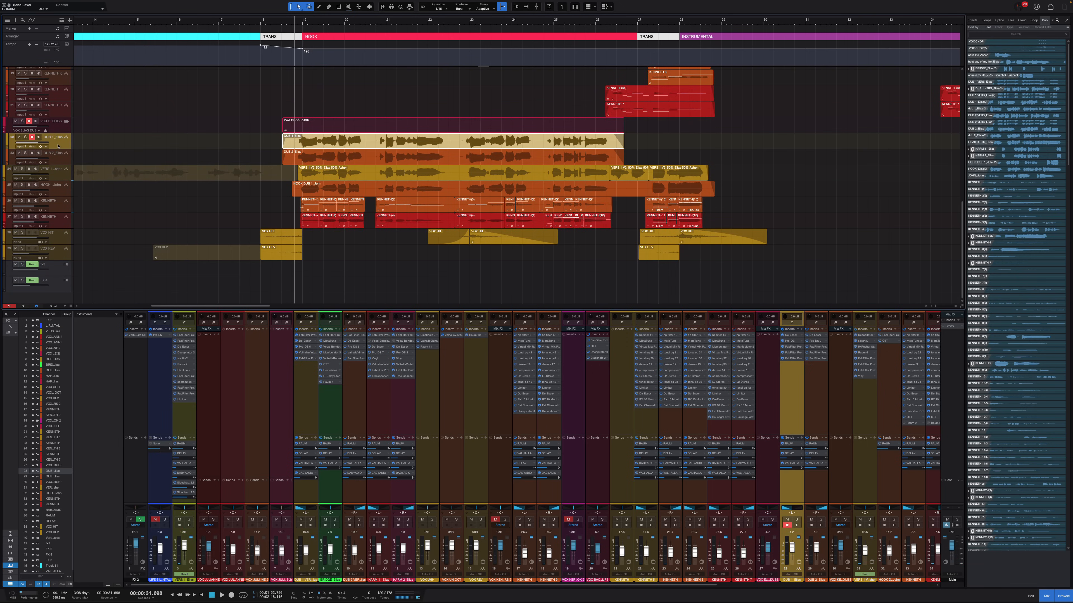
Step: Open Pro-DS on the second yellow backing vocal channel and adjust its high-pass frequency
{"action": "left_click", "coordinate": [639, 425]}
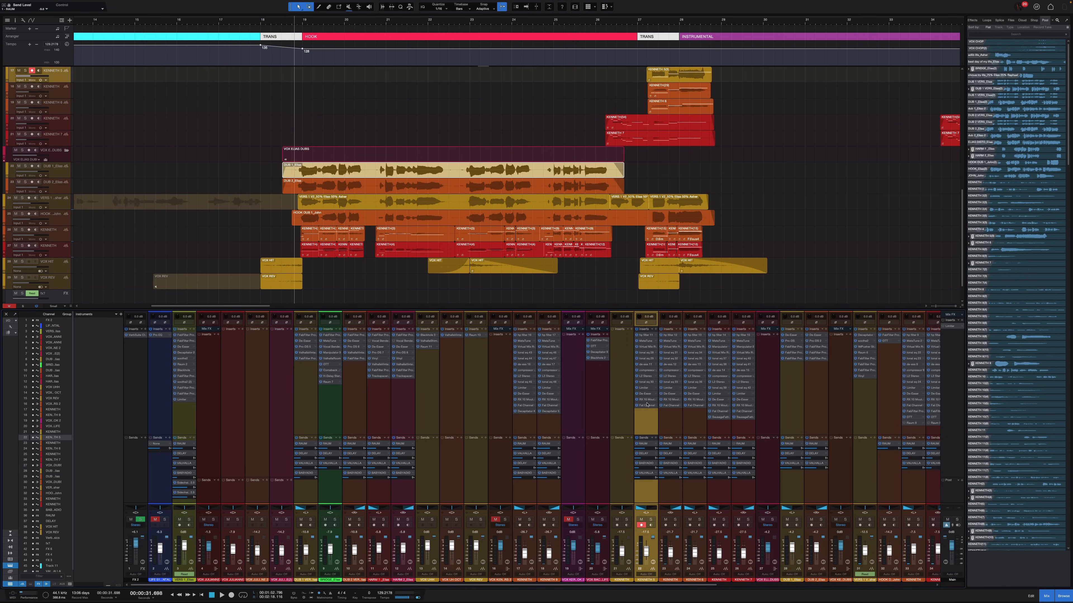
{"action": "left_click", "coordinate": [646, 364]}
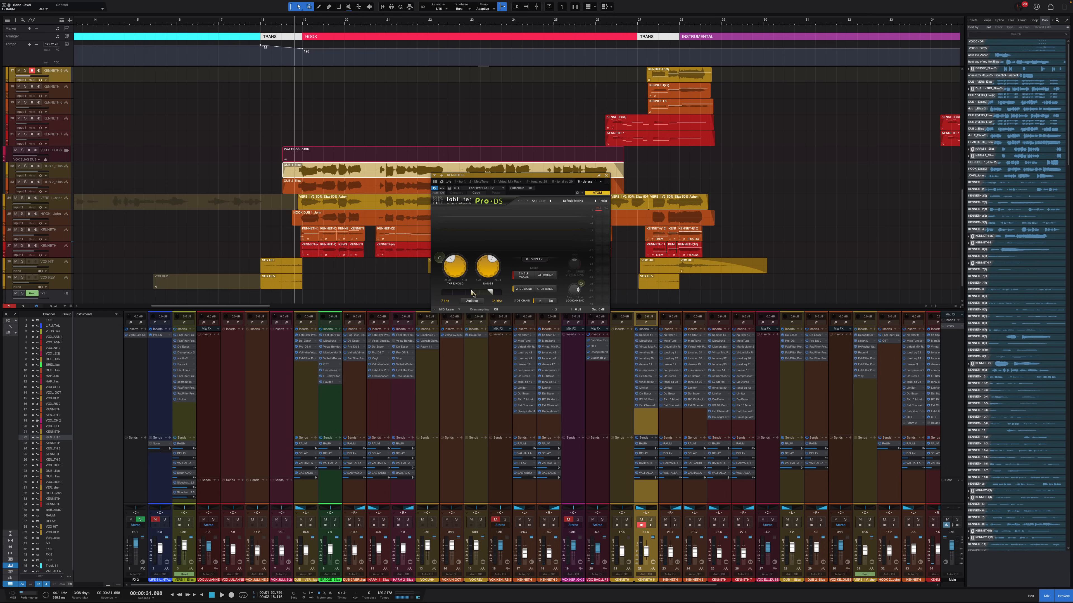
{"action": "left_click_drag", "start_coordinate": [472, 292], "coordinate": [479, 292]}
{"action": "left_click_drag", "start_coordinate": [481, 296], "coordinate": [482, 297]}
Step: Compare the De-Esser on the yellow backing vocal and yellow dub channels, and open the backing vocal's RX 10 Mouth De-click insert
{"action": "left_click", "coordinate": [647, 395]}
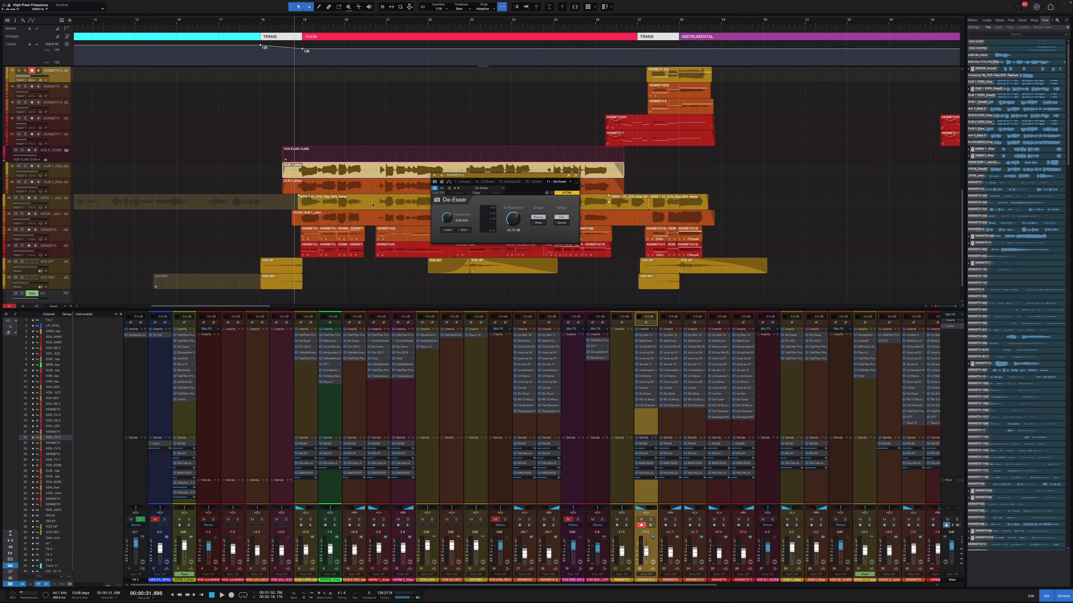
{"action": "left_click", "coordinate": [60, 173]}
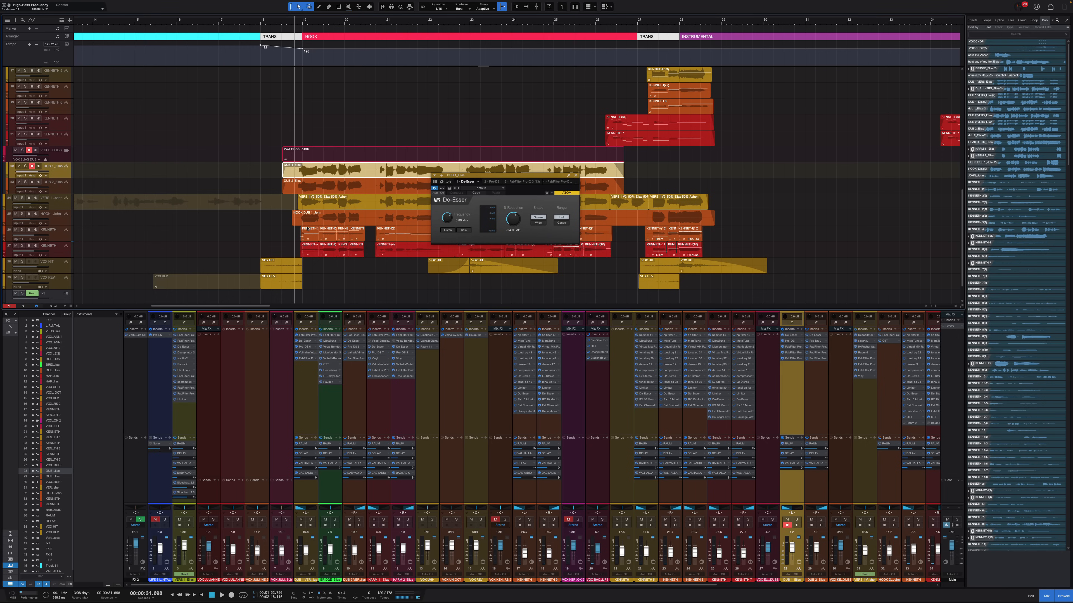
{"action": "left_click", "coordinate": [637, 420]}
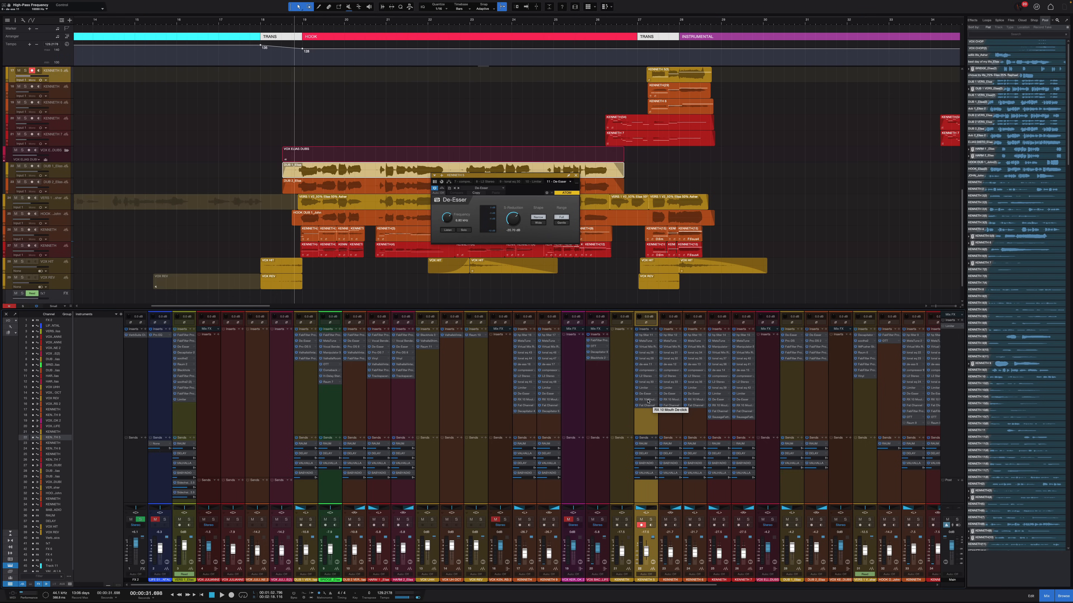
{"action": "left_click", "coordinate": [648, 400]}
{"action": "left_click_drag", "start_coordinate": [486, 179], "coordinate": [409, 64]}
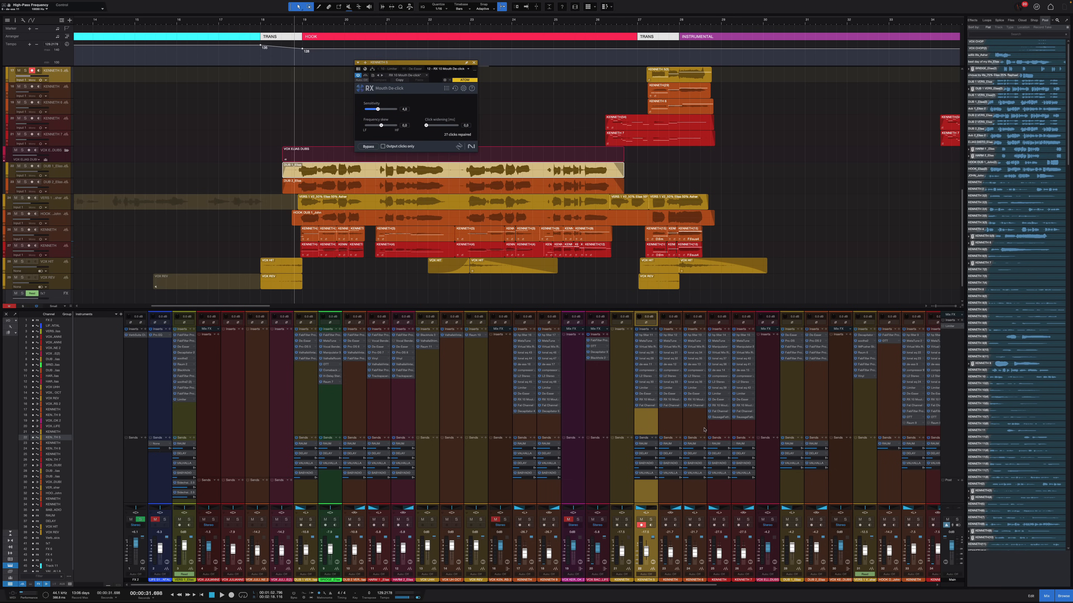
Step: Select the neighbouring orange backing vocal channel, close the plug-in window and return to the main vocal tracks
{"action": "left_click", "coordinate": [671, 419]}
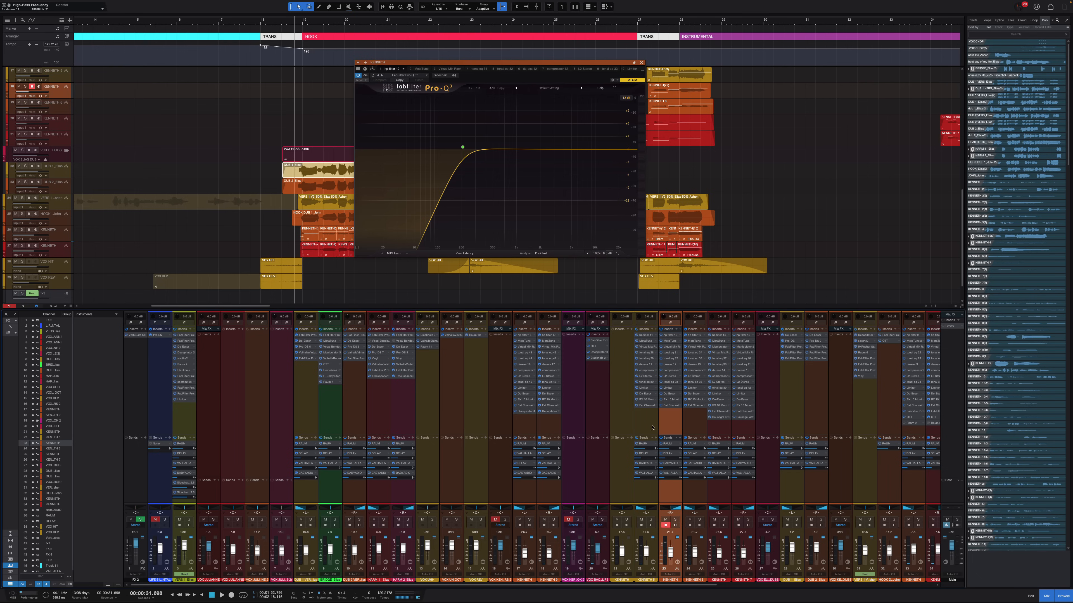
{"action": "key", "text": "Escape"}
{"action": "scroll", "coordinate": [344, 157], "scroll_direction": "up", "scroll_amount": 10}
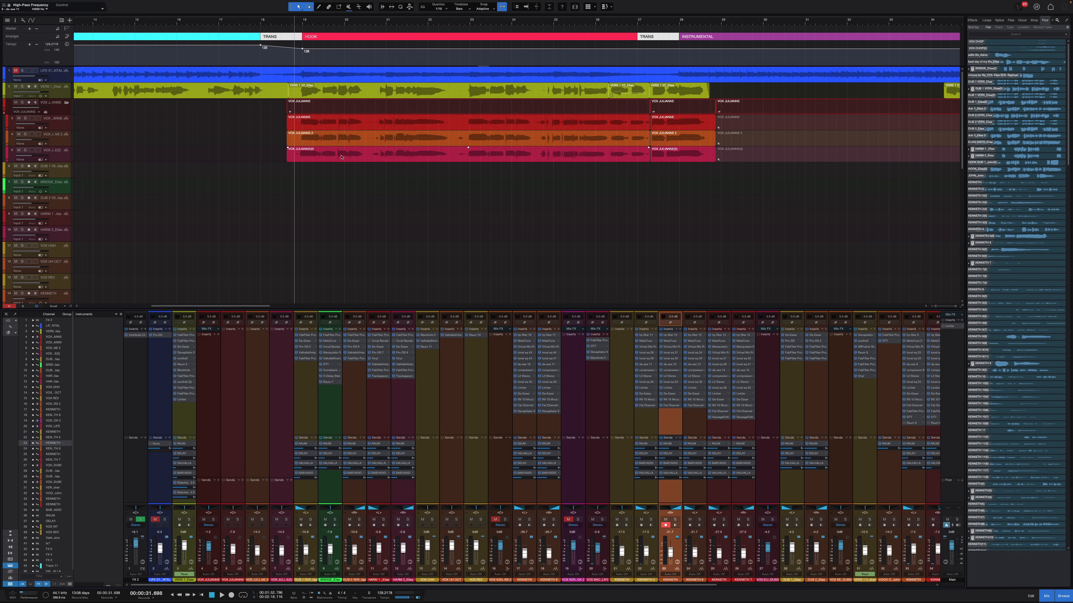
Step: Solo the yellow and orange dub tracks together in the dubs folder
{"action": "left_click", "coordinate": [344, 155]}
{"action": "scroll", "coordinate": [347, 188], "scroll_direction": "down", "scroll_amount": 10}
{"action": "left_click", "coordinate": [63, 188]}
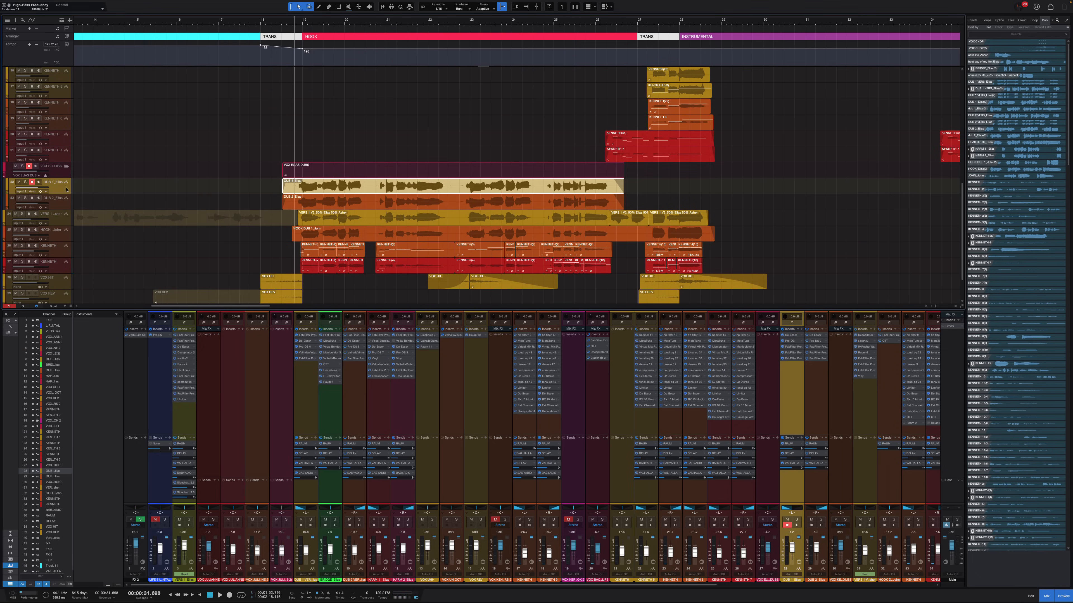
{"action": "left_click", "coordinate": [63, 202], "text": "shift"}
{"action": "key", "text": "s"}
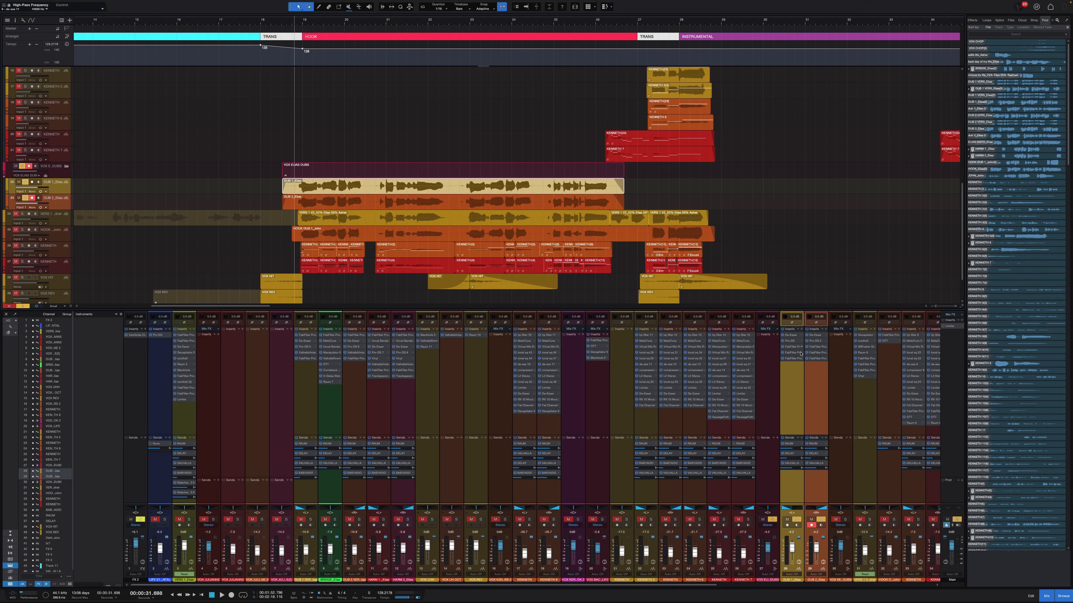
Step: Compare the yellow dub channel's insert chain with those of the second yellow backing vocal channel and the orange dub channel
{"action": "left_click", "coordinate": [793, 409]}
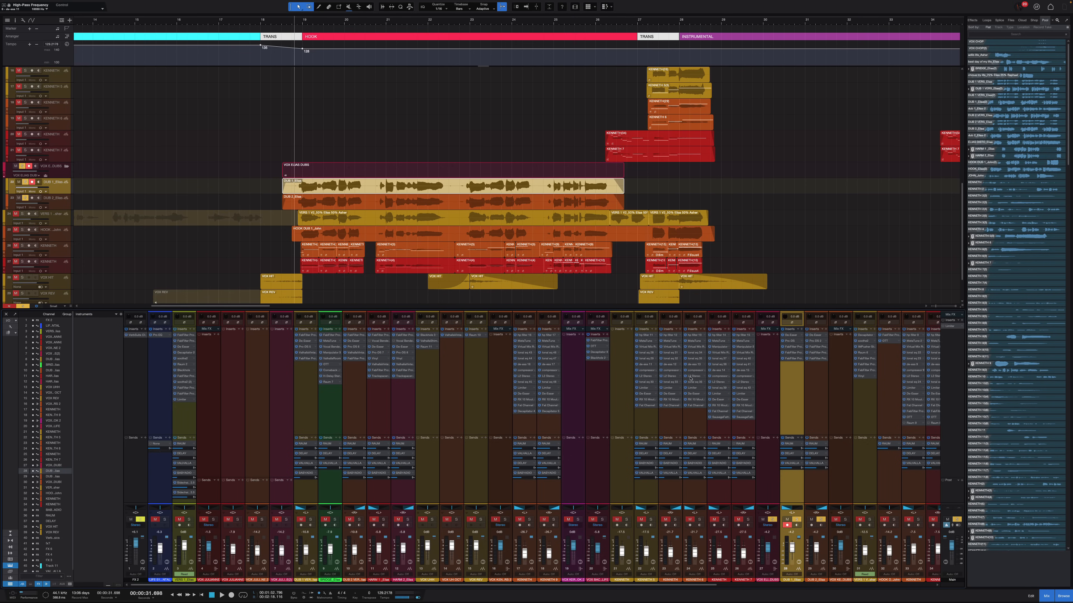
{"action": "left_click", "coordinate": [649, 423]}
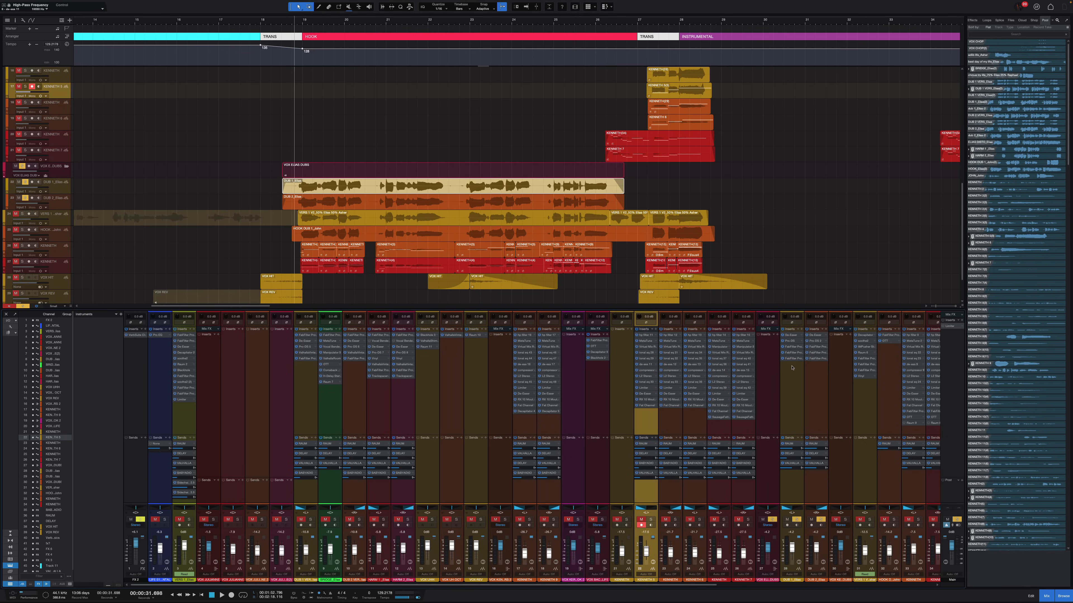
{"action": "left_click", "coordinate": [794, 393]}
{"action": "key", "text": "shift+w"}
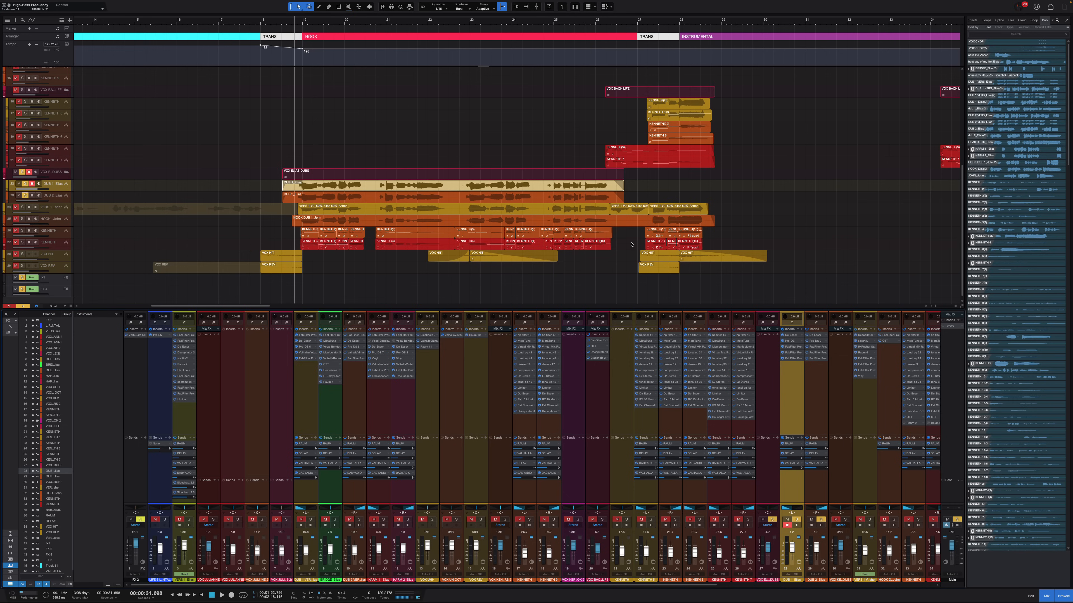
{"action": "key", "text": "shift+e"}
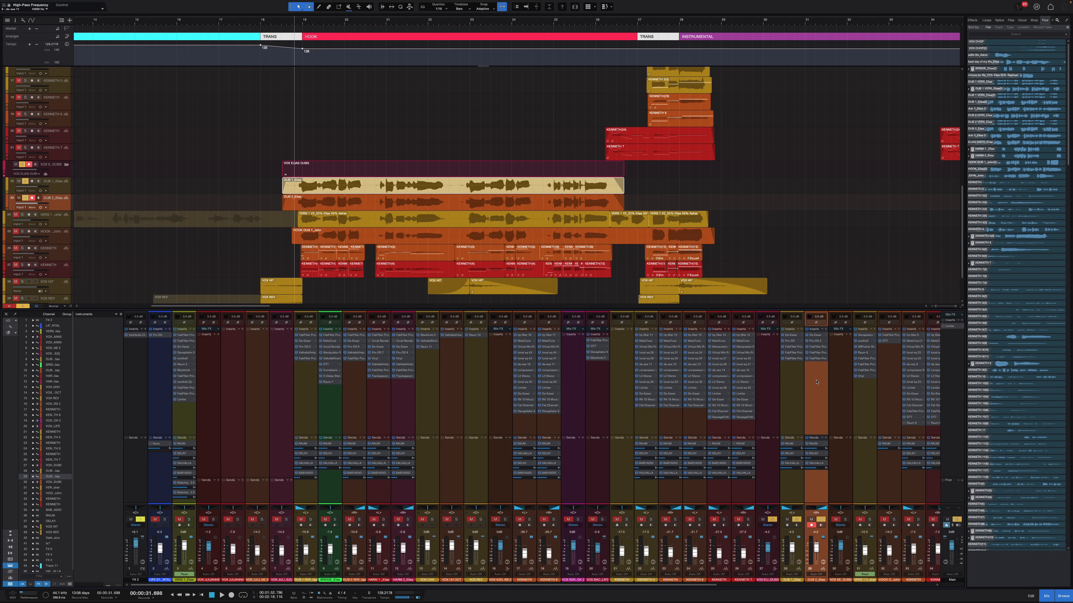
{"action": "left_click", "coordinate": [824, 391]}
{"action": "left_click", "coordinate": [791, 385]}
{"action": "scroll", "coordinate": [410, 169], "scroll_direction": "down", "scroll_amount": 3}
{"action": "scroll", "coordinate": [409, 149], "scroll_direction": "up", "scroll_amount": 5}
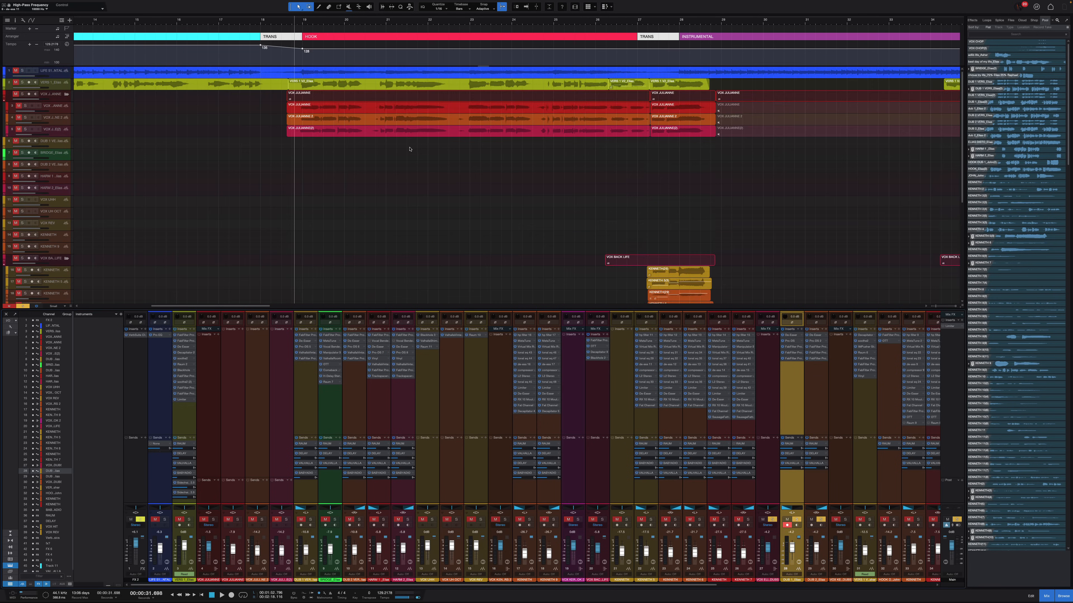
Step: Highlight the lead vocal clips across the hook, then select the orange dub clip and play the soloed dubs
{"action": "left_click", "coordinate": [392, 87]}
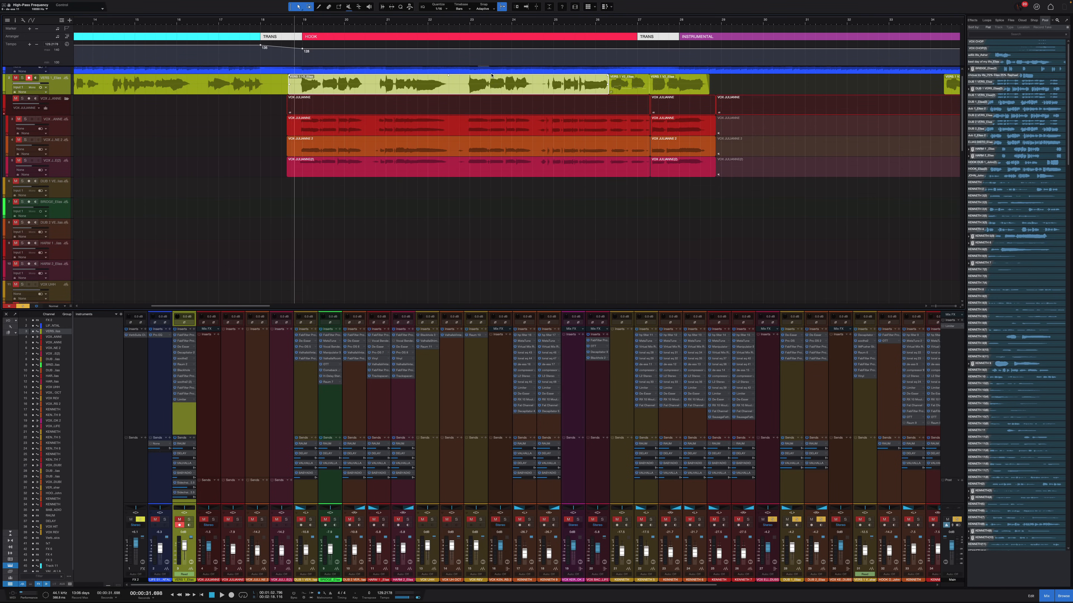
{"action": "left_click_drag", "start_coordinate": [730, 87], "coordinate": [314, 83]}
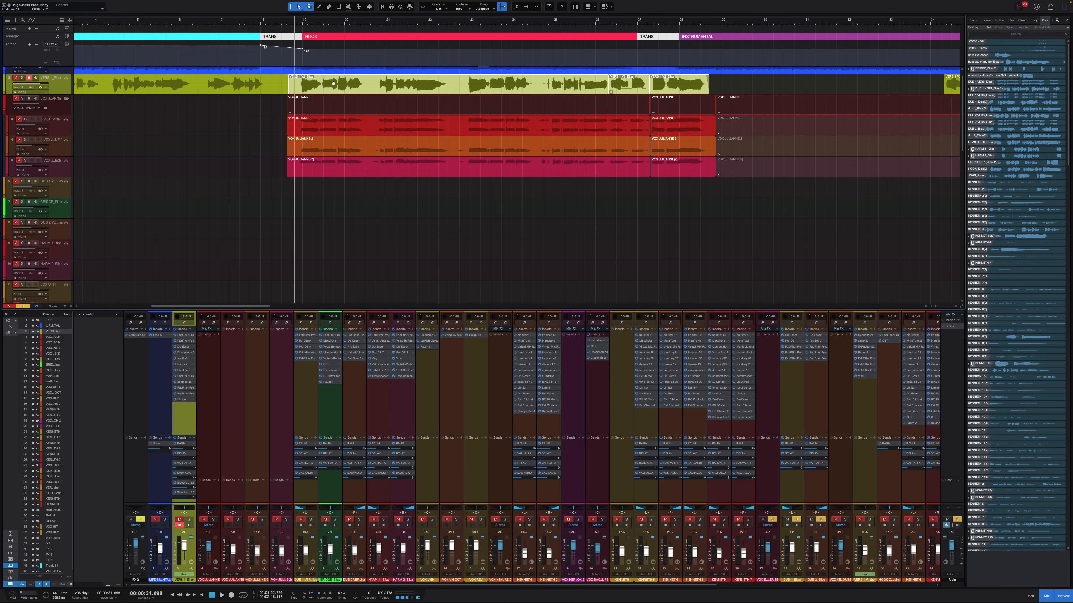
{"action": "scroll", "coordinate": [113, 231], "scroll_direction": "down", "scroll_amount": 10}
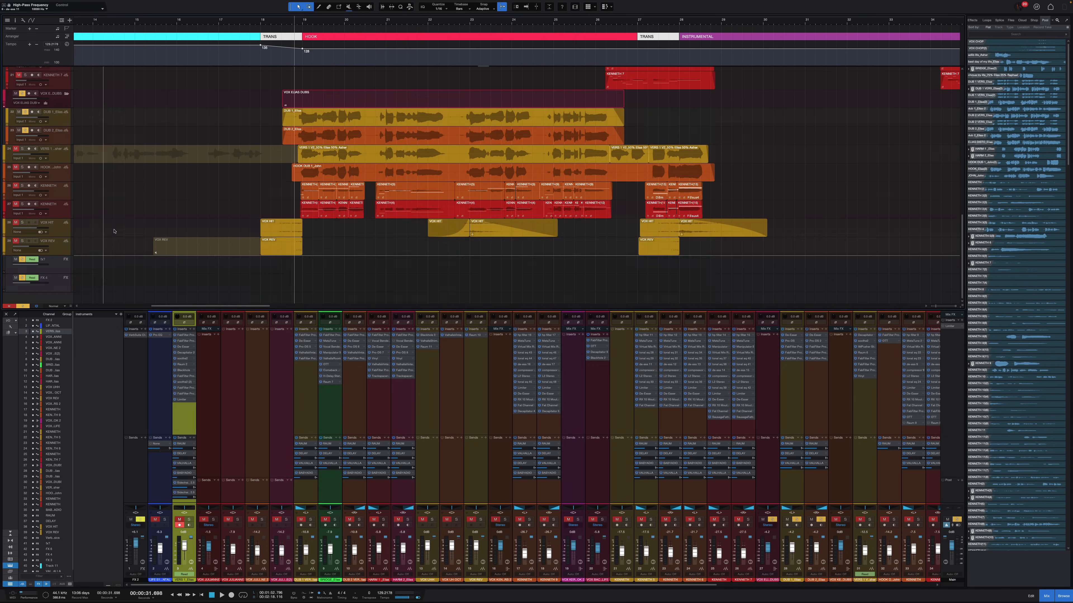
{"action": "left_click", "coordinate": [365, 142]}
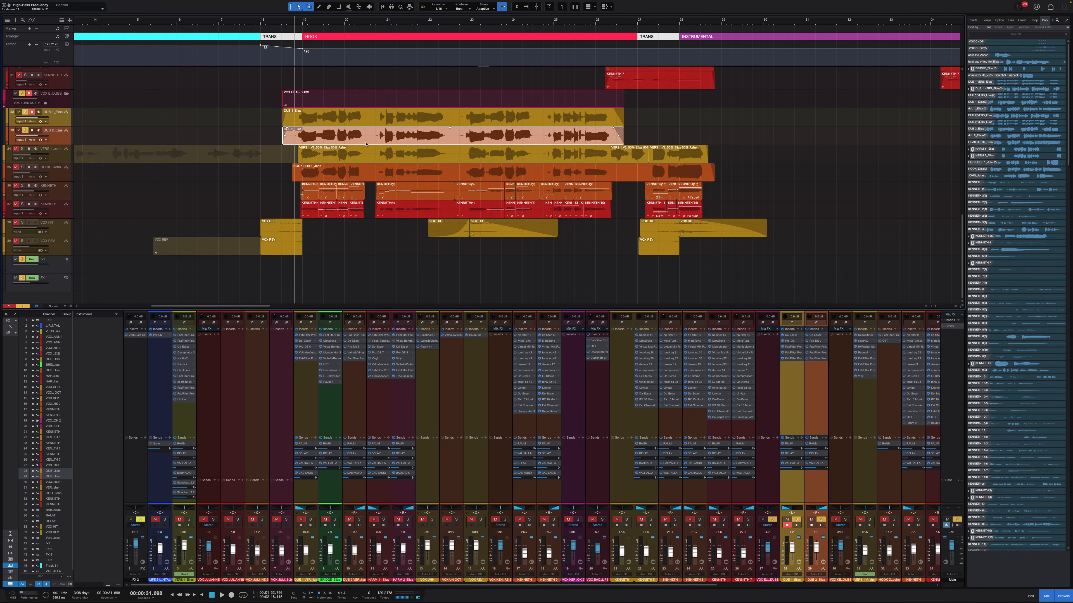
{"action": "key", "text": "space"}
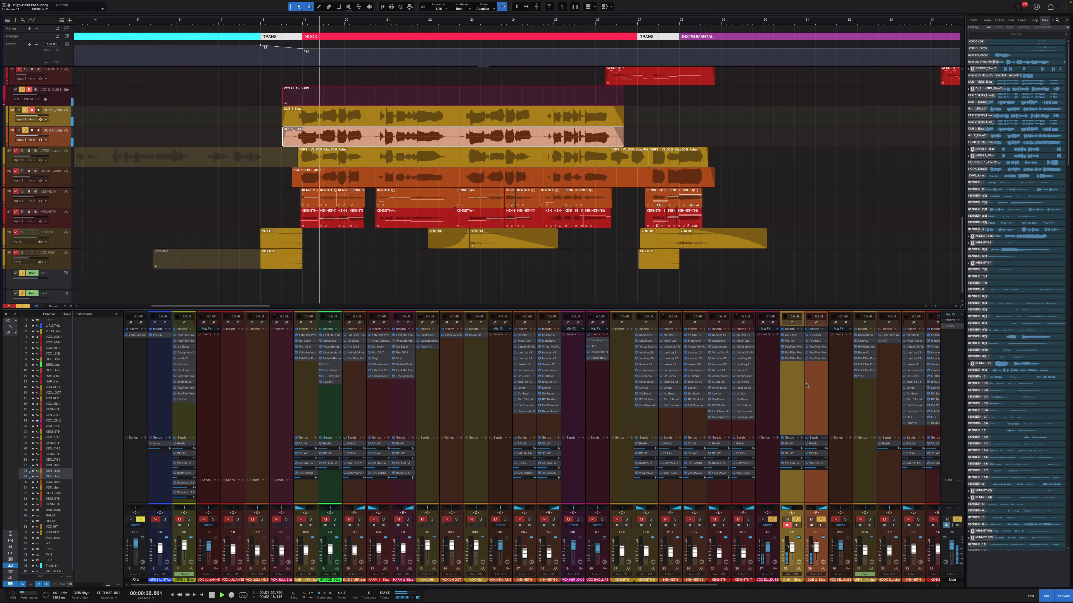
Step: Check the FabFilter Pro-Q 3 equalizer and the last insert on the yellow dub channel during playback, closing each plug-in window
{"action": "double_click", "coordinate": [793, 347]}
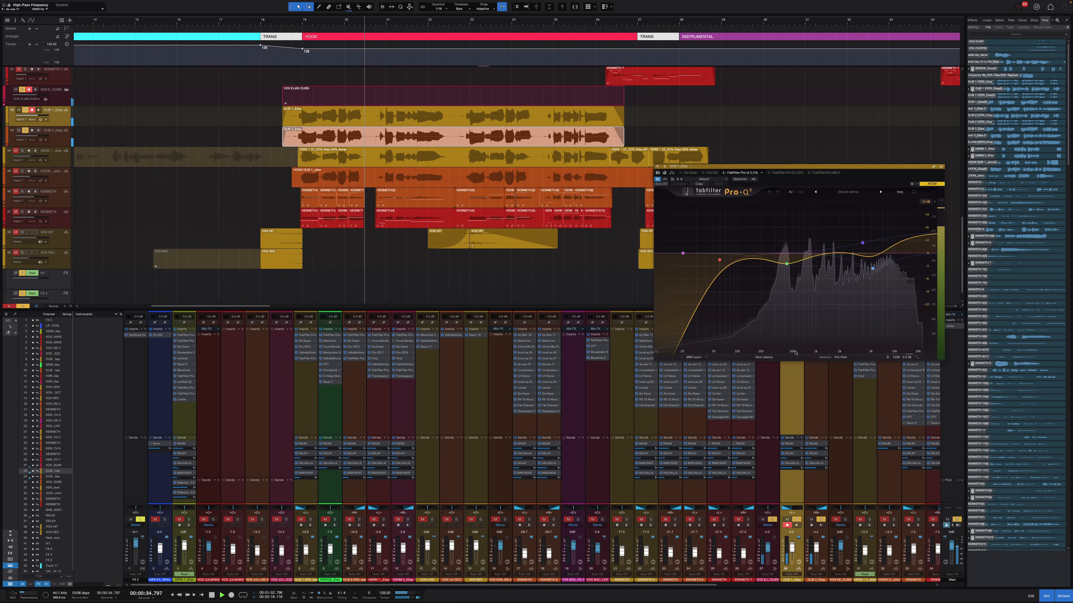
{"action": "key", "text": "Escape"}
{"action": "double_click", "coordinate": [793, 359]}
{"action": "key", "text": "Escape"}
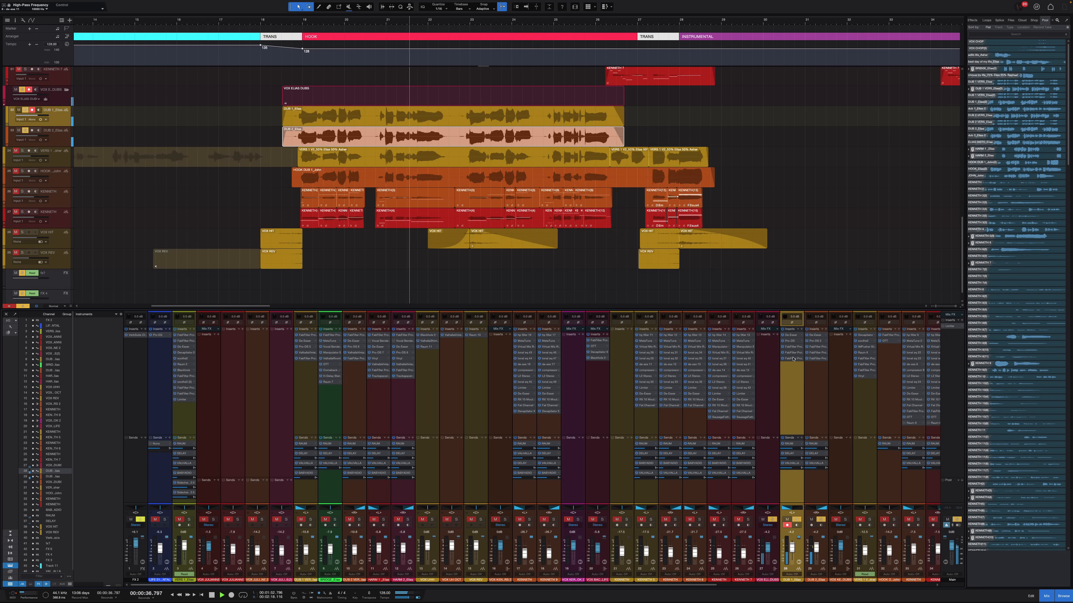
{"action": "double_click", "coordinate": [793, 359]}
{"action": "key", "text": "Escape"}
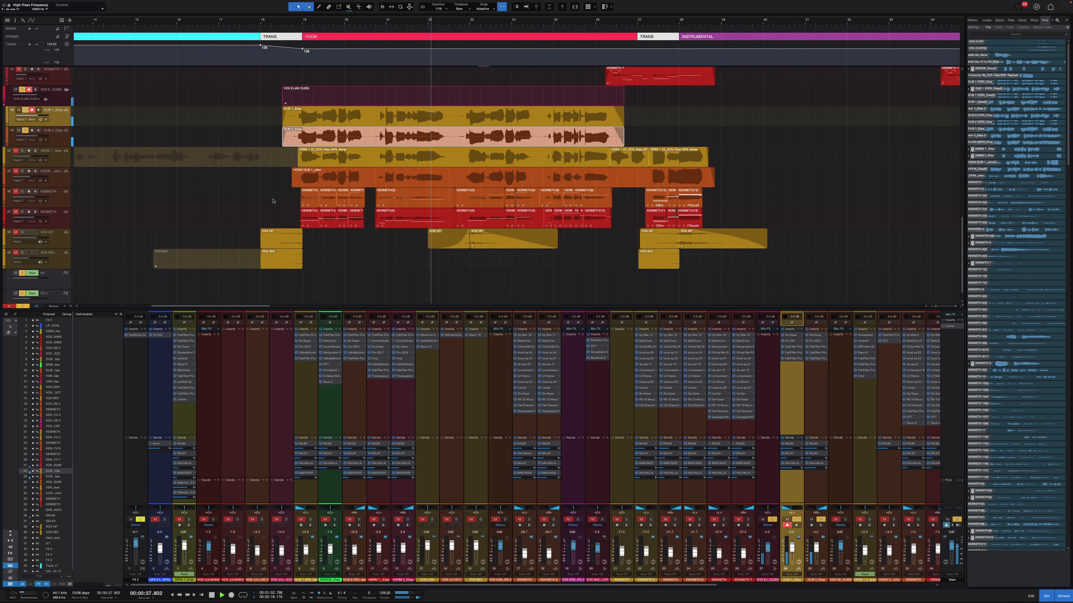
Step: Add the yellow and orange vocal tracks directly beneath the dubs to the solo while the hook plays
{"action": "left_click", "coordinate": [21, 152]}
{"action": "left_click", "coordinate": [22, 171]}
{"action": "scroll", "coordinate": [120, 180], "scroll_direction": "up", "scroll_amount": 2}
{"action": "scroll", "coordinate": [119, 179], "scroll_direction": "down", "scroll_amount": 1}
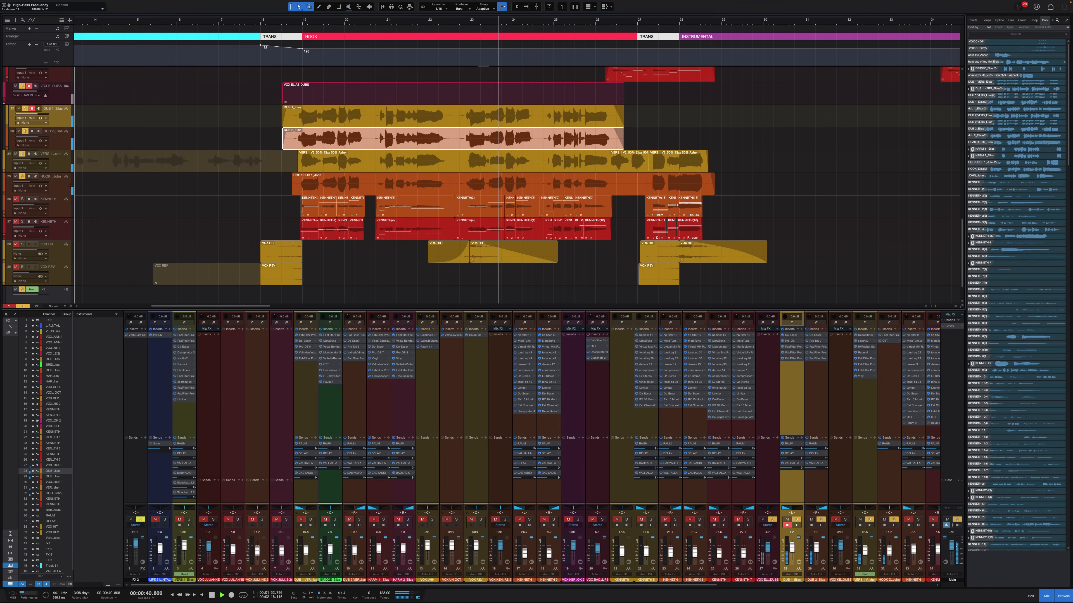
Step: Solo only the yellow and orange vocal tracks beneath the dubs and replay the hook
{"action": "left_click", "coordinate": [62, 185]}
{"action": "left_click", "coordinate": [59, 168], "text": "shift"}
{"action": "key", "text": "space"}
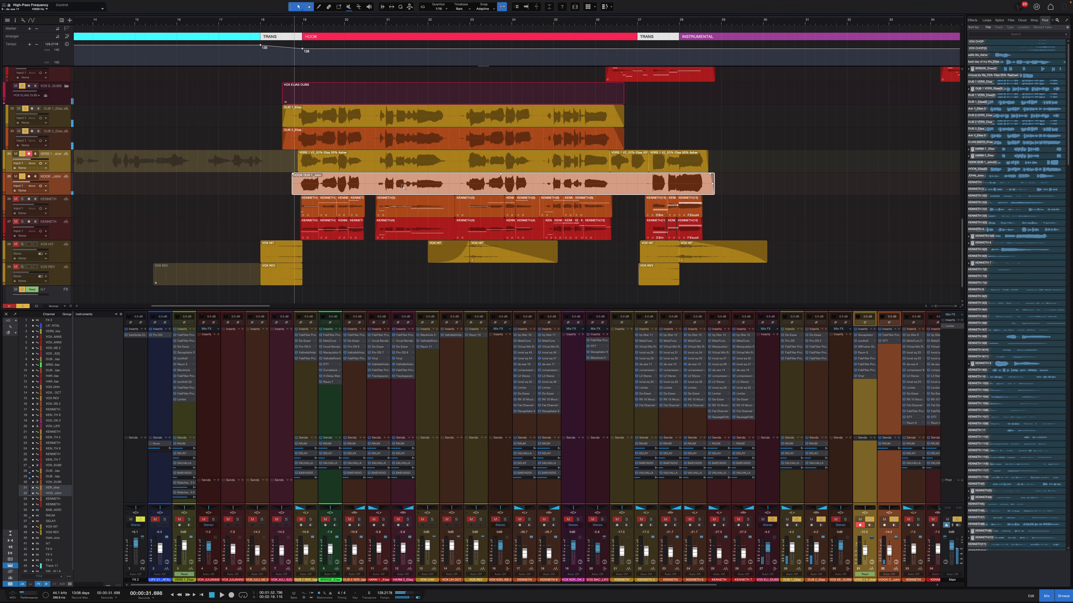
{"action": "key", "text": "s"}
{"action": "key", "text": "space"}
Step: Solo only the orange and red chopped vocal tracks above VOX HIT and play them from the hook's start
{"action": "scroll", "coordinate": [275, 190], "scroll_direction": "up", "scroll_amount": 2}
{"action": "scroll", "coordinate": [277, 206], "scroll_direction": "down", "scroll_amount": 4}
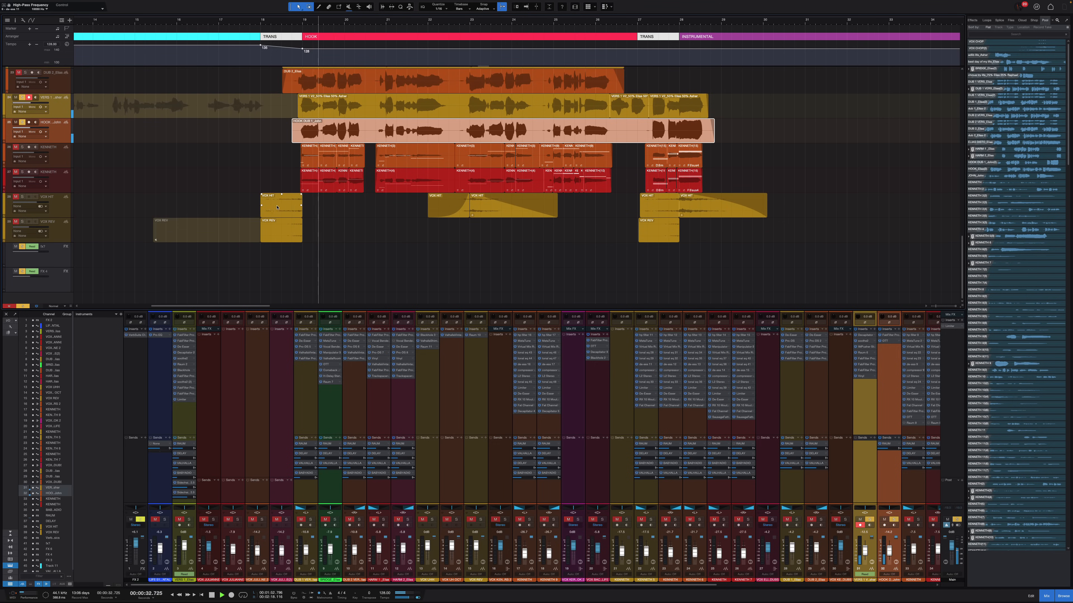
{"action": "left_click", "coordinate": [64, 156]}
{"action": "left_click", "coordinate": [65, 175], "text": "shift"}
{"action": "key", "text": "space"}
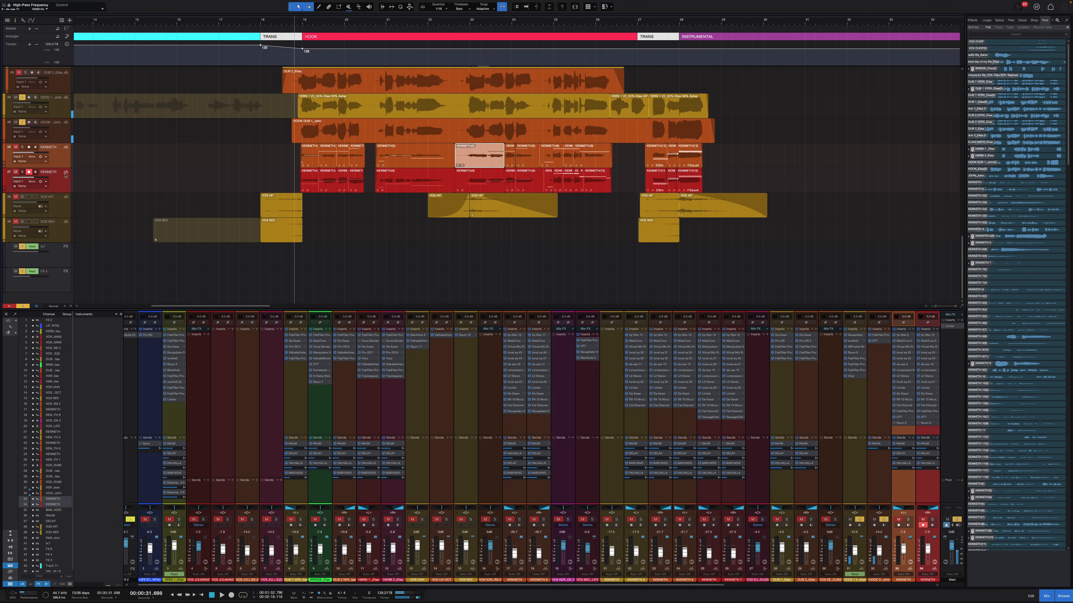
{"action": "key", "text": "s"}
{"action": "scroll", "coordinate": [412, 191], "scroll_direction": "up", "scroll_amount": 2}
{"action": "key", "text": "space"}
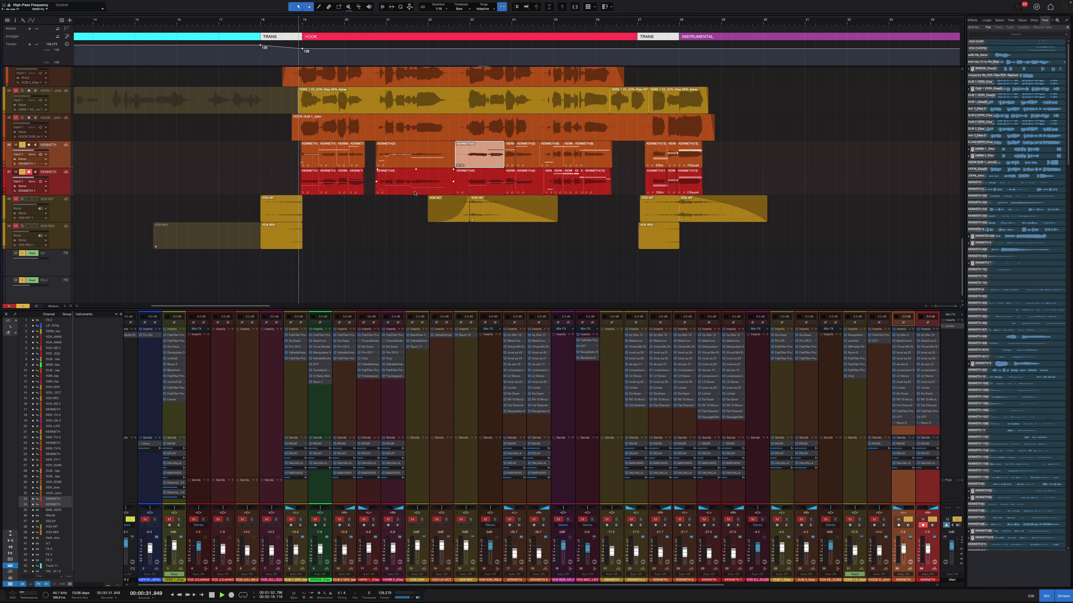
Step: Select all clips on the soloed orange and red tracks through the hook and second transition, and stop playback
{"action": "scroll", "coordinate": [401, 191], "scroll_direction": "down", "scroll_amount": 2}
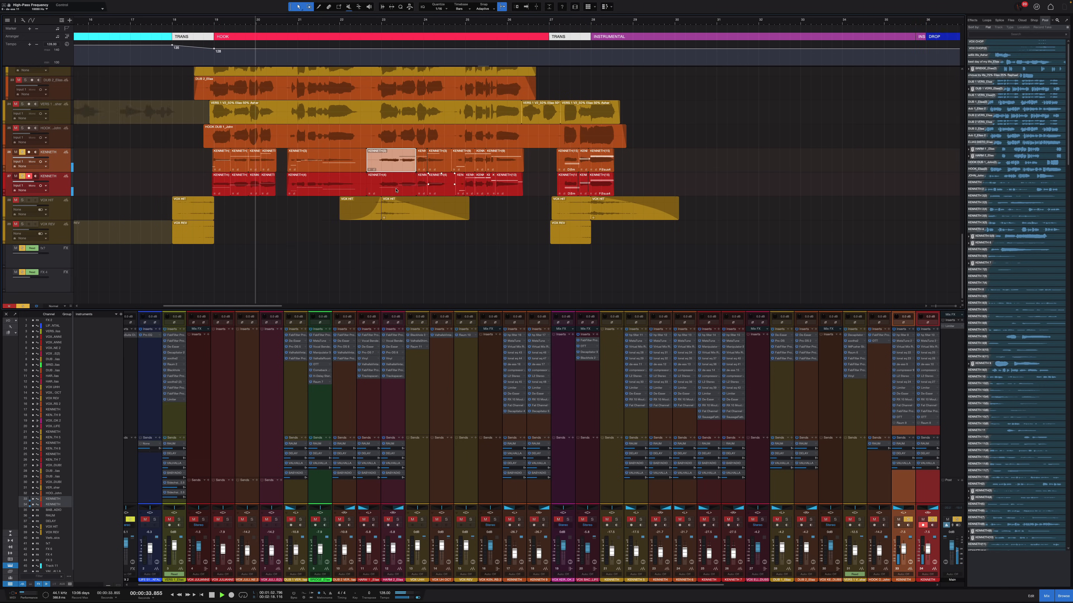
{"action": "scroll", "coordinate": [397, 190], "scroll_direction": "left", "scroll_amount": 3}
{"action": "left_click_drag", "start_coordinate": [771, 184], "coordinate": [244, 157]}
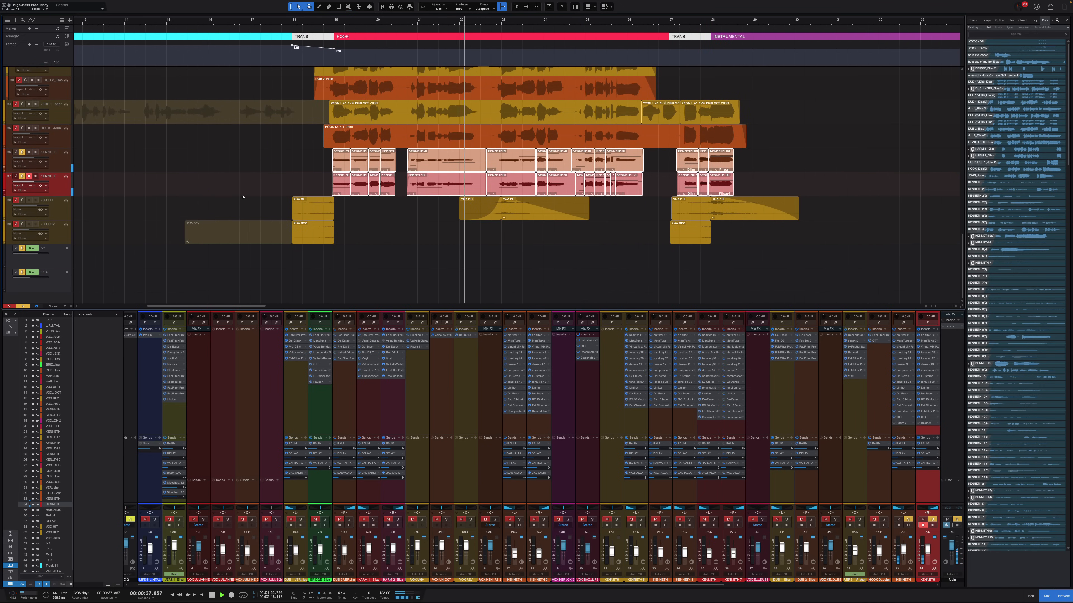
{"action": "key", "text": "space"}
Step: Solo the VOX HIT and VOX REV tracks and play them from the start of the first transition
{"action": "scroll", "coordinate": [270, 207], "scroll_direction": "down", "scroll_amount": 1}
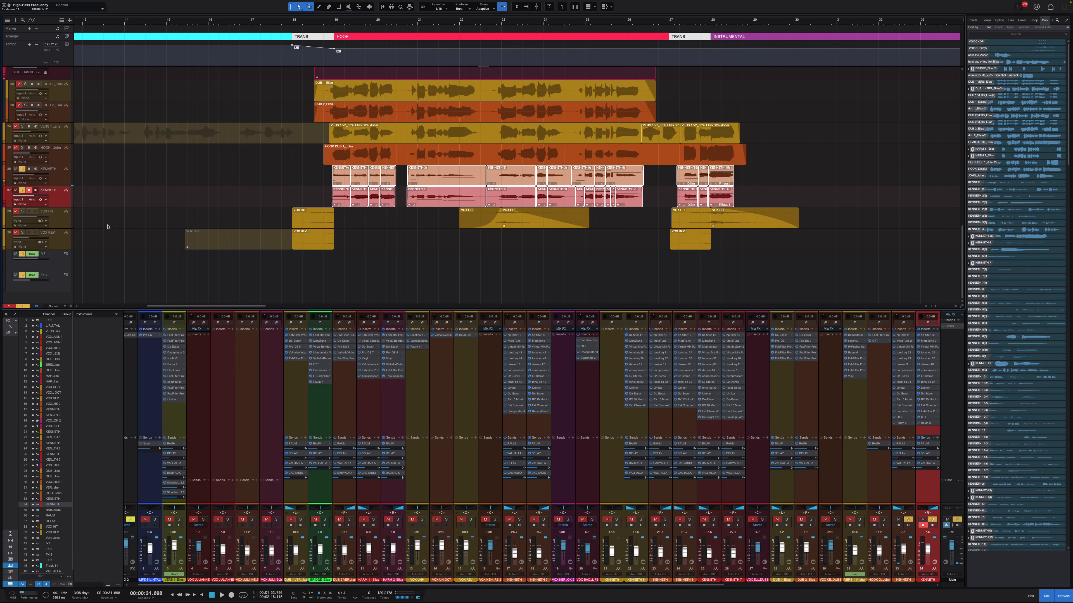
{"action": "left_click", "coordinate": [47, 216]}
{"action": "left_click", "coordinate": [47, 237], "text": "shift"}
{"action": "key", "text": "shift+s"}
{"action": "key", "text": "s"}
{"action": "key", "text": "shift+e"}
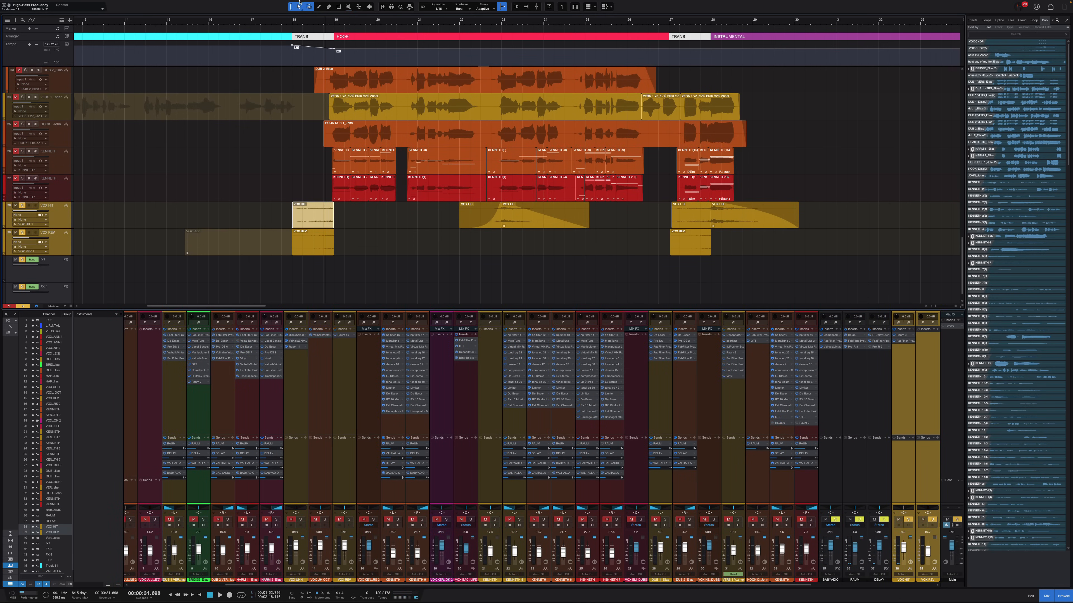
{"action": "left_click", "coordinate": [307, 20]}
{"action": "key", "text": "space"}
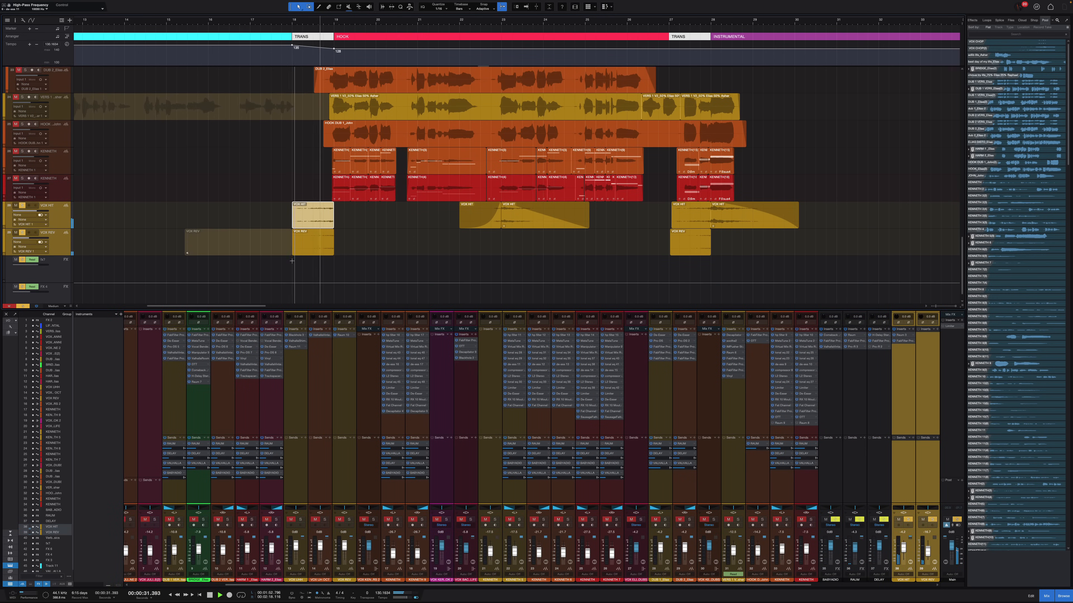
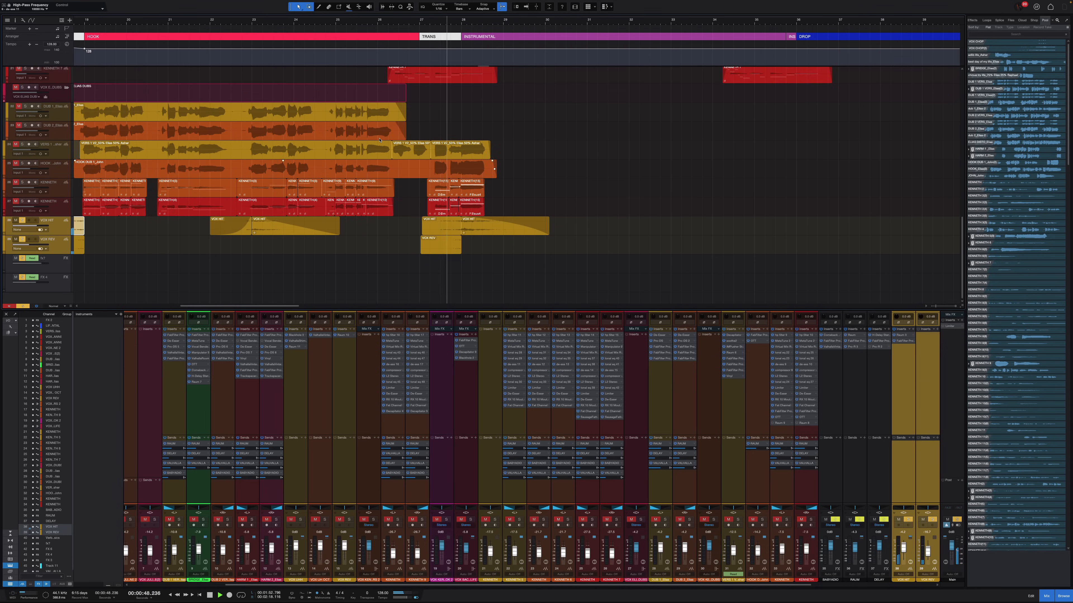
{"action": "key", "text": "space"}
Step: Clear the track solos and examine the hook's vocal stack, from the backing vocals down to the VOX HIT and VOX REV tracks
{"action": "scroll", "coordinate": [379, 148], "scroll_direction": "up", "scroll_amount": 2}
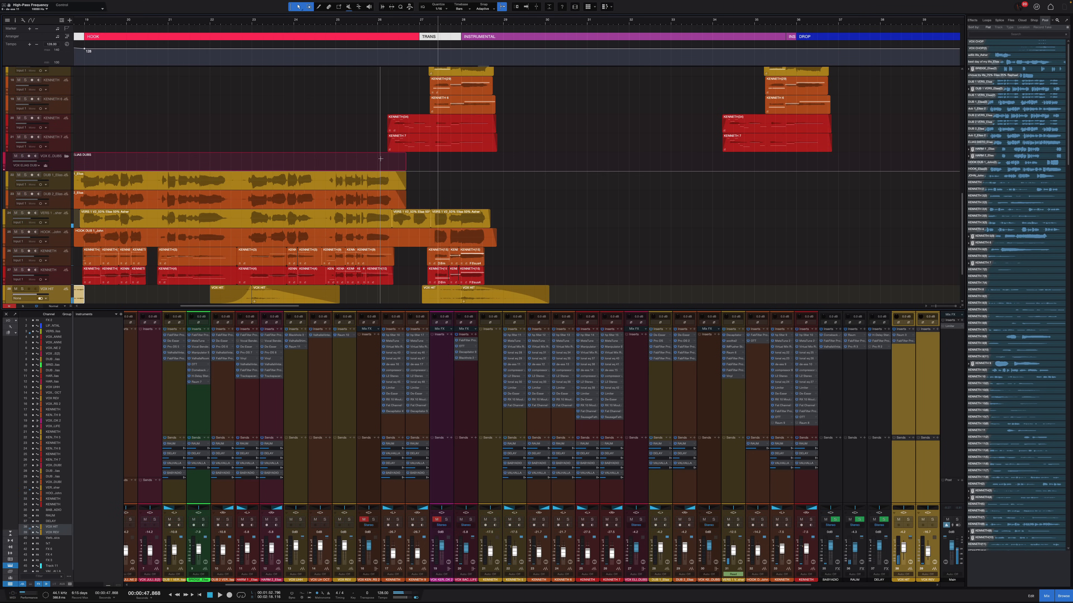
{"action": "key", "text": "shift+w"}
{"action": "key", "text": "ctrl+space"}
{"action": "key", "text": "shift+w"}
{"action": "scroll", "coordinate": [324, 186], "scroll_direction": "up", "scroll_amount": 1}
{"action": "scroll", "coordinate": [337, 211], "scroll_direction": "left", "scroll_amount": 3}
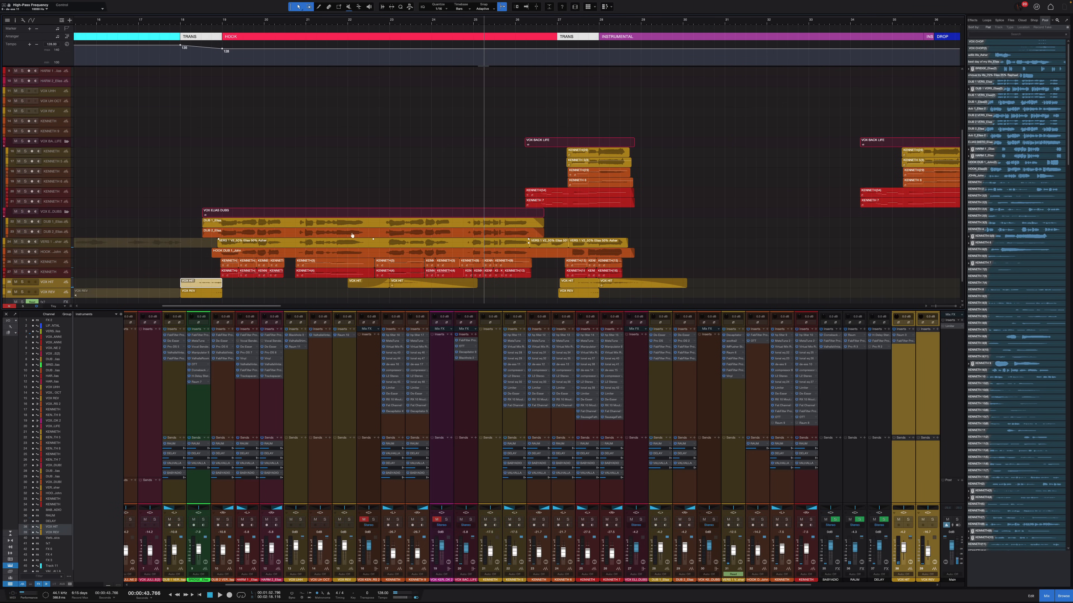
{"action": "scroll", "coordinate": [495, 144], "scroll_direction": "down", "scroll_amount": 1}
{"action": "key", "text": "shift+e"}
{"action": "scroll", "coordinate": [501, 181], "scroll_direction": "up", "scroll_amount": 5}
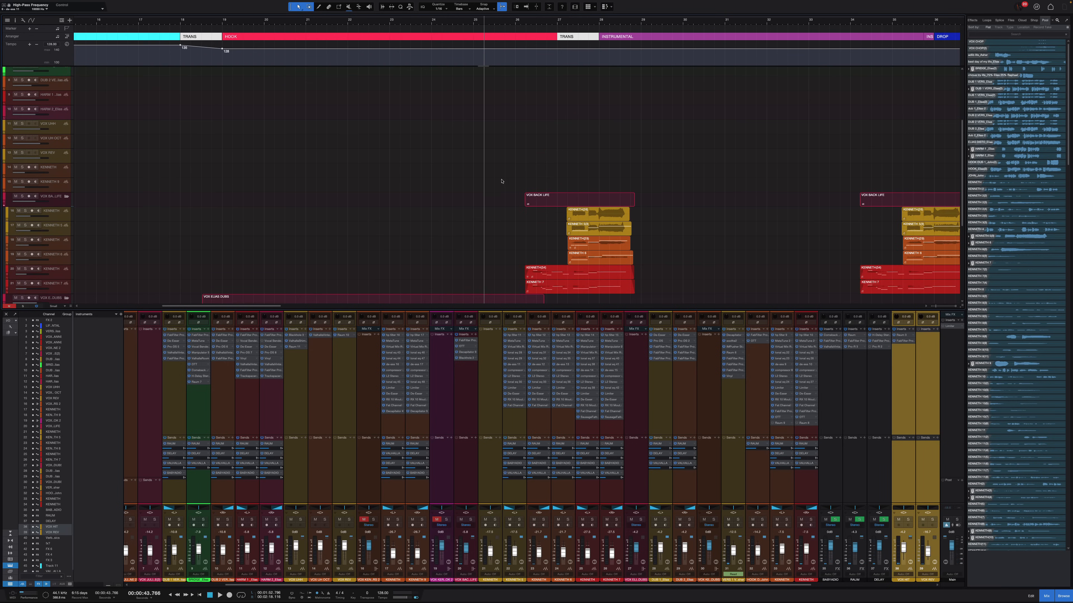
{"action": "scroll", "coordinate": [501, 181], "scroll_direction": "down", "scroll_amount": 4}
{"action": "scroll", "coordinate": [484, 212], "scroll_direction": "down", "scroll_amount": 1}
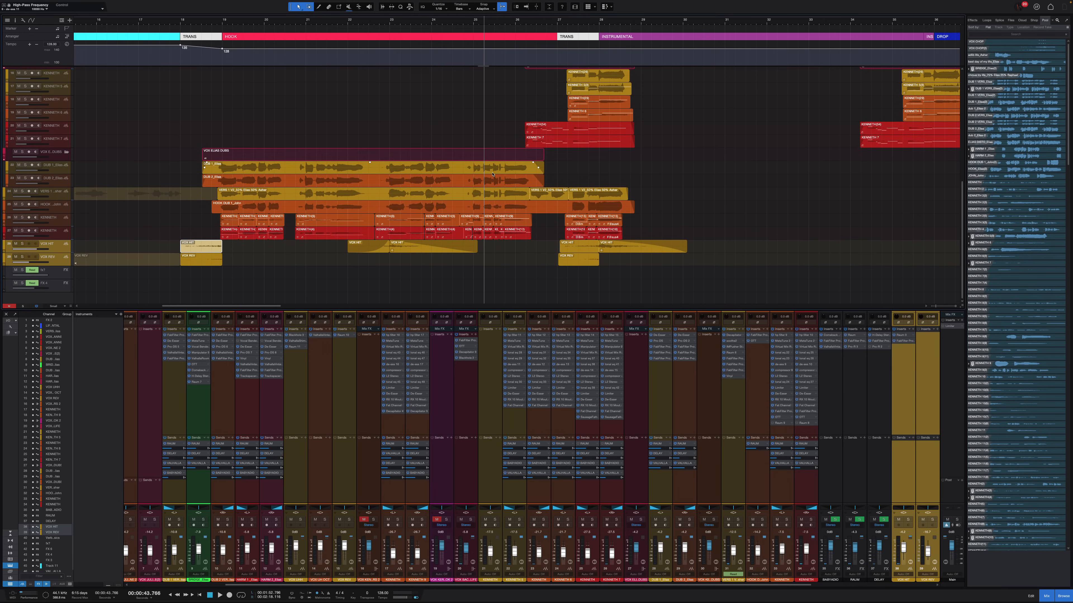
{"action": "scroll", "coordinate": [506, 199], "scroll_direction": "up", "scroll_amount": 7}
{"action": "scroll", "coordinate": [527, 189], "scroll_direction": "down", "scroll_amount": 5}
{"action": "key", "text": "shift+e"}
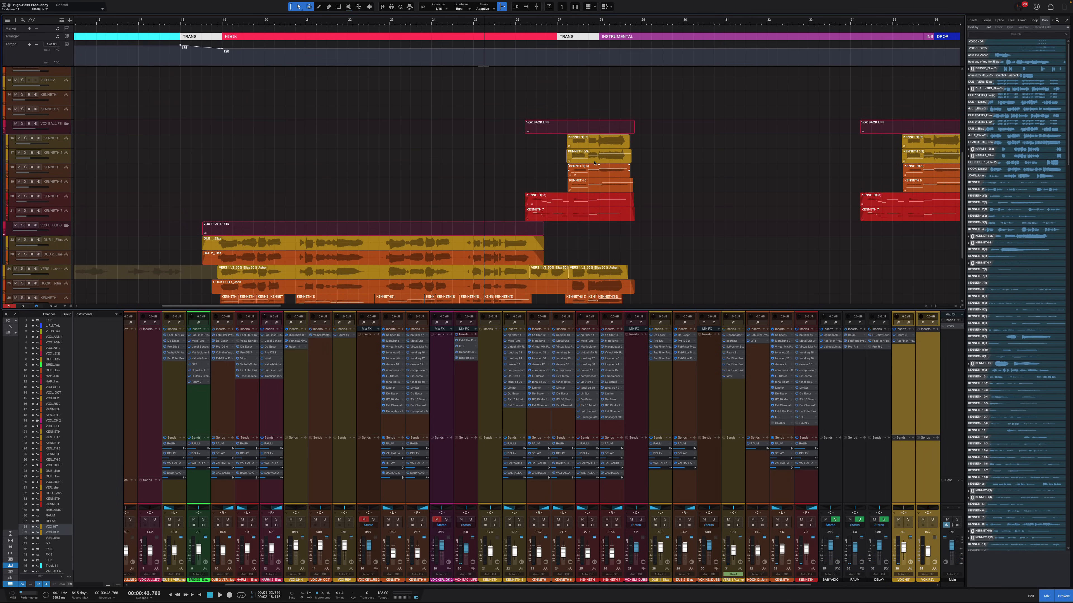
Step: Place the playhead just before the first VOX BACK LIFE clips near the end of the hook
{"action": "scroll", "coordinate": [594, 163], "scroll_direction": "right", "scroll_amount": 3}
{"action": "key", "text": "shift+e"}
{"action": "left_click", "coordinate": [442, 22]}
{"action": "key", "text": "shift+e"}
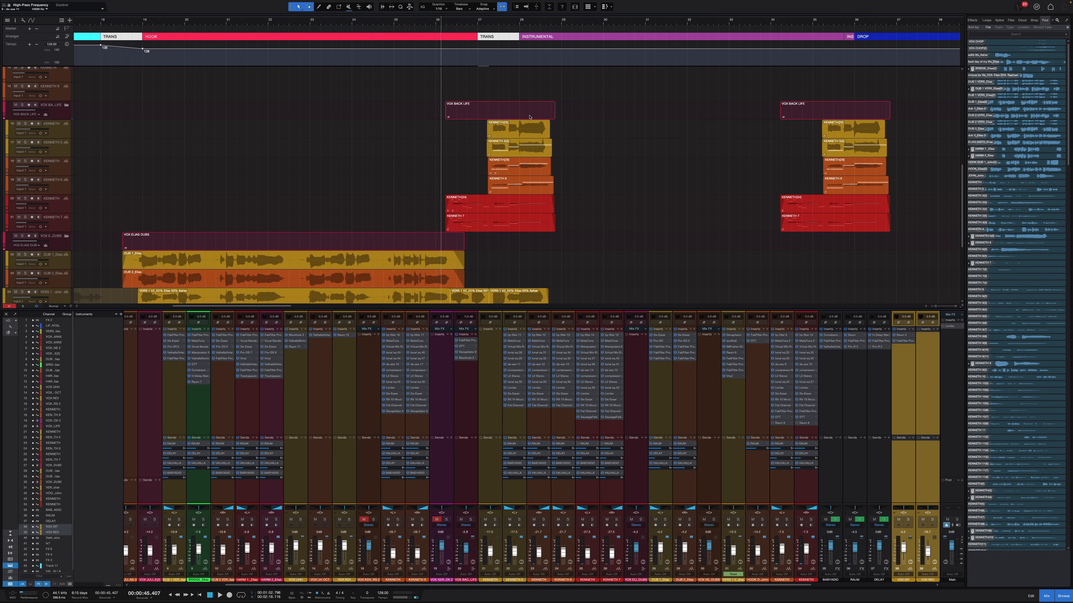
{"action": "scroll", "coordinate": [571, 138], "scroll_direction": "up", "scroll_amount": 5}
{"action": "scroll", "coordinate": [461, 138], "scroll_direction": "down", "scroll_amount": 3}
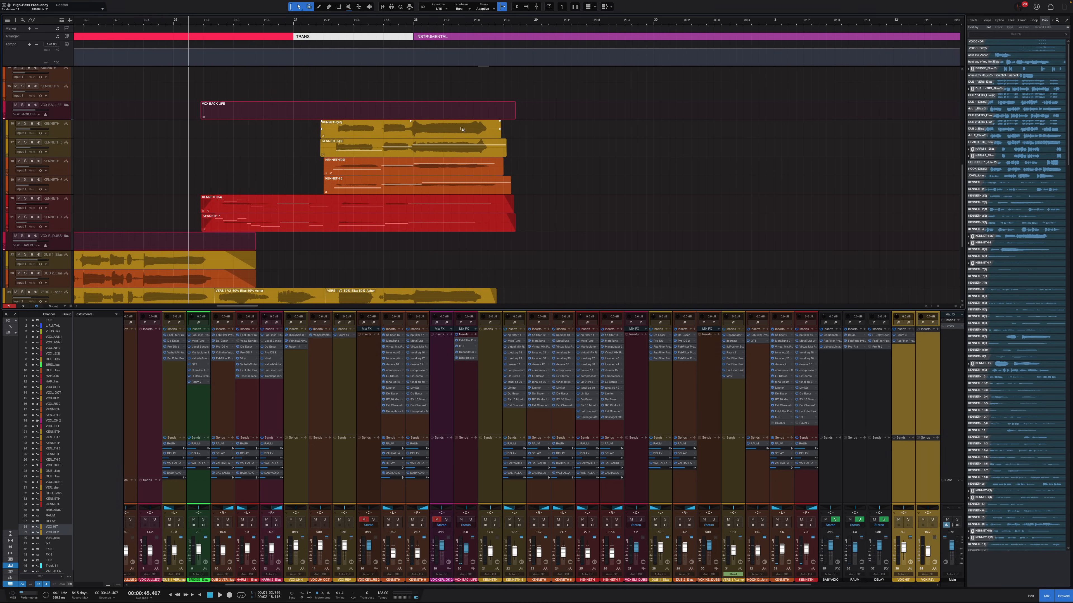
Step: Solo the VOX BACK LIFE folder, play it into the transition and select its lowest red clip
{"action": "left_click", "coordinate": [56, 118]}
{"action": "key", "text": "shift+e"}
{"action": "key", "text": "s"}
{"action": "key", "text": "space"}
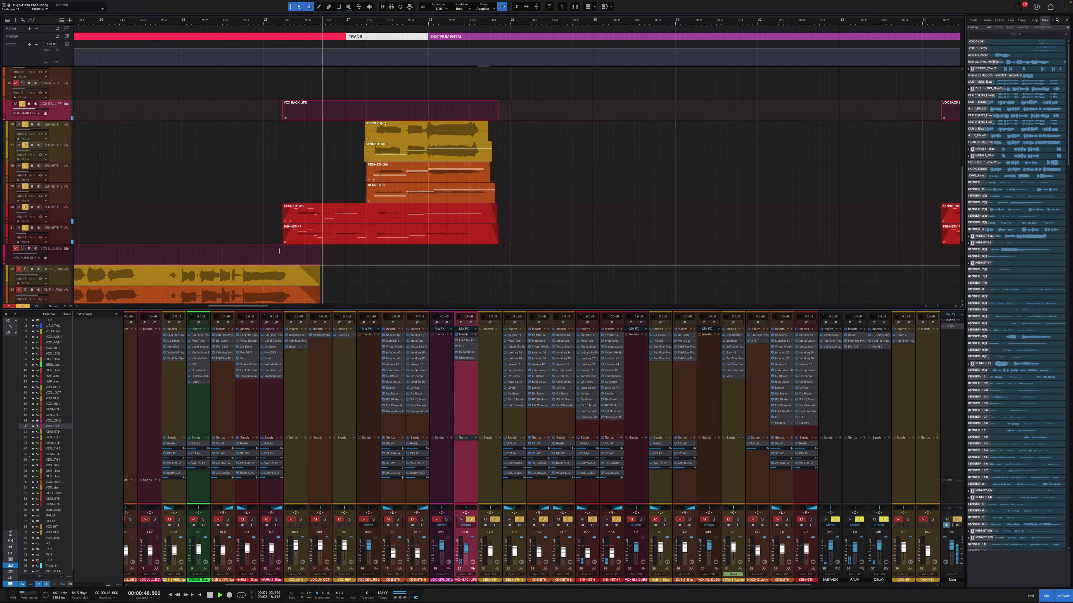
{"action": "key", "text": "shift+w"}
{"action": "left_click", "coordinate": [336, 228]}
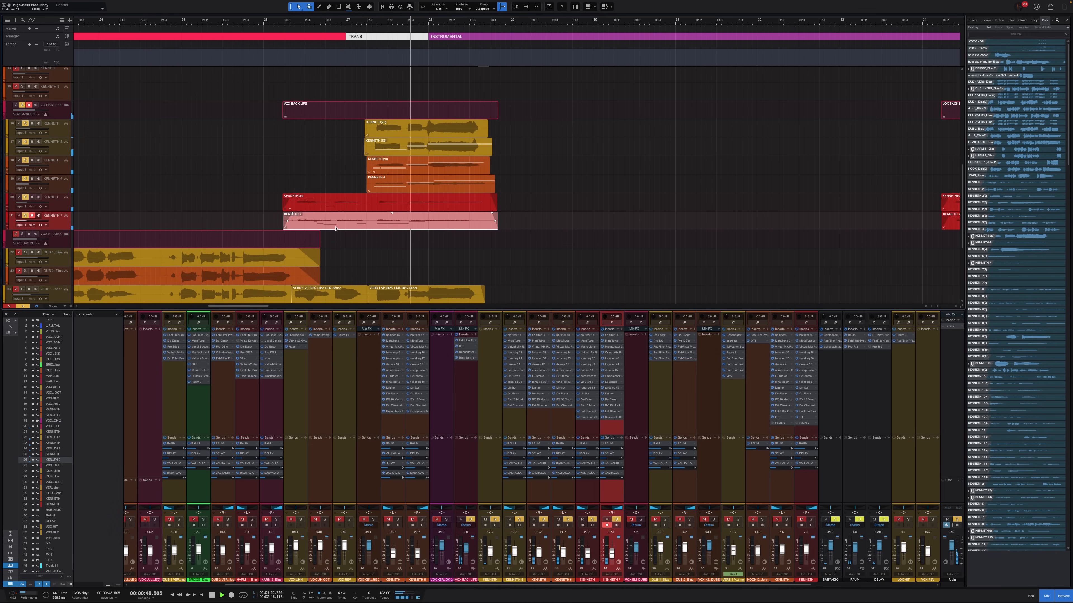
Step: Select both red channels of the VOX BACK LIFE group, raise their faders together and play them from the end of the hook
{"action": "left_click", "coordinate": [591, 554], "text": "shift"}
{"action": "key", "text": "space"}
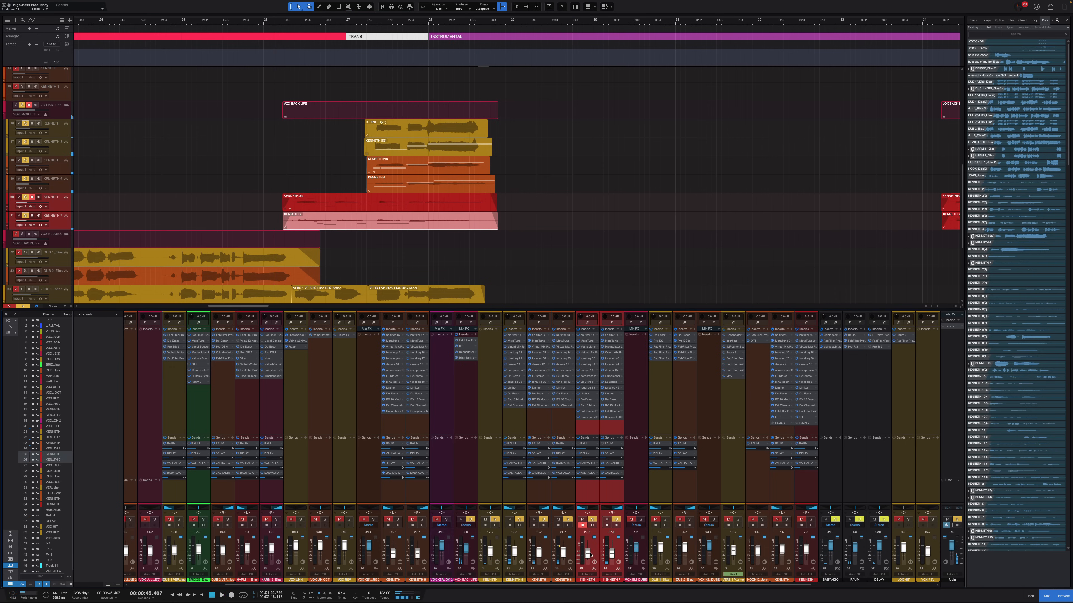
{"action": "left_click_drag", "start_coordinate": [591, 555], "coordinate": [591, 547]}
{"action": "key", "text": "space"}
Step: Show the Manipulator insert of each red VOX BACK LIFE channel during playback, and stop playback
{"action": "left_click", "coordinate": [588, 347]}
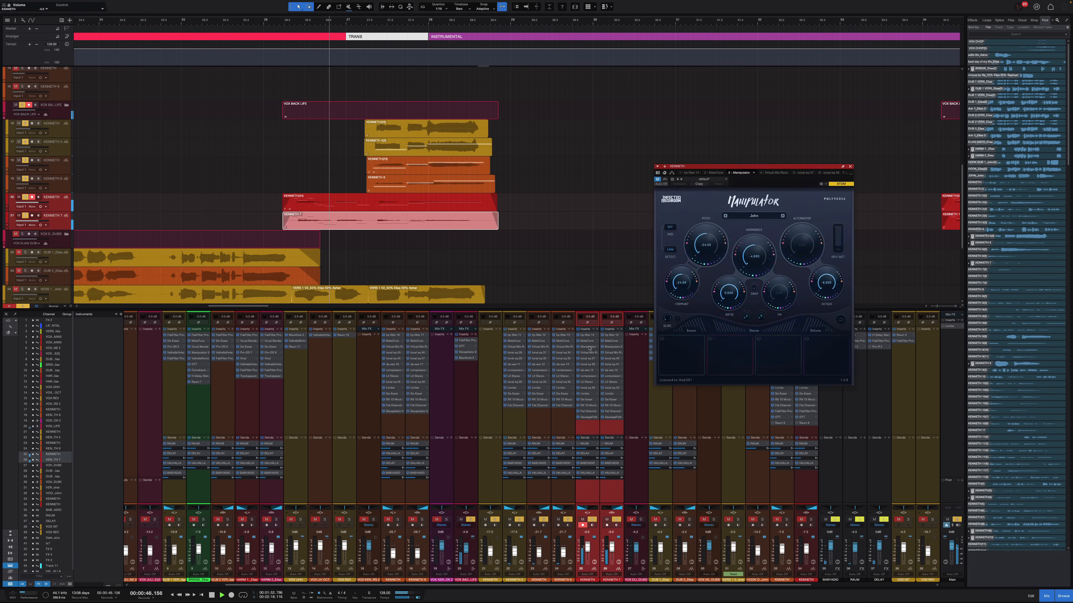
{"action": "left_click", "coordinate": [615, 348]}
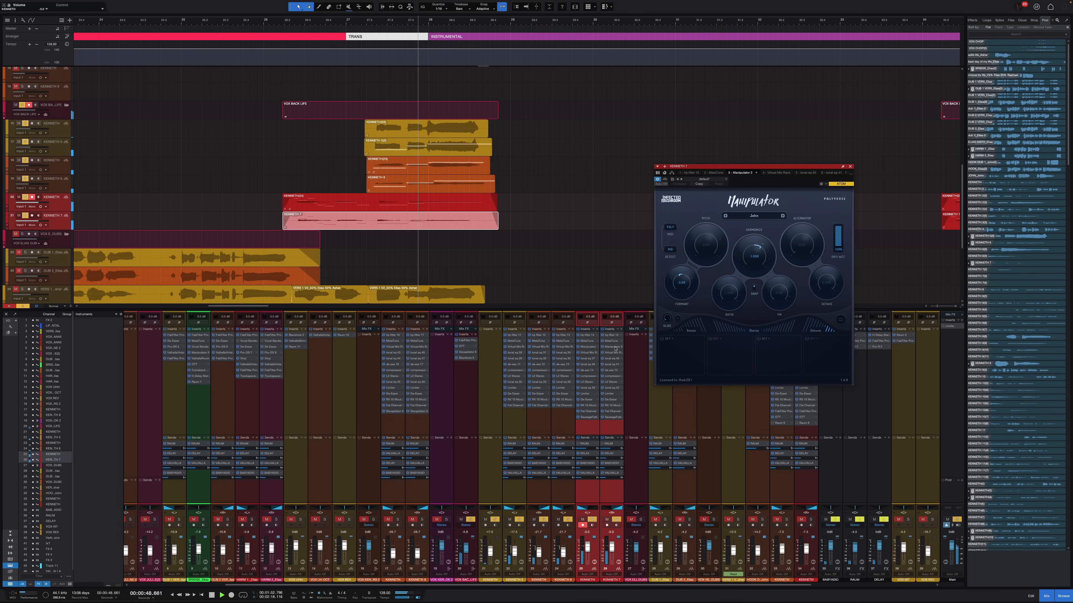
{"action": "key", "text": "space"}
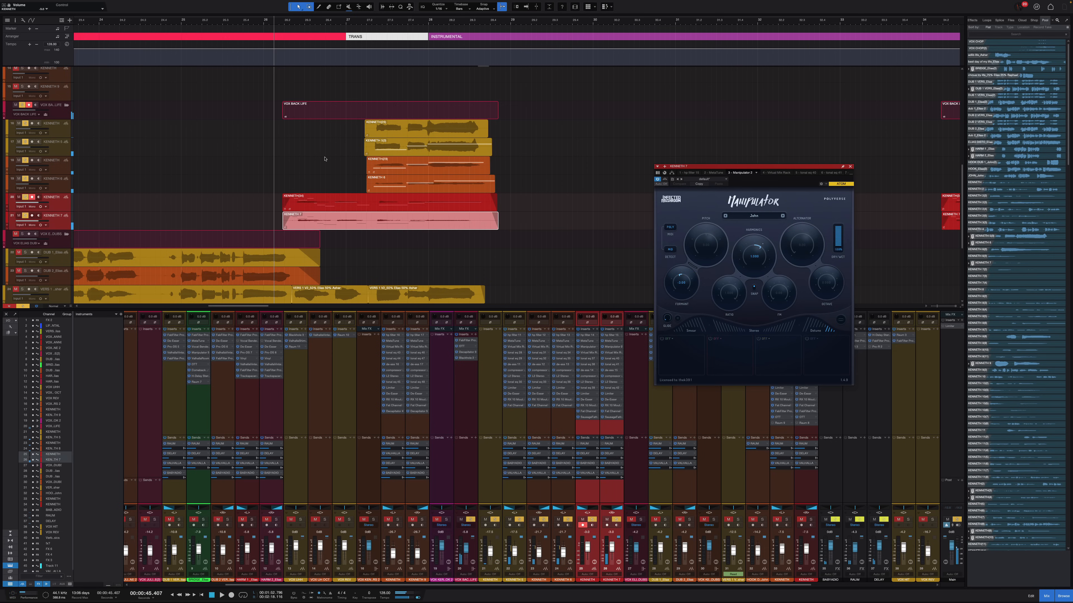
Step: Select the four yellow and orange VOX BACK LIFE tracks, raise their volume and play them from the start of the transition
{"action": "left_click", "coordinate": [69, 180]}
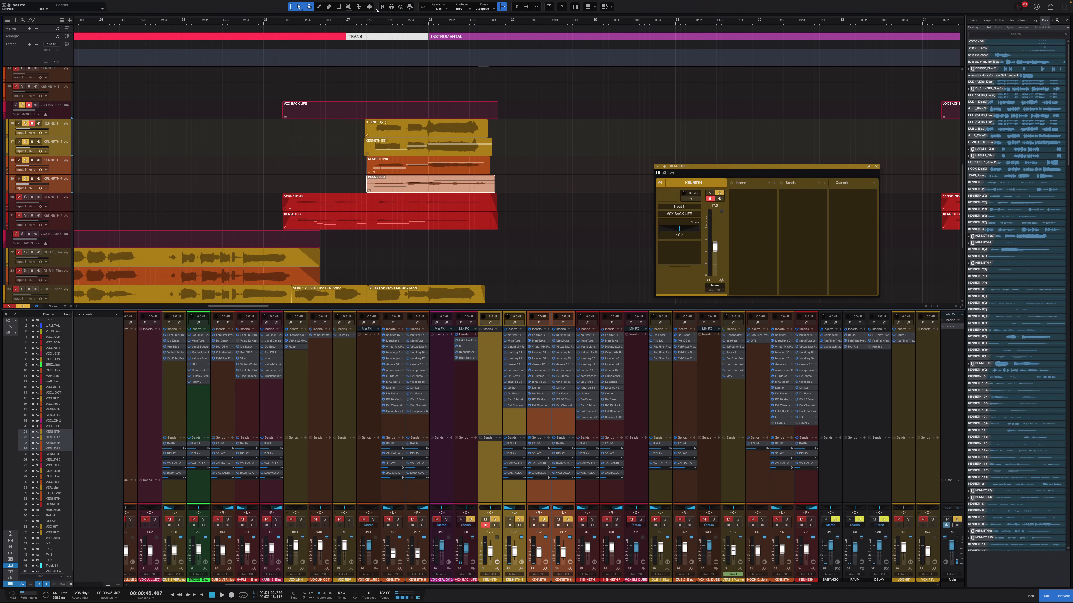
{"action": "key", "text": "shift+e"}
{"action": "key", "text": "shift+e"}
{"action": "left_click", "coordinate": [347, 20]}
{"action": "key", "text": "space"}
{"action": "left_click_drag", "start_coordinate": [40, 140], "coordinate": [54, 142]}
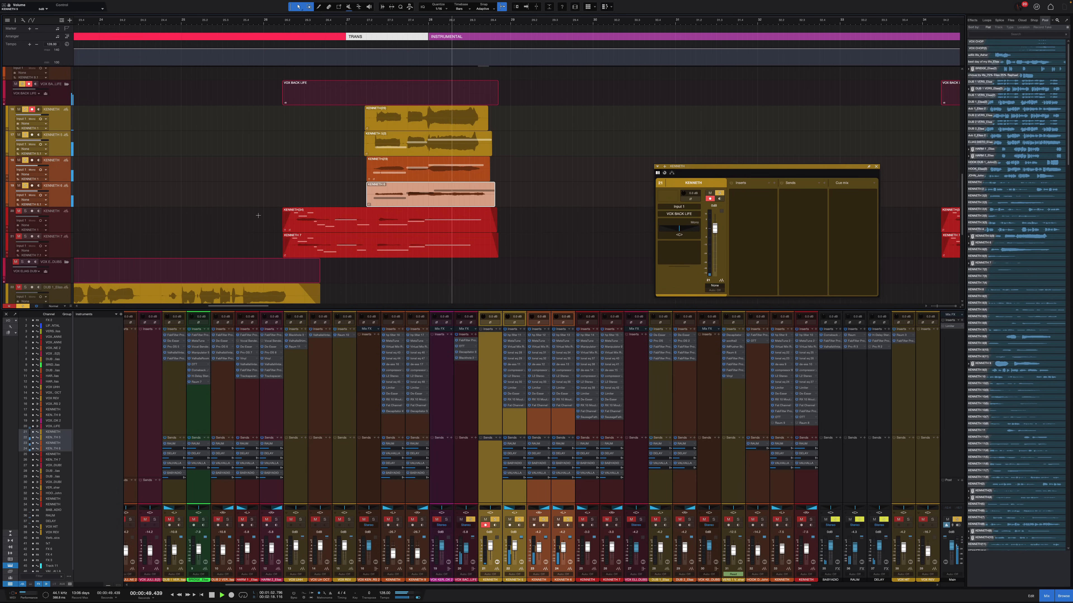
{"action": "key", "text": "space"}
{"action": "left_click", "coordinate": [876, 166]}
Step: Add the dub folder and the vocal tracks beneath it, down to VOX HIT, to the soloed tracks
{"action": "key", "text": "shift+w"}
{"action": "key", "text": "shift+w"}
{"action": "scroll", "coordinate": [379, 126], "scroll_direction": "left", "scroll_amount": 3}
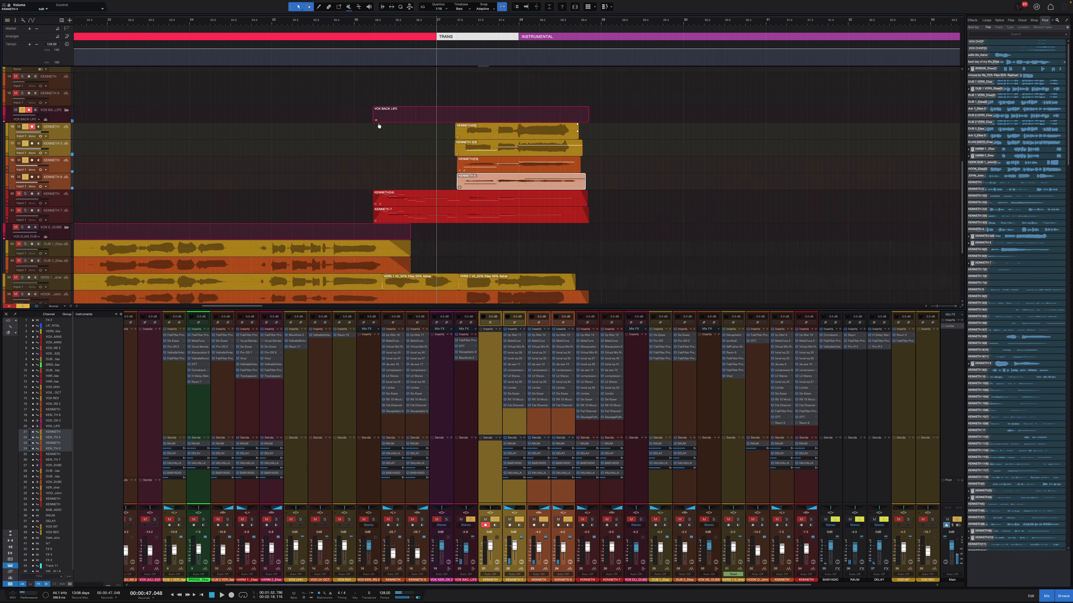
{"action": "scroll", "coordinate": [379, 126], "scroll_direction": "left", "scroll_amount": 3}
{"action": "key", "text": "shift+w"}
{"action": "scroll", "coordinate": [607, 197], "scroll_direction": "up", "scroll_amount": 5}
{"action": "scroll", "coordinate": [607, 196], "scroll_direction": "down", "scroll_amount": 8}
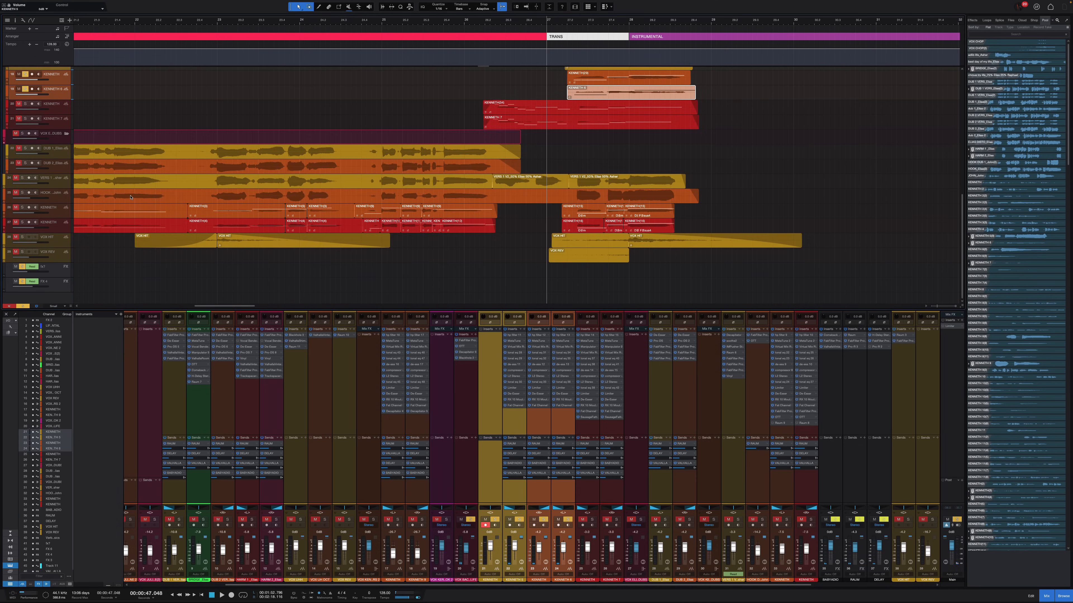
{"action": "left_click", "coordinate": [23, 134]}
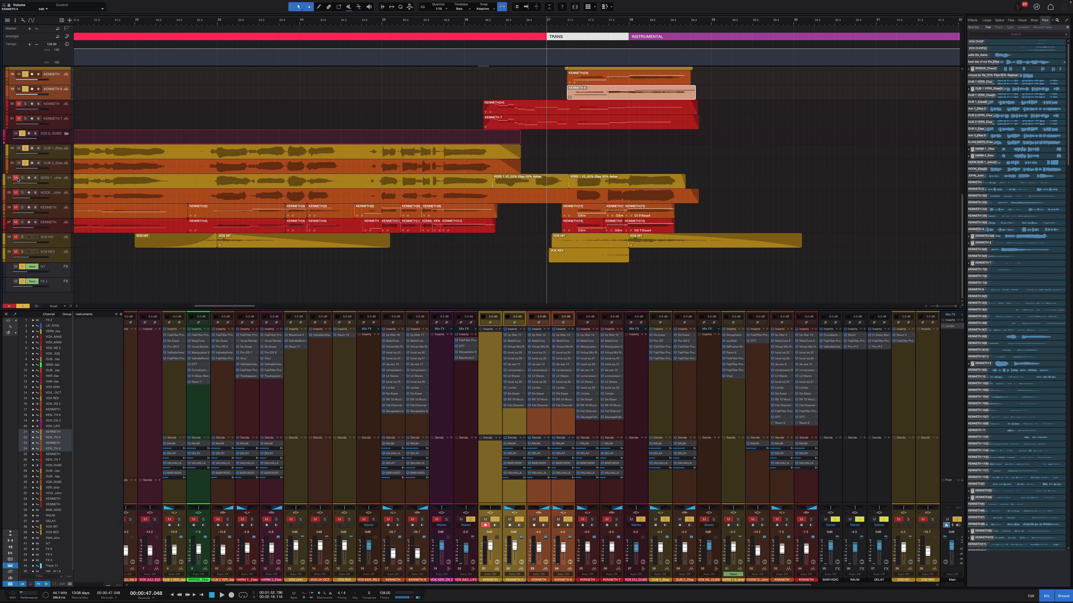
{"action": "left_click_drag", "start_coordinate": [22, 178], "coordinate": [24, 238]}
Step: Play the soloed vocals through the first transition, stop playback and clear all solos
{"action": "key", "text": "space"}
{"action": "key", "text": "shift+e"}
{"action": "scroll", "coordinate": [536, 193], "scroll_direction": "down", "scroll_amount": 4}
{"action": "scroll", "coordinate": [536, 193], "scroll_direction": "right", "scroll_amount": 3}
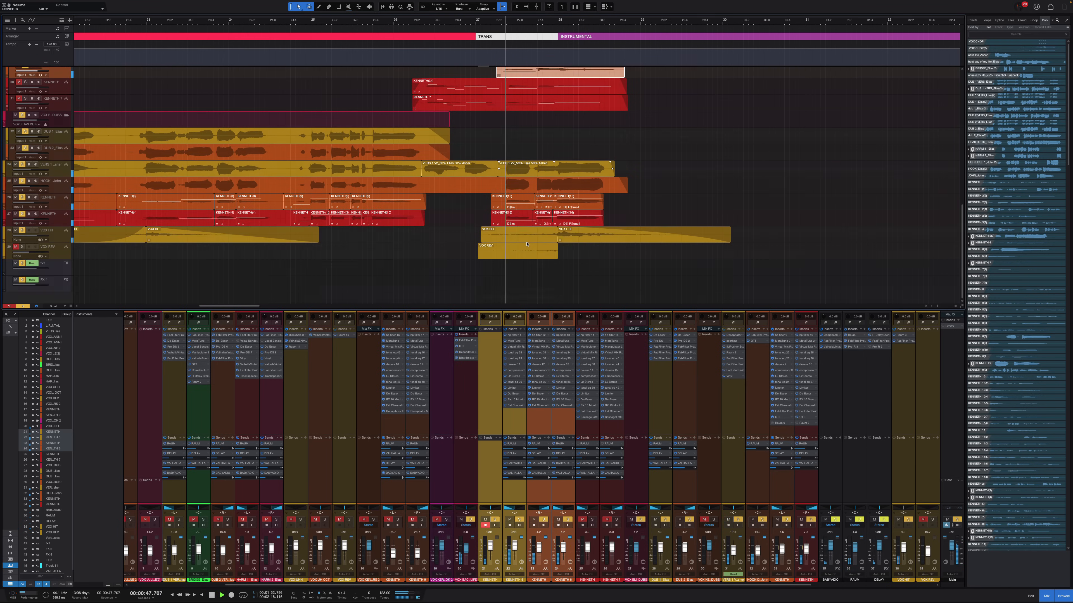
{"action": "scroll", "coordinate": [533, 178], "scroll_direction": "up", "scroll_amount": 10}
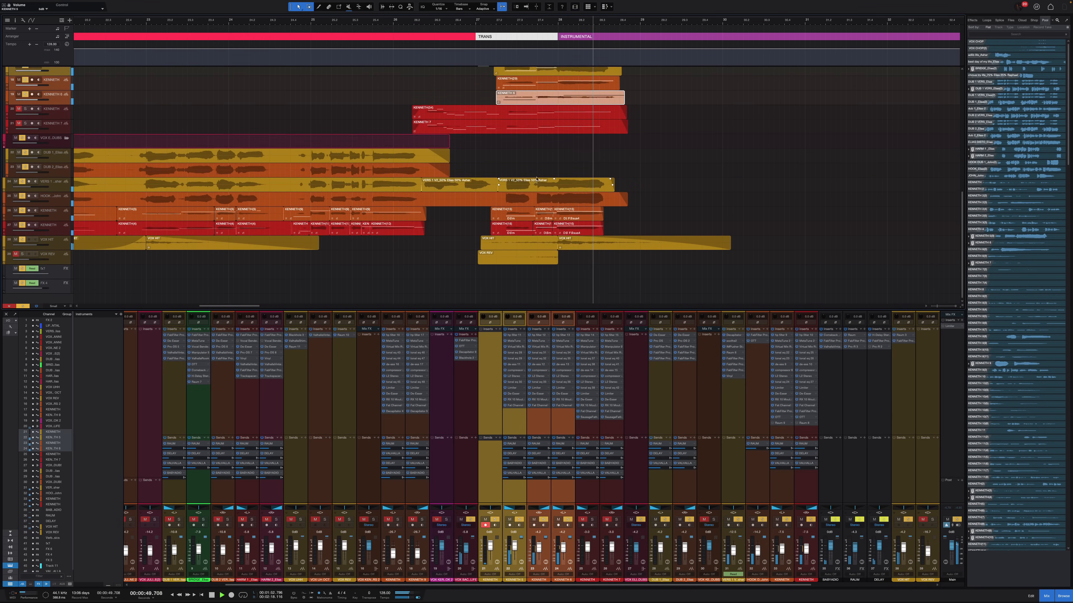
{"action": "key", "text": "space"}
{"action": "left_click", "coordinate": [23, 306]}
Step: Place the playhead just before the first VOX BACK LIFE clips, with the arrangement from hook to drop in view
{"action": "key", "text": "w"}
{"action": "key", "text": "w"}
{"action": "key", "text": "shift+w"}
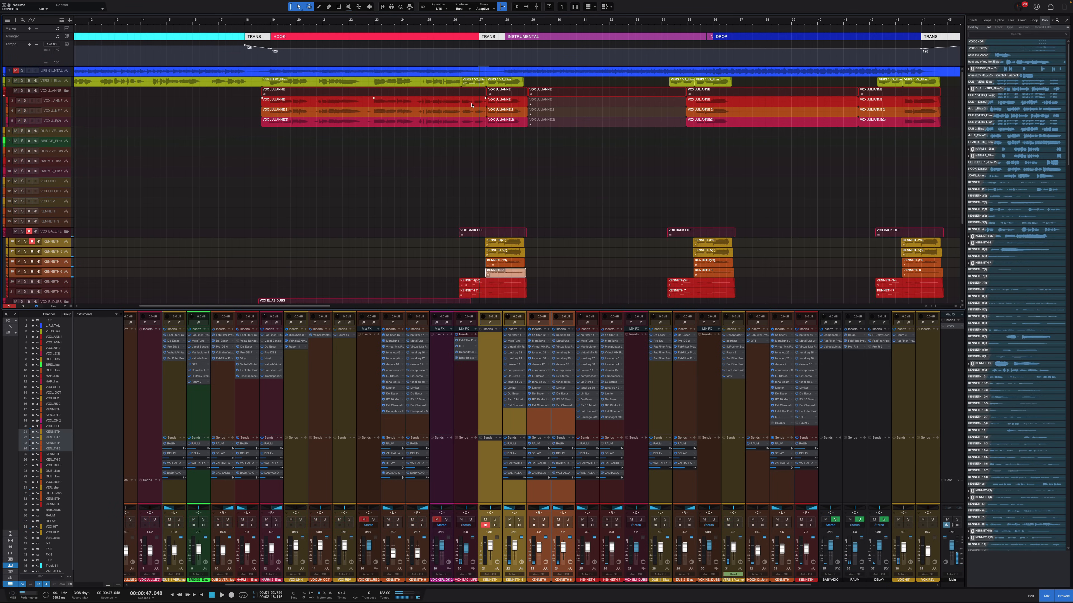
{"action": "scroll", "coordinate": [524, 185], "scroll_direction": "down", "scroll_amount": 5}
{"action": "key", "text": "shift+e"}
{"action": "left_click", "coordinate": [456, 18]}
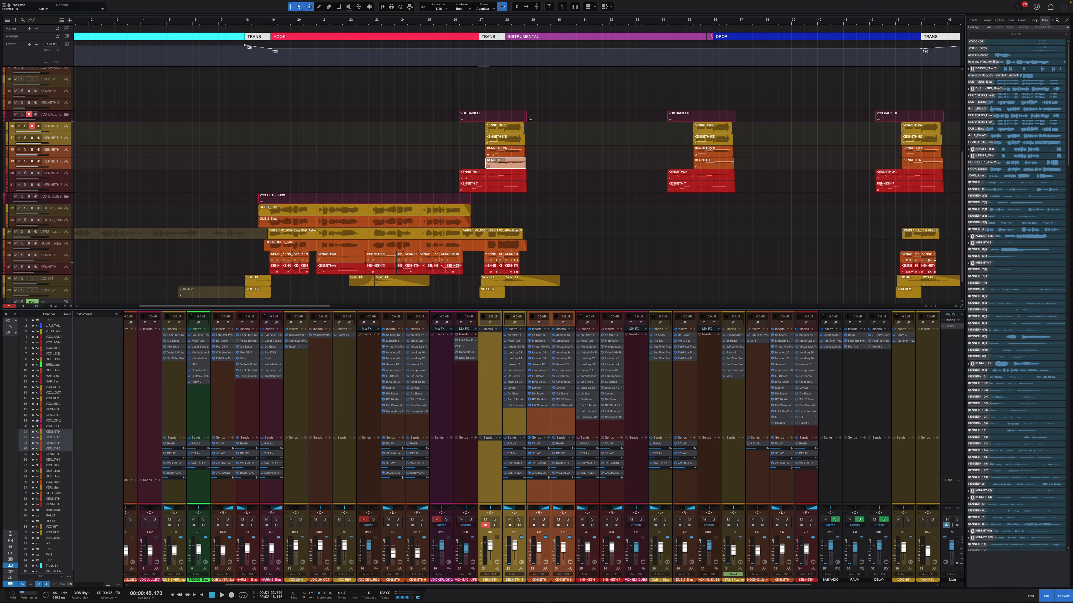
Step: Play the full vocal stack from the end of the hook into the instrumental section and examine its layers
{"action": "scroll", "coordinate": [490, 46], "scroll_direction": "up", "scroll_amount": 4}
{"action": "scroll", "coordinate": [520, 187], "scroll_direction": "down", "scroll_amount": 4}
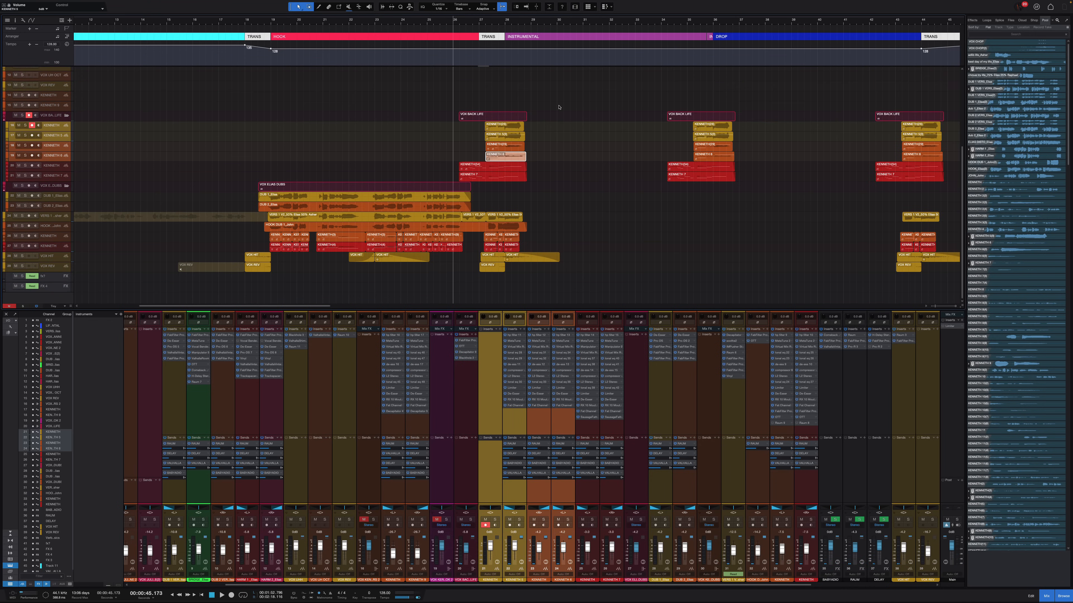
{"action": "scroll", "coordinate": [602, 108], "scroll_direction": "up", "scroll_amount": 5}
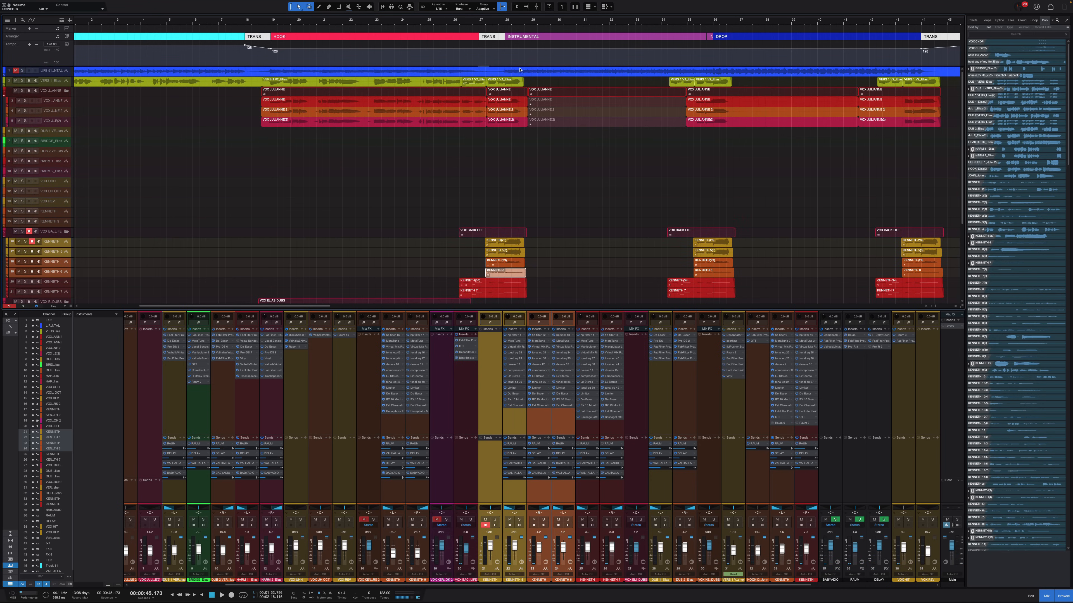
{"action": "scroll", "coordinate": [505, 127], "scroll_direction": "down", "scroll_amount": 4}
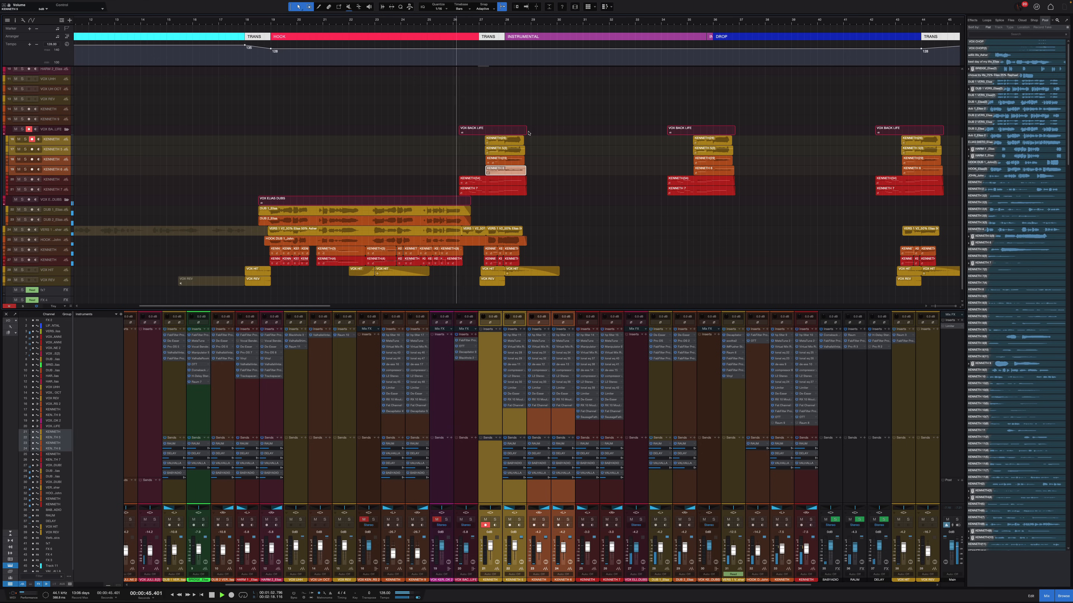
{"action": "scroll", "coordinate": [513, 141], "scroll_direction": "up", "scroll_amount": 4}
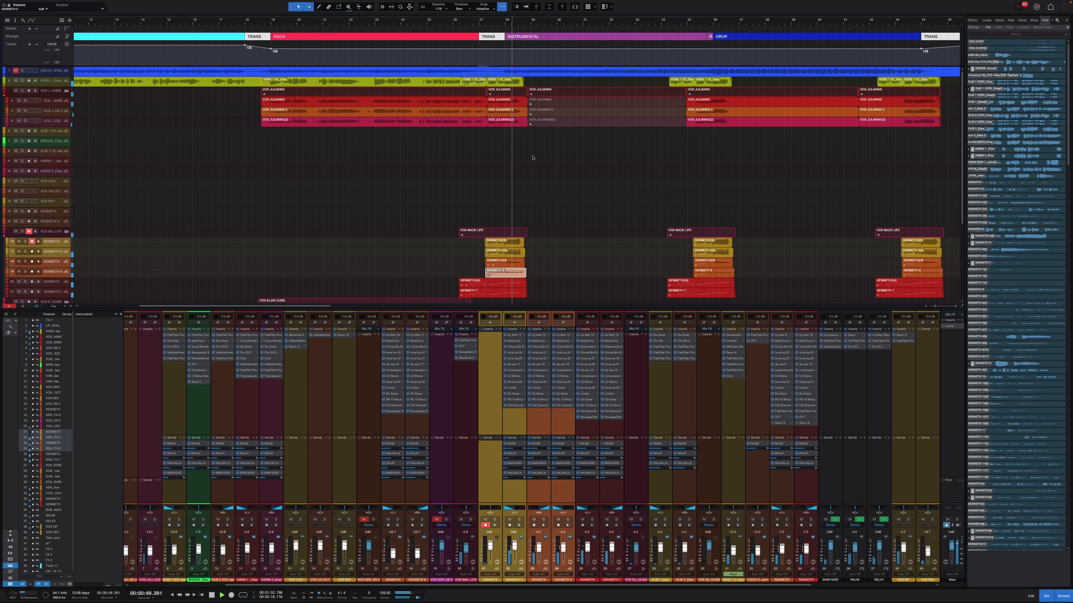
{"action": "scroll", "coordinate": [524, 161], "scroll_direction": "right", "scroll_amount": 5}
{"action": "scroll", "coordinate": [506, 166], "scroll_direction": "down", "scroll_amount": 1}
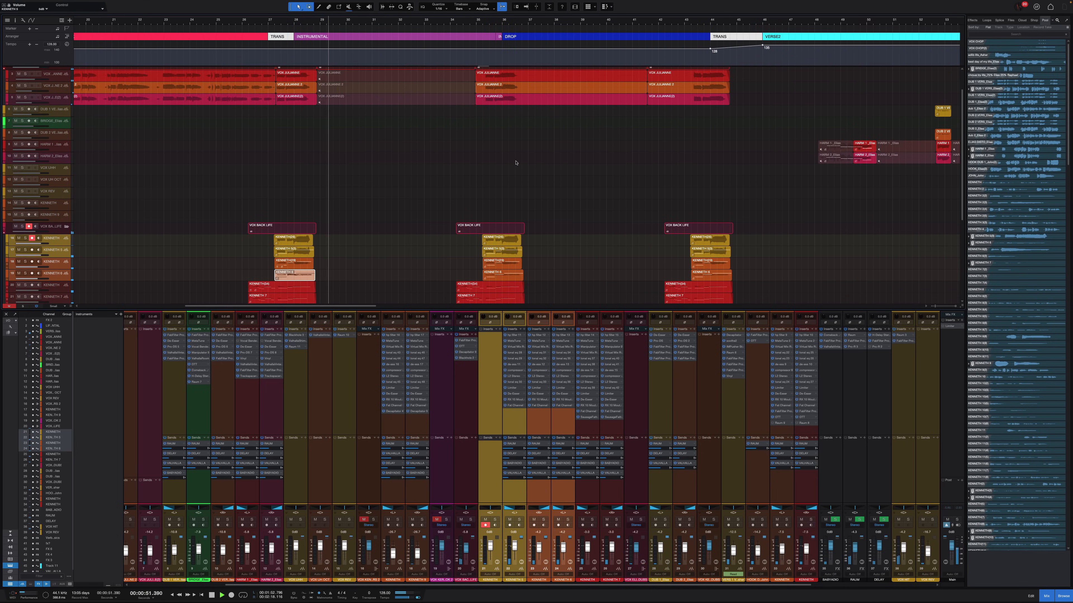
{"action": "scroll", "coordinate": [502, 169], "scroll_direction": "down", "scroll_amount": 2}
{"action": "scroll", "coordinate": [370, 244], "scroll_direction": "down", "scroll_amount": 1}
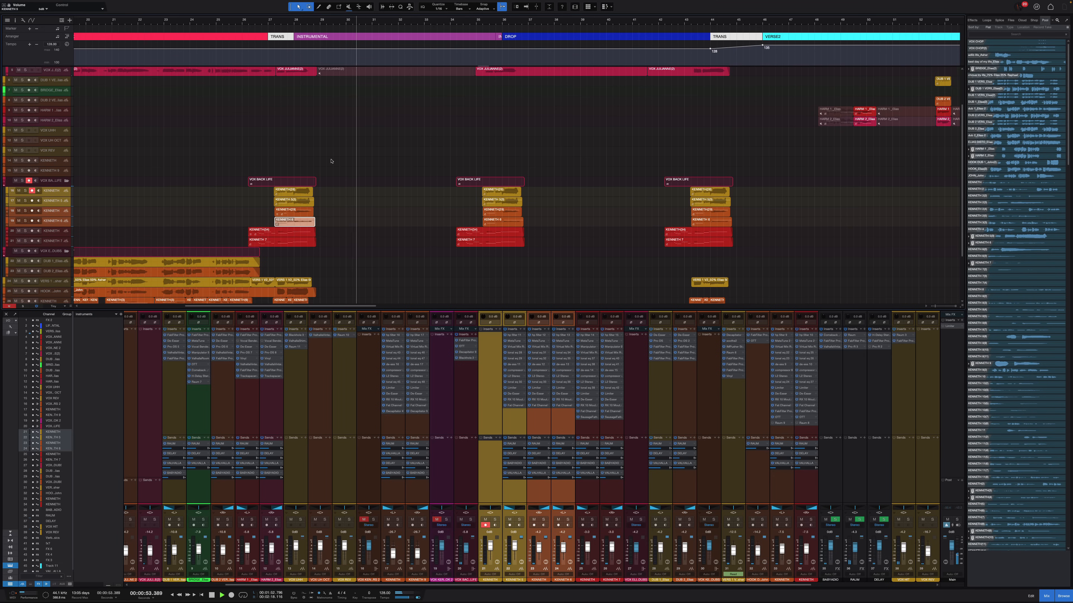
{"action": "left_click", "coordinate": [370, 244]}
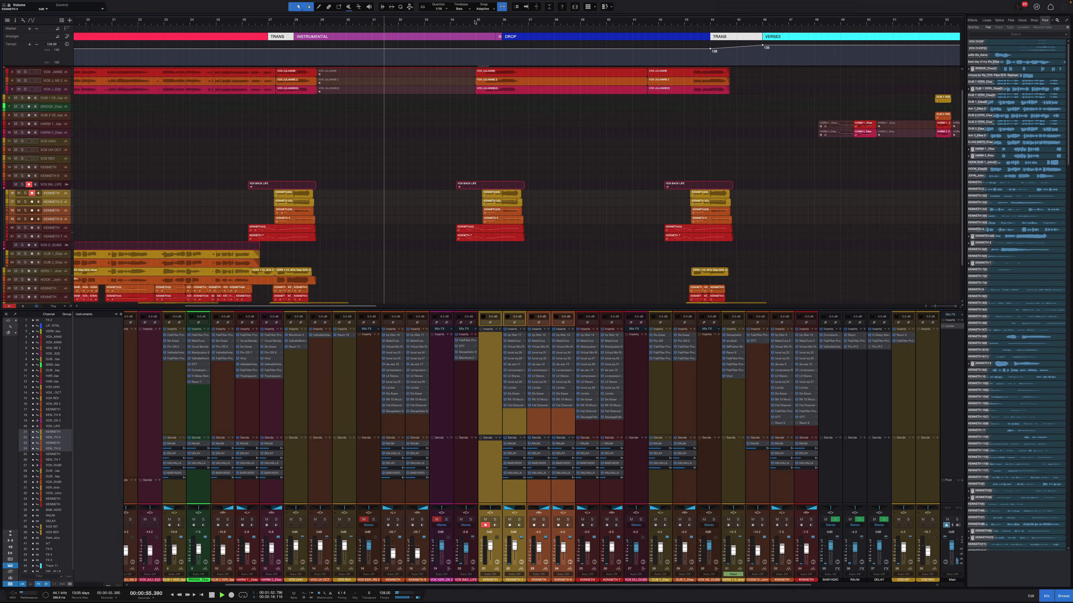
{"action": "scroll", "coordinate": [472, 22], "scroll_direction": "up", "scroll_amount": 1}
{"action": "key", "text": "space"}
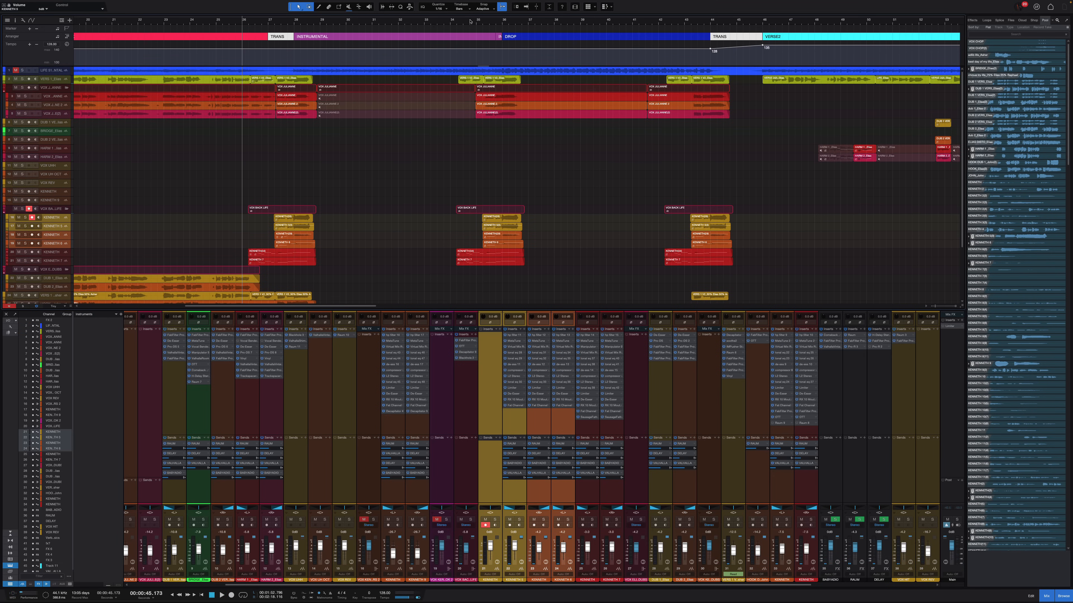
Step: Play the vocals from just before the second VOX BACK LIFE clips into the drop
{"action": "scroll", "coordinate": [514, 139], "scroll_direction": "up", "scroll_amount": 2}
{"action": "key", "text": "space"}
{"action": "scroll", "coordinate": [515, 144], "scroll_direction": "up", "scroll_amount": 3}
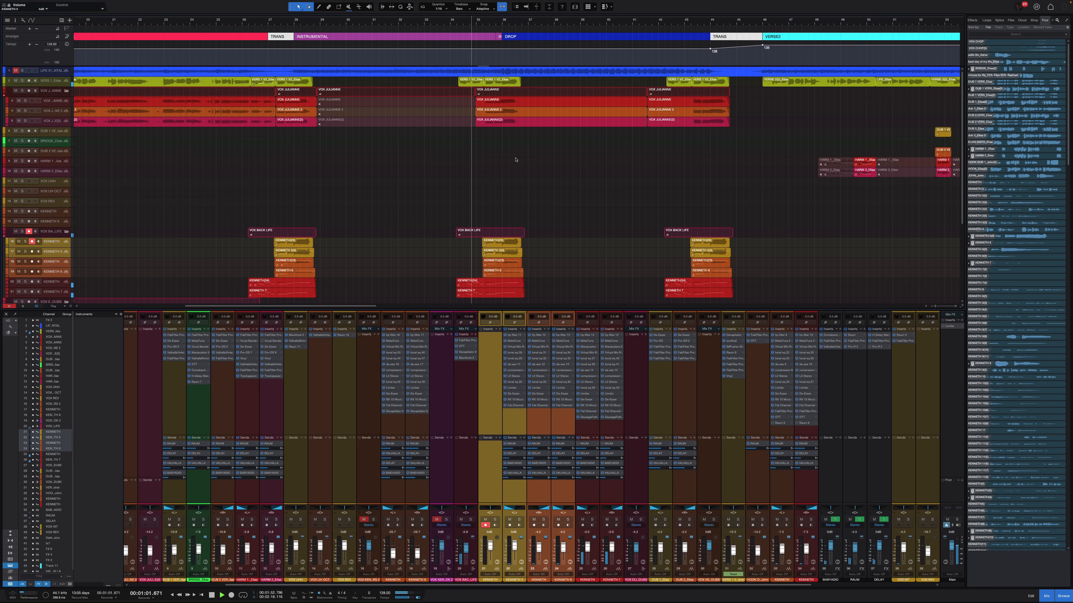
{"action": "scroll", "coordinate": [494, 162], "scroll_direction": "right", "scroll_amount": 5}
{"action": "scroll", "coordinate": [390, 158], "scroll_direction": "down", "scroll_amount": 2}
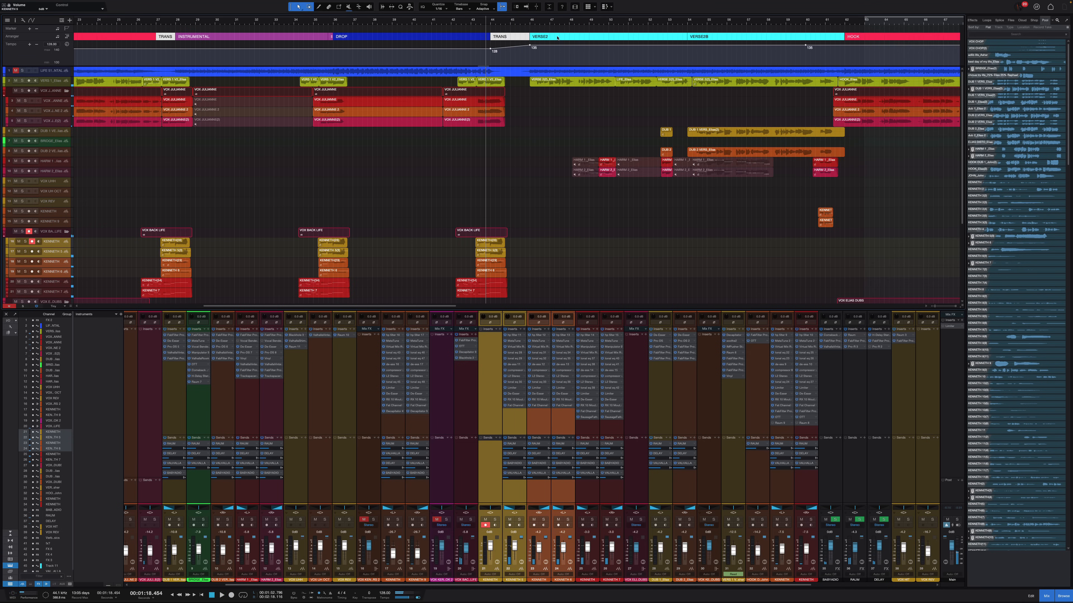
Step: Play the transition into VERSE2 and examine the vocal tracks from there through the second hook
{"action": "scroll", "coordinate": [596, 123], "scroll_direction": "right", "scroll_amount": 5}
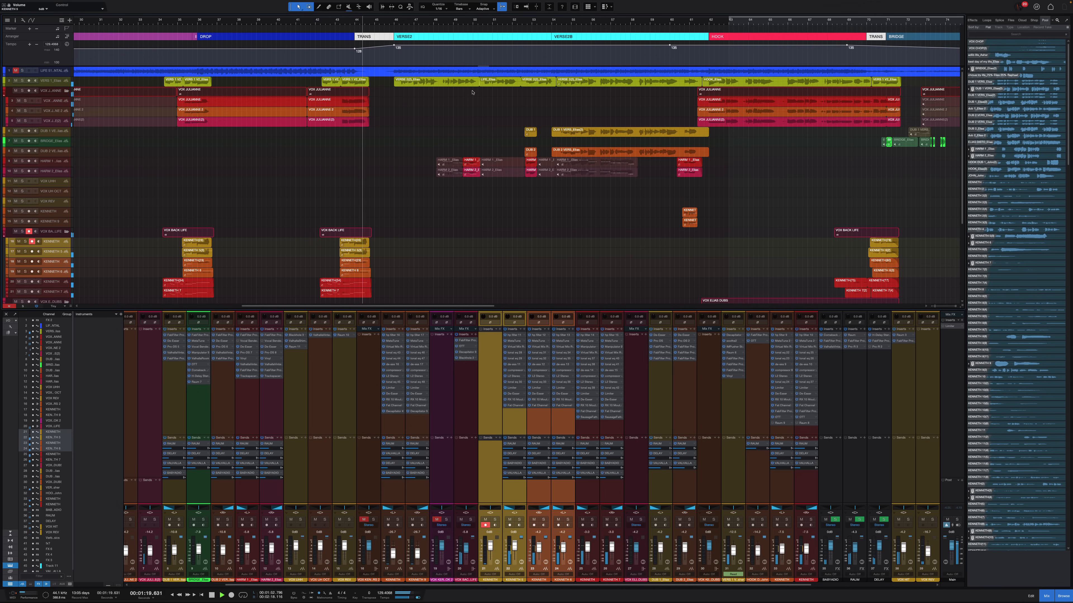
{"action": "scroll", "coordinate": [433, 200], "scroll_direction": "down", "scroll_amount": 4}
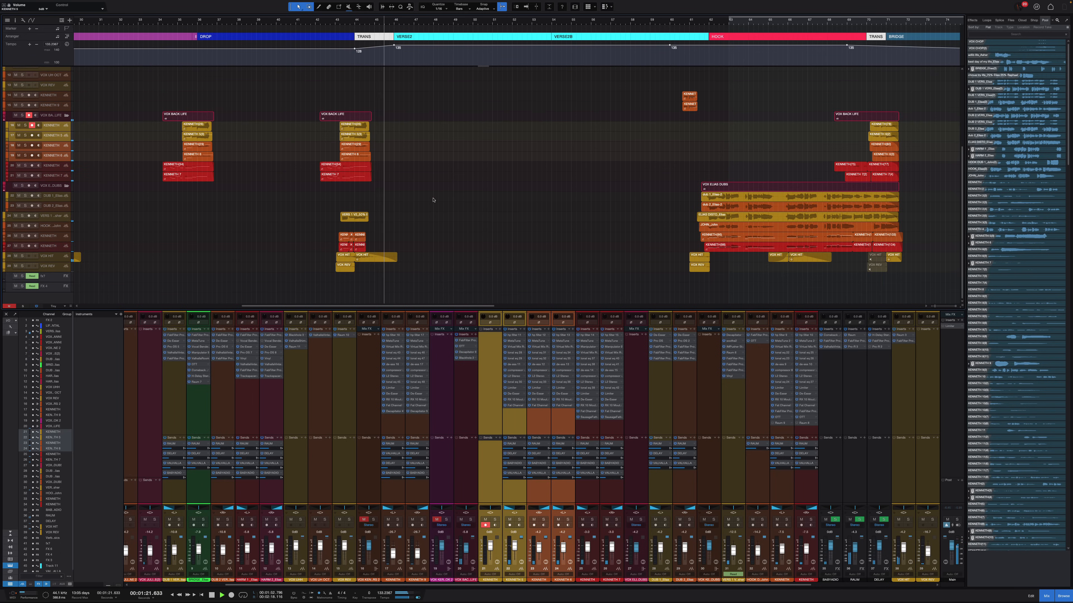
{"action": "scroll", "coordinate": [433, 200], "scroll_direction": "up", "scroll_amount": 4}
{"action": "scroll", "coordinate": [405, 191], "scroll_direction": "down", "scroll_amount": 1}
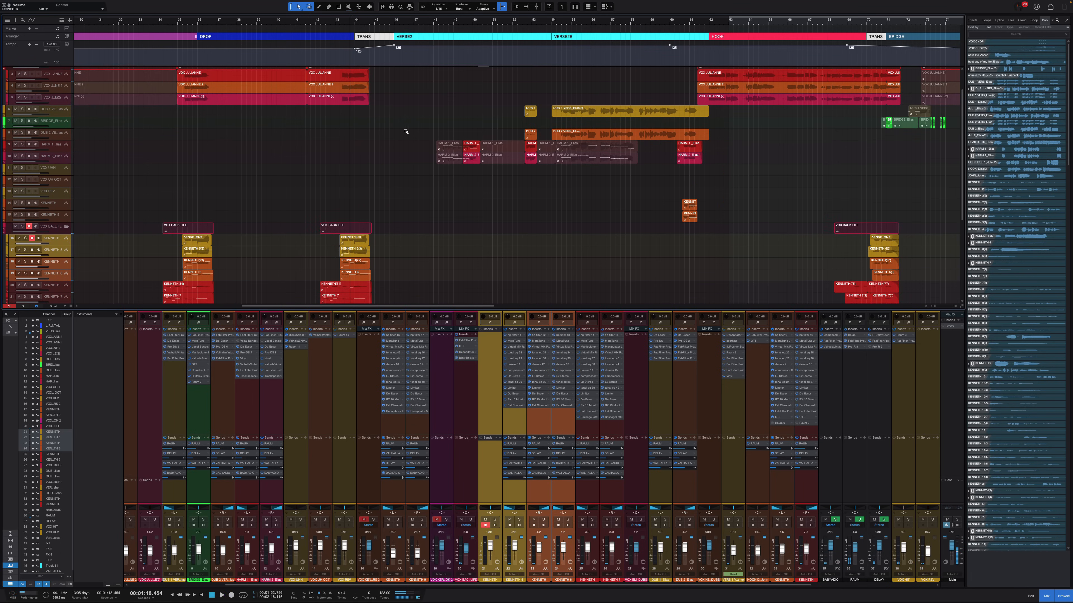
Step: Select the first pair of active HARM 1 and HARM 2 clips in VERSE2
{"action": "scroll", "coordinate": [405, 131], "scroll_direction": "up", "scroll_amount": 1}
{"action": "key", "text": "alt+z"}
{"action": "key", "text": "alt+z"}
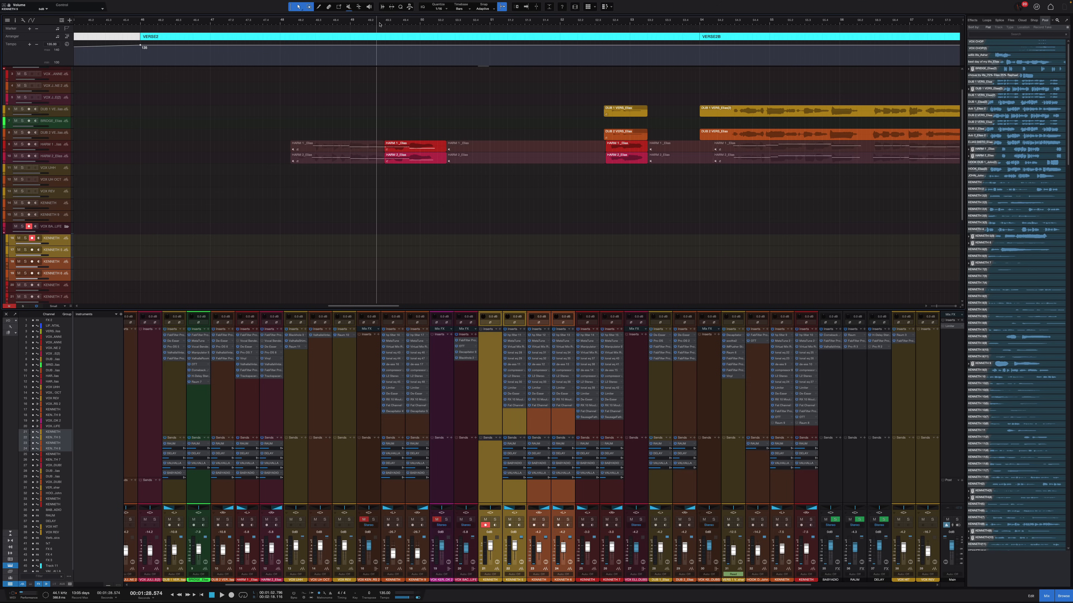
{"action": "scroll", "coordinate": [429, 119], "scroll_direction": "up", "scroll_amount": 1}
{"action": "left_click_drag", "start_coordinate": [419, 113], "coordinate": [419, 232]}
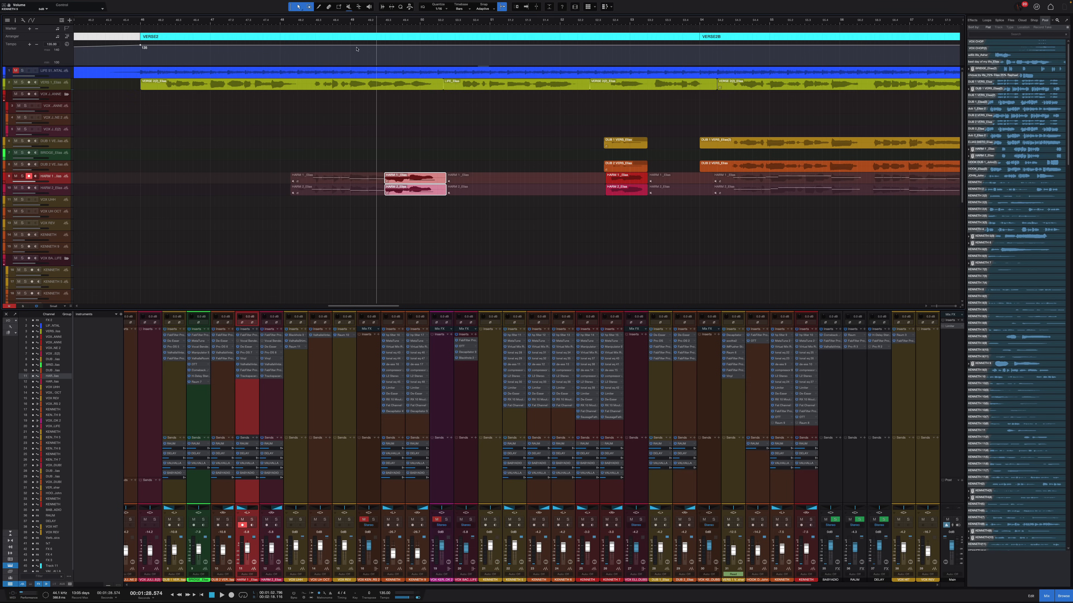
Step: Play VERSE2 from before the selected harmony clips and raise the HARM 1 and HARM 2 tracks' volume together
{"action": "left_click", "coordinate": [350, 24]}
{"action": "key", "text": "space"}
{"action": "scroll", "coordinate": [177, 186], "scroll_direction": "up", "scroll_amount": 1}
{"action": "left_click", "coordinate": [47, 190], "text": "super"}
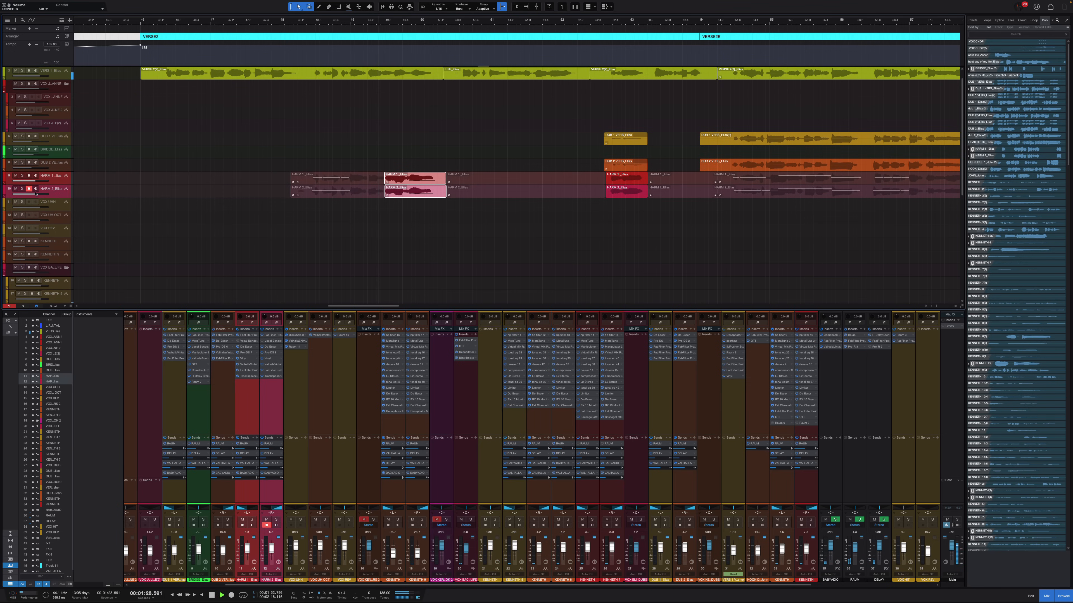
{"action": "left_click_drag", "start_coordinate": [39, 194], "coordinate": [44, 194]}
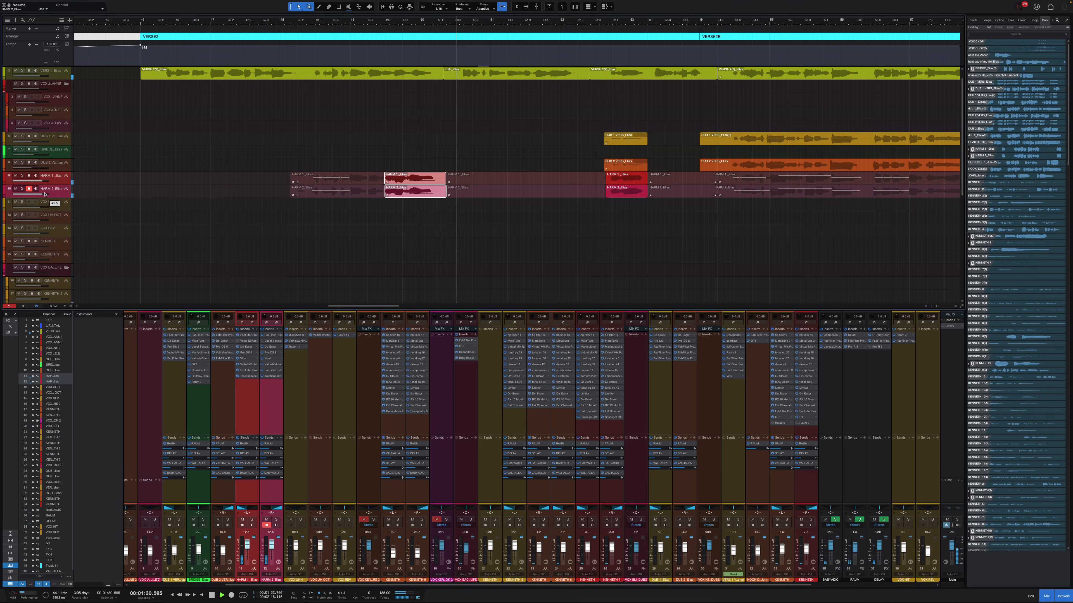
Step: Select the tracks from DUB 1 down to HARM 2 and solo them while VERSE2 plays
{"action": "scroll", "coordinate": [507, 178], "scroll_direction": "right", "scroll_amount": 5}
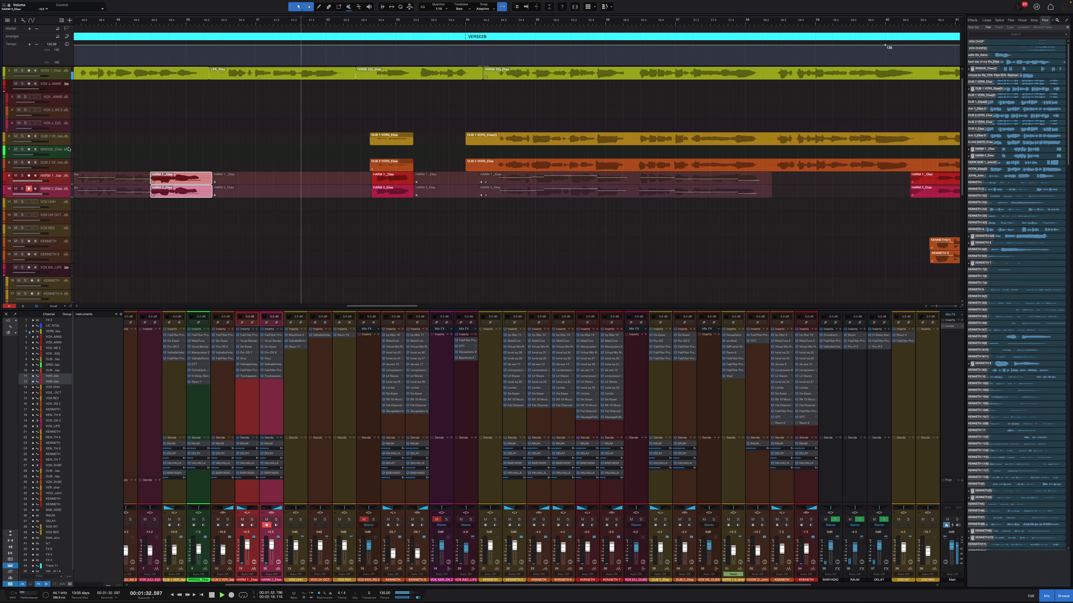
{"action": "left_click", "coordinate": [61, 138], "text": "shift"}
{"action": "scroll", "coordinate": [192, 202], "scroll_direction": "right", "scroll_amount": 4}
{"action": "scroll", "coordinate": [191, 202], "scroll_direction": "left", "scroll_amount": 2}
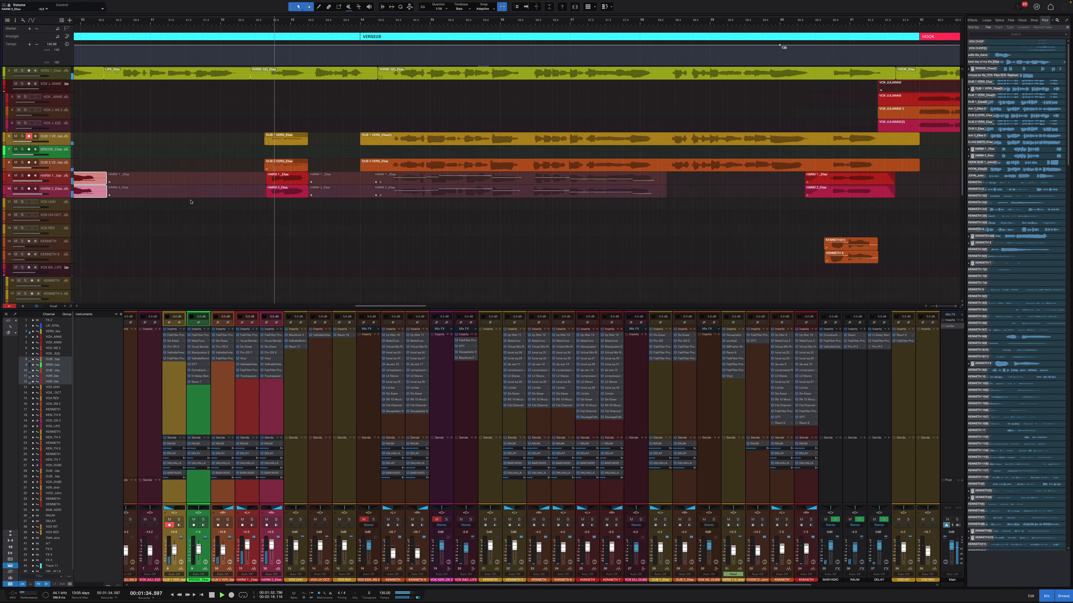
{"action": "scroll", "coordinate": [379, 135], "scroll_direction": "left", "scroll_amount": 2}
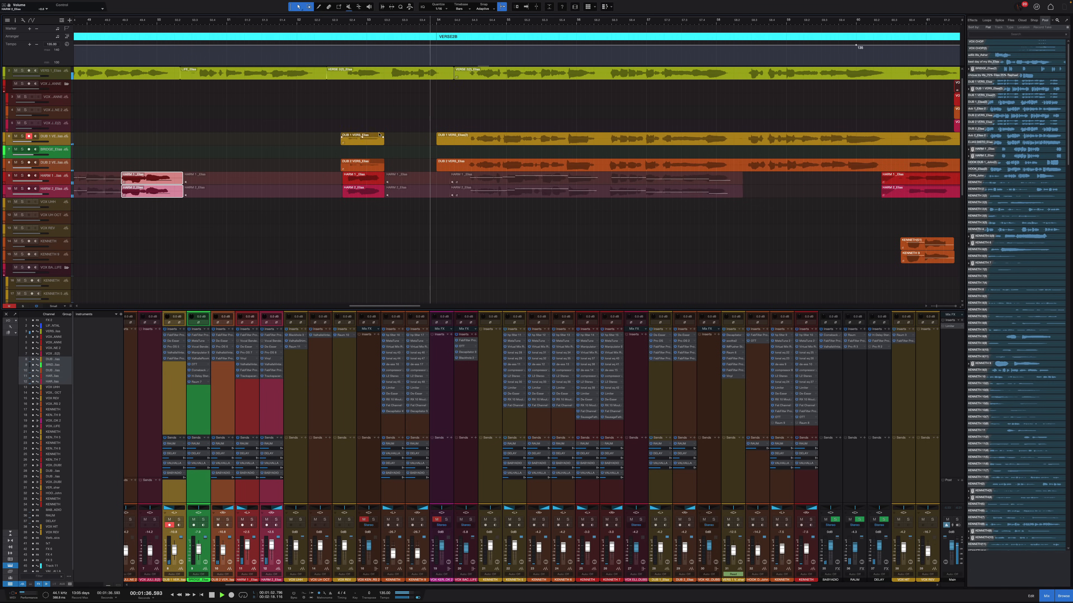
{"action": "key", "text": "s"}
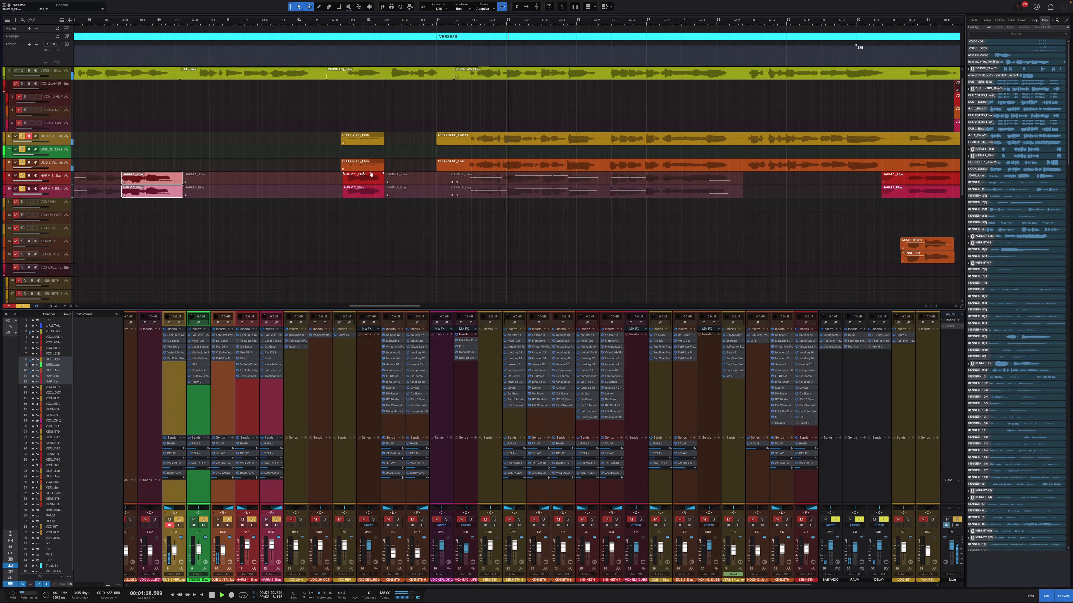
Step: Unsolo the dub and harmony tracks and follow VERSE2B with the full vocals playing
{"action": "scroll", "coordinate": [366, 174], "scroll_direction": "right", "scroll_amount": 5}
{"action": "key", "text": "s"}
{"action": "scroll", "coordinate": [360, 172], "scroll_direction": "down", "scroll_amount": 1}
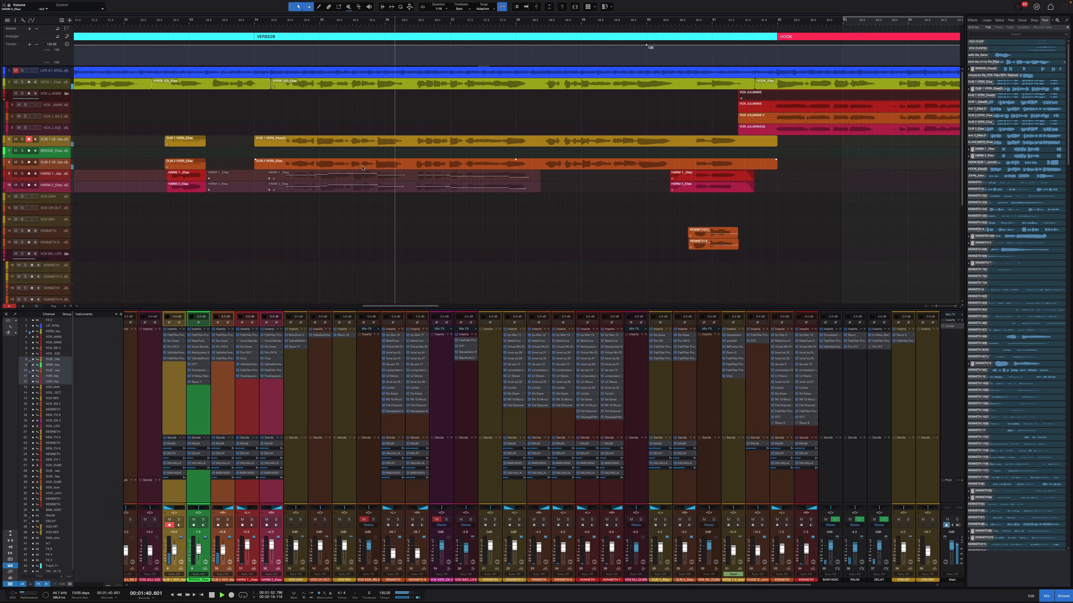
Step: Follow VERSE2B playback up to the hook and select the long DUB 1 and DUB 2 verse clips
{"action": "scroll", "coordinate": [363, 169], "scroll_direction": "right", "scroll_amount": 2}
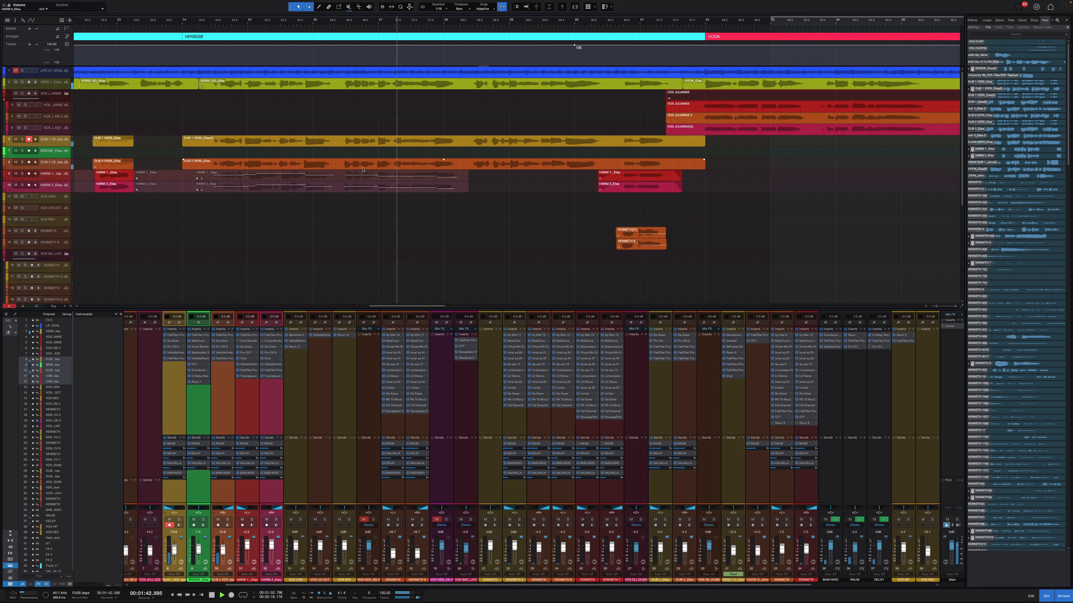
{"action": "scroll", "coordinate": [362, 170], "scroll_direction": "right", "scroll_amount": 1}
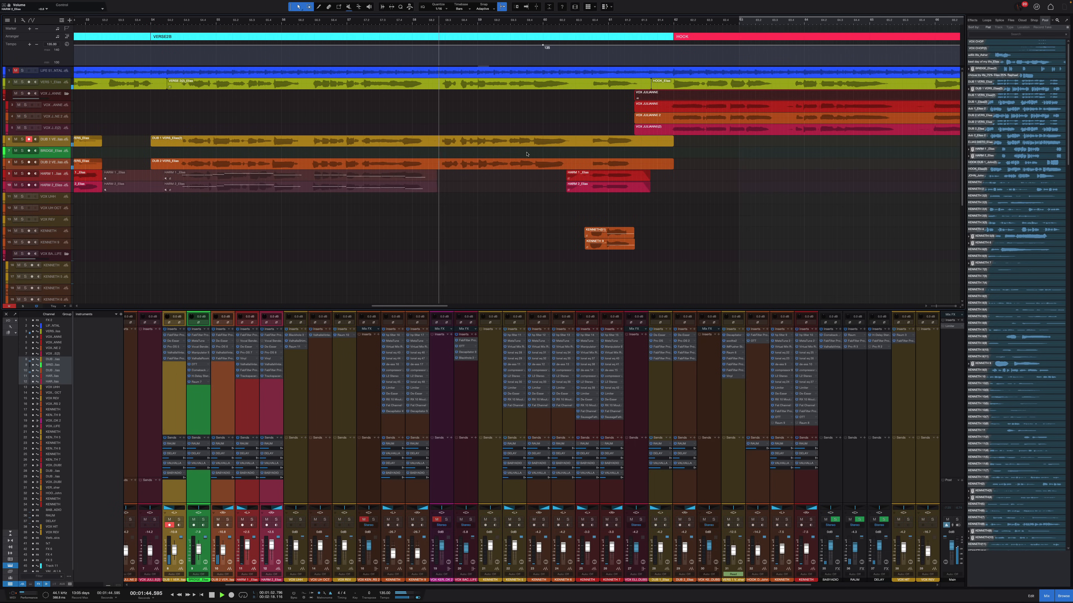
{"action": "scroll", "coordinate": [539, 149], "scroll_direction": "down", "scroll_amount": 1}
{"action": "left_click_drag", "start_coordinate": [677, 164], "coordinate": [639, 144]}
{"action": "scroll", "coordinate": [629, 155], "scroll_direction": "up", "scroll_amount": 1}
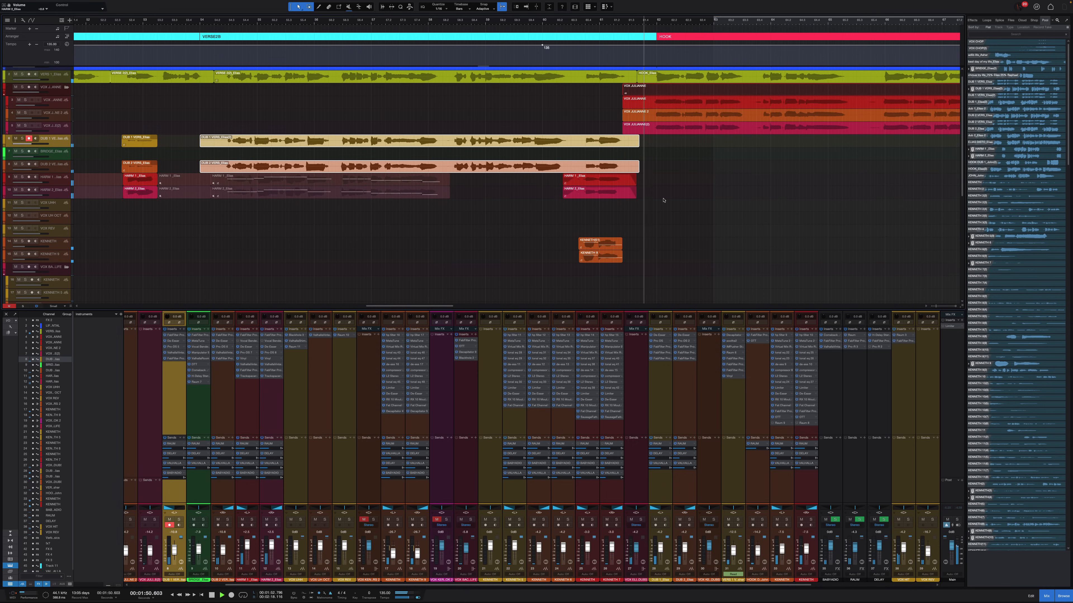
Step: Stop playback, toggle the track solos and place the playhead at the last harmony clips of VERSE2B
{"action": "key", "text": "space"}
{"action": "key", "text": "shift+s"}
{"action": "left_click", "coordinate": [298, 123]}
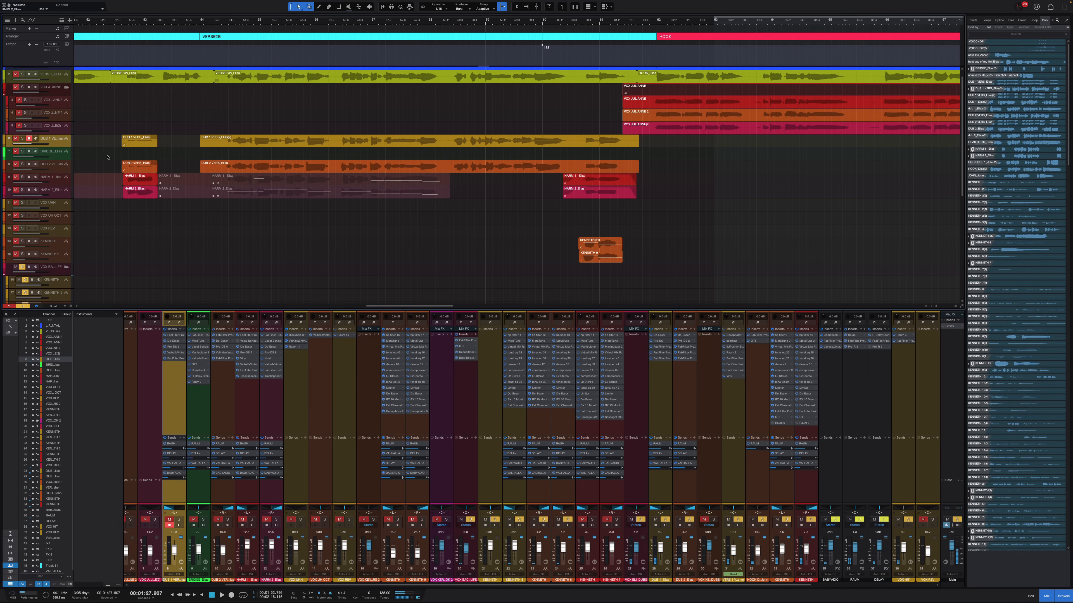
{"action": "left_click_drag", "start_coordinate": [134, 148], "coordinate": [604, 277]}
{"action": "left_click", "coordinate": [529, 182]}
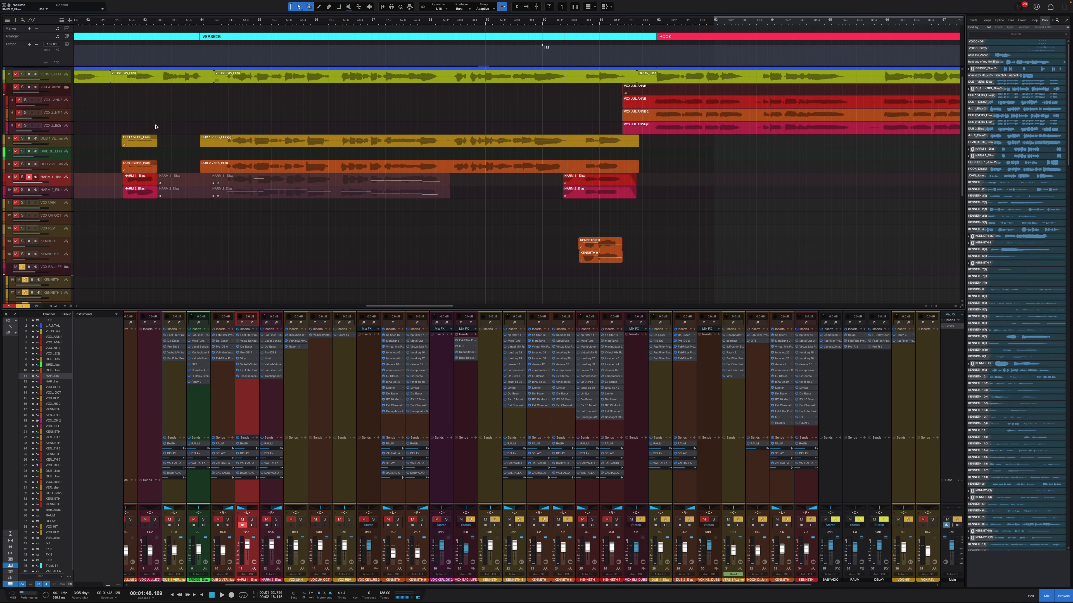
Step: Clear the solos and select the HARM 1 and HARM 2 clips plus the two backing clips at the end of VERSE2B
{"action": "left_click_drag", "start_coordinate": [126, 113], "coordinate": [181, 198]}
{"action": "key", "text": "shift+s"}
{"action": "scroll", "coordinate": [528, 199], "scroll_direction": "right", "scroll_amount": 3}
{"action": "key", "text": "shift+w"}
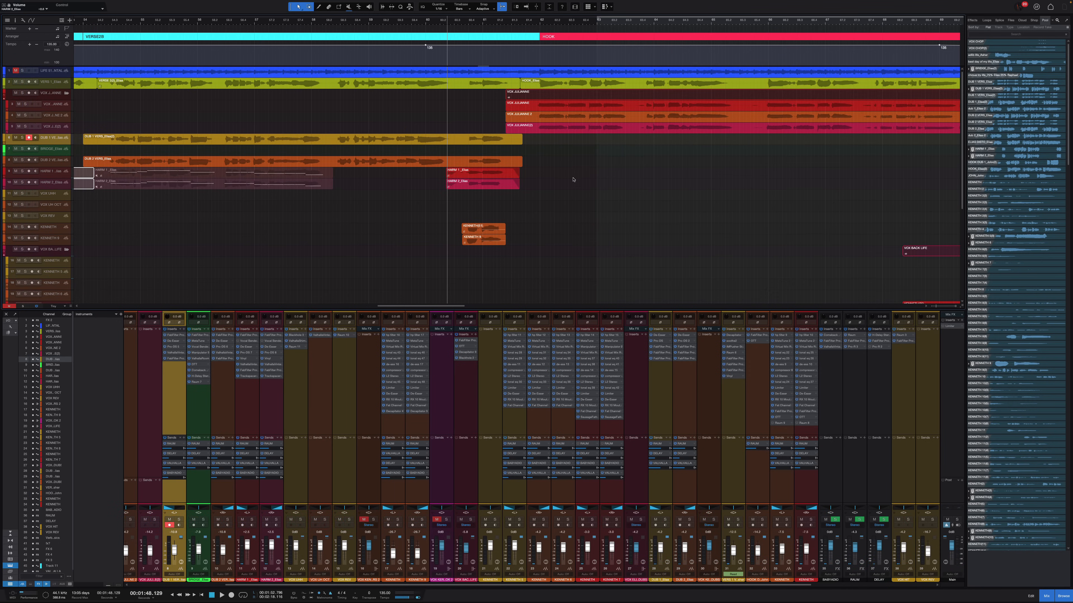
{"action": "left_click_drag", "start_coordinate": [574, 170], "coordinate": [456, 268]}
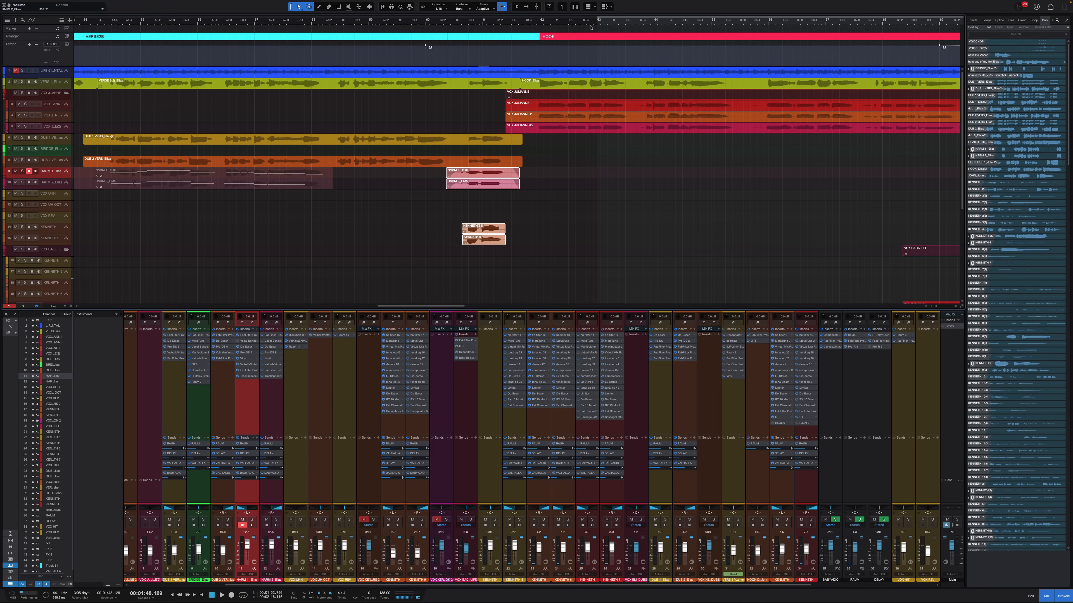
Step: Survey the vocal clips across the second hook and the bridge, with the playhead near the hook's end
{"action": "scroll", "coordinate": [567, 196], "scroll_direction": "right", "scroll_amount": 1}
{"action": "scroll", "coordinate": [506, 177], "scroll_direction": "down", "scroll_amount": 8}
{"action": "scroll", "coordinate": [469, 186], "scroll_direction": "down", "scroll_amount": 5}
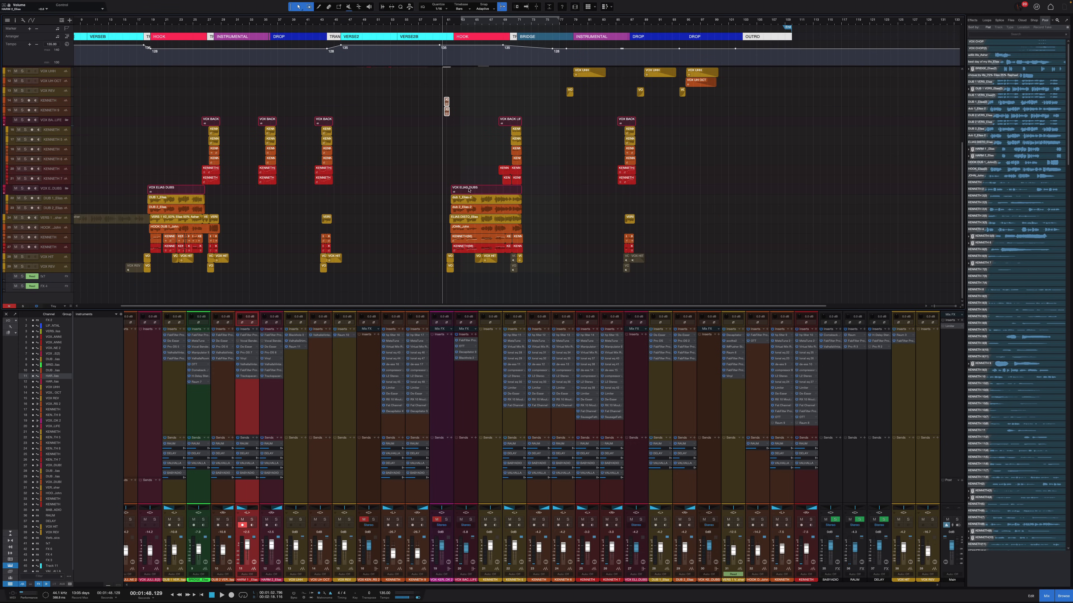
{"action": "scroll", "coordinate": [485, 162], "scroll_direction": "up", "scroll_amount": 2}
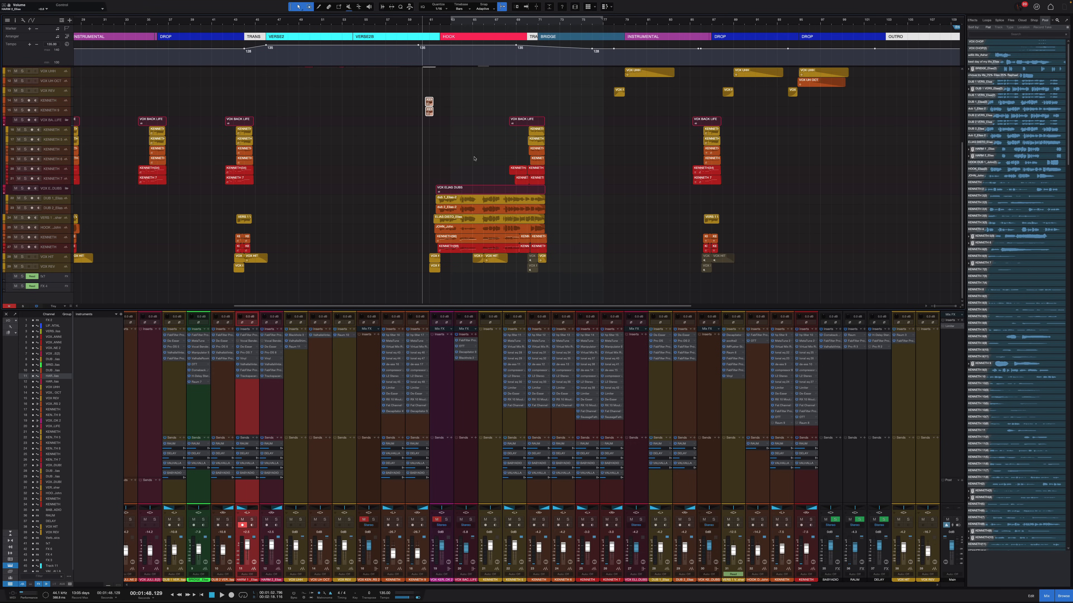
{"action": "scroll", "coordinate": [475, 159], "scroll_direction": "up", "scroll_amount": 3}
{"action": "scroll", "coordinate": [496, 173], "scroll_direction": "down", "scroll_amount": 3}
{"action": "left_click", "coordinate": [513, 22]}
{"action": "scroll", "coordinate": [486, 68], "scroll_direction": "left", "scroll_amount": 4}
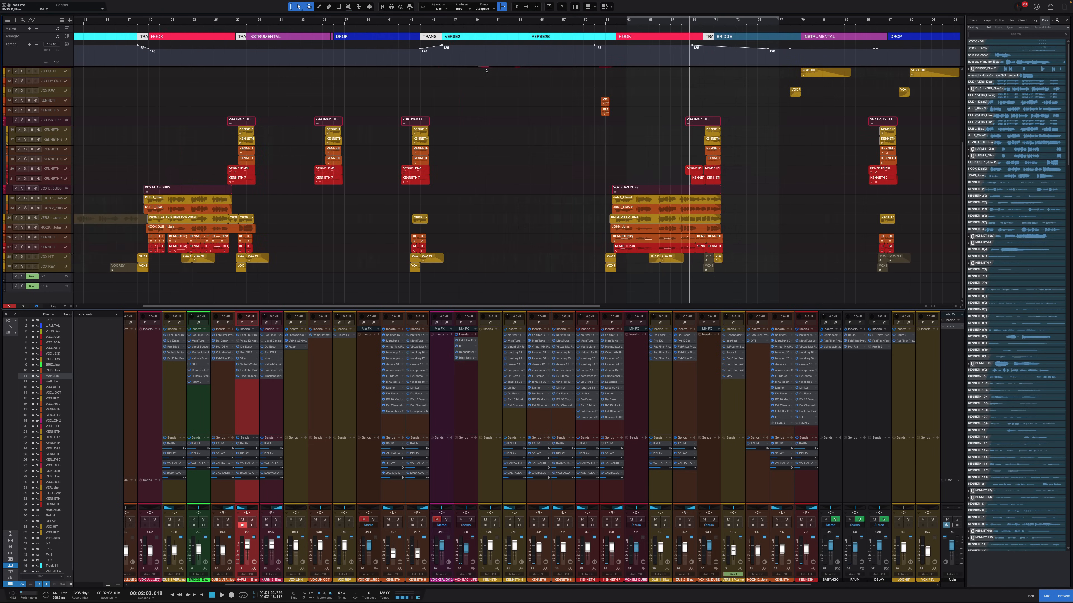
{"action": "scroll", "coordinate": [531, 155], "scroll_direction": "right", "scroll_amount": 7}
{"action": "scroll", "coordinate": [527, 152], "scroll_direction": "up", "scroll_amount": 3}
{"action": "scroll", "coordinate": [464, 147], "scroll_direction": "up", "scroll_amount": 1}
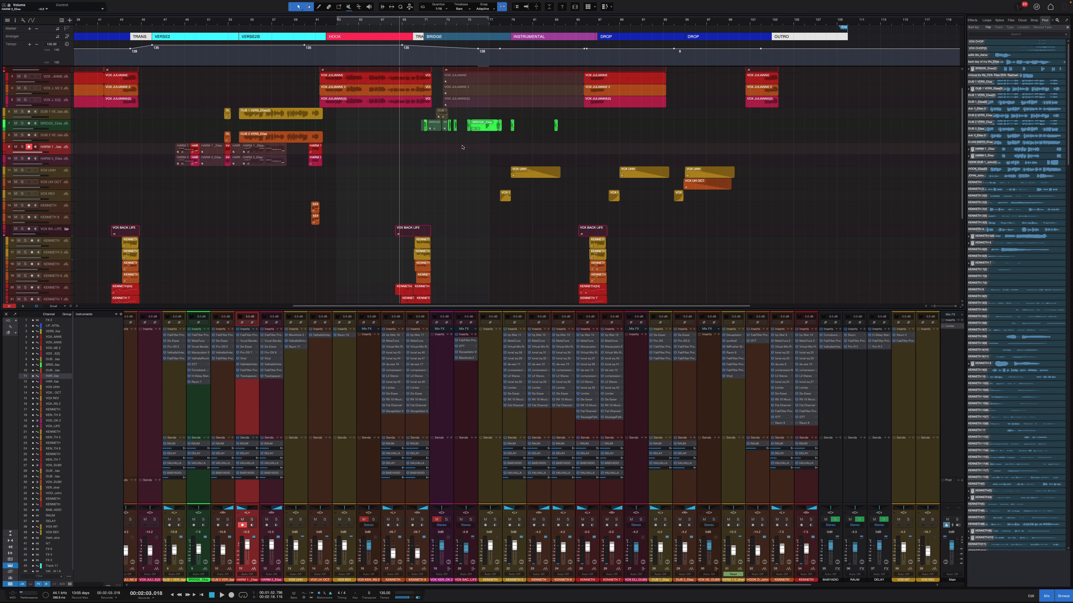
{"action": "scroll", "coordinate": [463, 146], "scroll_direction": "up", "scroll_amount": 5}
{"action": "scroll", "coordinate": [321, 136], "scroll_direction": "down", "scroll_amount": 2}
Step: Solo the BRIDGE vocal track and play it from the end of the TRANS section
{"action": "left_click", "coordinate": [40, 127]}
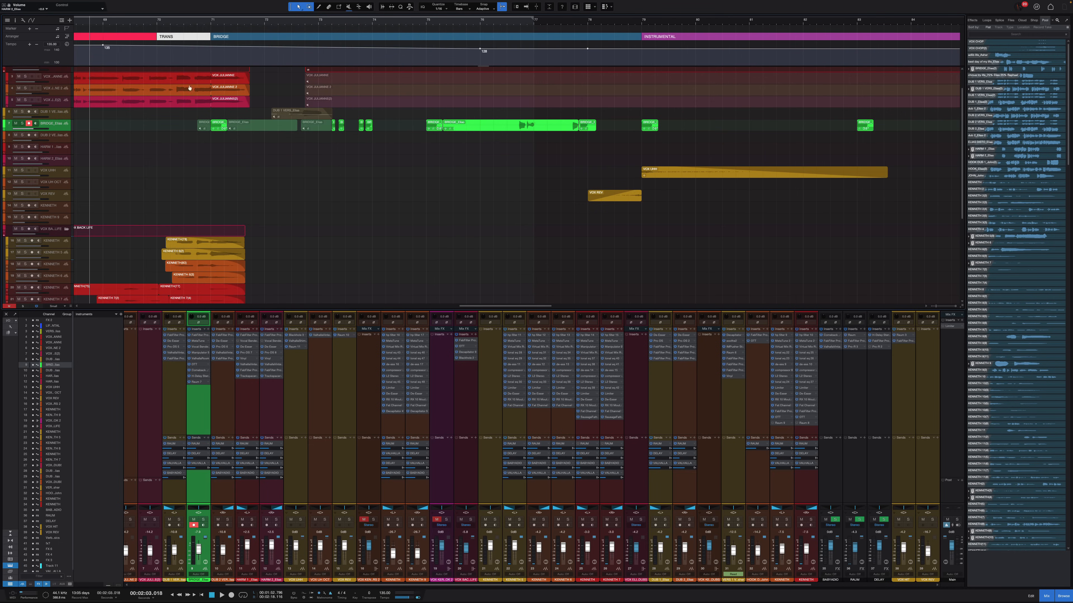
{"action": "left_click", "coordinate": [200, 24]}
{"action": "scroll", "coordinate": [215, 156], "scroll_direction": "up", "scroll_amount": 3}
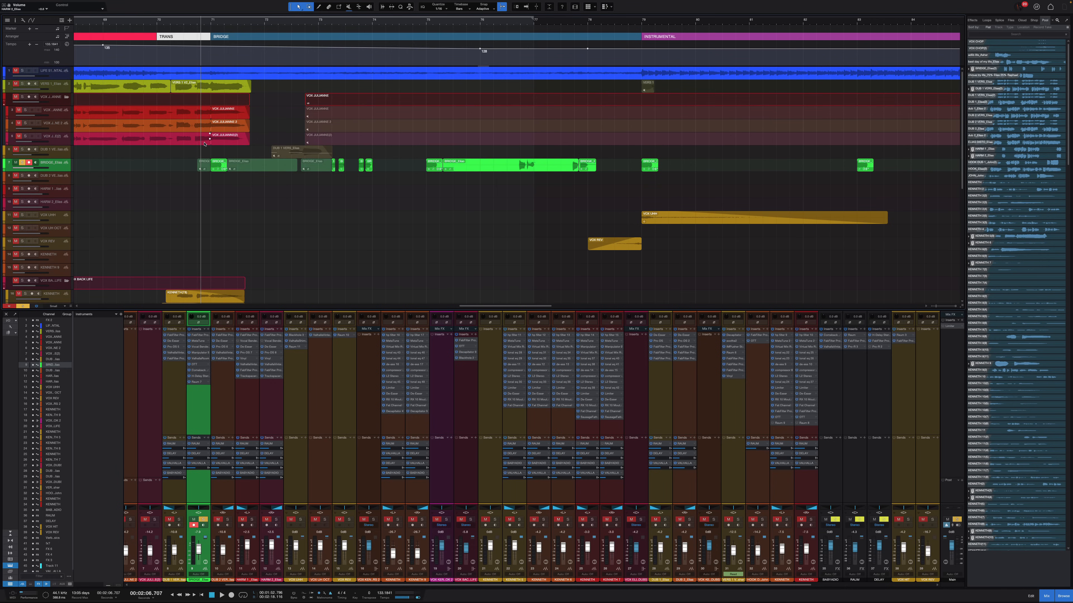
{"action": "key", "text": "space"}
{"action": "scroll", "coordinate": [217, 148], "scroll_direction": "up", "scroll_amount": 1}
{"action": "scroll", "coordinate": [219, 142], "scroll_direction": "up", "scroll_amount": 4}
{"action": "scroll", "coordinate": [219, 142], "scroll_direction": "down", "scroll_amount": 5}
{"action": "scroll", "coordinate": [219, 164], "scroll_direction": "up", "scroll_amount": 1}
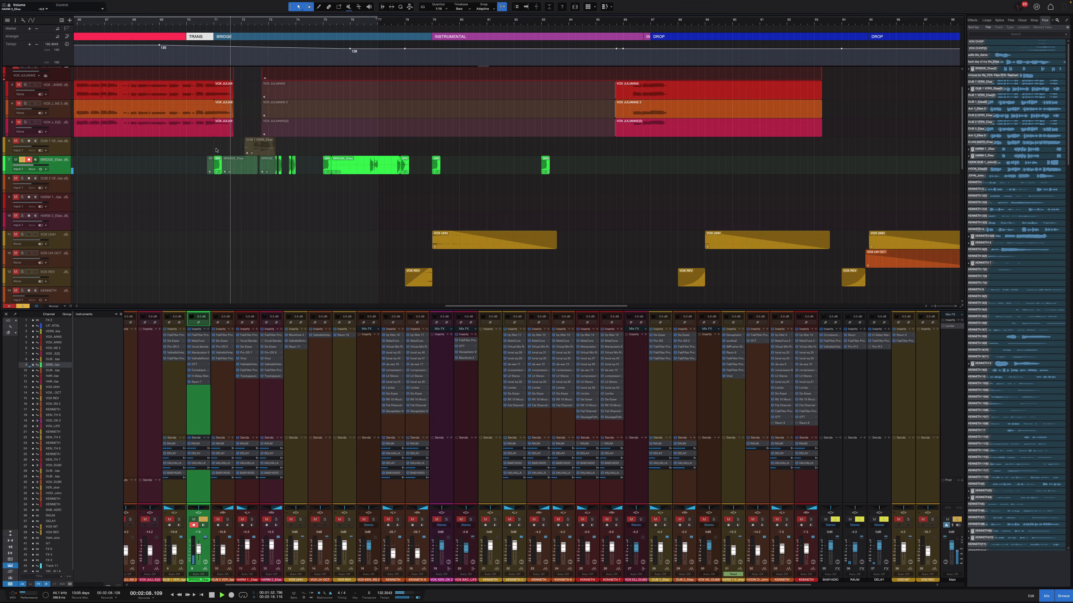
Step: Open the Vocal Bender insert of the BRIDGE track during playback and move its window clear of the bridge clips
{"action": "scroll", "coordinate": [219, 172], "scroll_direction": "up", "scroll_amount": 3}
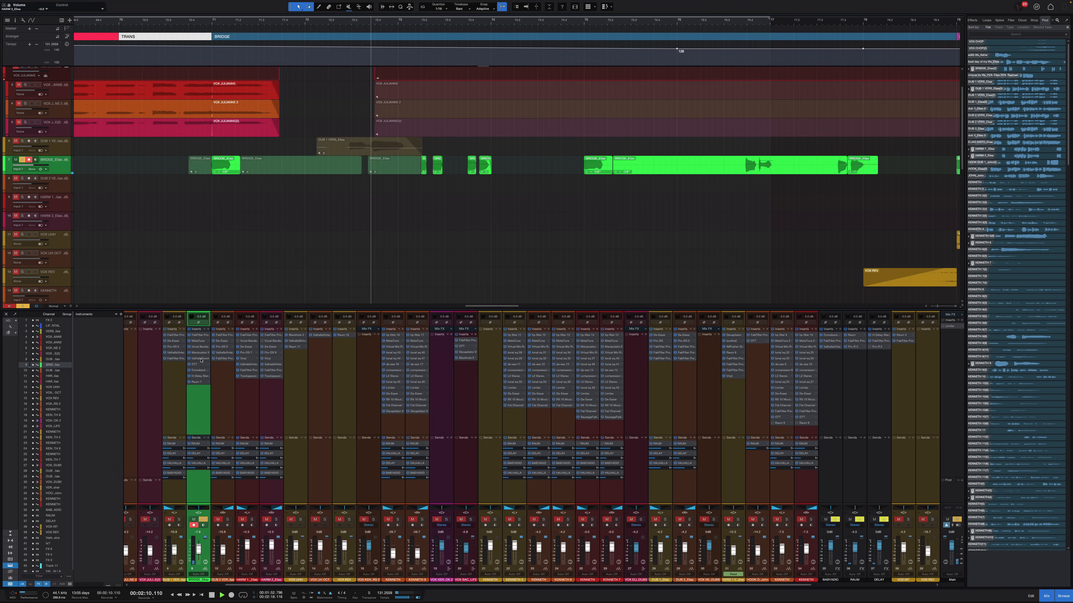
{"action": "left_click", "coordinate": [201, 346]}
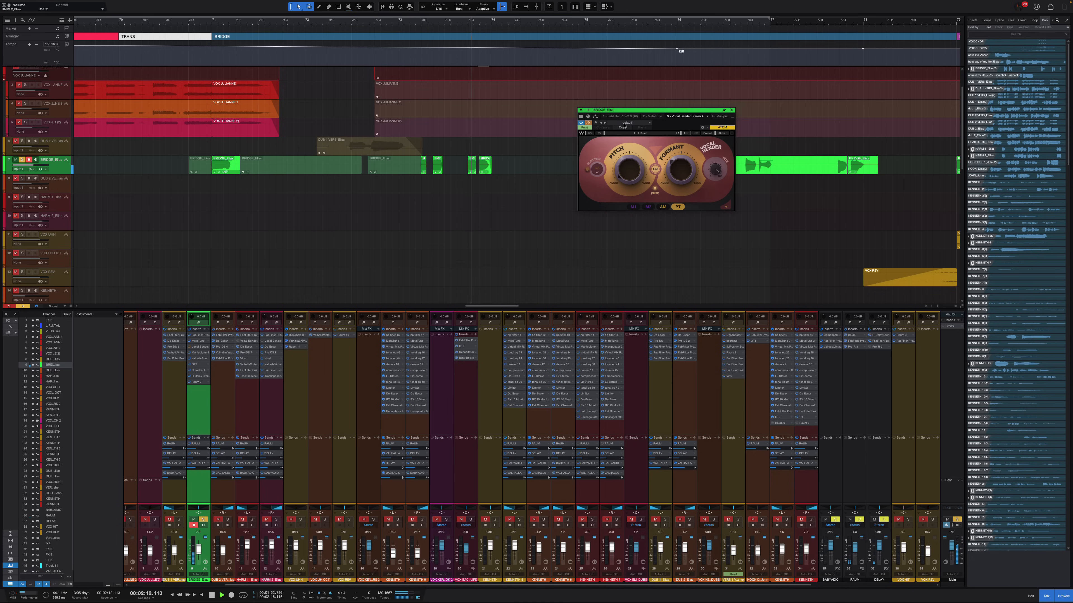
{"action": "left_click", "coordinate": [587, 123]}
{"action": "left_click_drag", "start_coordinate": [615, 110], "coordinate": [627, 177]}
{"action": "scroll", "coordinate": [522, 142], "scroll_direction": "down", "scroll_amount": 4}
{"action": "scroll", "coordinate": [547, 130], "scroll_direction": "right", "scroll_amount": 3}
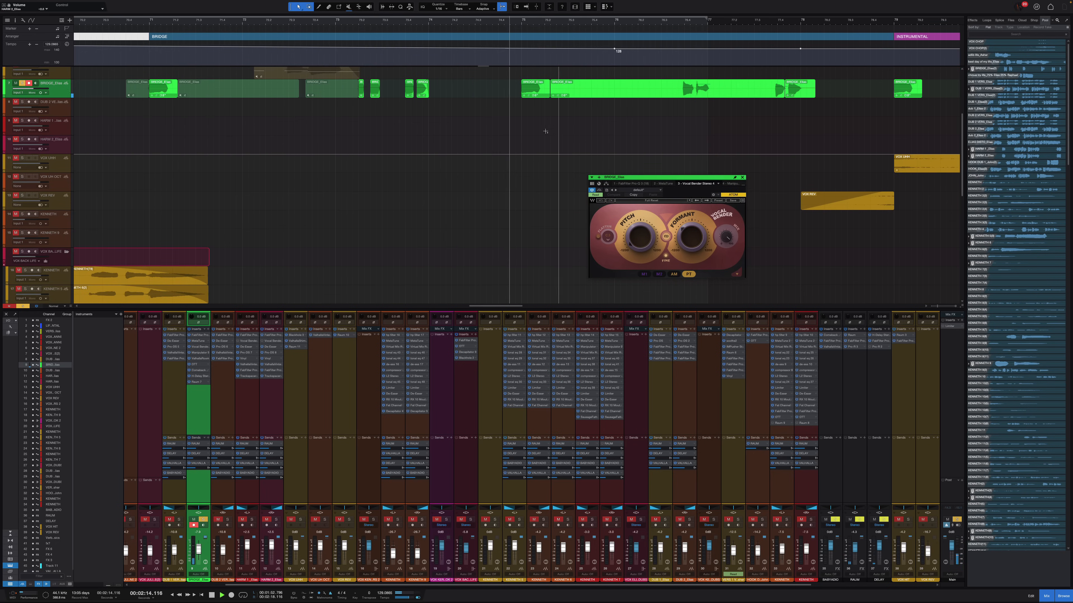
{"action": "scroll", "coordinate": [527, 129], "scroll_direction": "up", "scroll_amount": 2}
{"action": "scroll", "coordinate": [524, 130], "scroll_direction": "down", "scroll_amount": 3}
{"action": "scroll", "coordinate": [524, 130], "scroll_direction": "down", "scroll_amount": 2}
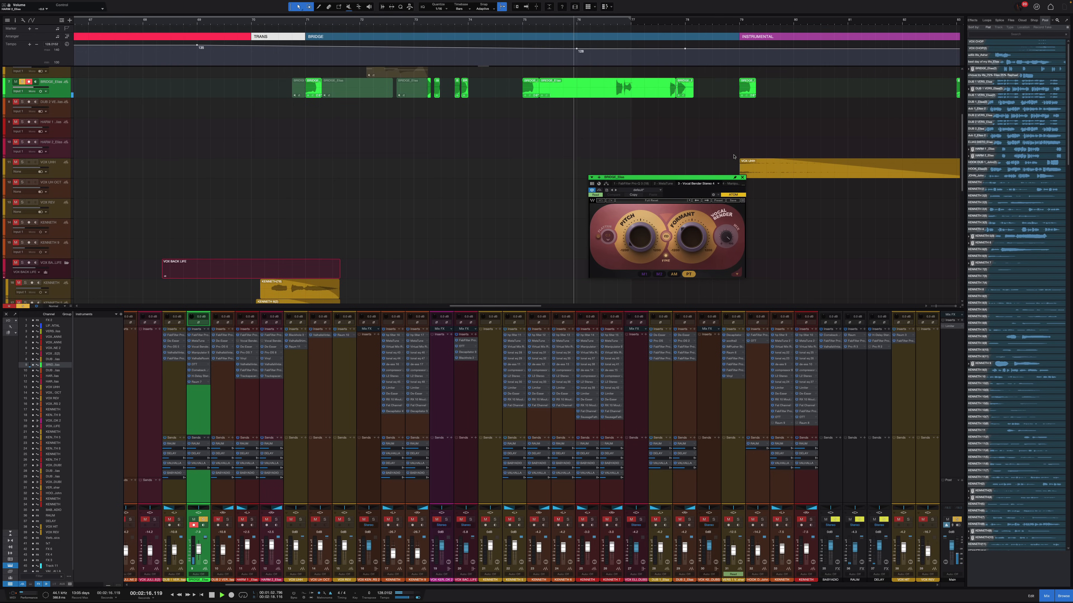
Step: Close the Vocal Bender window, follow the soloed vocal through the rest of the bridge and stop playback
{"action": "left_click", "coordinate": [742, 178]}
{"action": "scroll", "coordinate": [634, 111], "scroll_direction": "up", "scroll_amount": 1}
{"action": "scroll", "coordinate": [634, 110], "scroll_direction": "down", "scroll_amount": 3}
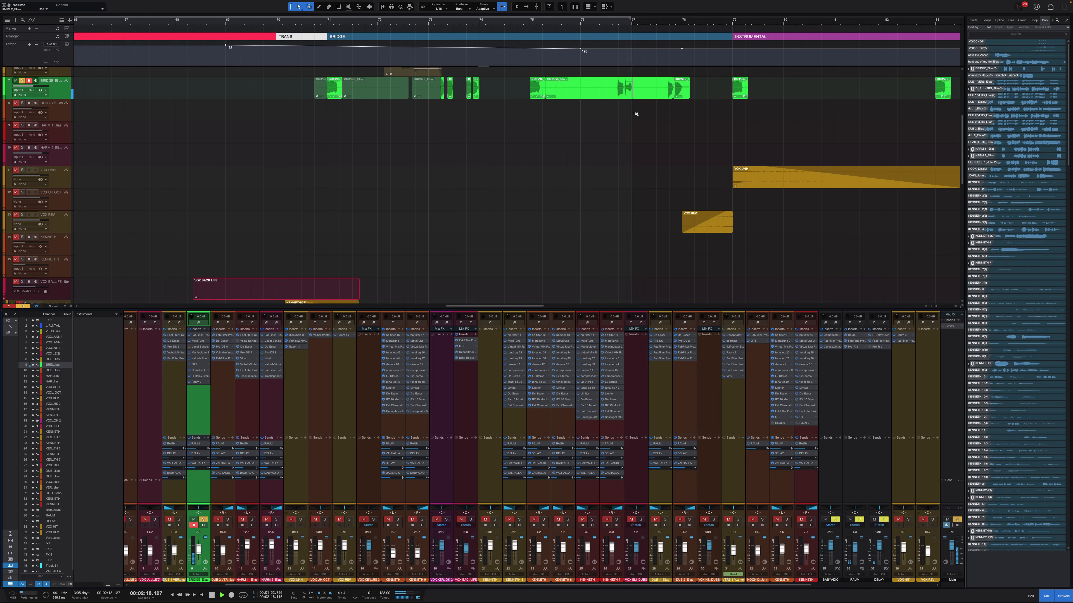
{"action": "scroll", "coordinate": [676, 106], "scroll_direction": "right", "scroll_amount": 1}
{"action": "scroll", "coordinate": [654, 106], "scroll_direction": "down", "scroll_amount": 1}
{"action": "scroll", "coordinate": [654, 106], "scroll_direction": "up", "scroll_amount": 1}
{"action": "key", "text": "space"}
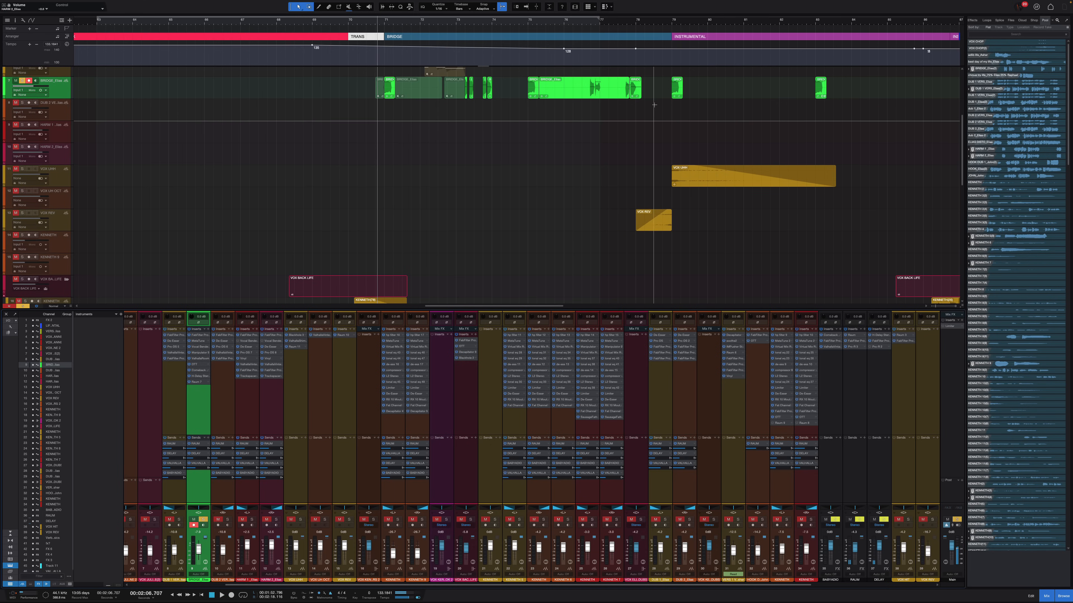
Step: Enlarge the tempo track above the vocal tracks and place the playhead at the second long phrase of the bridge
{"action": "scroll", "coordinate": [653, 114], "scroll_direction": "down", "scroll_amount": 1}
{"action": "scroll", "coordinate": [570, 126], "scroll_direction": "up", "scroll_amount": 3}
{"action": "scroll", "coordinate": [553, 141], "scroll_direction": "up", "scroll_amount": 3}
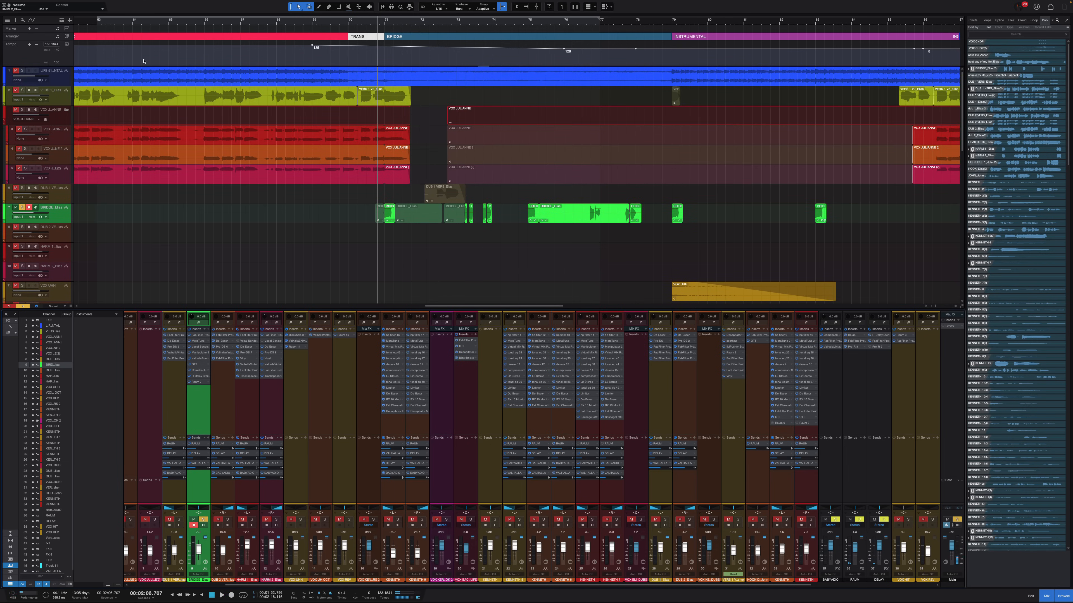
{"action": "left_click_drag", "start_coordinate": [56, 65], "coordinate": [56, 115]}
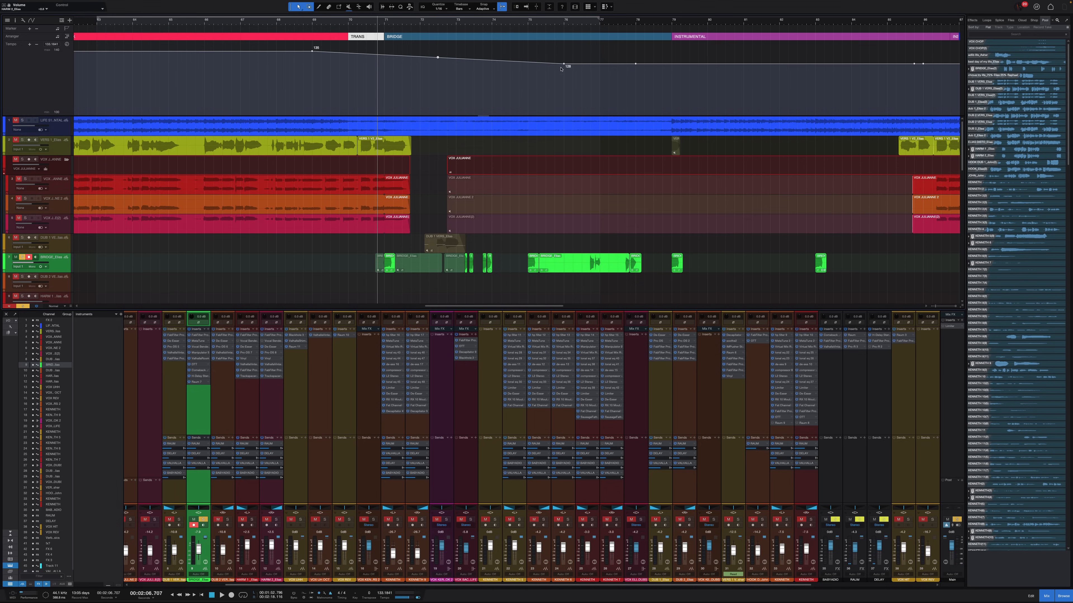
{"action": "left_click", "coordinate": [530, 25]}
{"action": "scroll", "coordinate": [544, 85], "scroll_direction": "up", "scroll_amount": 2}
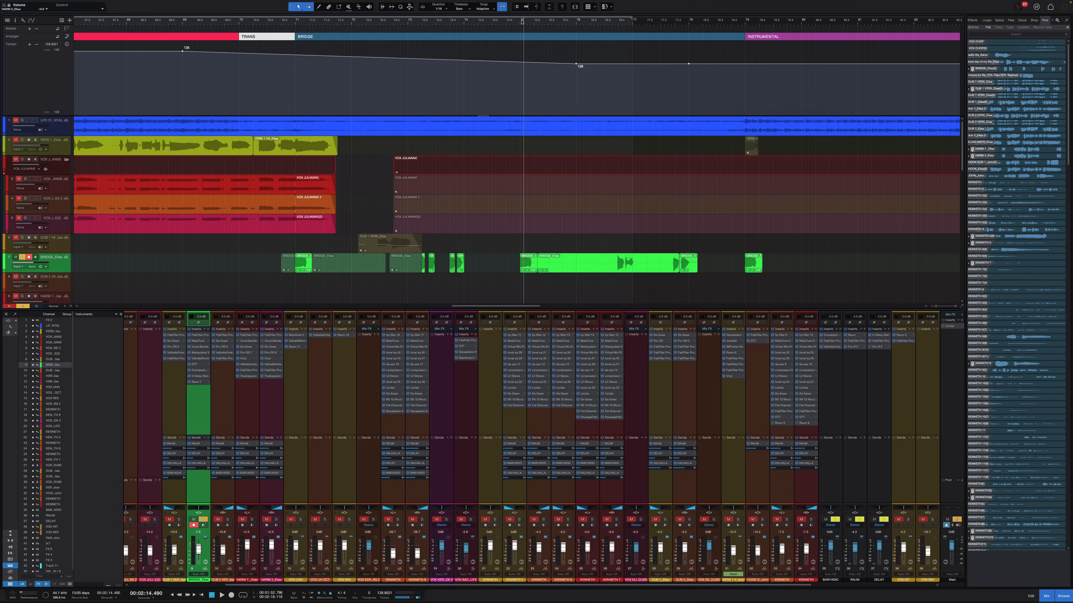
{"action": "scroll", "coordinate": [573, 62], "scroll_direction": "up", "scroll_amount": 2}
{"action": "scroll", "coordinate": [573, 62], "scroll_direction": "down", "scroll_amount": 3}
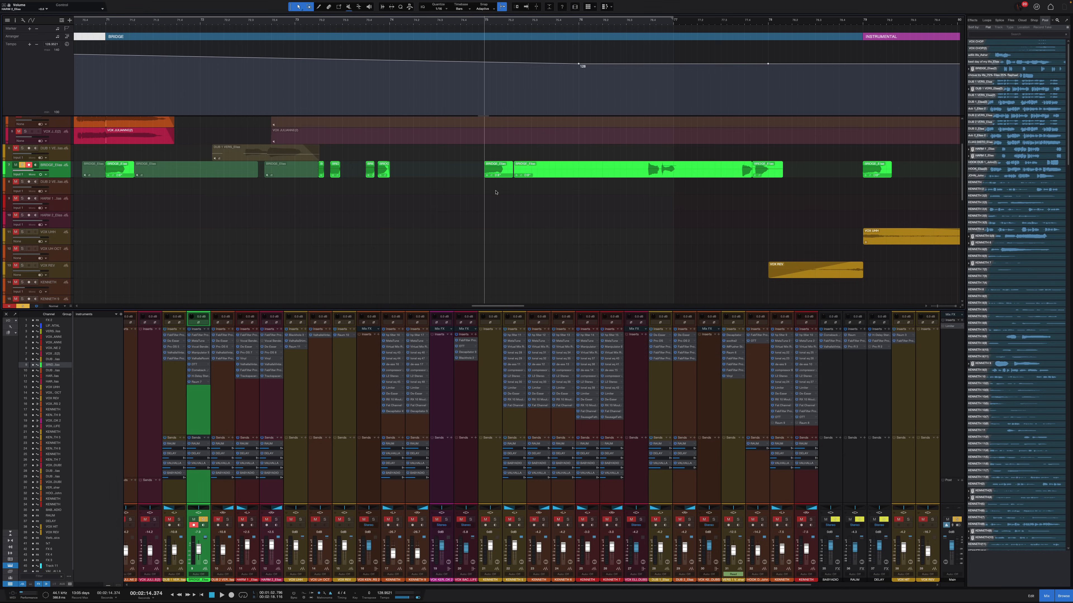
Step: Open all the BRIDGE vocal clips in Melodyne and select every note
{"action": "key", "text": "shift+w"}
{"action": "scroll", "coordinate": [416, 211], "scroll_direction": "down", "scroll_amount": 2}
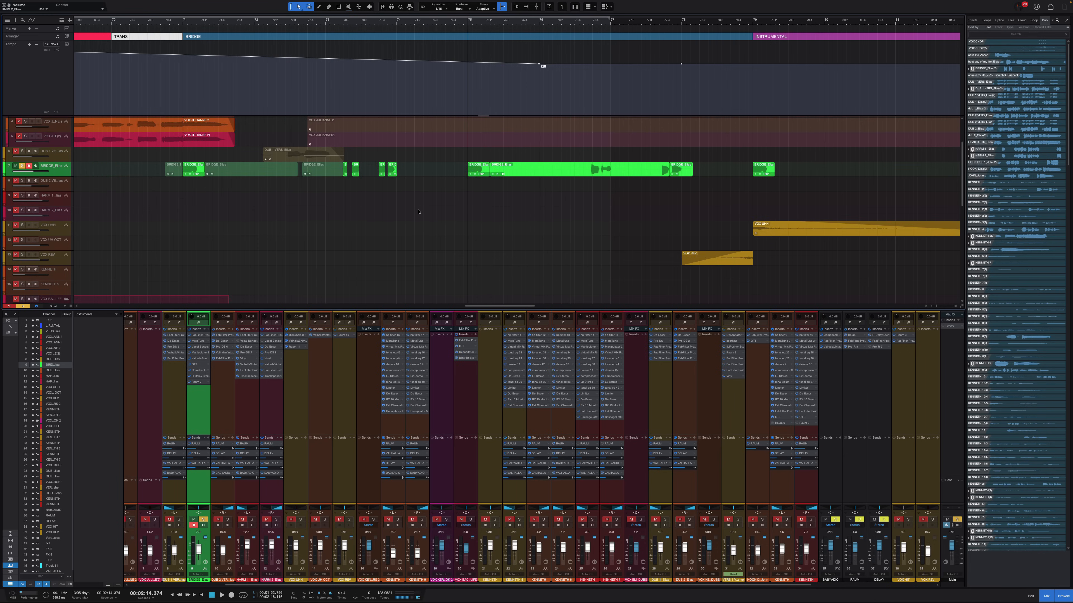
{"action": "key", "text": "shift+e"}
{"action": "mouse_move", "coordinate": [789, 173]}
{"action": "left_mouse_down"}
{"action": "mouse_move", "coordinate": [174, 168]}
{"action": "mouse_move", "coordinate": [184, 164]}
{"action": "left_mouse_up"}
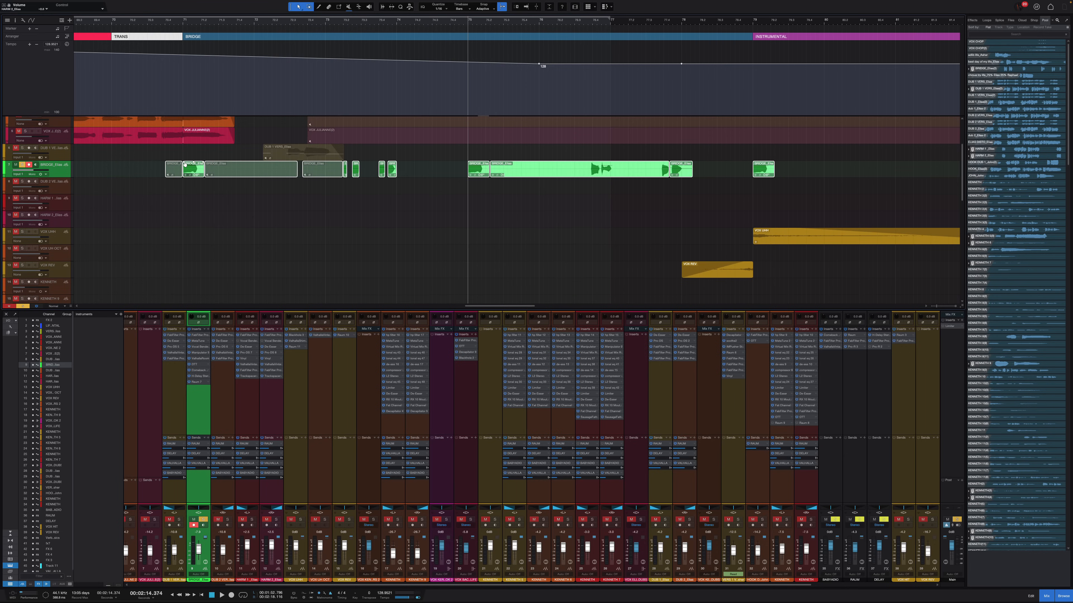
{"action": "double_click", "coordinate": [261, 170]}
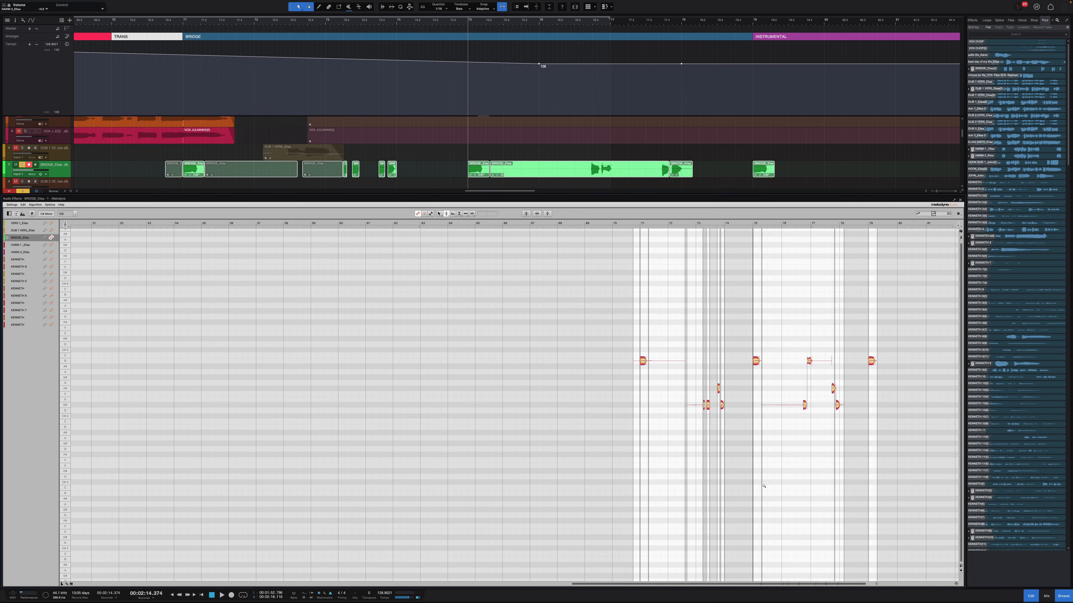
{"action": "left_click_drag", "start_coordinate": [884, 300], "coordinate": [366, 441]}
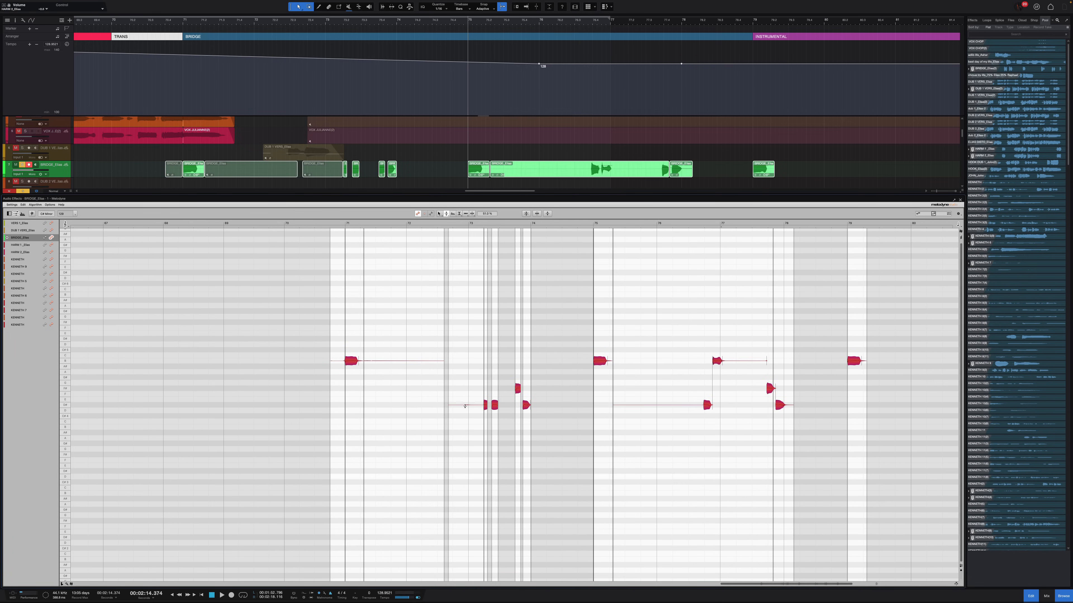
Step: Switch to Melodyne's Formant tool to show the formant shifts of the bridge notes and deselect the notes
{"action": "right_click", "coordinate": [594, 385]}
{"action": "left_click", "coordinate": [610, 379]}
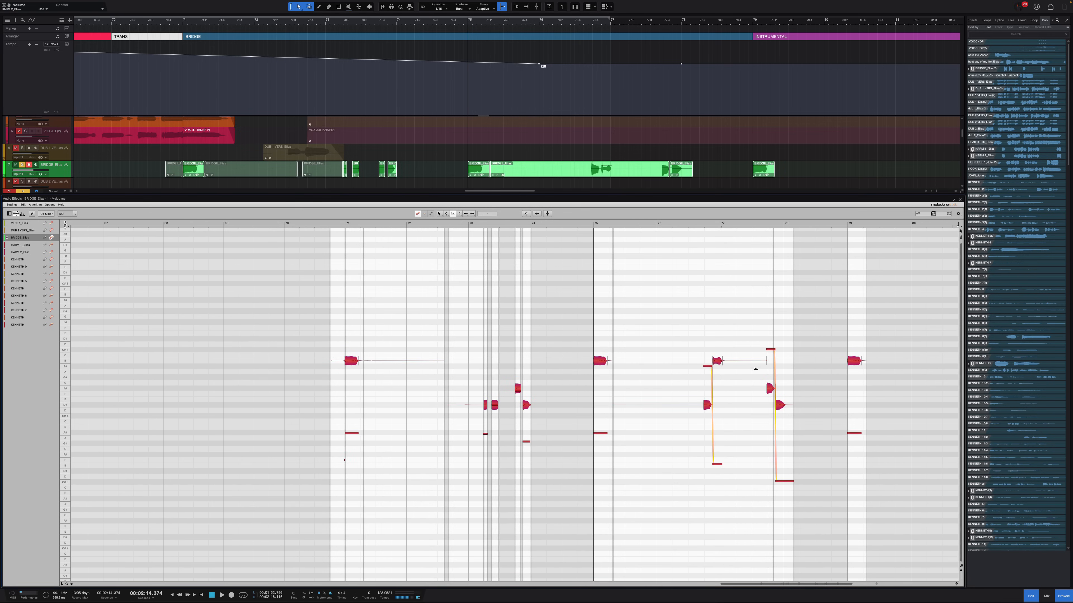
{"action": "left_click", "coordinate": [414, 336]}
Step: Play the bridge from its start with the full mix, raise the BRIDGE track's volume and stop playback
{"action": "left_click", "coordinate": [183, 22]}
{"action": "key", "text": "space"}
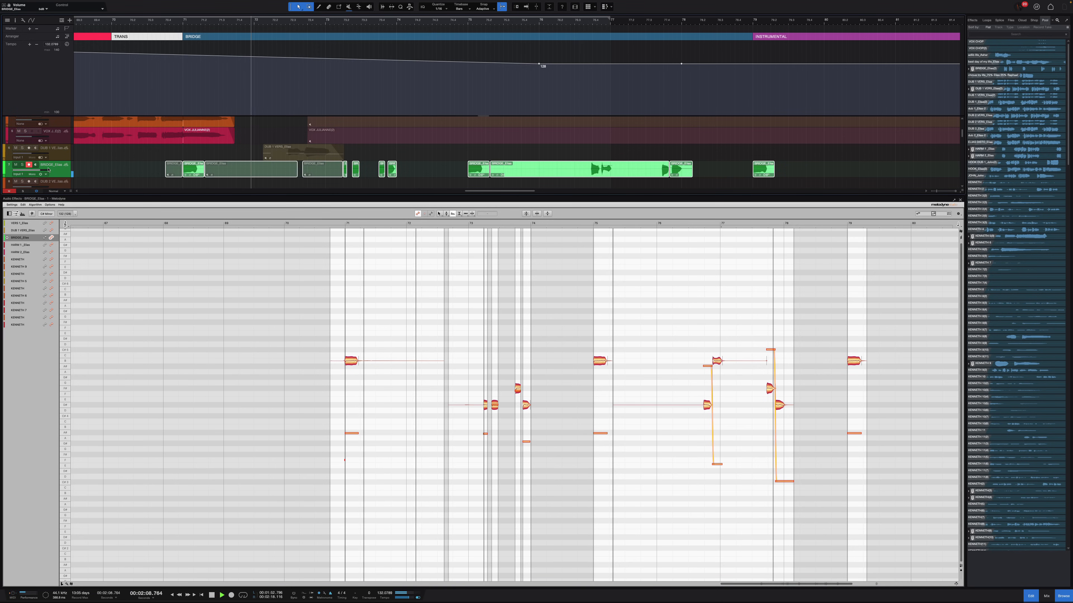
{"action": "left_click_drag", "start_coordinate": [48, 171], "coordinate": [53, 171]}
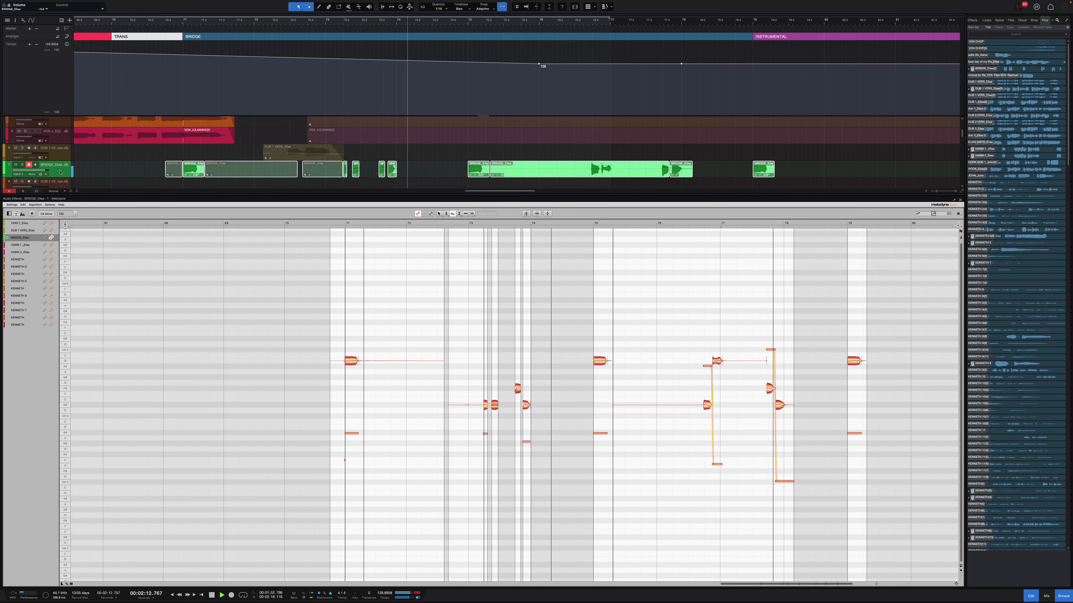
{"action": "key", "text": "space"}
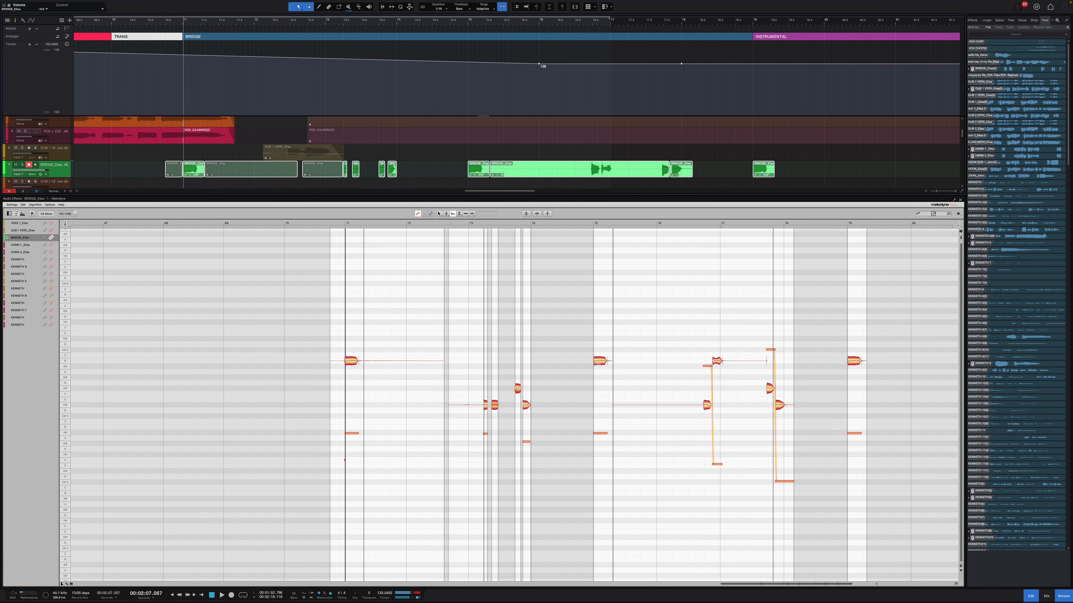
Step: Compare the notes' pitches and formants with the Pitch and Formant tools, and return from Melodyne to the mixer
{"action": "right_click", "coordinate": [579, 332]}
{"action": "left_click", "coordinate": [593, 364]}
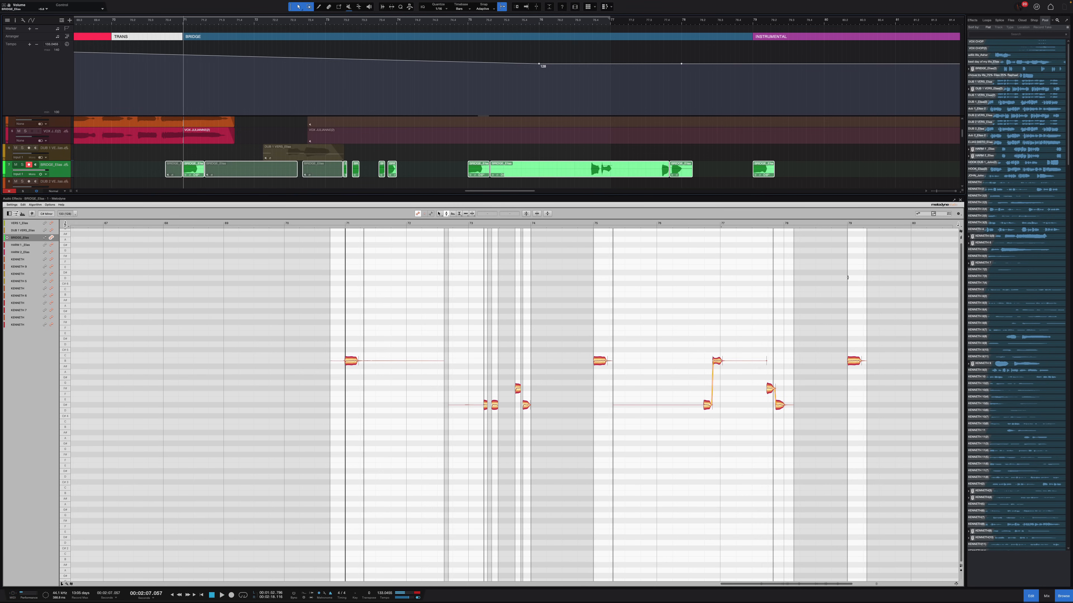
{"action": "right_click", "coordinate": [777, 322]}
{"action": "left_click", "coordinate": [794, 354]}
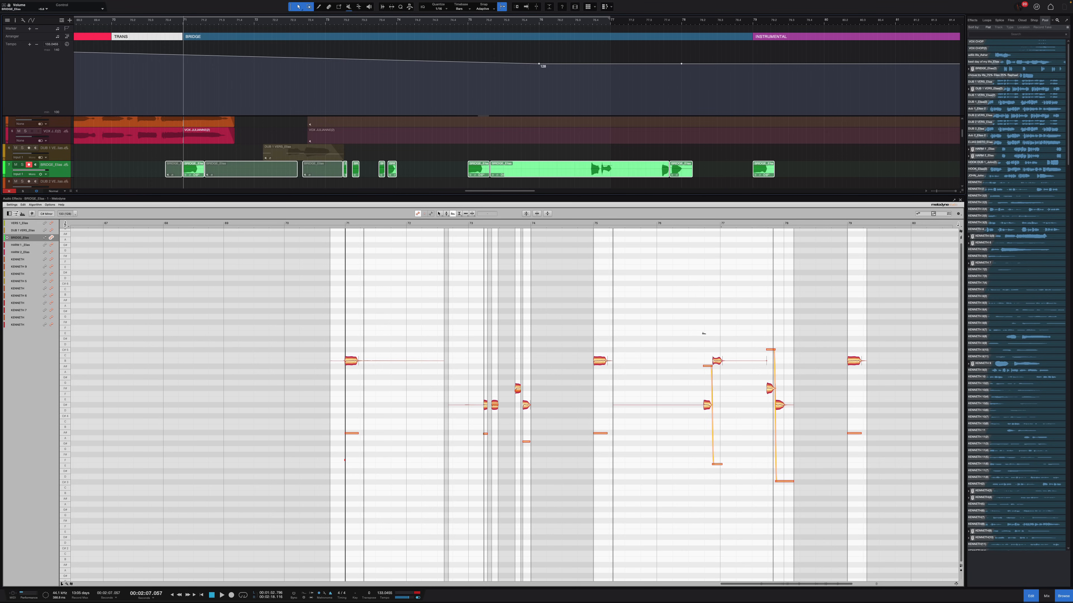
{"action": "left_click", "coordinate": [959, 201]}
{"action": "key", "text": "F3"}
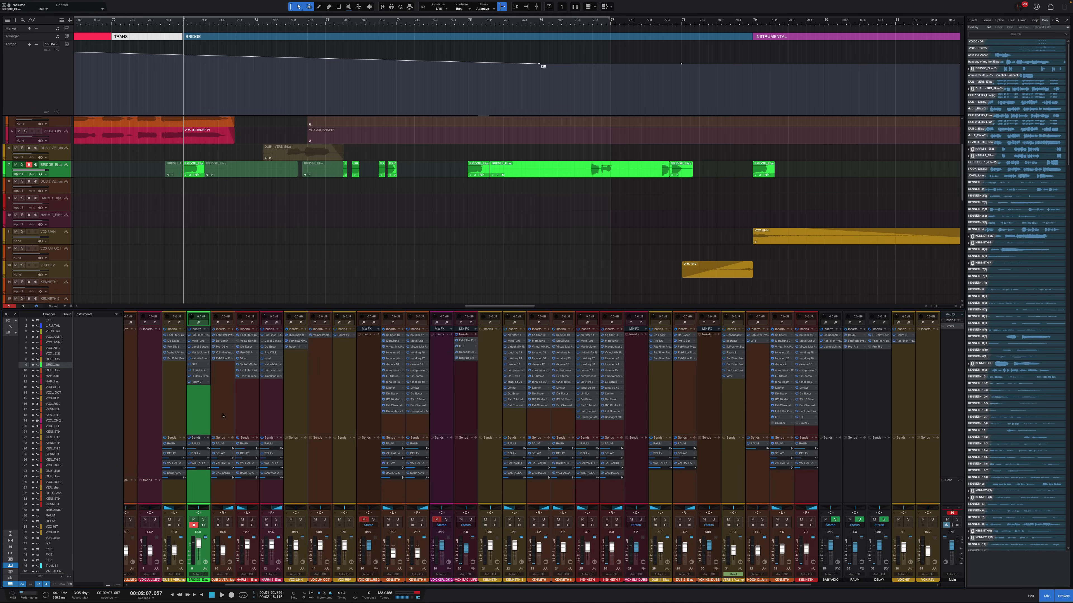
Step: Show the BRIDGE track's Vocal Bender, Manipulator and Comeback Kid inserts in turn, look over the arrangement and close the plugin window
{"action": "scroll", "coordinate": [223, 415], "scroll_direction": "left", "scroll_amount": 2}
{"action": "left_click", "coordinate": [246, 348]}
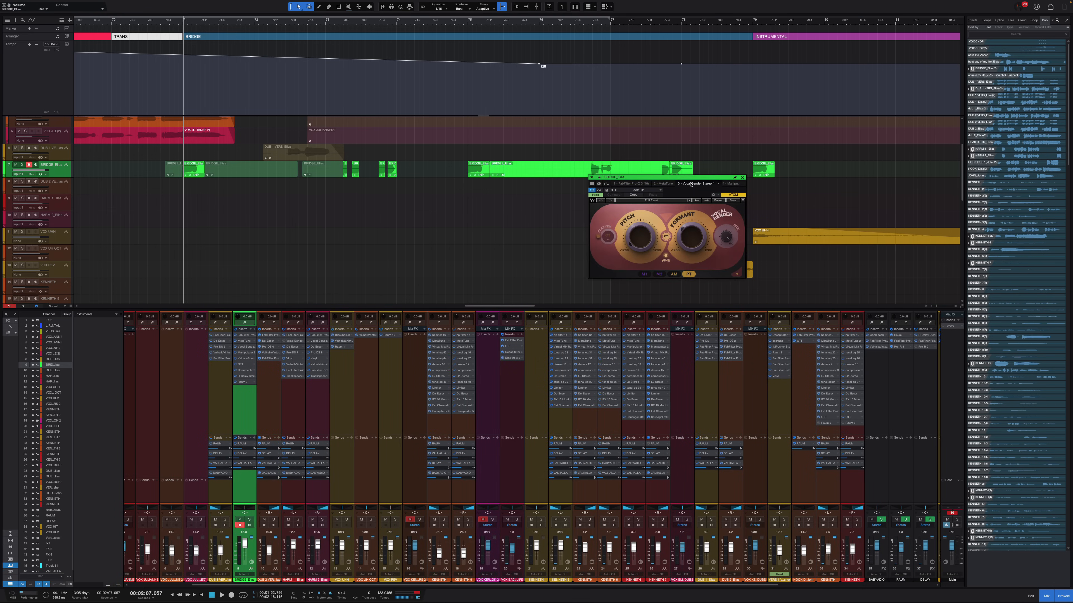
{"action": "left_click_drag", "start_coordinate": [686, 180], "coordinate": [705, 178]}
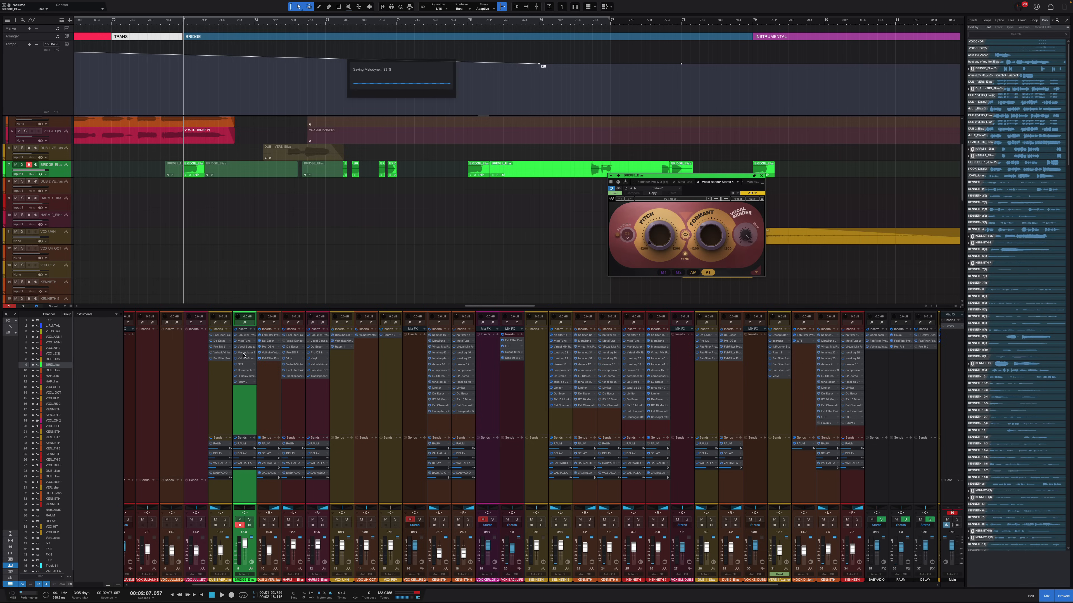
{"action": "left_click", "coordinate": [245, 354]}
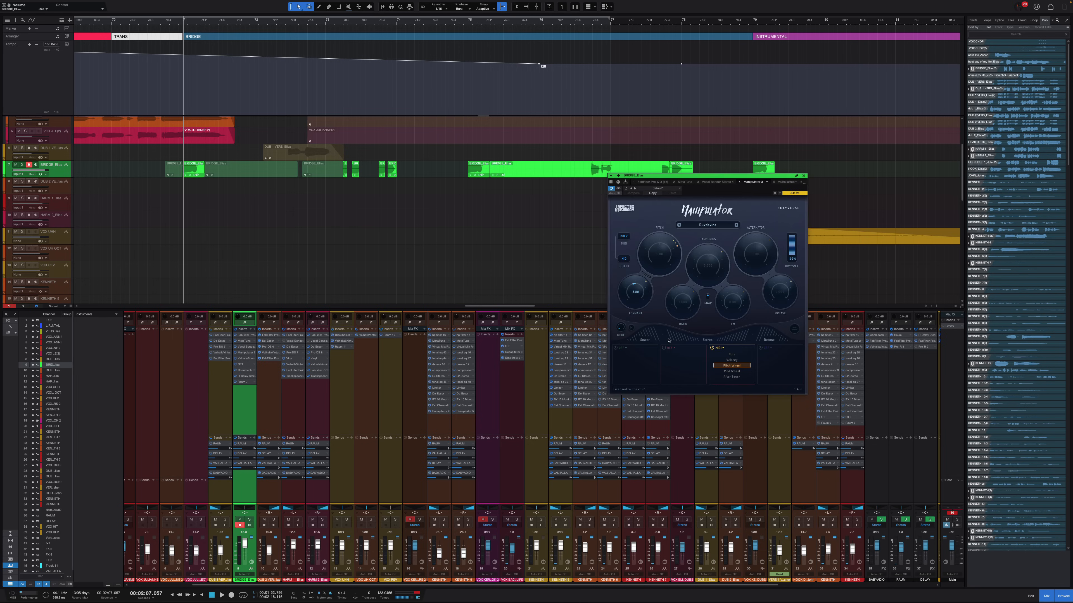
{"action": "left_click", "coordinate": [246, 370]}
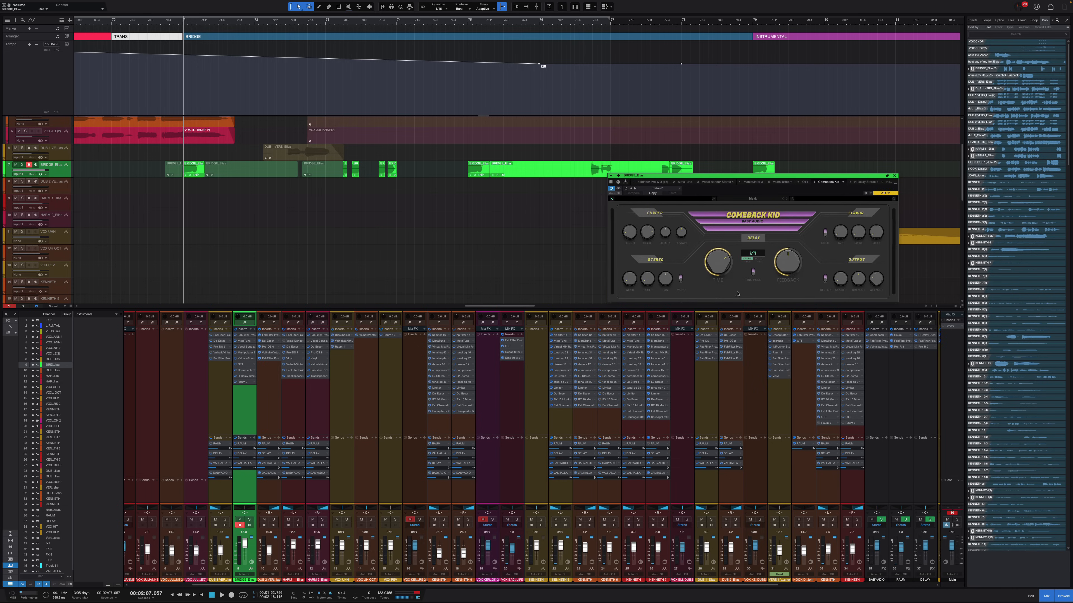
{"action": "left_click_drag", "start_coordinate": [770, 178], "coordinate": [610, 236]}
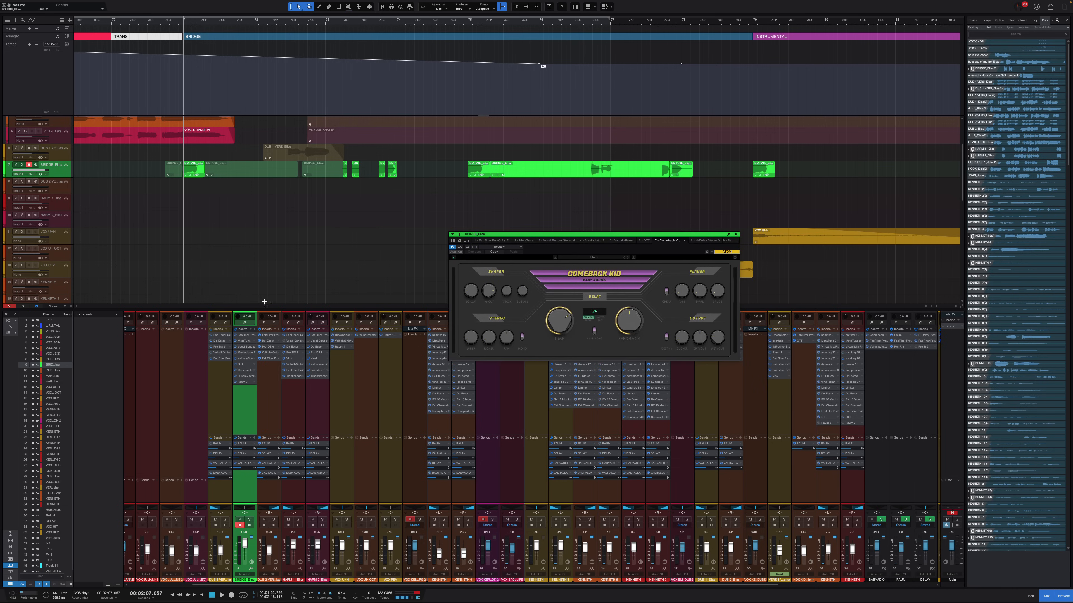
{"action": "scroll", "coordinate": [268, 182], "scroll_direction": "up", "scroll_amount": 4}
{"action": "scroll", "coordinate": [271, 186], "scroll_direction": "down", "scroll_amount": 10}
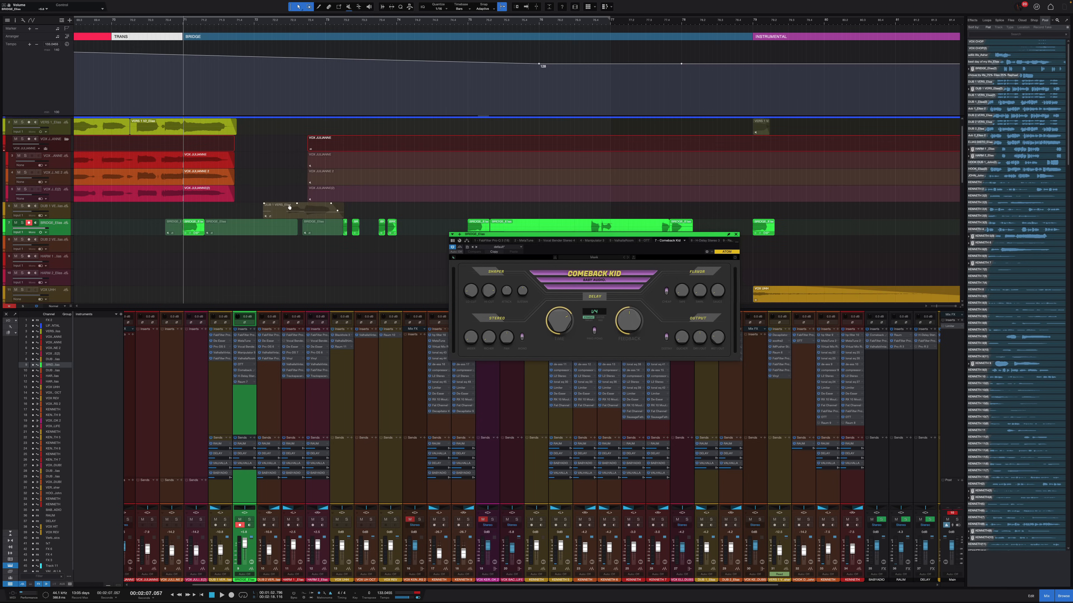
{"action": "scroll", "coordinate": [297, 217], "scroll_direction": "up", "scroll_amount": 8}
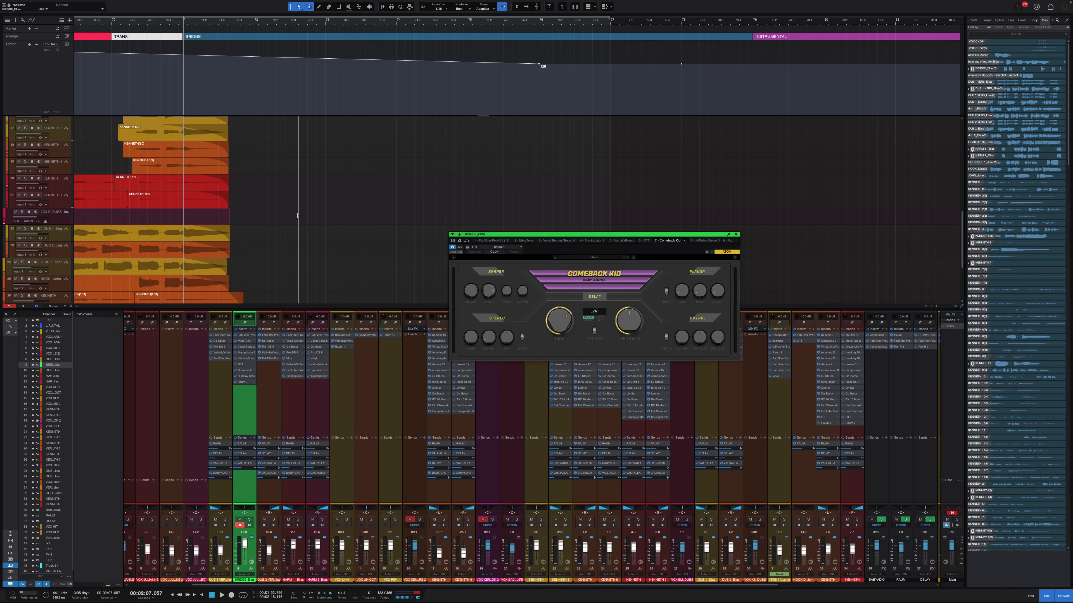
{"action": "left_click", "coordinate": [736, 235]}
Step: Inspect the properties of several individual BRIDGE vocal clips, dismiss them and select all the clips across the bridge
{"action": "right_click", "coordinate": [634, 129]}
{"action": "left_click", "coordinate": [737, 161]}
{"action": "right_click", "coordinate": [692, 137]}
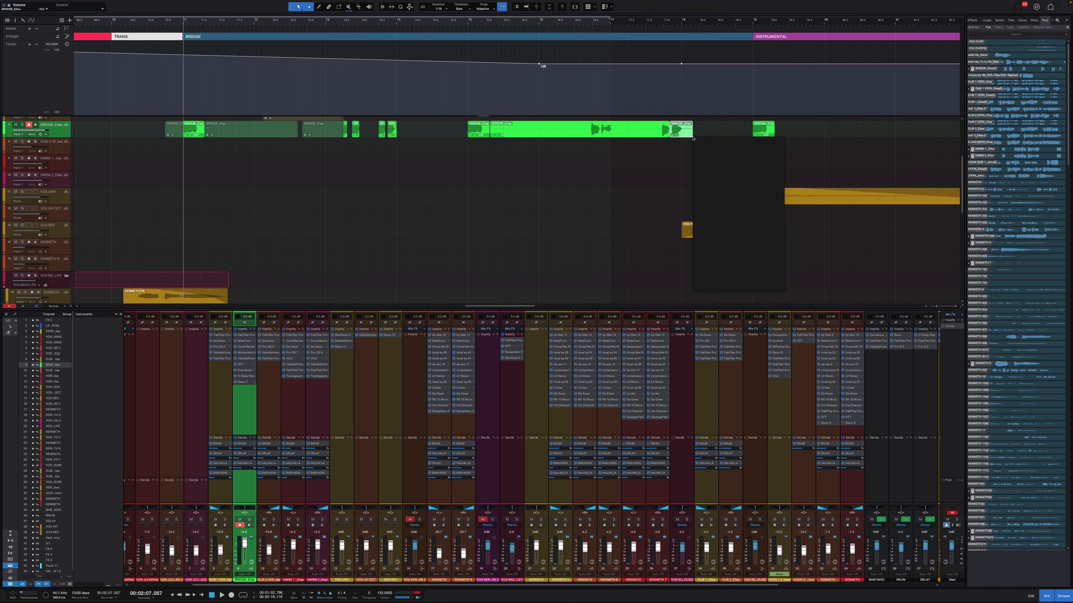
{"action": "key", "text": "Escape"}
{"action": "left_click", "coordinate": [390, 131]}
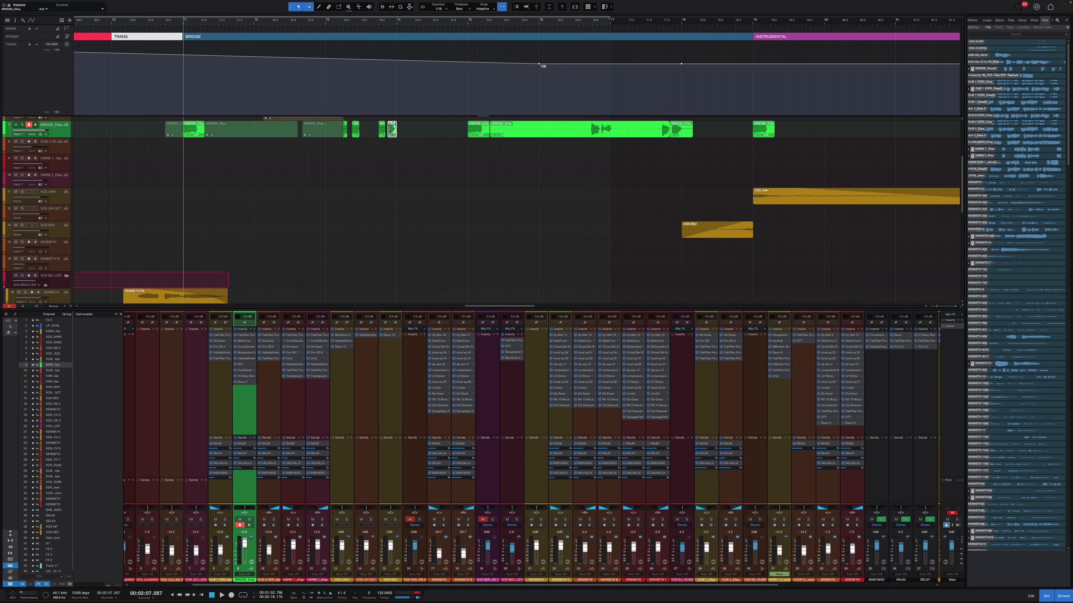
{"action": "right_click", "coordinate": [377, 131]}
{"action": "key", "text": "Escape"}
{"action": "right_click", "coordinate": [355, 131]}
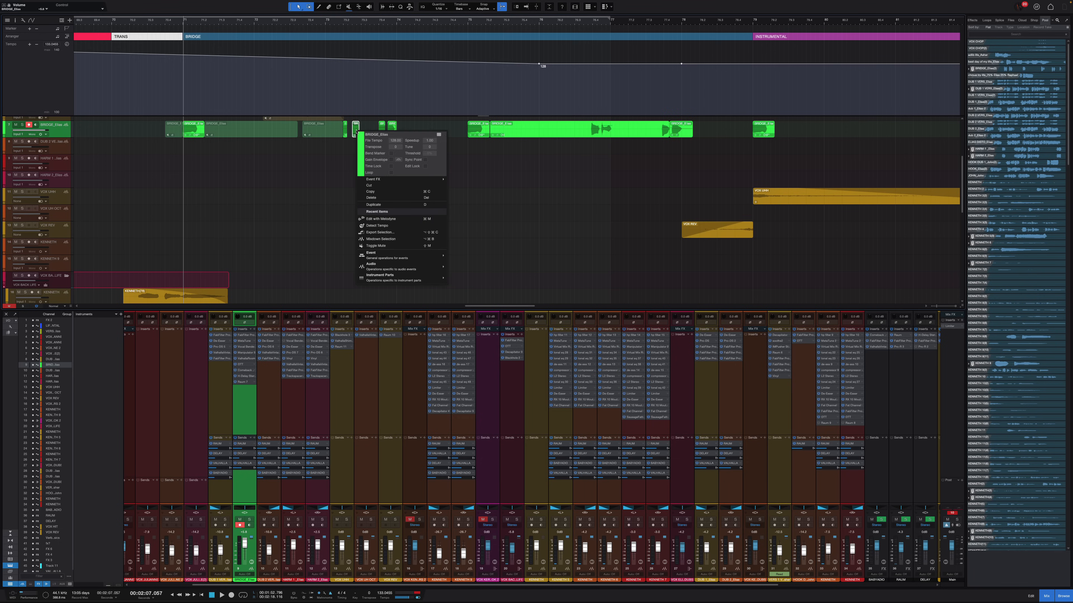
{"action": "key", "text": "Escape"}
{"action": "right_click", "coordinate": [197, 133]}
{"action": "key", "text": "Escape"}
{"action": "left_click_drag", "start_coordinate": [121, 130], "coordinate": [840, 133]}
Step: Select the VOX UHH and VOX REV clips around the instrumental's start, solo the VOX UHH, VOX UH OCT and VOX REV tracks and start playback
{"action": "scroll", "coordinate": [644, 192], "scroll_direction": "up", "scroll_amount": 5}
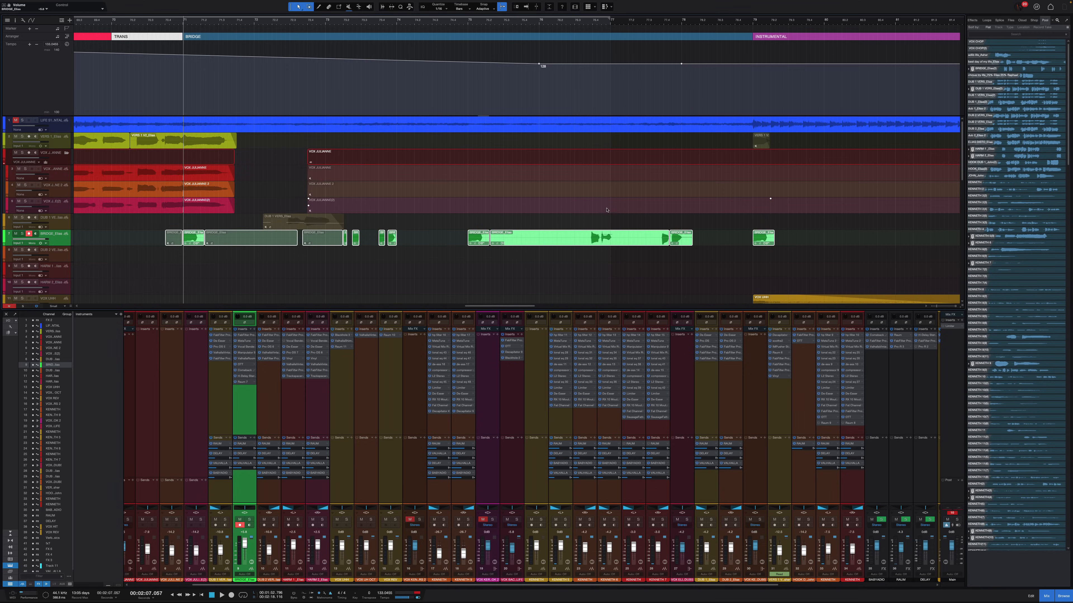
{"action": "scroll", "coordinate": [606, 210], "scroll_direction": "down", "scroll_amount": 3}
{"action": "scroll", "coordinate": [682, 205], "scroll_direction": "right", "scroll_amount": 4}
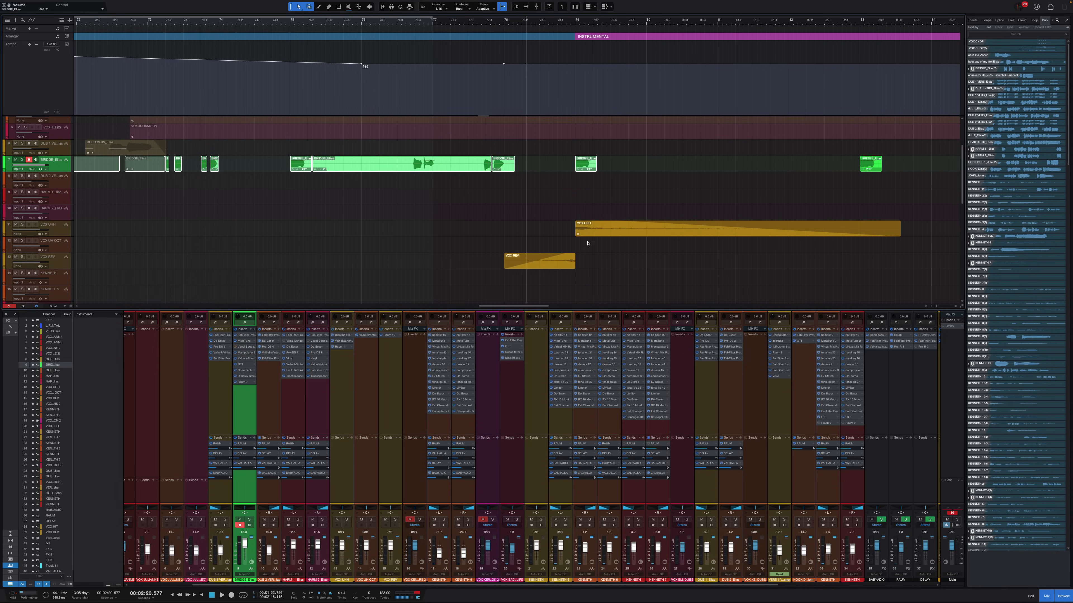
{"action": "left_click_drag", "start_coordinate": [557, 235], "coordinate": [602, 259]}
{"action": "key", "text": "shift+e"}
{"action": "scroll", "coordinate": [603, 259], "scroll_direction": "right", "scroll_amount": 2}
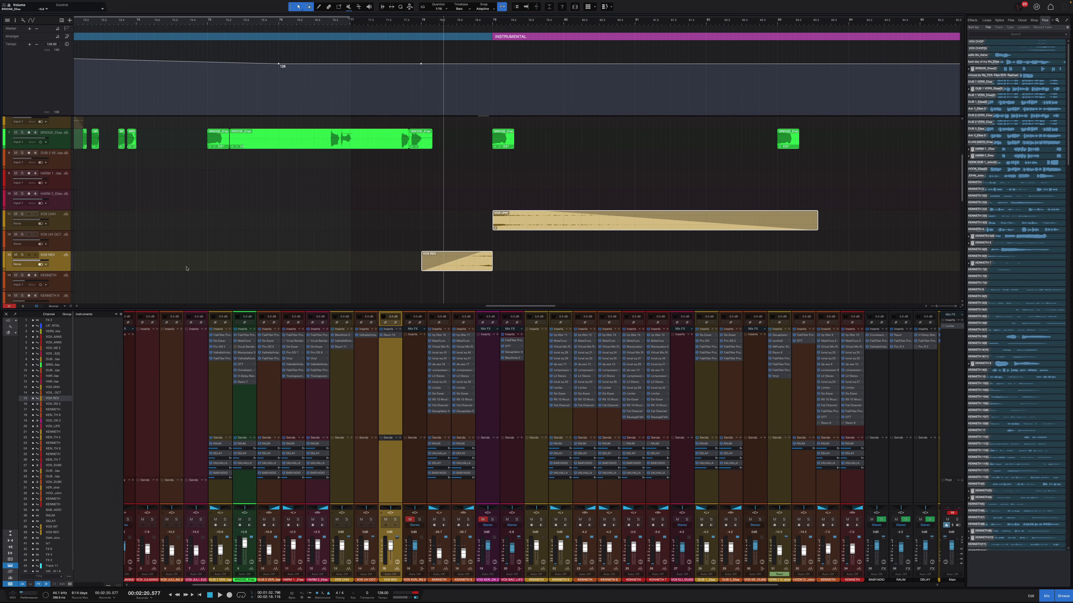
{"action": "left_click", "coordinate": [69, 221], "text": "shift"}
{"action": "key", "text": "s"}
{"action": "scroll", "coordinate": [340, 224], "scroll_direction": "right", "scroll_amount": 3}
{"action": "key", "text": "shift+w"}
{"action": "key", "text": "space"}
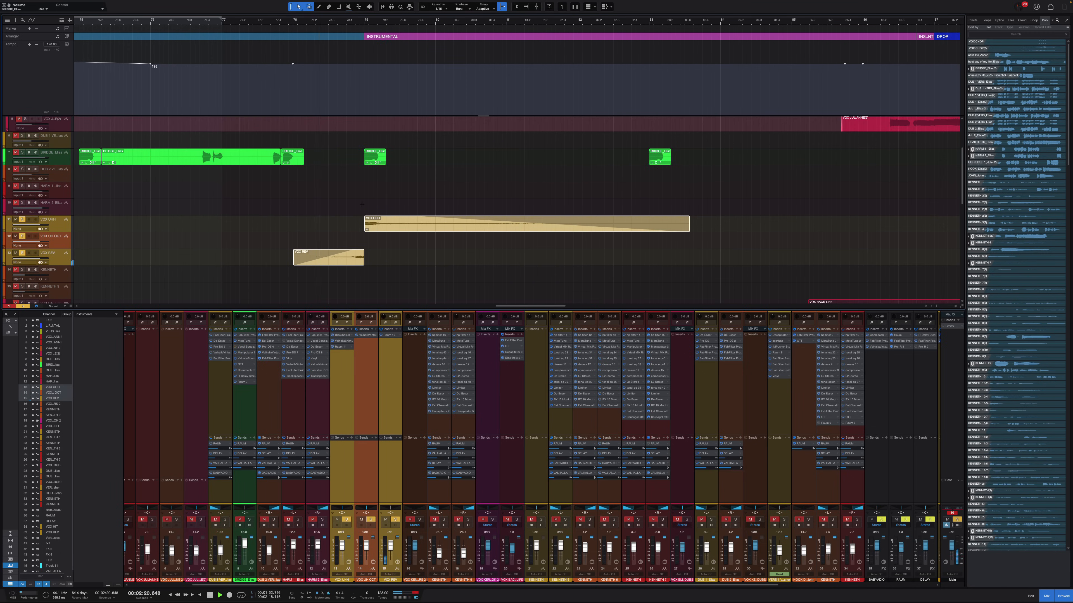
Step: Raise the volume of the soloed VOX UHH, VOX UH OCT and VOX REV tracks, select the VOX UHH clip and stop playback
{"action": "key", "text": "shift+e"}
{"action": "left_click_drag", "start_coordinate": [41, 223], "coordinate": [50, 224]}
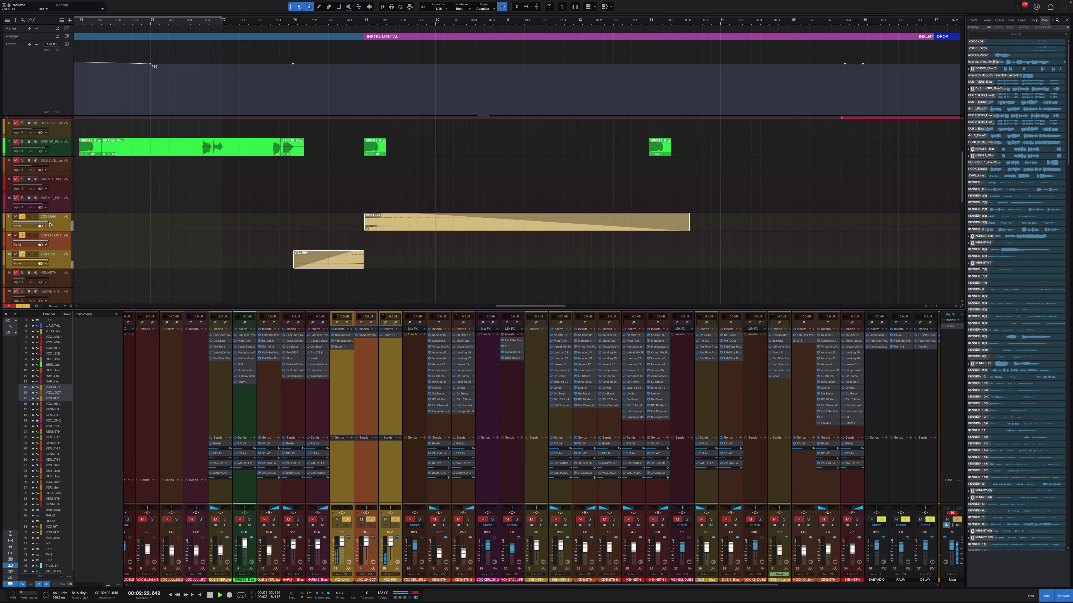
{"action": "left_click", "coordinate": [292, 232]}
{"action": "scroll", "coordinate": [292, 233], "scroll_direction": "down", "scroll_amount": 1}
{"action": "left_click_drag", "start_coordinate": [332, 226], "coordinate": [466, 222]}
{"action": "key", "text": "space"}
Step: Open the Blackhole reverb on the VOX UHH track, move its window aside and place the playhead at the INSTRUMENTAL section's start
{"action": "double_click", "coordinate": [343, 335]}
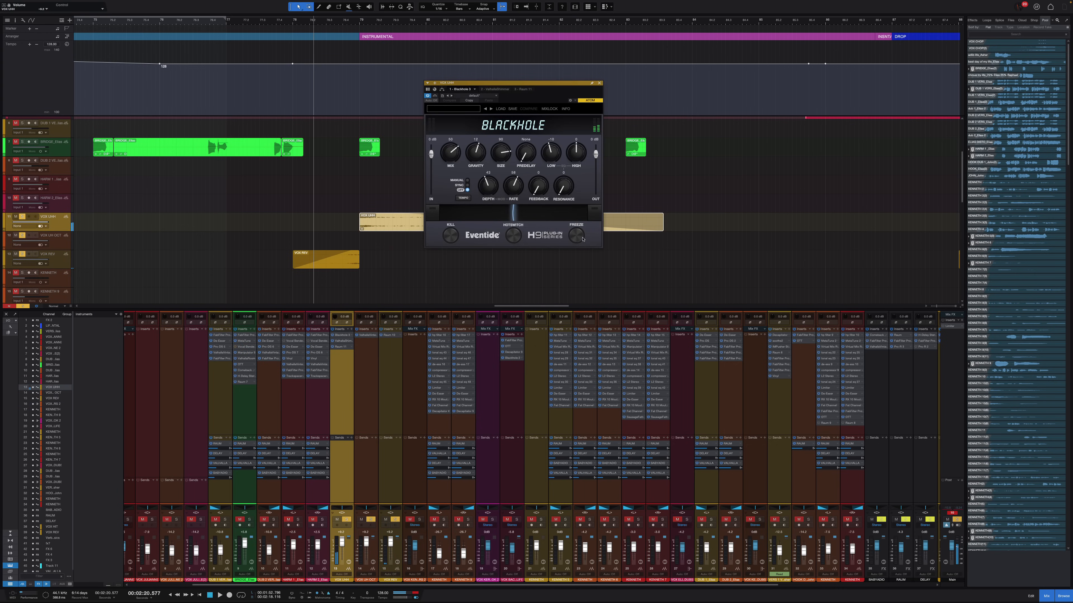
{"action": "left_click_drag", "start_coordinate": [512, 85], "coordinate": [754, 65]}
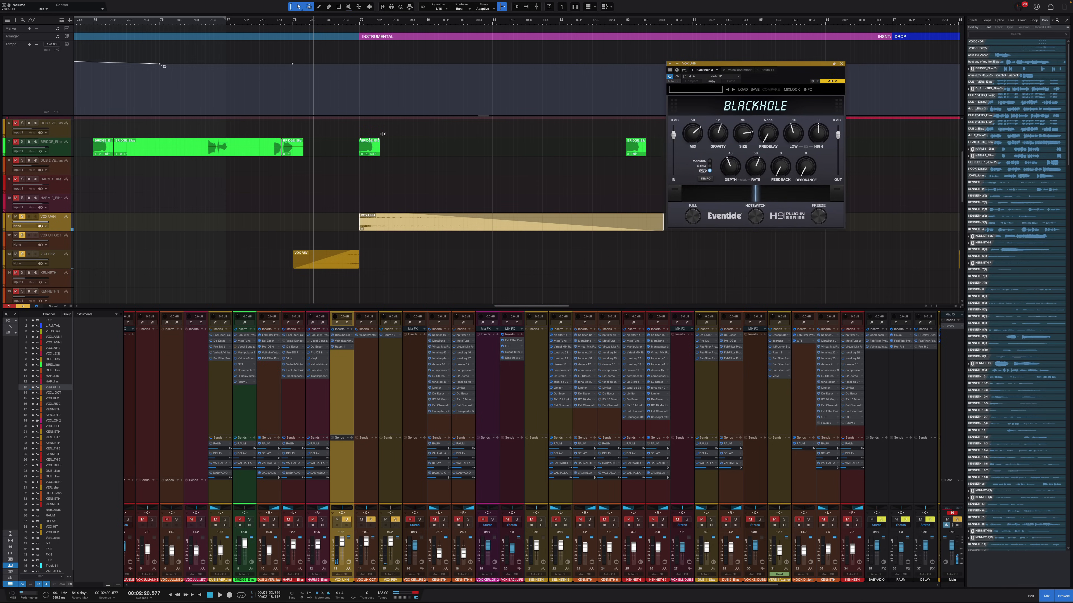
{"action": "key", "text": "shift+e"}
{"action": "key", "text": "shift+e"}
{"action": "key", "text": "shift+e"}
{"action": "left_click", "coordinate": [359, 23]}
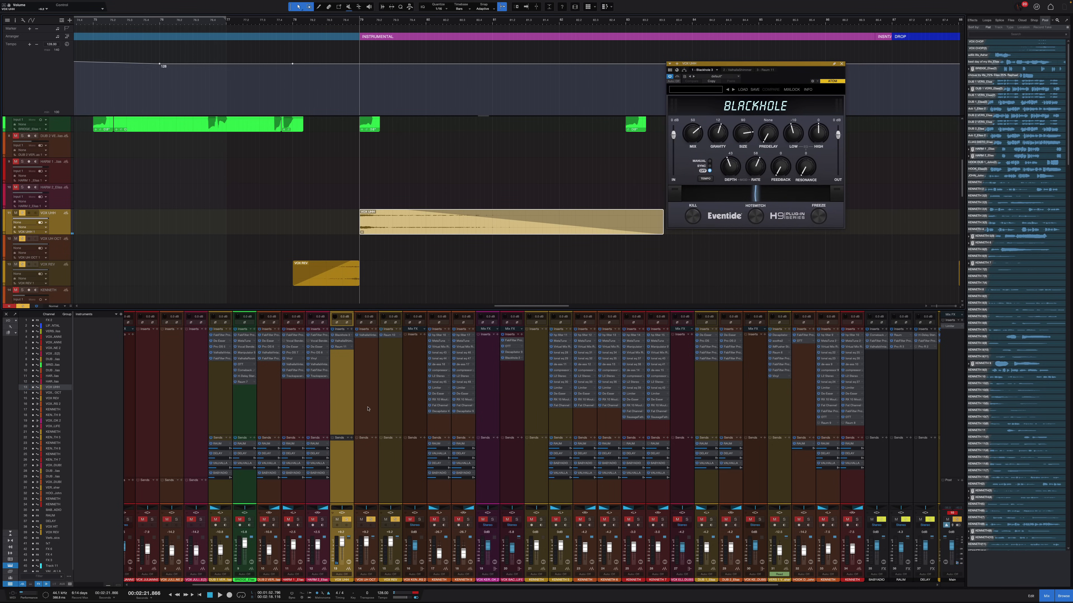
Step: Play the soloed vocal effects, engage Blackhole's Freeze, adjust its Size and Predelay, release Freeze and stop playback
{"action": "key", "text": "space"}
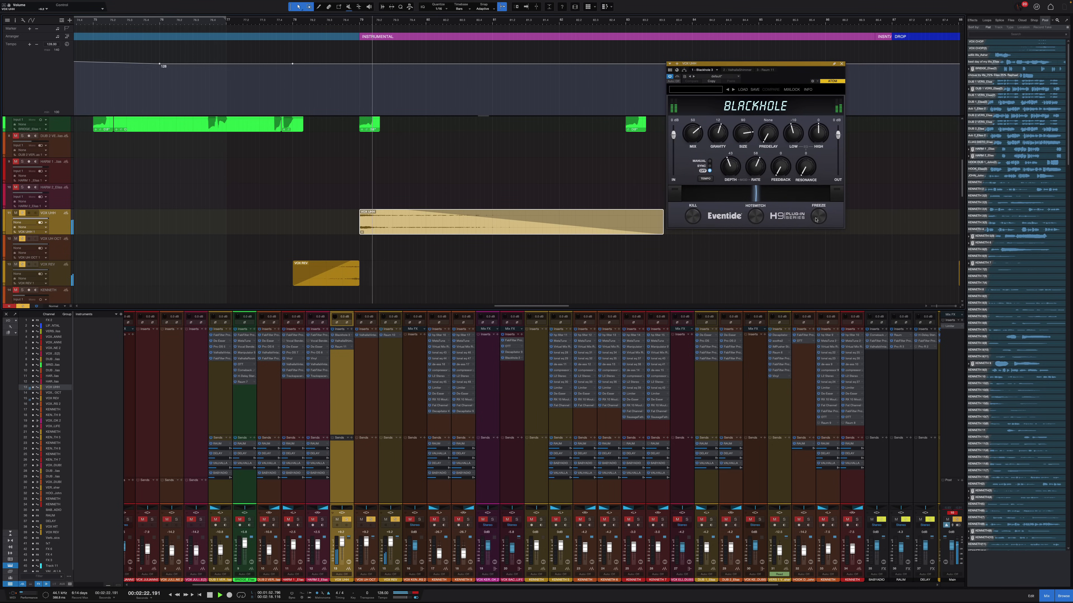
{"action": "left_click", "coordinate": [817, 217]}
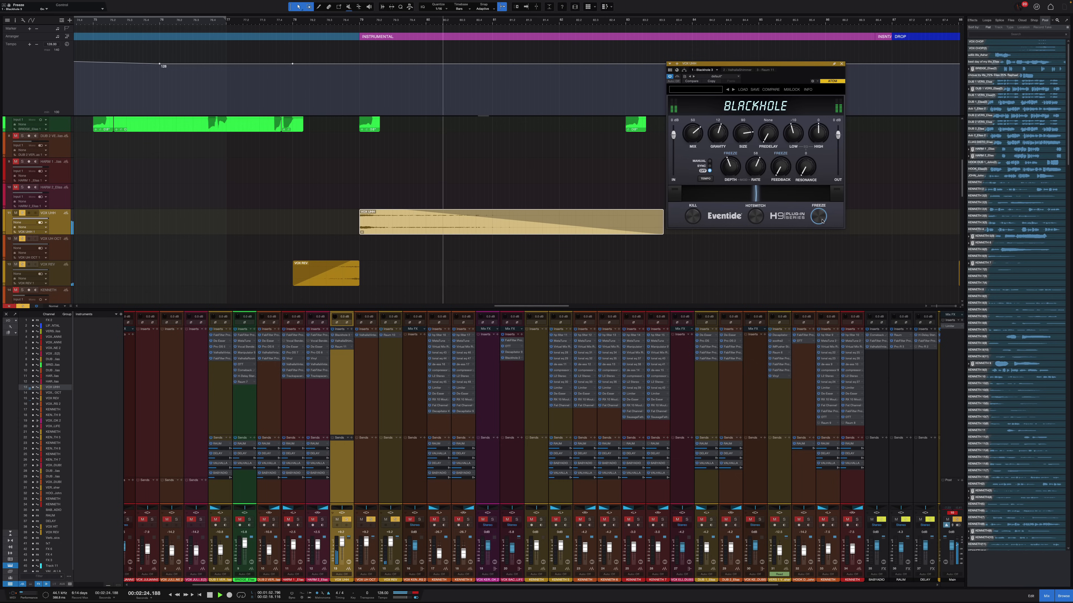
{"action": "left_click_drag", "start_coordinate": [692, 134], "coordinate": [794, 129]}
{"action": "left_click", "coordinate": [819, 218]}
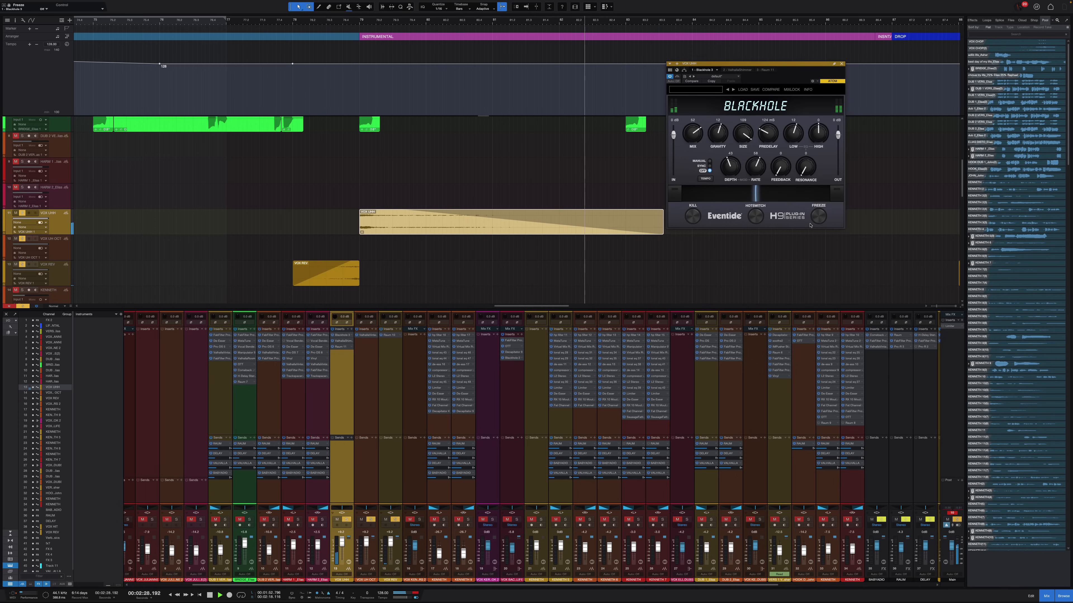
{"action": "key", "text": "space"}
{"action": "scroll", "coordinate": [330, 228], "scroll_direction": "down", "scroll_amount": 1}
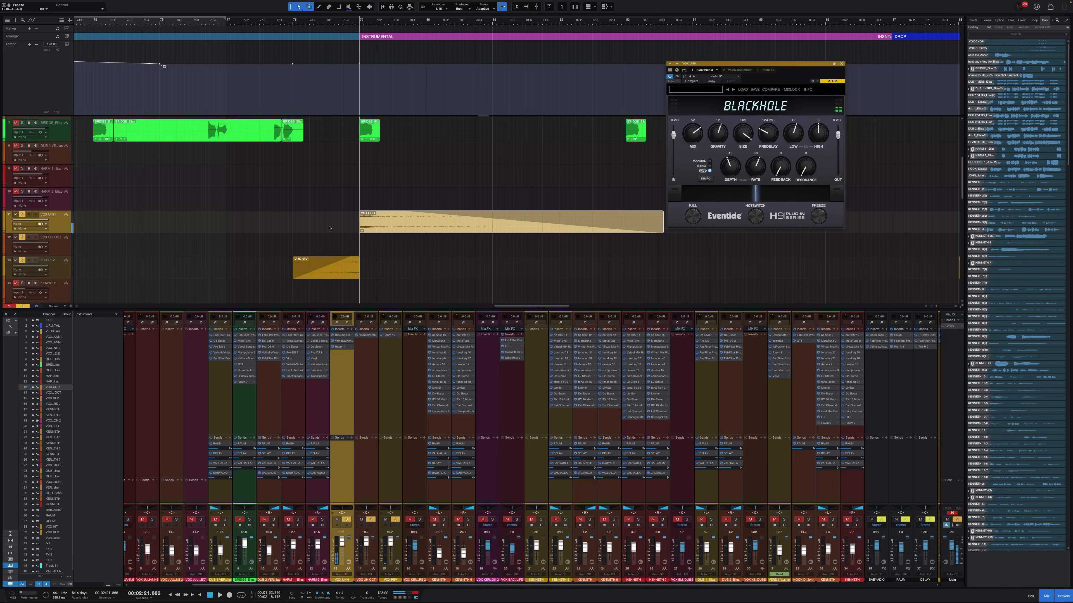
Step: Show the ValhallaShimmer insert on the VOX UHH track and clear the solo on all tracks
{"action": "left_click", "coordinate": [345, 341]}
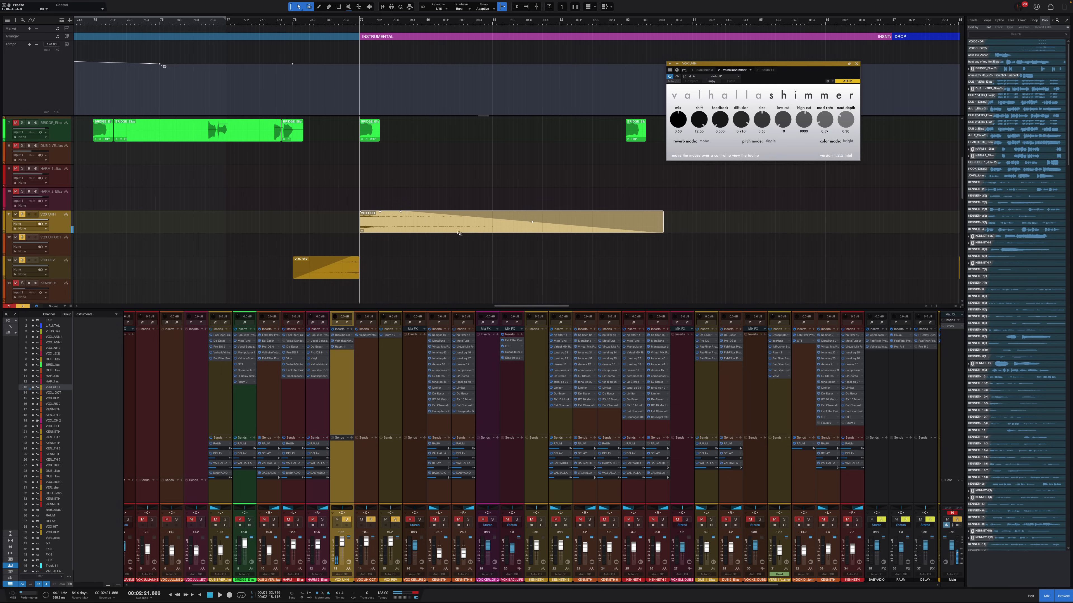
{"action": "scroll", "coordinate": [458, 236], "scroll_direction": "down", "scroll_amount": 3}
{"action": "scroll", "coordinate": [458, 237], "scroll_direction": "down", "scroll_amount": 5}
{"action": "key", "text": "shift+s"}
Step: Survey the arrangement from the bridge through the DROP sections, selecting a BRIDGE clip and the instrumental's VOX UHH clip
{"action": "scroll", "coordinate": [541, 206], "scroll_direction": "right", "scroll_amount": 4}
{"action": "scroll", "coordinate": [528, 220], "scroll_direction": "down", "scroll_amount": 3}
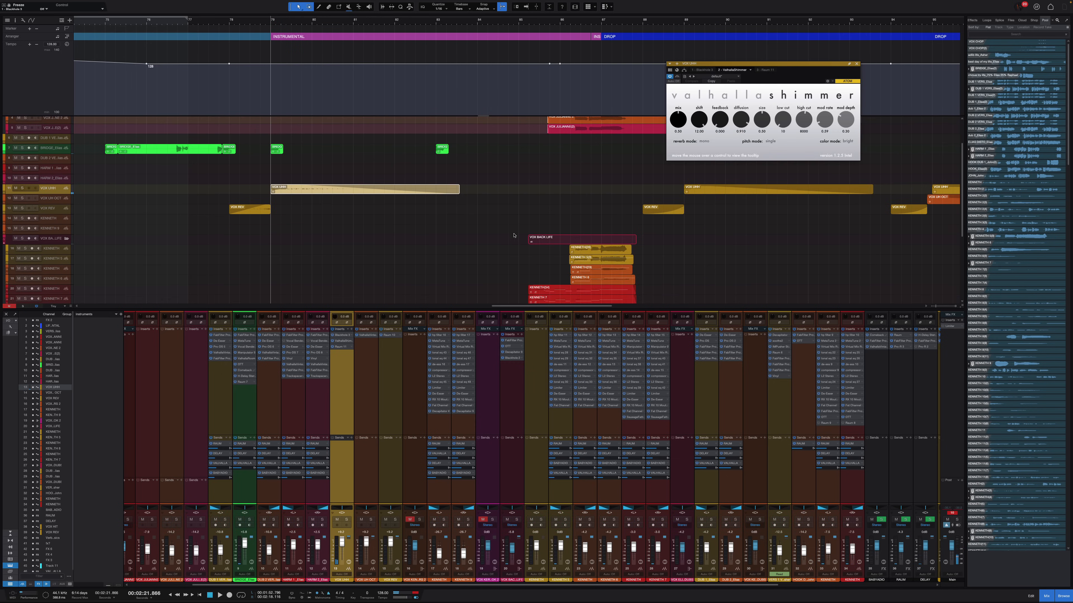
{"action": "scroll", "coordinate": [514, 236], "scroll_direction": "down", "scroll_amount": 2}
{"action": "scroll", "coordinate": [313, 158], "scroll_direction": "down", "scroll_amount": 5}
{"action": "scroll", "coordinate": [315, 159], "scroll_direction": "left", "scroll_amount": 5}
{"action": "scroll", "coordinate": [593, 165], "scroll_direction": "up", "scroll_amount": 2}
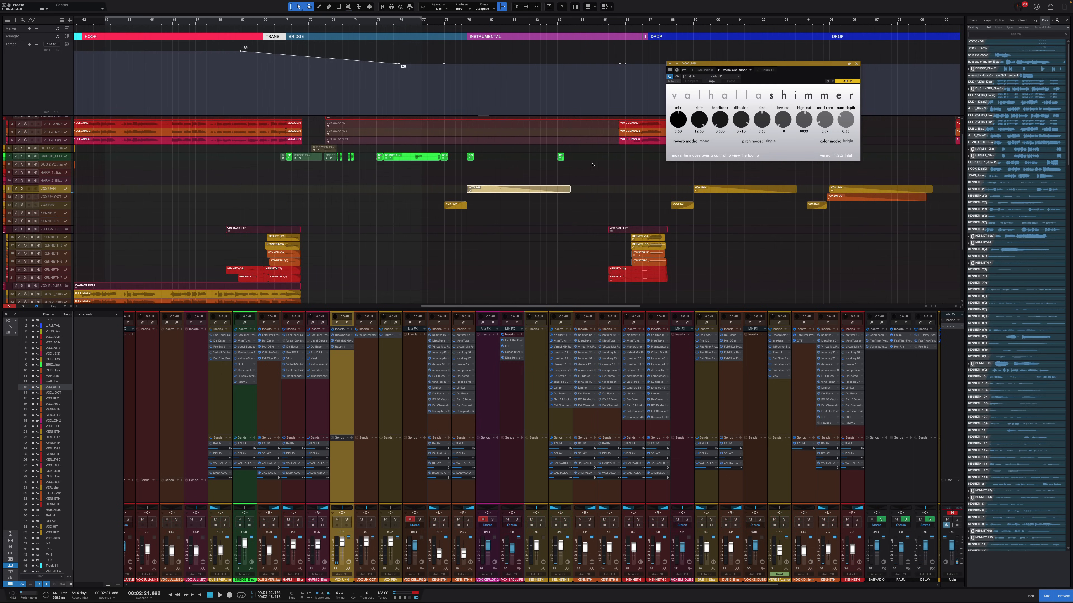
{"action": "left_click_drag", "start_coordinate": [593, 153], "coordinate": [318, 303]}
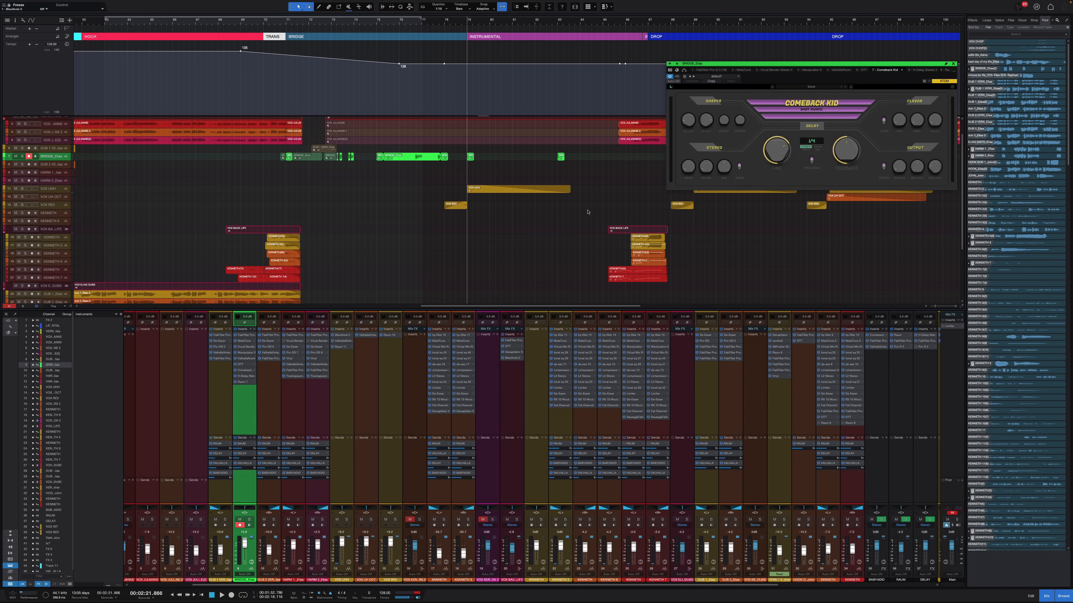
{"action": "scroll", "coordinate": [587, 212], "scroll_direction": "right", "scroll_amount": 4}
{"action": "scroll", "coordinate": [395, 223], "scroll_direction": "up", "scroll_amount": 3}
{"action": "left_click", "coordinate": [353, 209]}
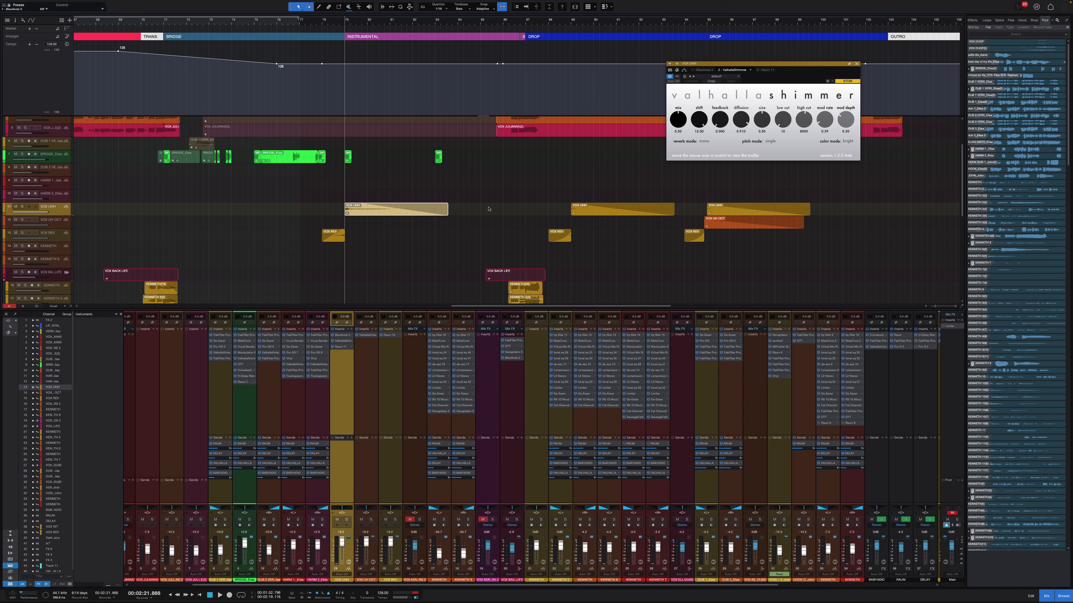
Step: Close the ValhallaShimmer window and play the full vocal arrangement from just before the first DROP after the instrumental
{"action": "scroll", "coordinate": [464, 191], "scroll_direction": "down", "scroll_amount": 3}
{"action": "scroll", "coordinate": [492, 189], "scroll_direction": "down", "scroll_amount": 1}
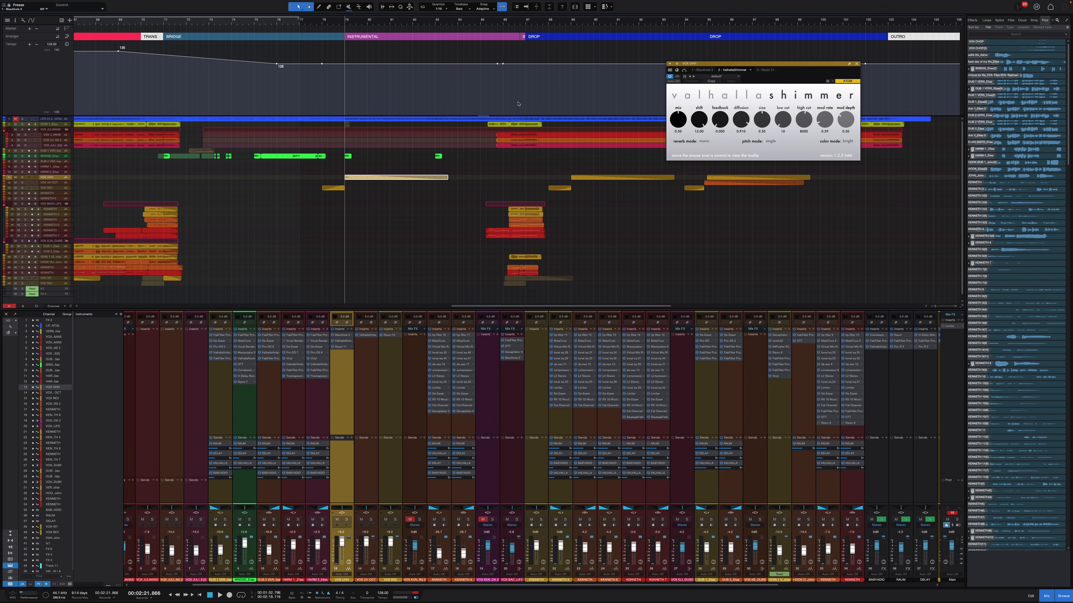
{"action": "scroll", "coordinate": [617, 146], "scroll_direction": "up", "scroll_amount": 1}
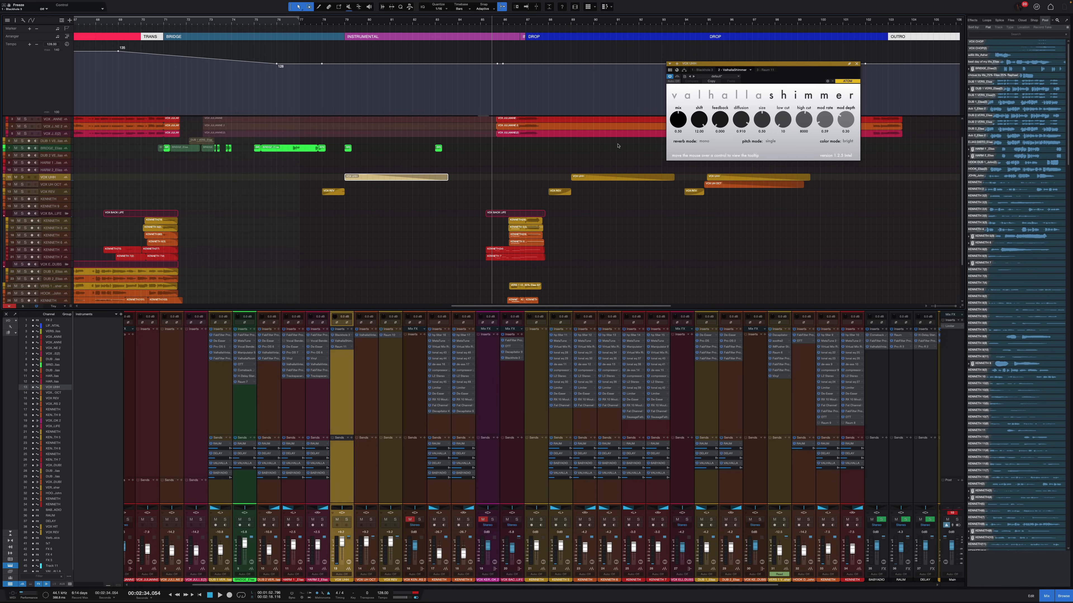
{"action": "left_click", "coordinate": [856, 64]}
{"action": "scroll", "coordinate": [554, 155], "scroll_direction": "down", "scroll_amount": 2}
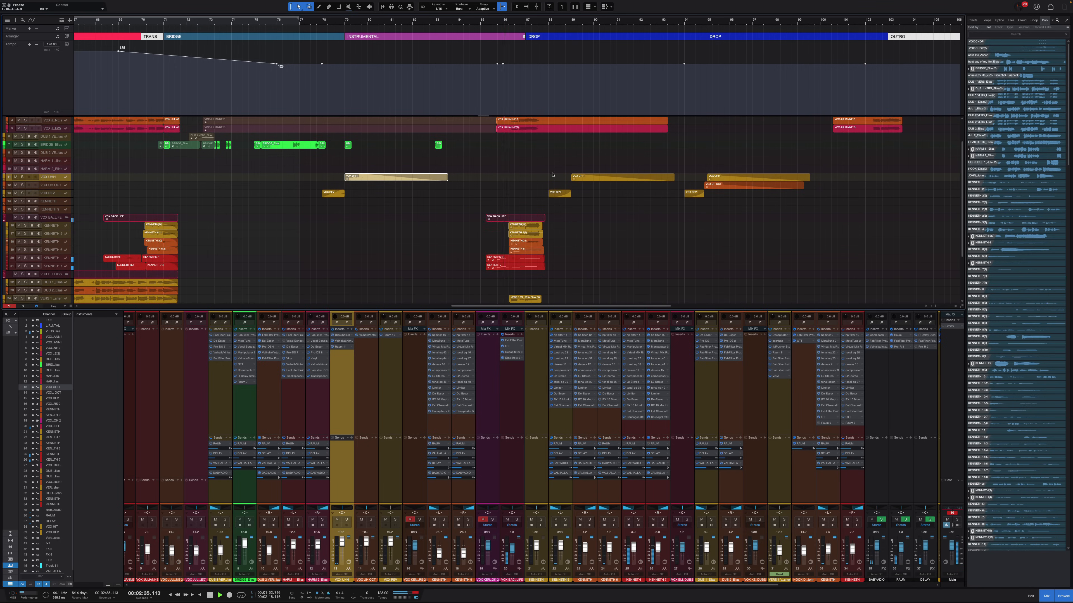
{"action": "scroll", "coordinate": [555, 156], "scroll_direction": "left", "scroll_amount": 1}
{"action": "scroll", "coordinate": [548, 162], "scroll_direction": "right", "scroll_amount": 5}
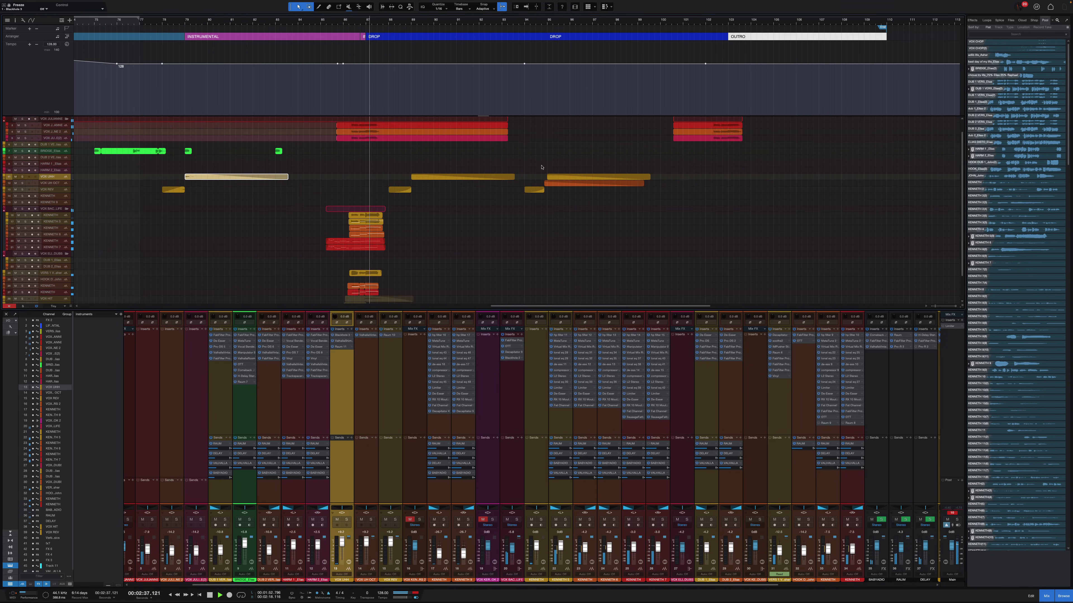
Step: During playback, highlight the VOX UHH, VOX UH OCT and VOX REV clips in the final DROP sections, deselect them and review their placement
{"action": "scroll", "coordinate": [509, 189], "scroll_direction": "up", "scroll_amount": 1}
{"action": "scroll", "coordinate": [509, 189], "scroll_direction": "down", "scroll_amount": 2}
{"action": "scroll", "coordinate": [509, 189], "scroll_direction": "up", "scroll_amount": 4}
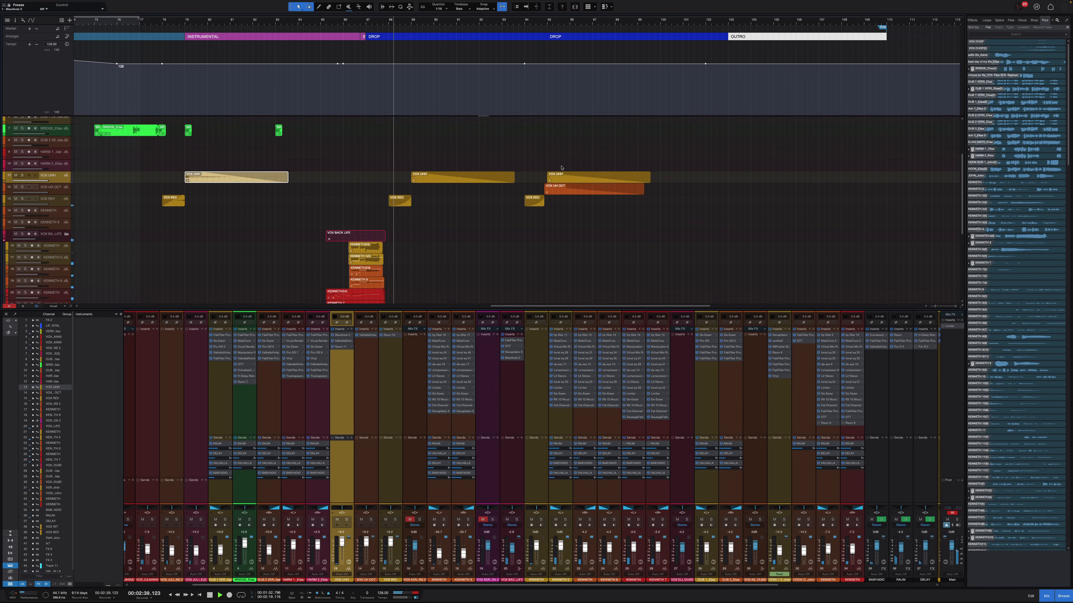
{"action": "left_click_drag", "start_coordinate": [385, 169], "coordinate": [652, 296]}
{"action": "scroll", "coordinate": [557, 172], "scroll_direction": "up", "scroll_amount": 5}
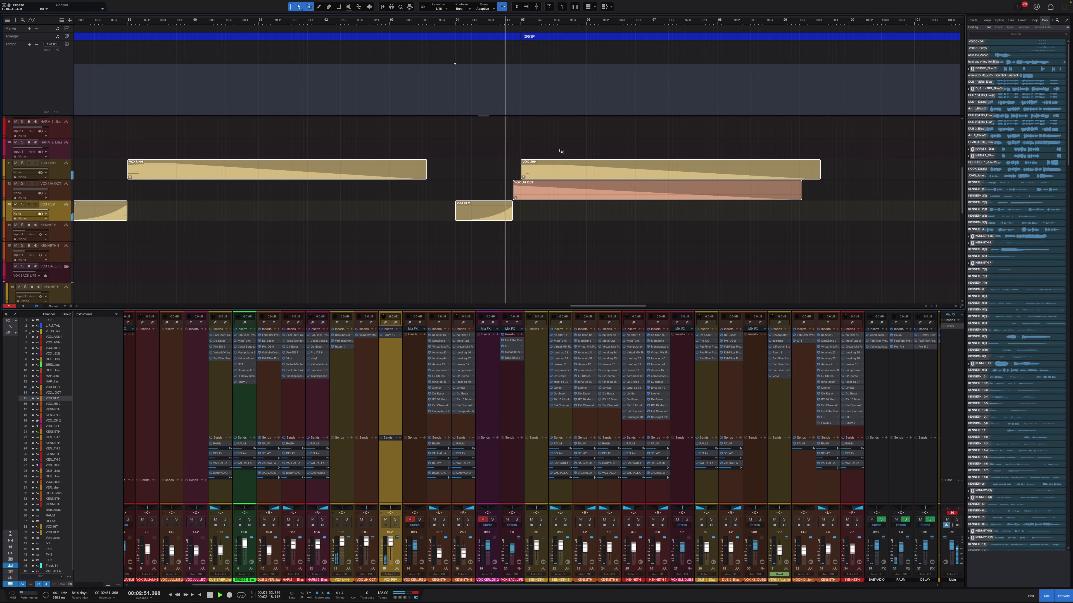
{"action": "scroll", "coordinate": [554, 199], "scroll_direction": "up", "scroll_amount": 1}
{"action": "left_click", "coordinate": [607, 220]}
{"action": "scroll", "coordinate": [557, 204], "scroll_direction": "down", "scroll_amount": 10}
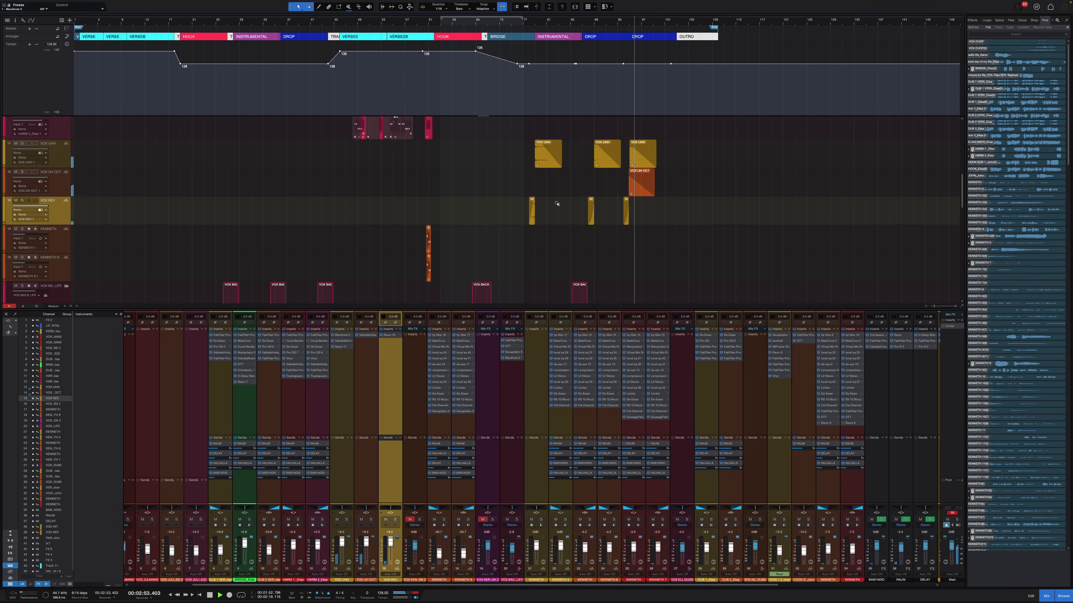
{"action": "scroll", "coordinate": [557, 205], "scroll_direction": "down", "scroll_amount": 1}
{"action": "scroll", "coordinate": [652, 193], "scroll_direction": "up", "scroll_amount": 10}
{"action": "scroll", "coordinate": [652, 193], "scroll_direction": "down", "scroll_amount": 4}
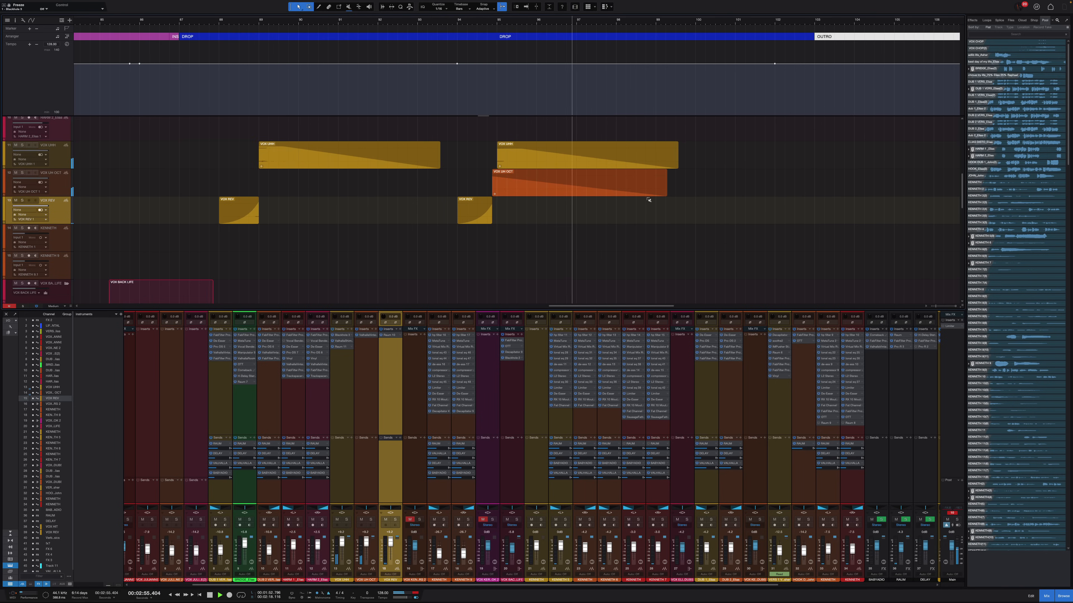
Step: Play the verse and stacked lead vocal clips from the end of the final DROP into the OUTRO, and stop playback there
{"action": "scroll", "coordinate": [651, 200], "scroll_direction": "up", "scroll_amount": 5}
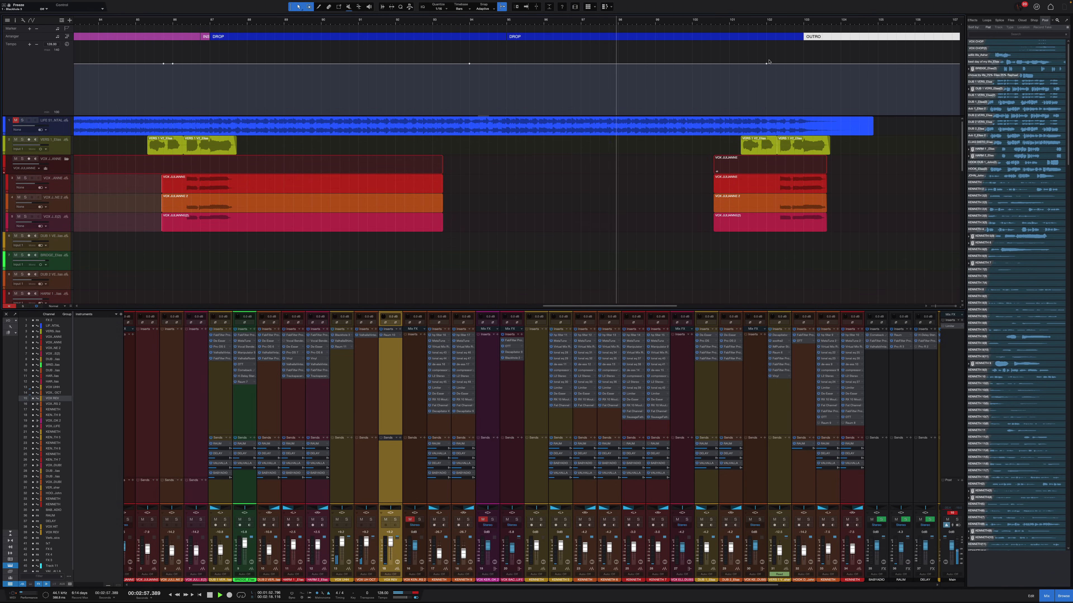
{"action": "scroll", "coordinate": [752, 144], "scroll_direction": "right", "scroll_amount": 6}
{"action": "key", "text": "space"}
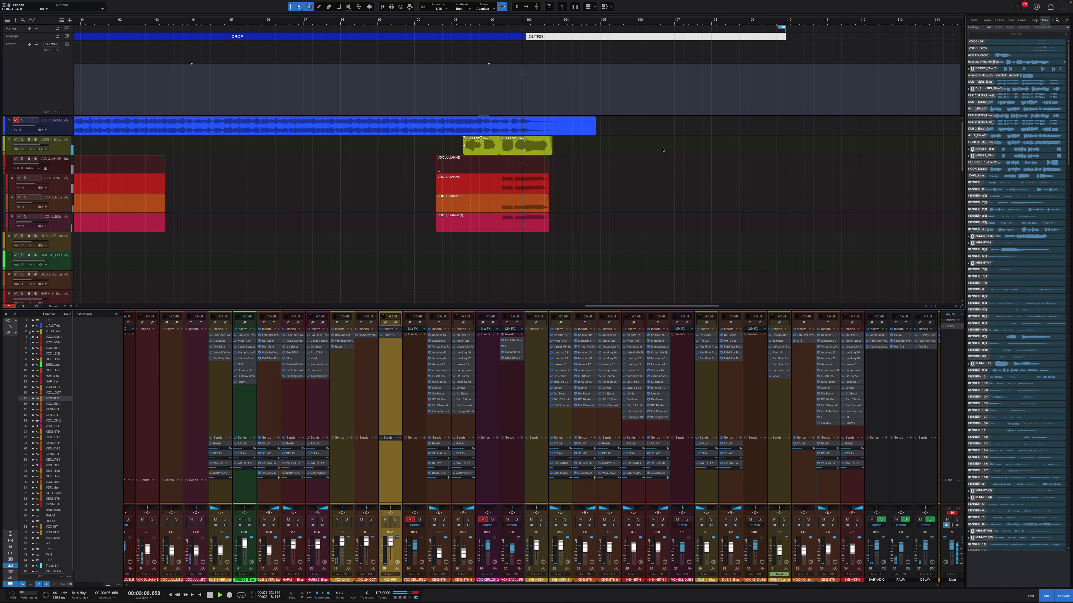
{"action": "scroll", "coordinate": [638, 150], "scroll_direction": "down", "scroll_amount": 1}
{"action": "scroll", "coordinate": [613, 158], "scroll_direction": "down", "scroll_amount": 7}
{"action": "scroll", "coordinate": [513, 185], "scroll_direction": "down", "scroll_amount": 3}
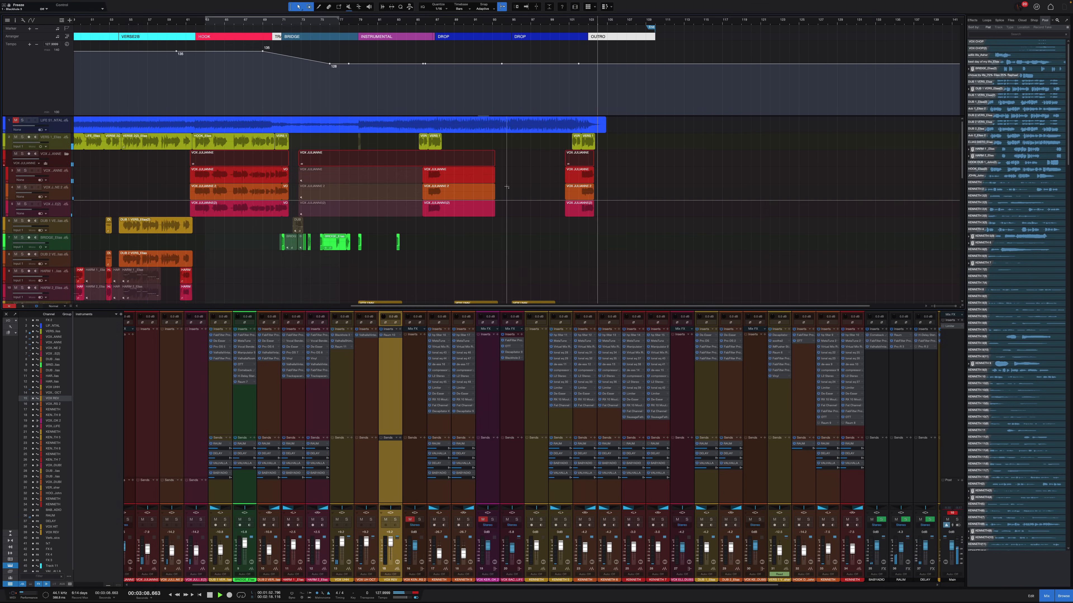
{"action": "scroll", "coordinate": [520, 180], "scroll_direction": "left", "scroll_amount": 8}
{"action": "key", "text": "space"}
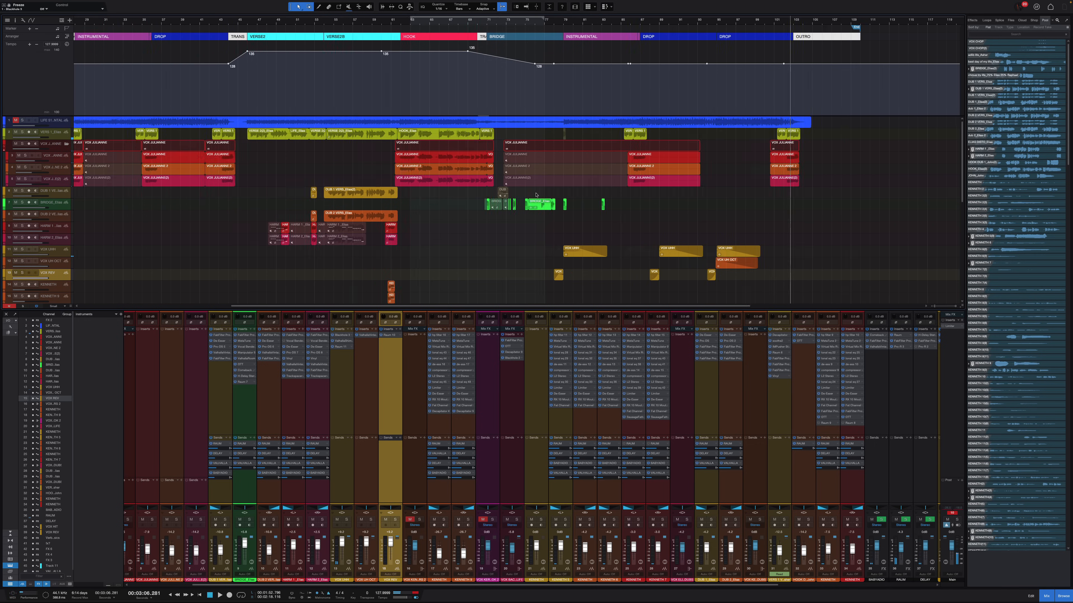
Step: Collapse the VOX BACK LIFE folder track and the vocal dubs folder track directly below it in the arrangement
{"action": "scroll", "coordinate": [287, 151], "scroll_direction": "down", "scroll_amount": 1}
{"action": "left_click", "coordinate": [58, 266]}
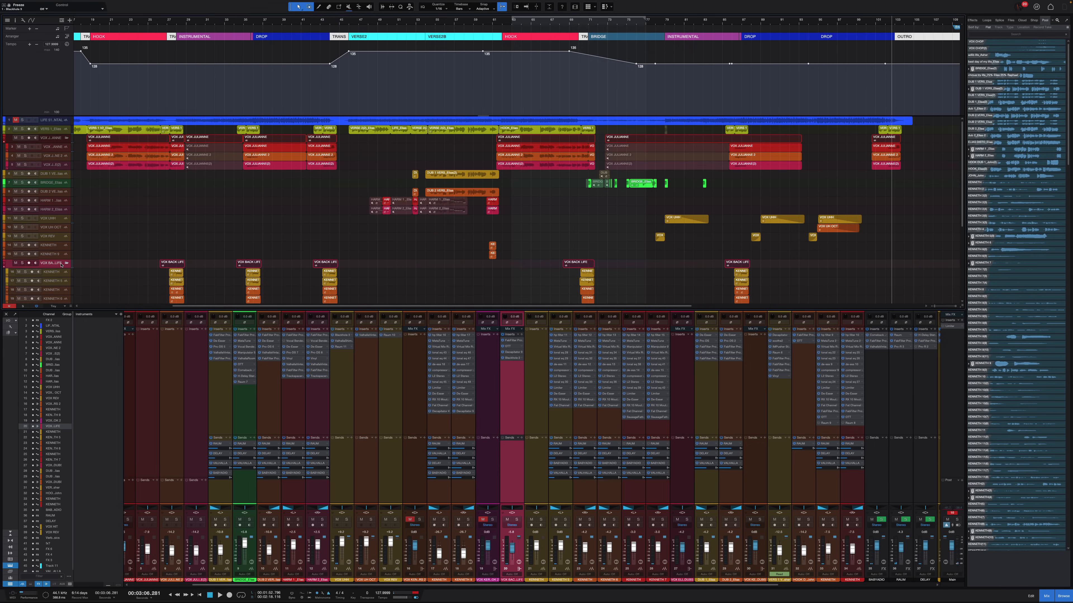
{"action": "left_click", "coordinate": [66, 263]}
{"action": "left_click", "coordinate": [56, 273]}
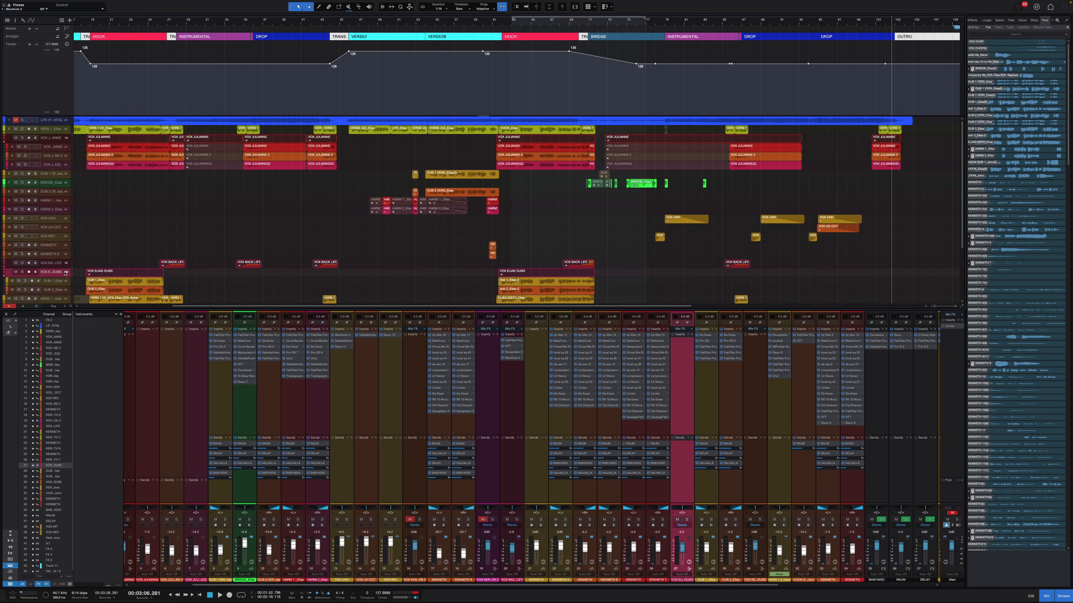
{"action": "left_click", "coordinate": [66, 272]}
{"action": "scroll", "coordinate": [169, 231], "scroll_direction": "down", "scroll_amount": 5}
{"action": "scroll", "coordinate": [172, 185], "scroll_direction": "up", "scroll_amount": 5}
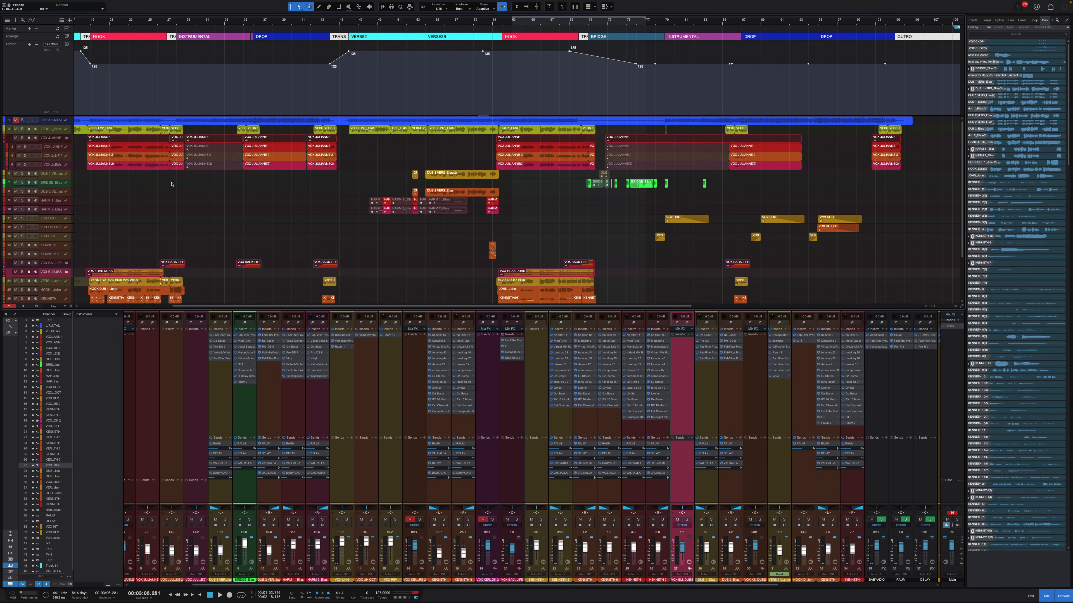